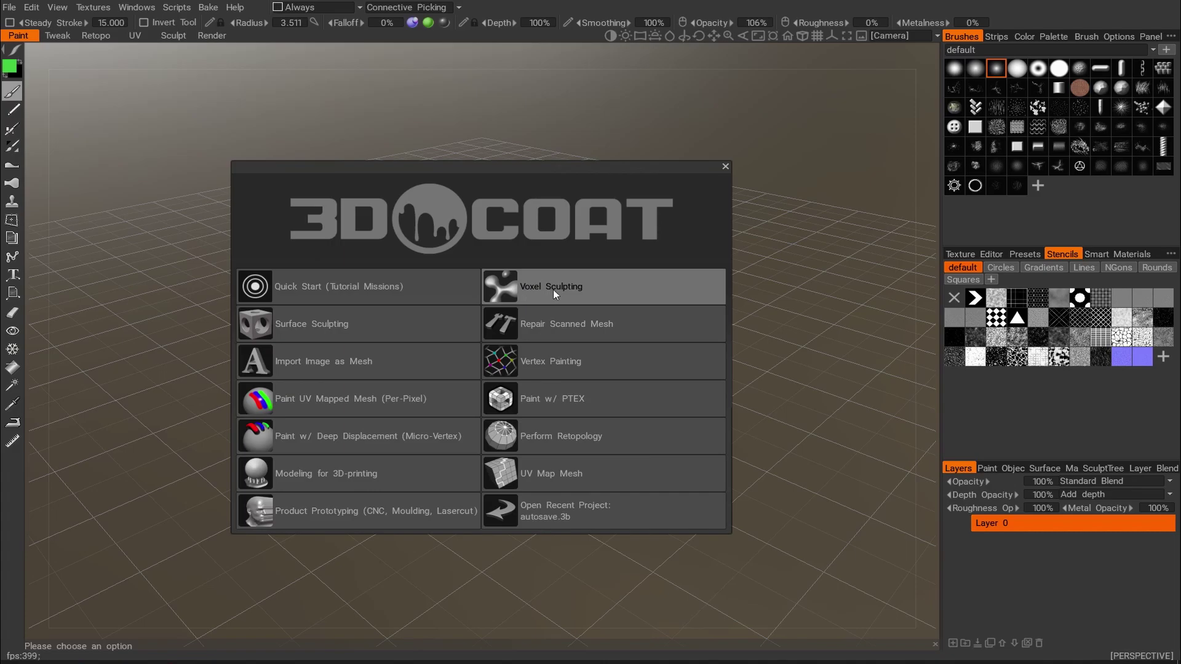
Start a voxel sculpting project with an empty scene.
left_click(553, 289)
left_click(287, 316)
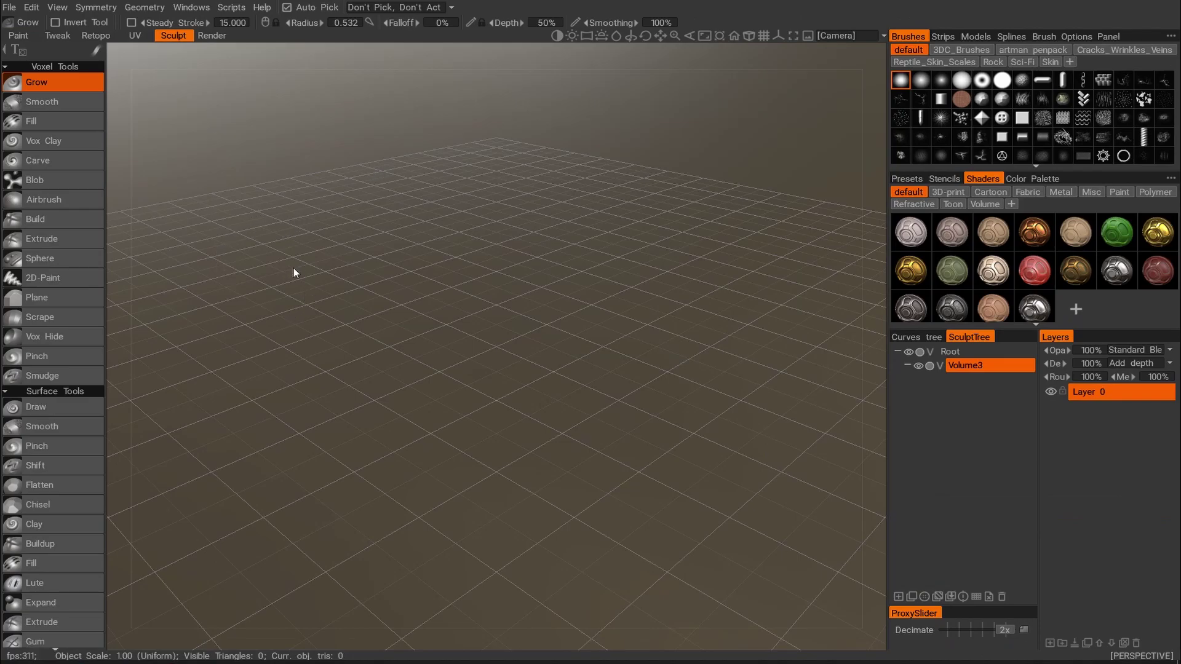
mouse_move(355, 283)
right_mouse_down("alt")
mouse_move(566, 290)
mouse_move(460, 286)
mouse_move(548, 290)
mouse_move(467, 275)
mouse_move(448, 306)
mouse_move(362, 287)
right_mouse_up("alt")
Add a cube primitive to the empty volume, flattened to about 30 × 15 × 30.
scroll(105, 341, "down", 8)
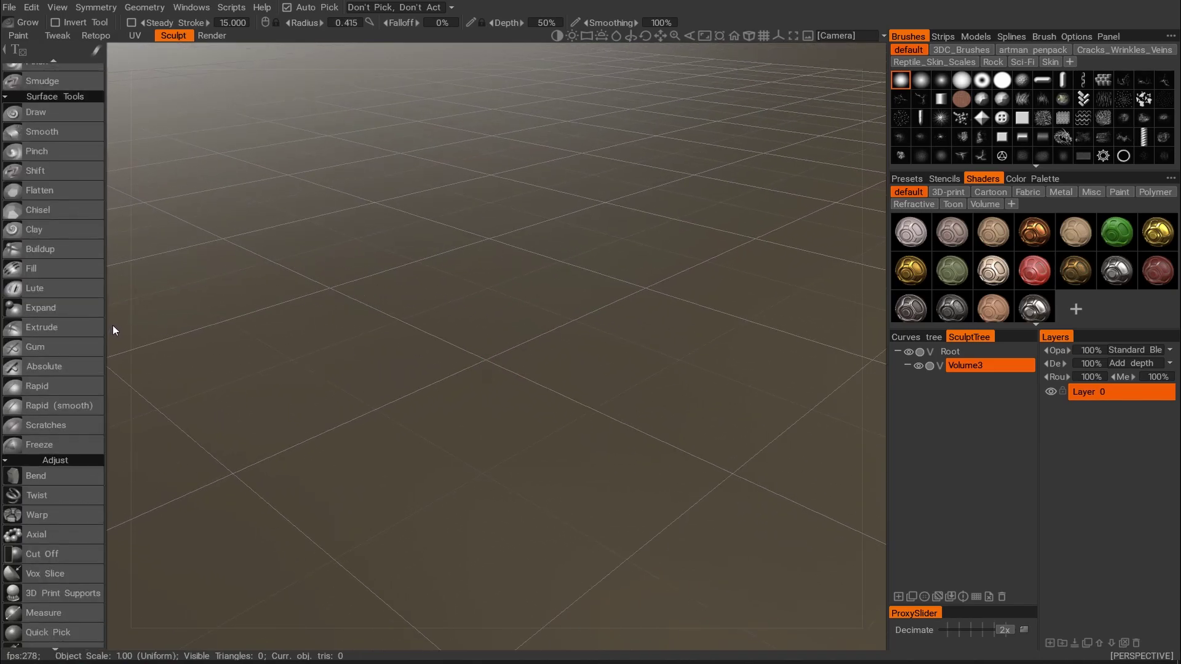
scroll(65, 148, "up", 5)
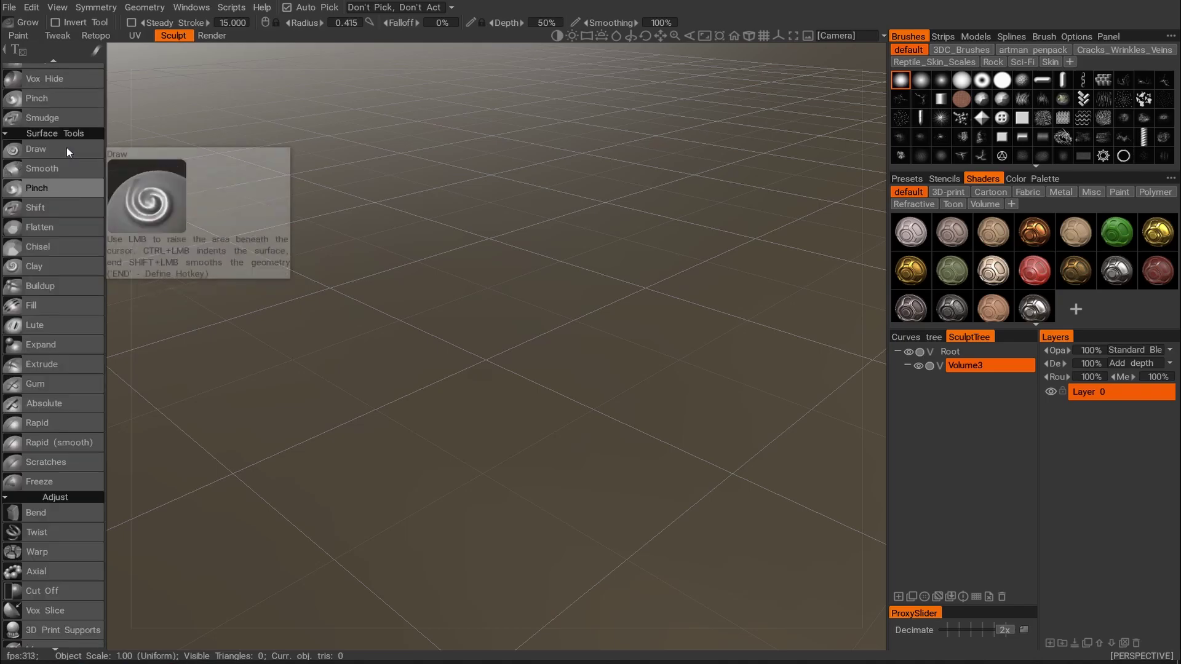
scroll(69, 143, "up", 3)
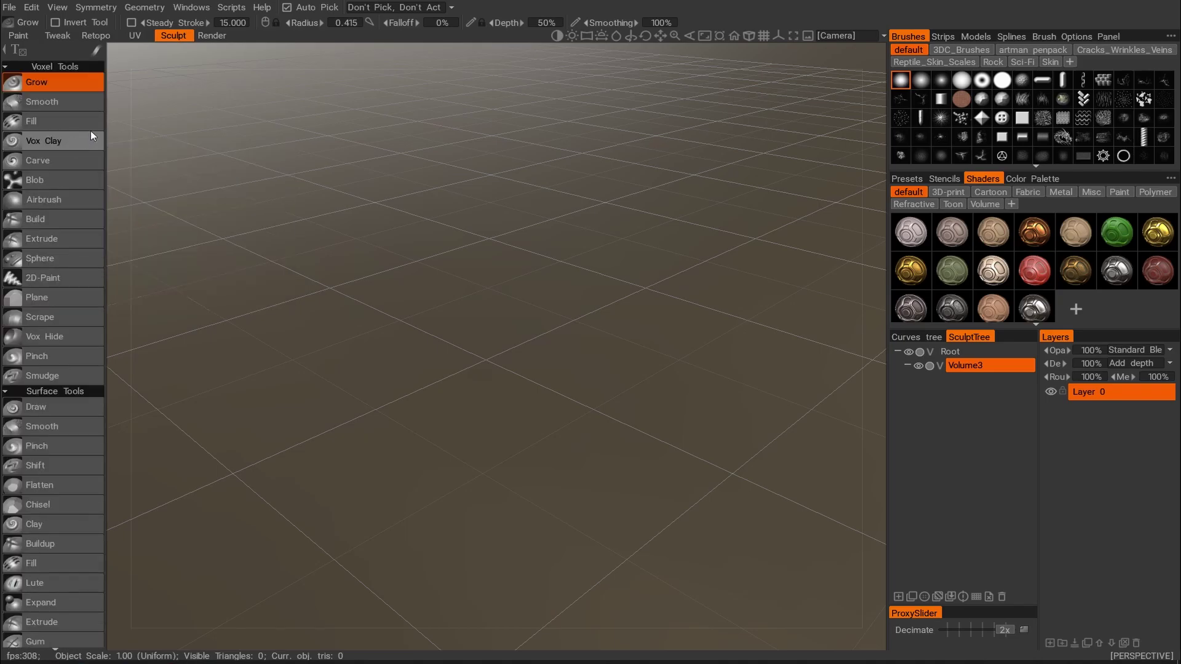
scroll(87, 131, "down", 10)
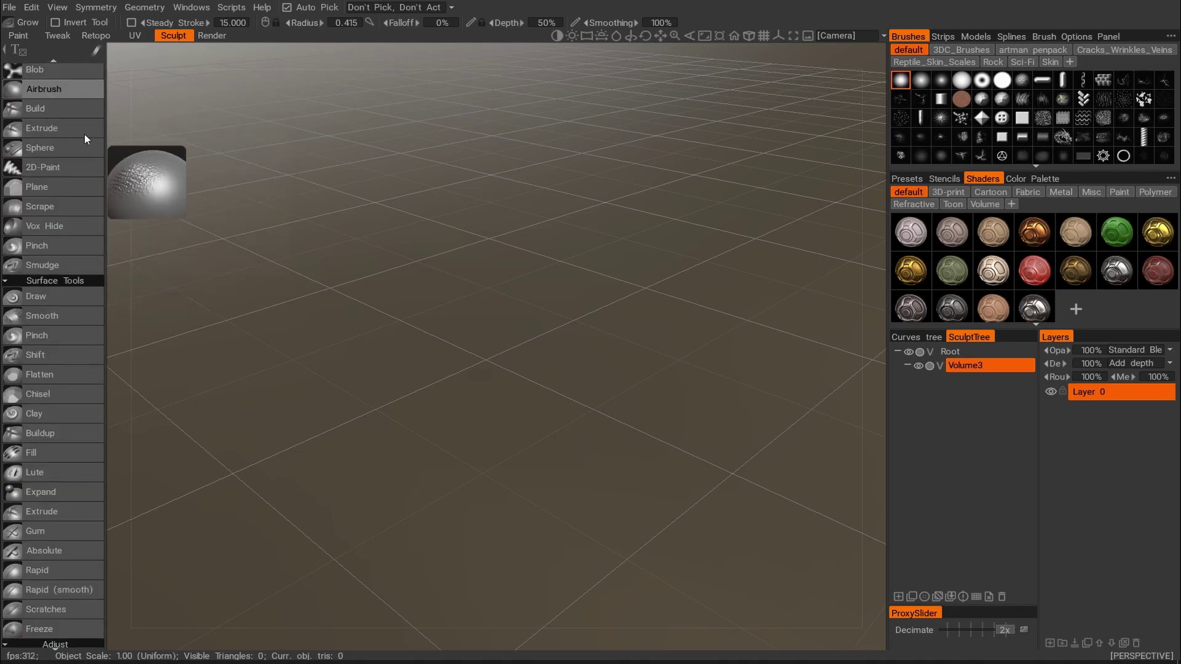
scroll(83, 137, "down", 5)
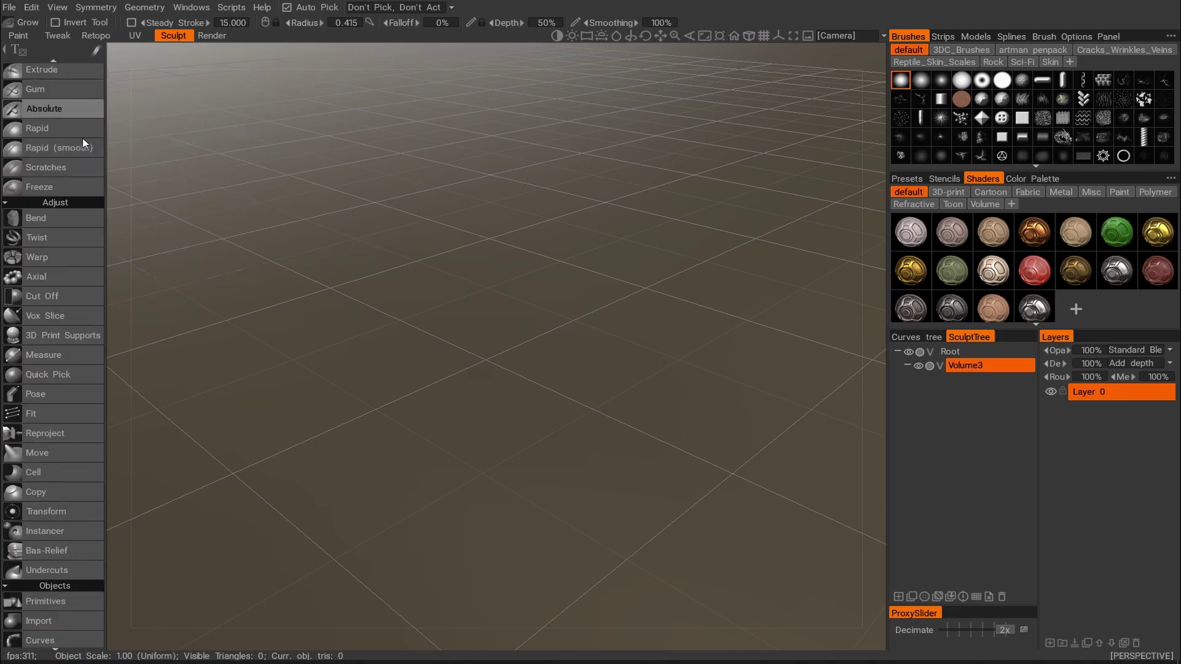
scroll(83, 137, "down", 5)
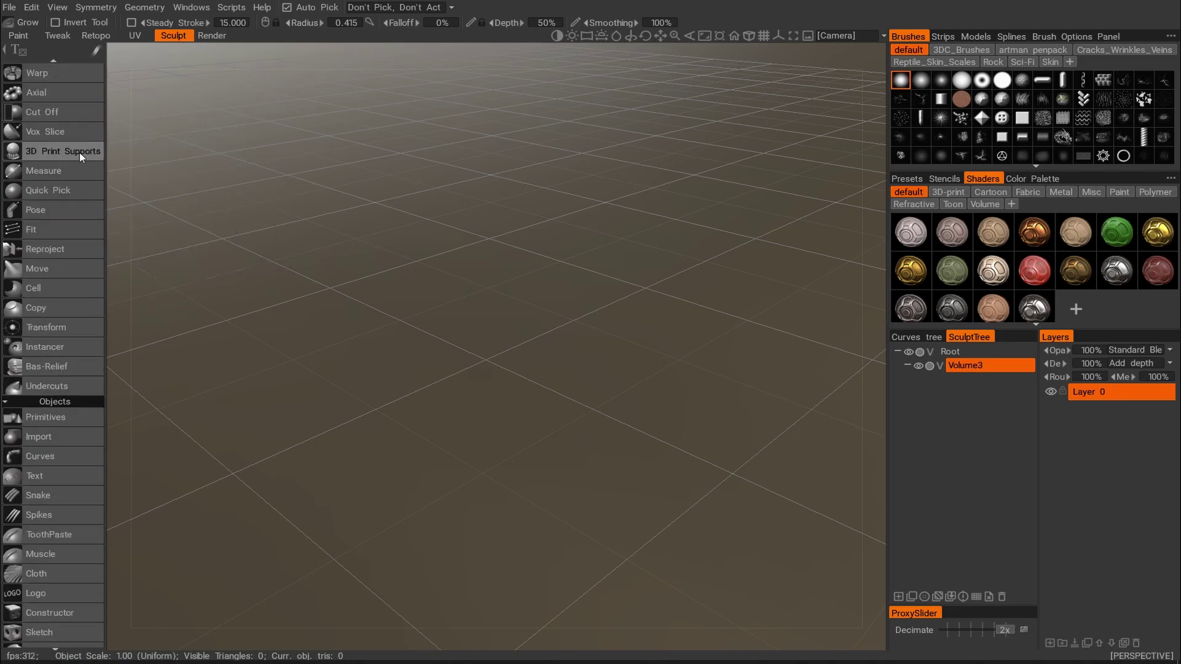
left_click(40, 418)
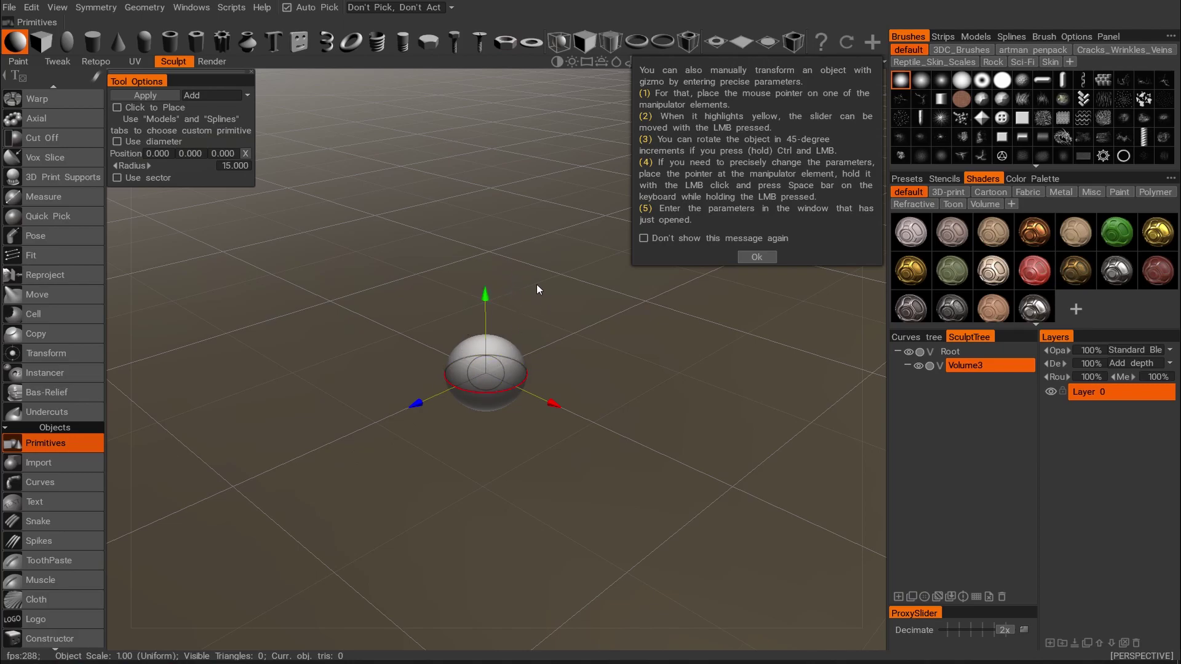
left_click(40, 42)
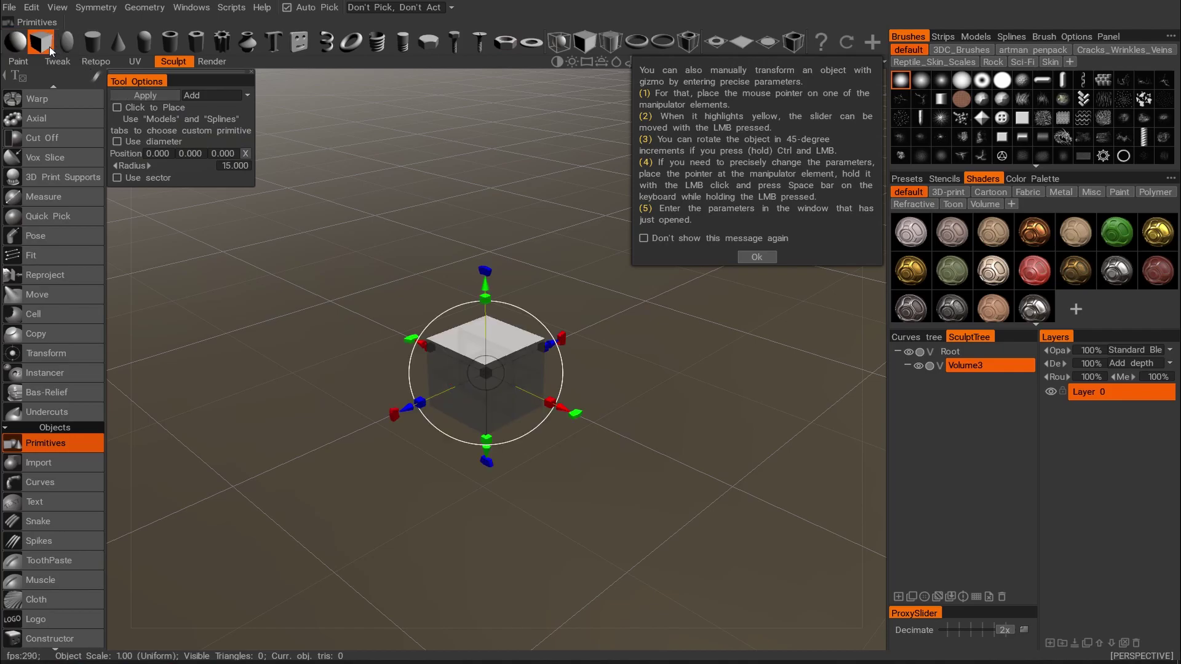
left_click_drag(485, 316, 485, 334)
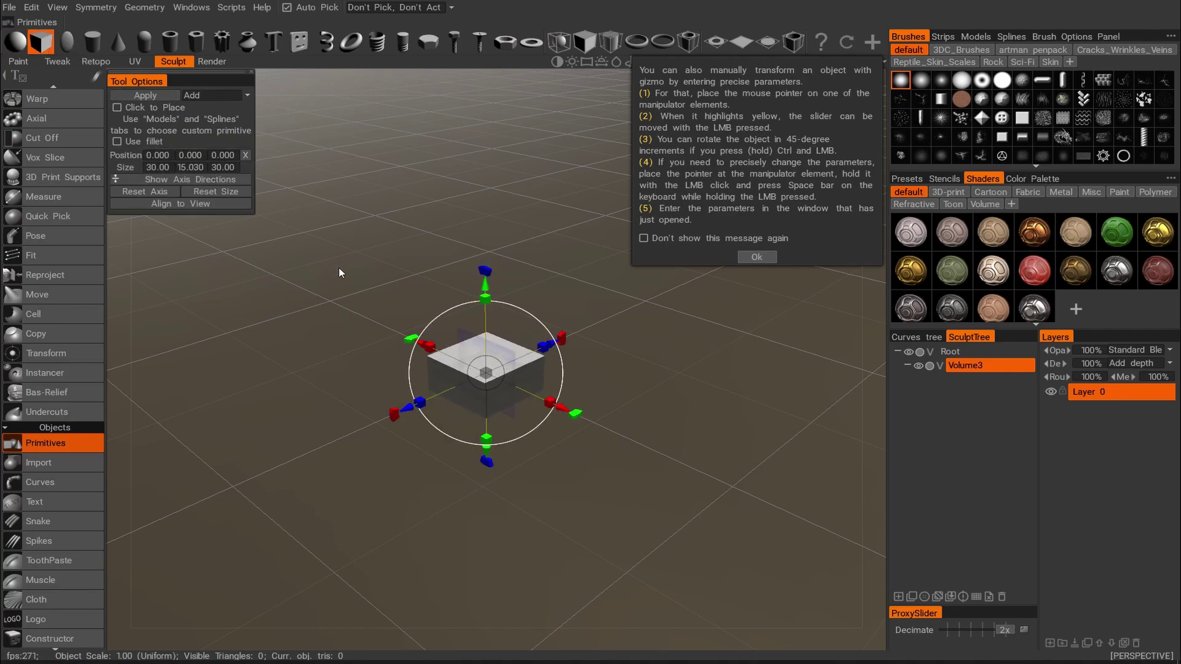
left_click(136, 95)
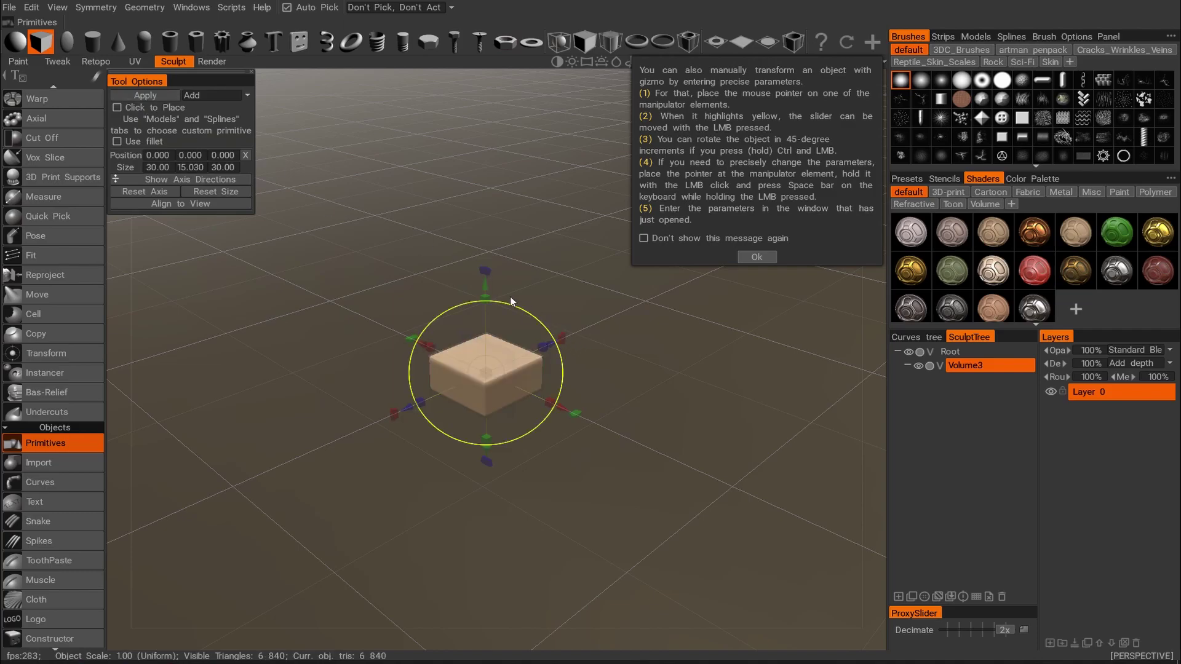
Raise the box primitive to about Y 14.6, tilt it diagonally and add it to the volume as a second block.
left_click_drag(481, 282, 484, 249)
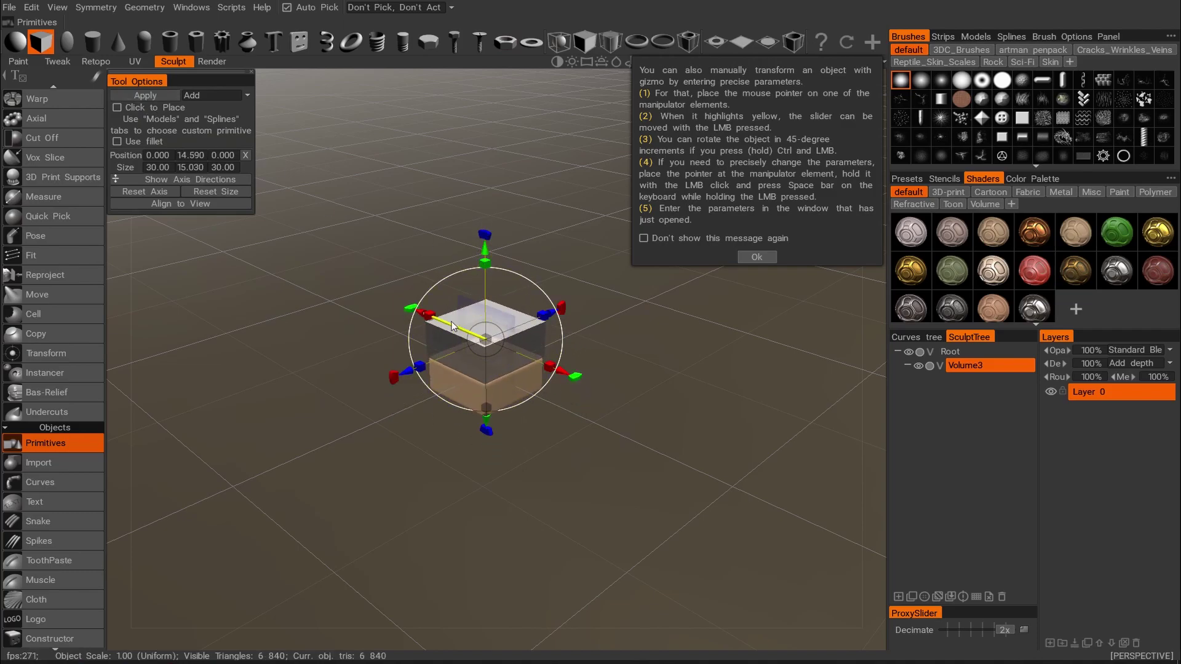
left_click_drag(394, 377, 482, 290)
left_click(150, 95)
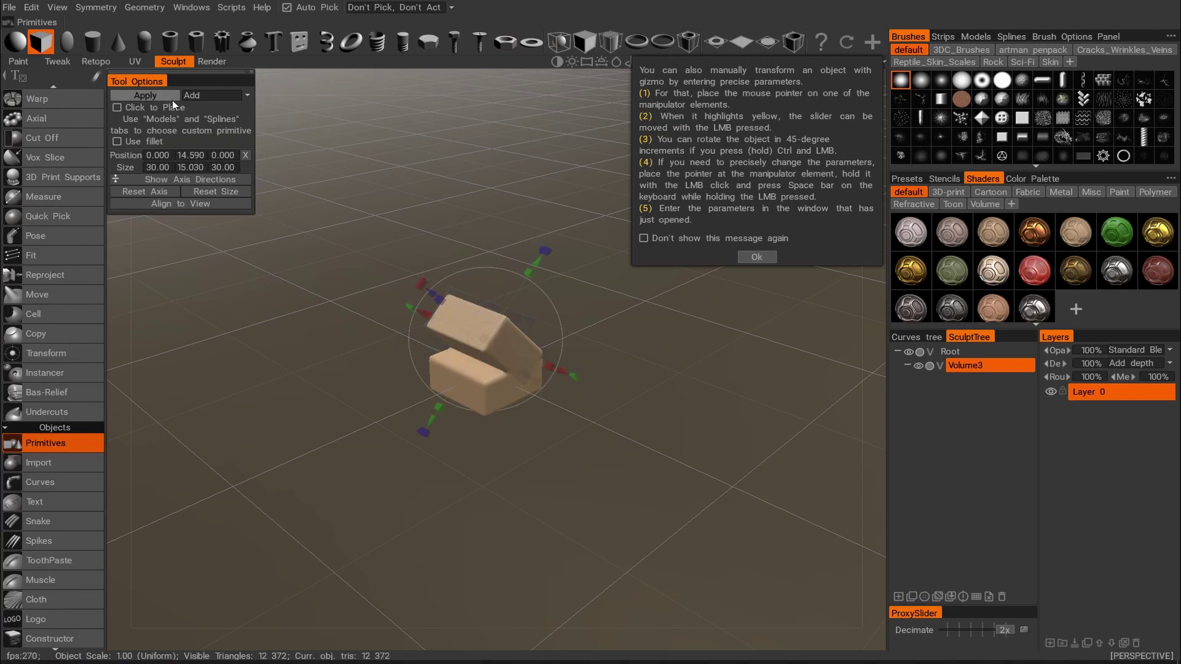
Move the box primitive to about Y 26.5, Z -13, rotate it across the tilted block and add it to the volume.
key("super")
key("super")
left_click_drag(597, 307, 531, 295, "alt")
right_click_drag(530, 295, 571, 307, "alt")
left_click_drag(571, 307, 560, 285, "alt")
middle_click_drag(559, 285, 508, 304, "alt")
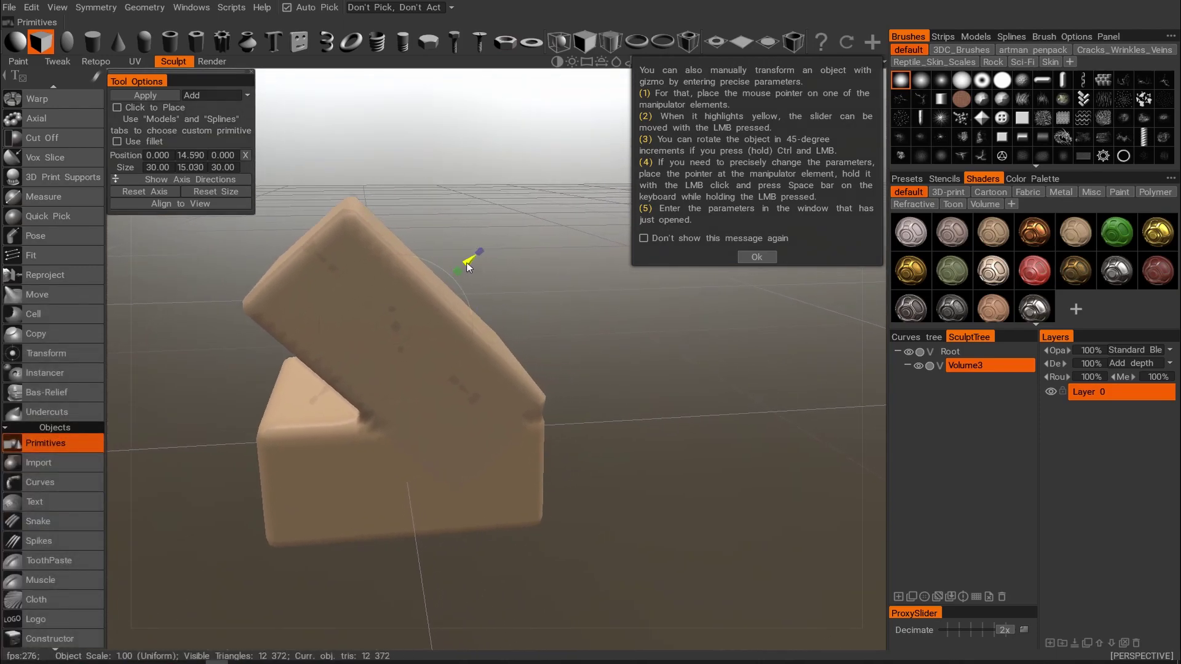
left_click_drag(540, 193, 582, 174)
left_click_drag(425, 157, 411, 296)
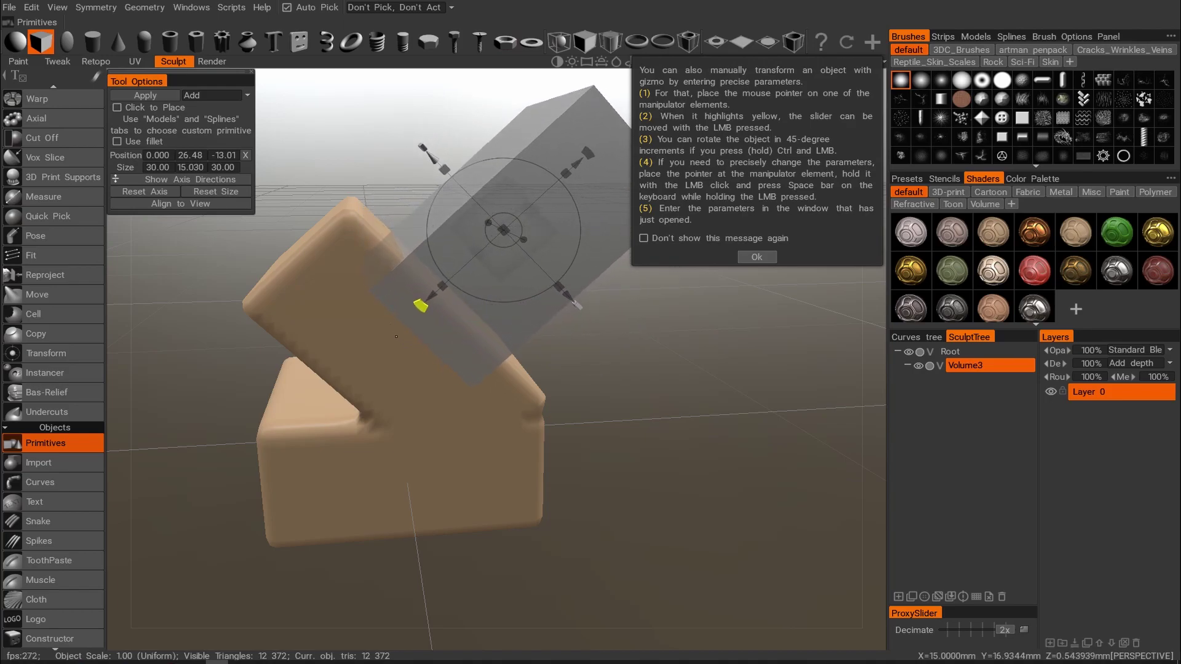
left_click(149, 95)
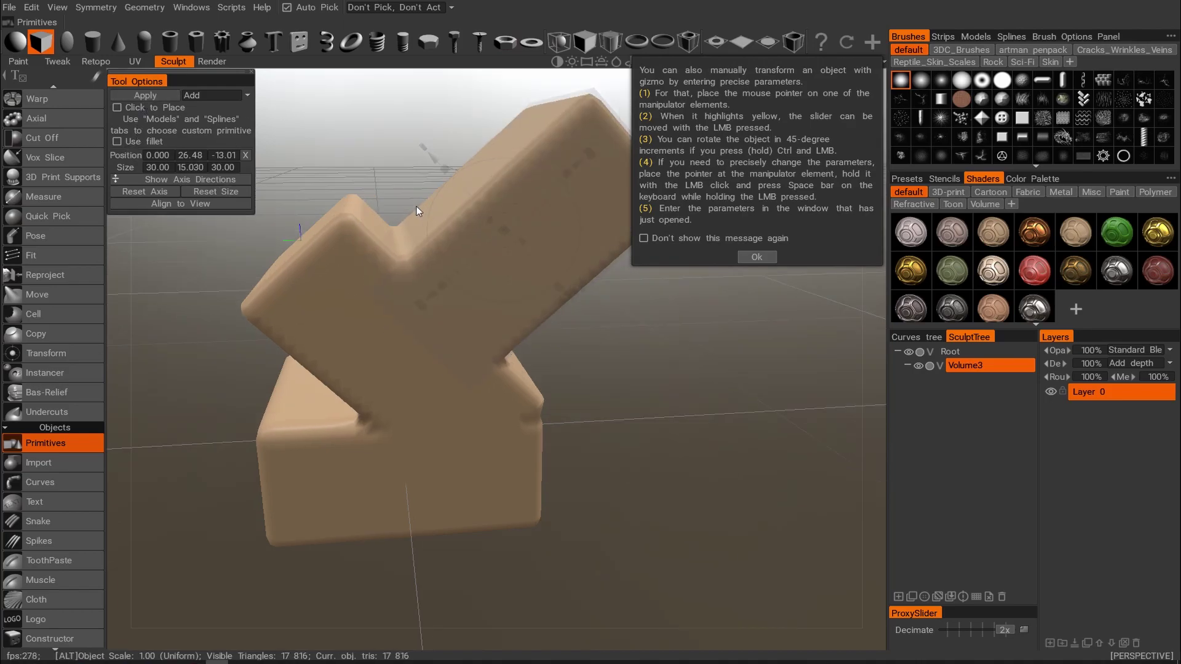
Reposition the box primitive at about Y 35.7, Z -4.5 over the upper blocks and subtract it from the volume.
left_click_drag(416, 207, 340, 216, "alt")
right_click_drag(340, 216, 301, 213, "alt")
left_click_drag(301, 213, 359, 221, "alt")
scroll(407, 224, "up", 5)
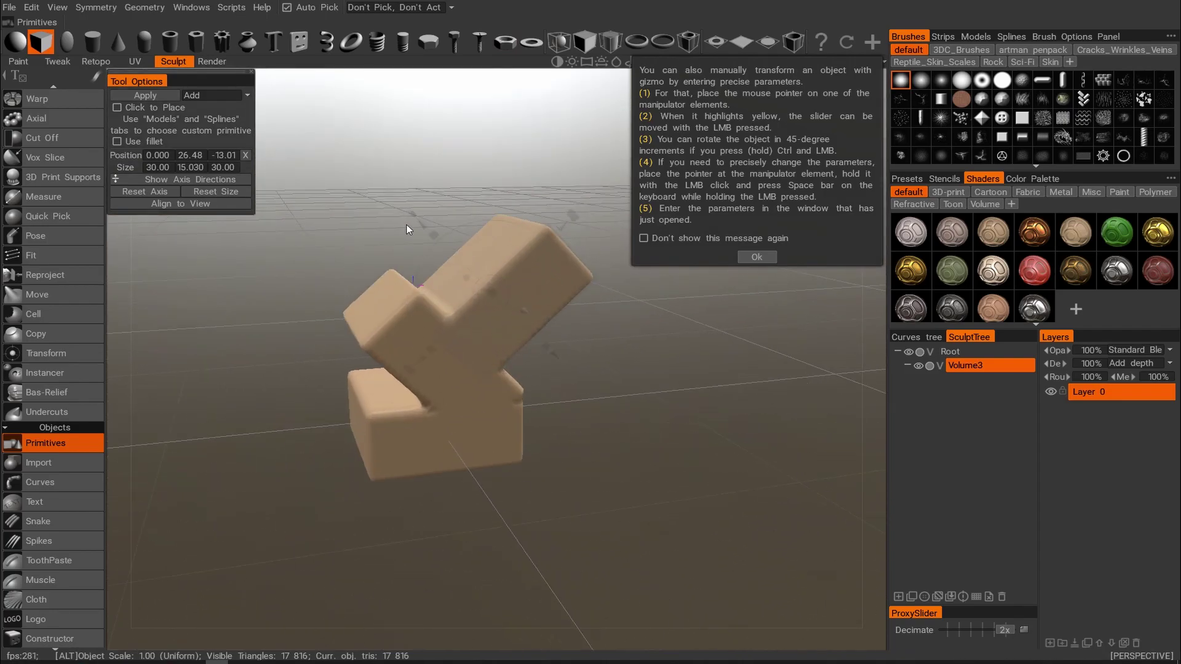
mouse_move(411, 235)
left_mouse_down()
mouse_move(369, 203)
mouse_move(327, 224)
mouse_move(323, 264)
mouse_move(299, 269)
mouse_move(414, 343)
mouse_move(408, 353)
left_mouse_up()
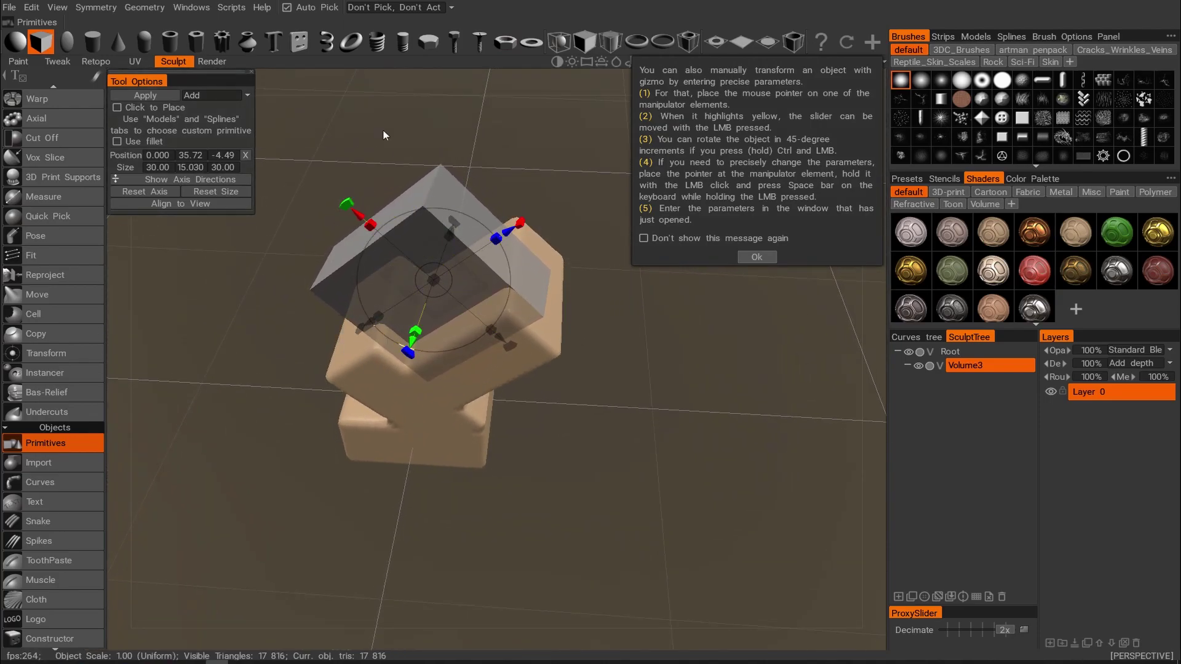
left_click(223, 97)
left_click(228, 120)
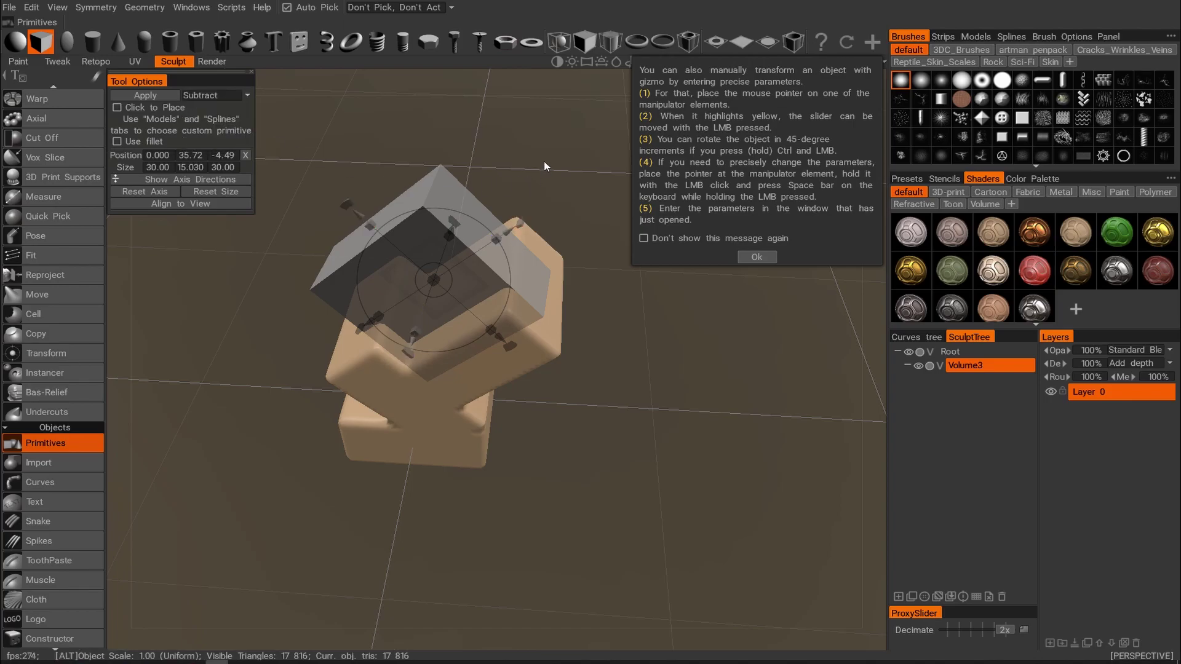
left_click_drag(544, 161, 449, 164, "alt")
left_click(150, 98)
left_click_drag(344, 258, 264, 205, "alt")
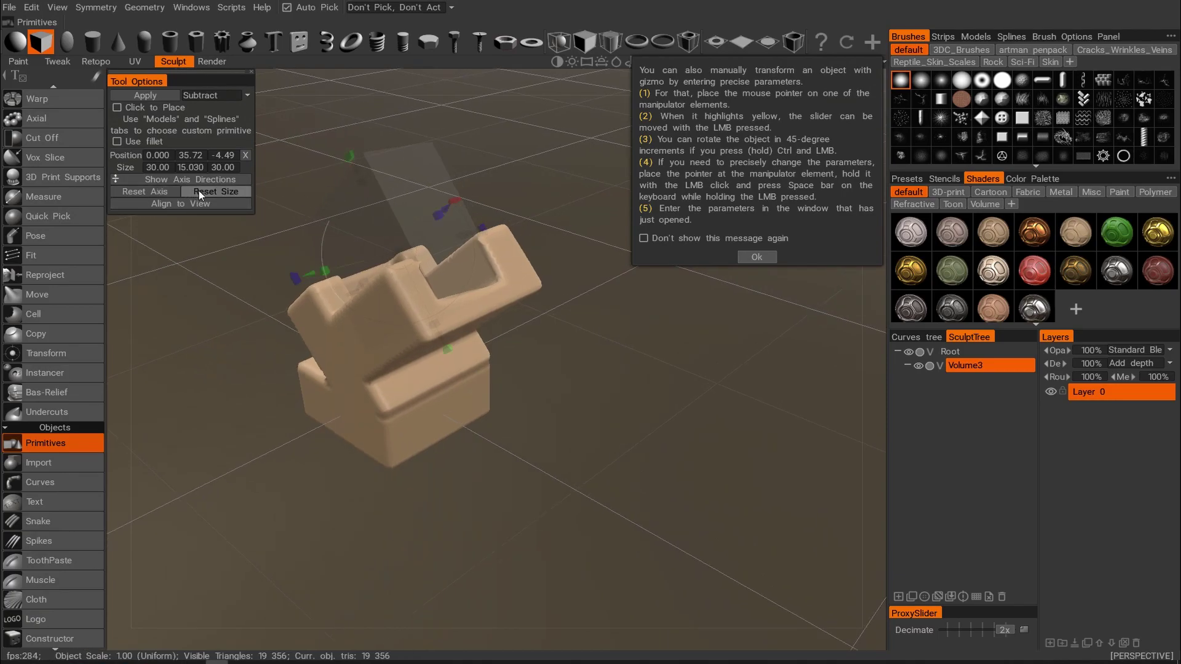
Reset the box primitive's size and axes, trying its alignment to the current view in between.
left_click(199, 191)
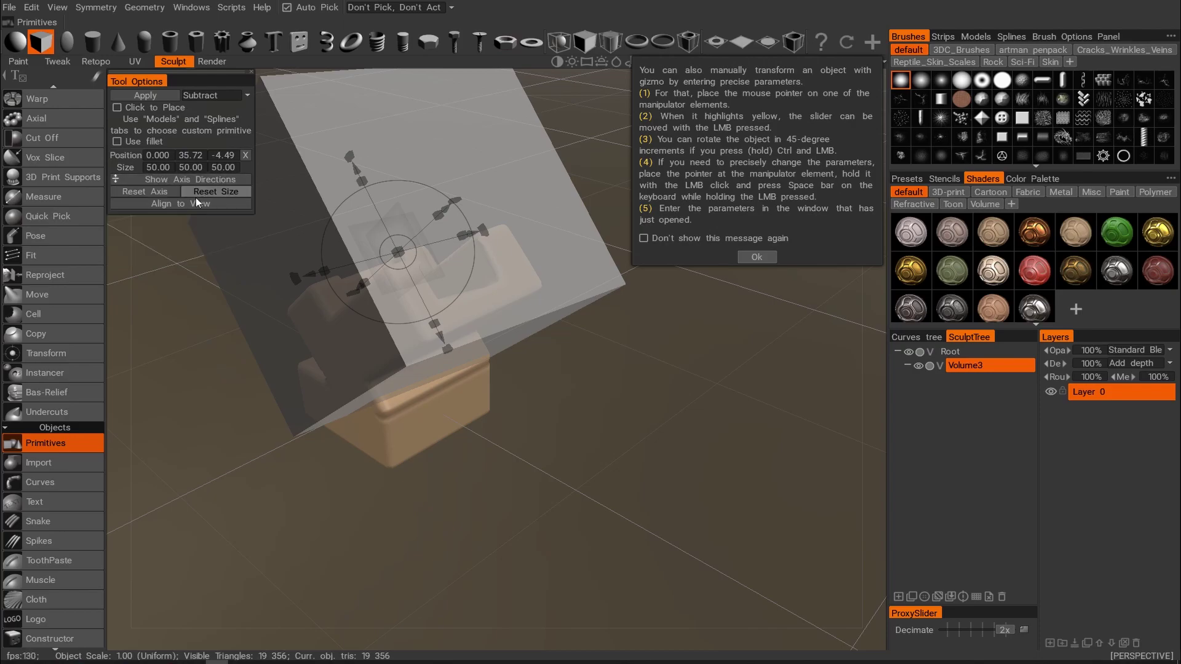
left_click(186, 204)
left_click_drag(277, 234, 556, 267, "alt")
right_click_drag(556, 267, 334, 227, "alt")
left_click(164, 191)
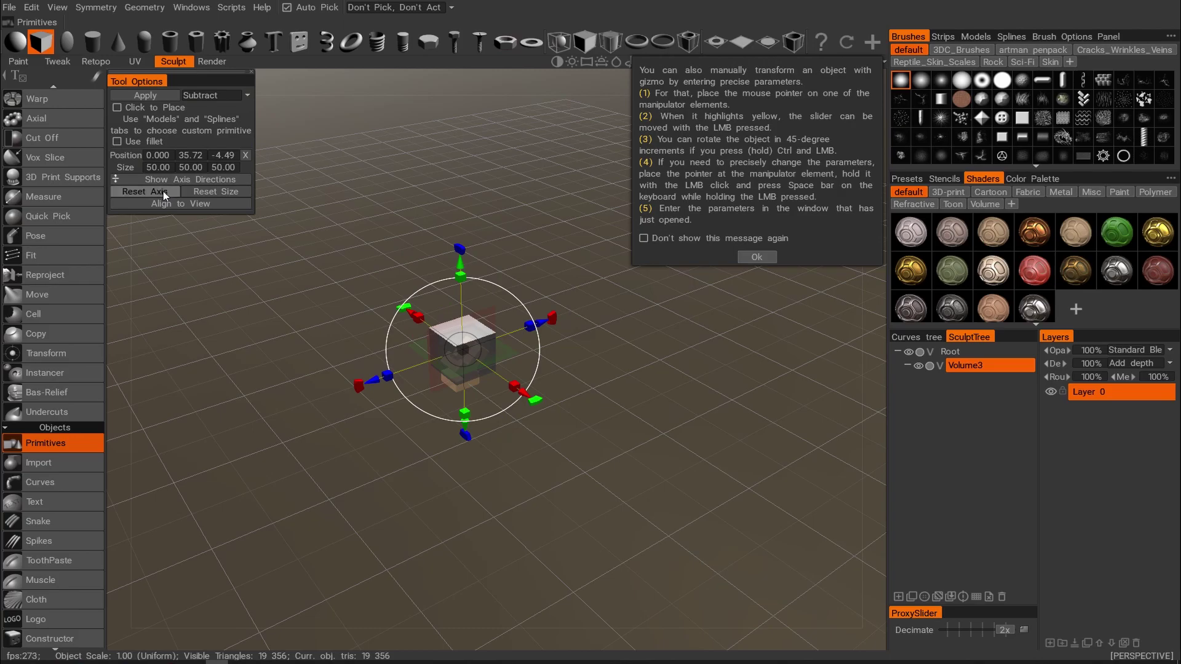
Lower the box primitive to about Y -62, below the sculpted model, and display the model as a wireframe.
left_click_drag(371, 278, 466, 278, "alt")
right_click_drag(467, 279, 482, 289, "alt")
middle_click_drag(482, 289, 529, 262, "alt")
left_click_drag(529, 262, 454, 473, "alt")
right_click_drag(456, 455, 479, 390, "alt")
key("w")
left_click_drag(478, 381, 368, 337, "alt")
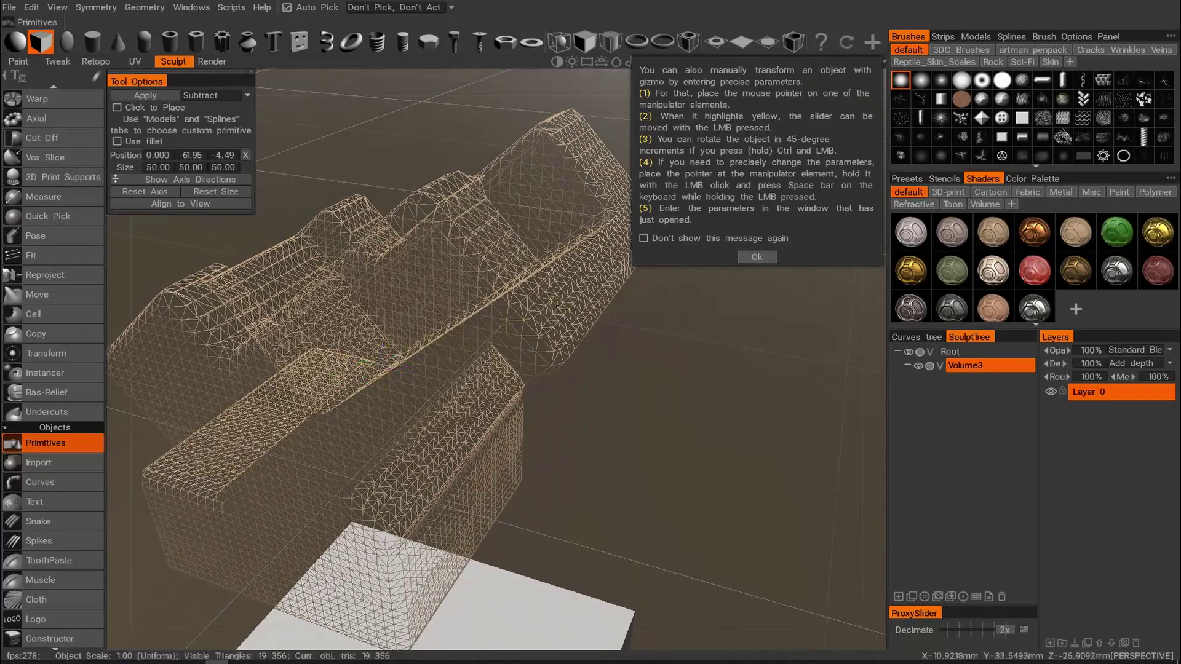
Dismiss the gizmo hint and examine the voxel model's wireframe density and edges from several sides.
left_click(745, 258)
left_click_drag(530, 317, 593, 305, "alt")
right_click_drag(593, 305, 549, 284, "alt")
middle_click_drag(549, 284, 434, 356, "alt")
right_click_drag(434, 355, 496, 341, "alt")
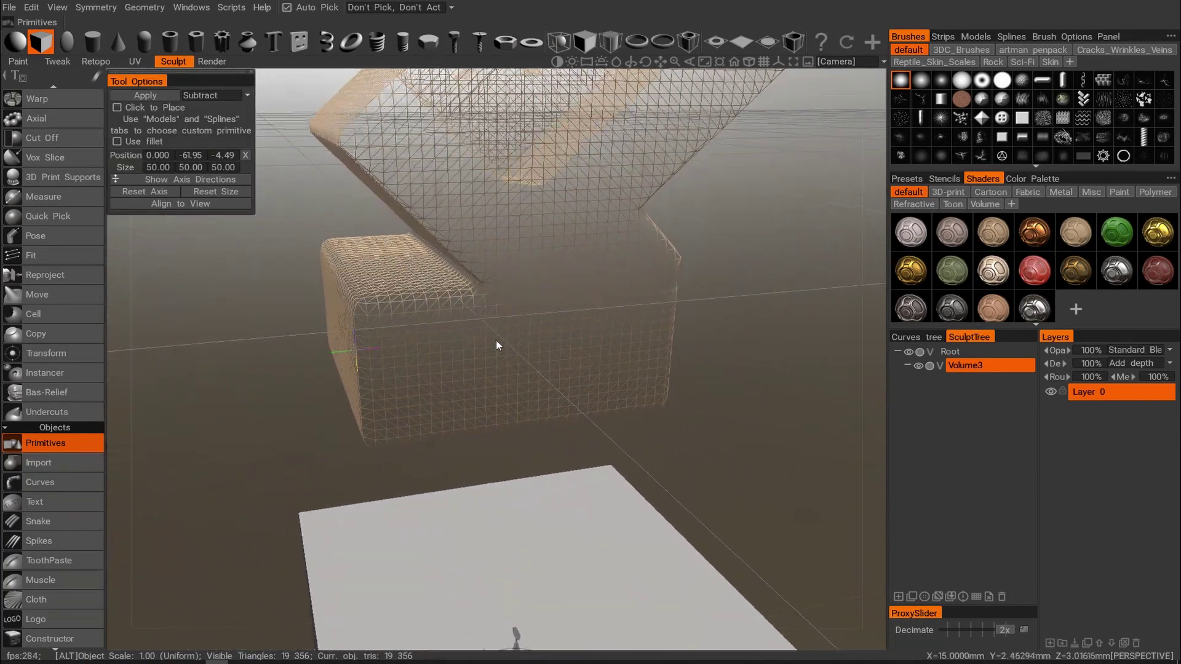
middle_click_drag(496, 341, 472, 400, "alt")
left_click_drag(473, 400, 421, 363, "alt")
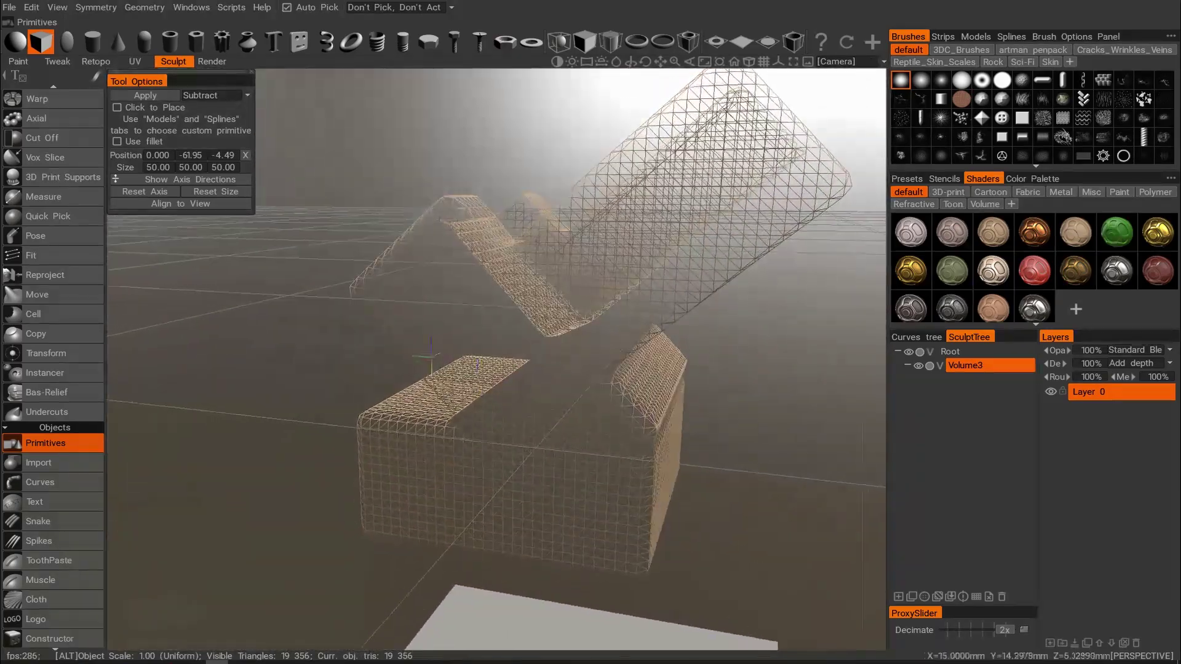
middle_click_drag(421, 363, 427, 309, "alt")
right_click_drag(427, 309, 447, 313, "alt")
left_click_drag(448, 312, 437, 316, "alt")
right_click_drag(437, 316, 358, 314, "alt")
left_click_drag(358, 314, 522, 334, "alt")
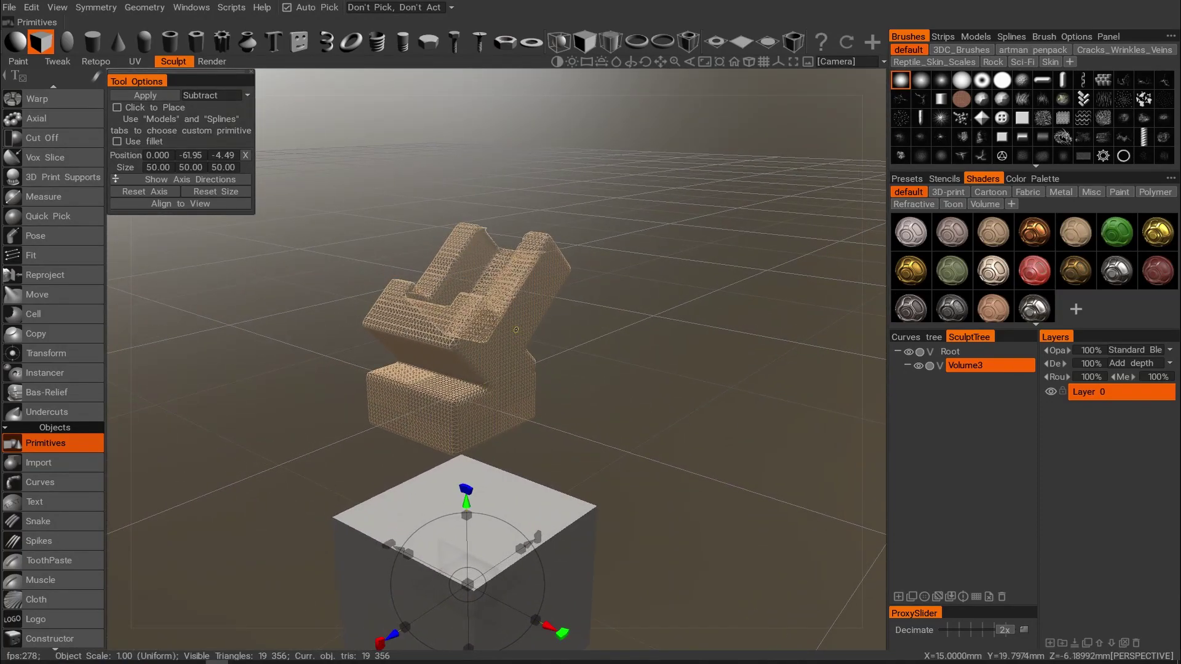
Try smoothing the model's blocks with the voxel Extrude tool at a brush radius of about 15.9, undoing each attempt.
scroll(42, 227, "up", 10)
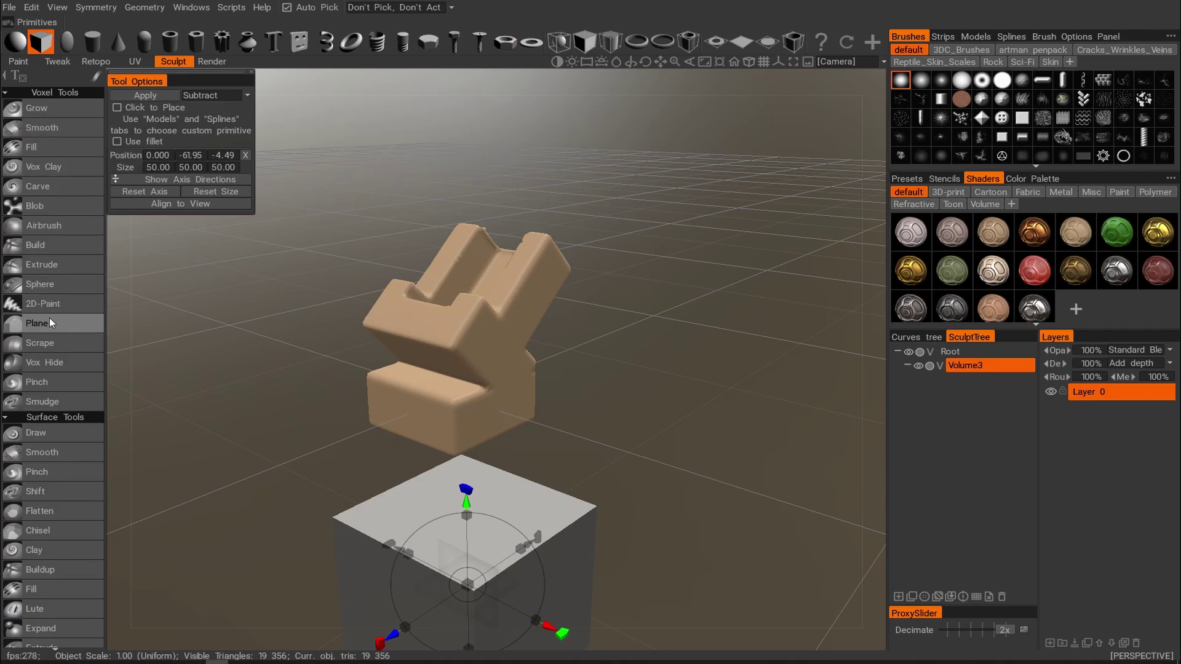
left_click(39, 265)
right_click_drag(473, 303, 549, 302)
mouse_move(500, 300)
left_mouse_down("shift")
mouse_move(492, 275)
mouse_move(412, 323)
mouse_move(463, 332)
left_mouse_up("shift")
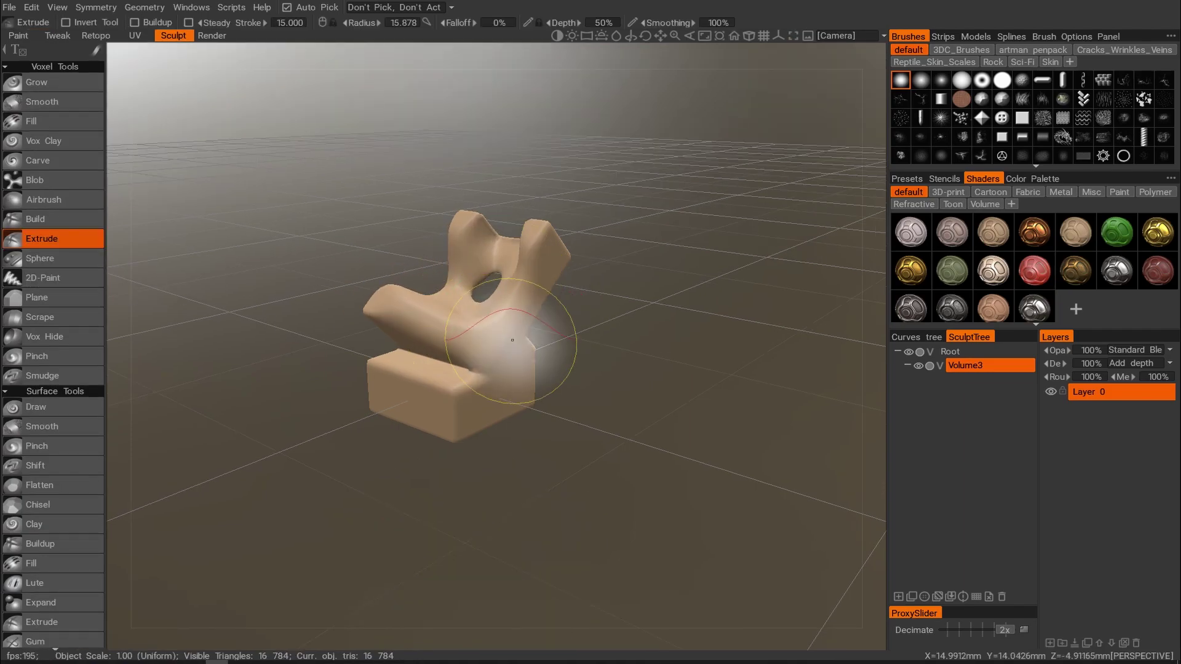
left_click_drag(527, 350, 610, 373, "alt")
key("ctrl+z")
mouse_move(532, 350)
left_mouse_down("shift")
mouse_move(492, 295)
mouse_move(430, 246)
mouse_move(464, 401)
left_mouse_up("shift")
left_click_drag(558, 420, 406, 411, "alt")
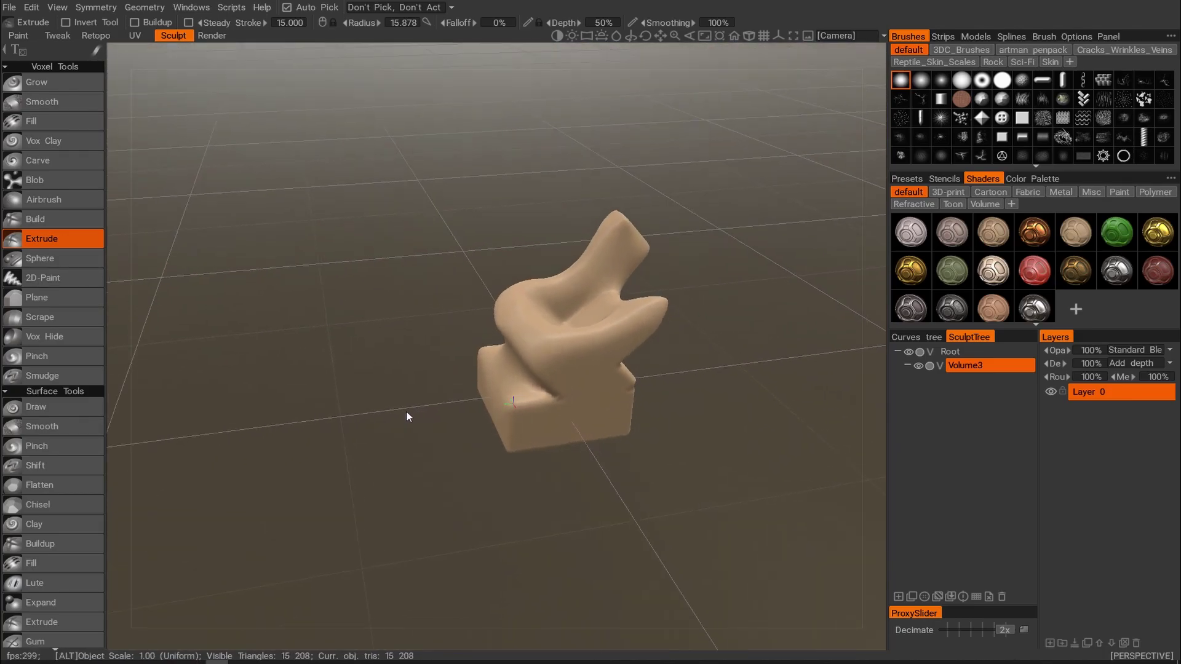
key("ctrl+z")
right_click_drag(464, 401, 518, 418, "alt")
left_click_drag(518, 418, 468, 384, "alt")
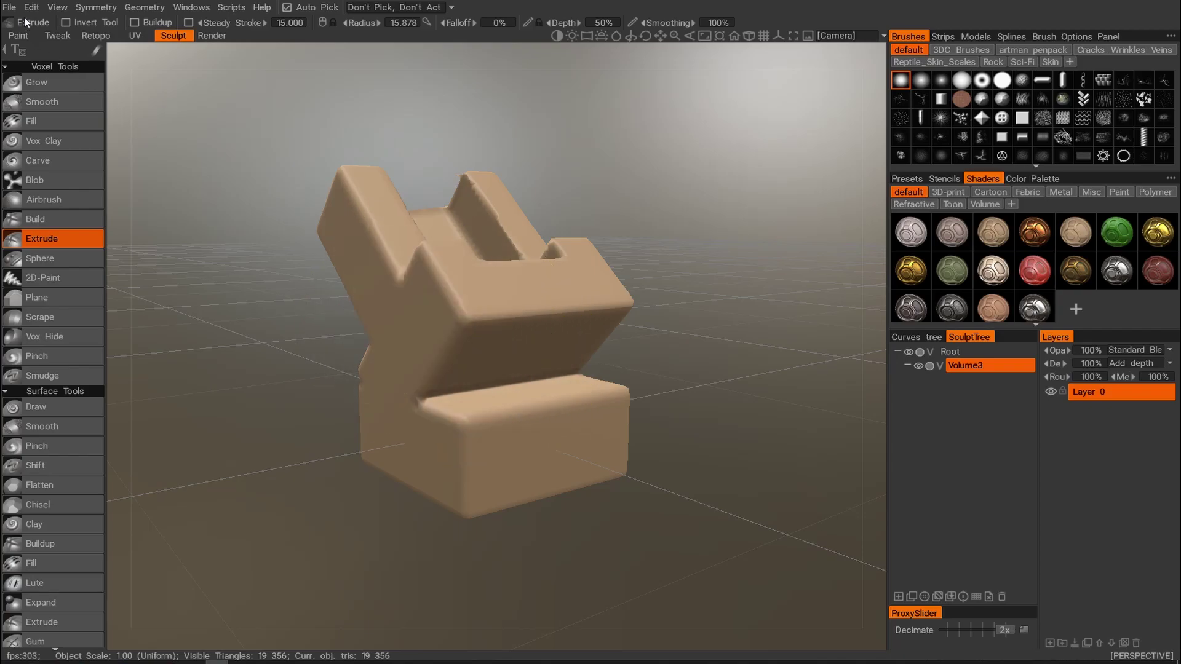
Create a new project and open it as an empty voxel sculpting scene.
left_click(9, 7)
left_click(31, 31)
left_click(496, 365)
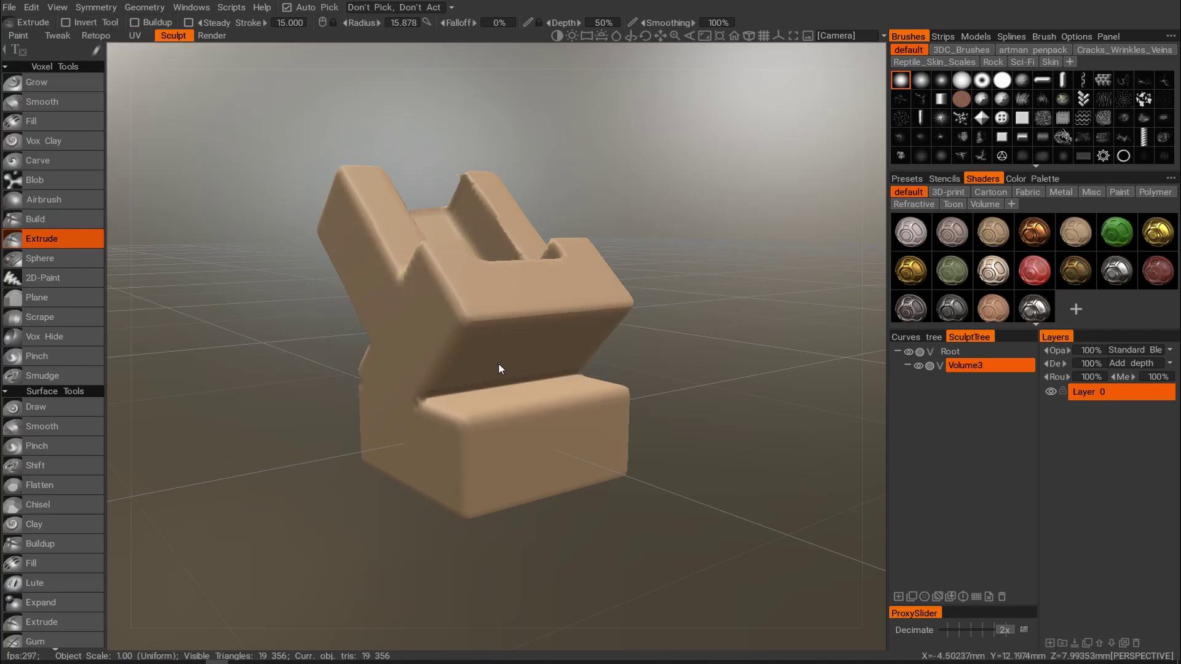
left_click(565, 284)
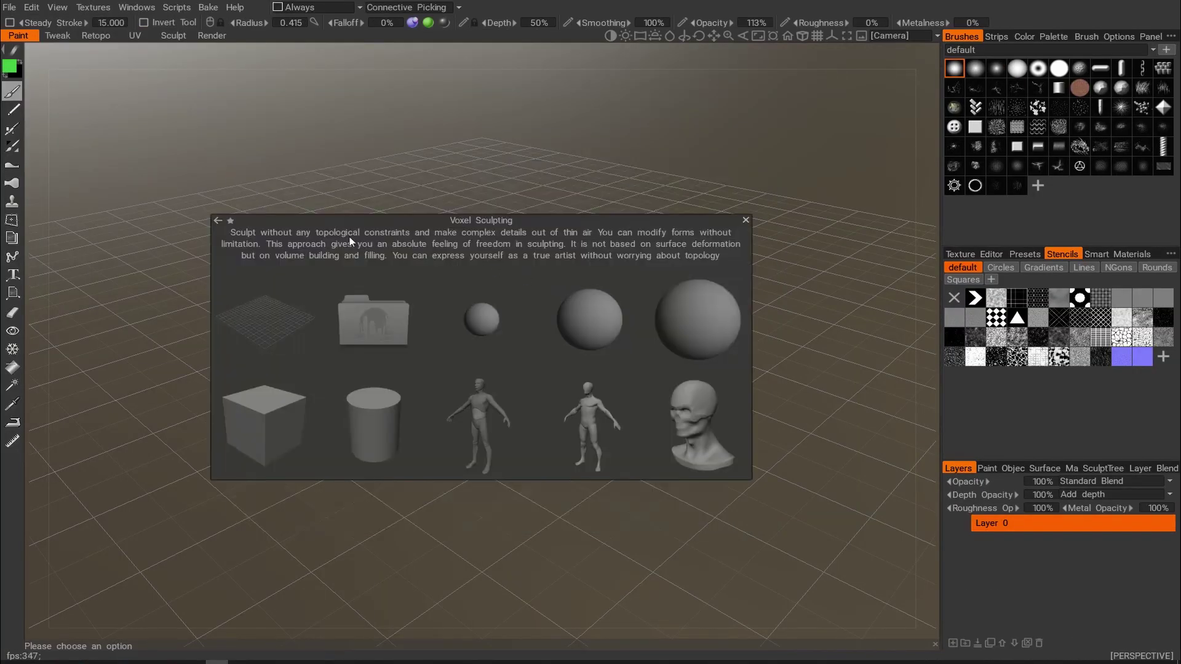
left_click(272, 320)
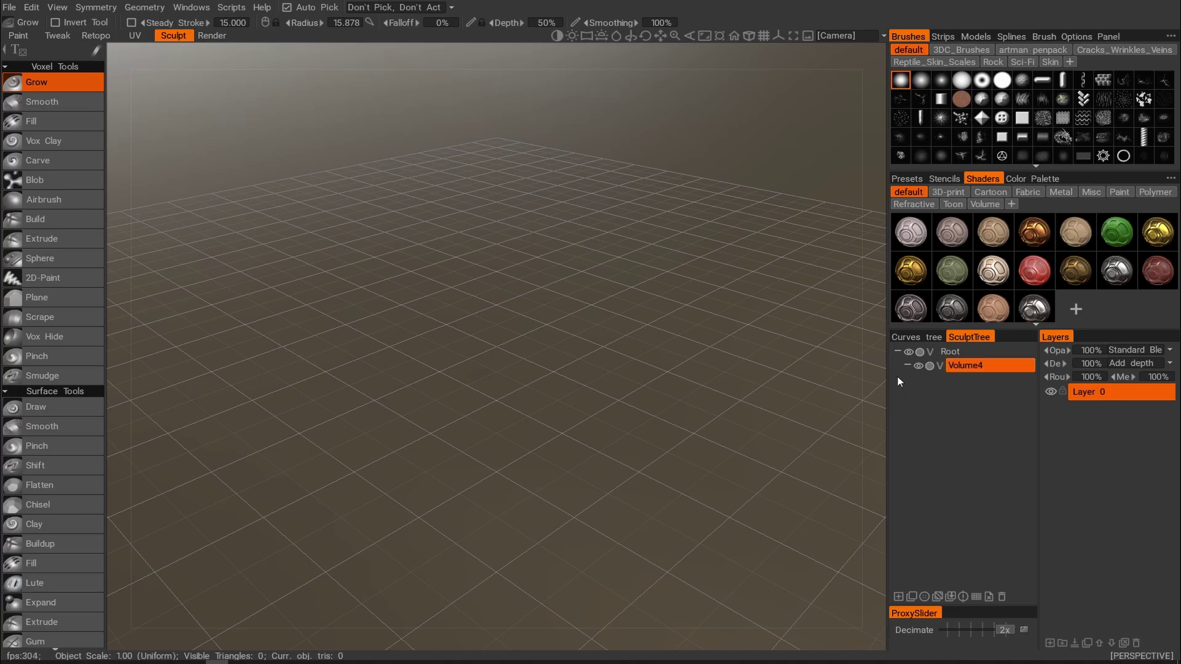
Increase the resolution of the empty volume to 2x.
mouse_move(470, 336)
left_mouse_down("alt")
mouse_move(369, 313)
mouse_move(398, 300)
mouse_move(456, 319)
left_mouse_up("alt")
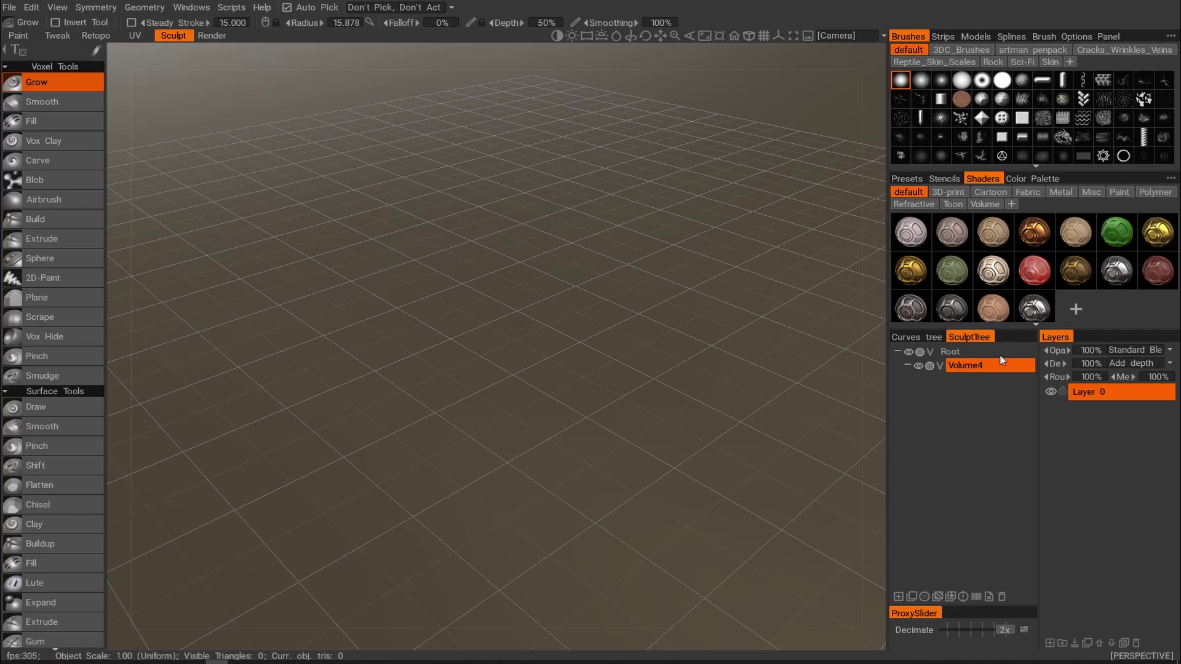
left_click(977, 597)
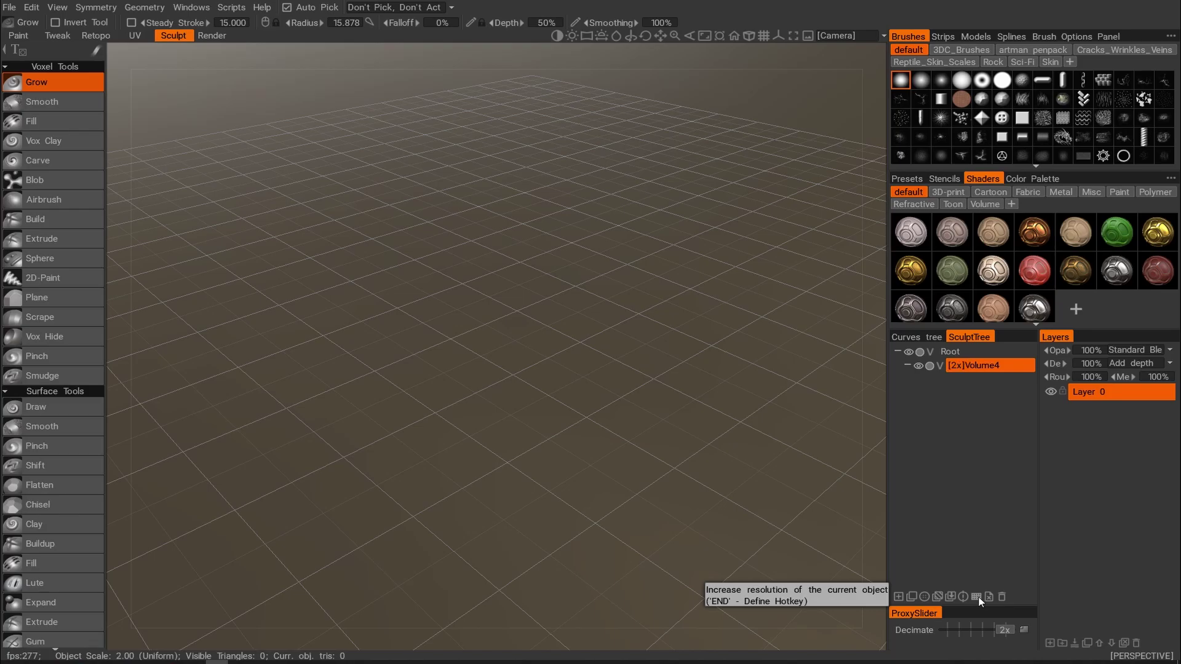
Raise the empty volume's resolution to 16x.
left_click(977, 597)
left_click(977, 597)
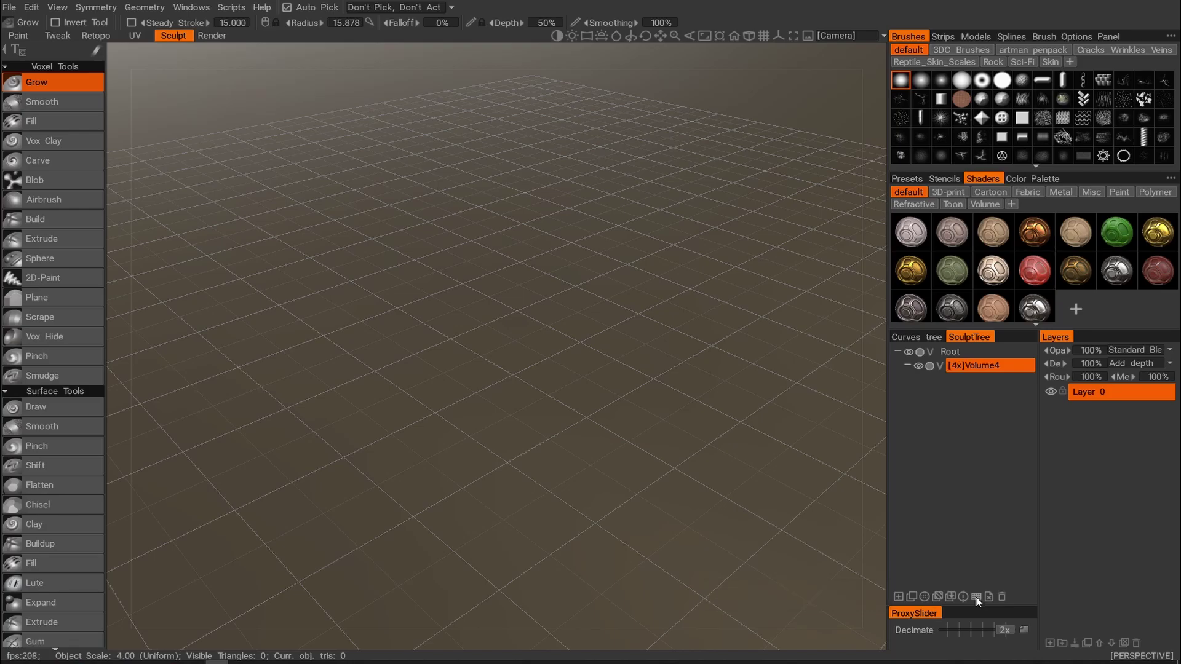
left_click(977, 597)
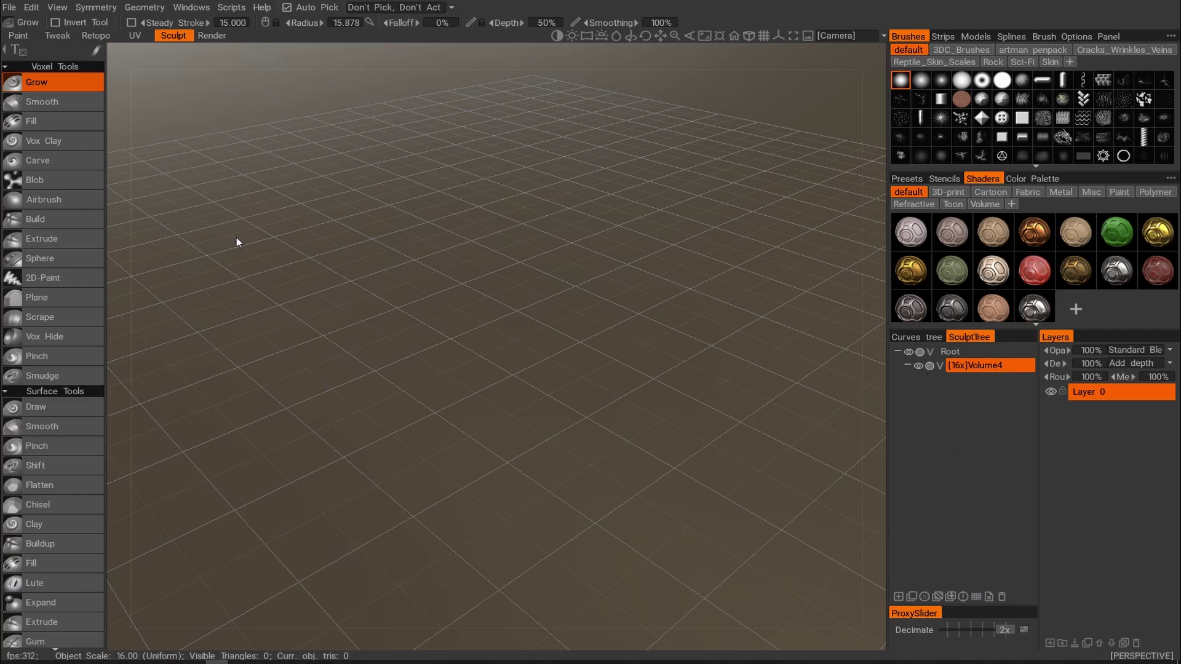
Start a 30 × 30 × 30 box primitive at the scene origin.
left_click_drag(592, 267, 564, 308, "alt")
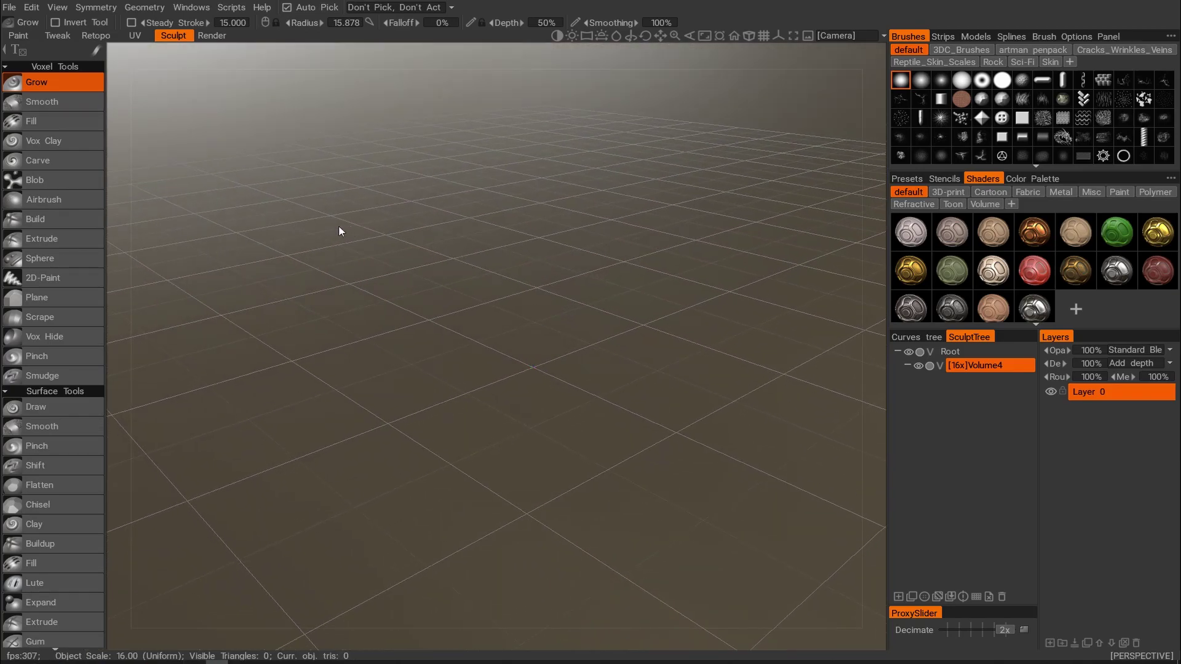
mouse_move(394, 199)
left_mouse_down("alt")
mouse_move(406, 214)
mouse_move(396, 214)
left_mouse_up("alt")
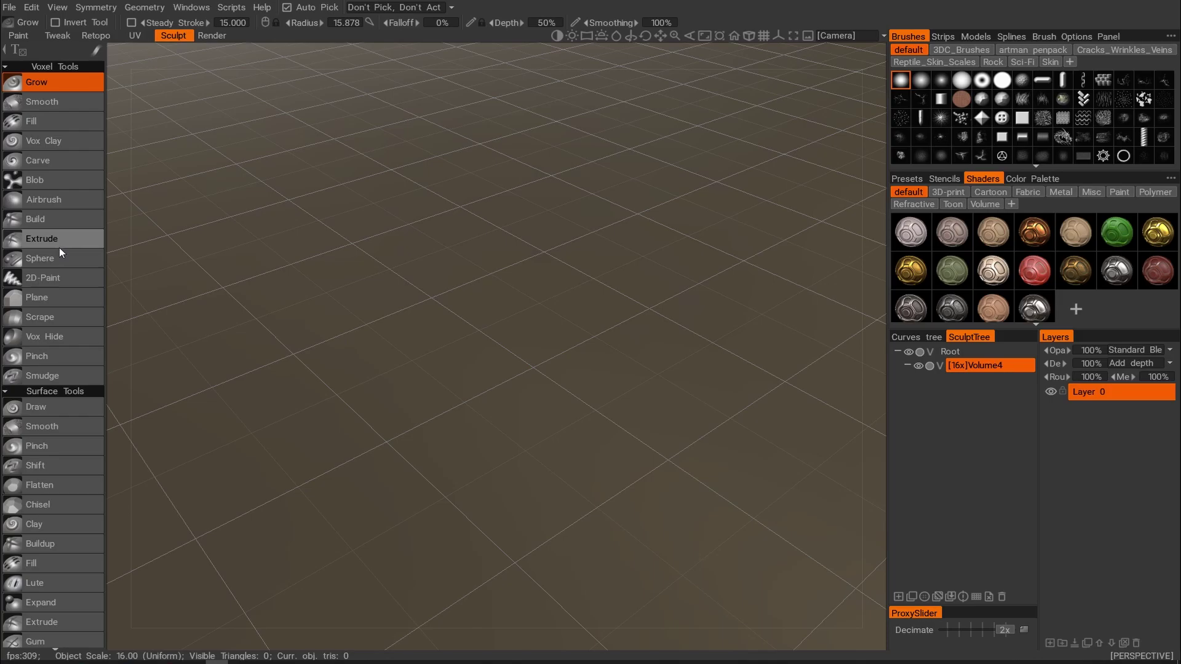
scroll(59, 250, "down", 4)
scroll(60, 253, "down", 12)
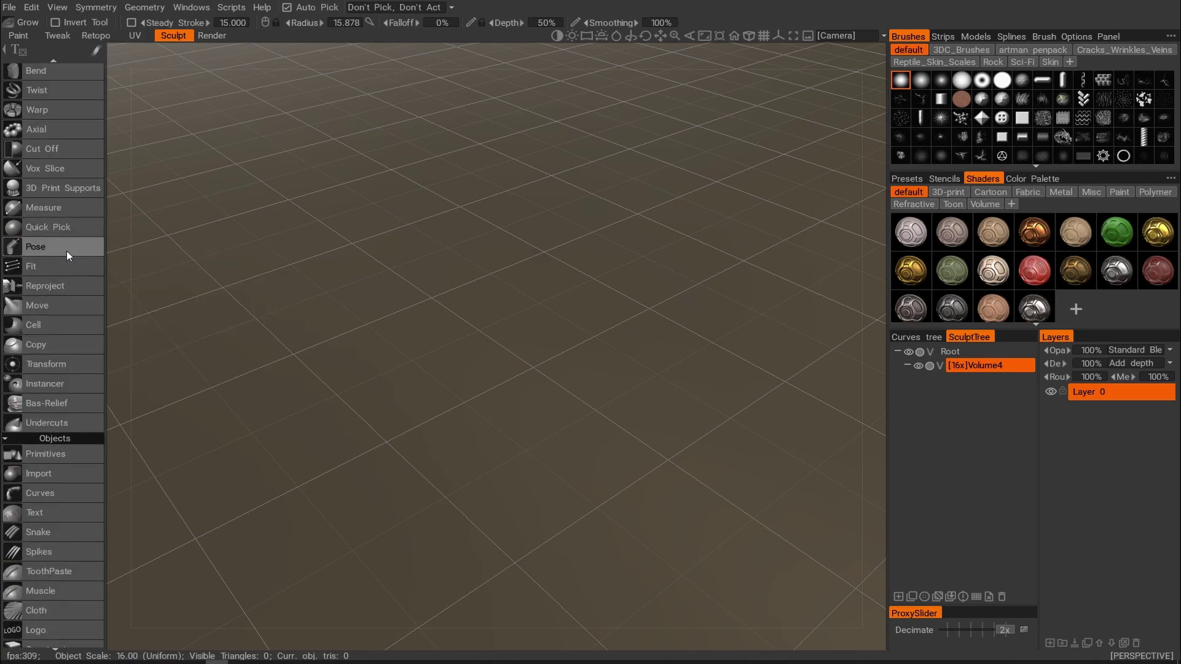
left_click(58, 270)
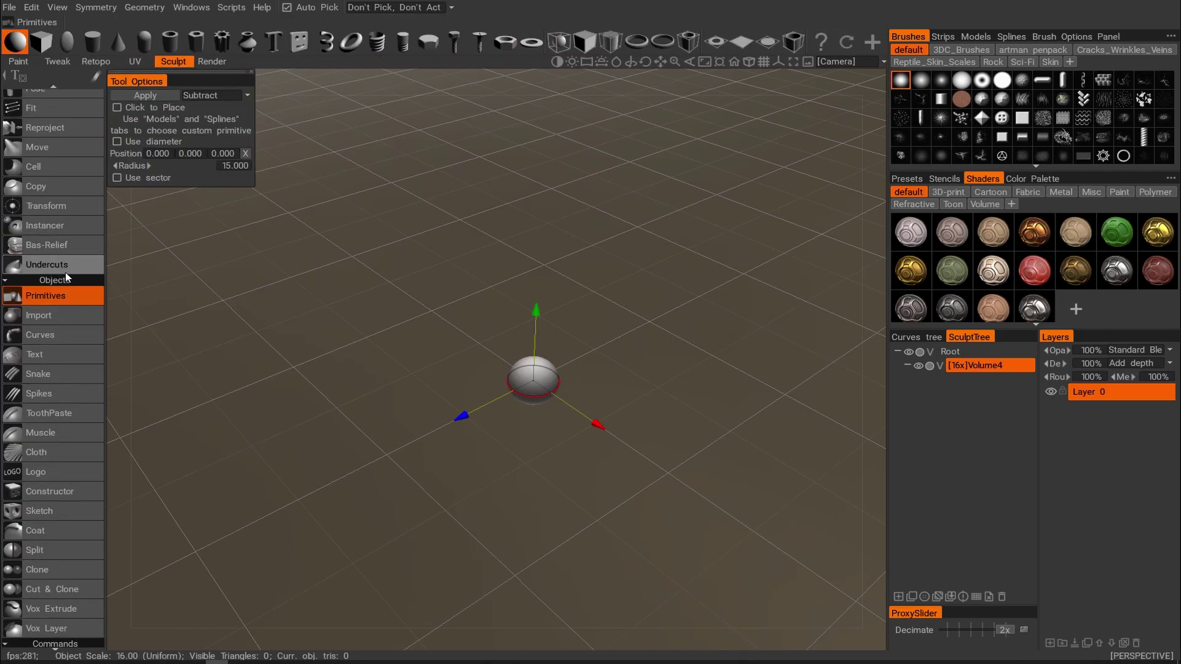
left_click(41, 42)
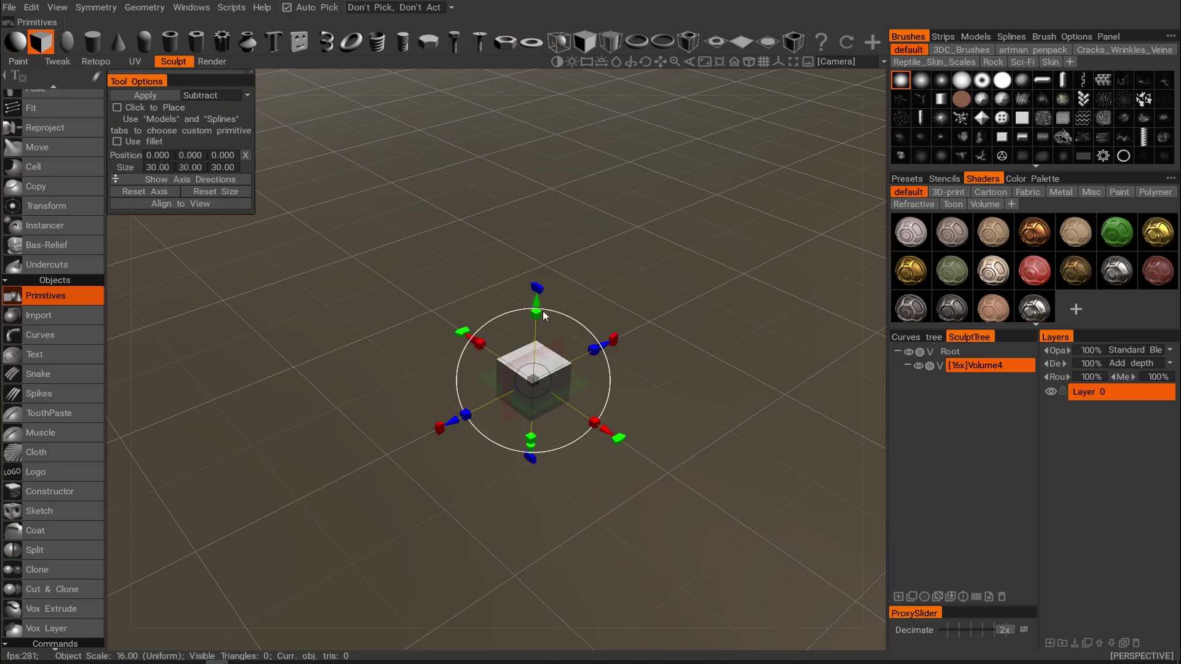
left_click_drag(649, 339, 653, 299, "alt")
right_click_drag(637, 314, 671, 318, "alt")
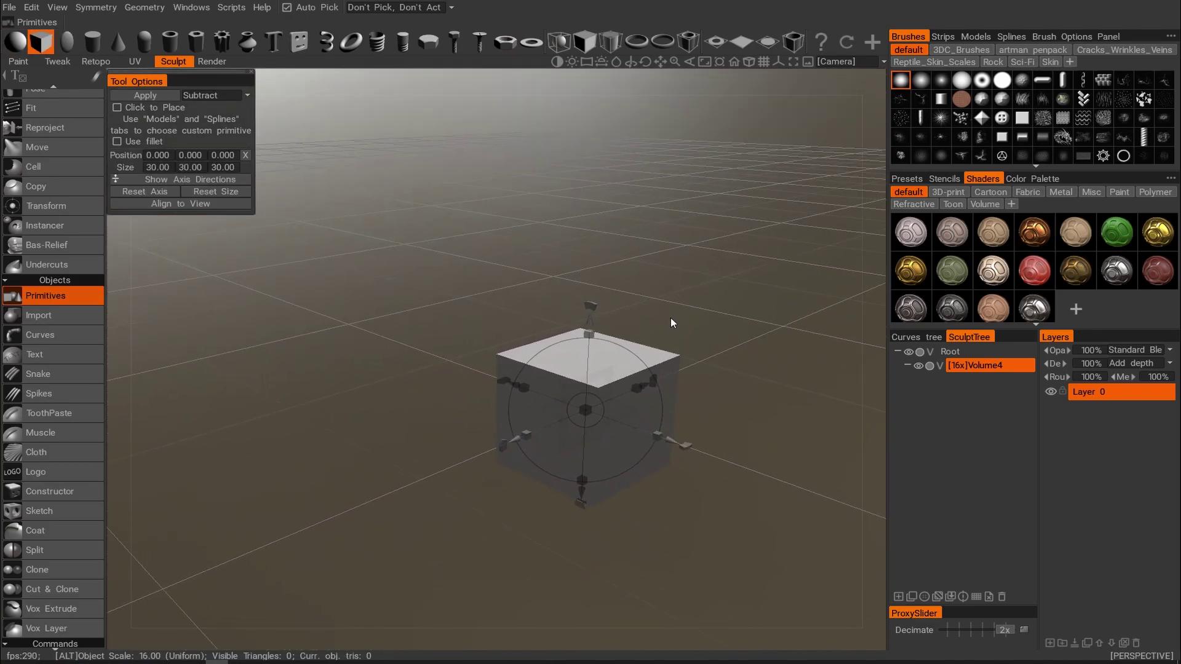
middle_click_drag(671, 318, 629, 272, "alt")
left_click_drag(628, 273, 626, 280, "alt")
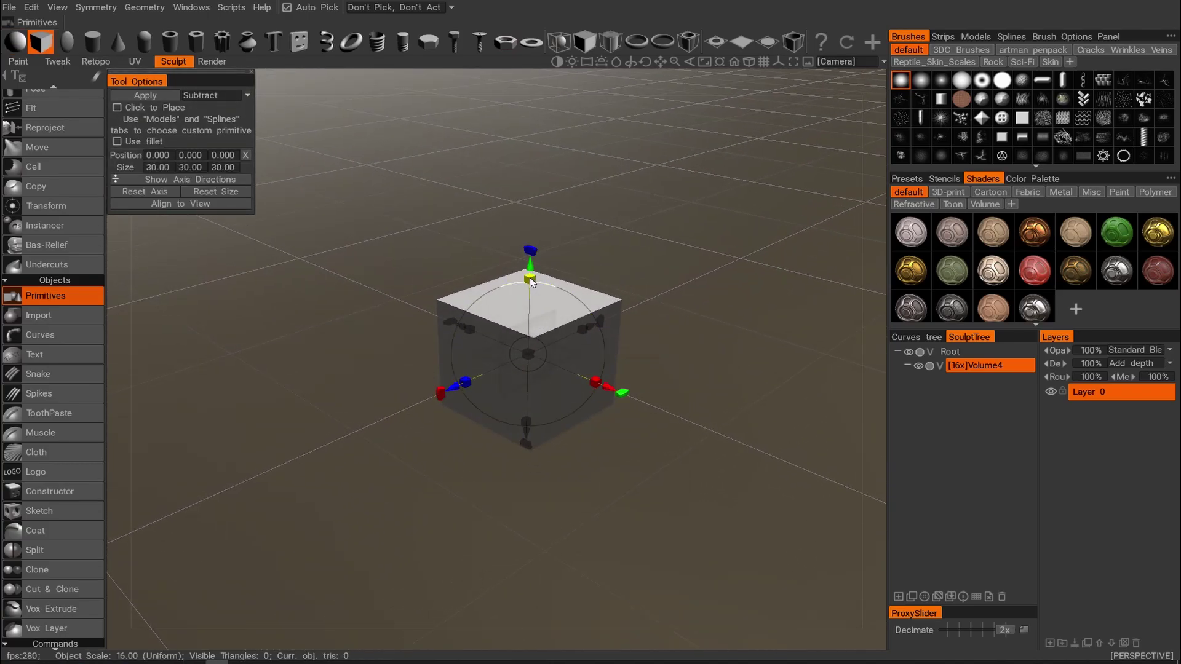
Reshape the box primitive into a slab of about 30 × 9.71 × 59.19 and enable filleted edges.
scroll(621, 267, "up", 4)
left_click_drag(552, 276, 658, 280)
right_click_drag(658, 279, 691, 271, "alt")
middle_click_drag(691, 271, 617, 265, "alt")
left_click_drag(617, 264, 561, 316, "alt")
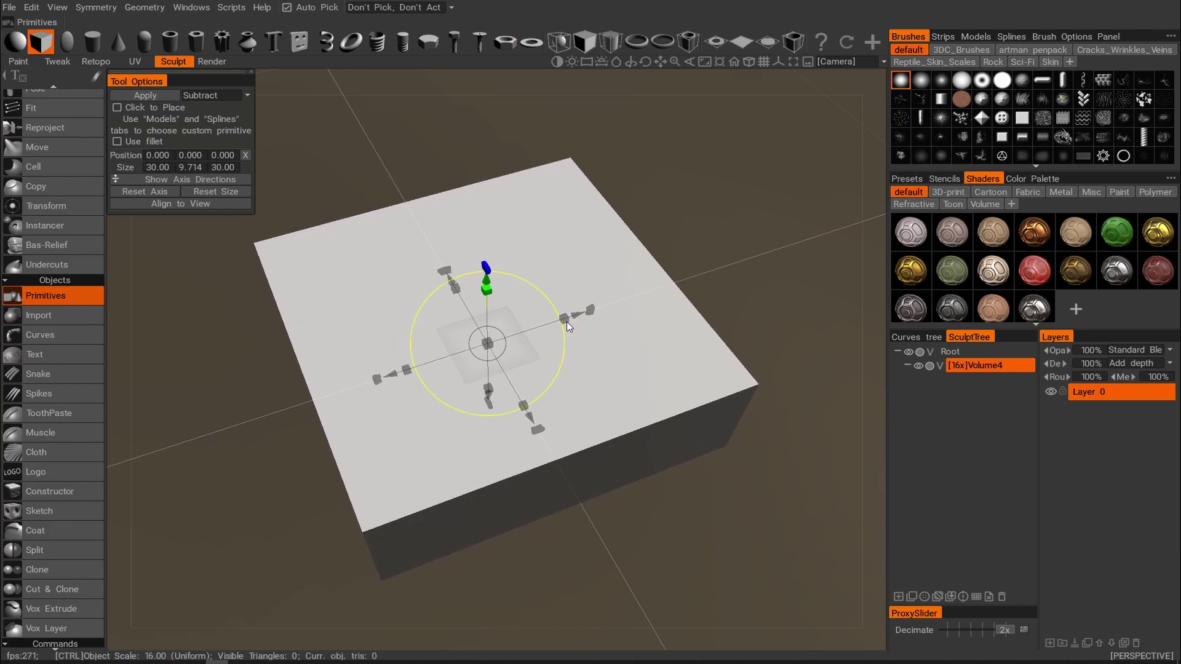
left_click_drag(565, 320, 504, 252, "alt")
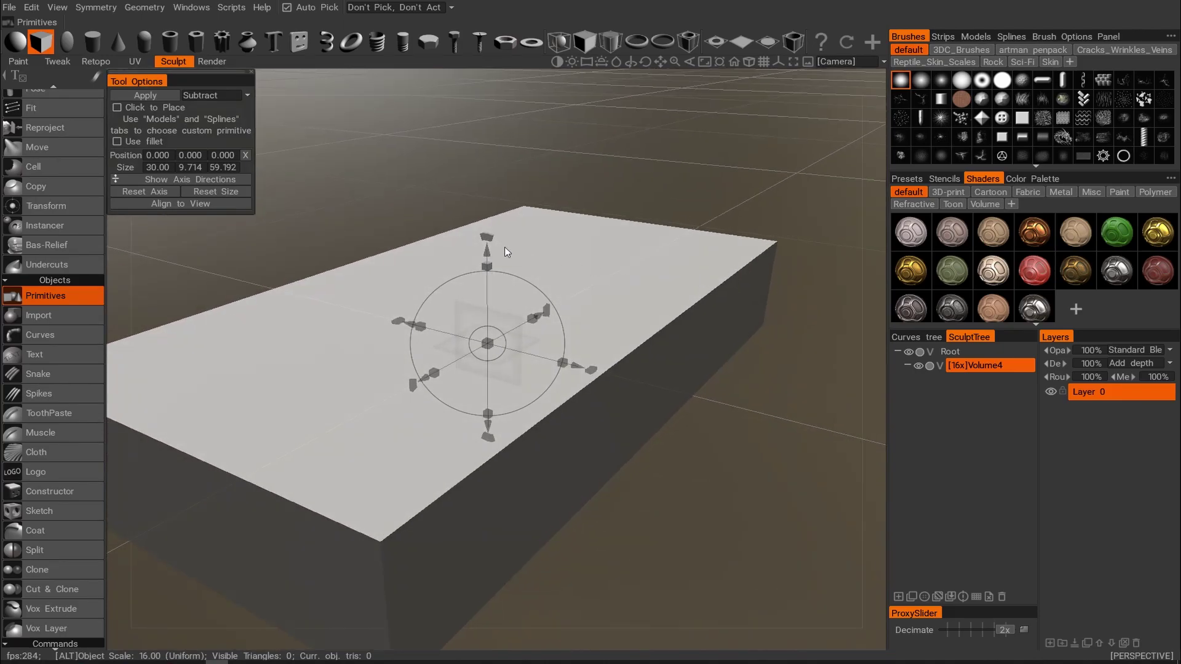
left_click_drag(346, 228, 636, 235, "alt")
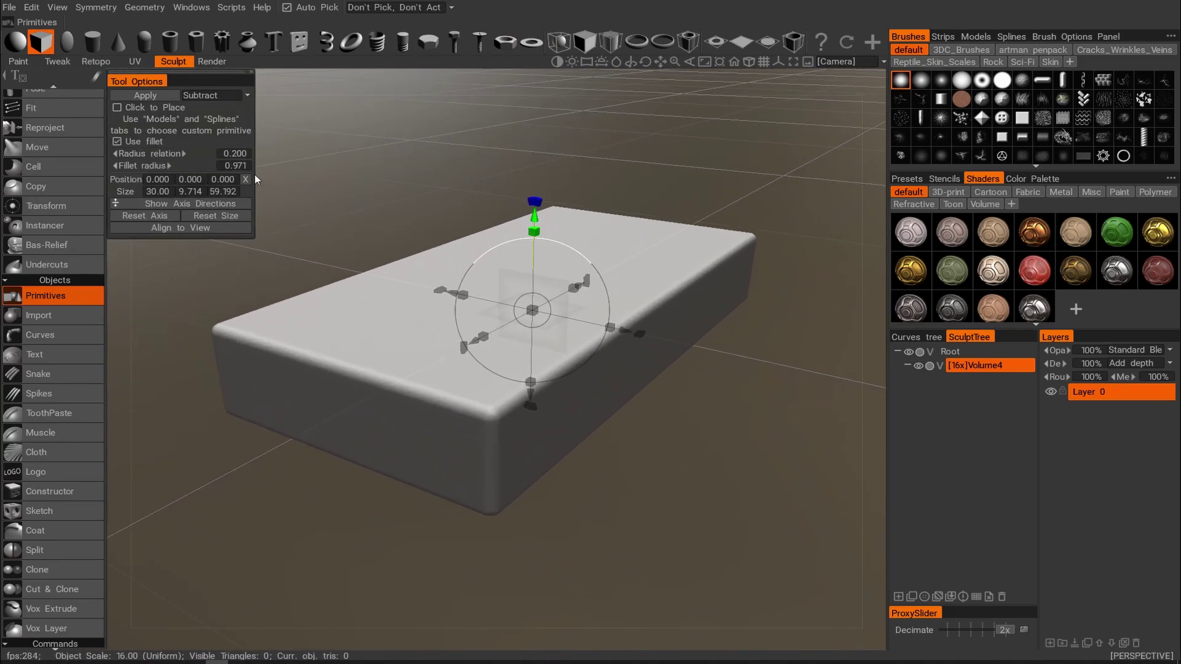
Set the primitive's operation to Add and apply the filleted slab to the volume.
left_click(210, 96)
left_click_drag(527, 126, 285, 139, "alt")
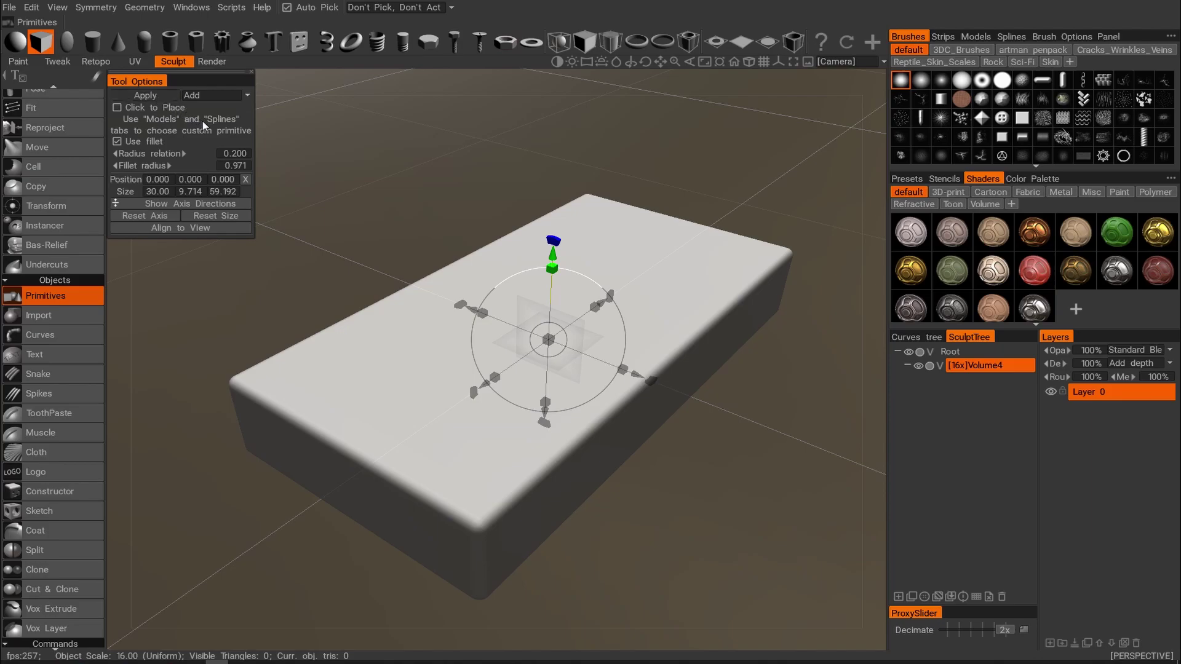
key("Return")
Shrink the box primitive to about 20.94 × 9.71 × 39.14 and place it over the slab's top at about Y 4.41.
left_click_drag(396, 176, 454, 174, "alt")
left_click_drag(552, 257, 468, 237)
left_click_drag(558, 185, 610, 260, "alt")
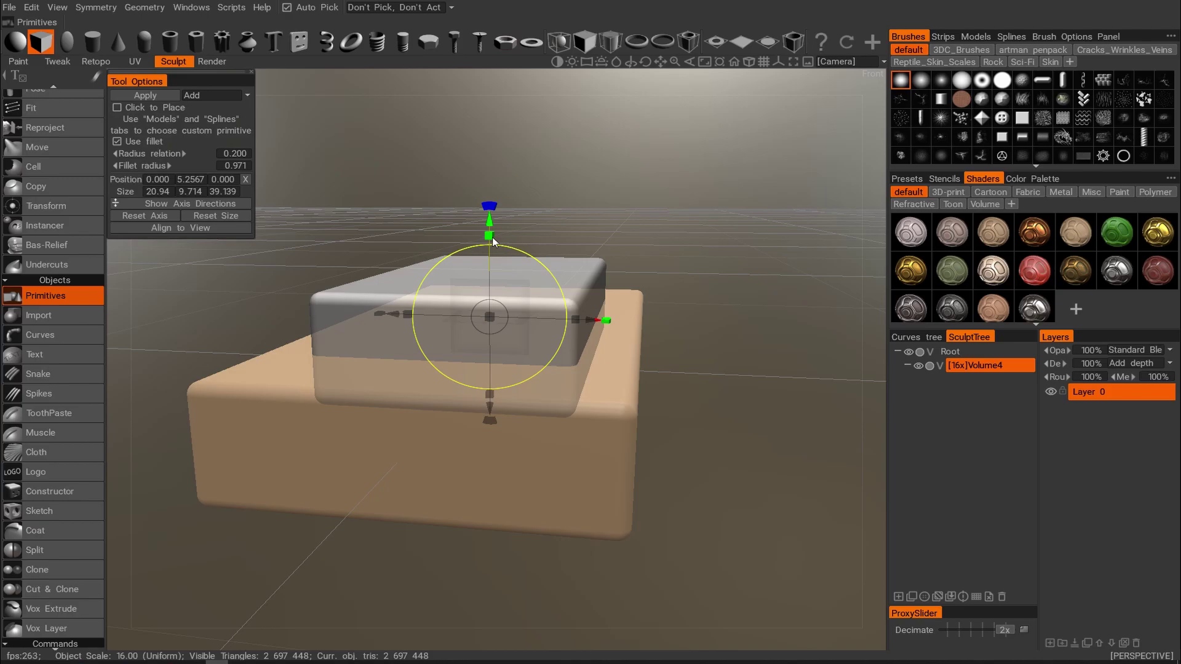
left_click_drag(492, 220, 523, 230, "alt")
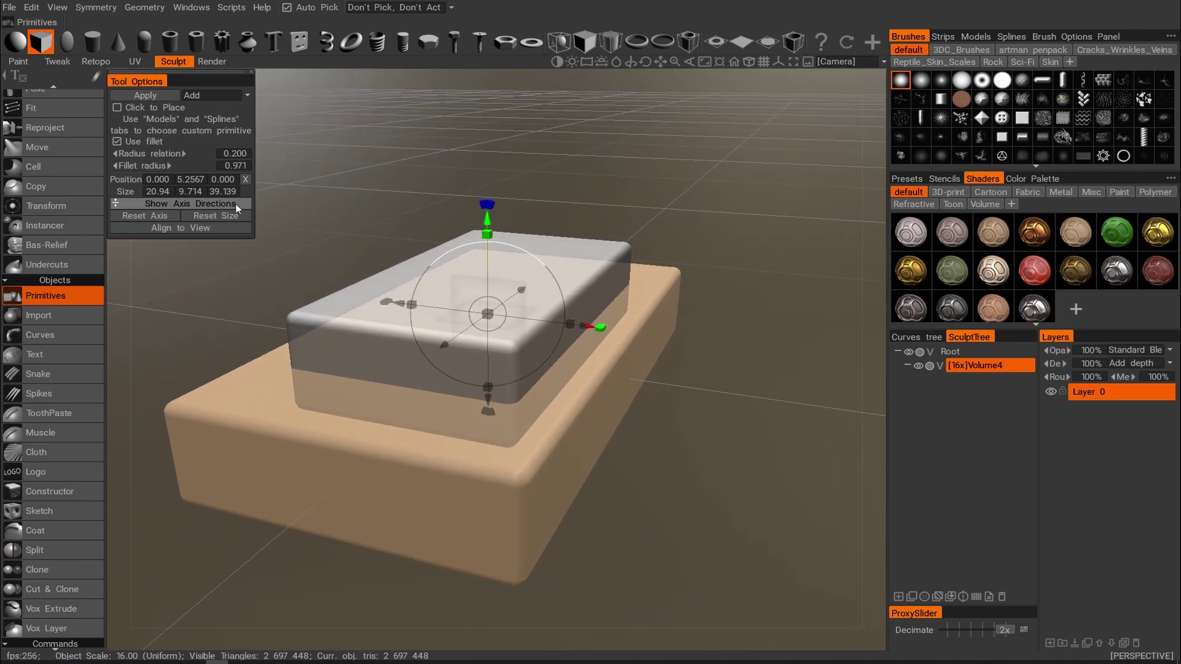
left_click_drag(486, 222, 486, 231)
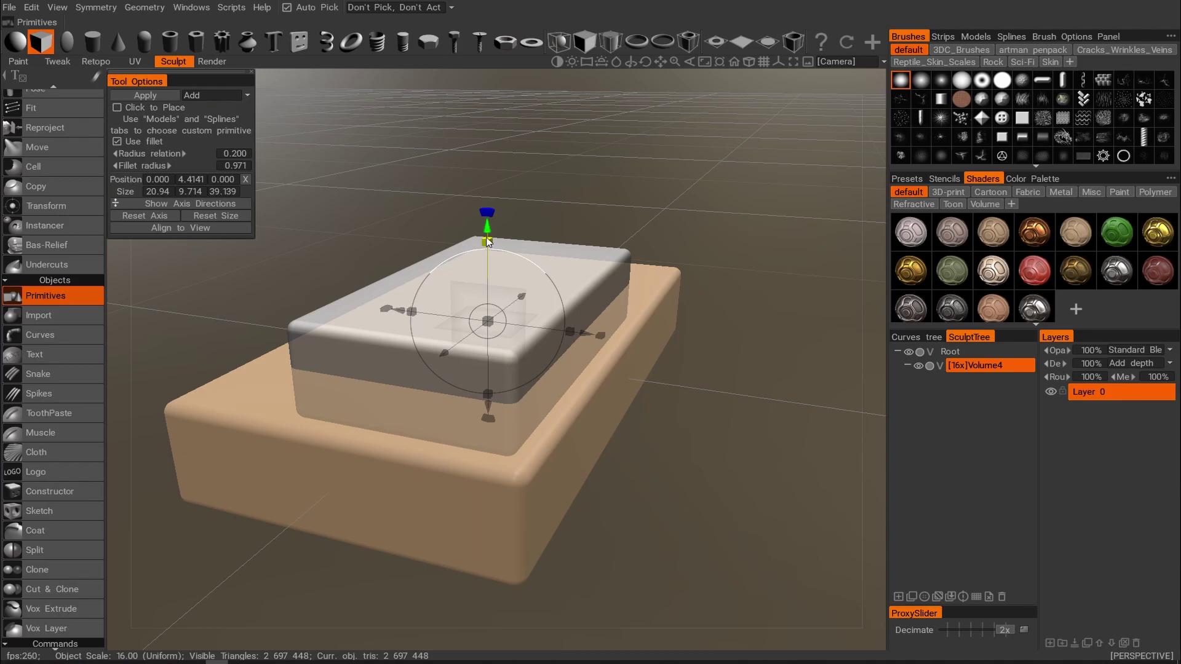
Enable mirror symmetry across the X and Z axes in global space, with the symmetry planes shown.
key("s")
left_click(421, 227)
mouse_move(649, 249)
left_mouse_down("alt")
mouse_move(598, 306)
mouse_move(639, 297)
left_mouse_up("alt")
key("s")
left_click_drag(638, 254, 567, 254, "alt")
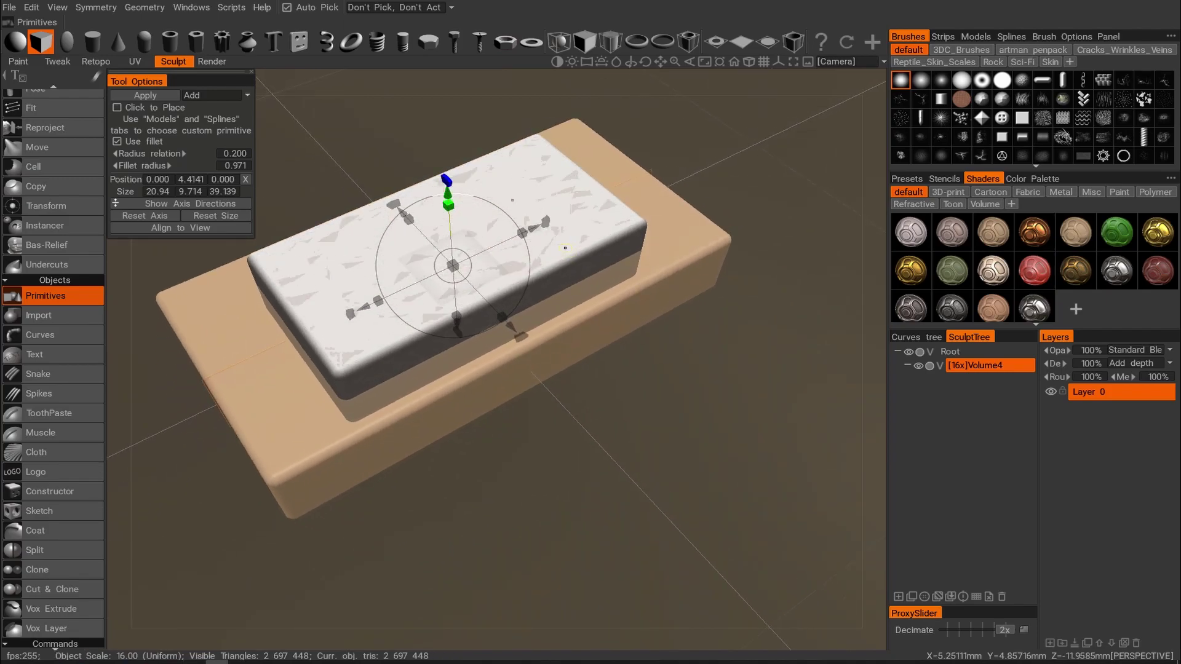
key("s")
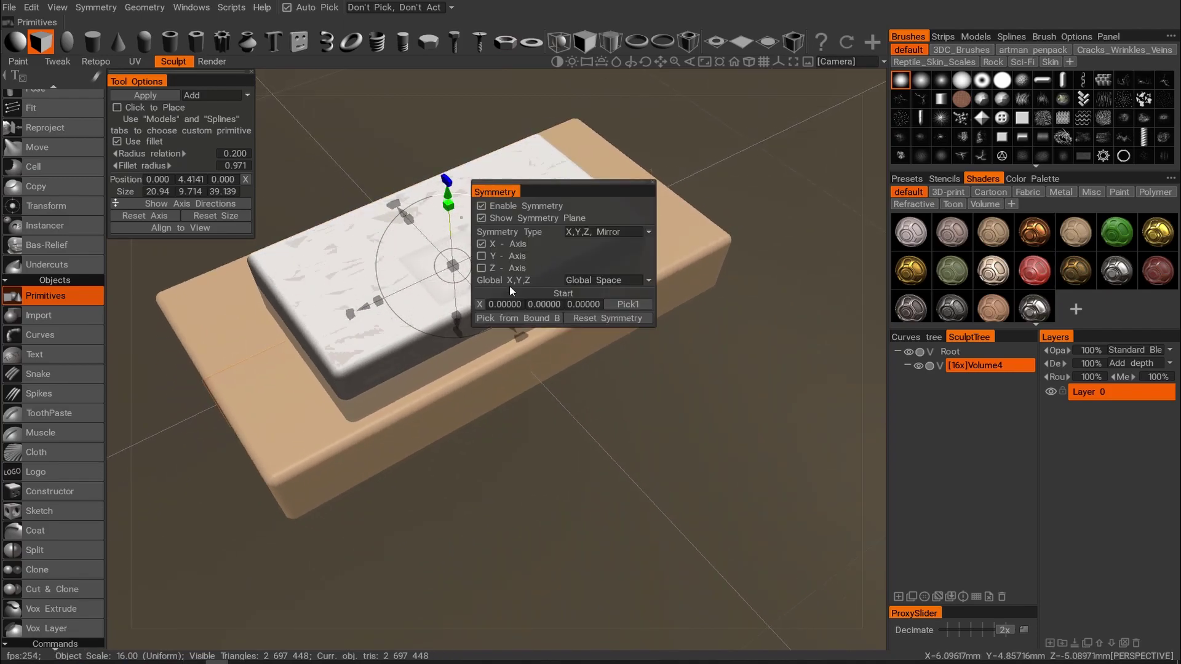
Move the box primitive beneath the slab to about Y -7.3 and shrink it to about 10.43 × 9.71 × 19.49.
left_click_drag(685, 332, 558, 257, "alt")
left_click_drag(451, 168, 583, 240)
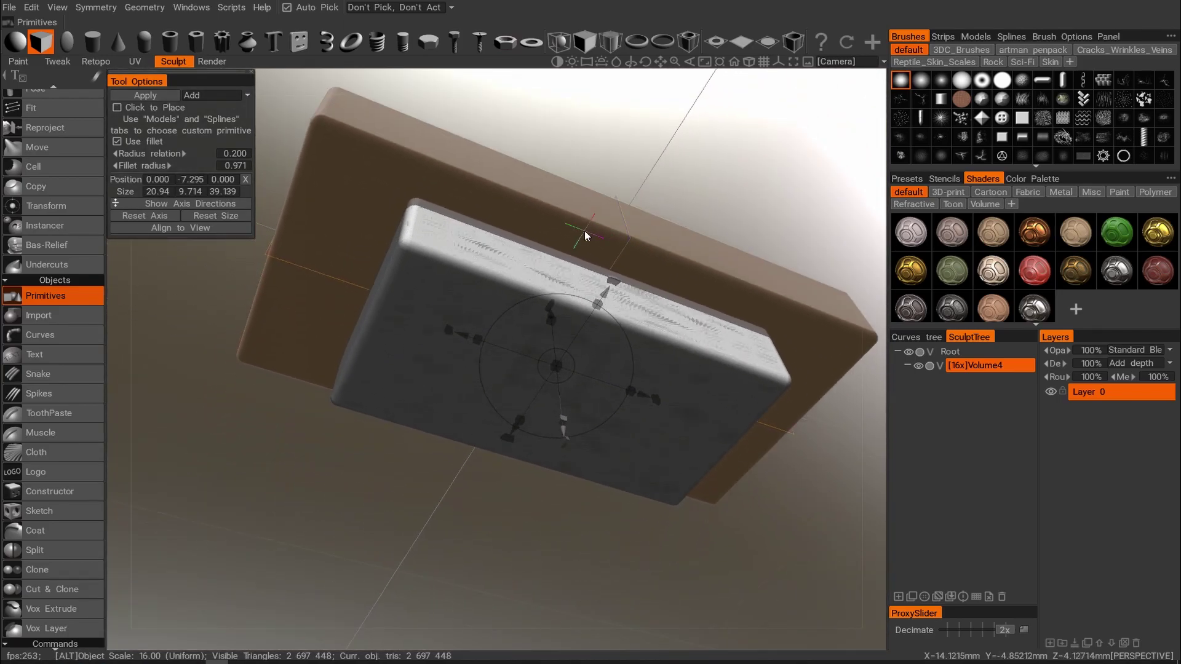
left_click_drag(589, 347, 575, 359)
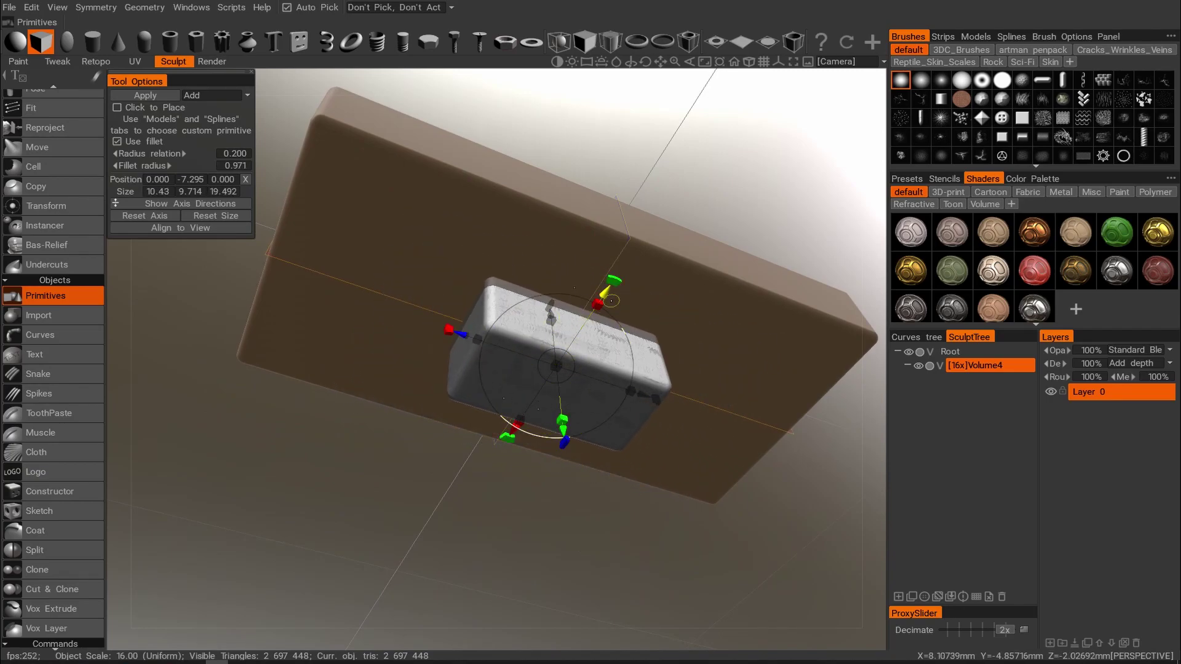
Flatten the mirrored box to about 4.82 high and position it near the underside's corner at about 7.93, -3.03, 18.13.
left_click_drag(608, 293, 641, 232)
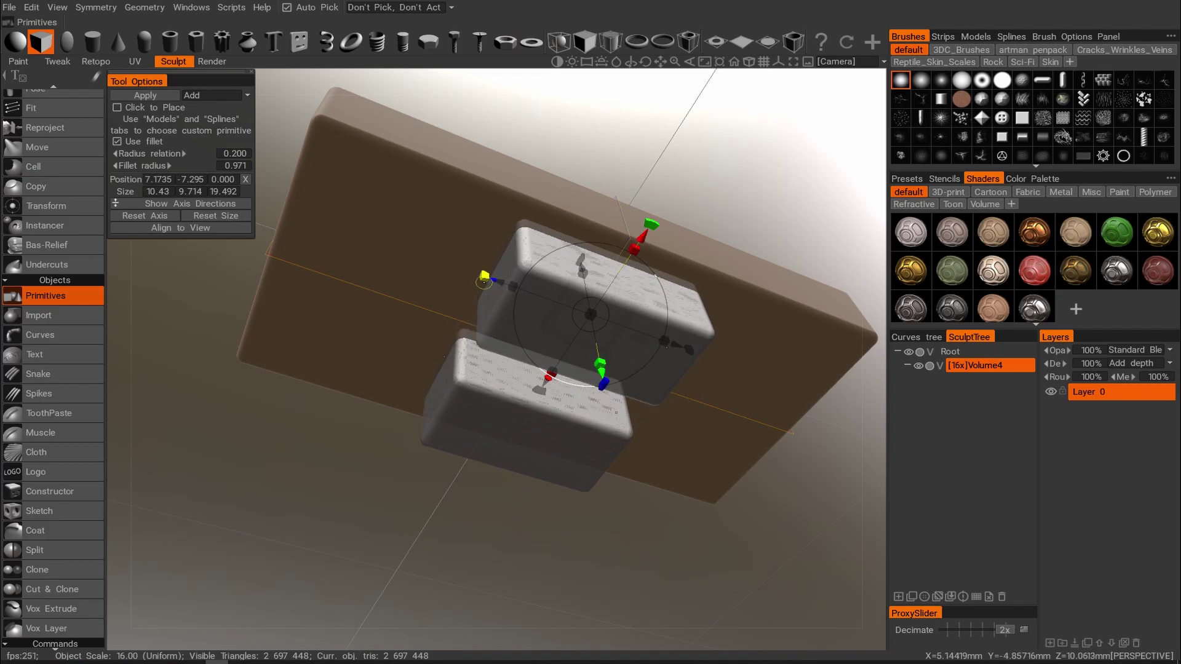
left_click_drag(502, 282, 344, 227)
left_click_drag(483, 308, 424, 277, "alt")
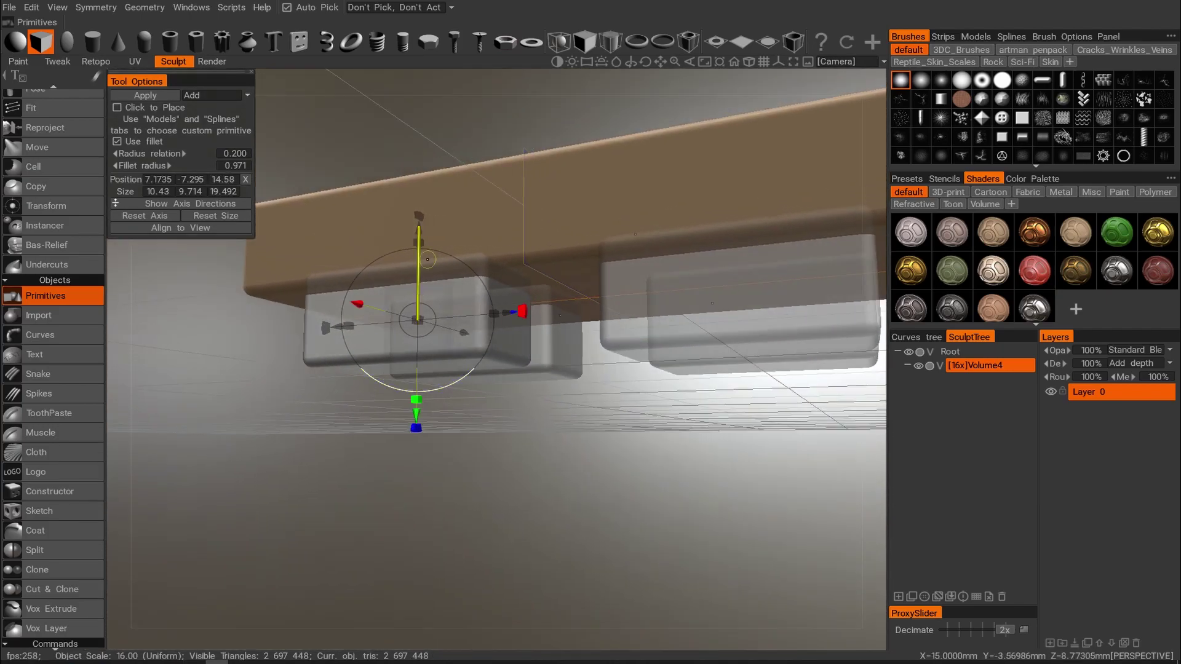
left_click_drag(414, 226, 447, 216)
left_click_drag(399, 272, 496, 309)
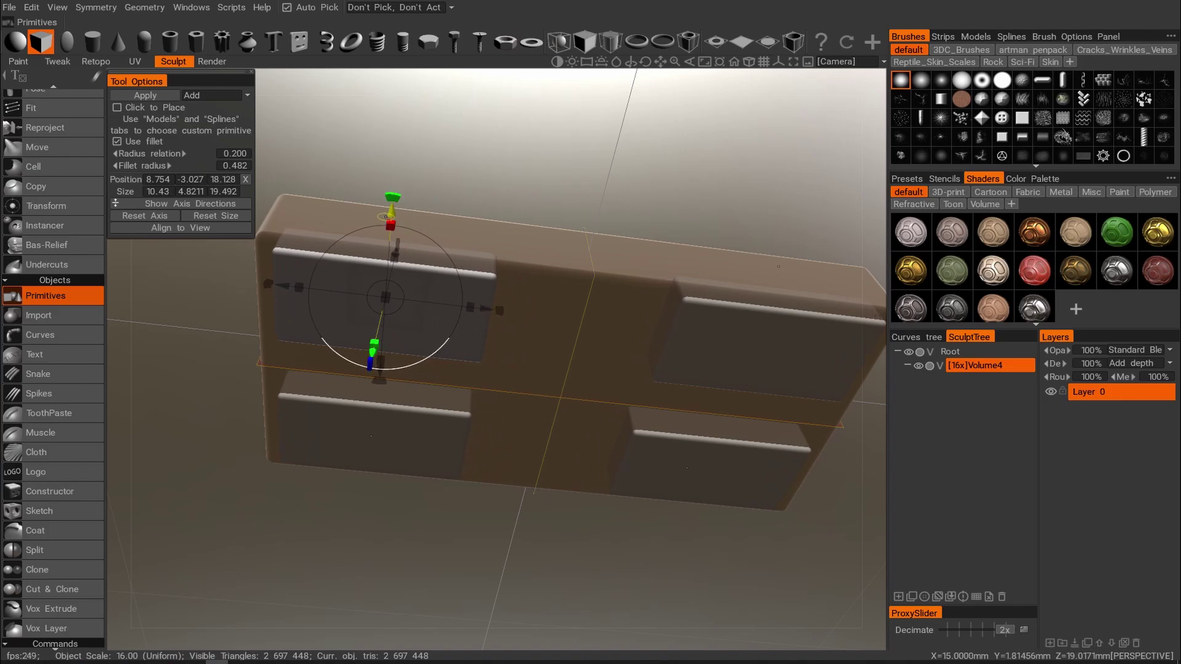
left_click_drag(390, 212, 390, 219)
left_click_drag(571, 175, 511, 246, "alt")
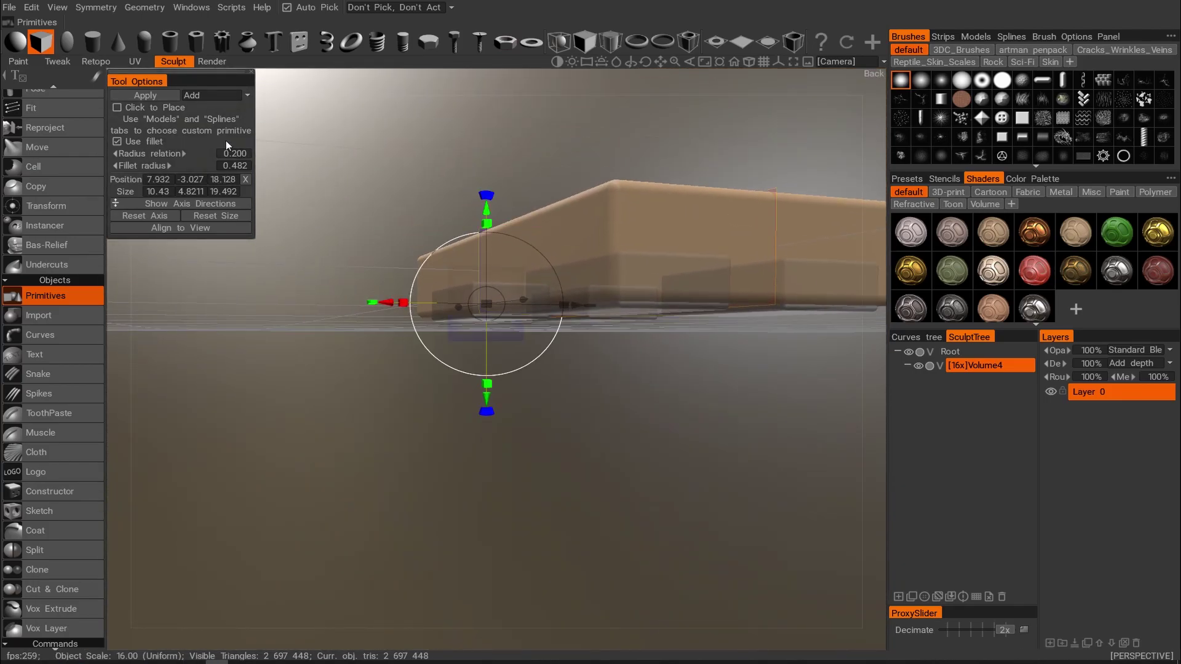
Try to add the mirrored corner pads to the slab's own volume.
left_click(152, 96)
left_click_drag(261, 171, 570, 223, "alt")
left_click_drag(592, 418, 575, 328, "alt")
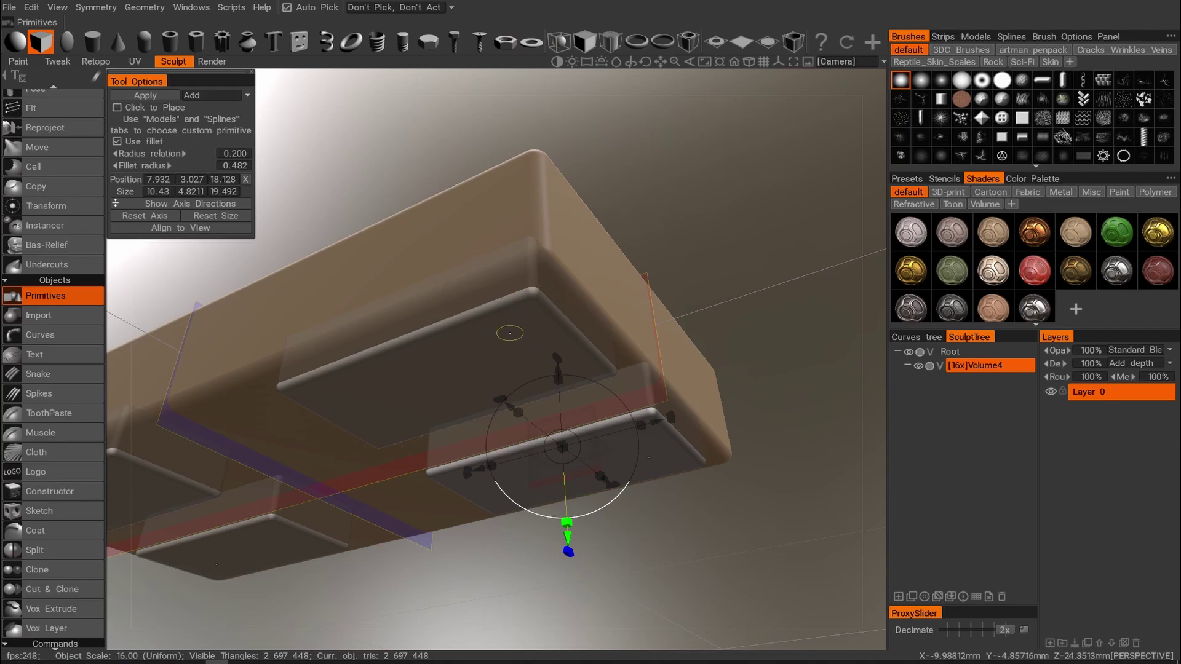
Create a second volume at 8x resolution and add the four mirrored corner pads to it.
left_click(898, 597)
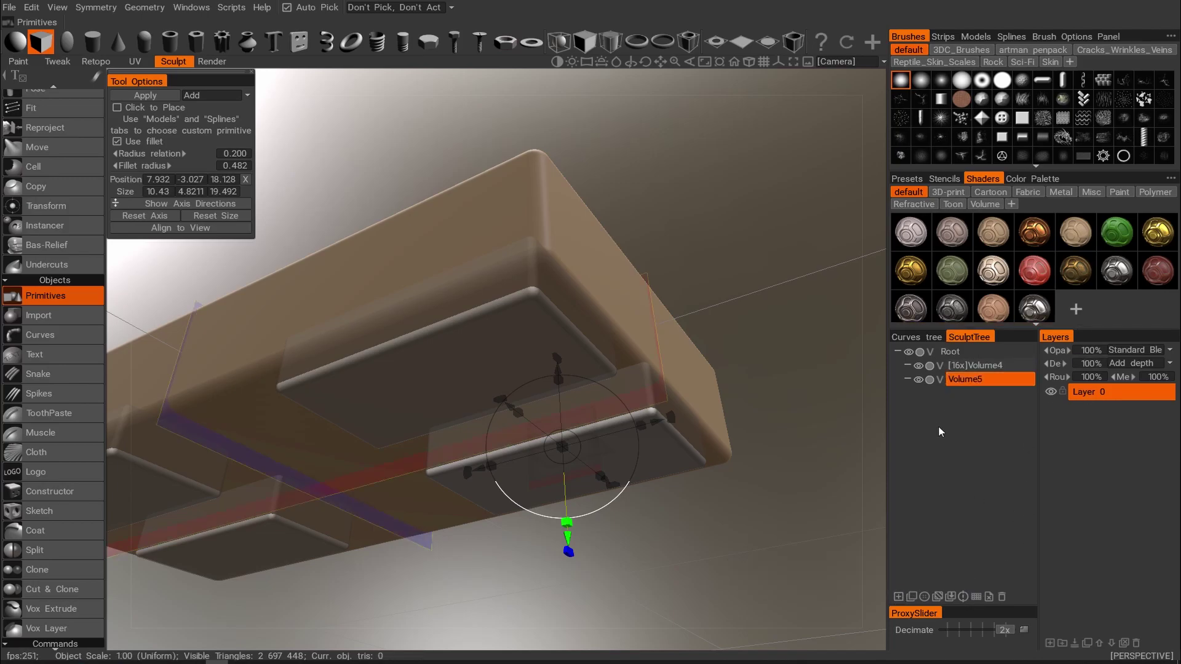
left_click(979, 596)
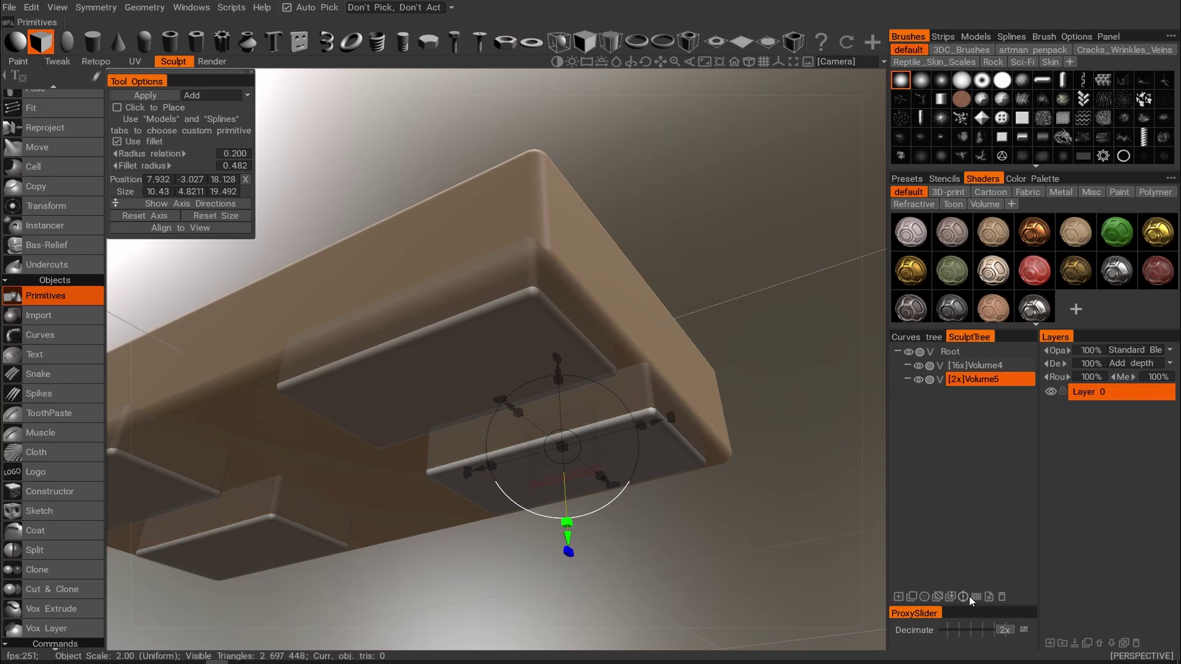
left_click(977, 598)
left_click(978, 597)
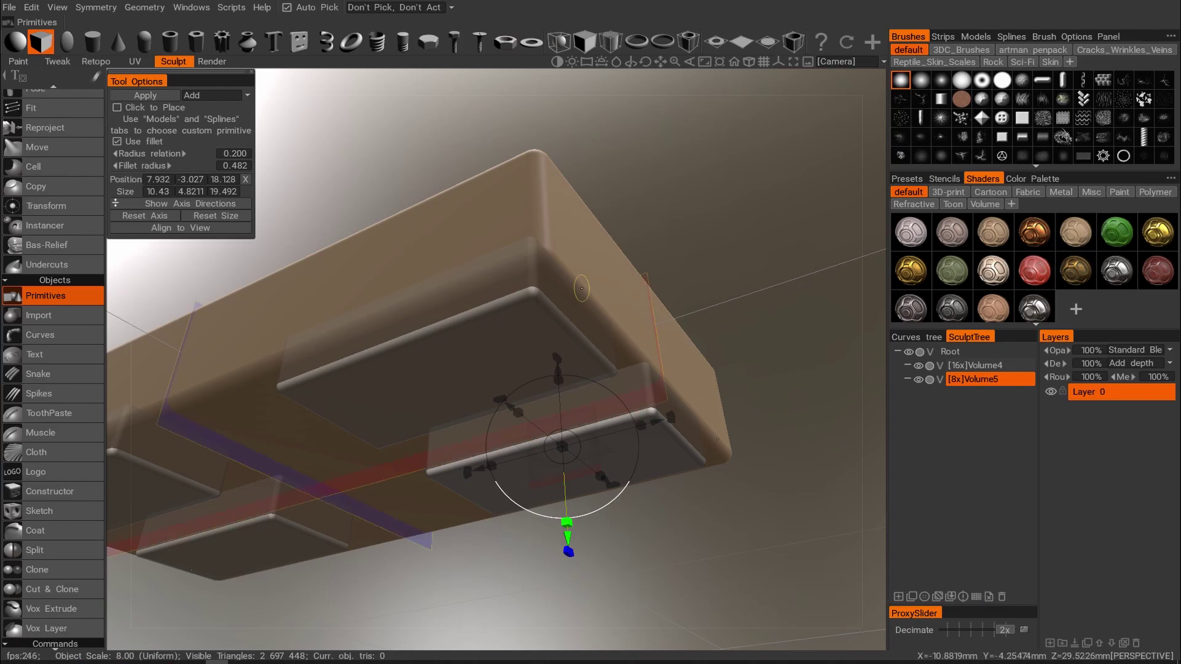
left_click(146, 96)
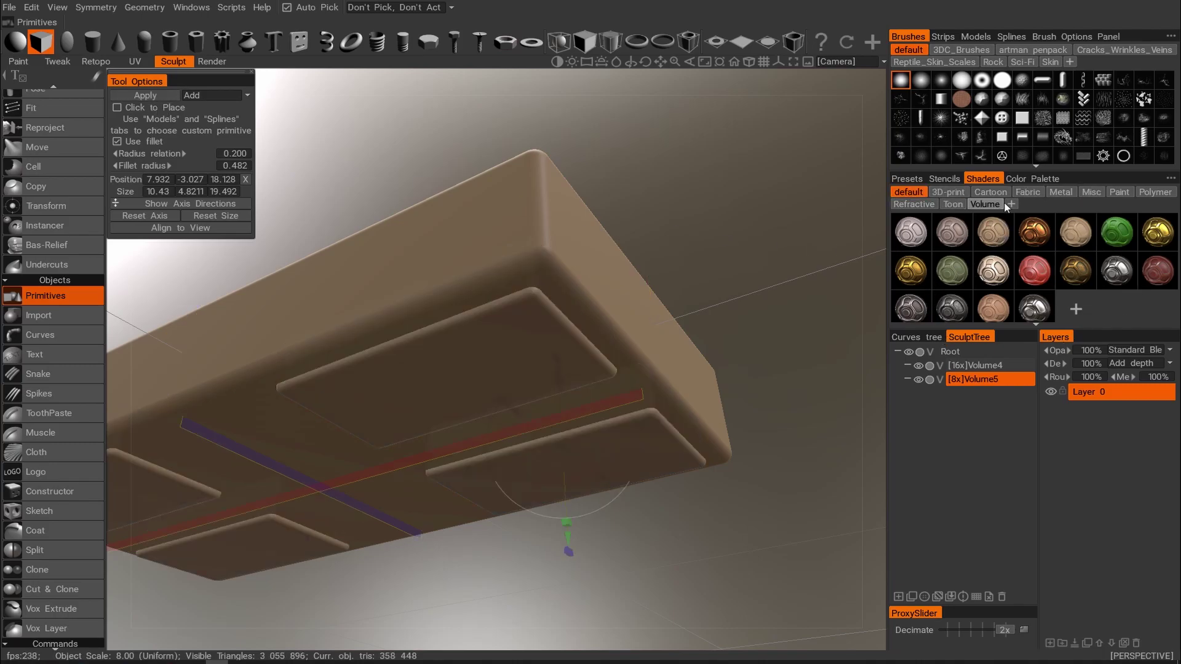
Try the dark blue and green Paint shaders on the corner pads' volume.
left_click(1063, 193)
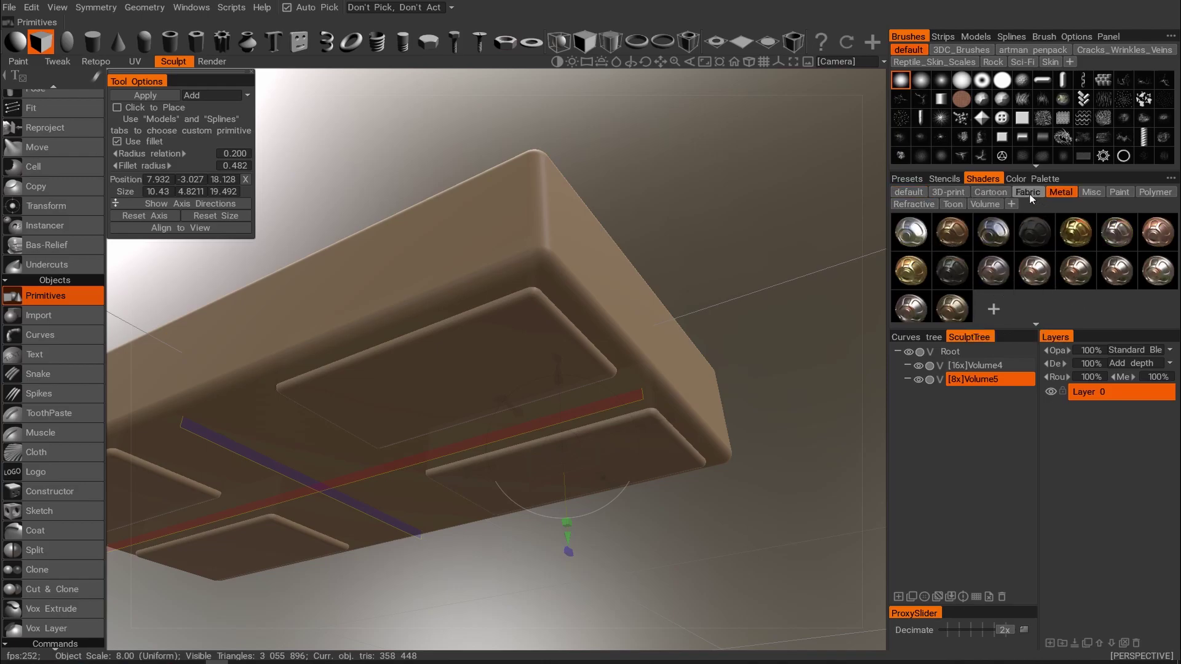
left_click(1120, 193)
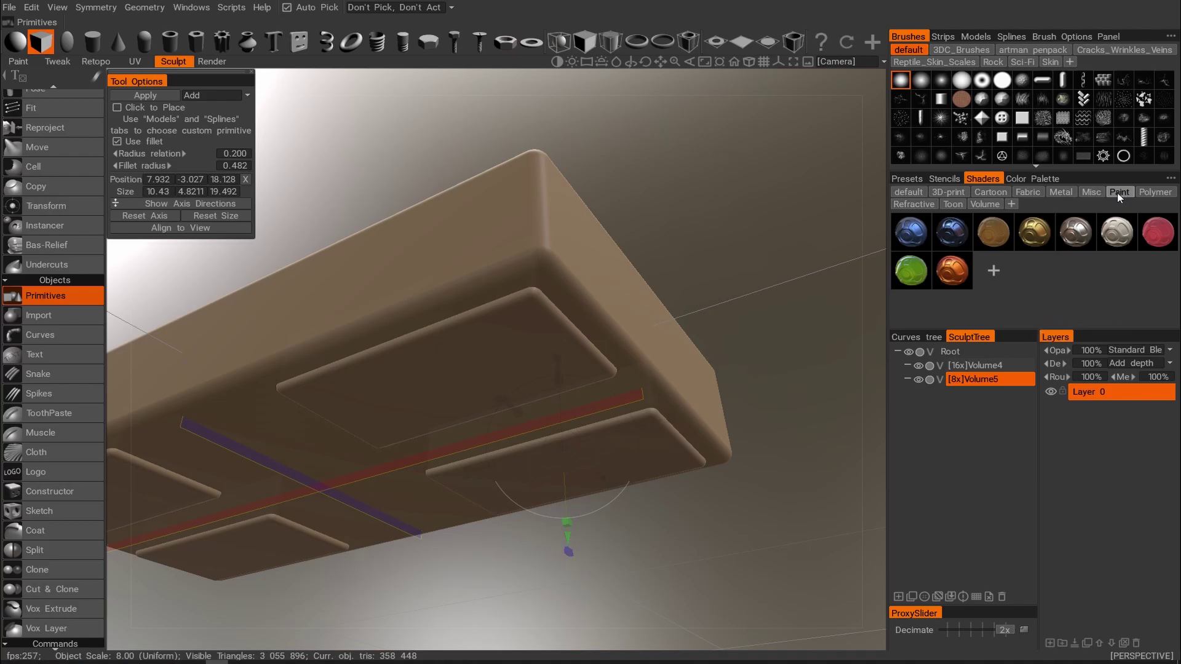
left_click(950, 242)
mouse_move(673, 245)
left_mouse_down("alt")
mouse_move(828, 242)
mouse_move(849, 394)
mouse_move(729, 351)
mouse_move(799, 320)
left_mouse_up("alt")
left_click(918, 261)
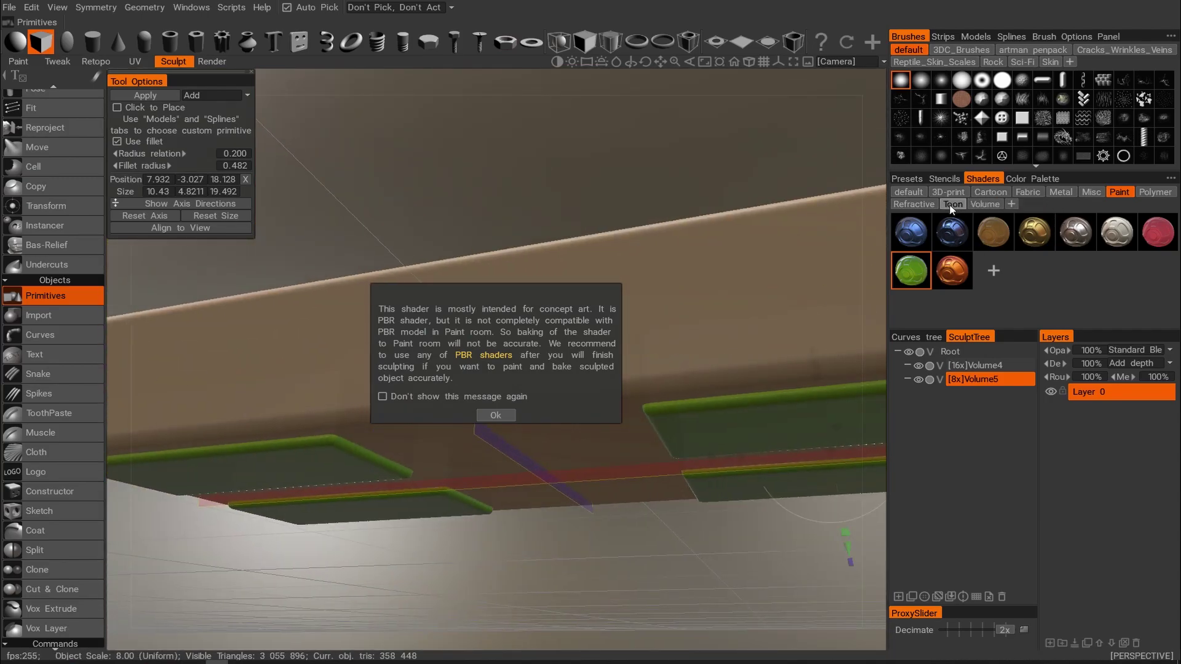
Apply the matte black Polymer shader to the corner pads' volume and dismiss the shader compatibility notice.
left_click(1155, 193)
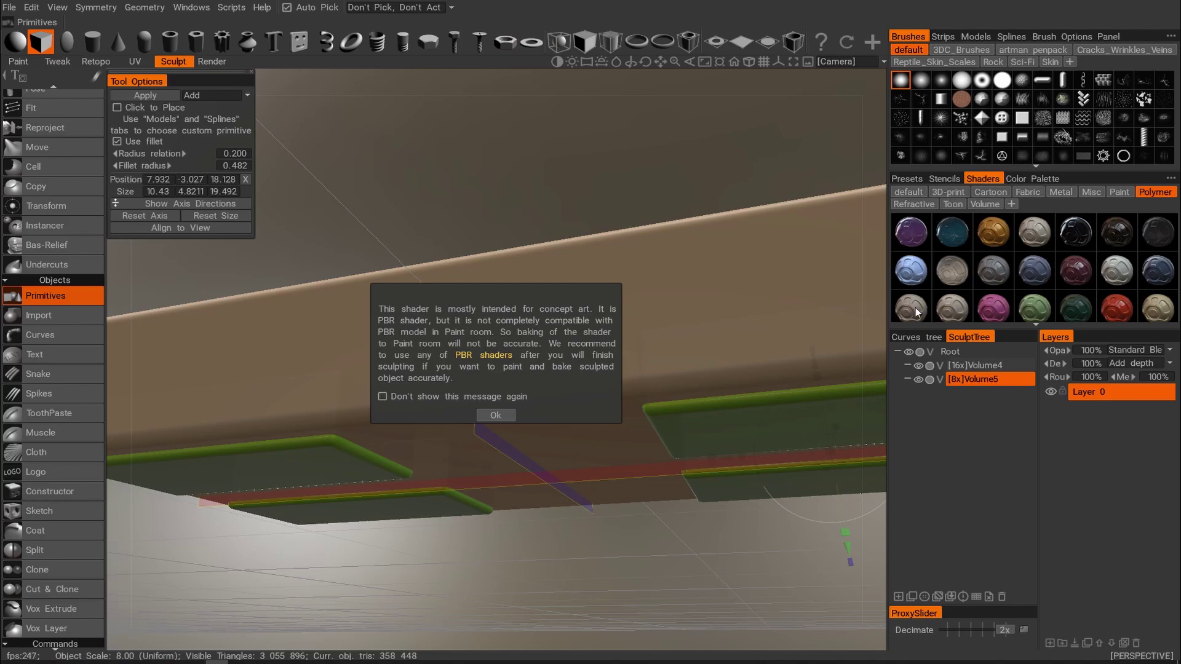
left_click_drag(732, 298, 719, 330, "alt")
left_click(494, 416)
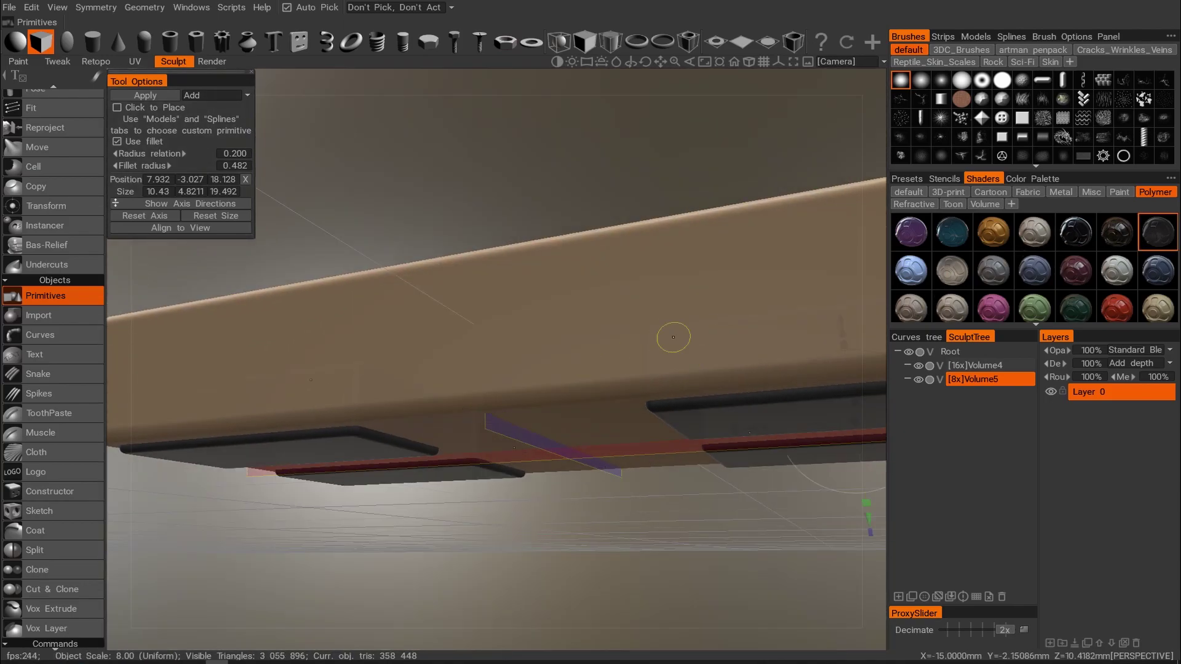
Apply the light beige-grey Polymer shader to the slab's 16x volume.
left_click(978, 366)
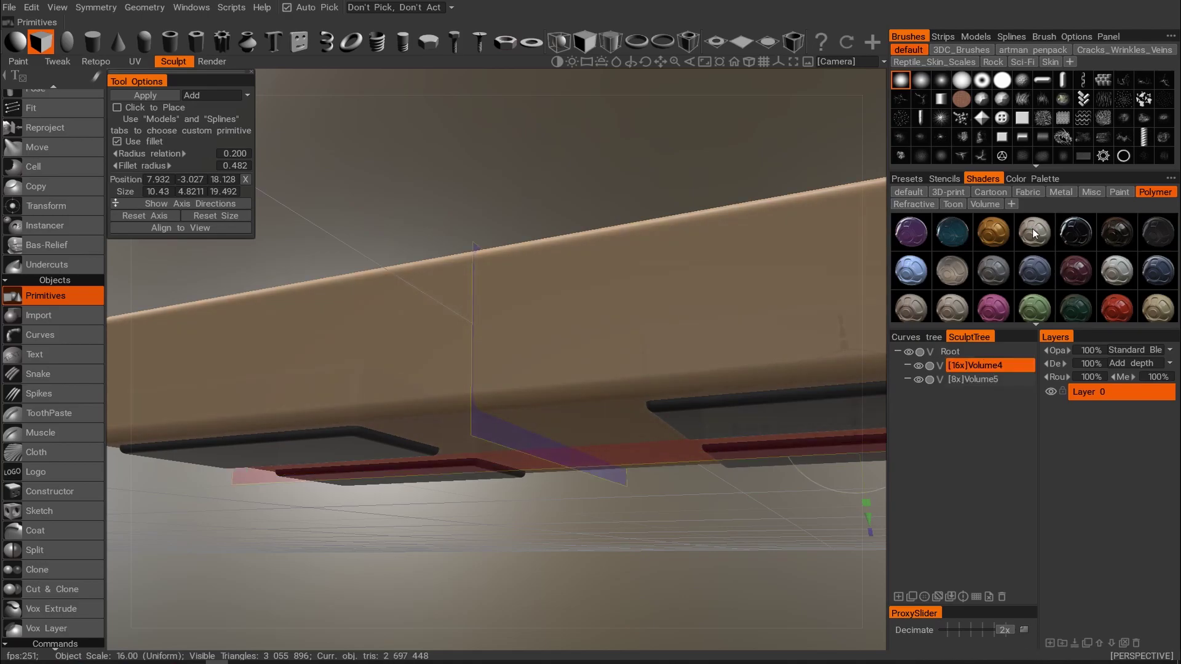
left_click(1032, 228)
left_click_drag(711, 322, 726, 419, "alt")
right_click_drag(726, 419, 619, 335, "alt")
left_click_drag(619, 335, 820, 414, "alt")
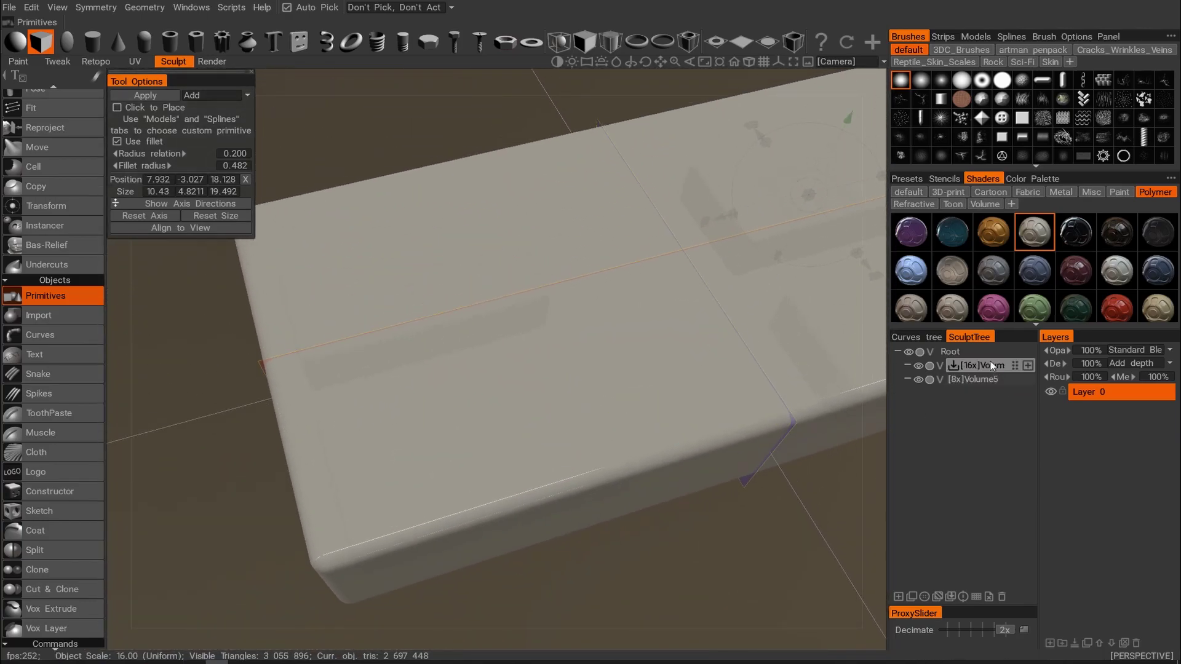
left_click_drag(293, 260, 373, 298, "alt")
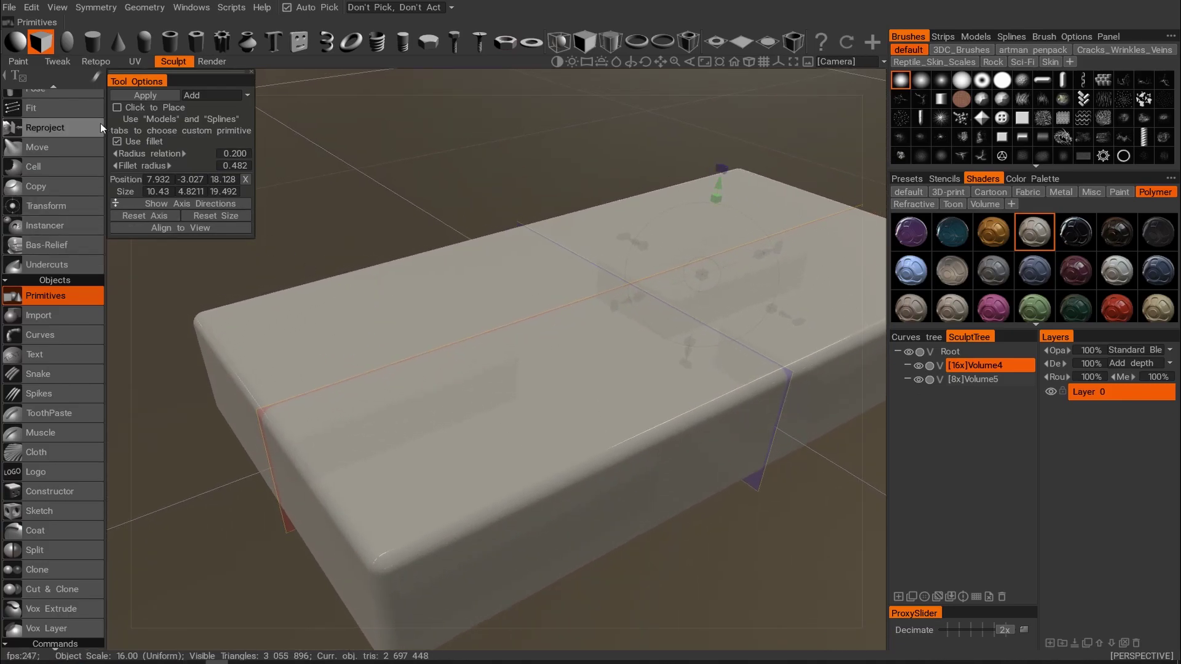
Raise the box primitive to a Y position of about 6.28, reset its size and scale it uniformly to about 13.8.
left_click_drag(718, 180, 735, 92)
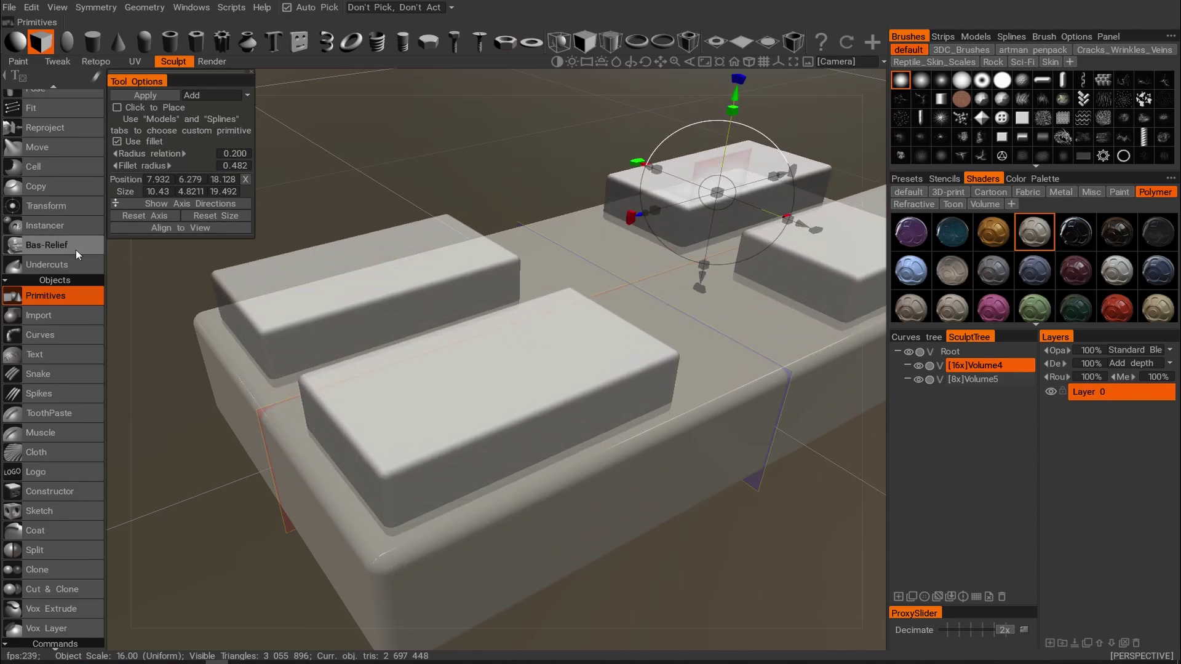
left_click(201, 212)
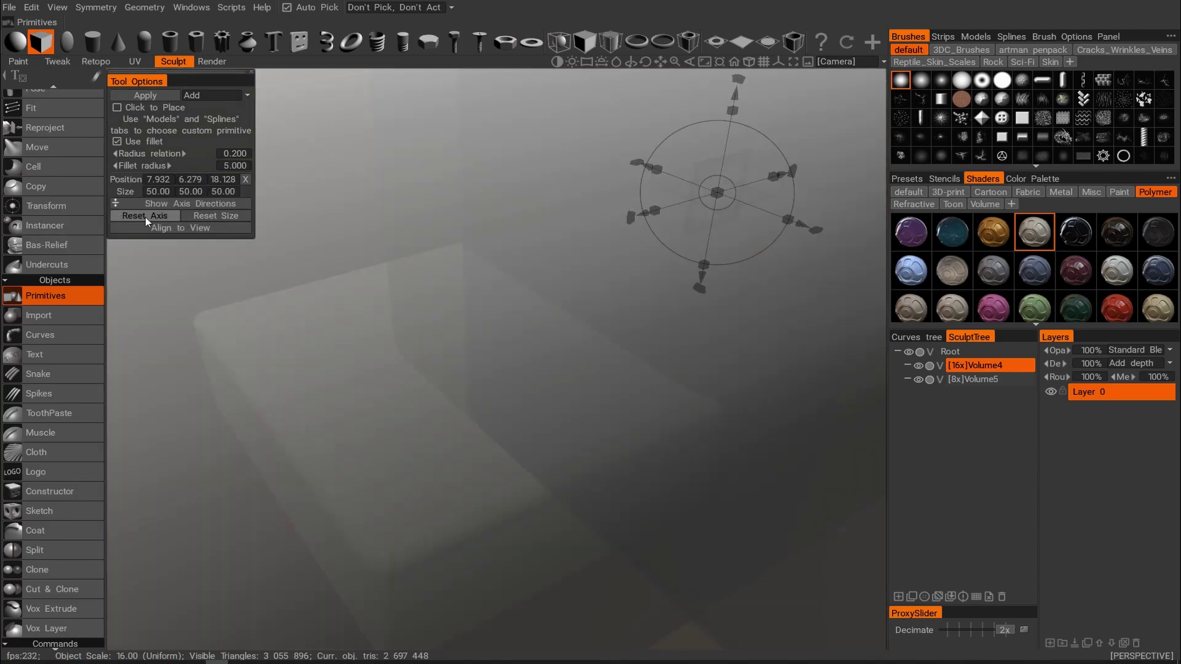
right_click_drag(504, 231, 449, 234, "alt")
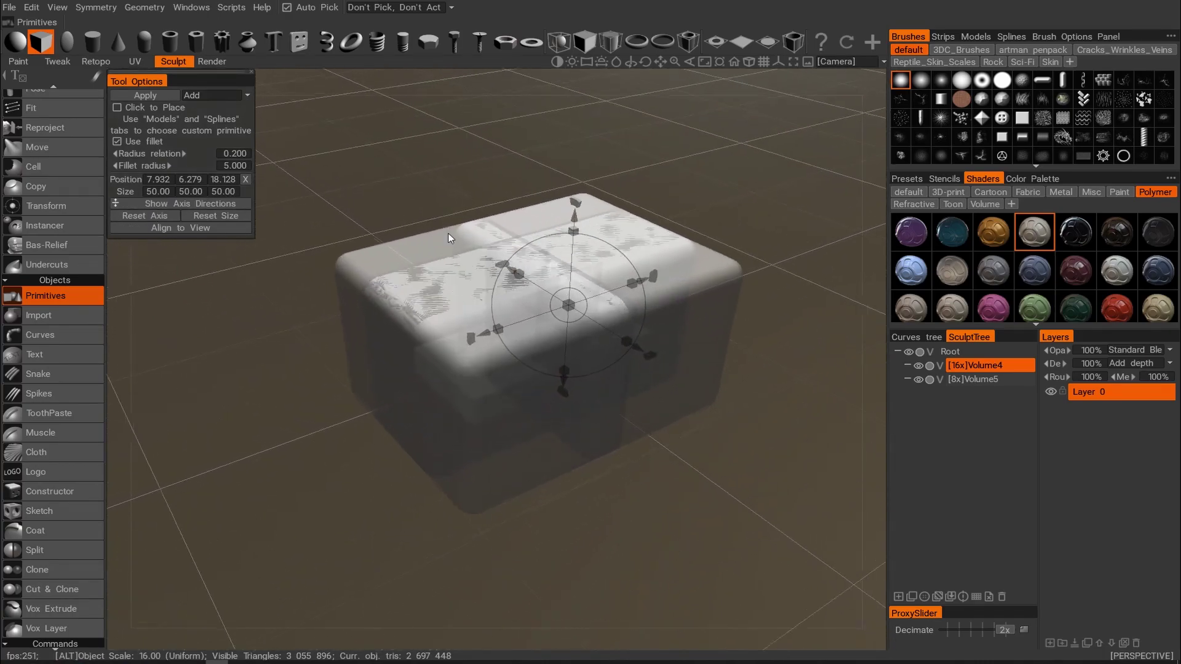
left_click_drag(533, 292, 566, 343, "alt")
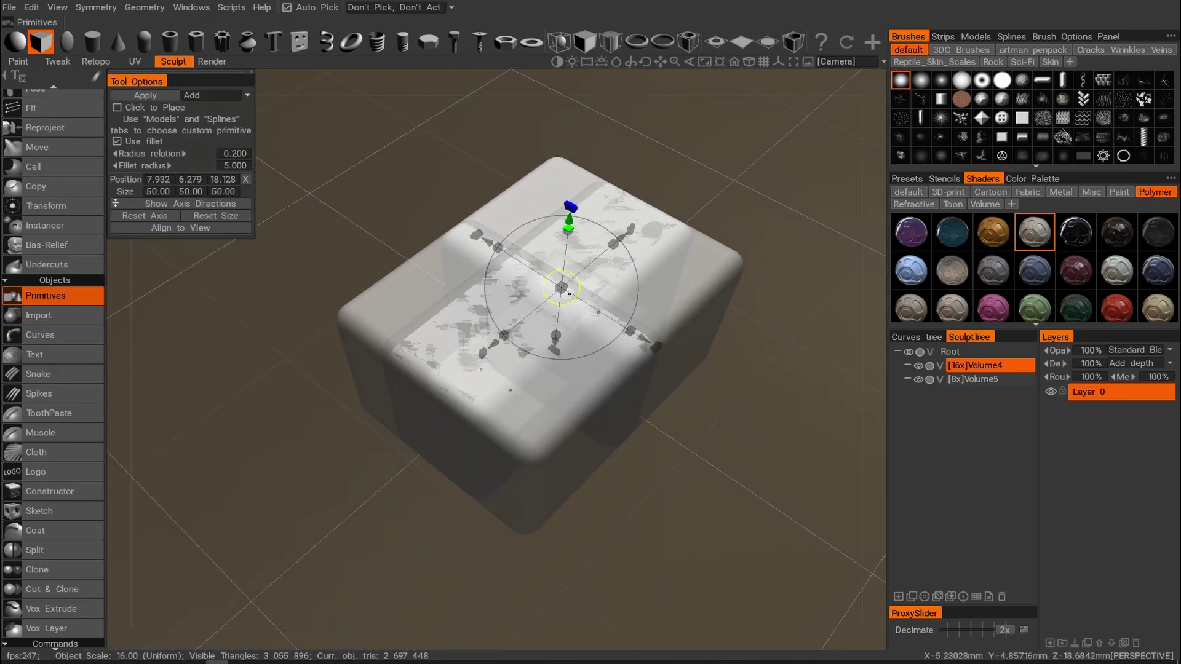
left_click_drag(561, 287, 484, 304)
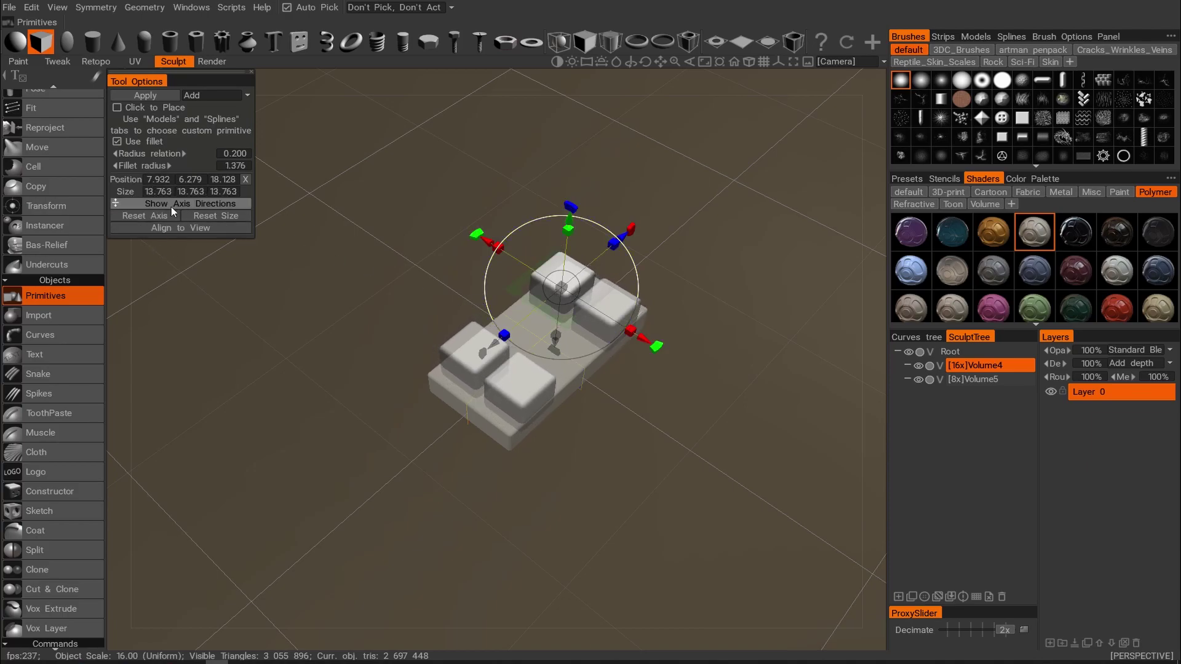
Set the box primitive's X, Y and Z position to 0.
left_click(171, 182)
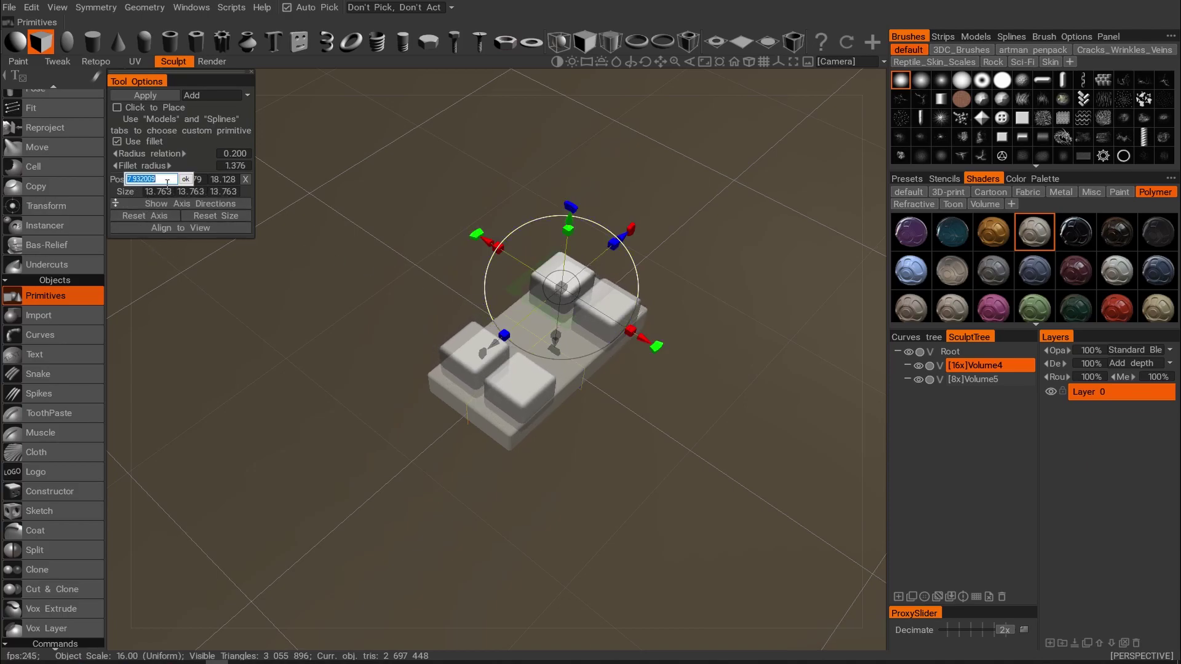
type("0")
key("Return")
left_click(198, 177)
type("0")
left_click(219, 179)
left_click(251, 180)
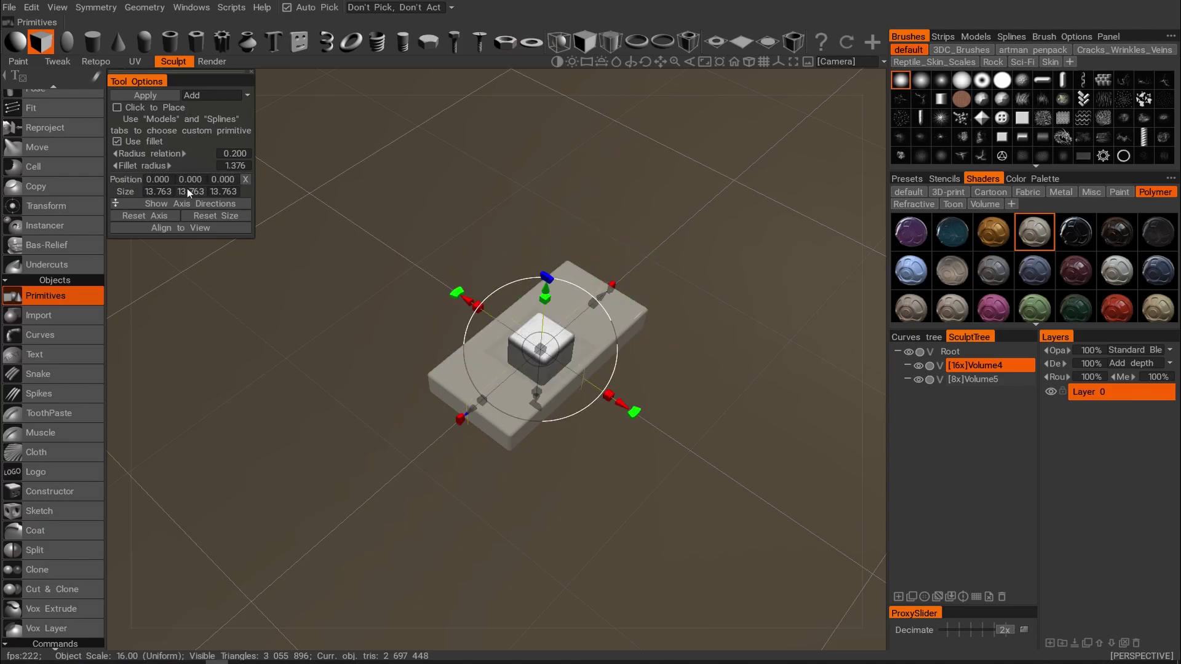
Set the box primitive's size to 10 on all axes and return it to the origin after a trial shift along X.
left_click(154, 193)
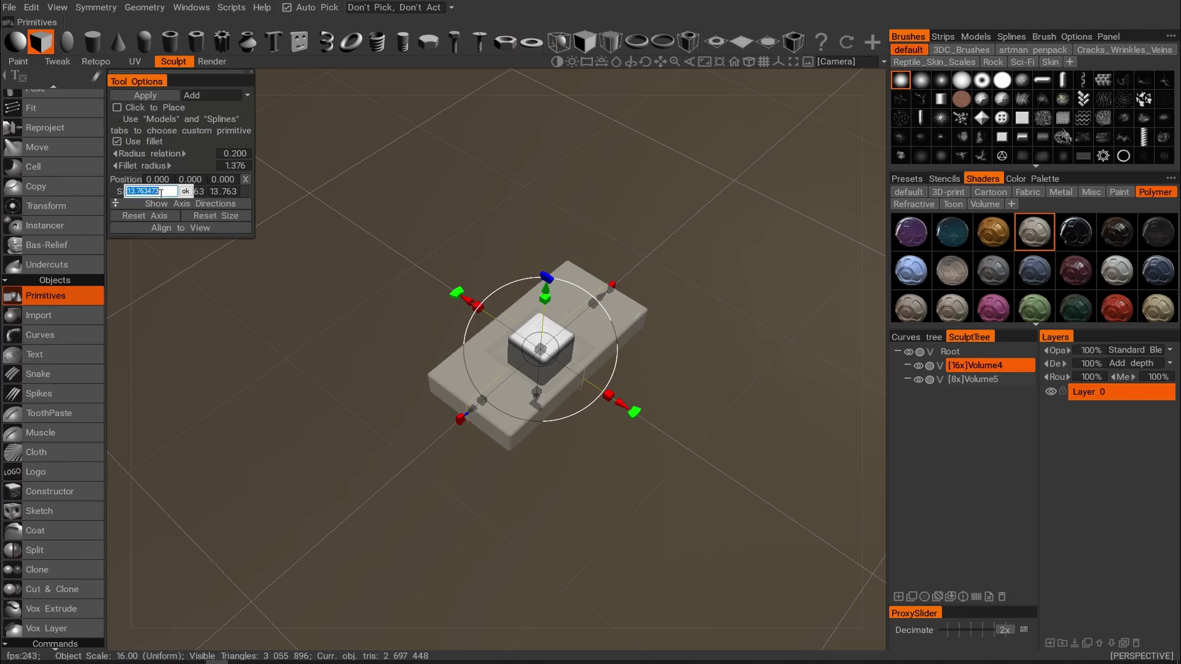
type("10")
key("Return")
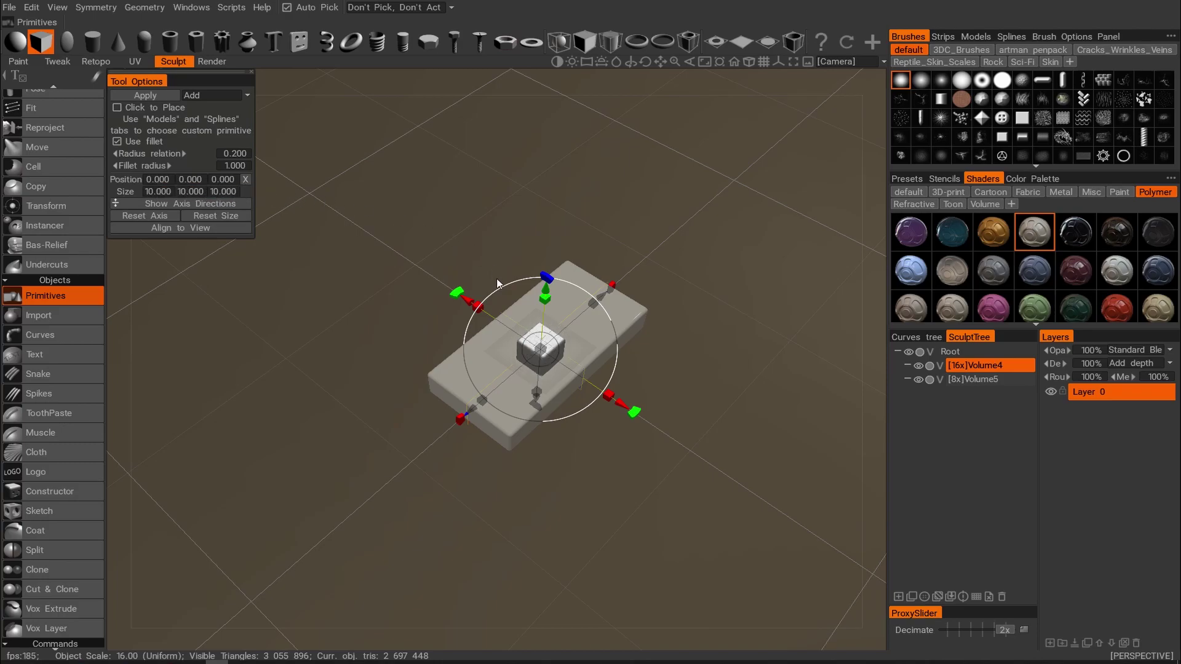
left_click_drag(471, 300, 434, 290)
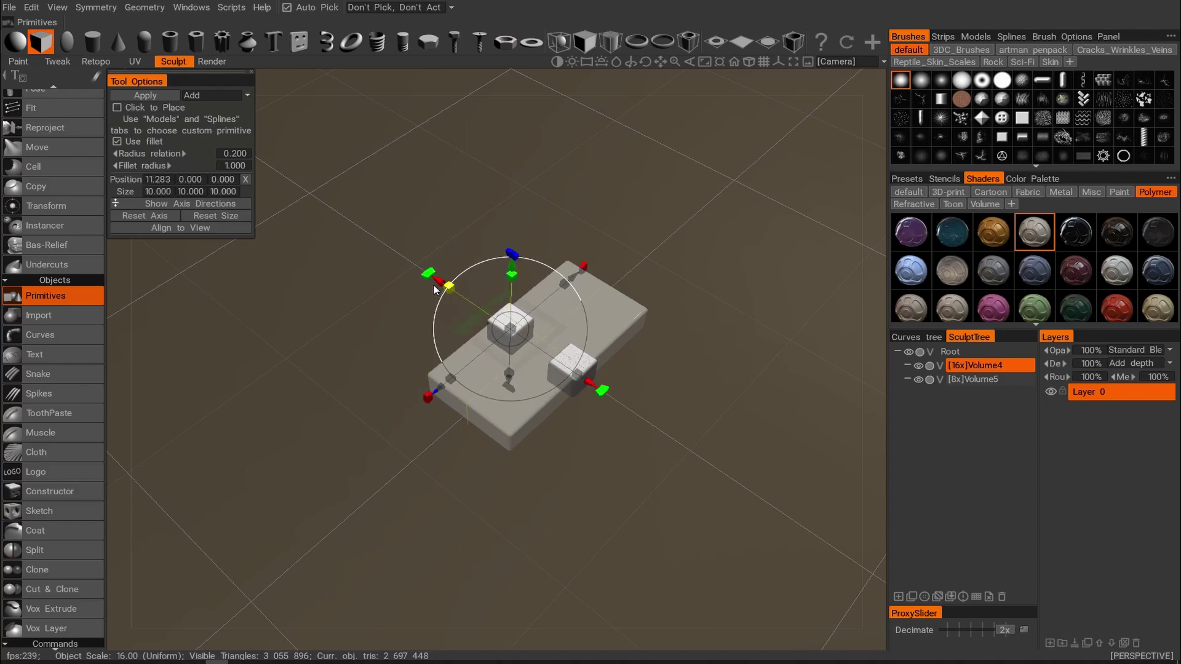
left_click(246, 180)
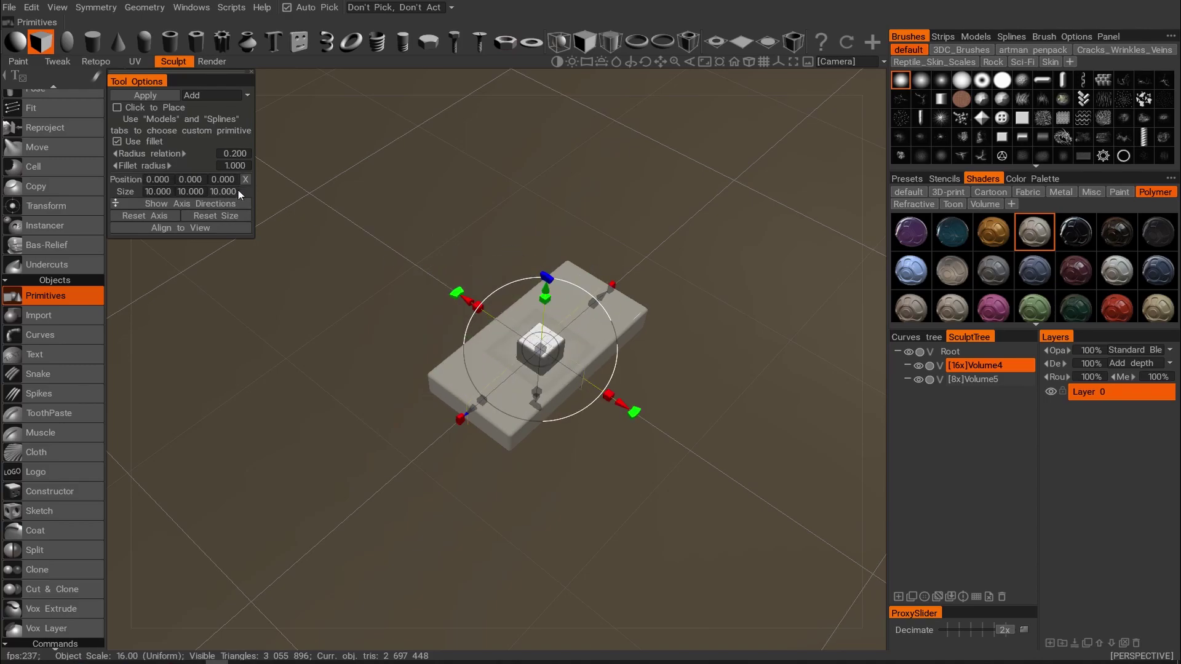
Turn off X-axis symmetry, move the box to Y about 2.4 and Z about -20.9, and widen it to about 28.4 along X.
left_click_drag(411, 250, 463, 235, "alt")
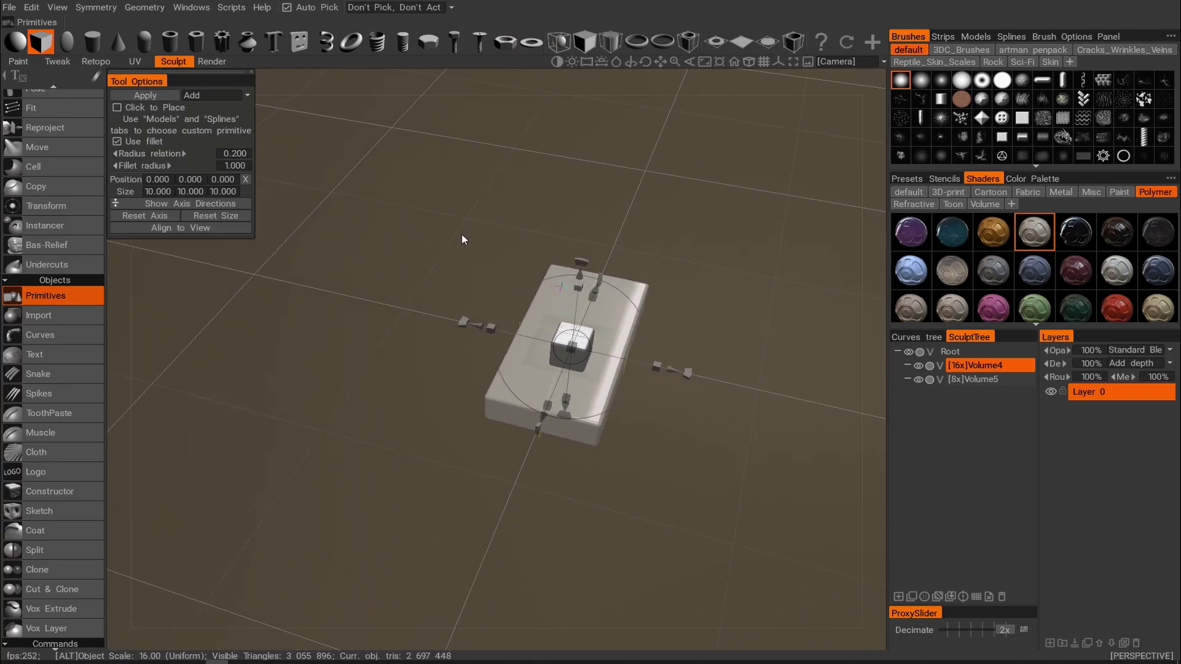
right_click_drag(463, 235, 396, 228, "alt")
left_click_drag(395, 228, 331, 216, "alt")
right_click_drag(331, 216, 334, 225, "alt")
left_click_drag(338, 224, 329, 241, "alt")
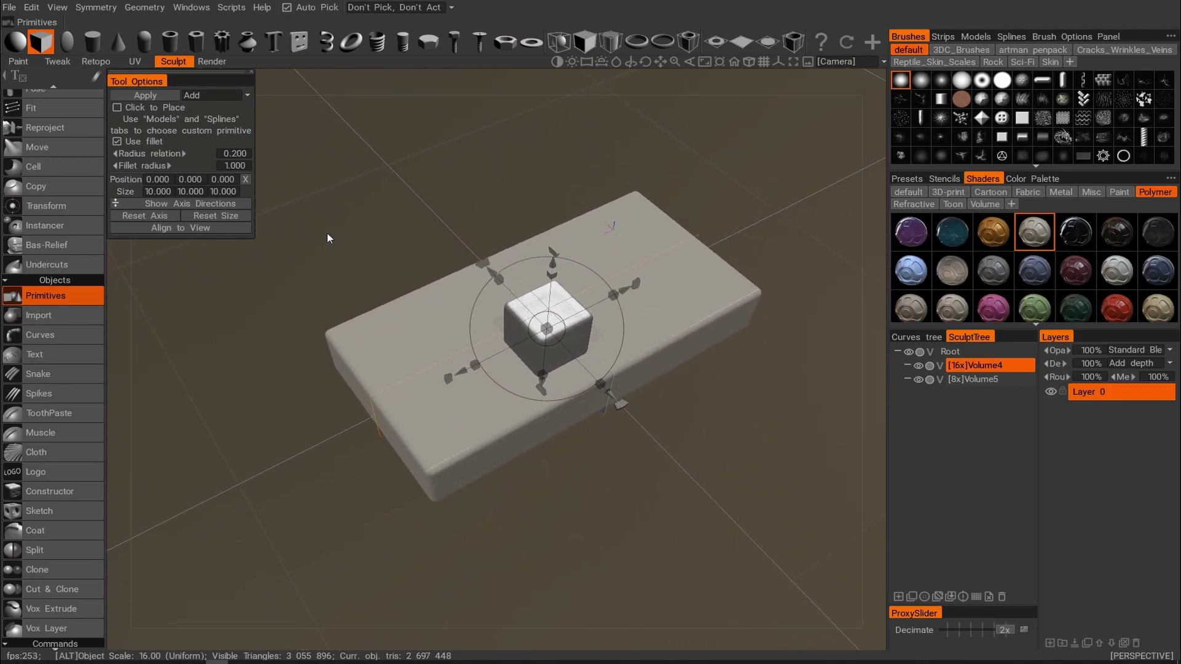
key("s")
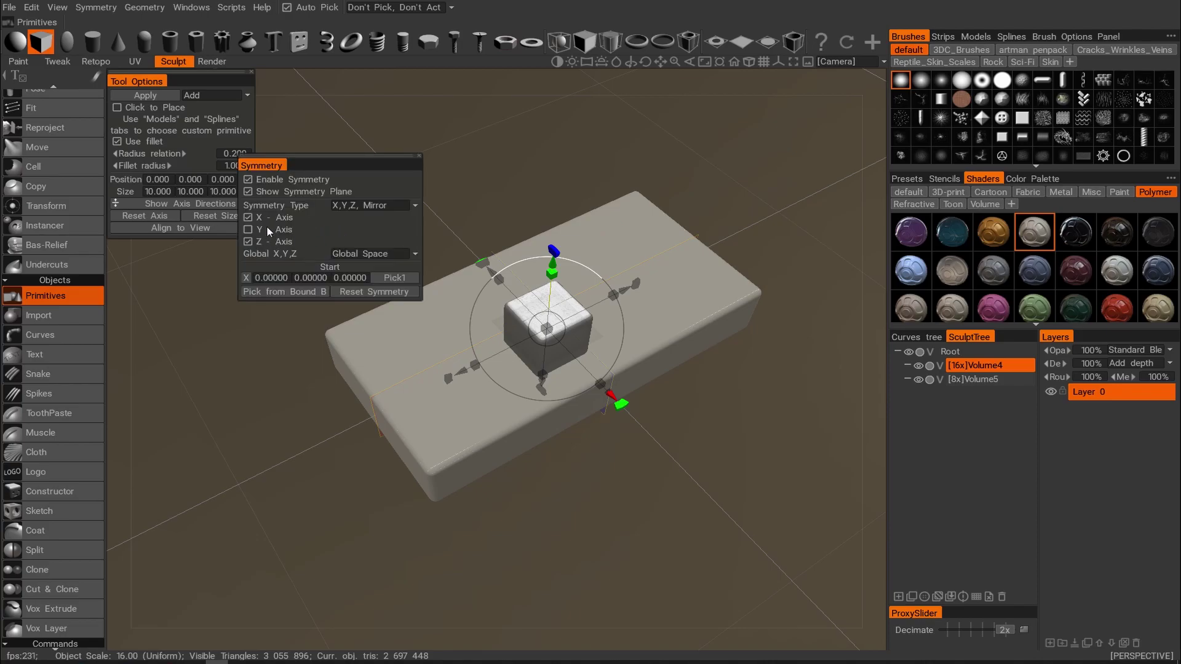
left_click(251, 220)
left_click_drag(464, 371, 371, 352)
left_click_drag(492, 419, 424, 382)
right_click_drag(425, 381, 406, 311, "alt")
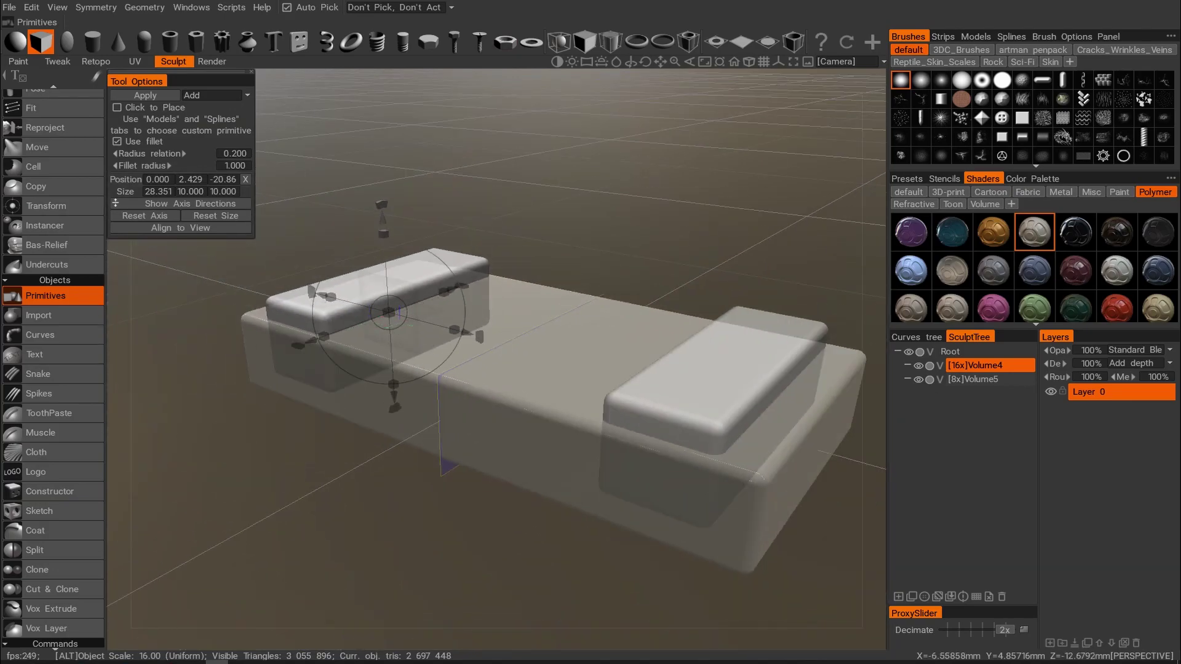
middle_click_drag(406, 311, 437, 289, "alt")
left_click_drag(437, 290, 357, 334, "alt")
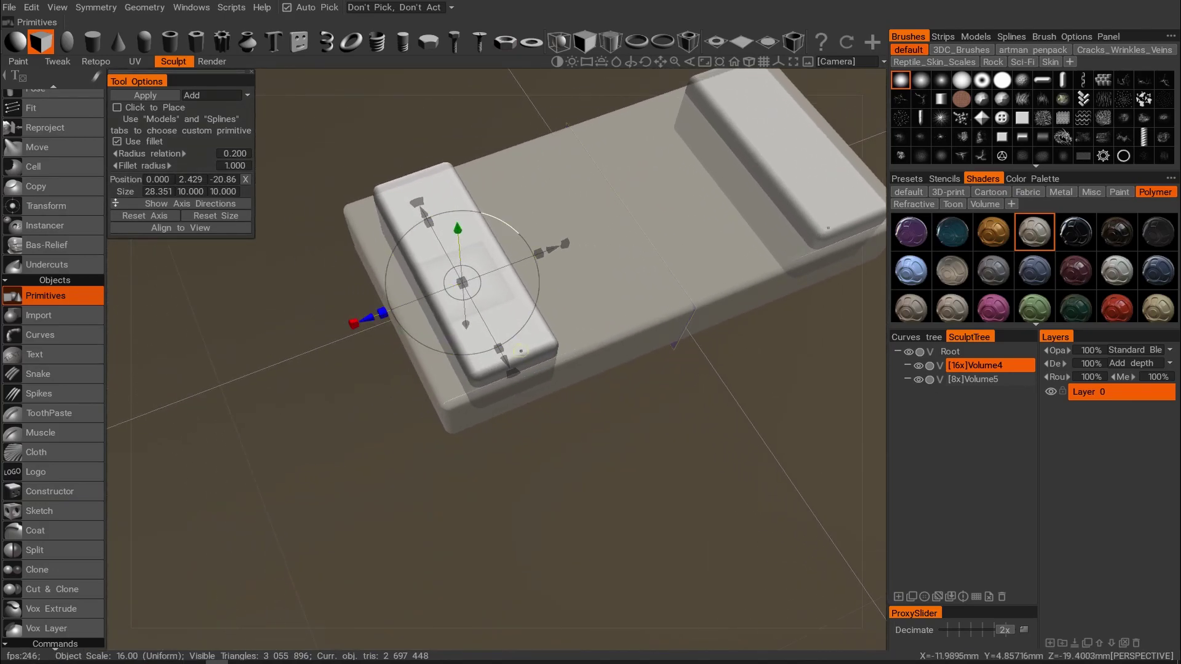
Try adding the mirrored end blocks to the slab at an X size of about 30.4, and undo the addition.
left_click_drag(500, 352, 498, 357)
left_click_drag(310, 252, 318, 215)
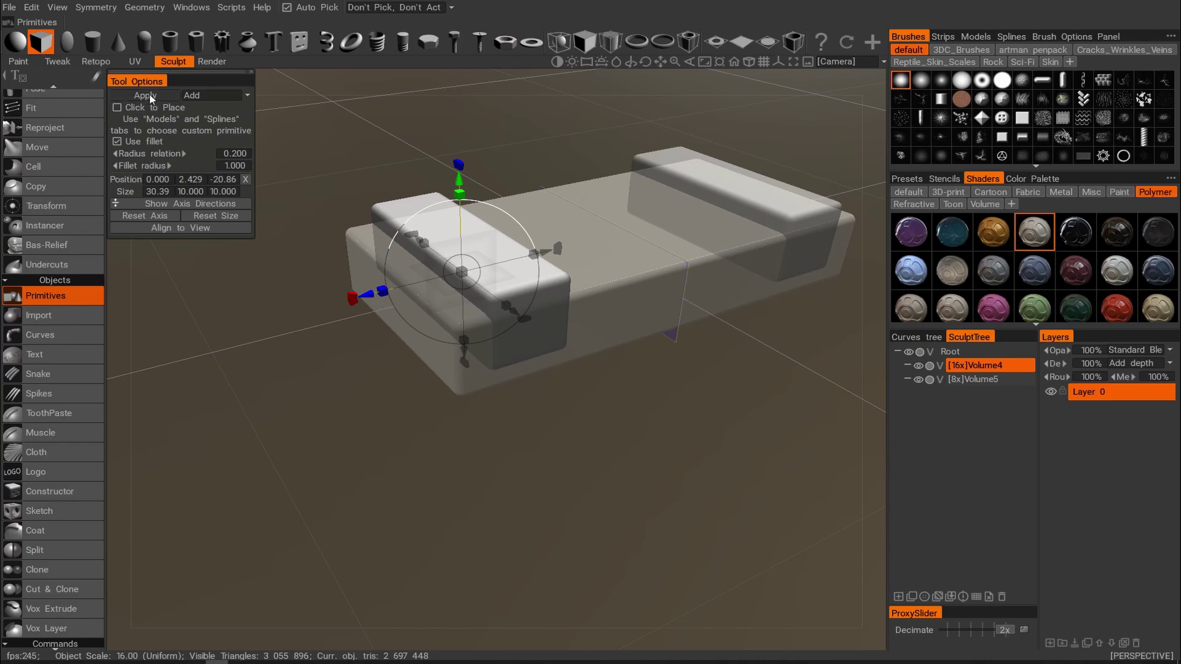
left_click(151, 95)
left_click_drag(359, 145, 246, 120, "alt")
scroll(486, 142, "down", 2)
left_click_drag(486, 143, 326, 136, "alt")
left_click_drag(394, 167, 645, 175)
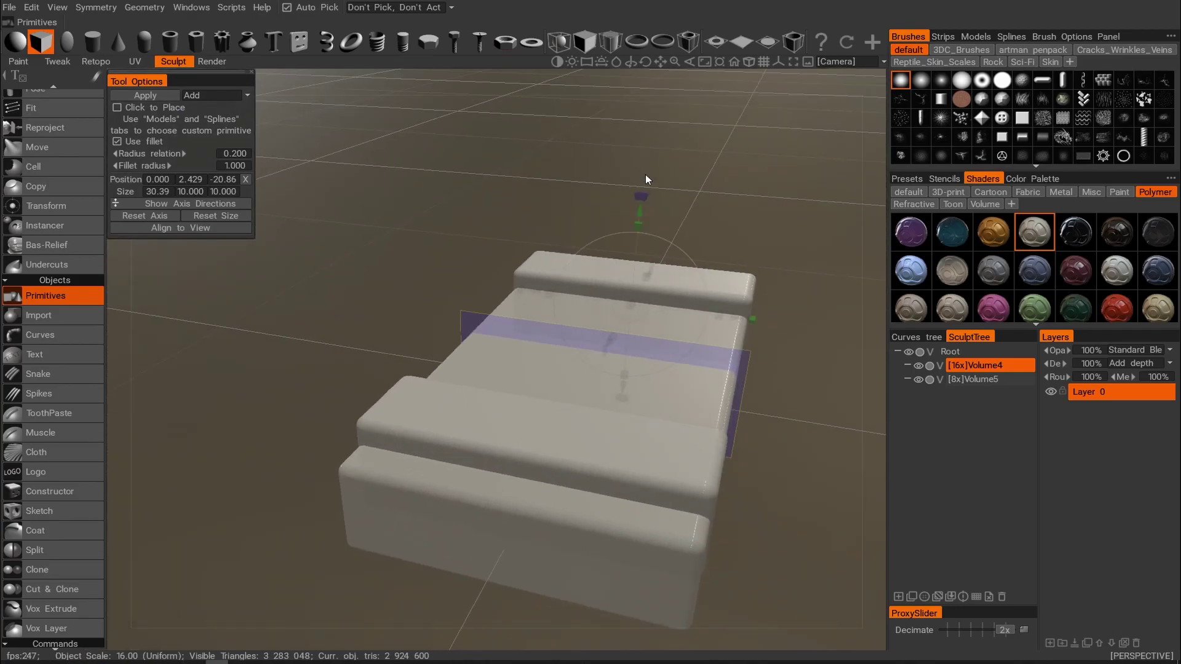
key("ctrl+z")
Resize the end block to about 27.05 along X, 7.27 along Y and 16.13 along Z.
left_click_drag(722, 316, 720, 315)
left_click_drag(685, 439, 686, 437)
left_click_drag(800, 255, 740, 235)
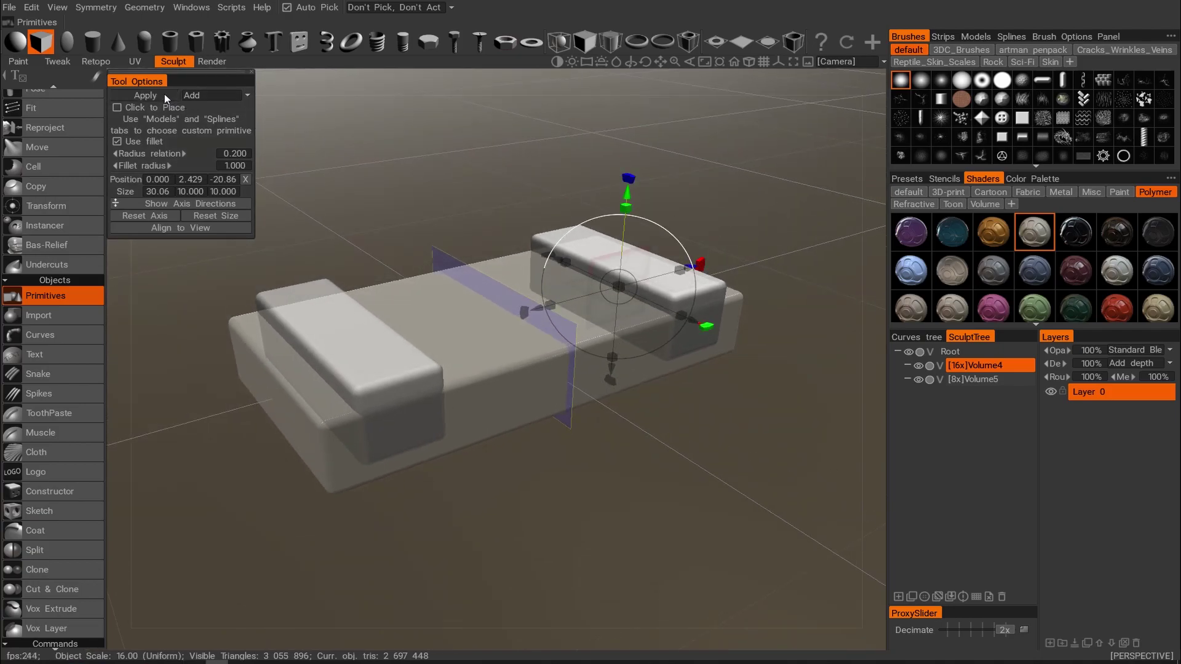
left_click_drag(388, 203, 422, 200, "alt")
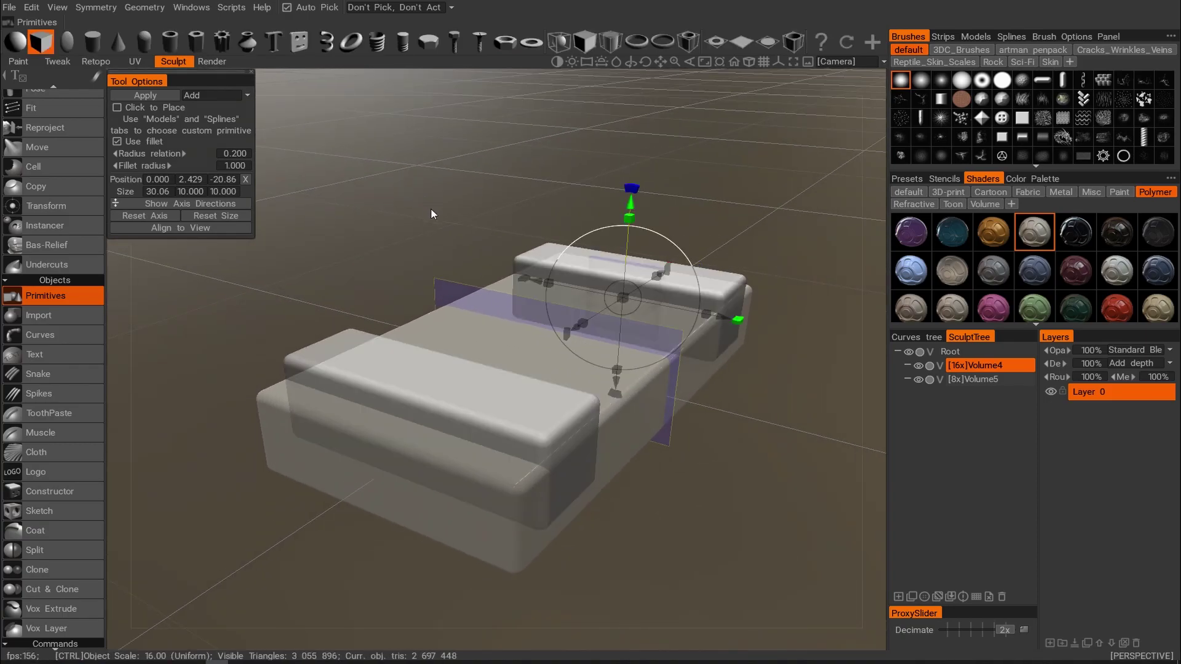
left_click_drag(706, 316, 699, 314)
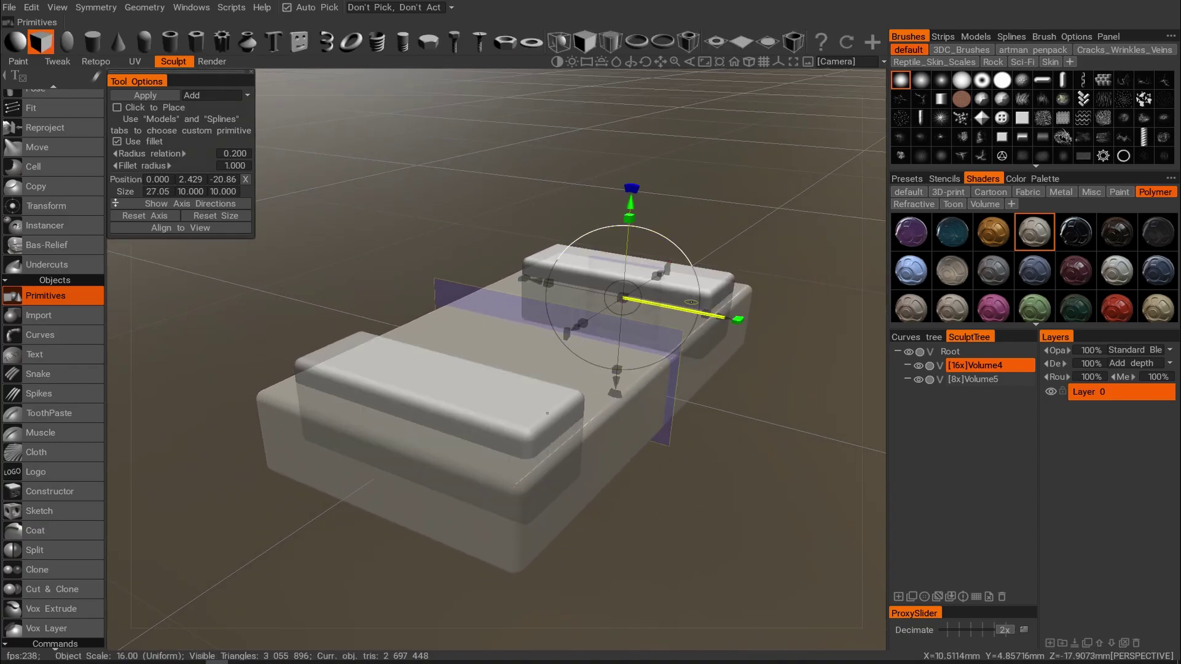
left_click_drag(630, 221, 630, 246)
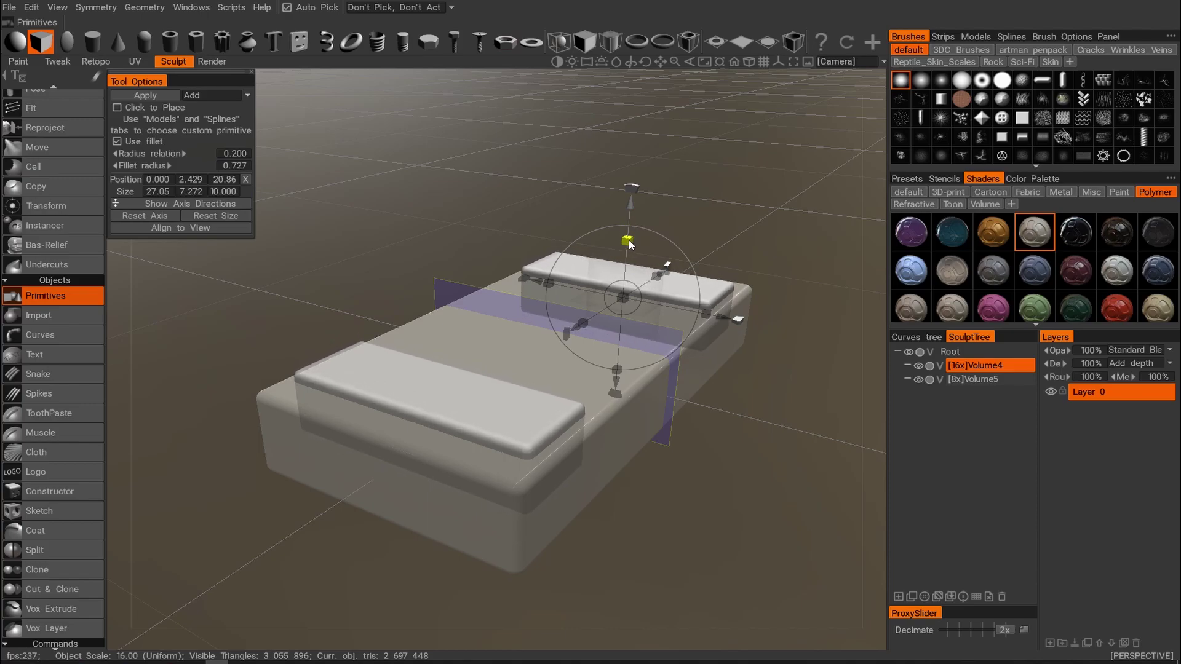
left_click_drag(727, 229, 691, 255, "alt")
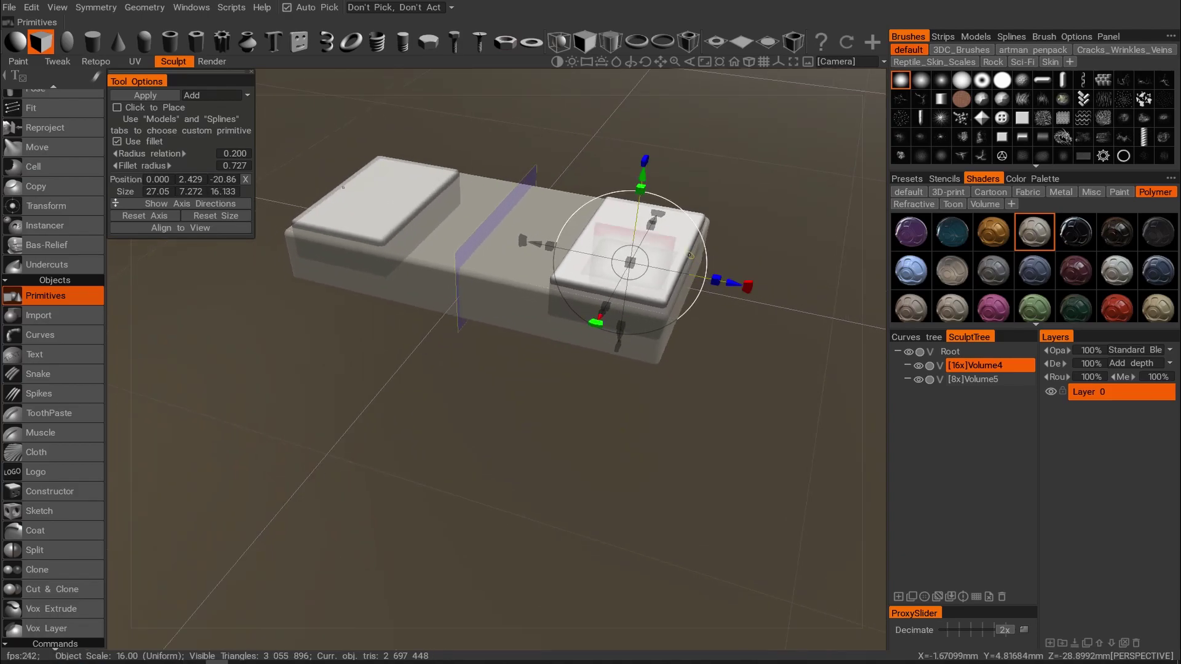
Add the two mirrored end pads to the slab's volume.
left_click(153, 100)
left_click_drag(394, 142, 523, 197, "alt")
right_click_drag(521, 196, 466, 190, "alt")
left_click_drag(466, 191, 449, 101, "alt")
left_click_drag(433, 209, 482, 283, "alt")
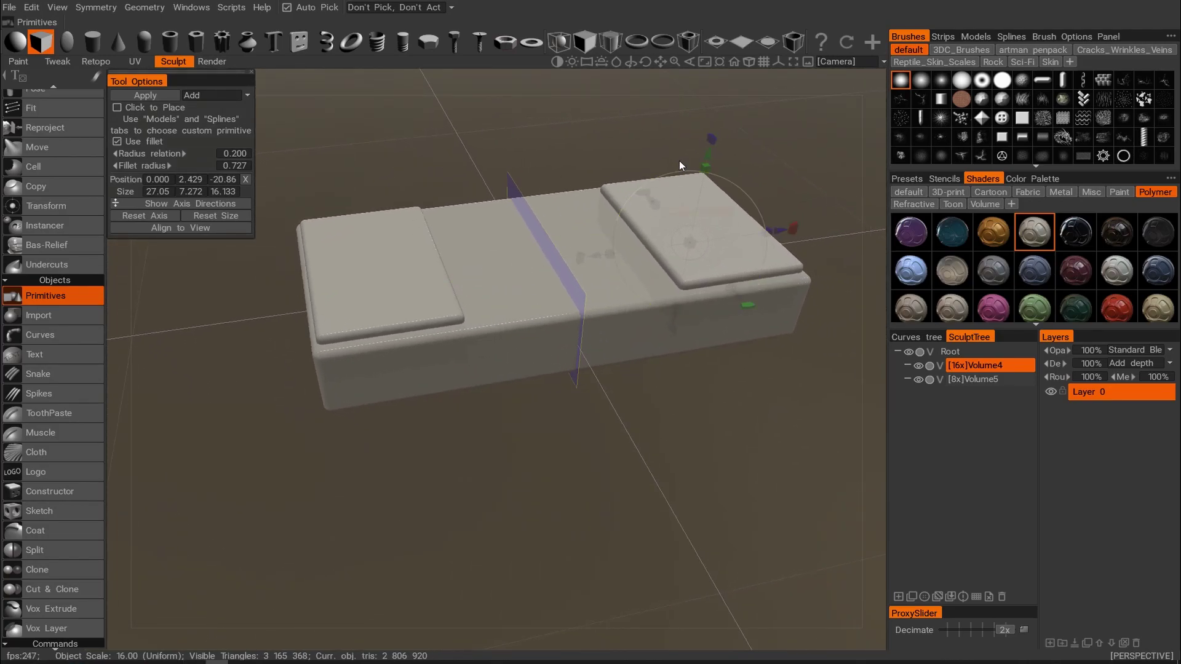
Thin the box to about 1.5 along X and place it over the pad's side edge at X about -11.8, Y about 8.6.
left_click_drag(705, 152, 706, 121)
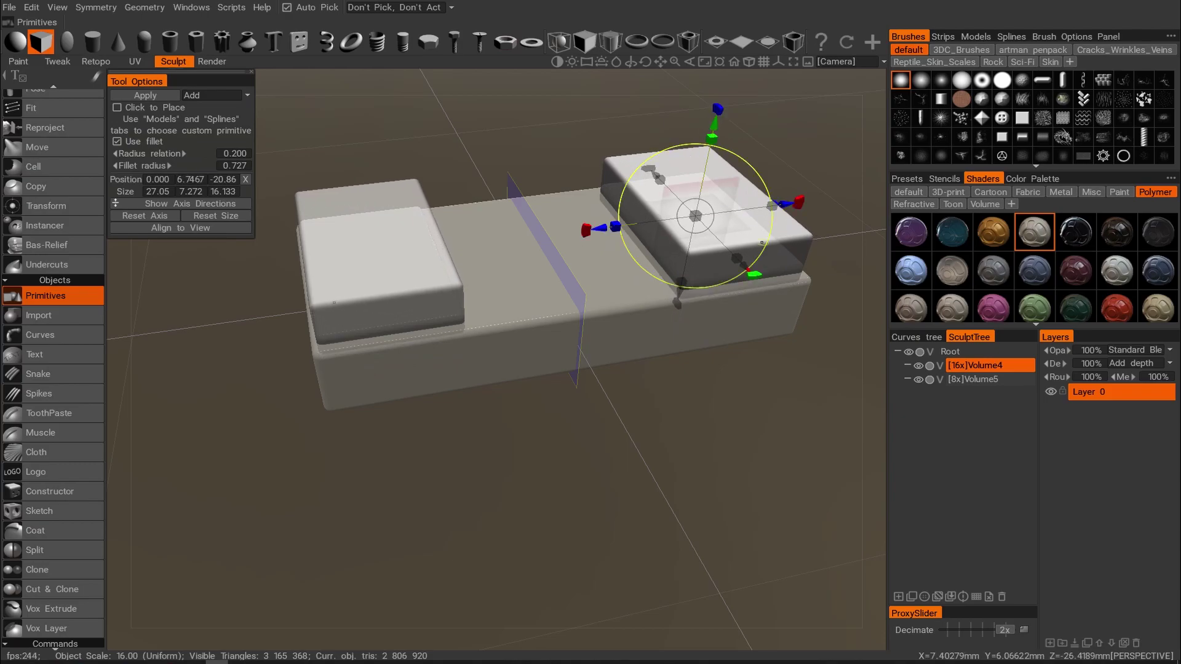
left_click_drag(735, 258, 698, 218)
left_click_drag(593, 200, 685, 245, "alt")
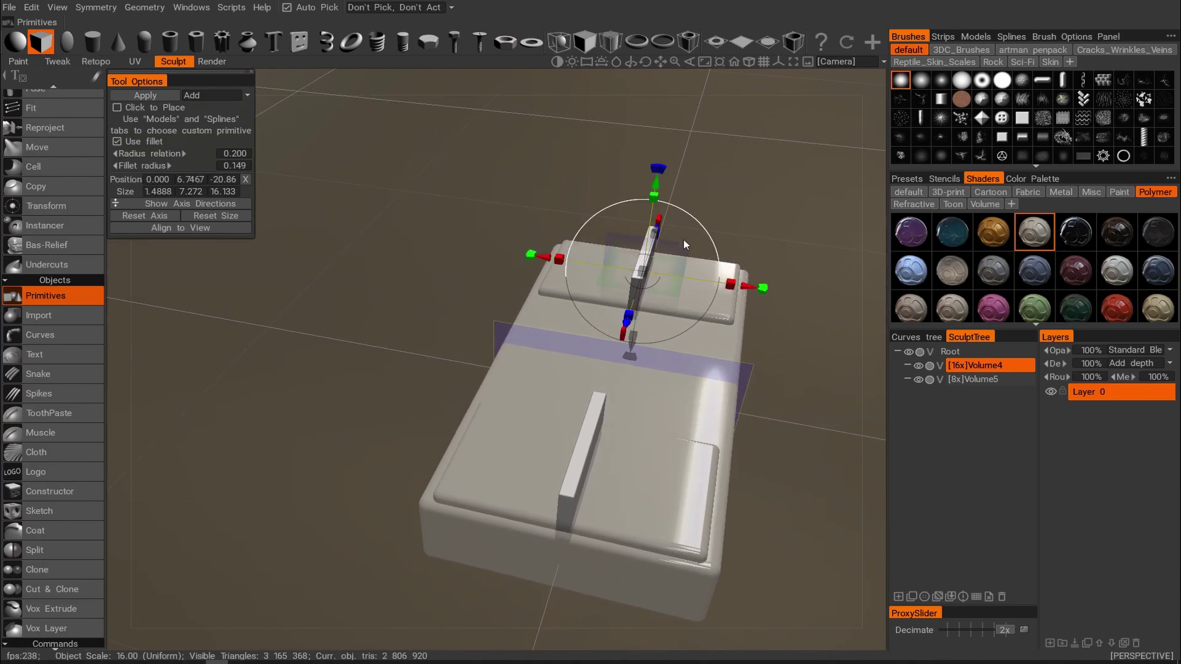
left_click_drag(746, 287, 646, 230)
left_click_drag(570, 166, 566, 153)
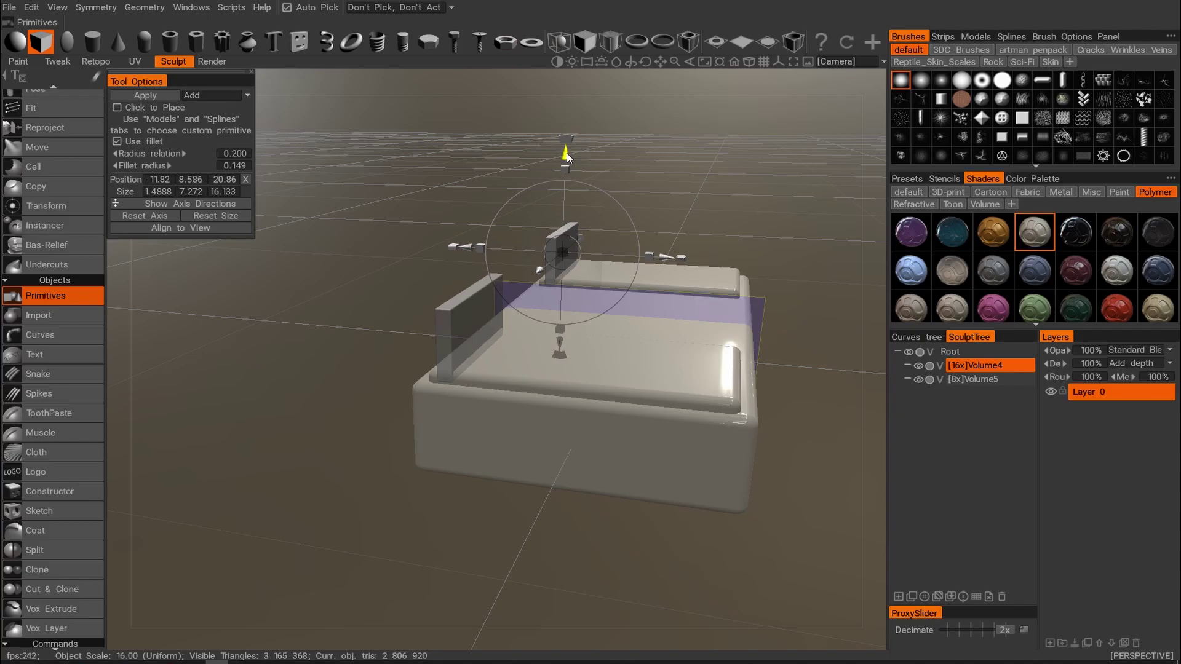
Resize the thin plate to about 0.66 along X and 17.8 along Z, and set the primitive operation to Subtract.
left_click_drag(616, 194, 557, 180, "alt")
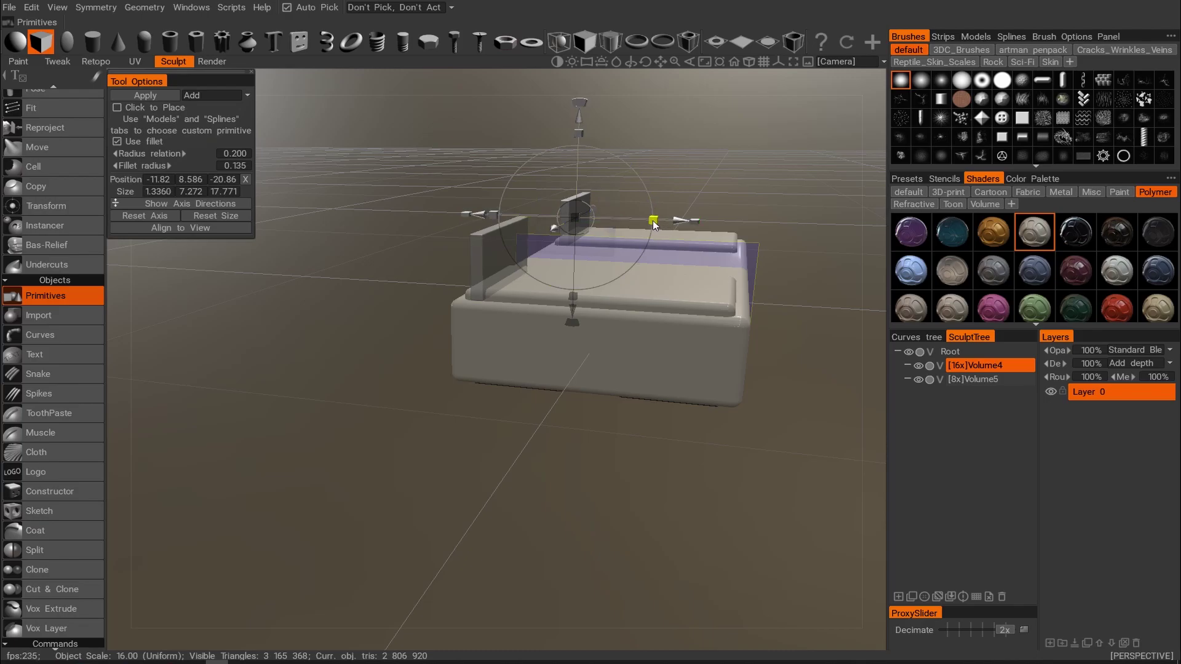
left_click_drag(615, 225, 614, 223)
left_click_drag(579, 120, 535, 129)
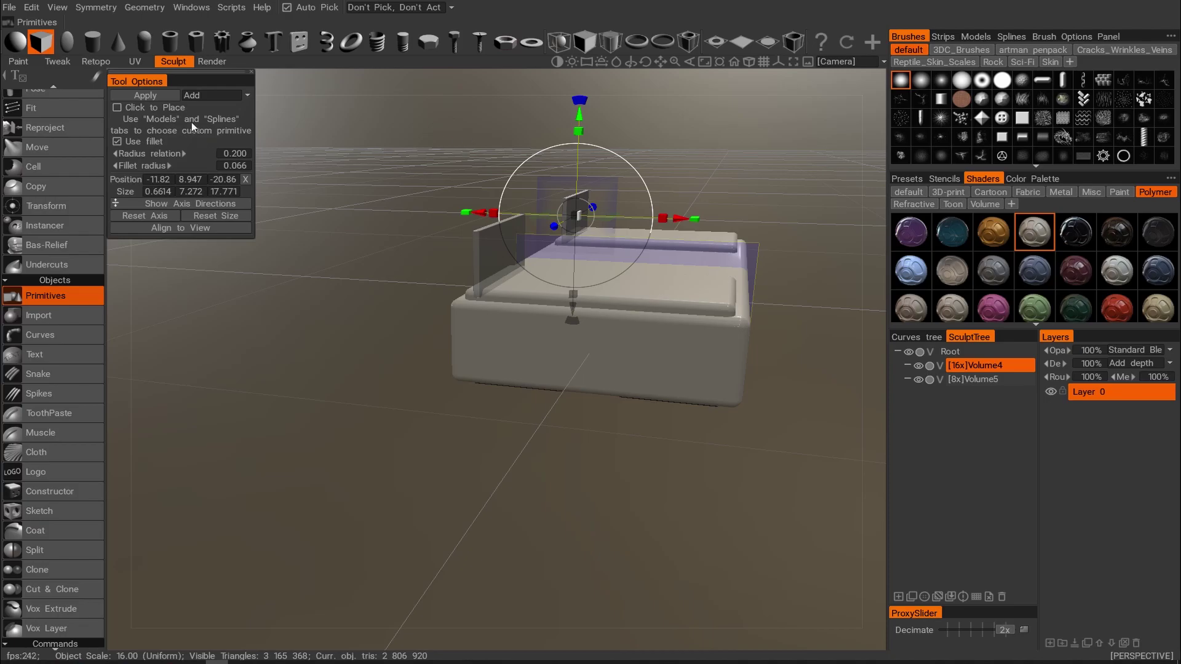
left_click(214, 121)
left_click_drag(535, 142, 700, 168)
key("ctrl+z")
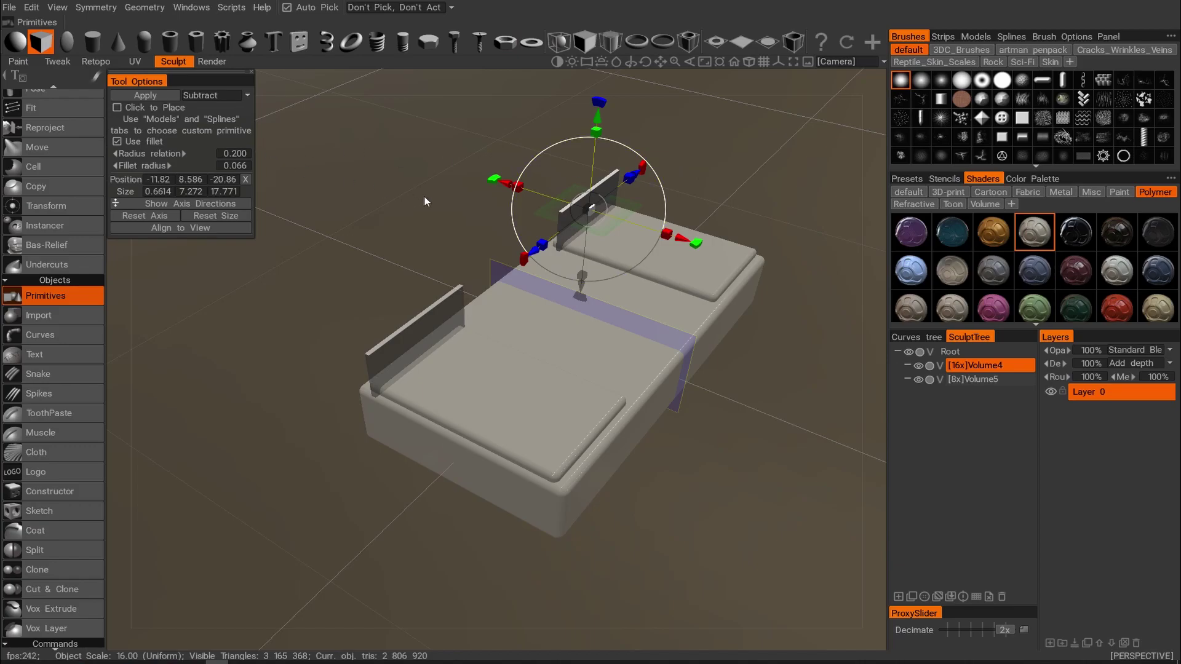
Raise the thin plate to a Y position of about 9.39 and turn X-axis symmetry back on.
left_click_drag(594, 123, 597, 112)
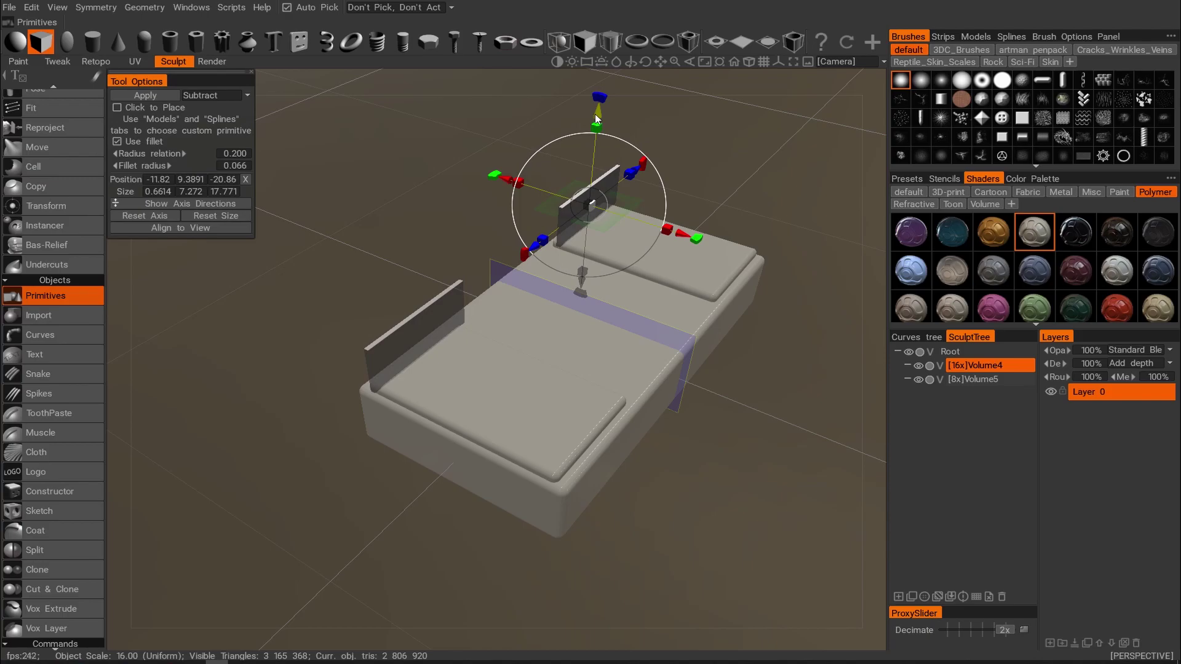
key("s")
left_click(511, 104)
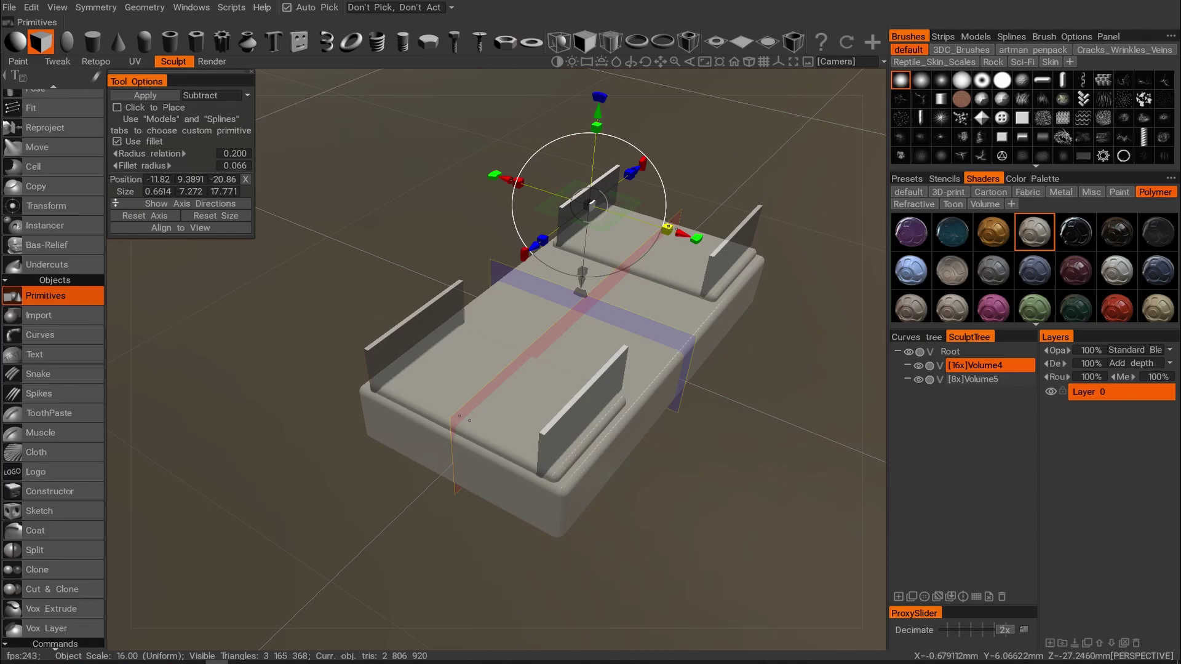
left_click_drag(674, 232, 693, 237)
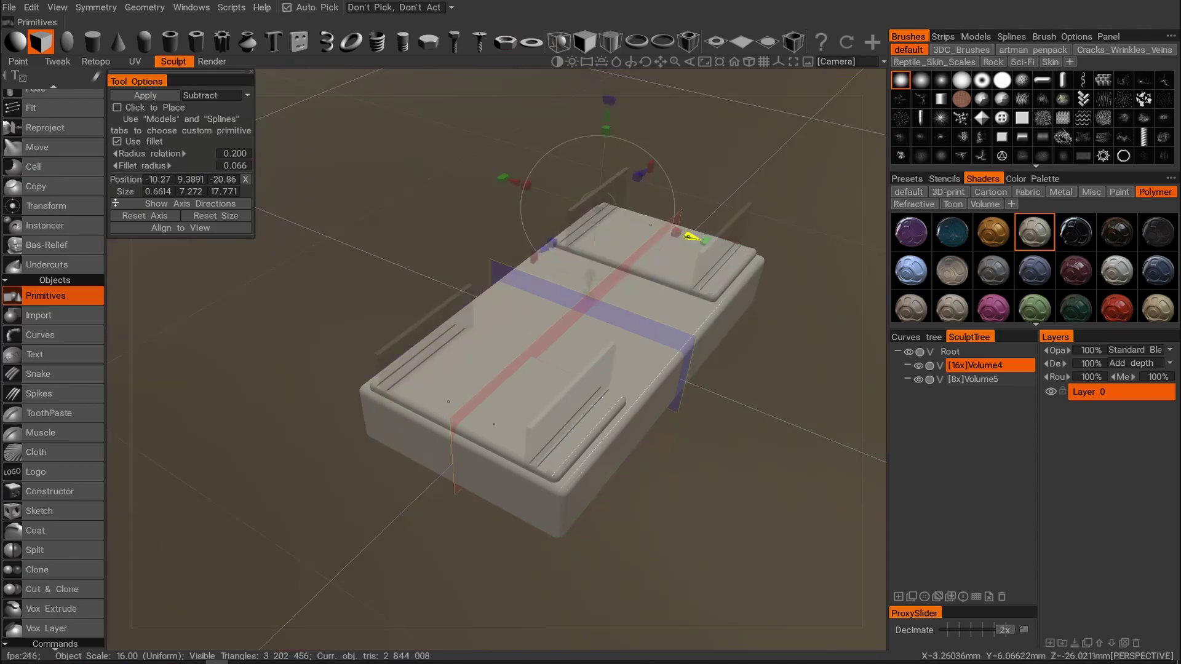
left_click_drag(692, 236, 700, 241)
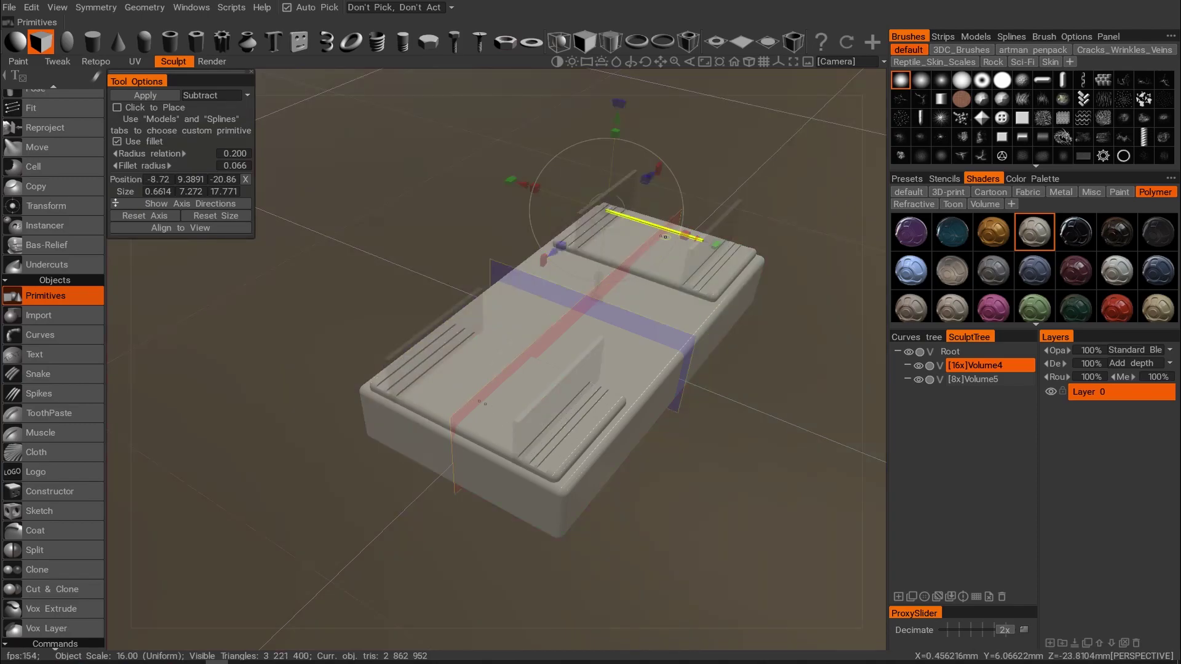
left_click_drag(523, 236, 572, 208, "alt")
right_click_drag(572, 209, 584, 213, "alt")
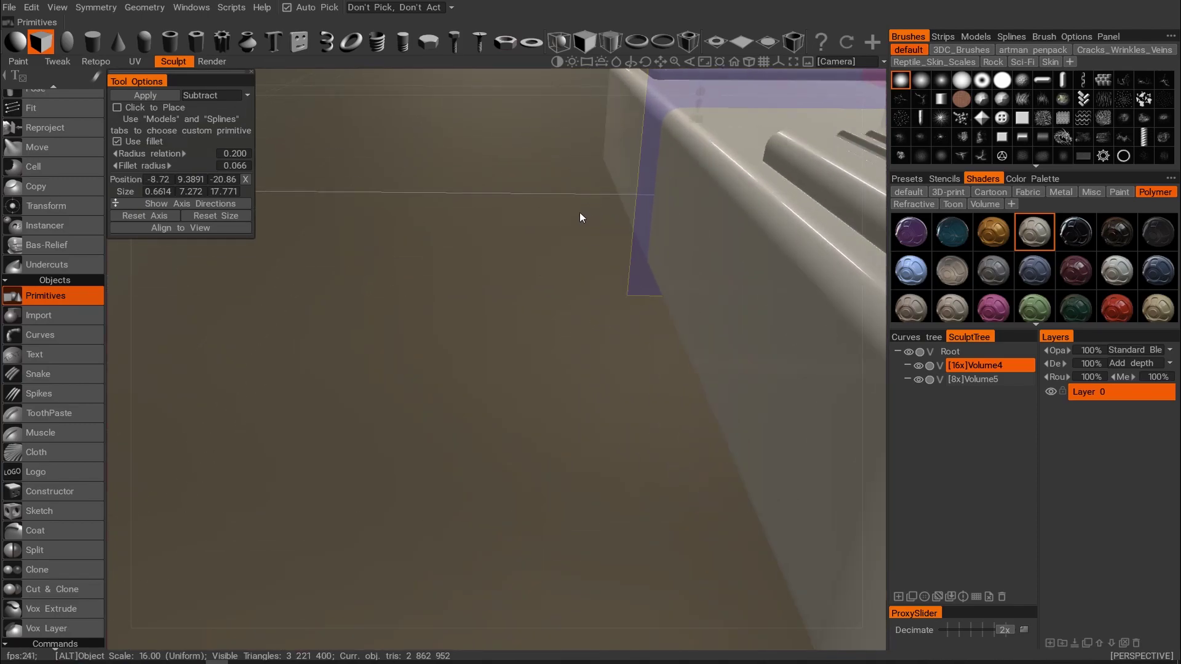
scroll(467, 220, "down", 10)
mouse_move(441, 204)
left_mouse_down("alt")
mouse_move(427, 234)
mouse_move(472, 229)
mouse_move(430, 229)
mouse_move(455, 202)
left_mouse_up("alt")
key("ctrl+z")
key("ctrl+z")
key("ctrl+z")
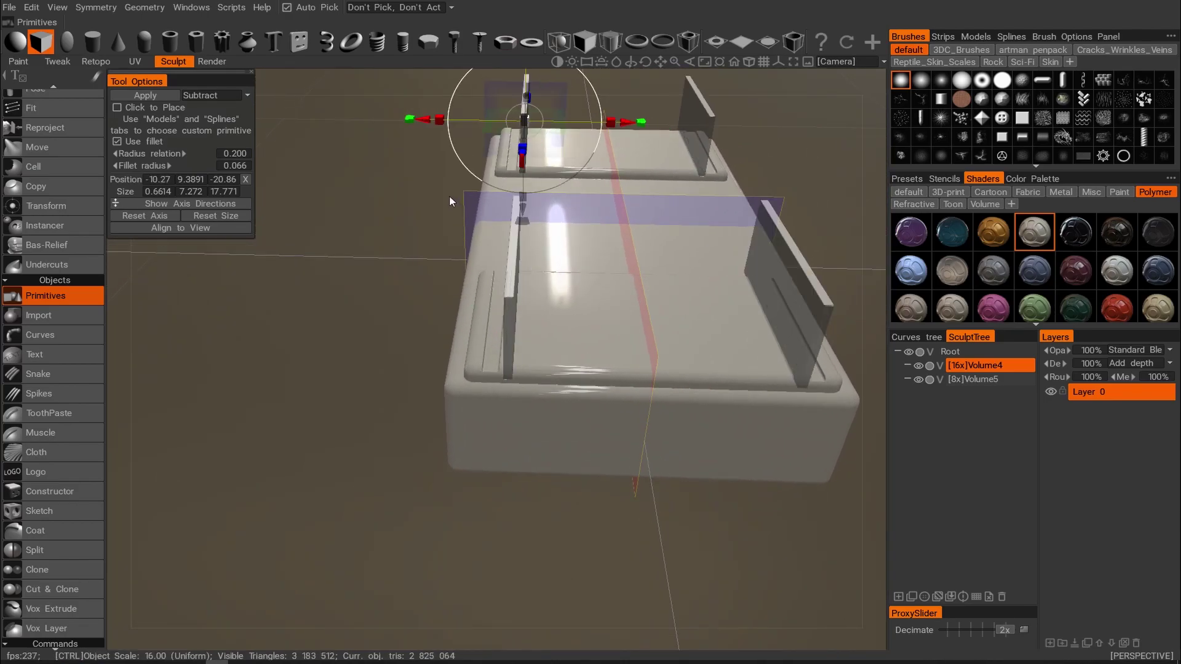
key("ctrl+z")
key("ctrl+z")
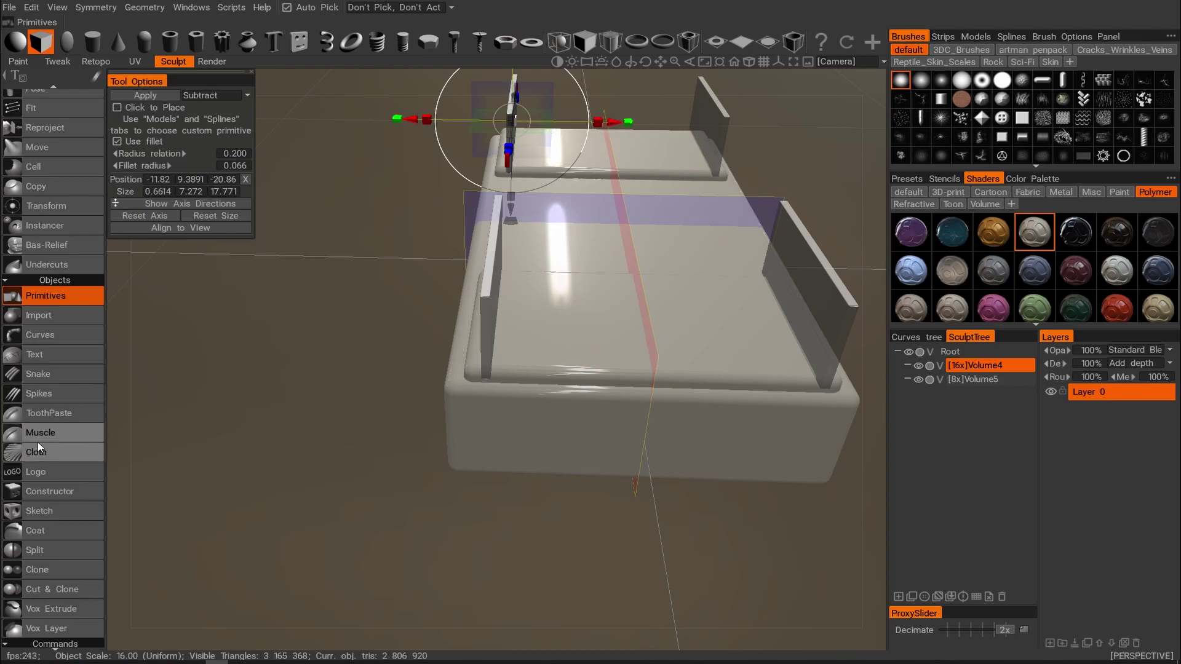
Subtract evenly spaced mirrored grooves from the pads, starting beside the centre at X about -0.62 and working outward to X about -4.8.
scroll(39, 433, "up", 2)
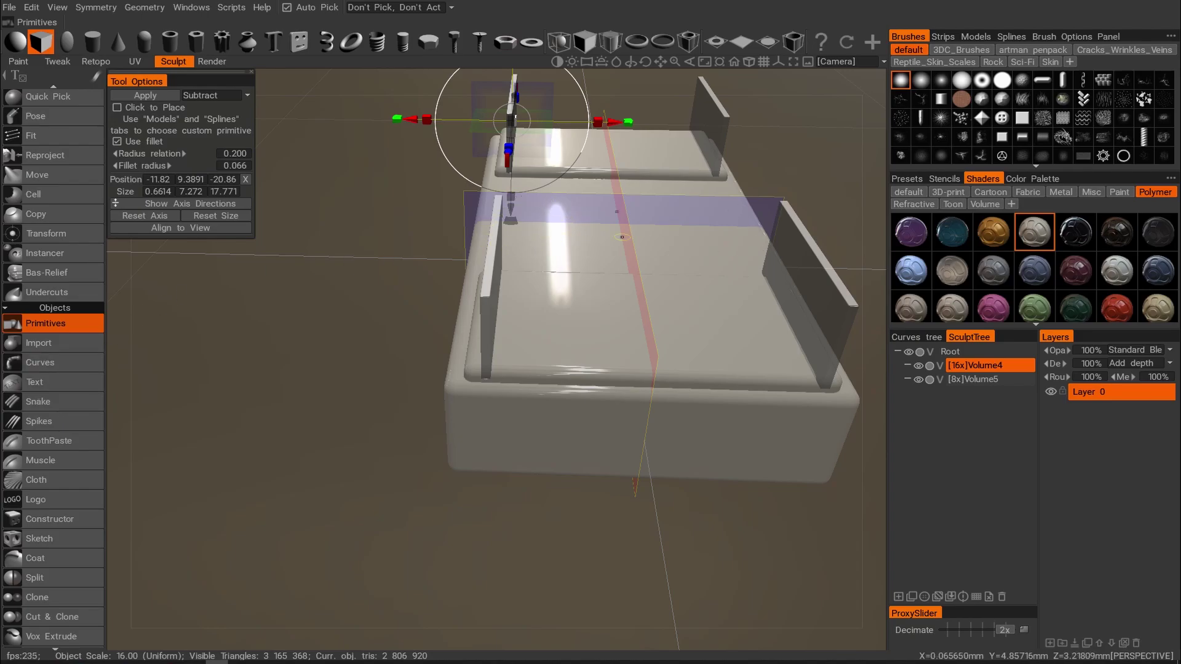
left_click_drag(613, 124, 704, 132)
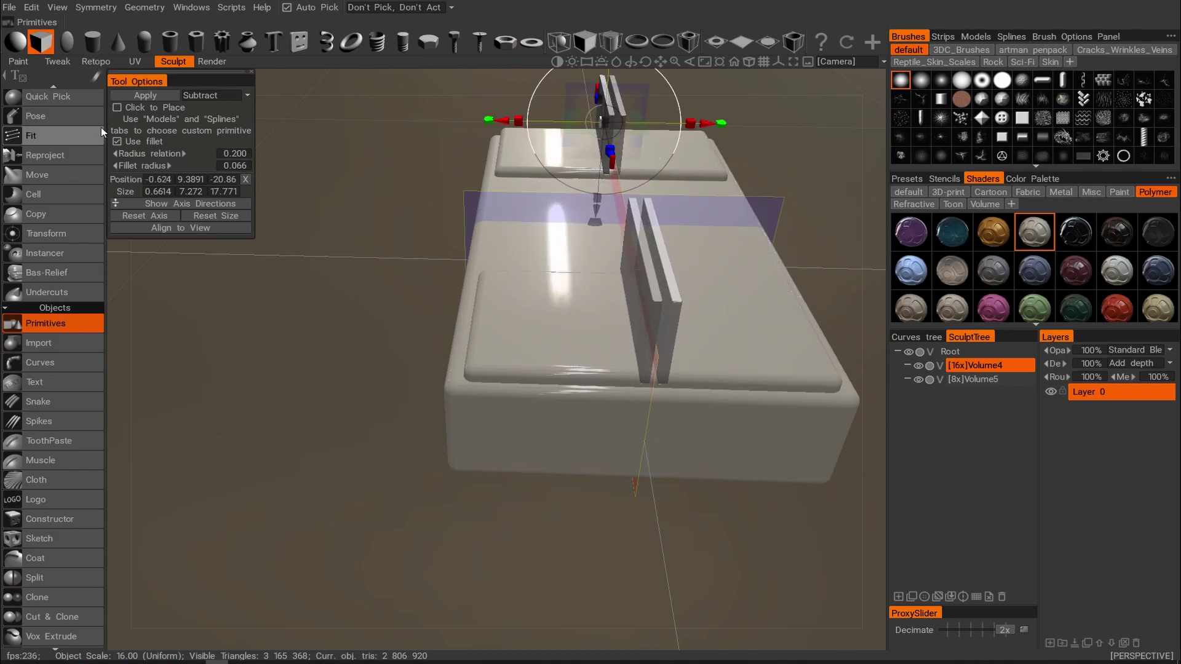
key("Return")
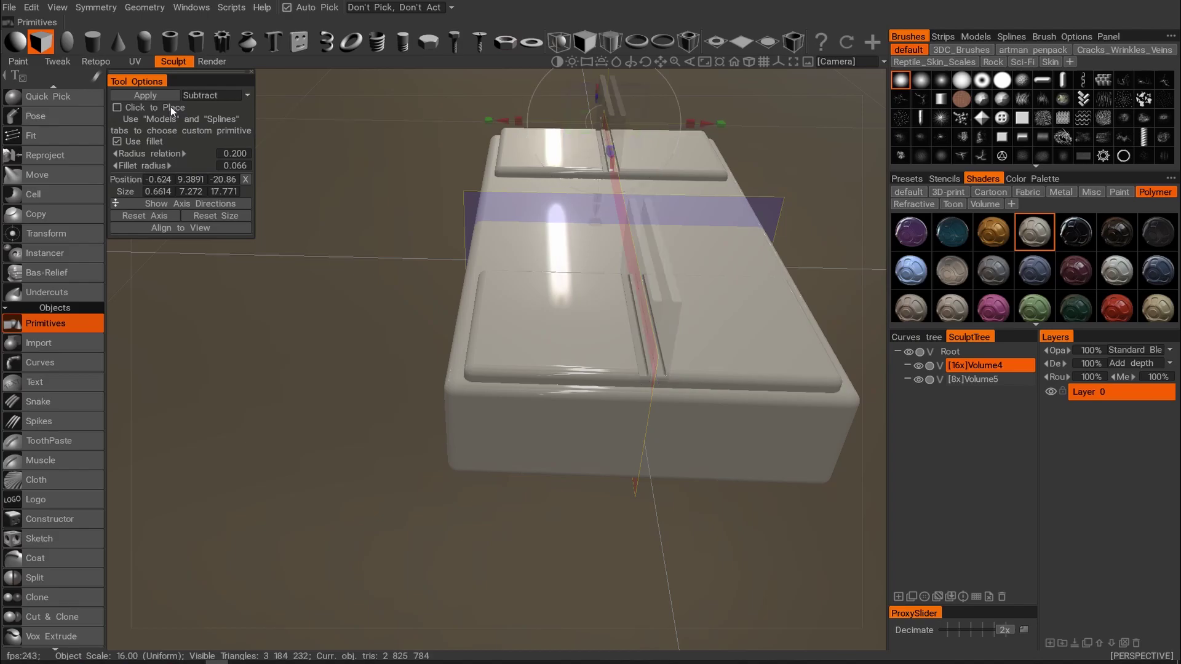
left_click_drag(706, 122, 698, 124)
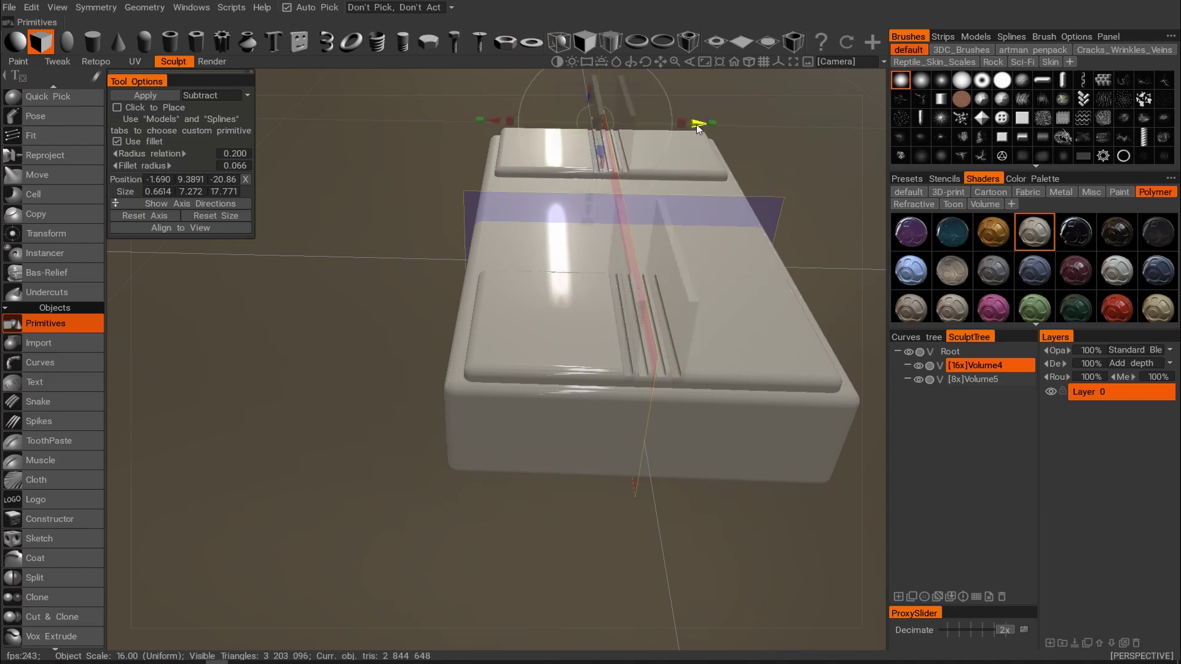
left_click_drag(697, 124, 676, 126)
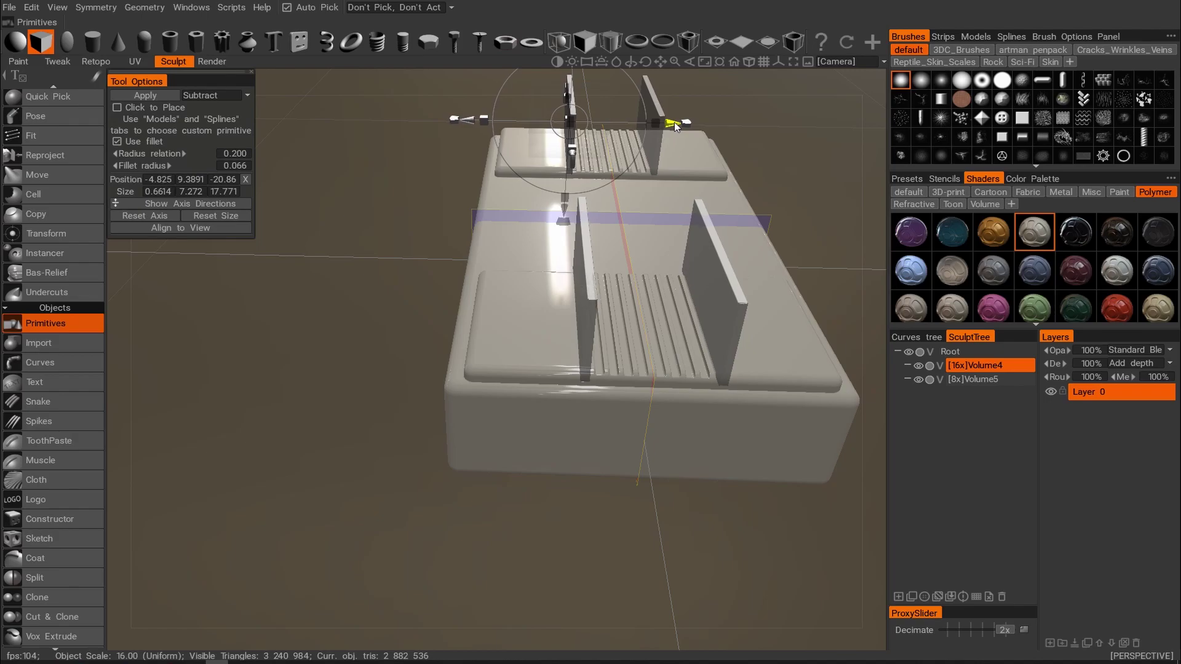
left_click_drag(676, 126, 666, 128)
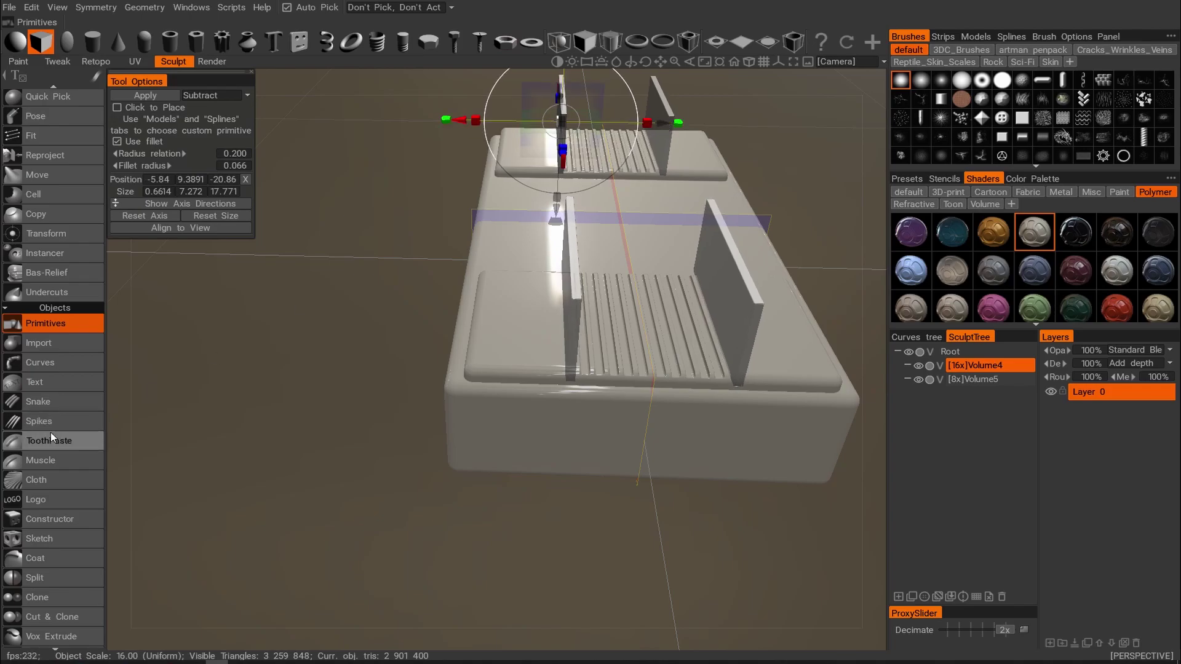
Continue subtracting evenly spaced mirrored grooves from the pads, from X about -5.84 out to X about -10.33.
scroll(51, 437, "down", 5)
scroll(55, 411, "up", 8)
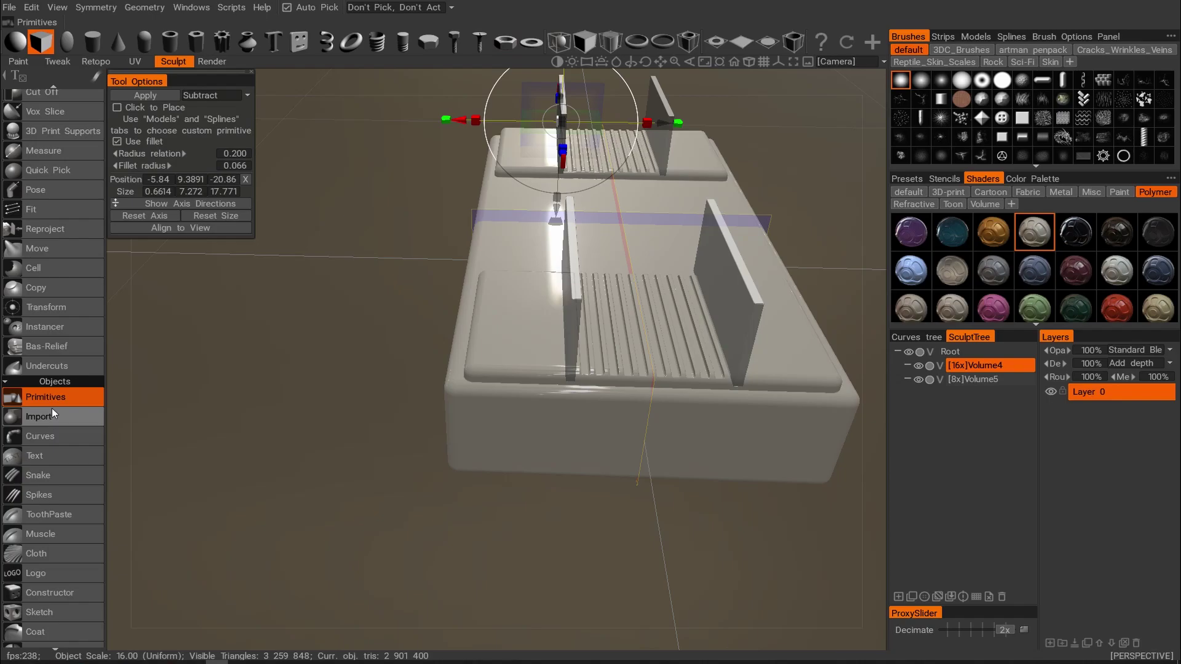
scroll(49, 406, "up", 5)
scroll(45, 403, "up", 3)
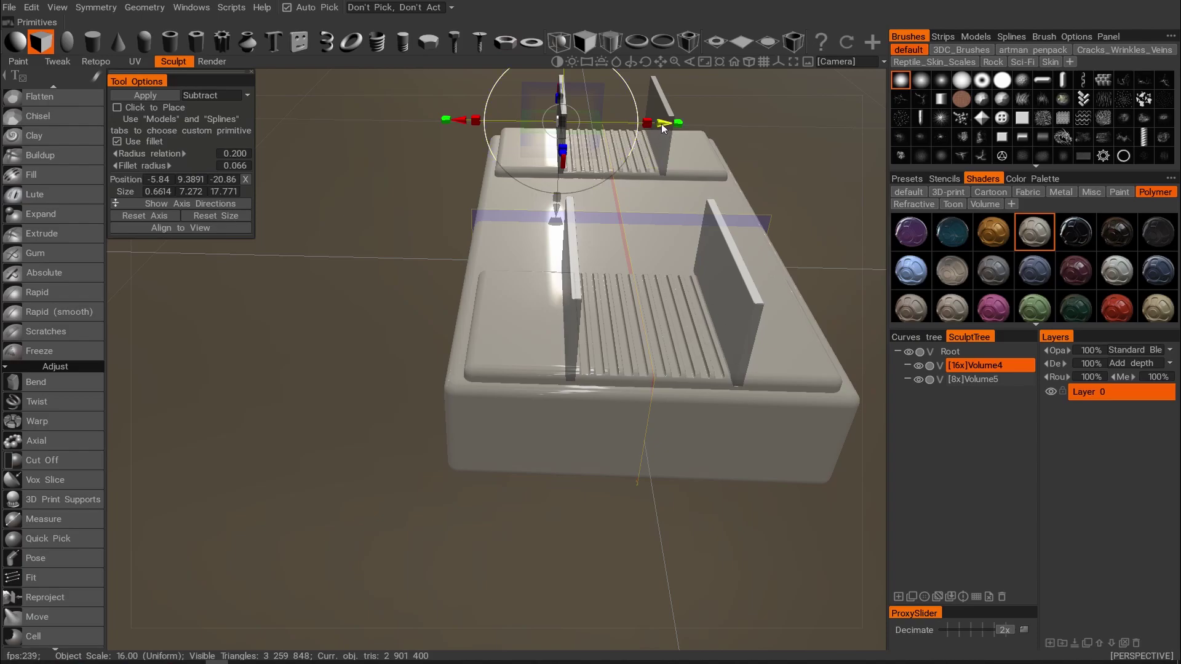
left_click_drag(662, 123, 627, 129)
key("Return")
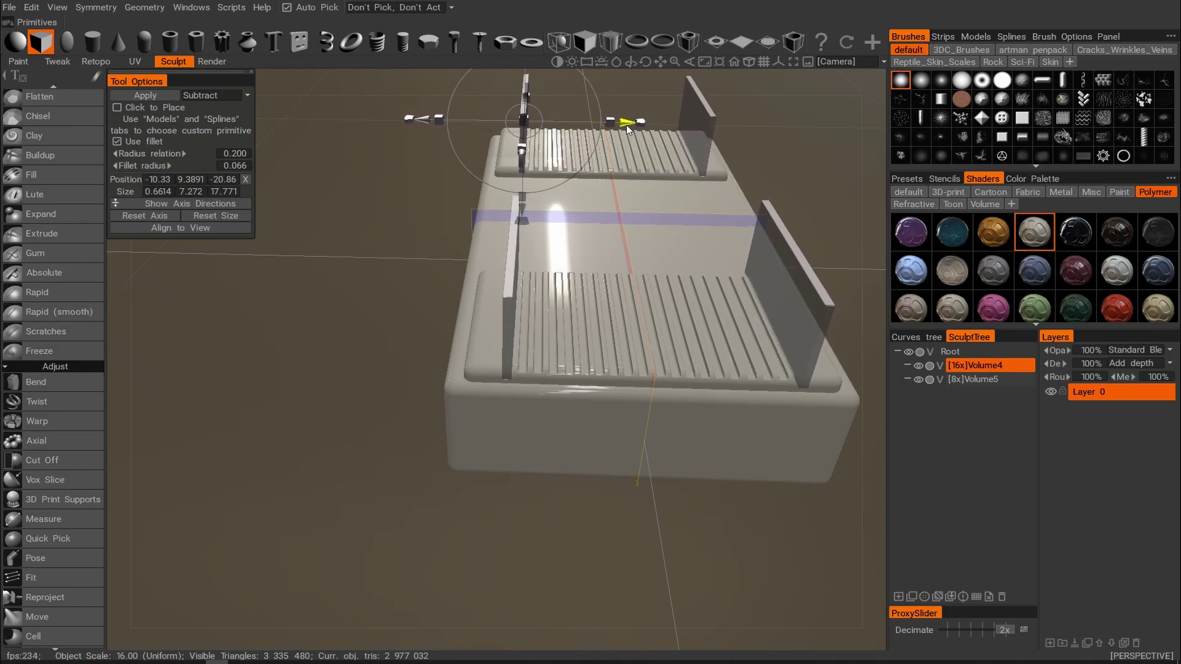
key("Return")
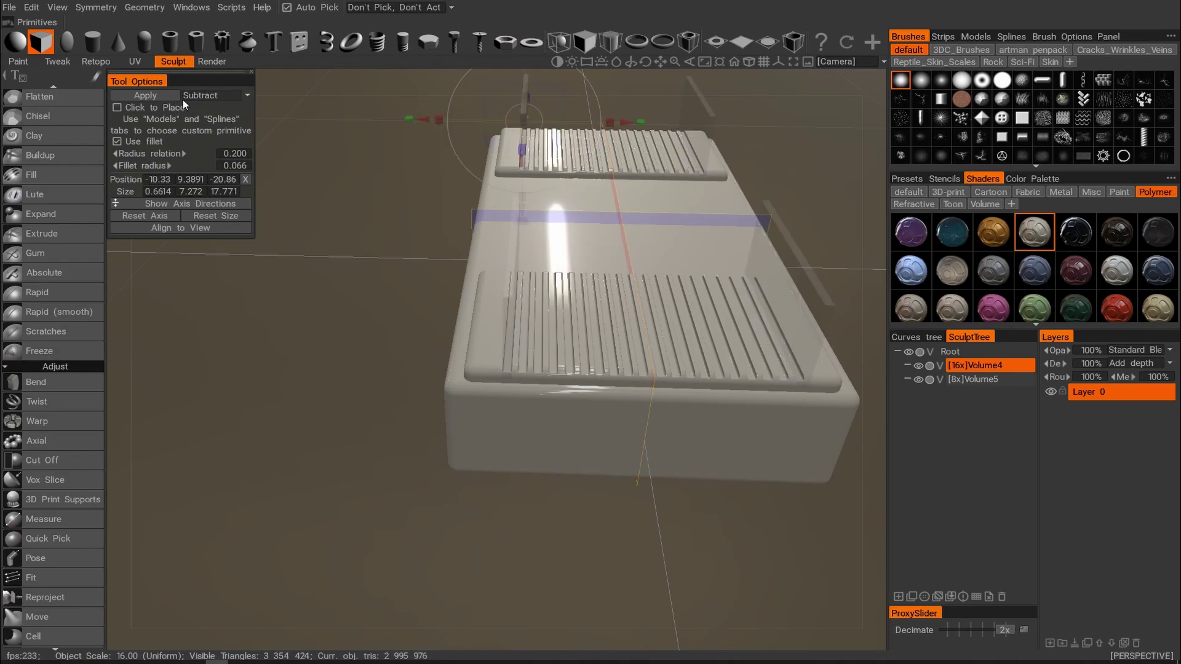
Subtract the two outermost mirrored grooves near the pads' side edges at X about -11.52 and -12.64.
left_click_drag(625, 123, 615, 123)
key("Return")
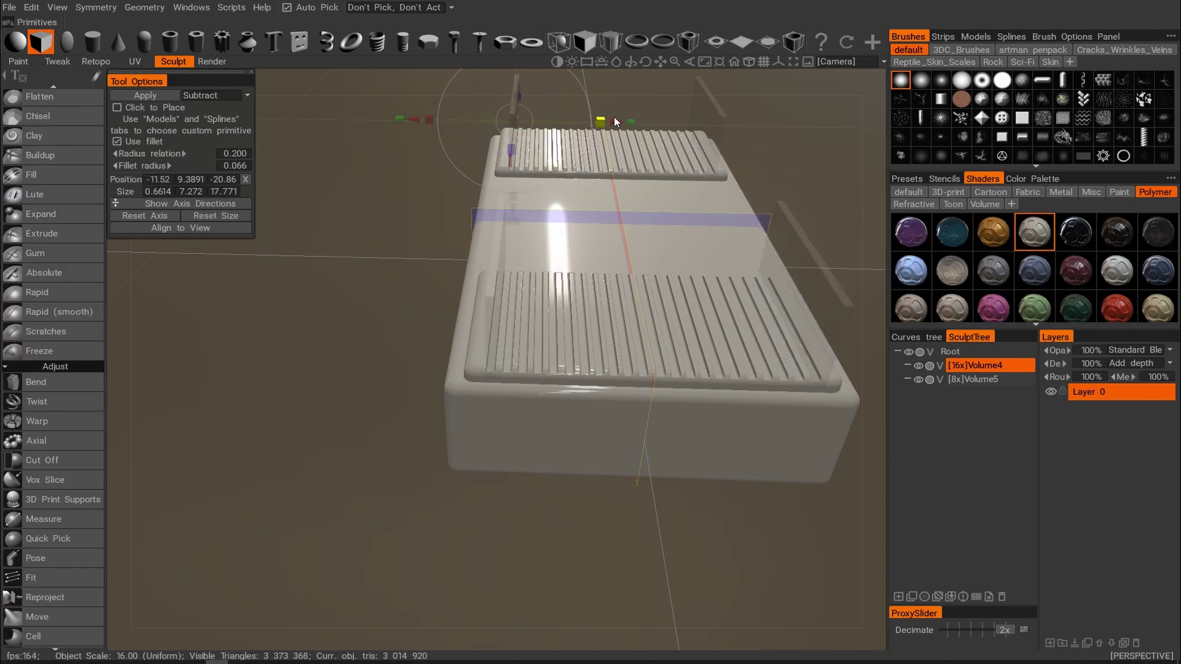
left_click_drag(617, 122, 608, 122)
key("Return")
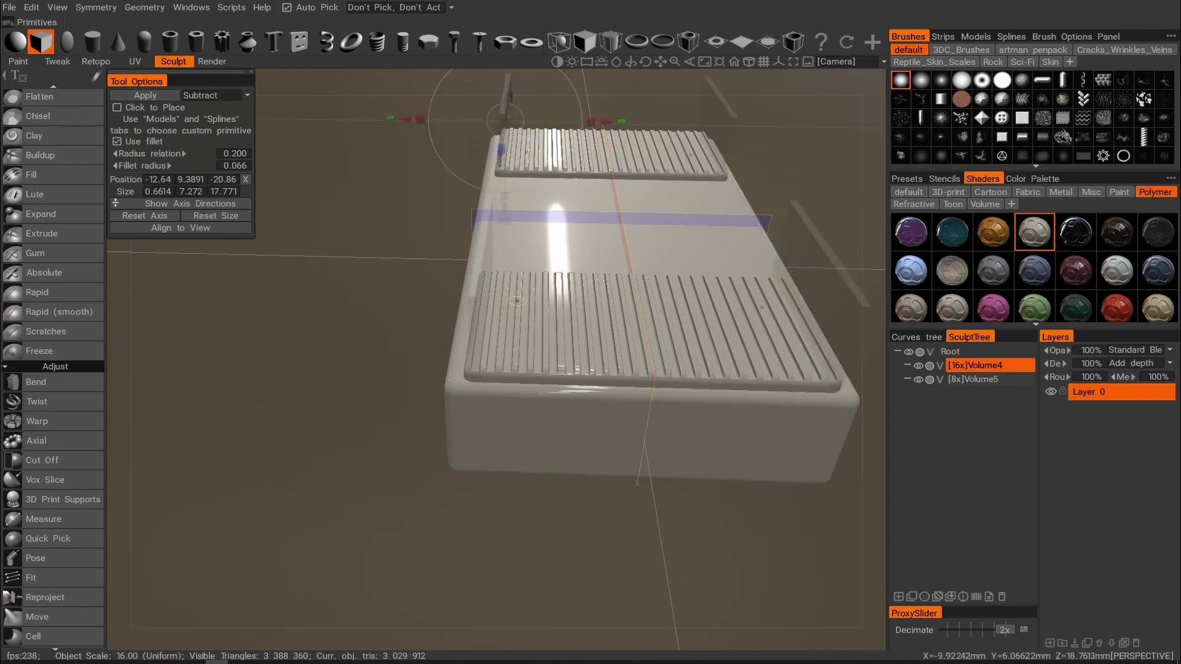
mouse_move(517, 301)
left_mouse_down("alt")
mouse_move(666, 297)
mouse_move(762, 254)
mouse_move(445, 266)
mouse_move(564, 279)
mouse_move(547, 341)
mouse_move(538, 324)
left_mouse_up("alt")
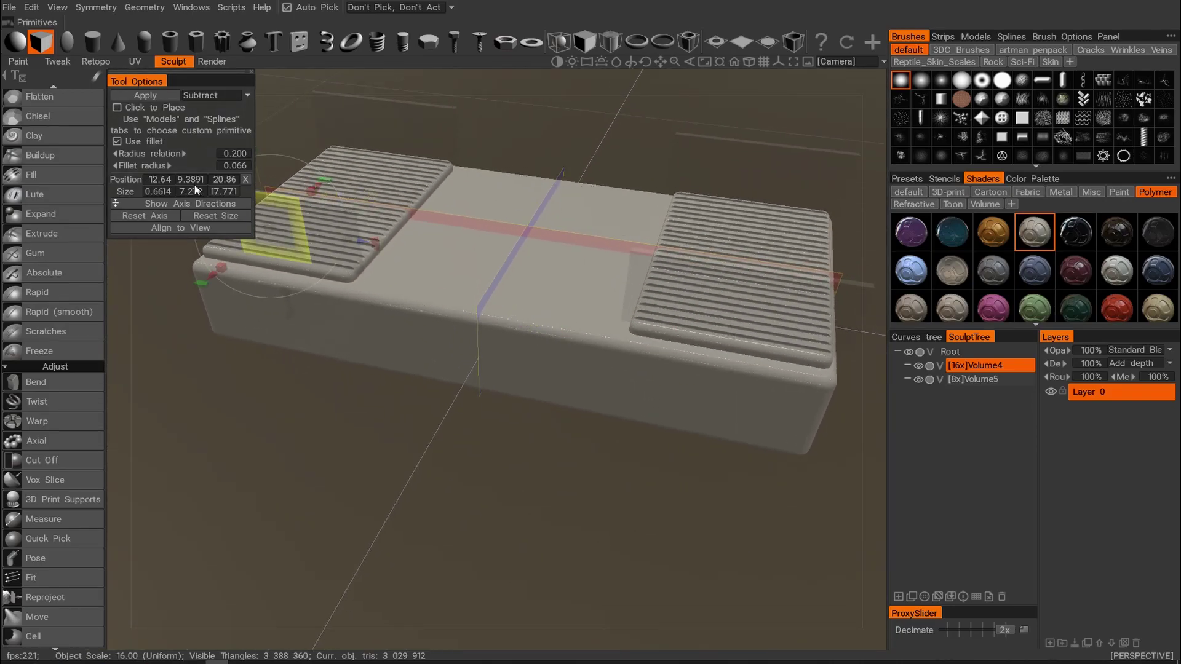
Place a tube primitive at the slab's centre, enable its fillet, reduce its height to about 6.1, and set the operation to Add.
left_click(168, 42)
left_click_drag(452, 246, 544, 384, "alt")
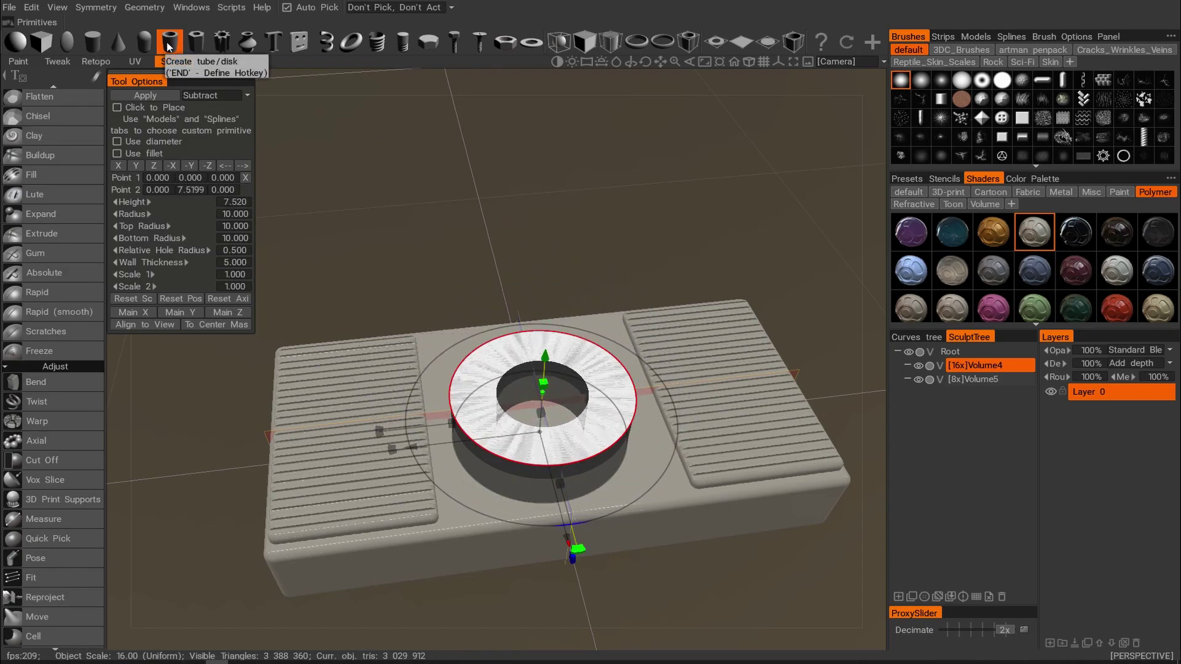
left_click_drag(534, 241, 471, 183, "alt")
right_click_drag(471, 183, 473, 198, "alt")
left_click_drag(472, 198, 523, 189, "alt")
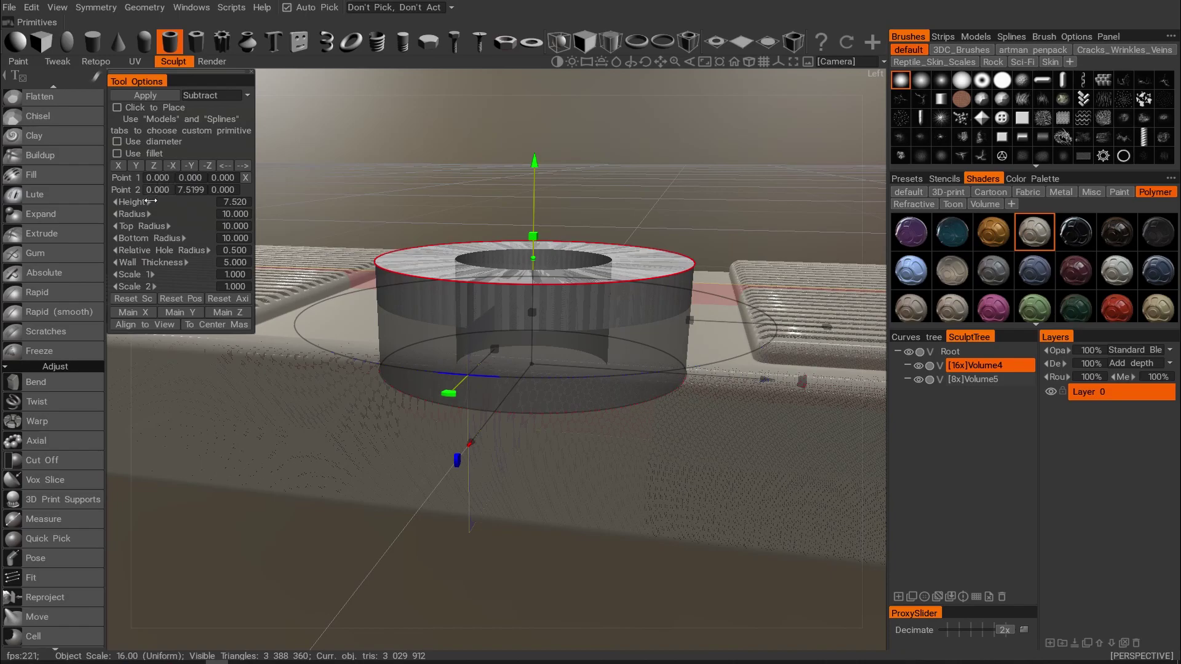
left_click(139, 152)
left_click_drag(369, 184, 533, 237, "alt")
mouse_move(536, 278)
left_mouse_down()
mouse_move(533, 314)
mouse_move(533, 297)
left_mouse_up()
left_click(223, 95)
left_click(221, 107)
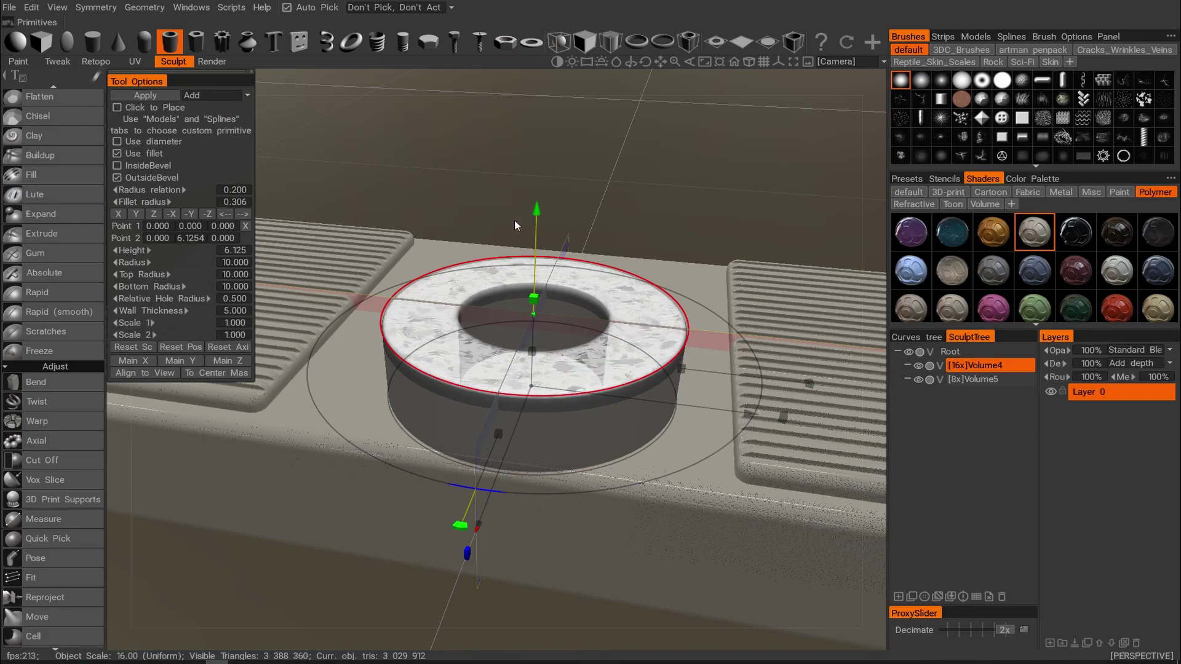
Raise the tube to a base Y of about 3.9, make it about 6.88 high with radius 10.42, and subtract it from the slab.
left_click_drag(533, 298, 486, 307)
left_click_drag(532, 226, 529, 171)
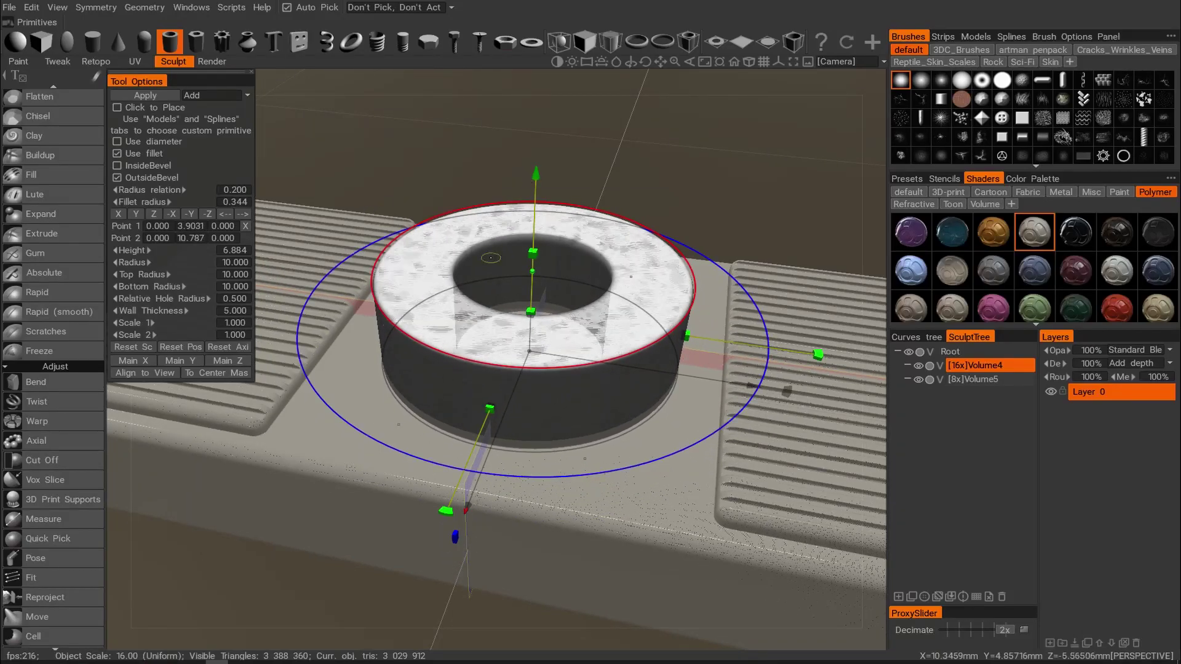
left_click_drag(754, 388, 766, 389)
left_click(213, 96)
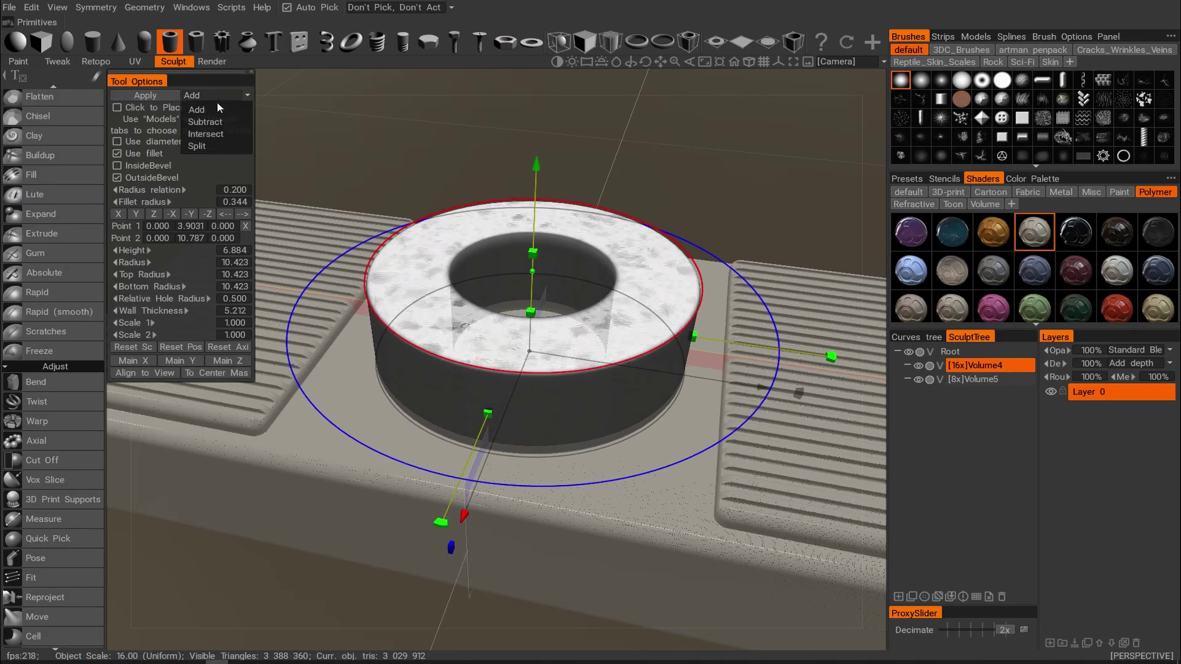
left_click(216, 122)
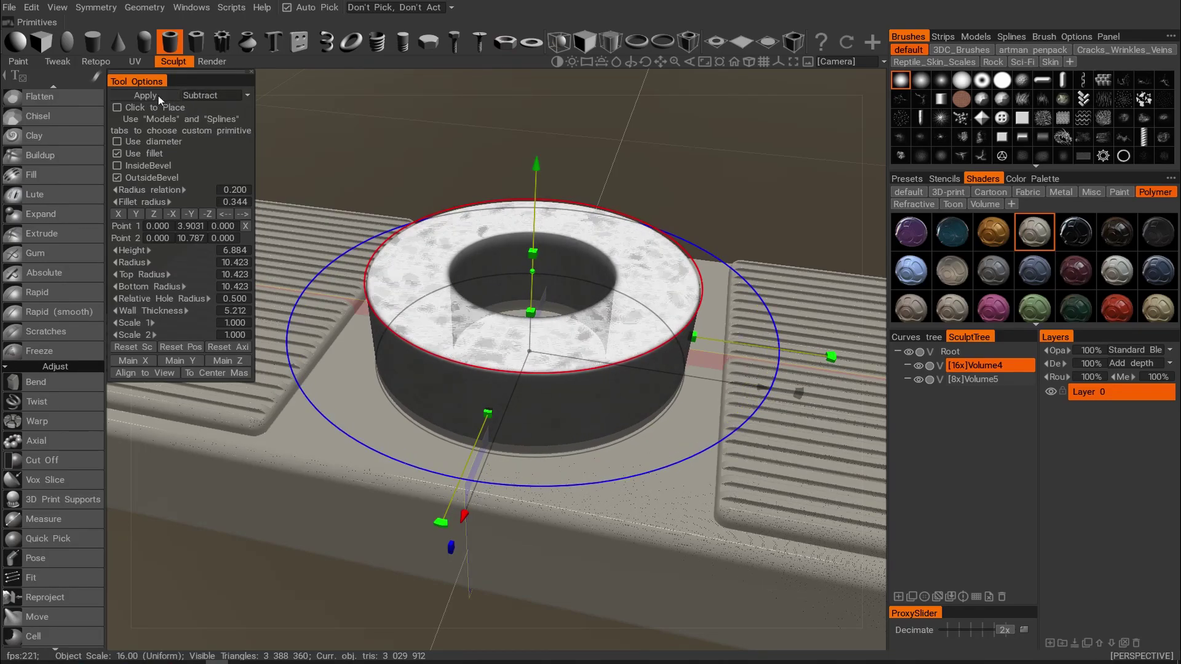
left_click(157, 95)
left_click_drag(338, 179, 395, 174, "alt")
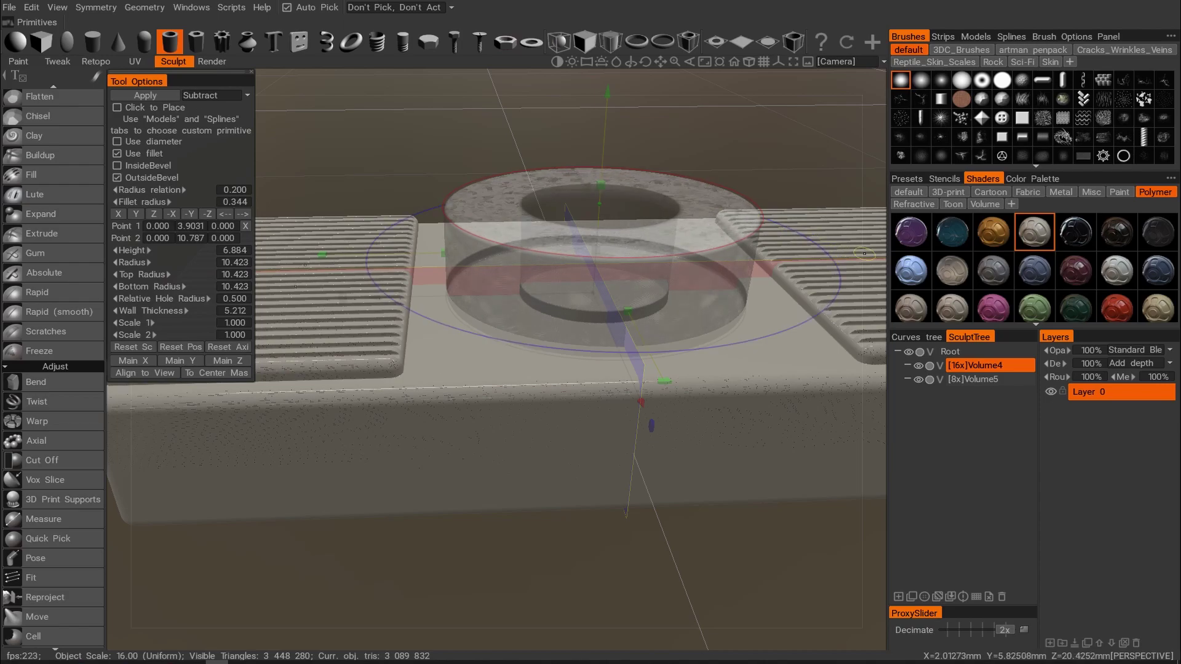
Reduce the tube's wall thickness to about 4.56, keeping its outer radius at 10.423.
left_click_drag(842, 283, 833, 283)
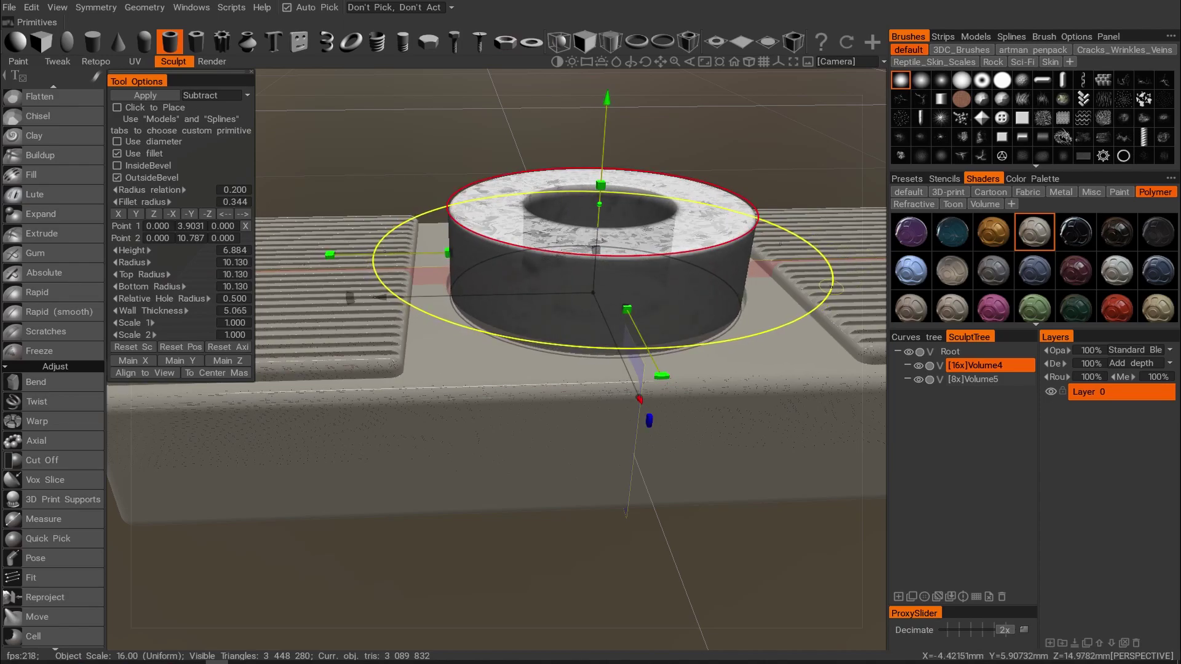
key("ctrl+z")
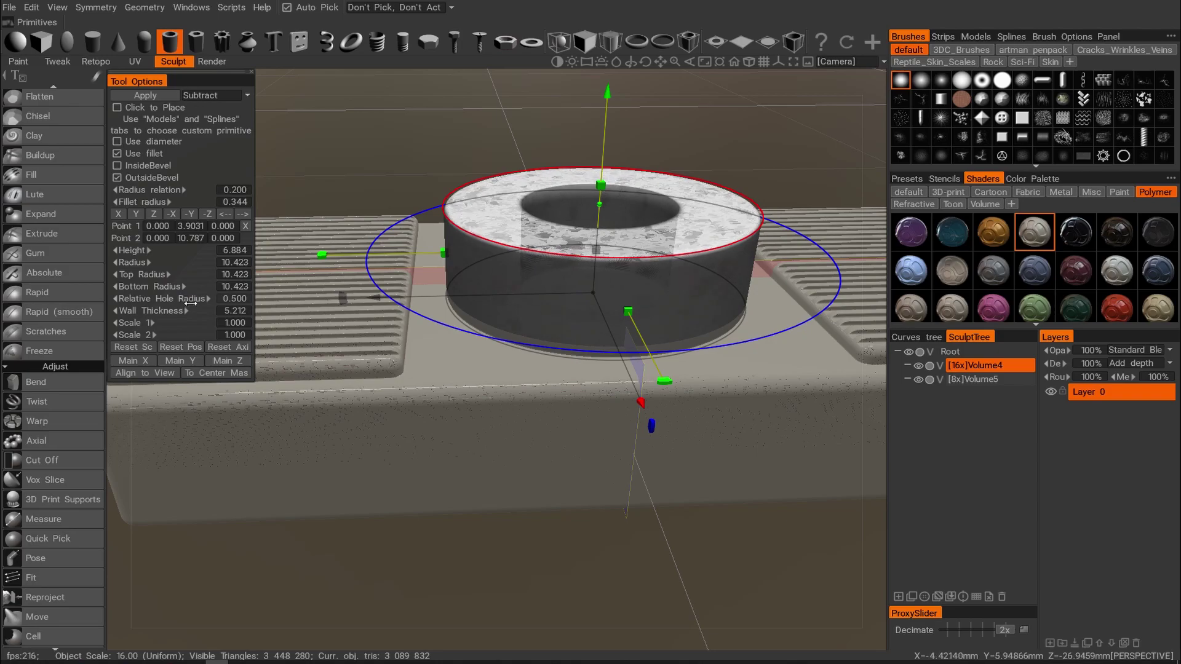
mouse_move(184, 305)
left_mouse_down()
mouse_move(169, 301)
mouse_move(184, 297)
left_mouse_up()
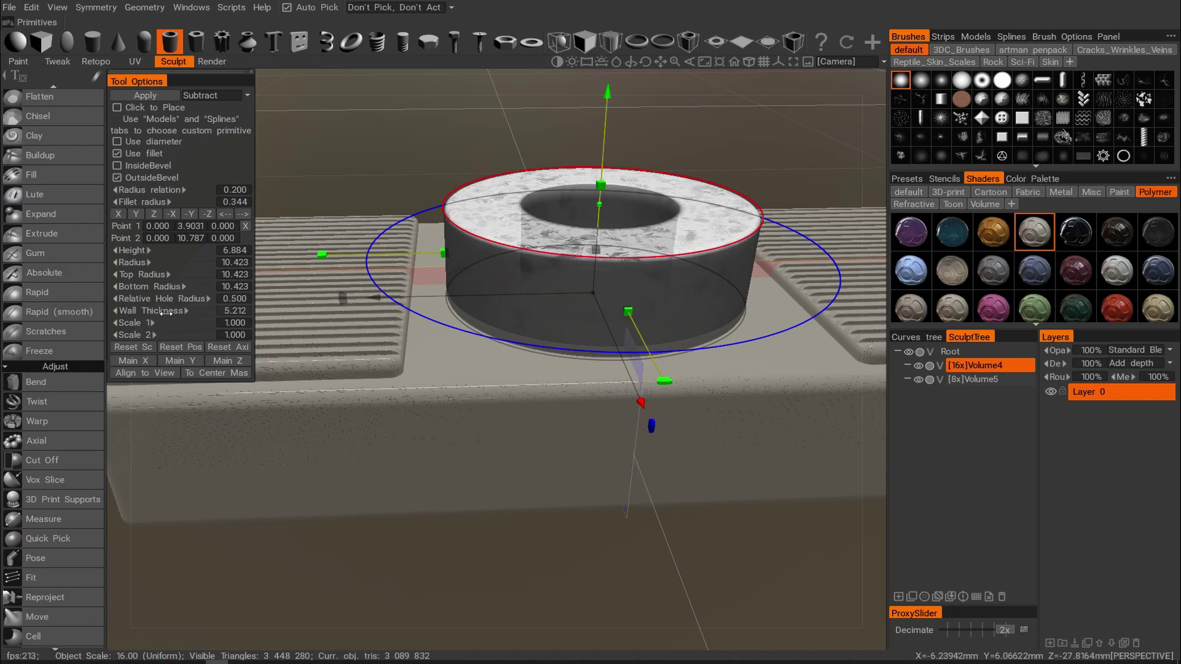
left_click_drag(162, 312, 147, 312)
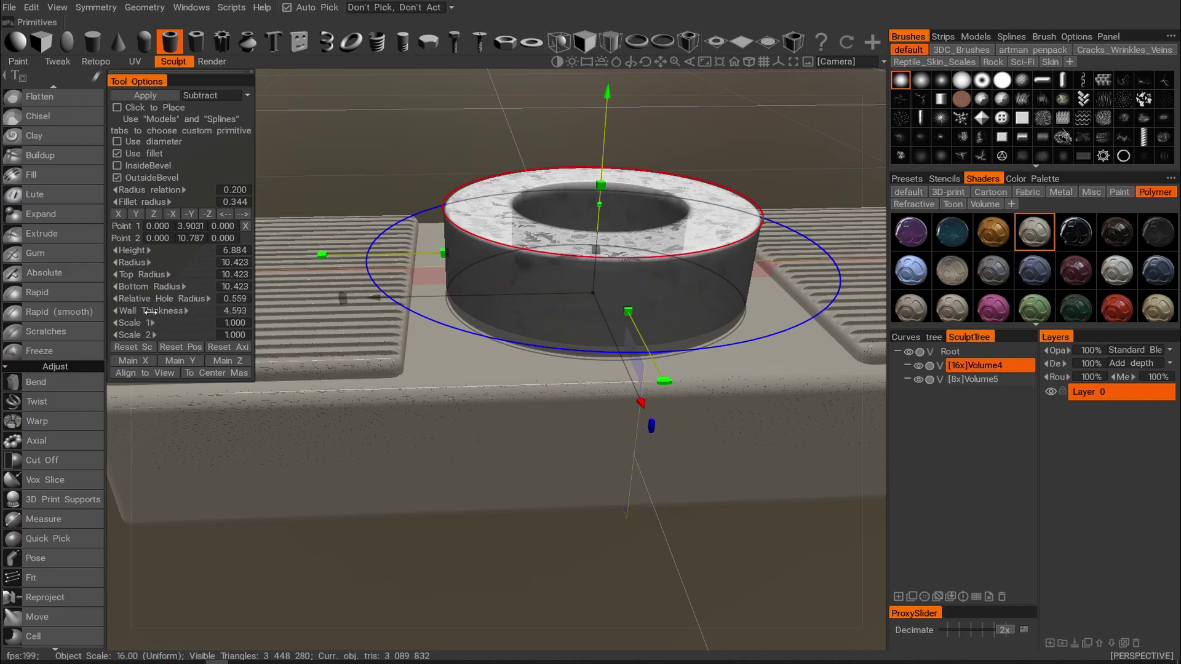
Switch to an orthographic top view and shrink the tube's outer radius to about 10.02 so it fits inside the ring groove.
left_click_drag(364, 173, 383, 292, "alt")
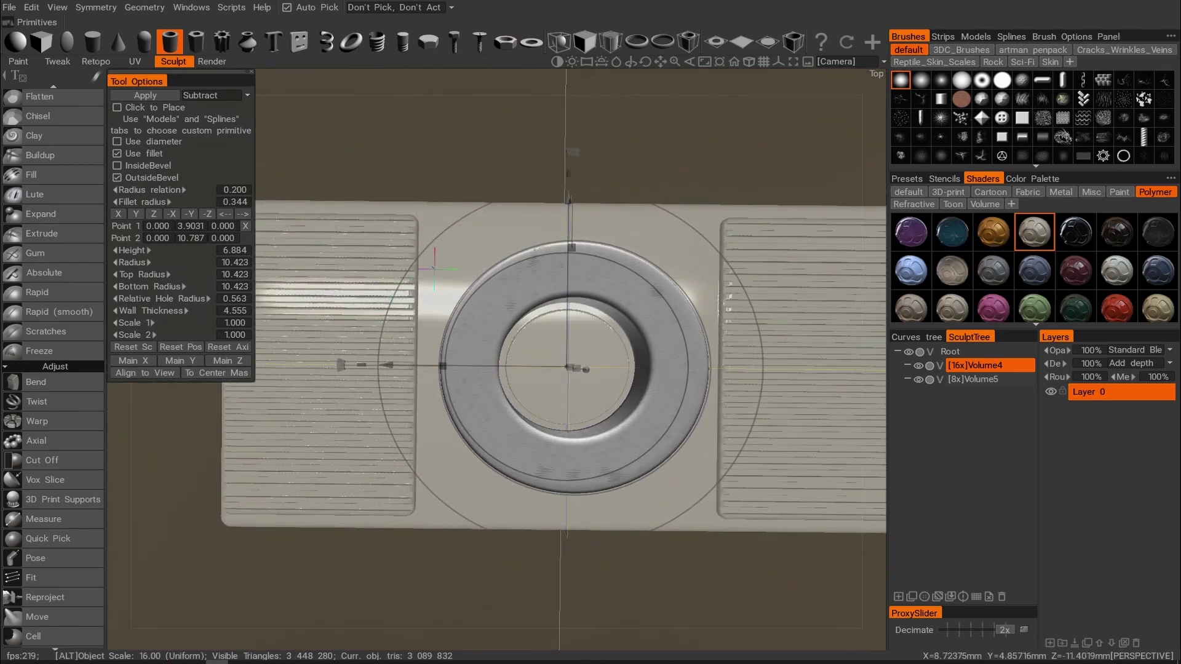
left_click_drag(693, 219, 733, 195, "alt+shift")
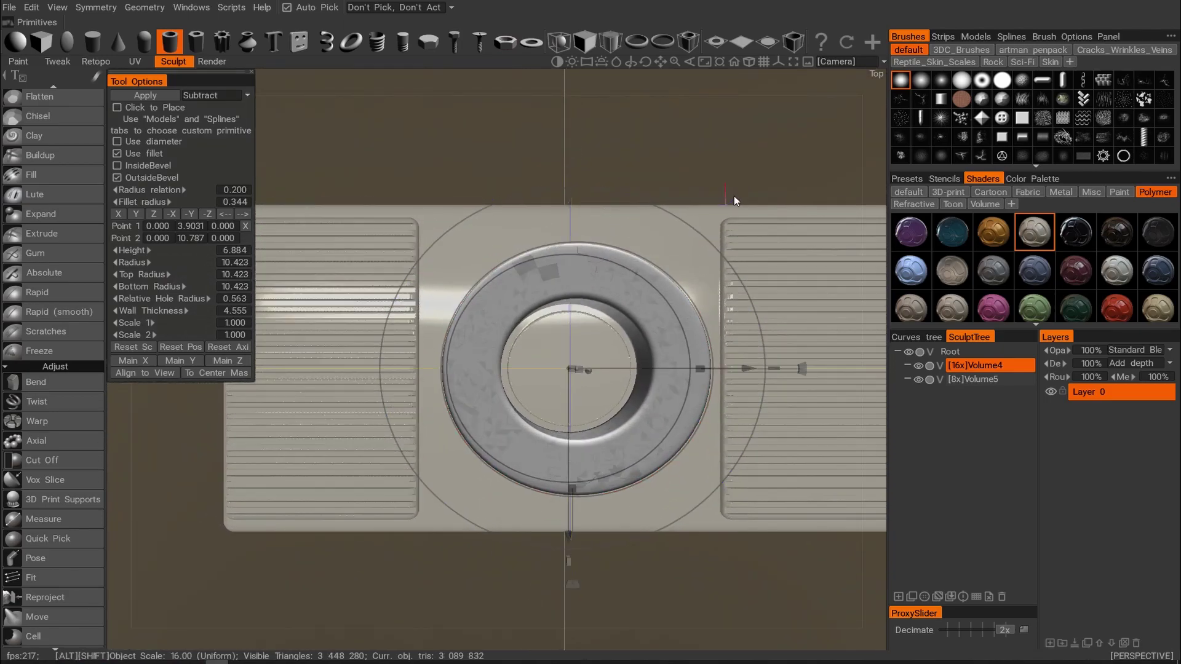
key("KP_5")
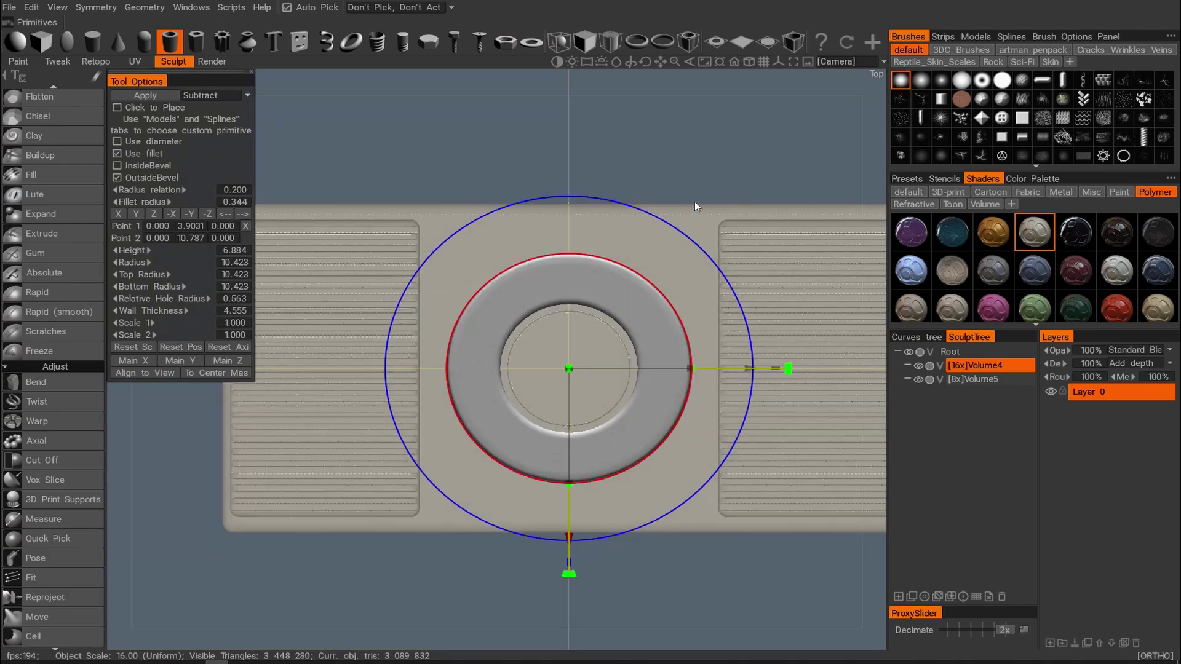
left_click_drag(688, 239, 685, 245)
left_click_drag(718, 145, 628, 142, "alt")
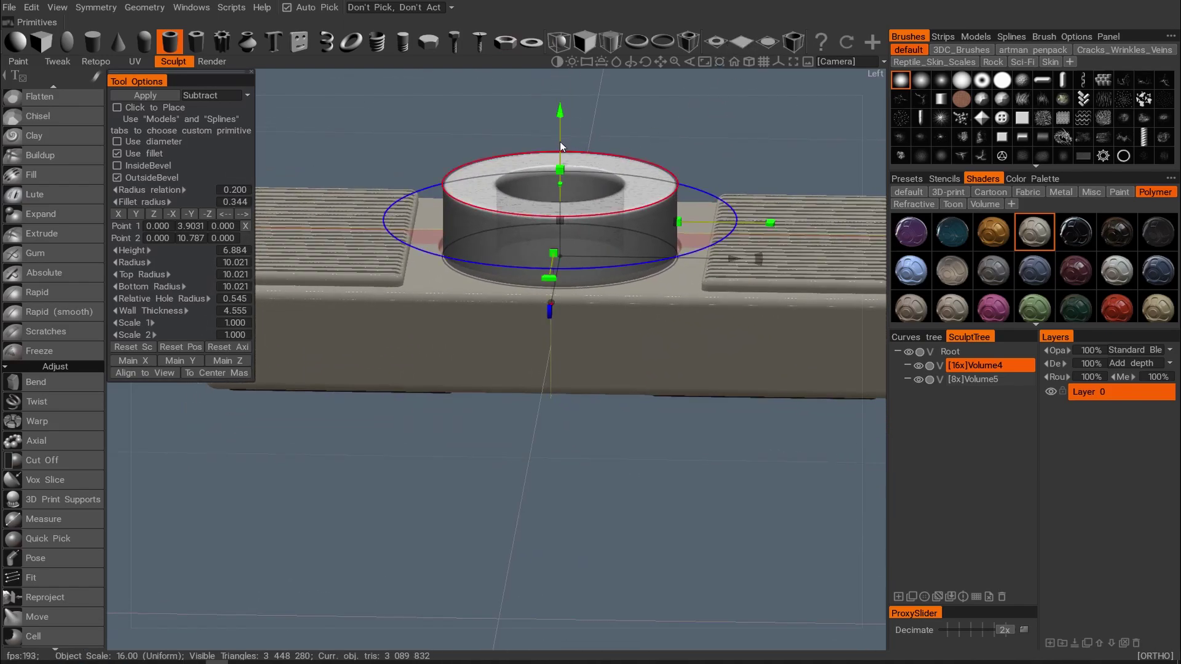
Lower the tube's top to flatten it to a height of about 2.16 and set the primitive operation to Add.
left_click_drag(561, 170, 562, 231)
left_click_drag(633, 148, 622, 170, "alt")
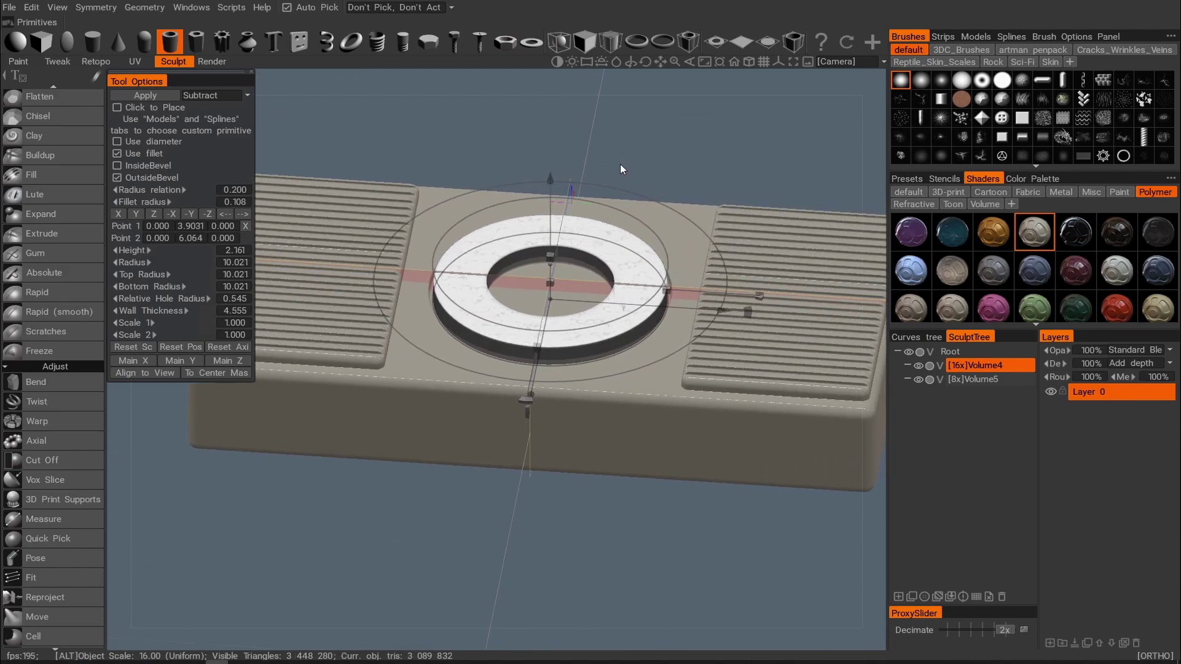
left_click(149, 96)
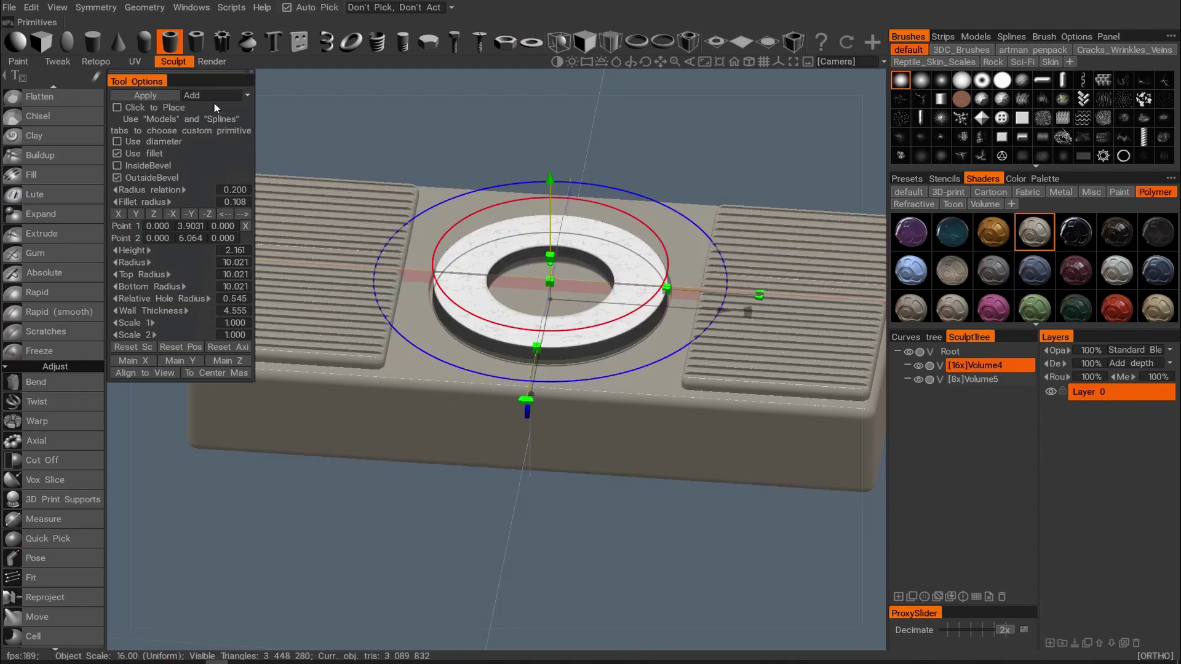
Apply the added tube to form the ring in the slab's central groove and switch the view to perspective.
left_click(160, 92)
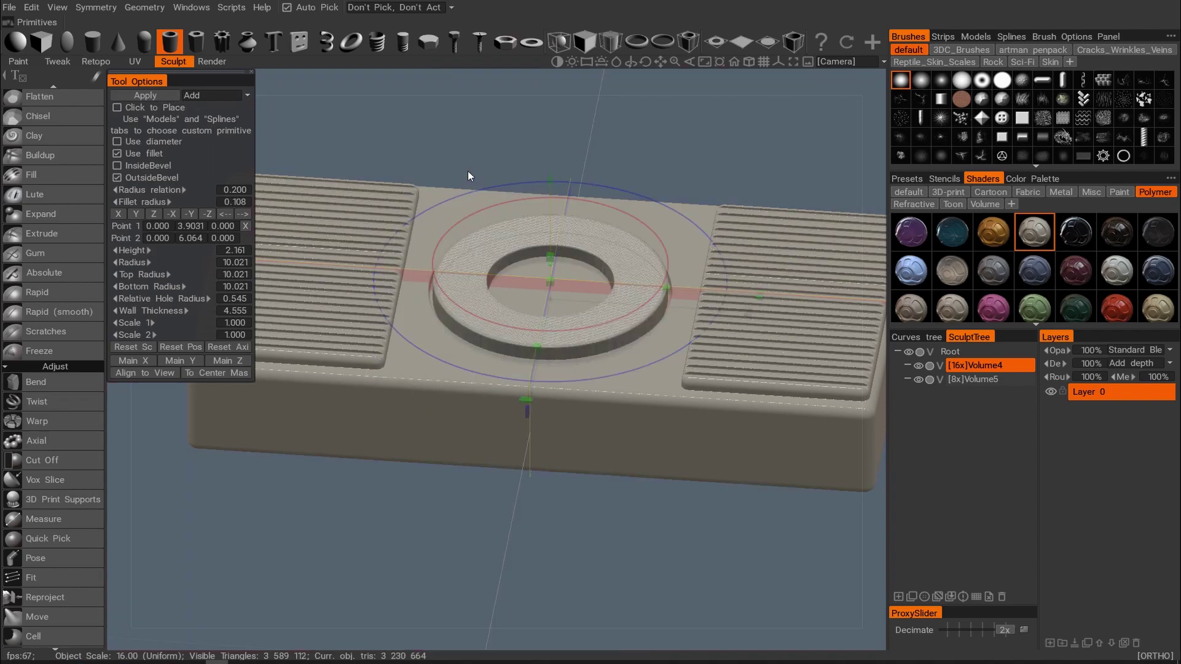
left_click_drag(462, 167, 472, 136, "alt")
key("KP_5")
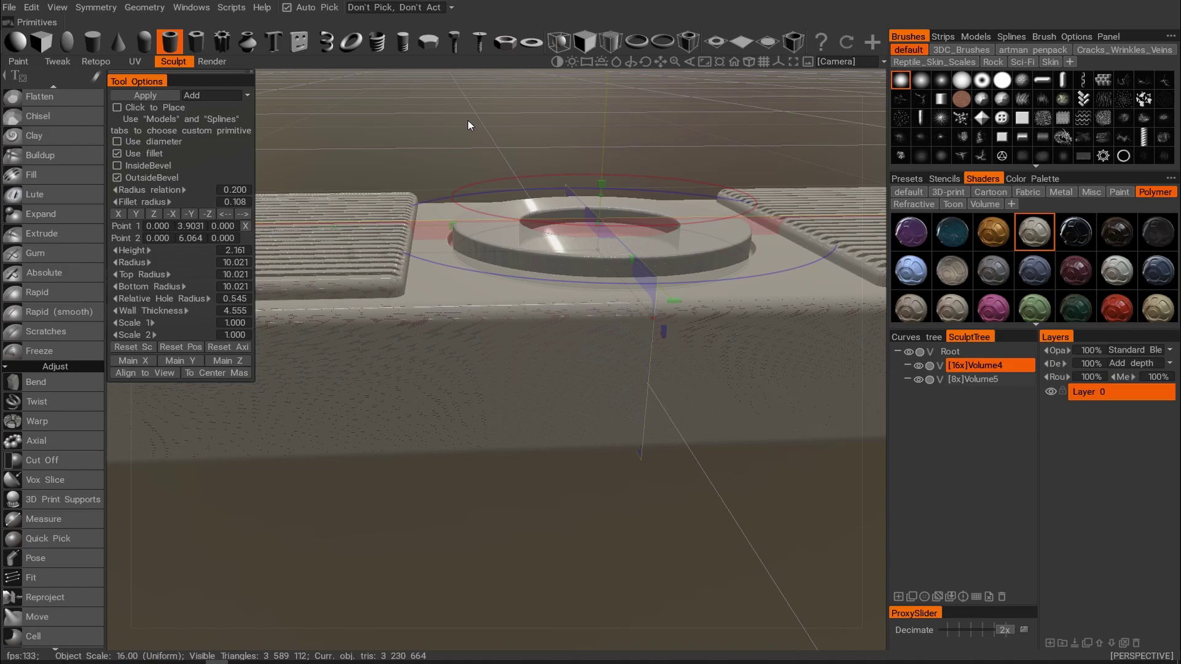
left_click_drag(555, 127, 503, 160, "alt")
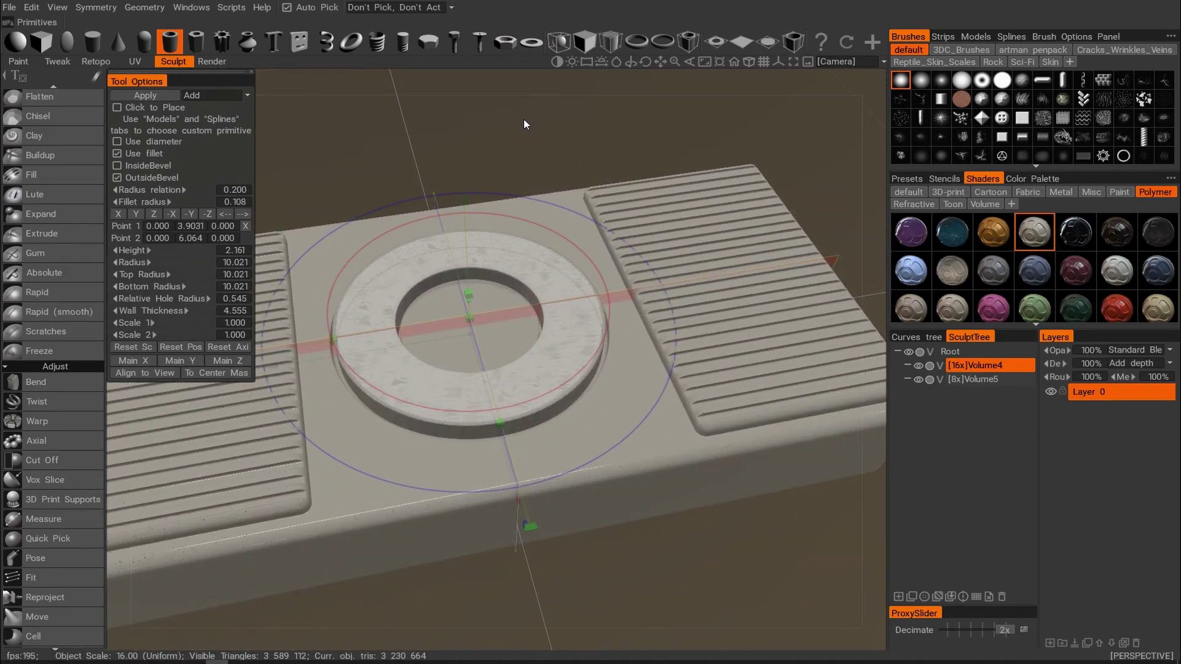
Leave the primitives by activating the Clay tool and inspect the recessed ring and grooved pads from several angles.
left_click(42, 135)
left_click(508, 419)
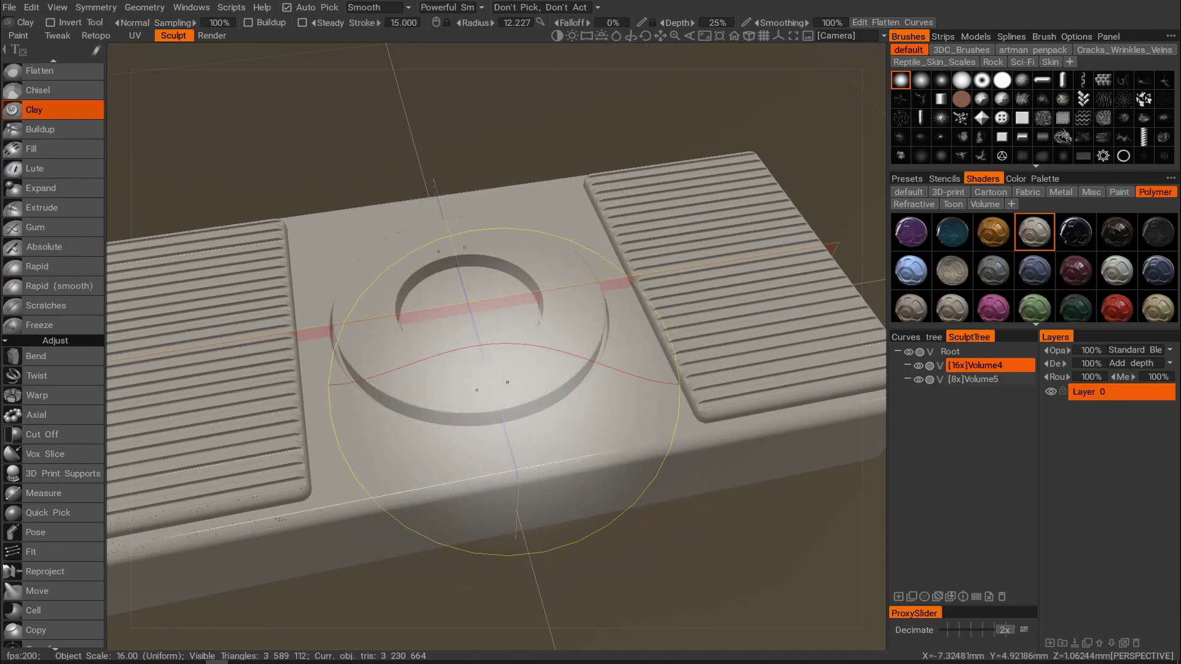
right_click_drag(508, 372, 513, 262, "alt")
left_click_drag(514, 262, 569, 242, "alt")
right_click_drag(569, 241, 562, 288, "alt")
left_click_drag(562, 287, 489, 270, "alt")
right_click_drag(489, 271, 485, 280, "alt")
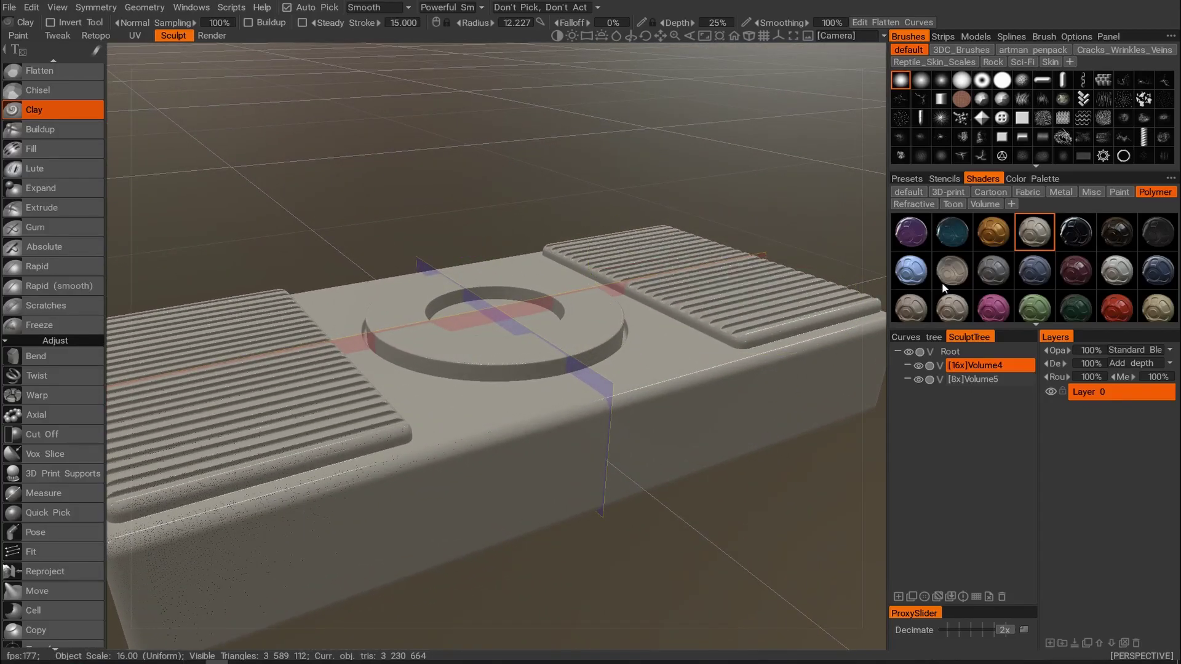
Try several Polymer shaders on the model, including blue and glossy black, ending with the matte dark grey one.
left_click(952, 242)
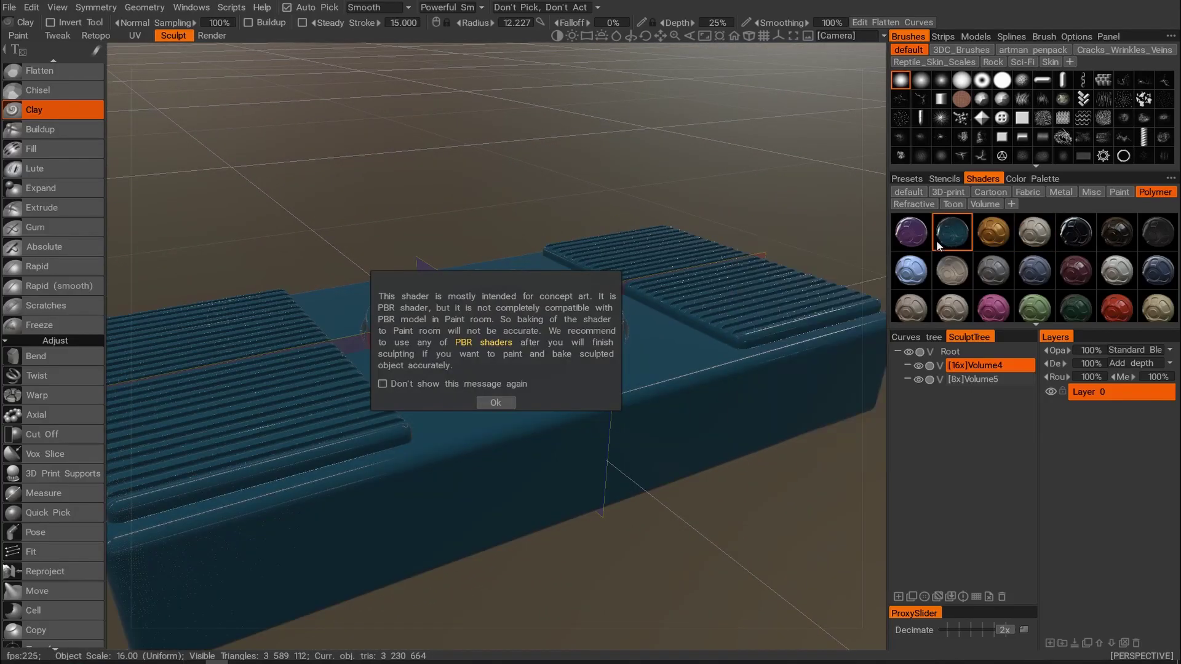
left_click(993, 307)
left_click(498, 403)
left_click_drag(633, 337, 1012, 296, "alt")
left_click(959, 277)
left_click(908, 310)
left_click_drag(597, 347, 708, 218, "alt")
left_click(951, 309)
left_click(1076, 237)
left_click_drag(643, 253, 689, 264, "alt")
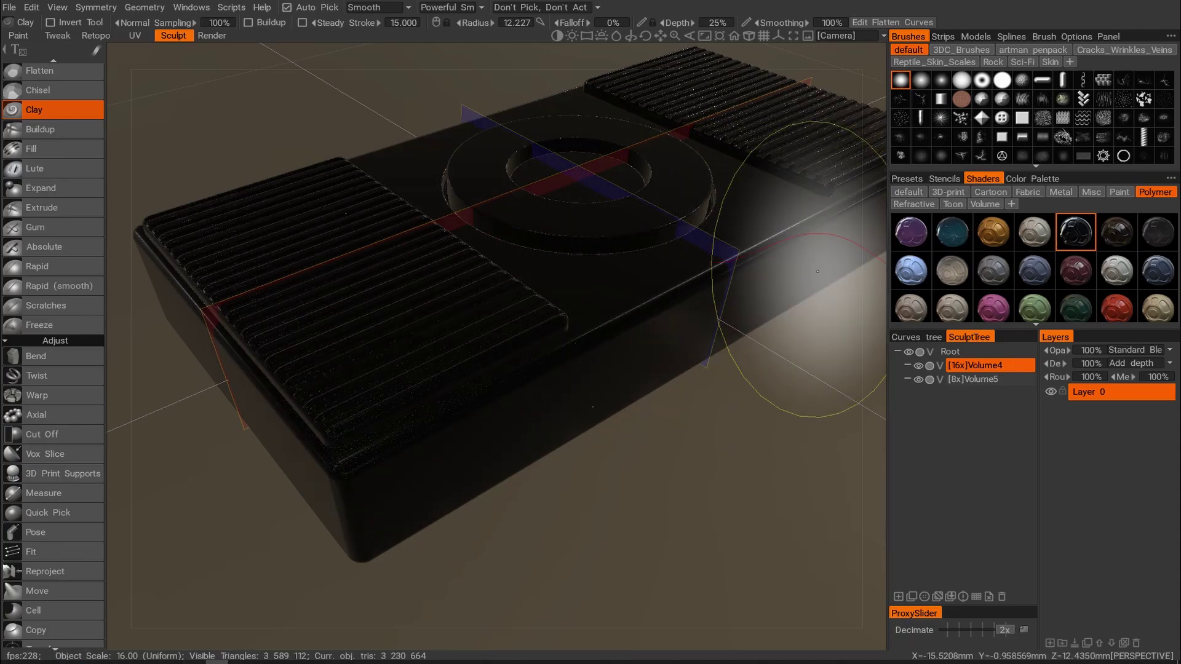
left_click(1161, 236)
left_click_drag(699, 330, 676, 235, "alt")
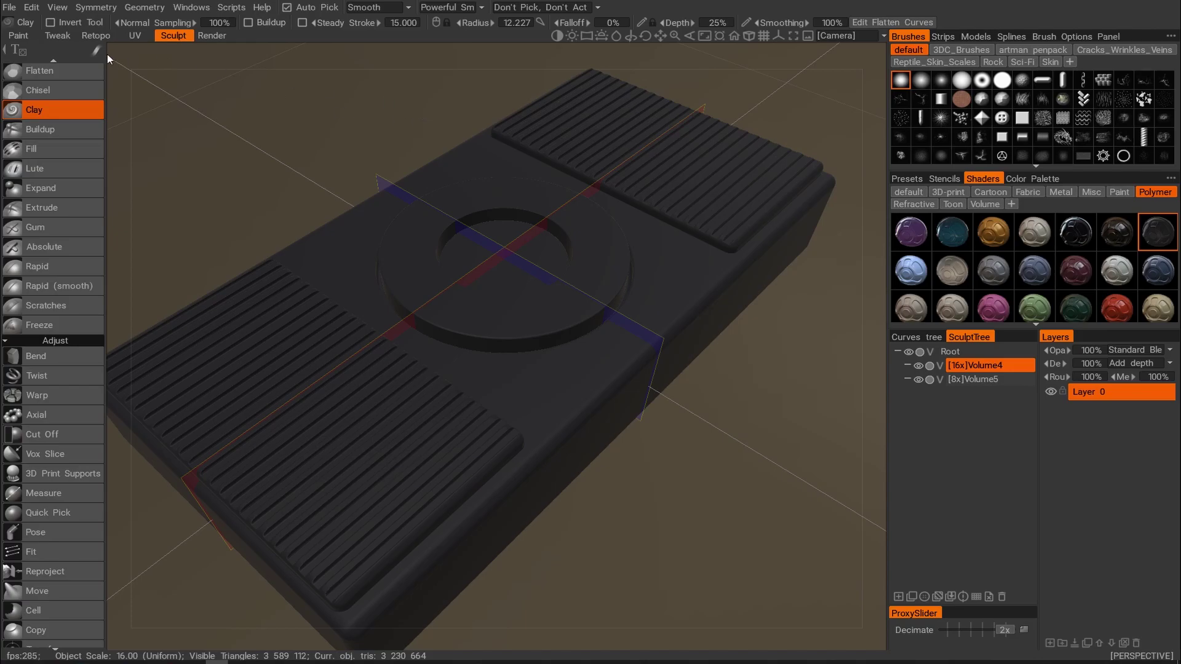
Switch to the Render room, apply the dark green Polymer shader and frame the model from a low corner angle.
left_click(206, 35)
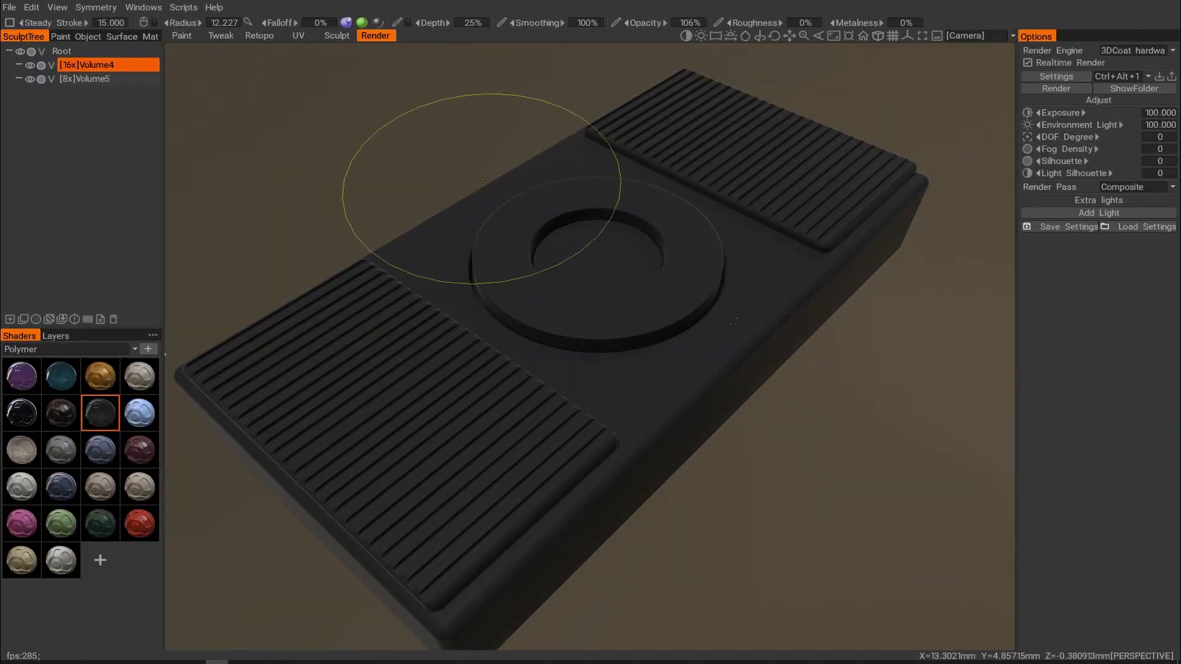
left_click_drag(323, 287, 365, 216, "alt")
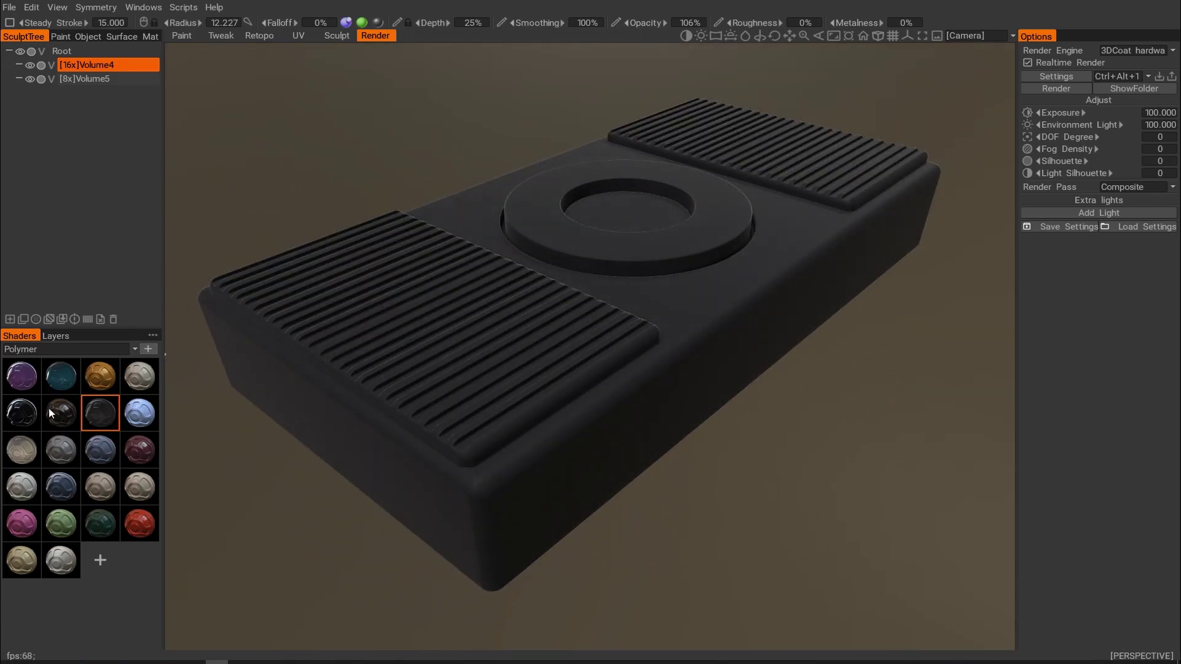
left_click(98, 529)
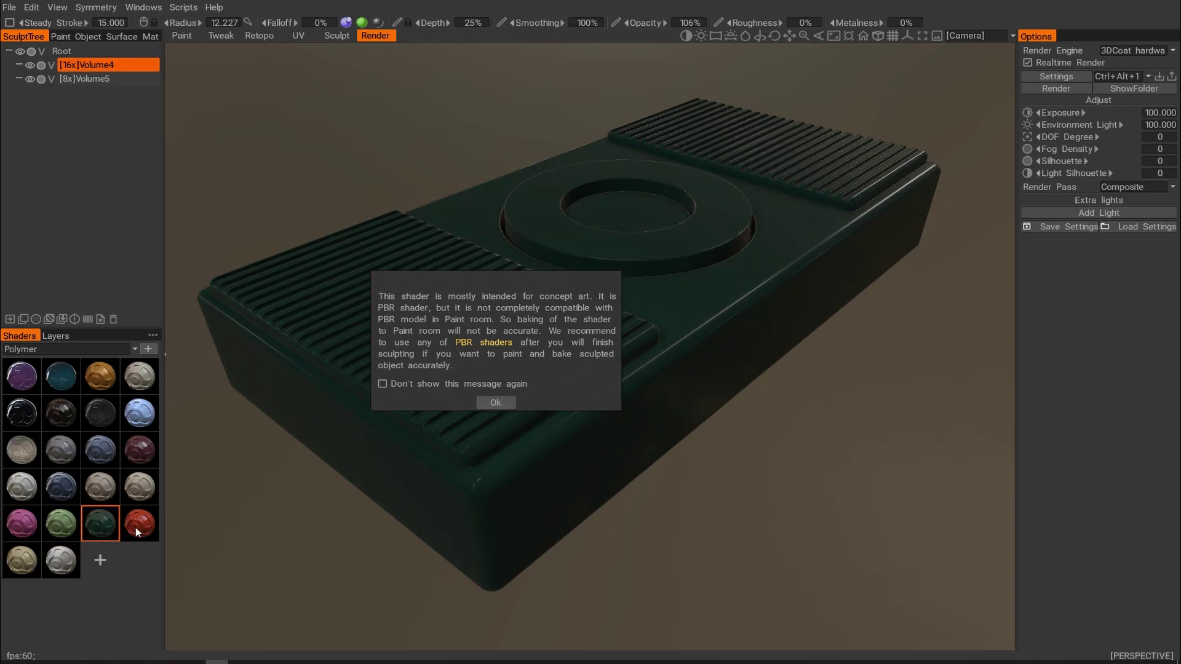
left_click(504, 401)
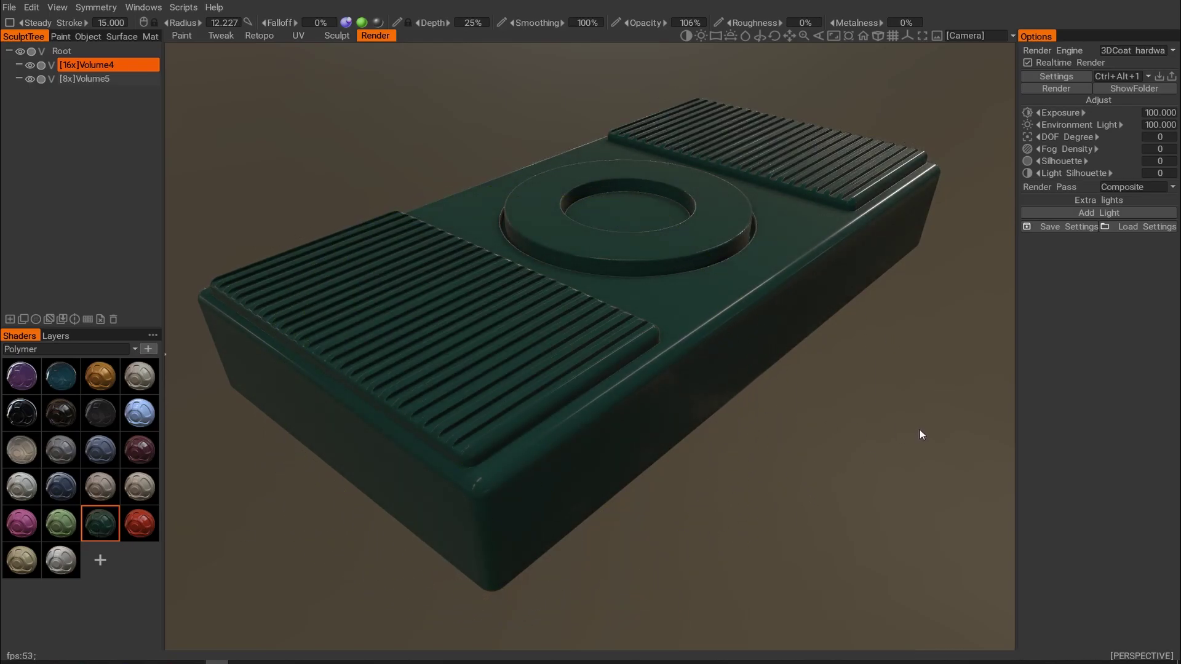
left_click_drag(889, 365, 859, 339, "alt")
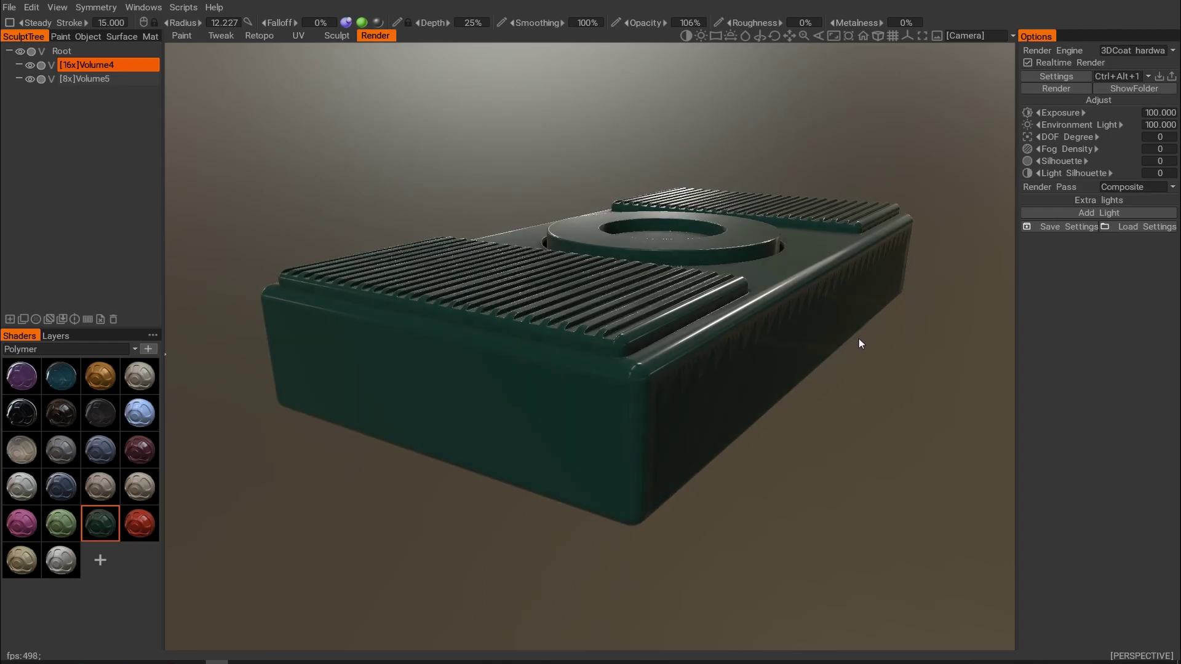
Render the current view to a PNG named asdasdasdasd on the Desktop and exit the render.
left_click(1054, 90)
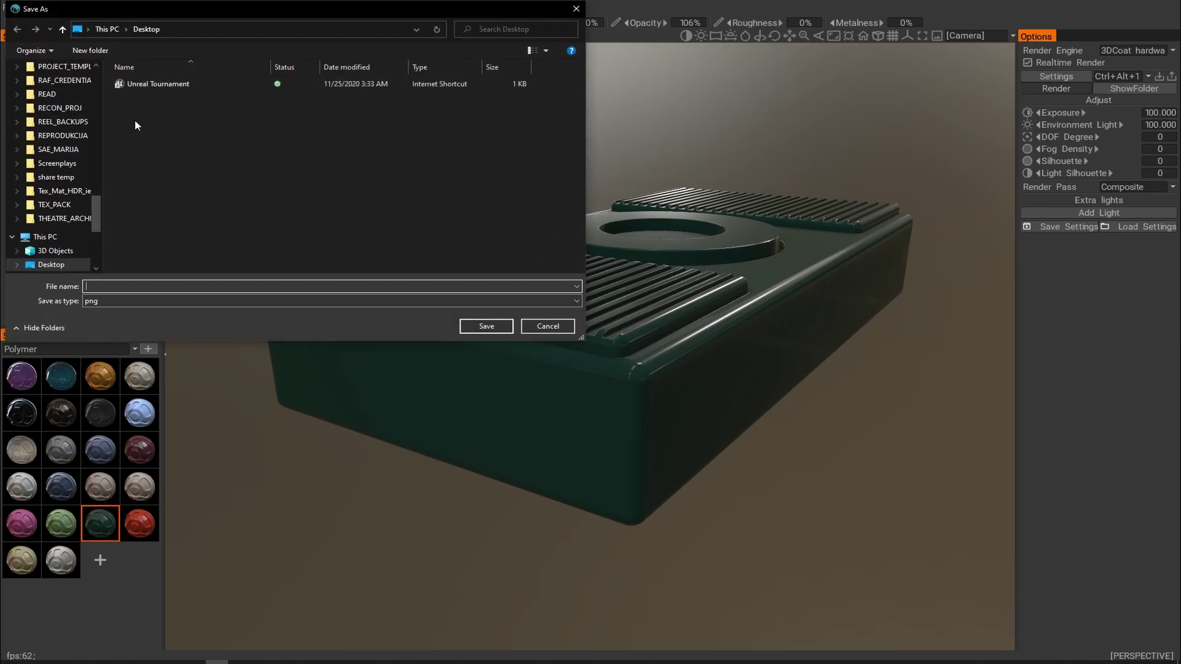
type("asdasdasdasd")
left_click(486, 326)
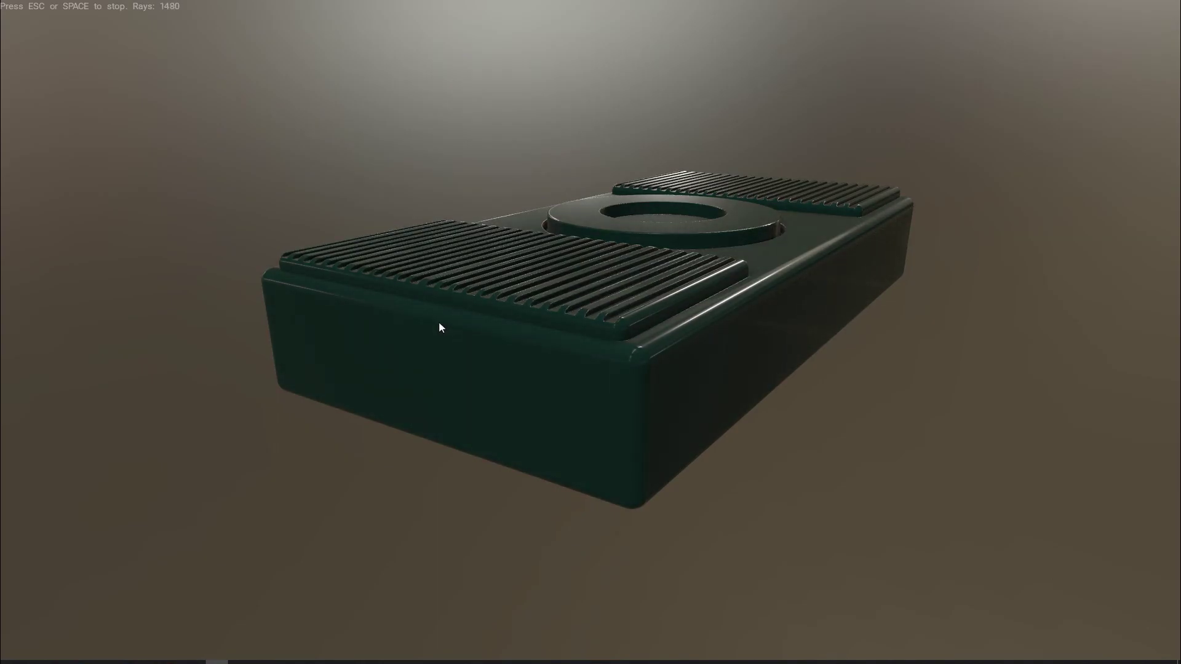
key("Escape")
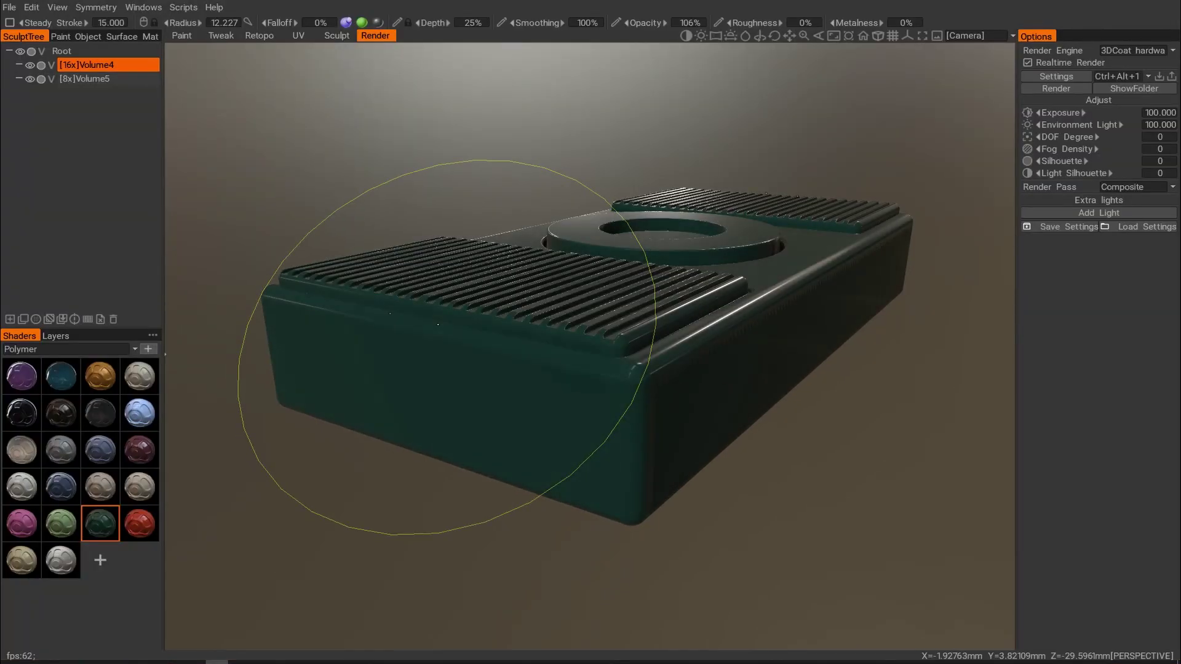
Set the render size to 5760 x 3441 and enable Store Alpha Channel in the render settings.
left_click(1056, 76)
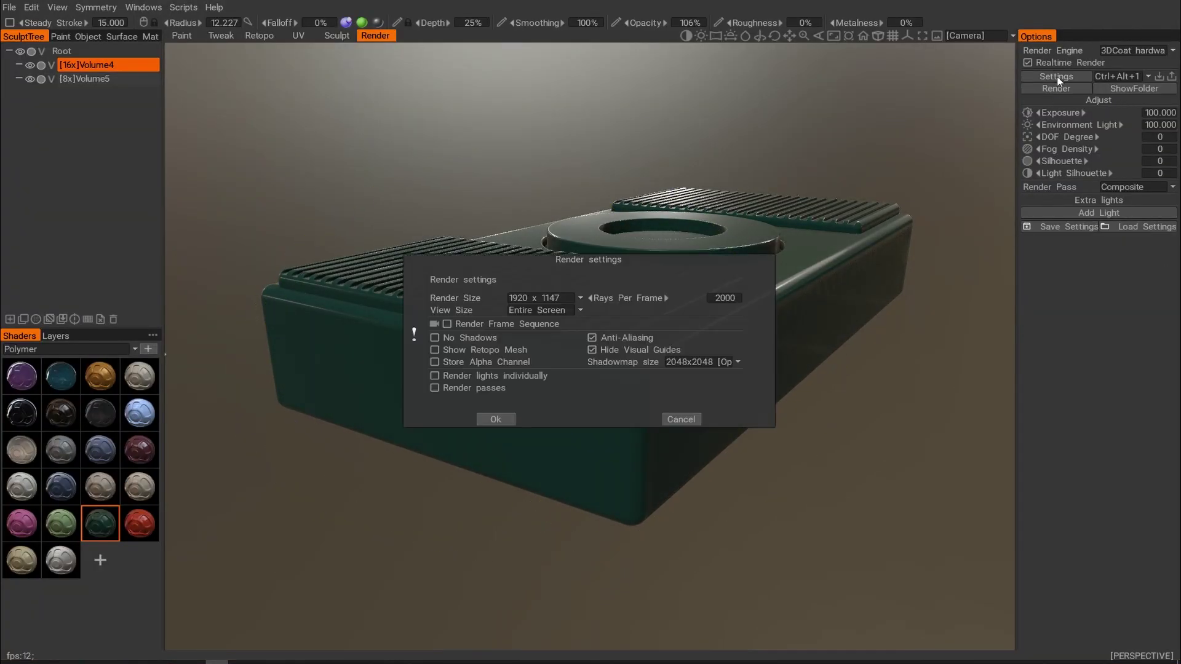
left_click(581, 298)
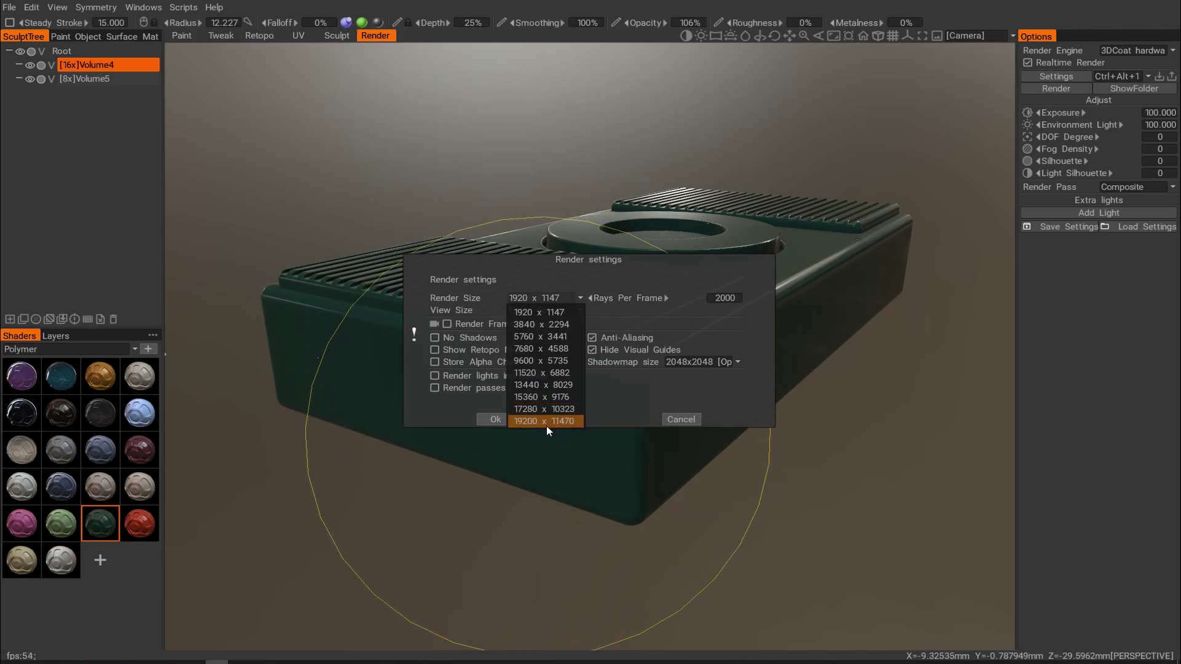
left_click(551, 337)
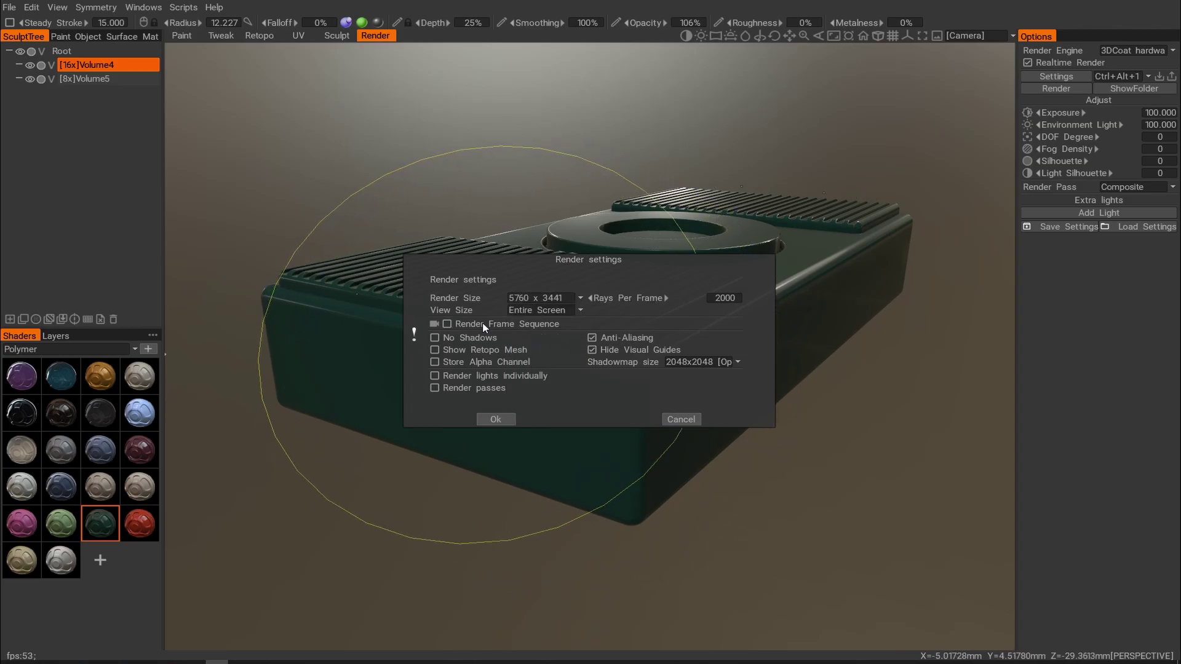
left_click(434, 362)
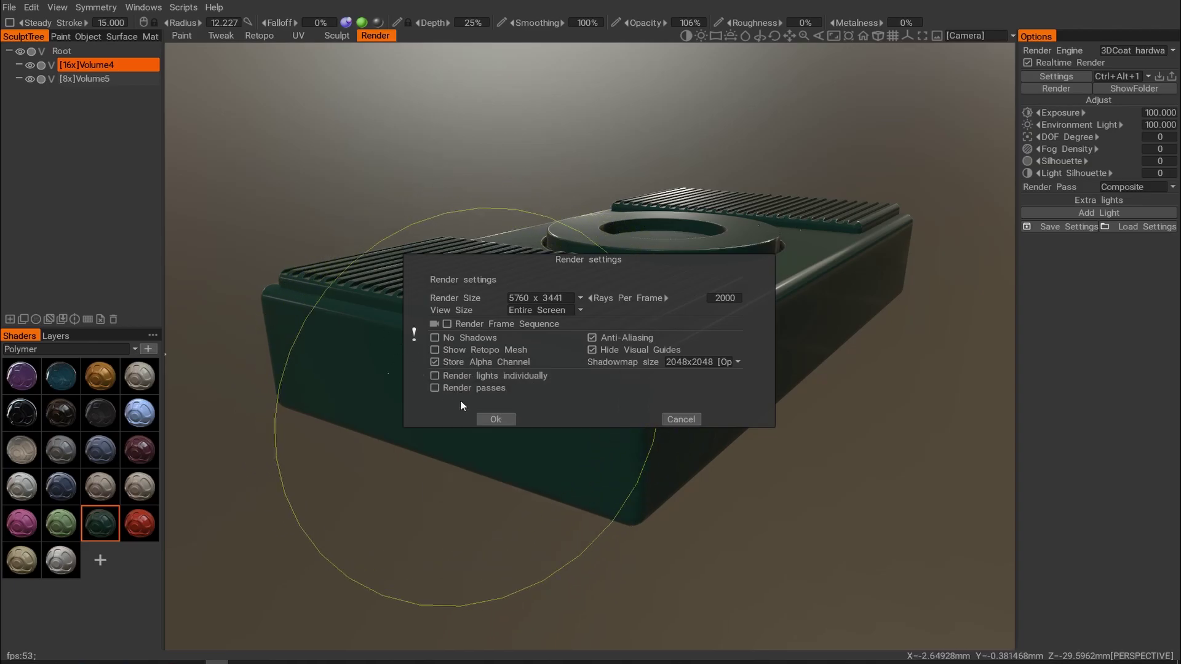
left_click(496, 420)
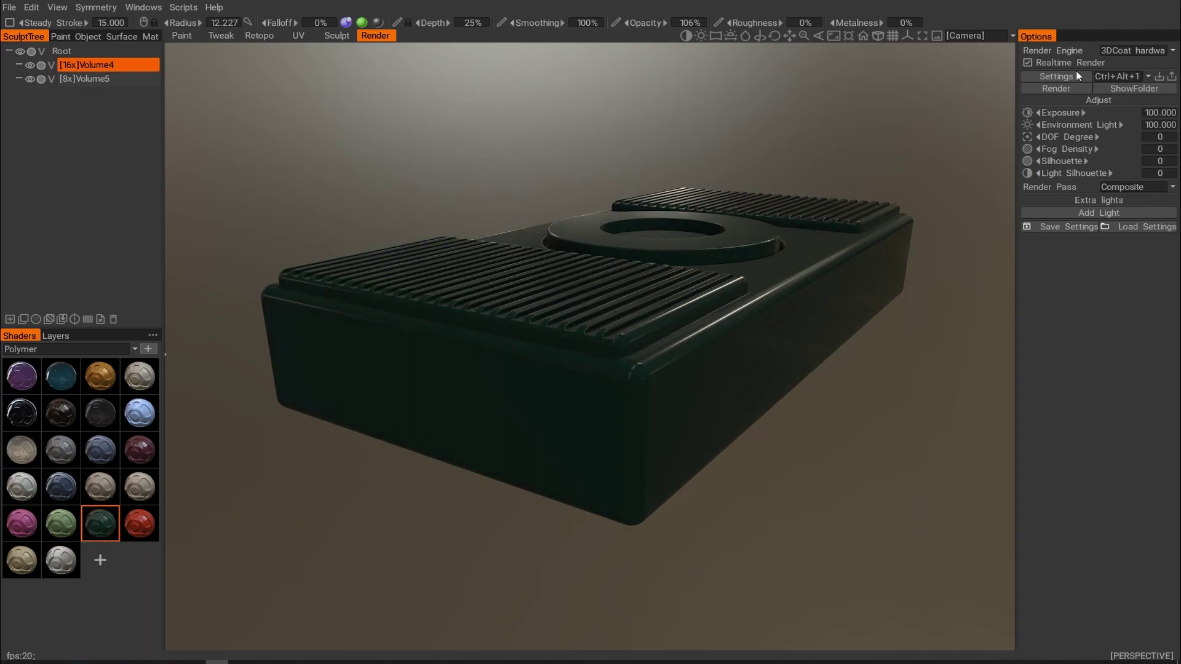
Render the view with the new settings to a PNG named BIG on the Desktop.
left_click(1056, 89)
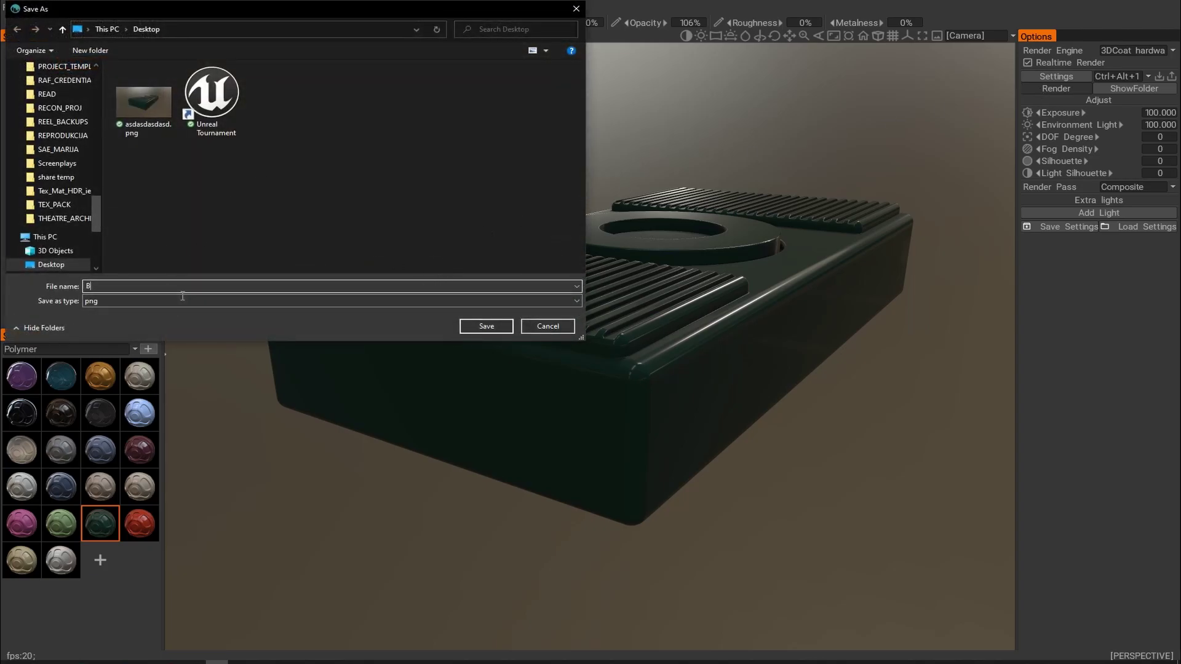
type("BIG")
key("Return")
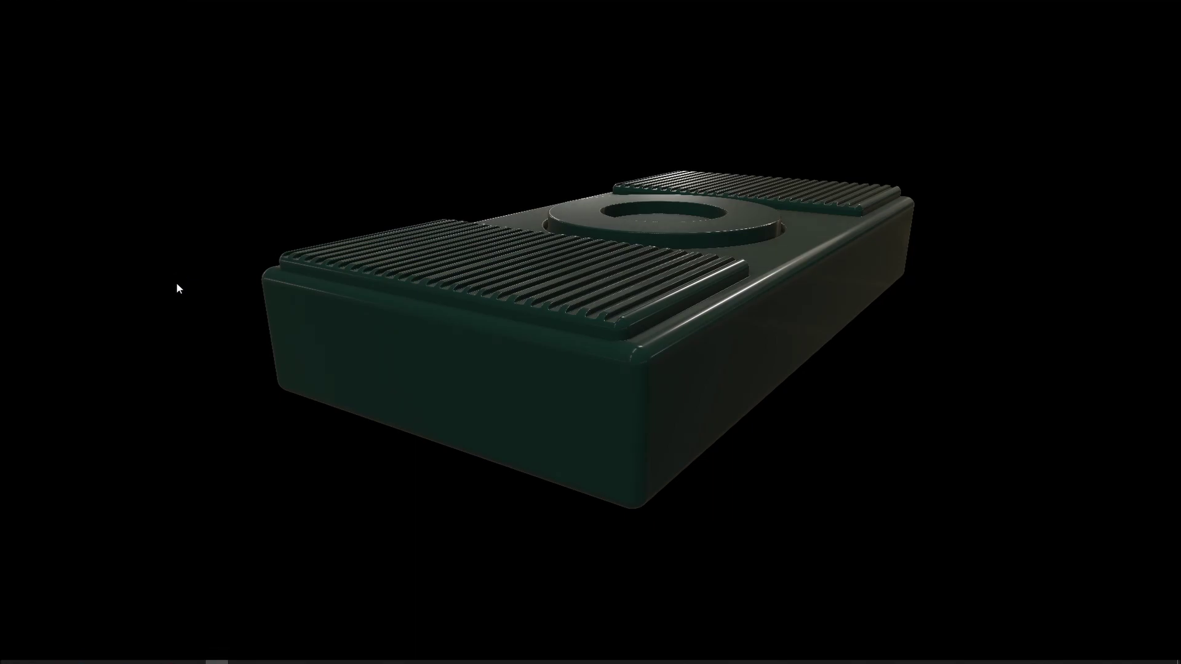
key("Escape")
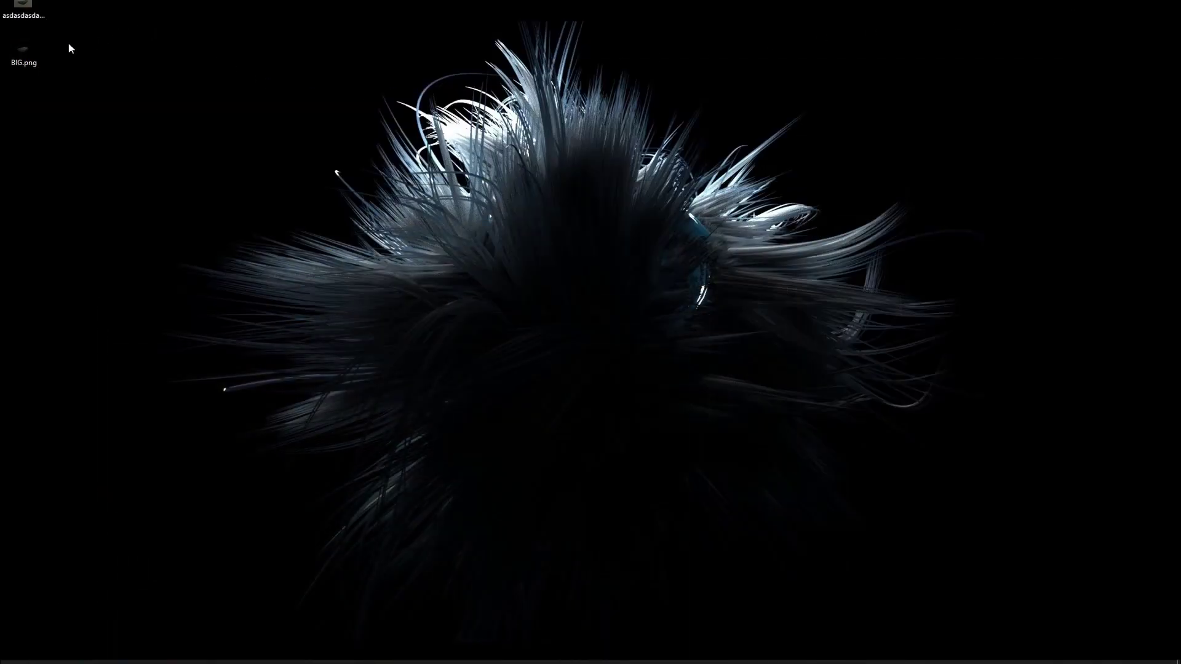
Open BIG.png from the Desktop in the photo viewer and show its file info.
double_click(23, 50)
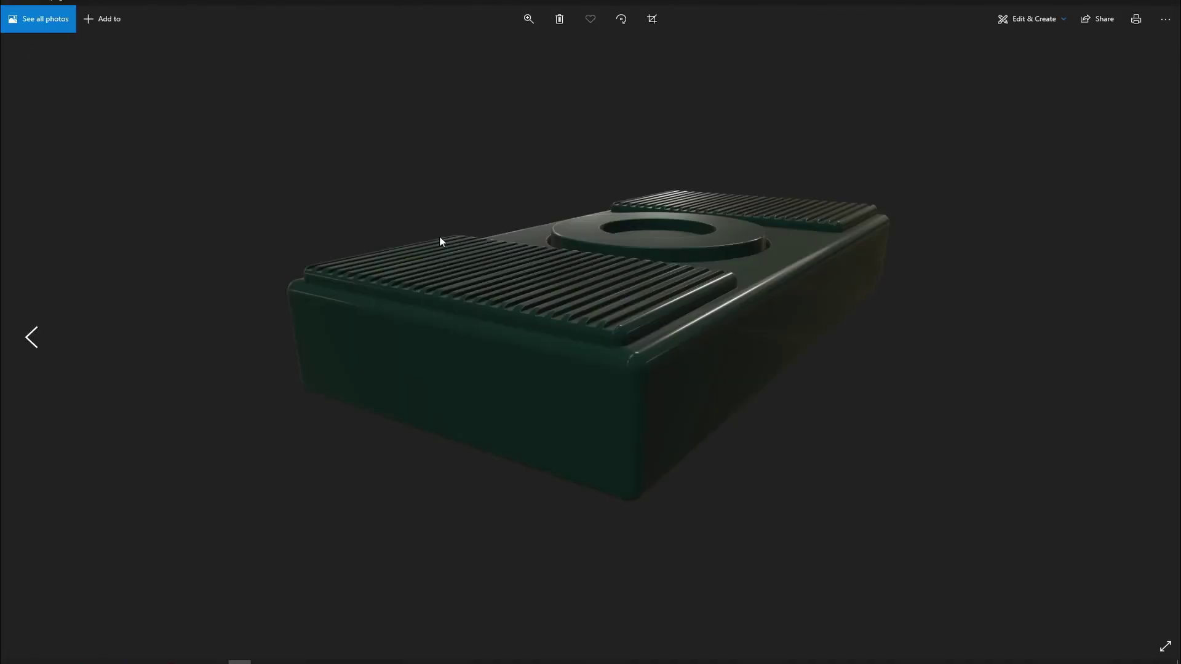
right_click(631, 218)
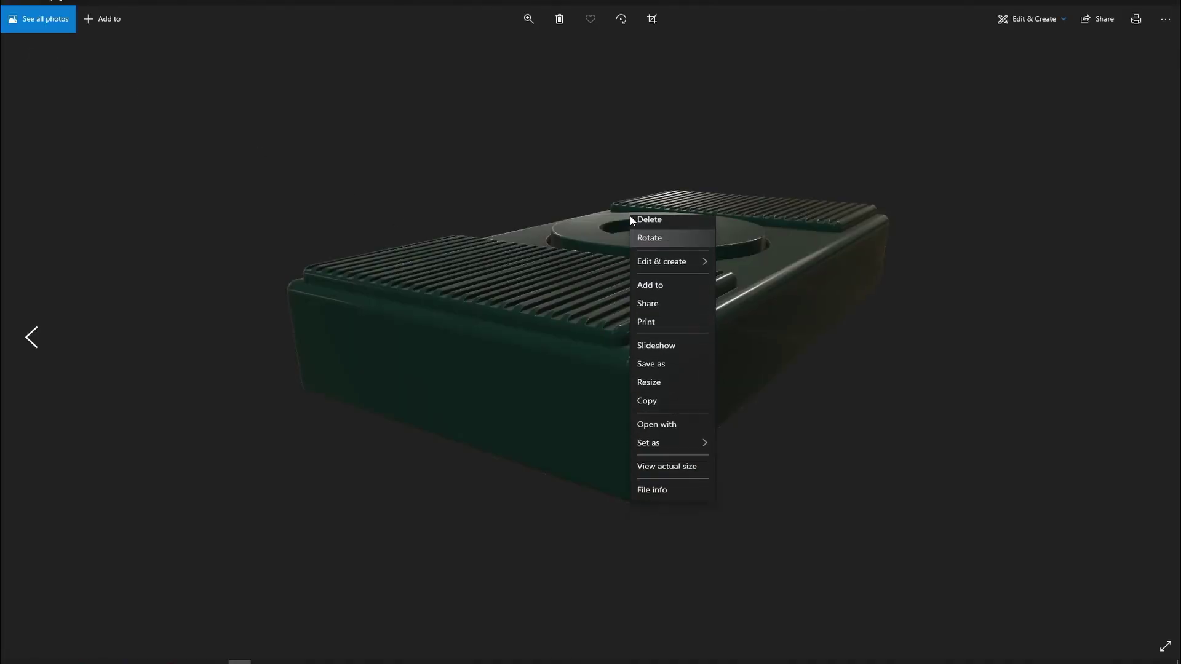
left_click(684, 492)
Examine the grooves and edges of the rendered image at high magnification, zoom back out and close the photo viewer.
left_click_drag(694, 209, 564, 428)
left_click_drag(1070, 227, 767, 273)
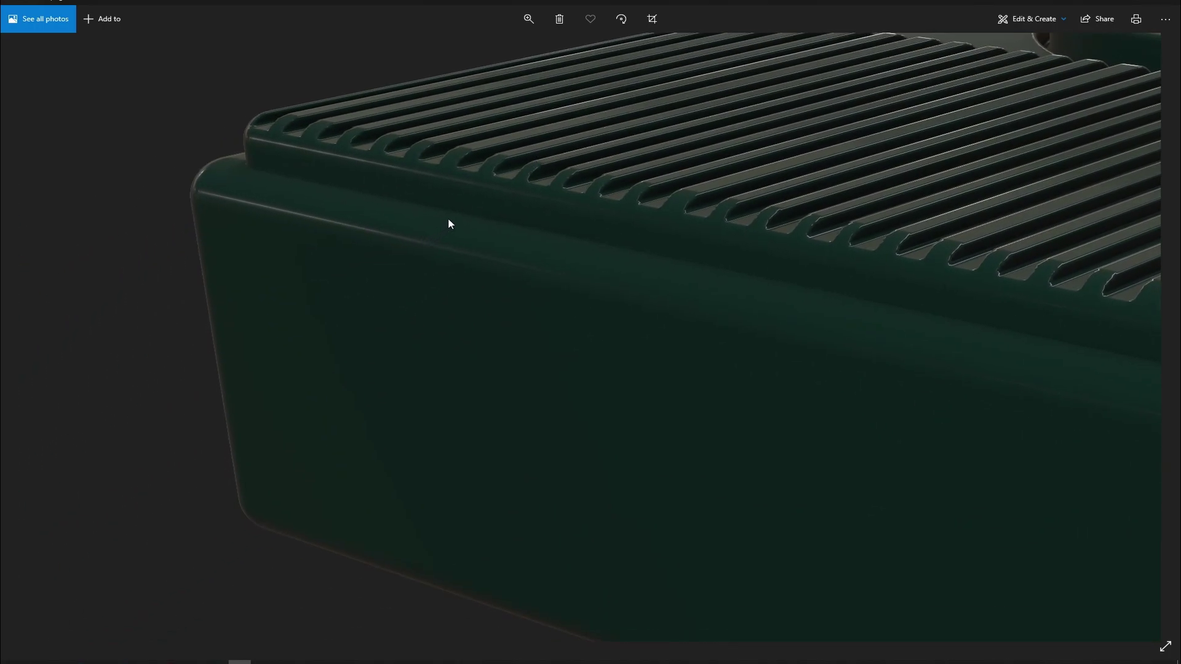
left_click(527, 20)
left_click_drag(493, 48, 613, 57)
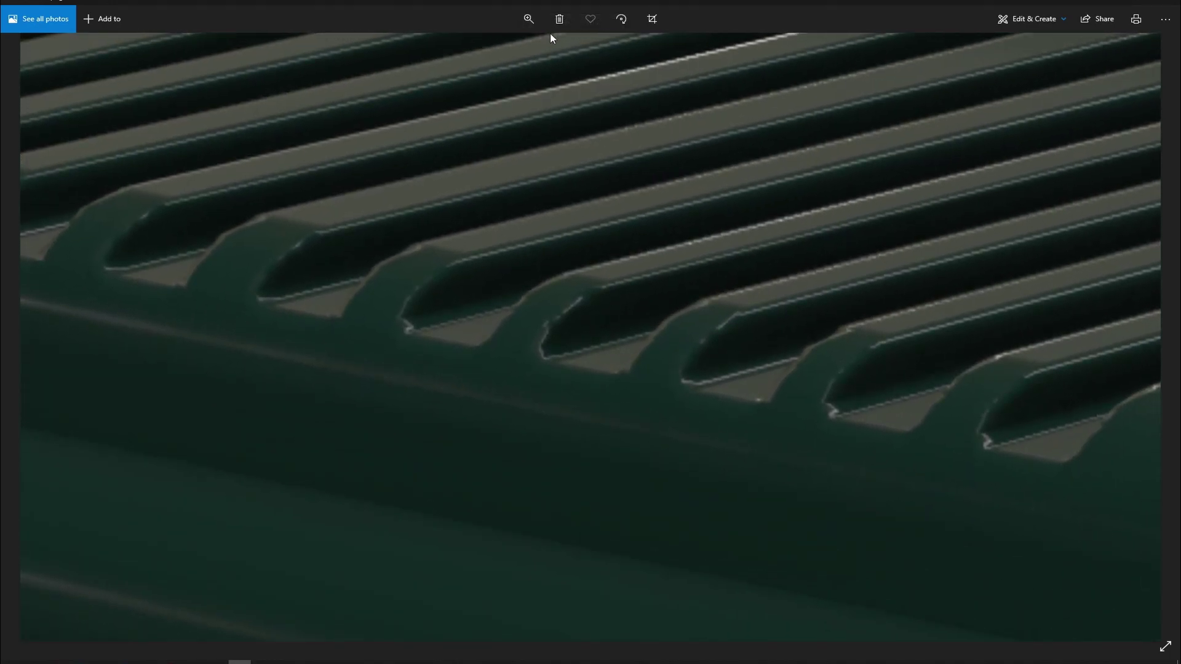
left_click(528, 19)
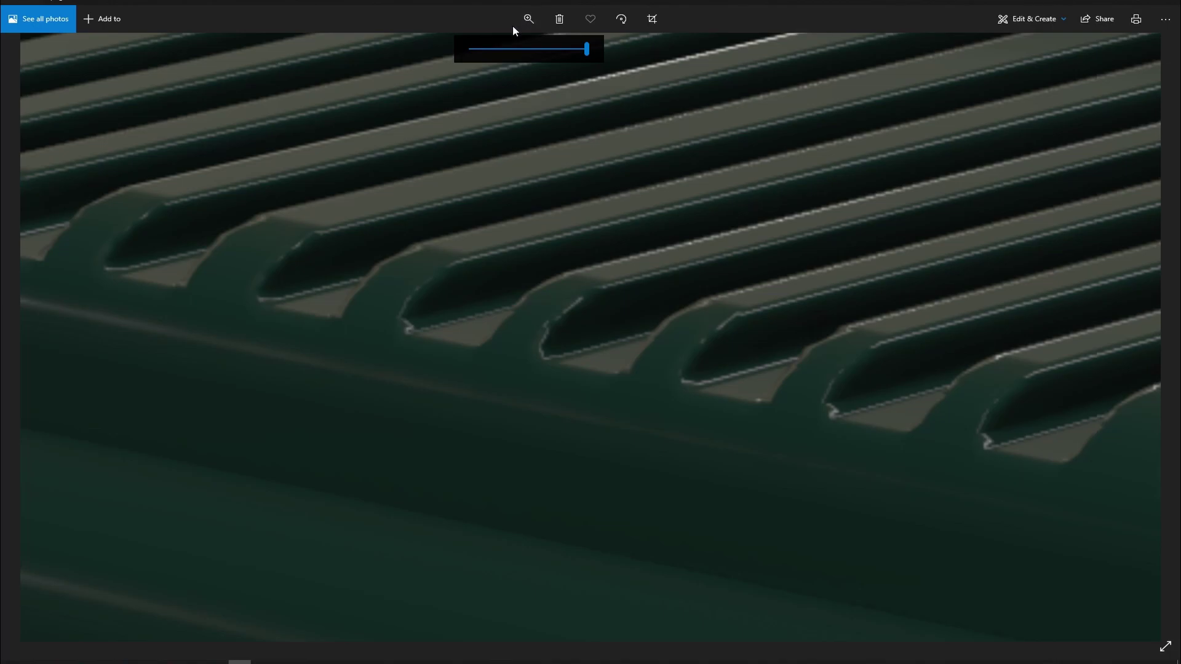
left_click_drag(584, 48, 474, 50)
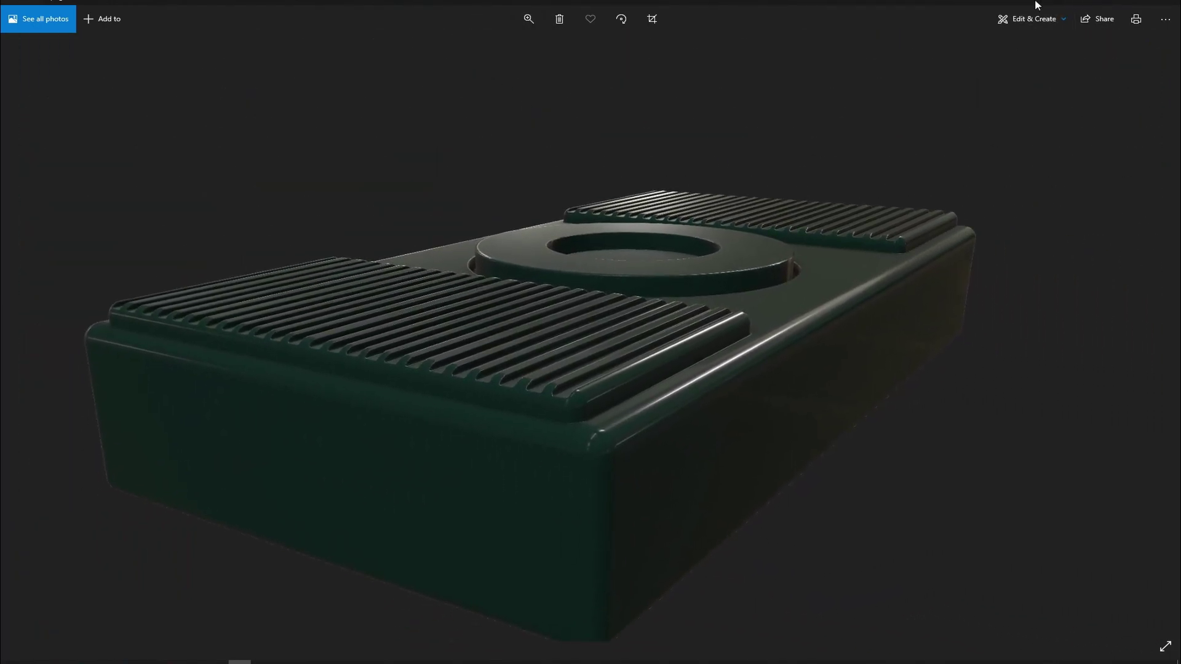
left_click(527, 19)
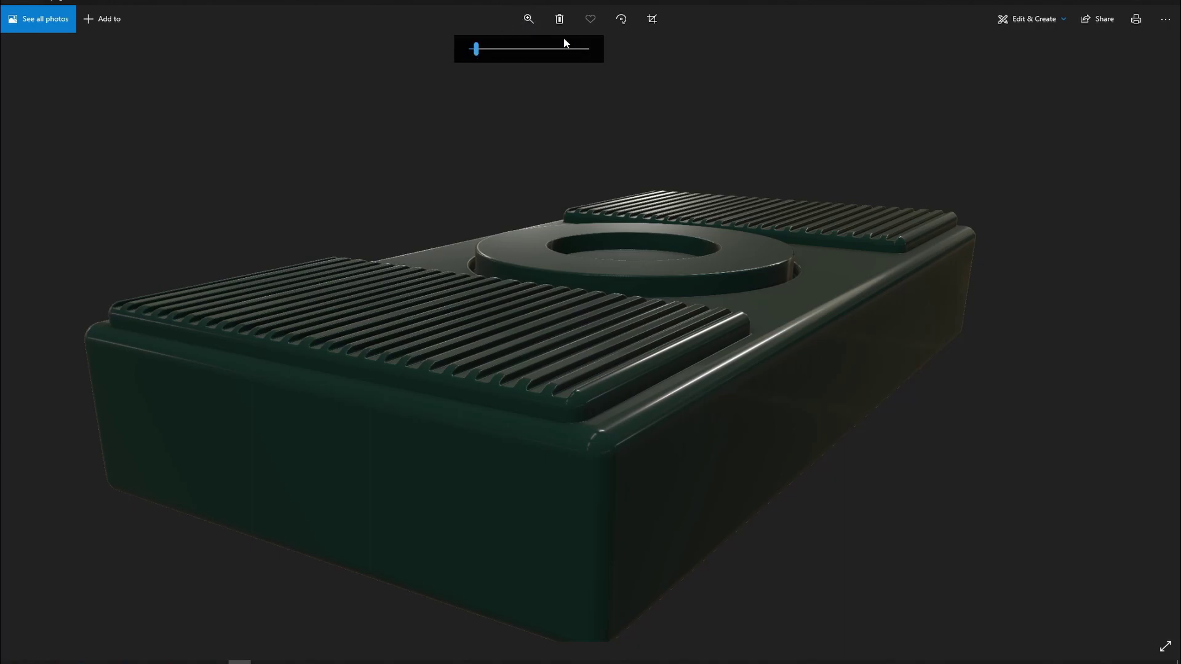
left_click(1168, 2)
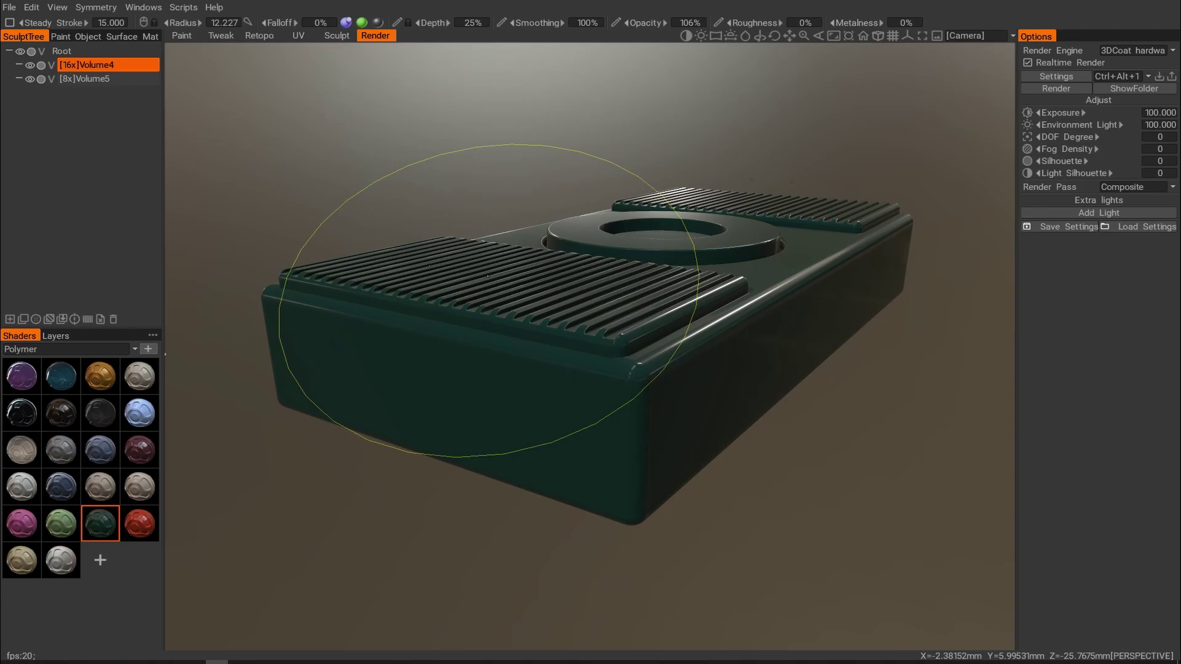
Return to the Sculpt room and show the whole green model from above at an angle.
mouse_move(537, 267)
left_mouse_down("alt")
mouse_move(538, 314)
mouse_move(502, 293)
mouse_move(514, 279)
left_mouse_up("alt")
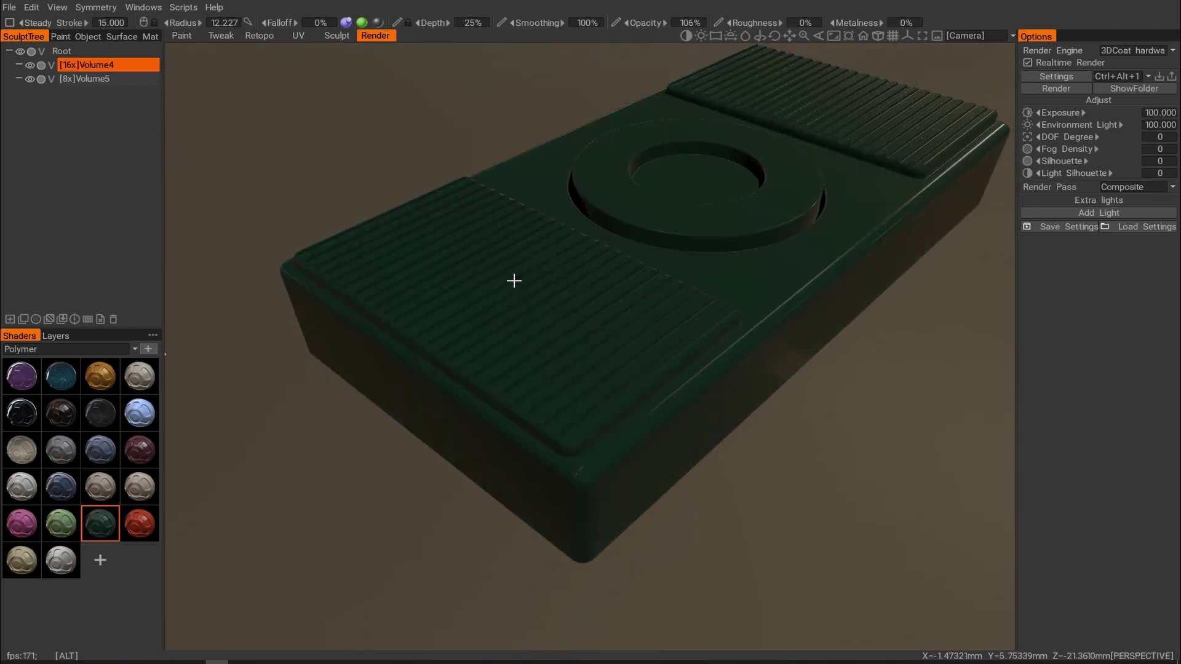
middle_click_drag(514, 279, 469, 335, "alt")
left_click(330, 36)
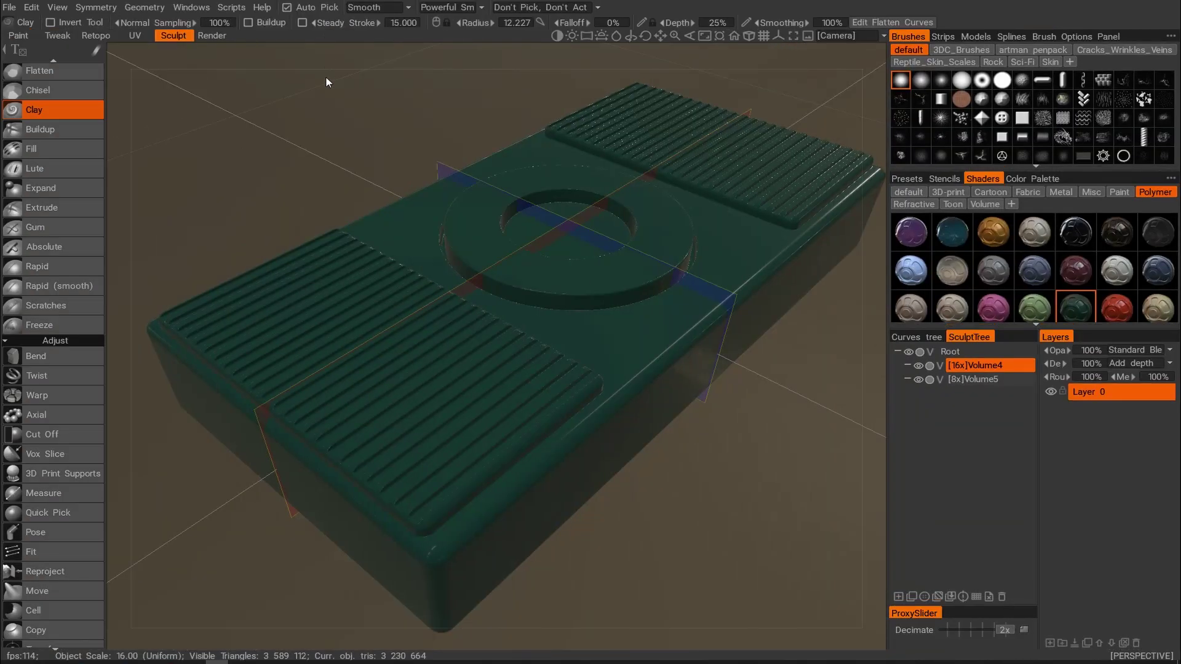
left_click_drag(493, 176, 465, 174, "alt")
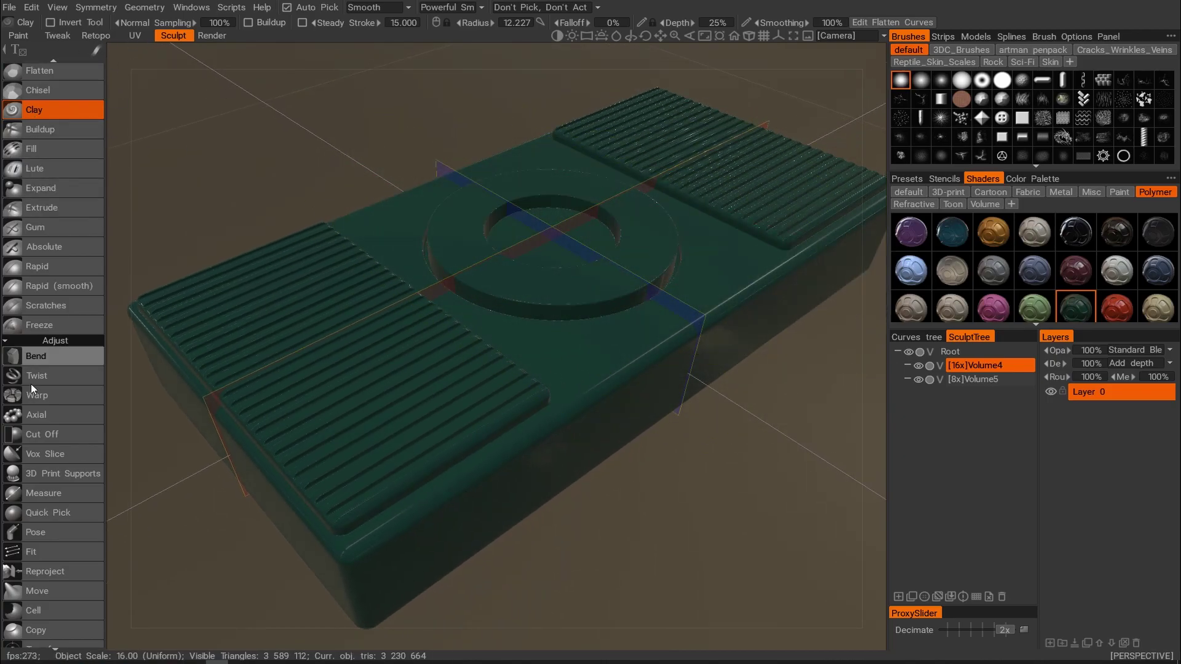
Start a sphere primitive at the slab's centre and turn off symmetry.
scroll(46, 393, "down", 5)
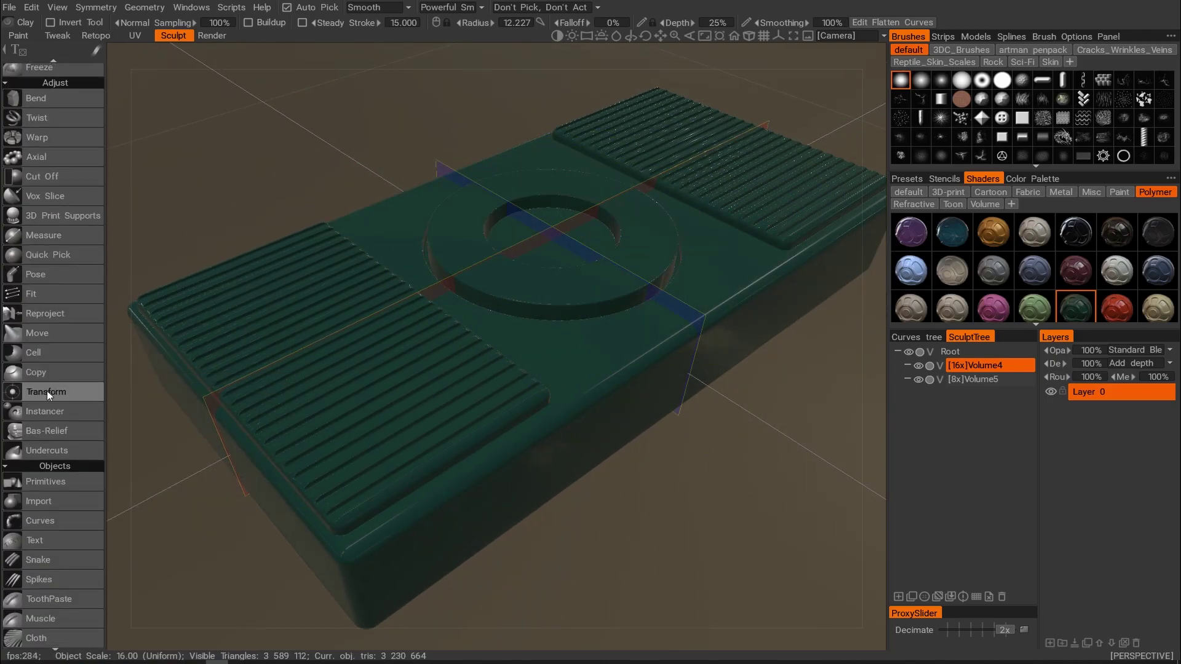
left_click(49, 483)
left_click(16, 41)
left_click_drag(417, 176, 557, 228, "alt")
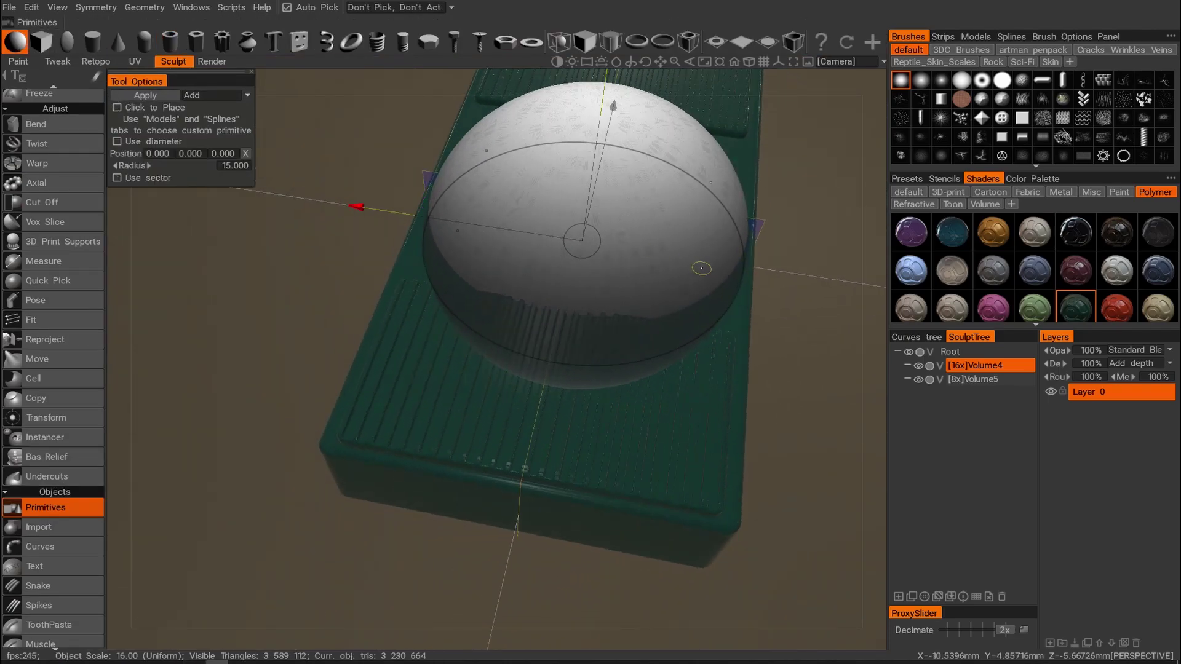
key("s")
left_click(297, 177)
left_click(297, 202)
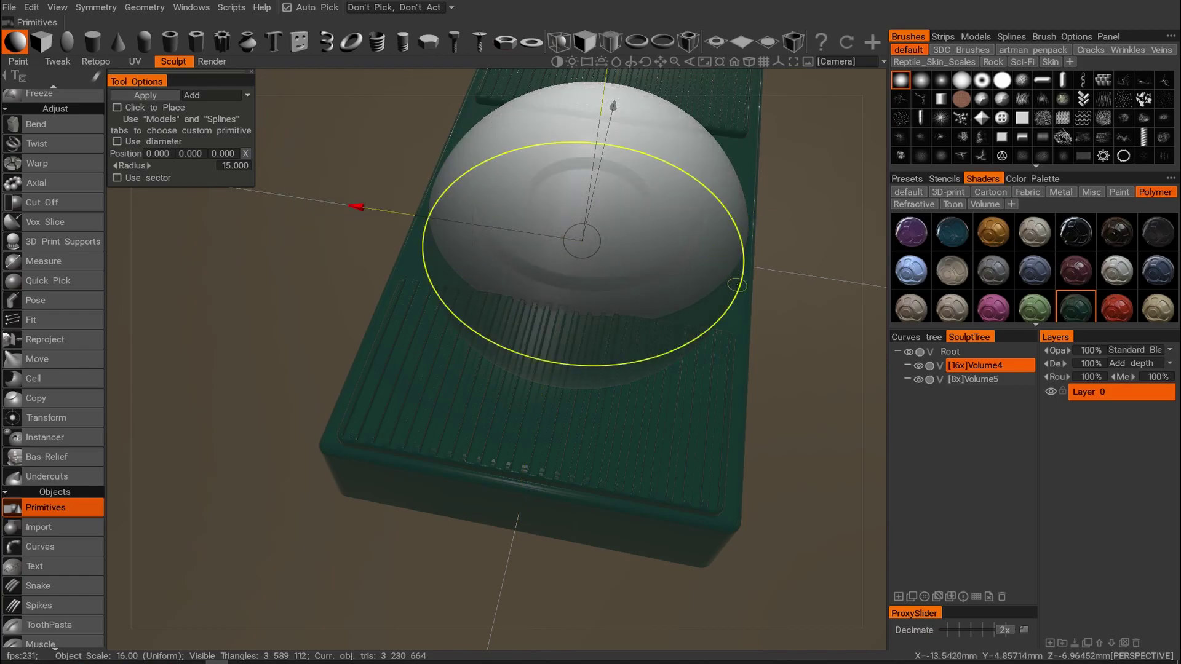
Shrink the sphere to a radius of about 4.86 and raise it to about Y 6.12 above the ring's hole.
left_click_drag(735, 289, 647, 274)
left_click_drag(294, 183, 372, 210, "alt")
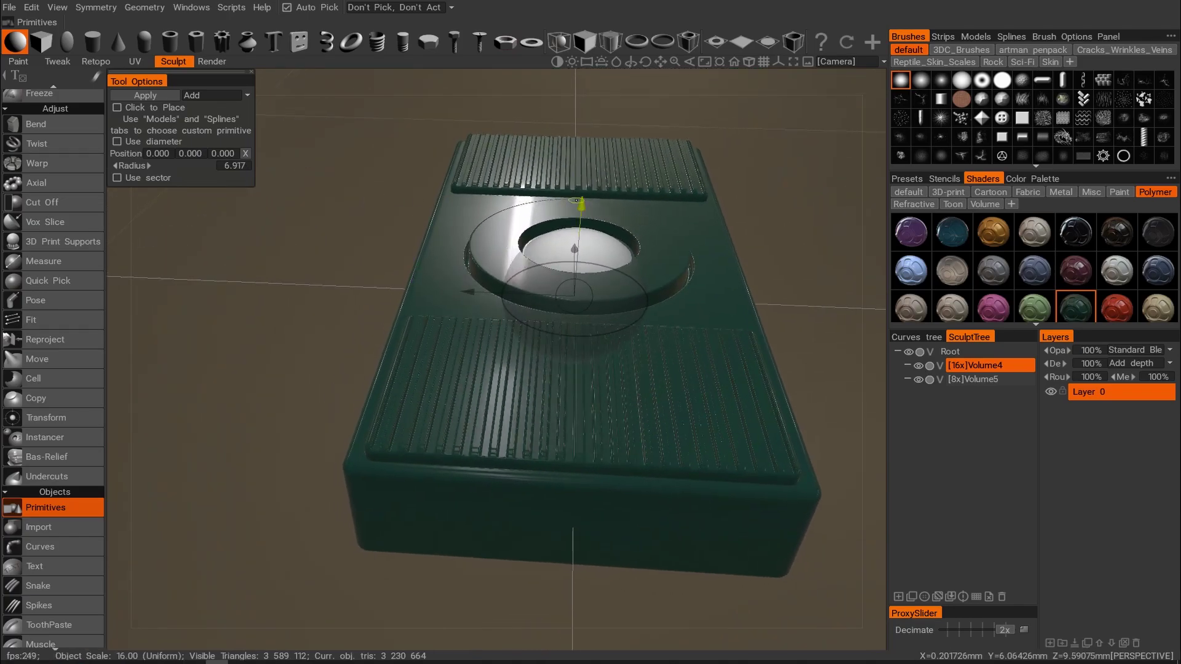
left_click_drag(582, 208, 582, 148)
left_click_drag(582, 147, 618, 227, "alt")
left_click_drag(594, 128, 567, 212)
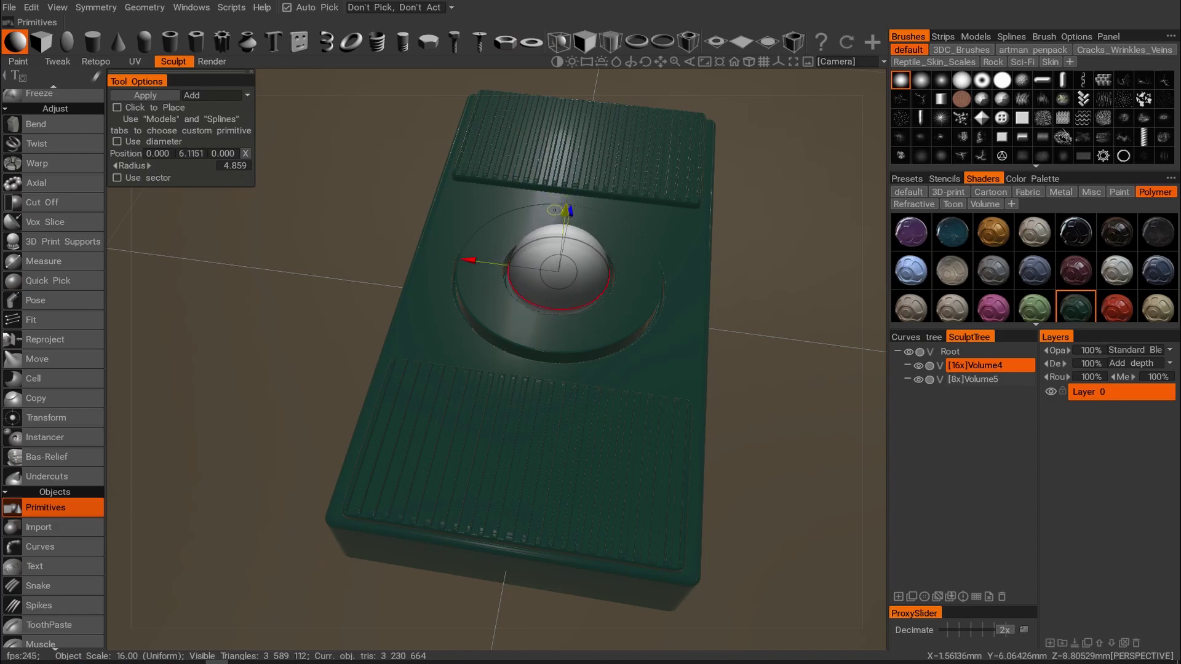
Subtract the sphere from the slab to carve a bowl inside the ring's hole.
left_click(214, 95)
left_click(223, 119)
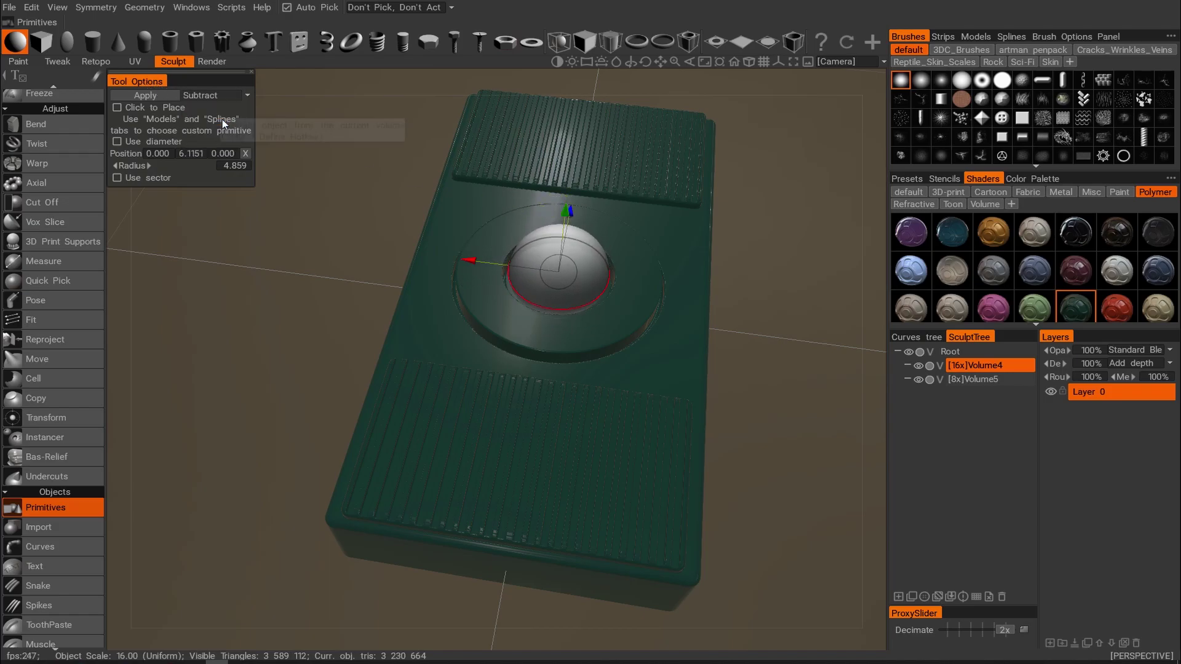
left_click(157, 95)
left_click_drag(756, 283, 672, 269, "alt")
right_click_drag(672, 269, 601, 278, "alt")
middle_click_drag(600, 278, 530, 399, "alt")
left_click_drag(529, 400, 646, 294, "alt")
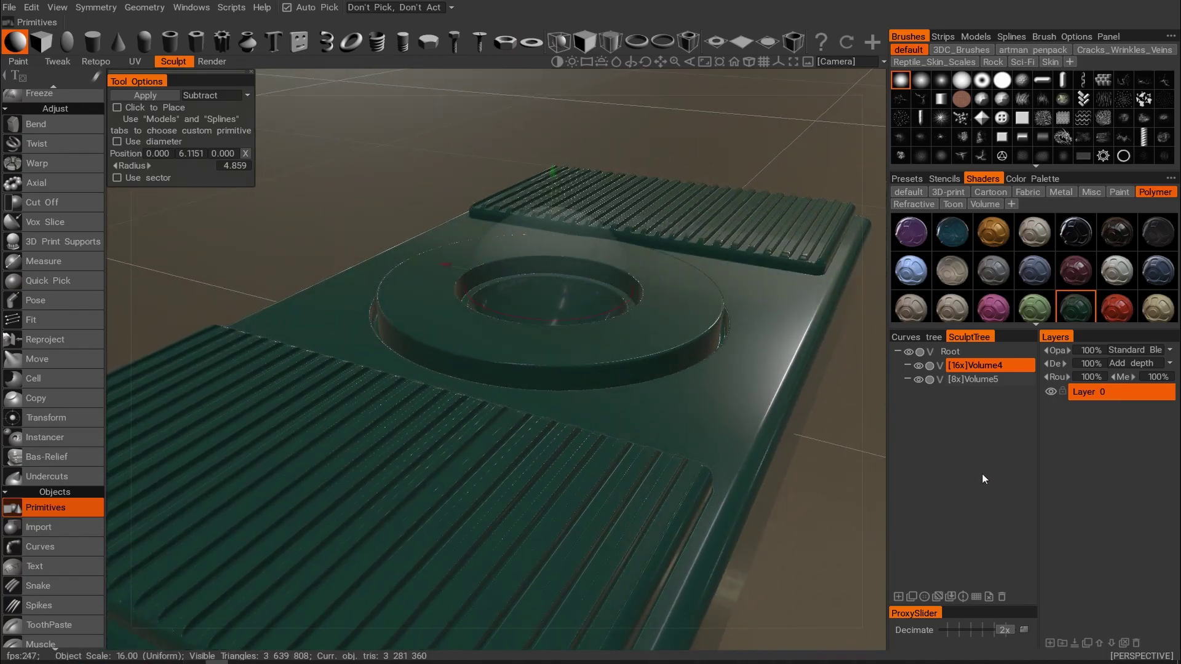
Add a new volume to the sculpt tree and increase its resolution to 16x.
left_click(977, 598)
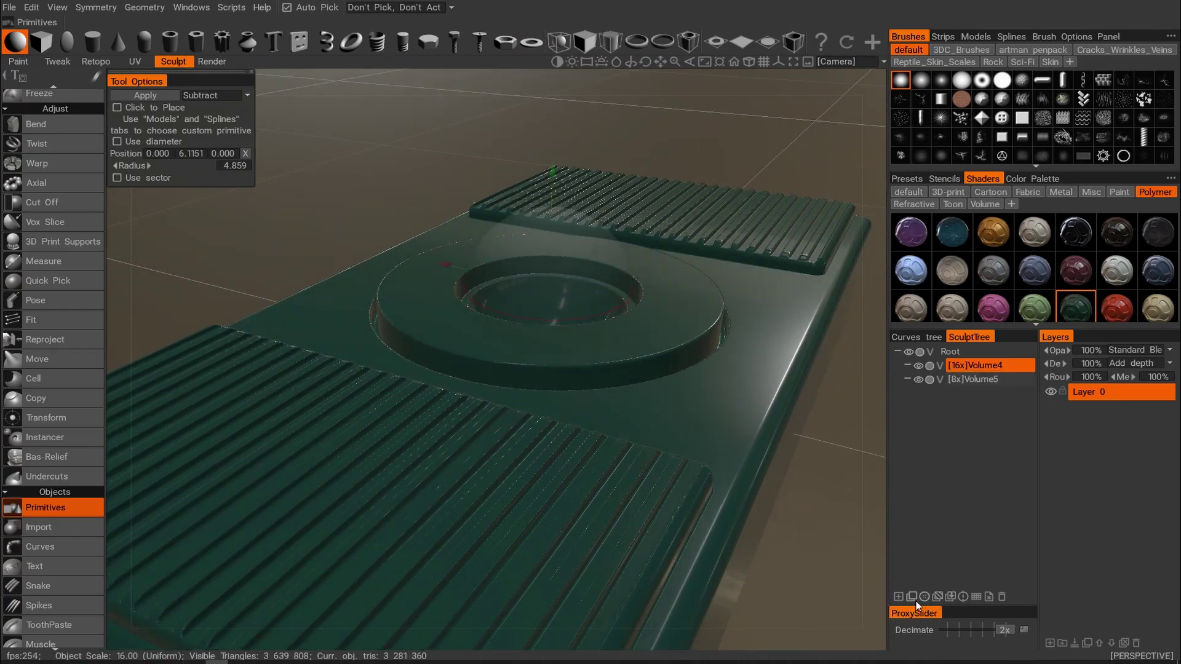
left_click(976, 598)
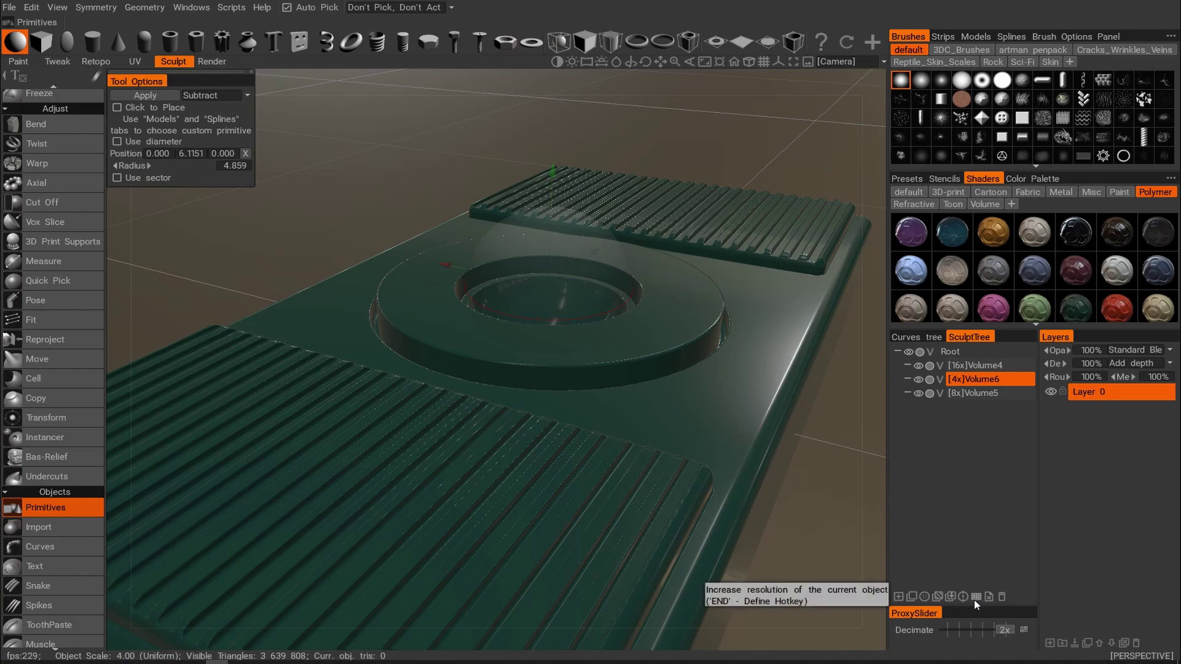
left_click(975, 600)
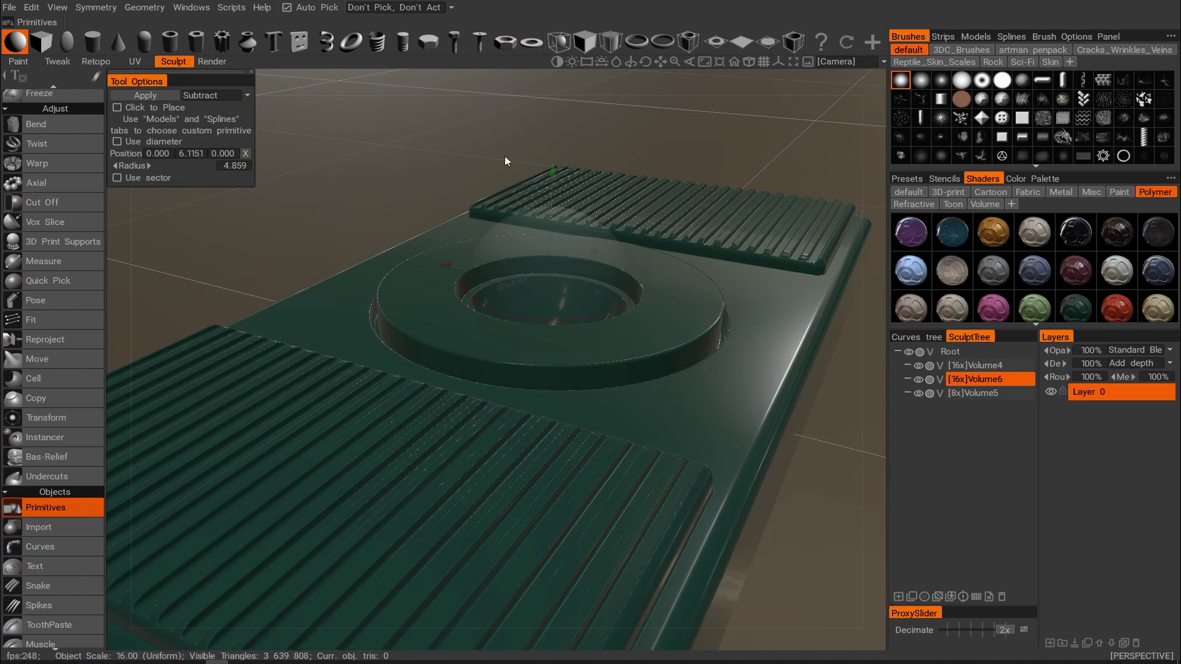
Lower the sphere to about Y 2.40 and add it to the new volume as a dome in the bowl.
left_click_drag(553, 172, 551, 234)
mouse_move(682, 311)
left_mouse_down("alt")
mouse_move(654, 255)
mouse_move(654, 216)
mouse_move(691, 307)
left_mouse_up("alt")
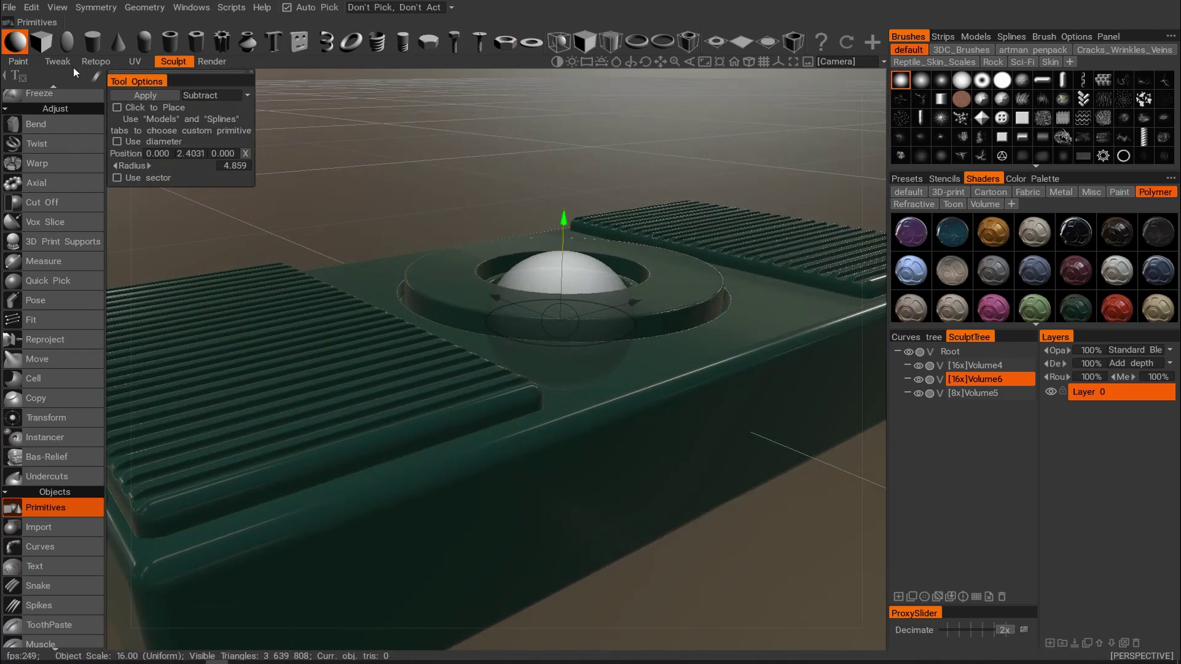
left_click(225, 94)
left_click(213, 108)
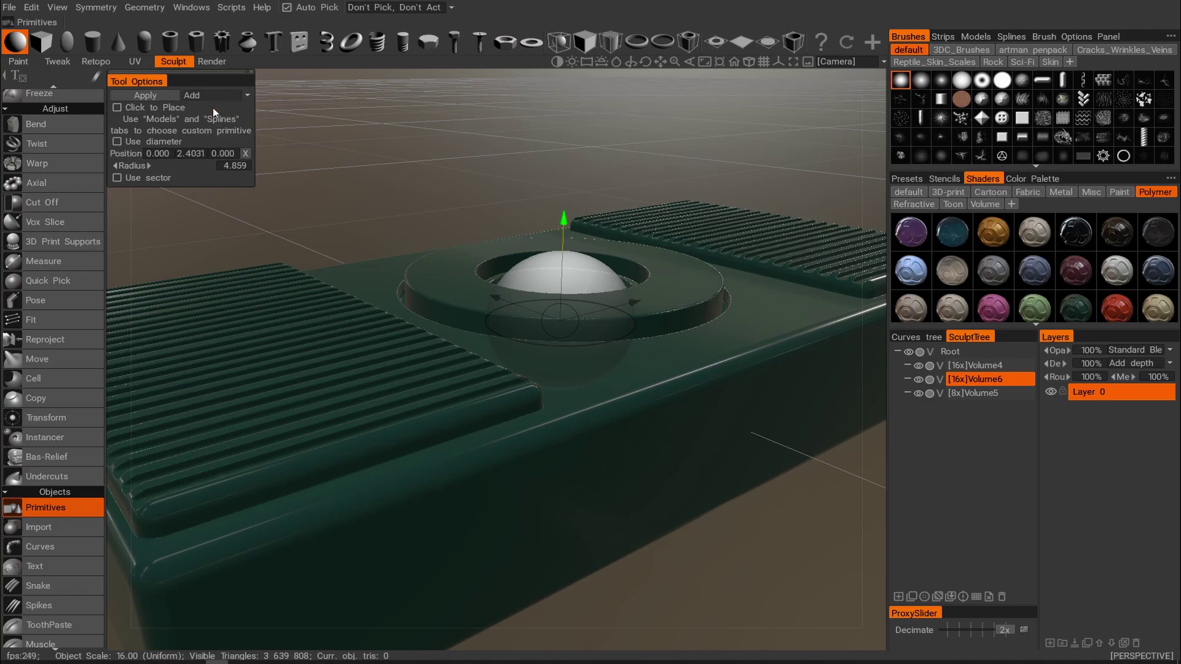
left_click(153, 96)
Try the bright red and the burgundy Polymer shaders on the dome.
left_click(1115, 308)
left_click_drag(707, 231, 664, 314, "alt")
left_click(496, 416)
left_click_drag(497, 416, 692, 313, "alt")
right_click_drag(692, 312, 521, 263, "alt")
left_click_drag(522, 262, 496, 304, "alt")
scroll(497, 304, "up", 8)
left_click_drag(583, 323, 501, 268, "alt")
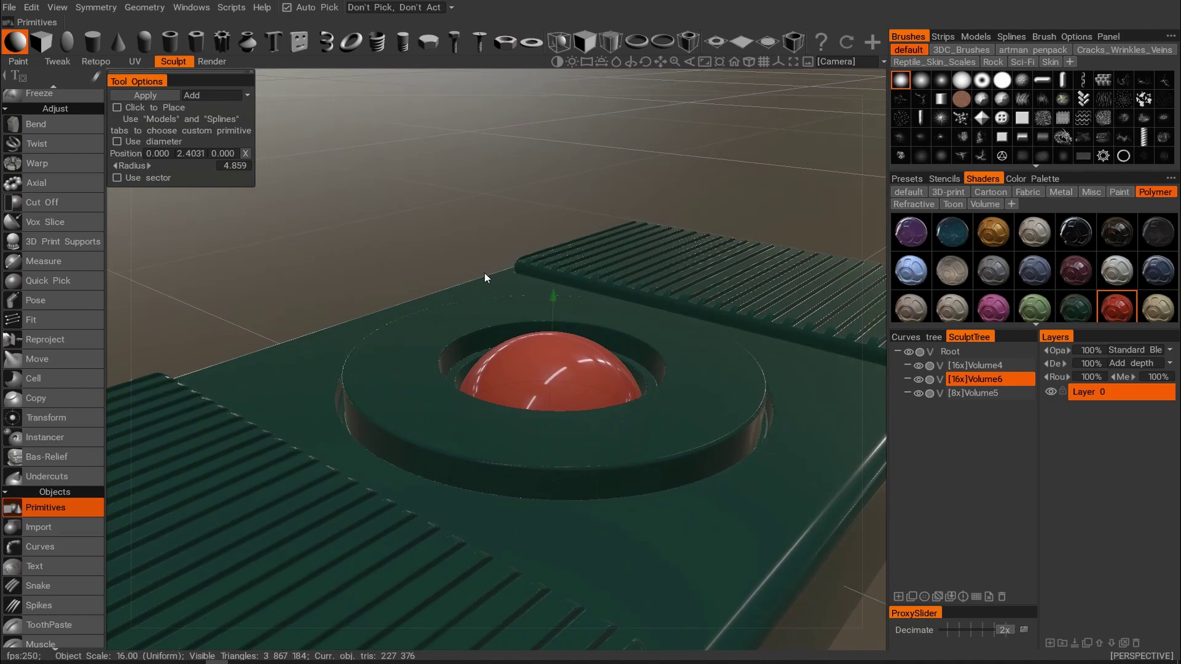
left_click(1083, 311)
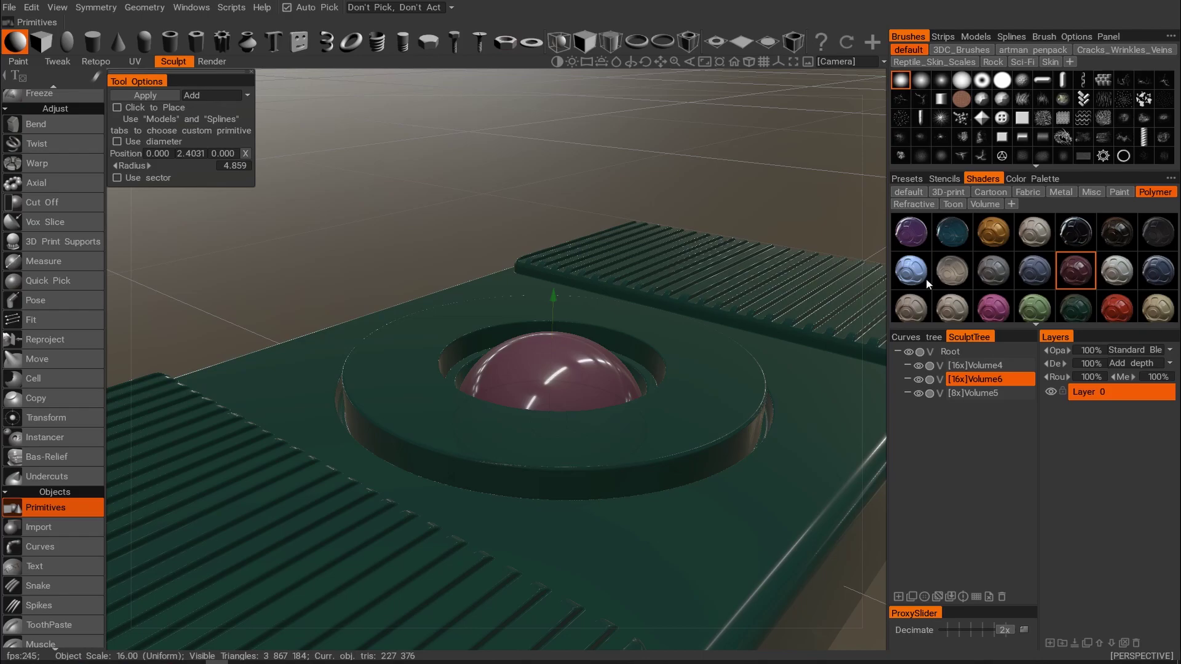
Try the clear and the dark green Refractive shaders on the dome.
left_click(913, 205)
left_click(913, 233)
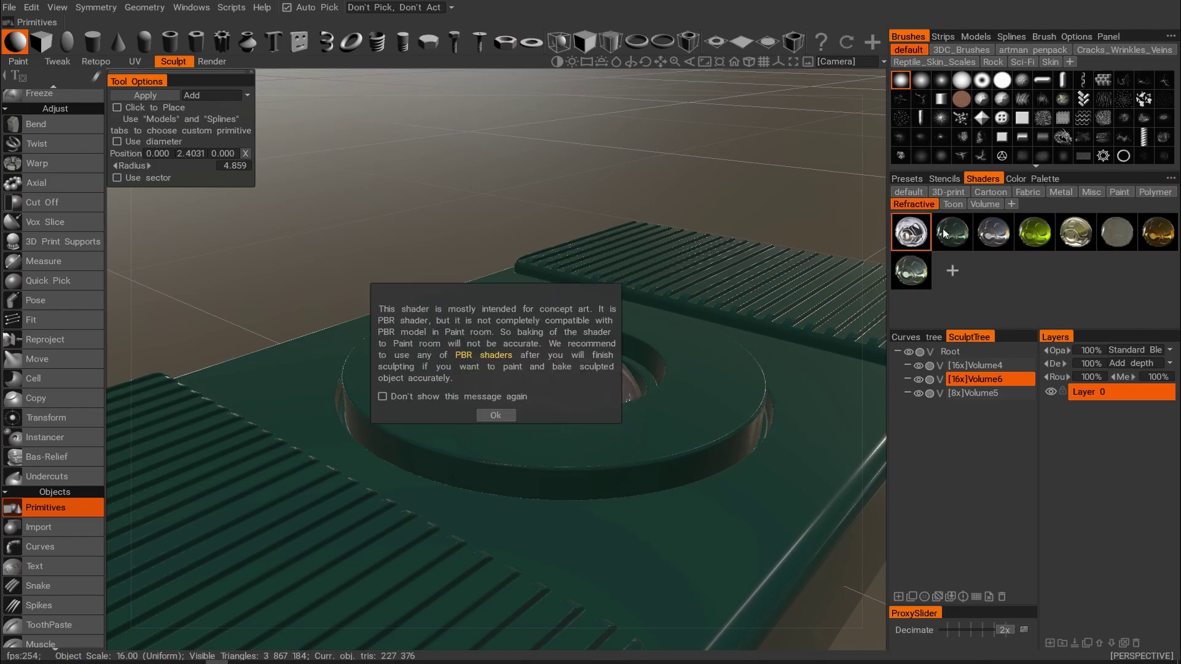
left_click(503, 418)
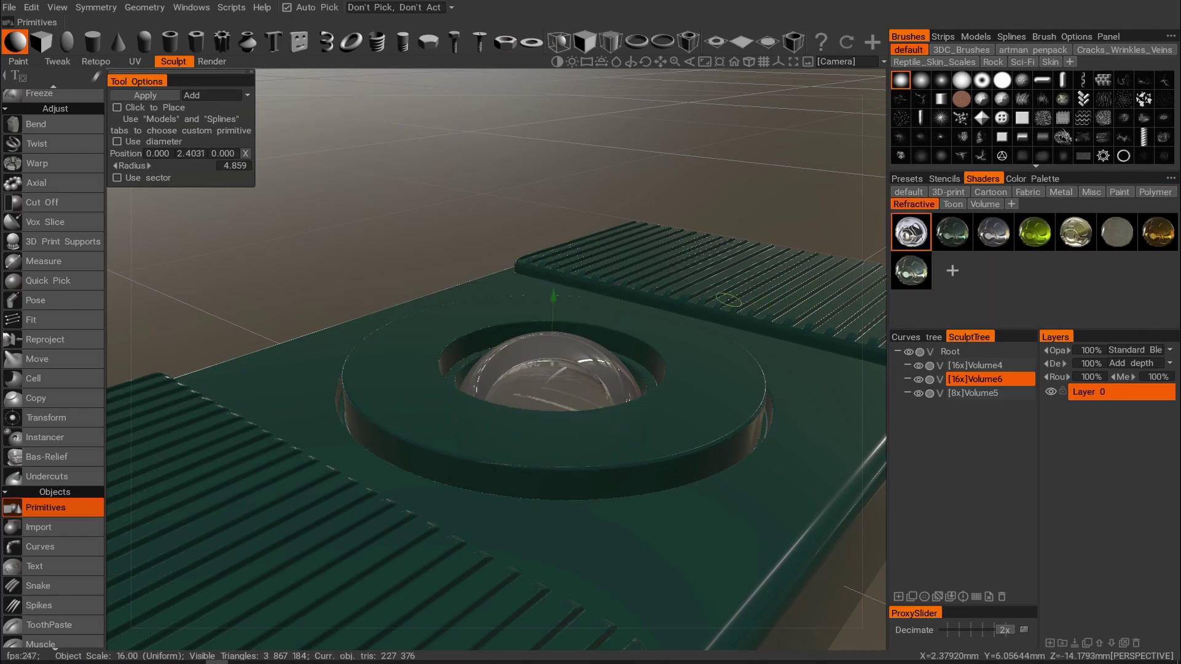
left_click_drag(682, 319, 604, 440, "alt")
left_click(953, 232)
left_click_drag(612, 311, 343, 86, "alt")
Switch to the Render room and apply the yellow-green Refractive shader to the dome.
left_click(212, 62)
left_click_drag(668, 277, 486, 314, "alt")
left_click(95, 379)
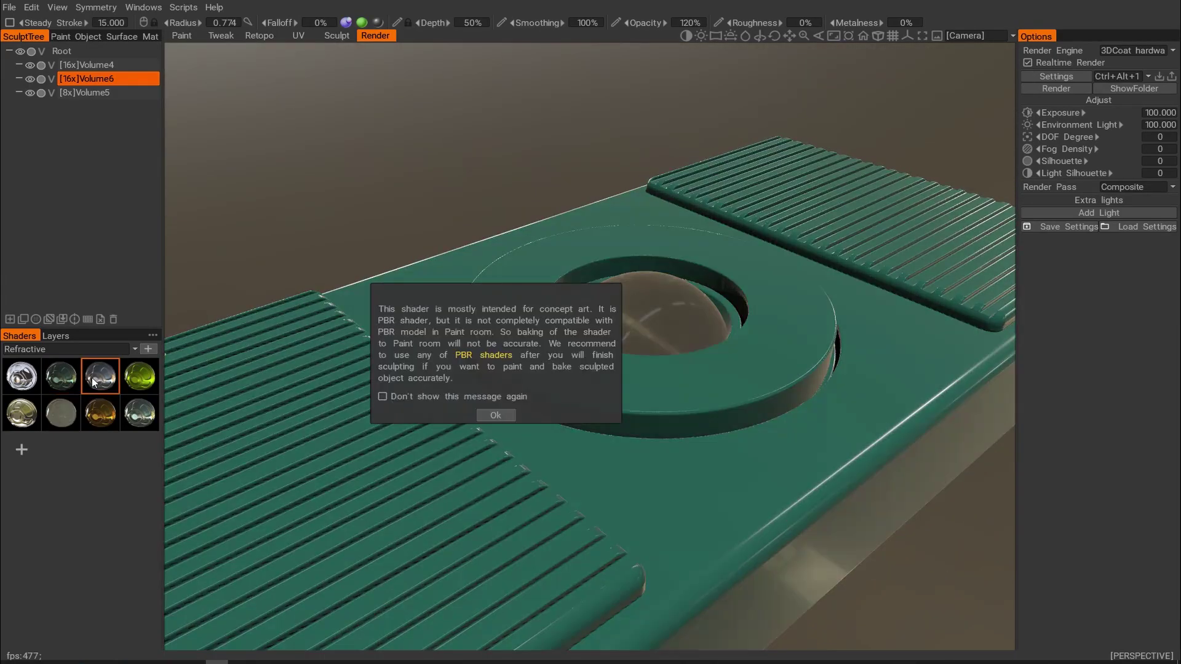
left_click(496, 416)
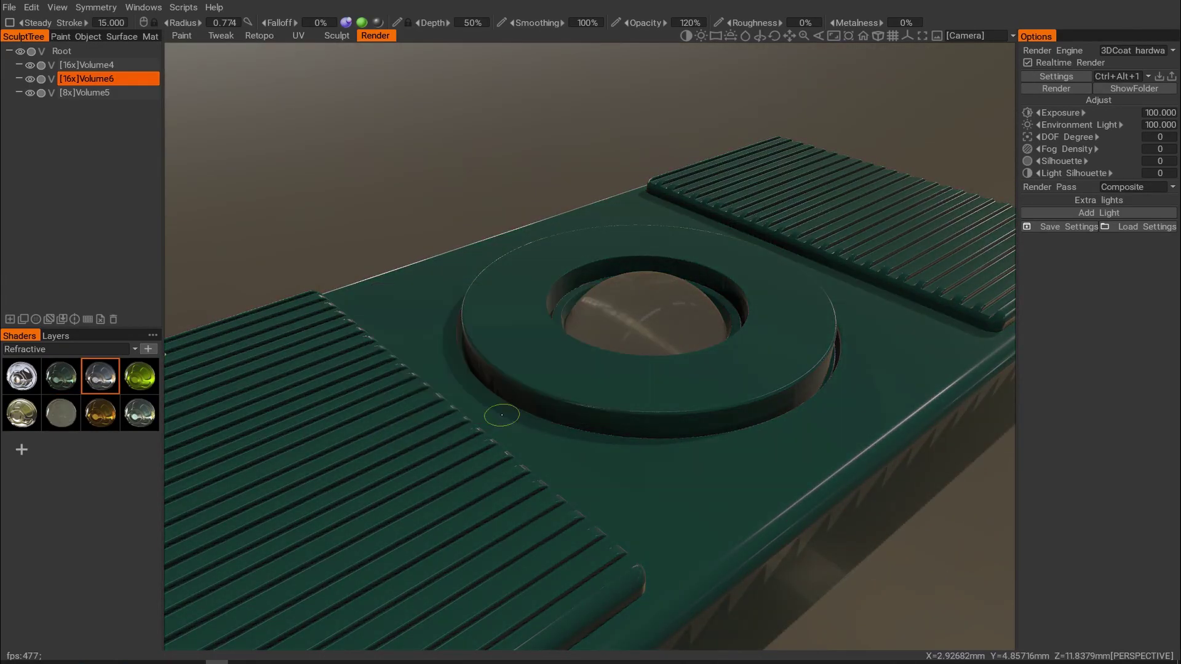
left_click(130, 380)
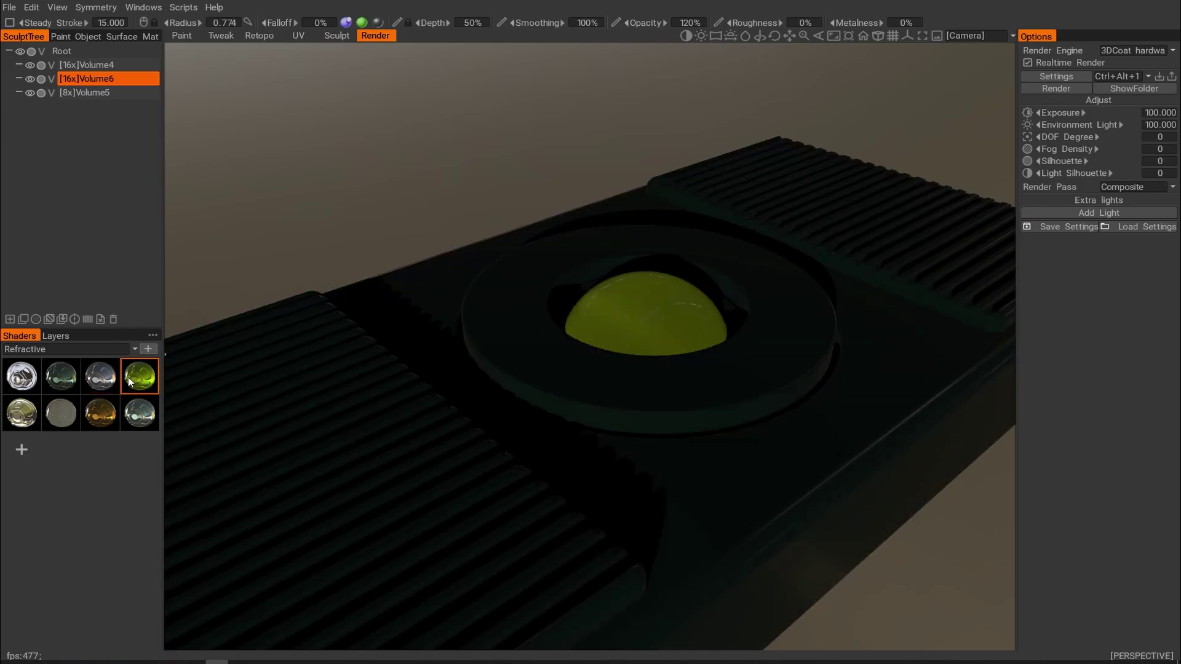
left_click_drag(549, 370, 622, 286, "alt")
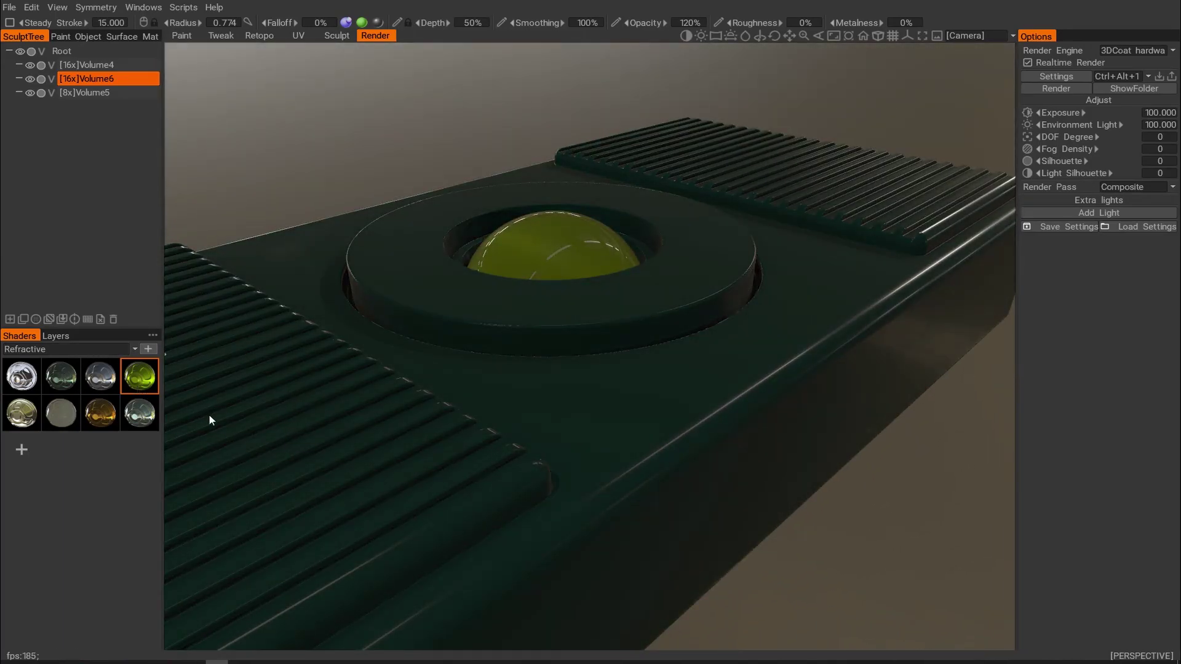
Try the yellow-green Refractive shader on the slab volume.
left_click(84, 64)
left_click(140, 378)
left_click_drag(676, 434, 527, 410, "alt")
right_click_drag(527, 410, 570, 415, "alt")
middle_click_drag(569, 414, 619, 403, "alt")
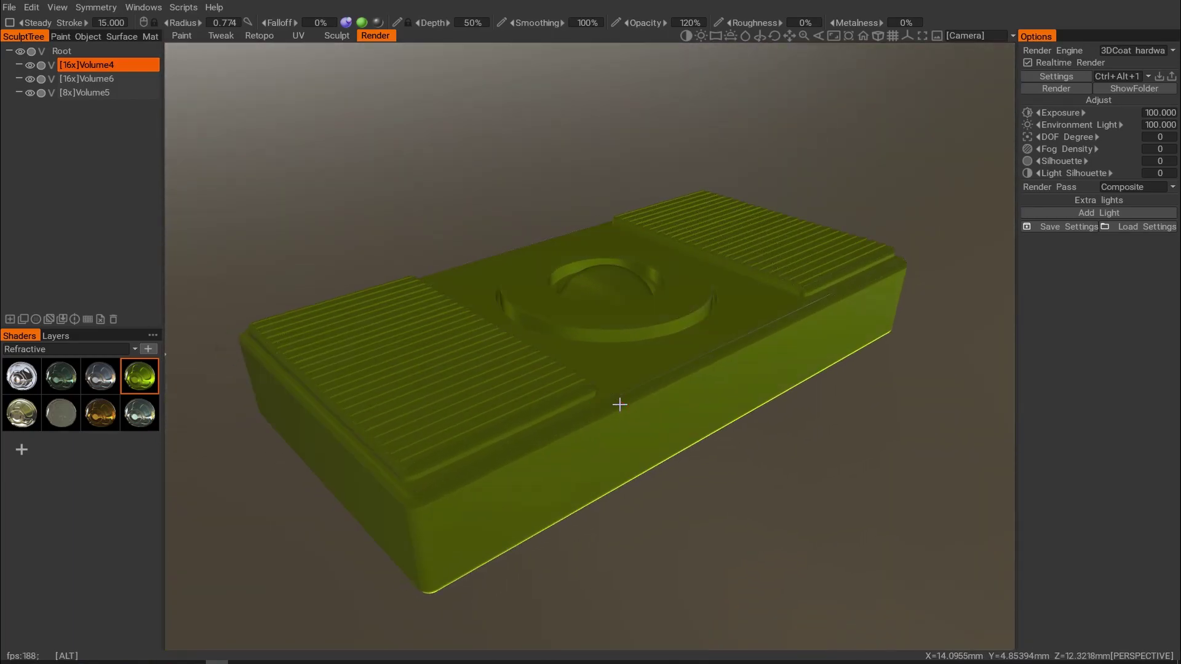
right_click_drag(620, 404, 613, 402, "alt")
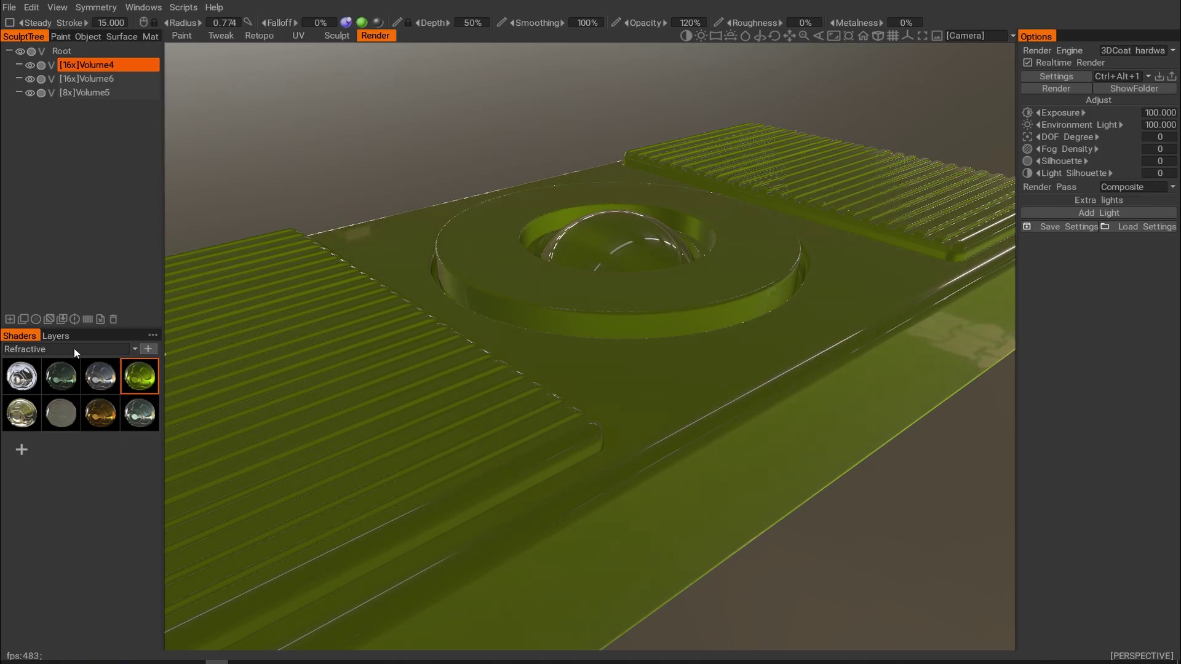
Apply the matte black Metal shader to the slab volume and view the whole model.
left_click(69, 349)
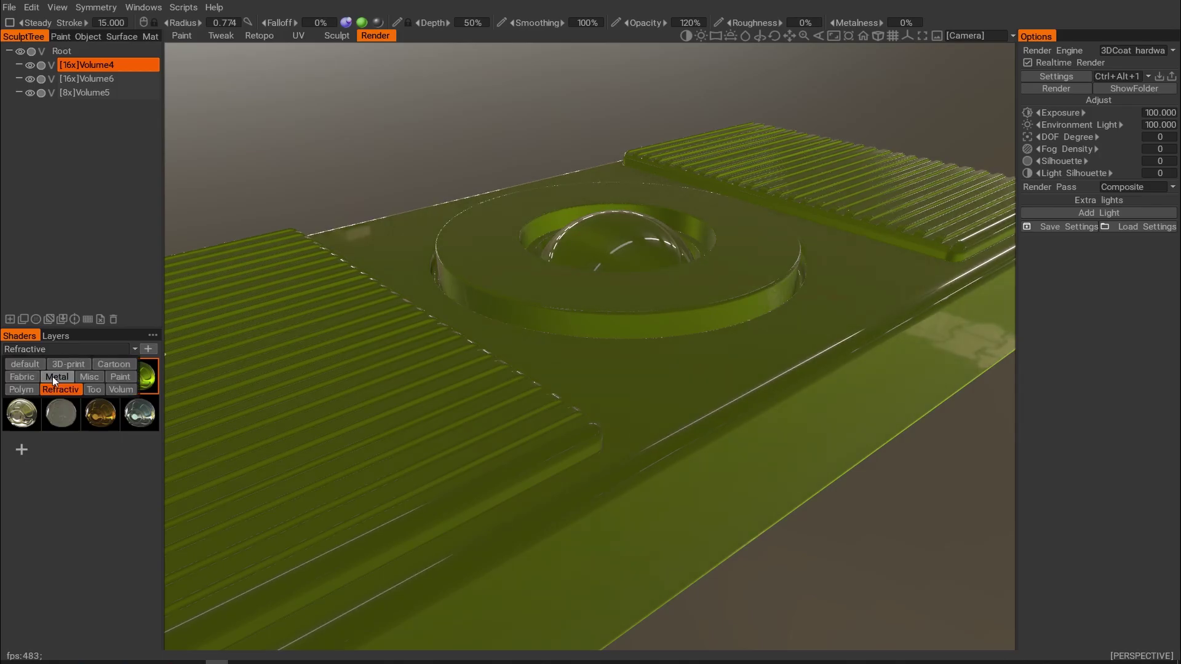
left_click(55, 377)
left_click(139, 385)
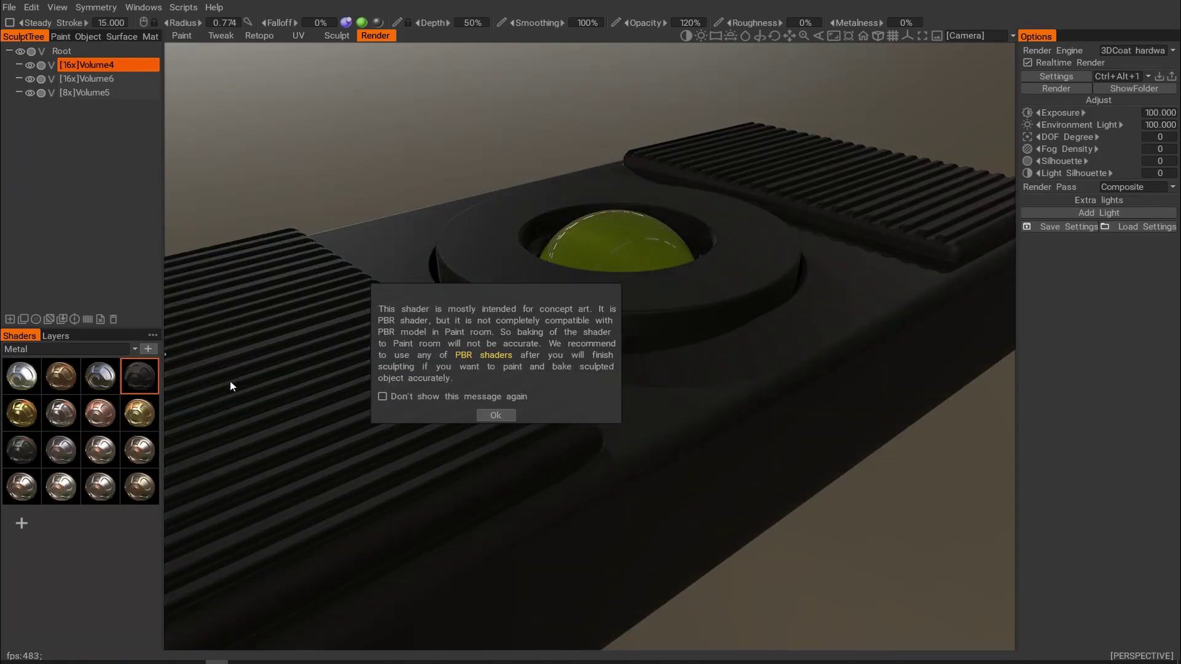
left_click_drag(688, 421, 708, 435, "alt")
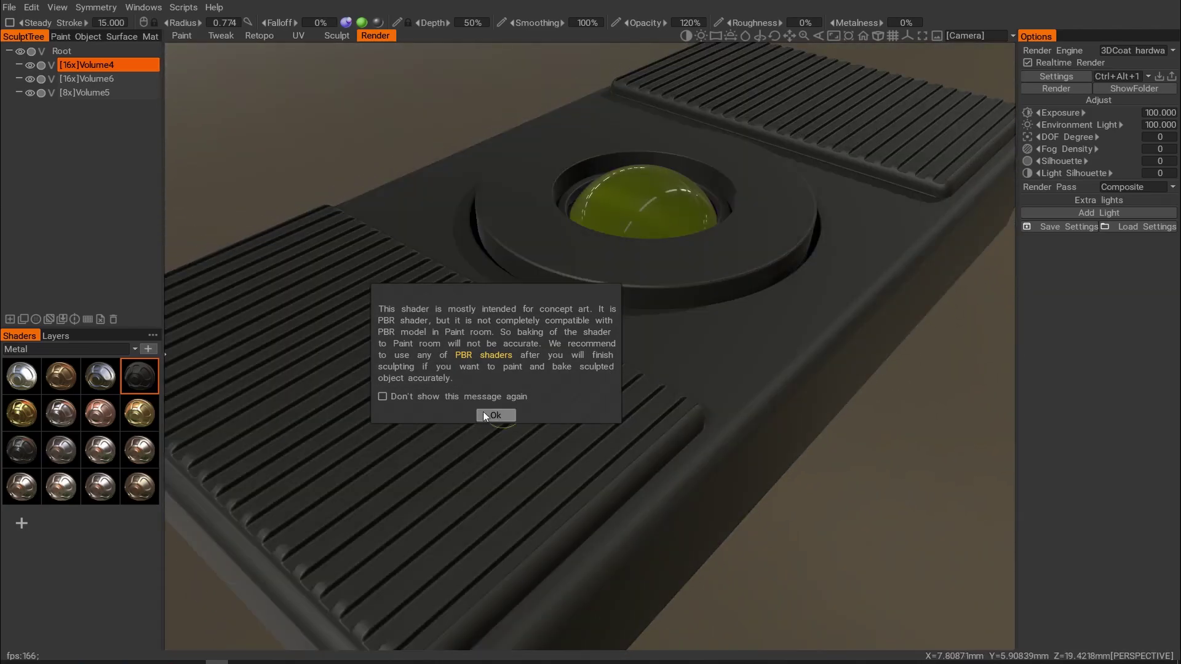
left_click(494, 414)
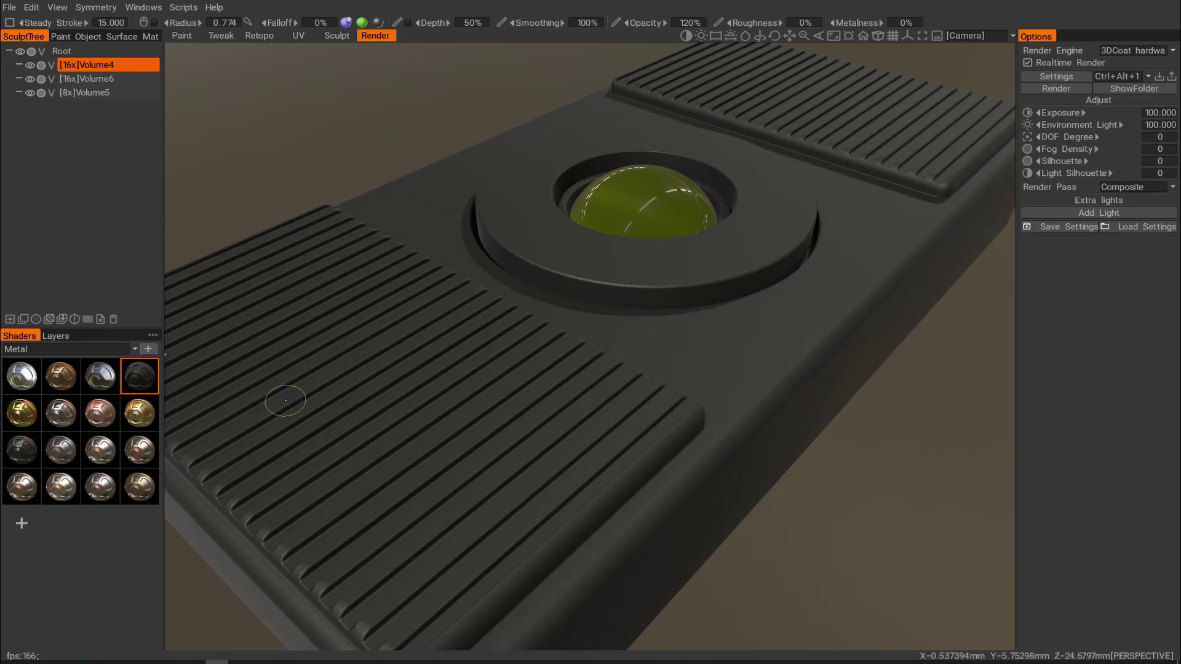
left_click_drag(418, 403, 509, 379, "alt")
right_click_drag(509, 379, 470, 368, "alt")
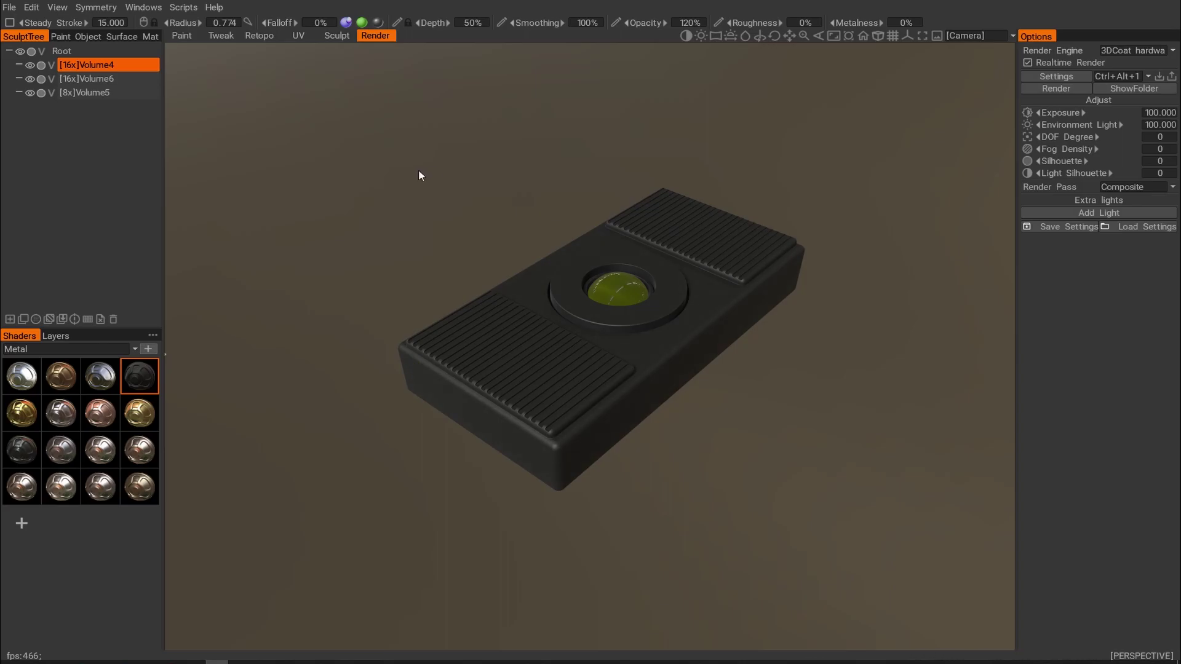
Return to the Sculpt room and show the slab side-on in an orthographic right view.
left_click(337, 37)
left_click_drag(589, 371, 514, 310, "alt")
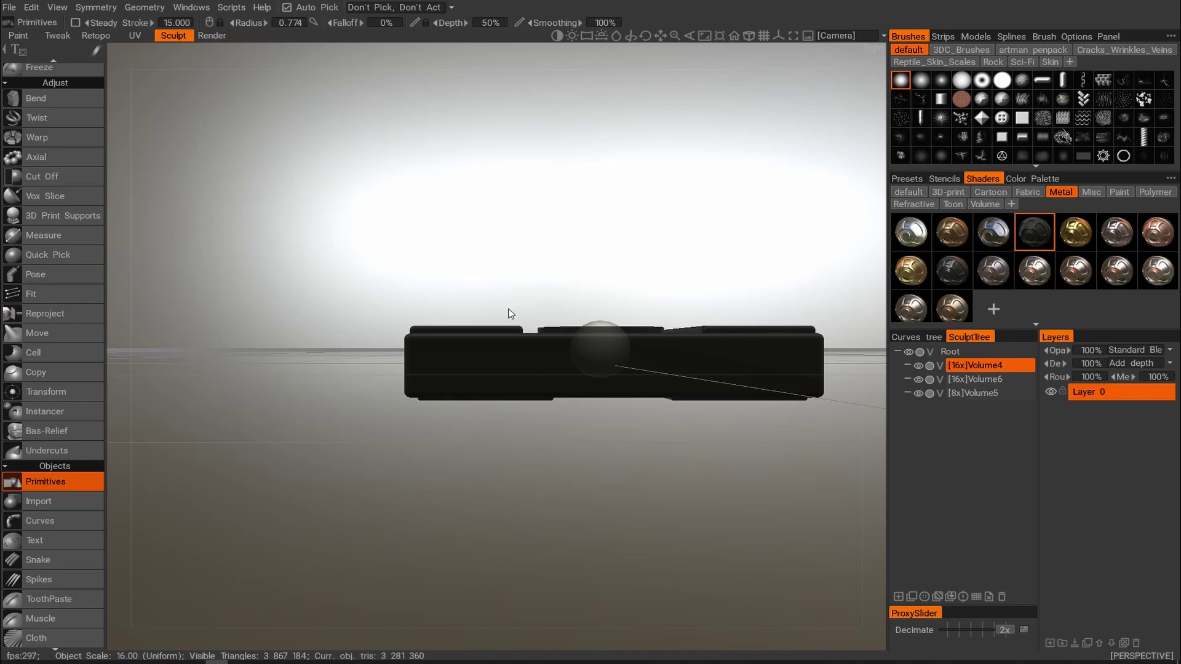
key("KP_5")
middle_click_drag(574, 342, 454, 330, "alt")
right_click_drag(453, 330, 533, 335, "alt")
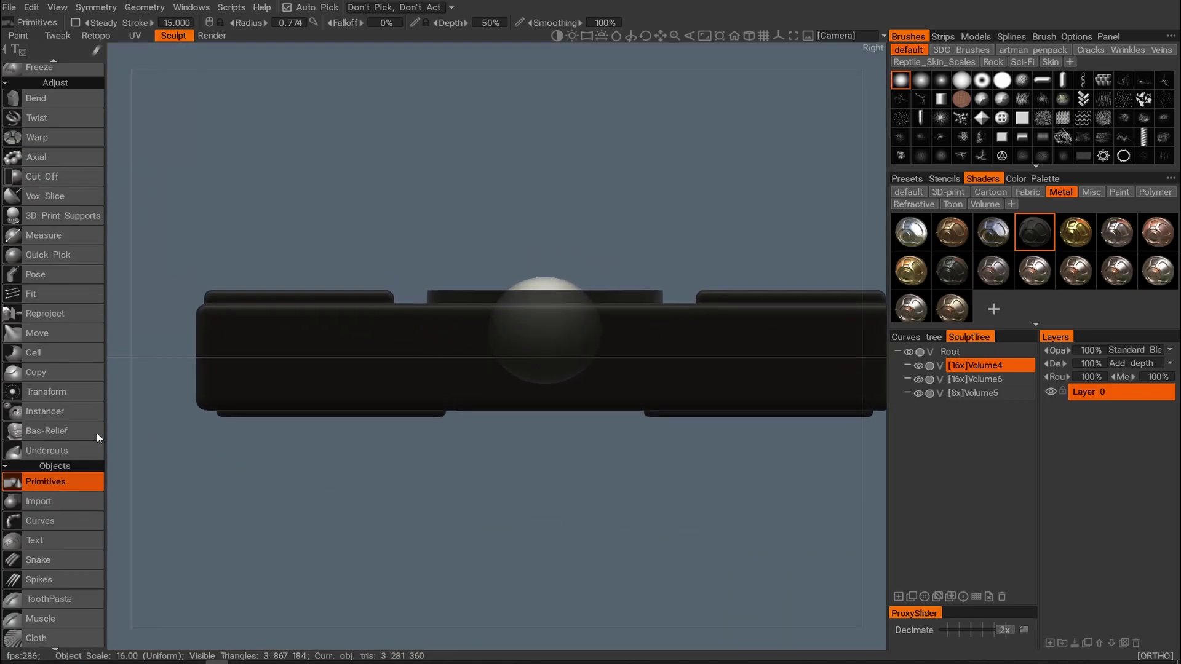
Use Cut Off with a rectangular shape and symmetry to cut a small notch into the middle of the slab's short end.
scroll(24, 198, "up", 8)
scroll(35, 184, "up", 5)
scroll(35, 184, "up", 5)
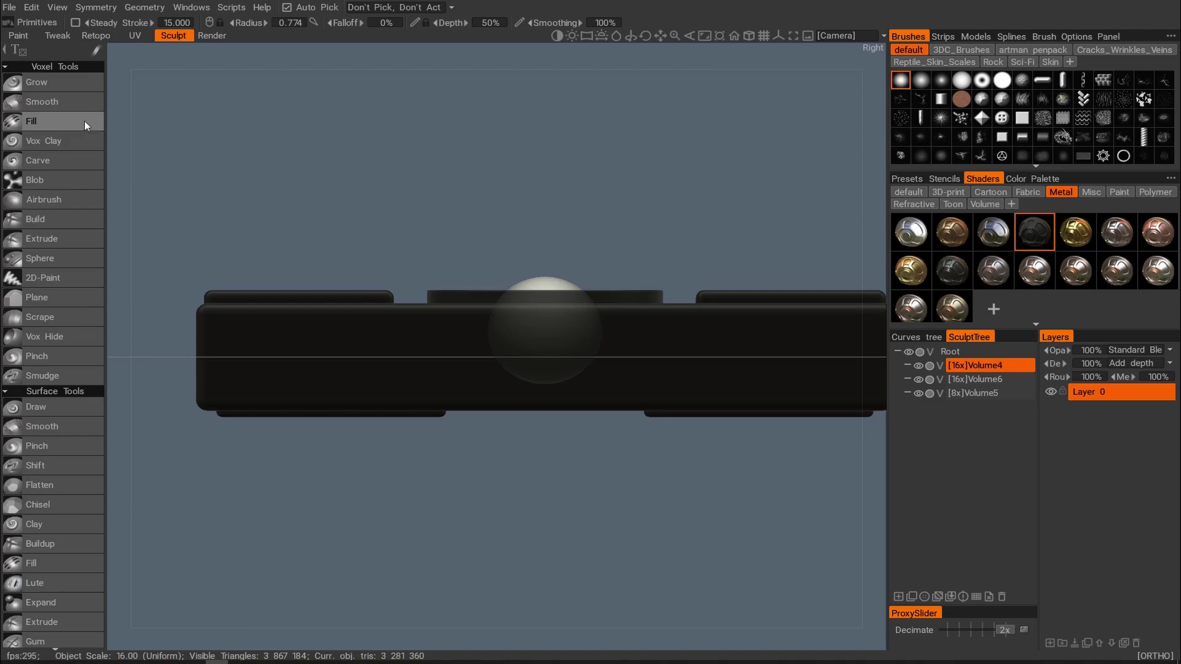
scroll(39, 269, "down", 13)
scroll(46, 265, "down", 9)
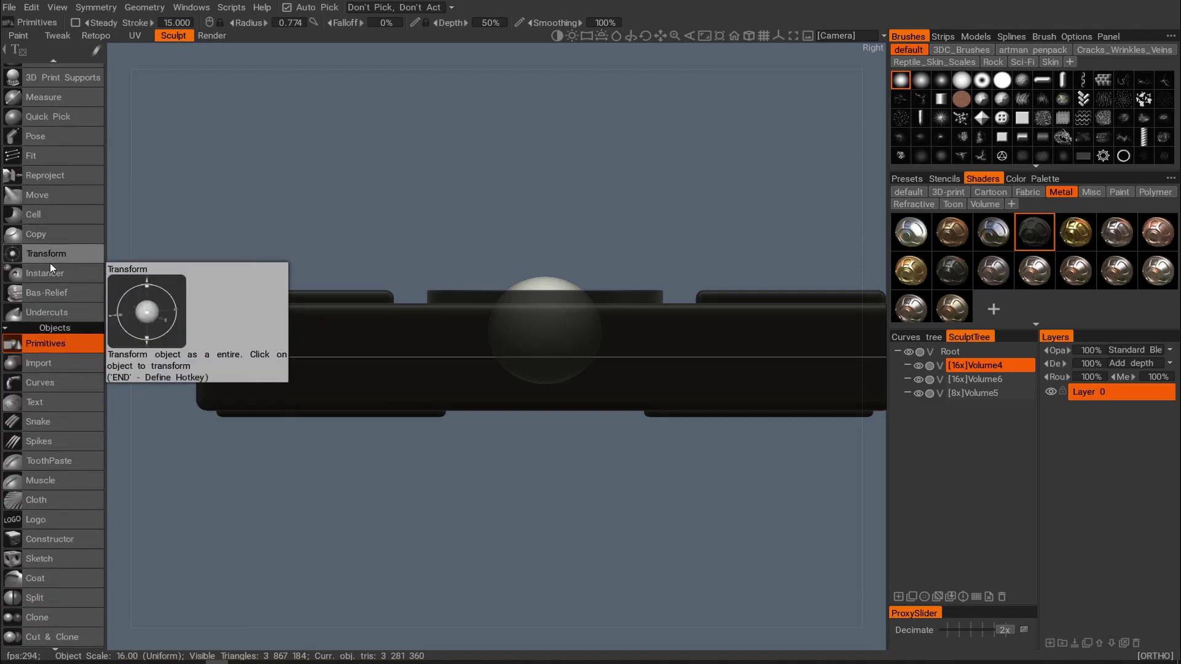
scroll(53, 262, "up", 2)
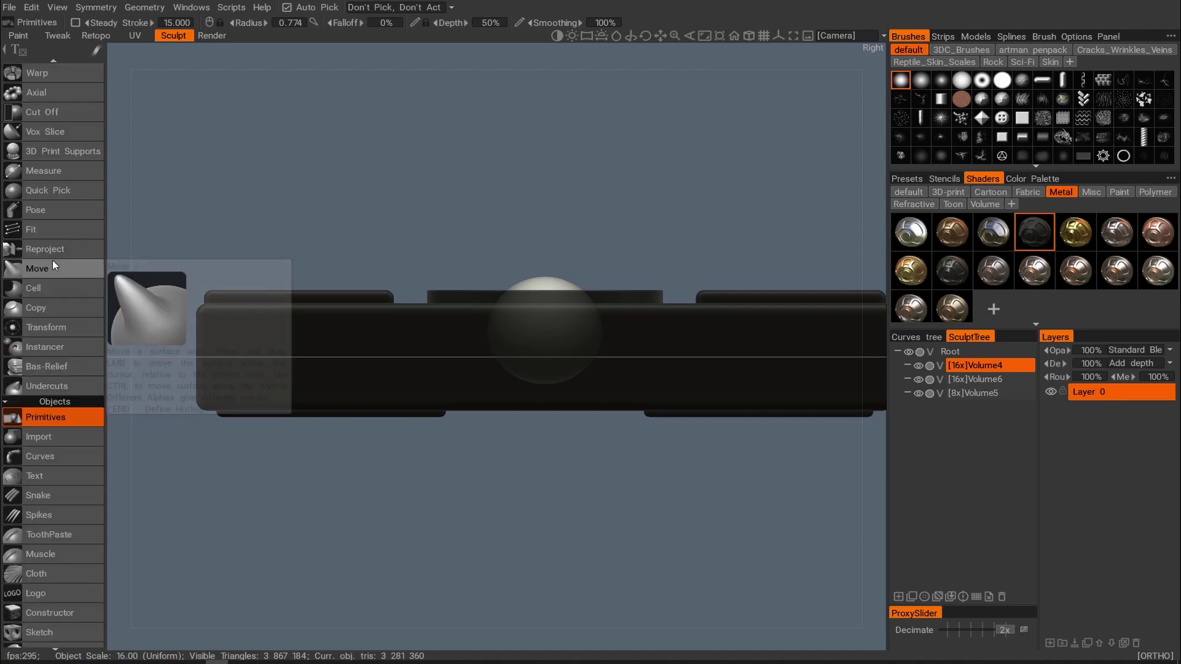
left_click(63, 113)
left_click(94, 51)
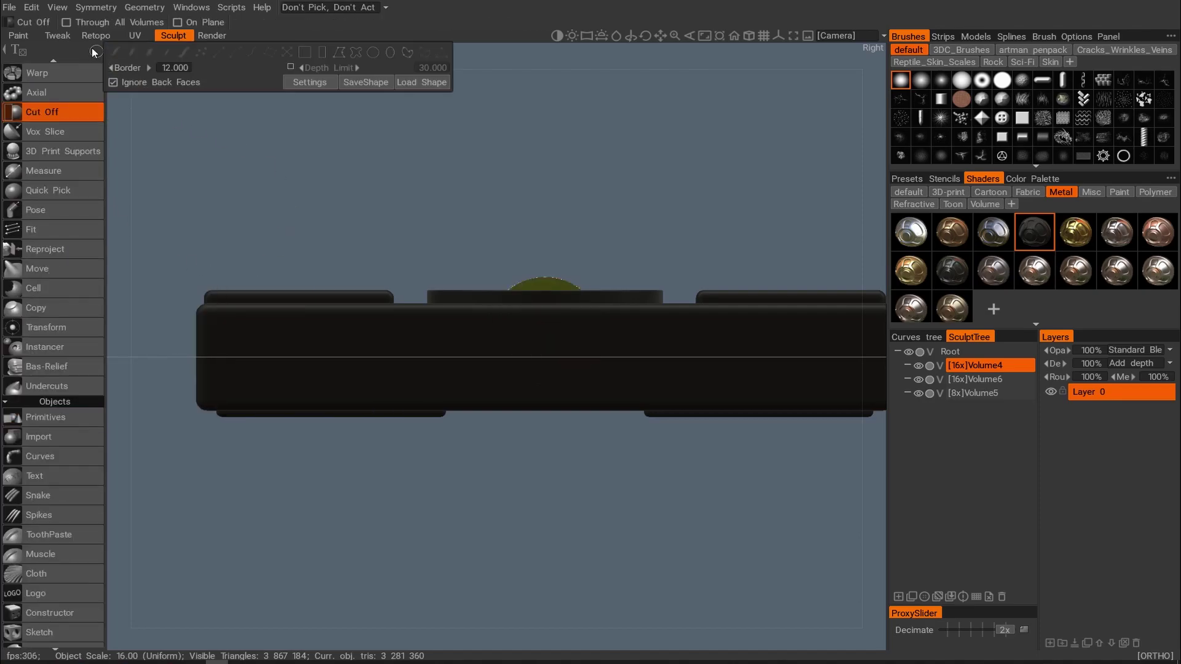
left_click(324, 53)
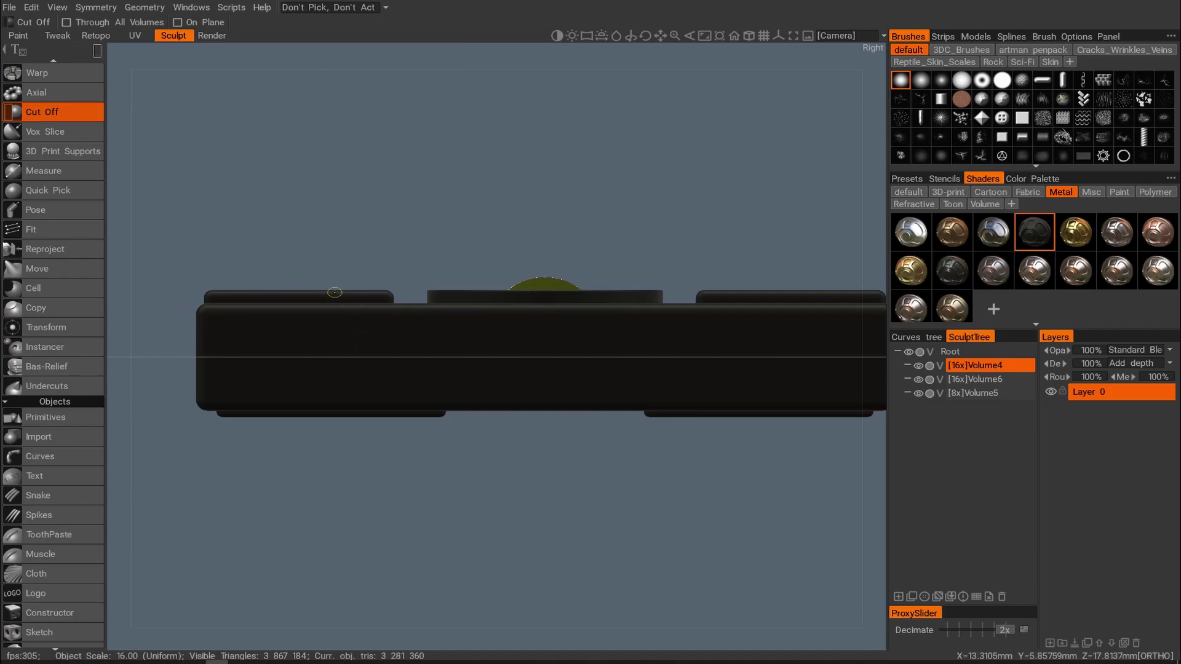
key("s")
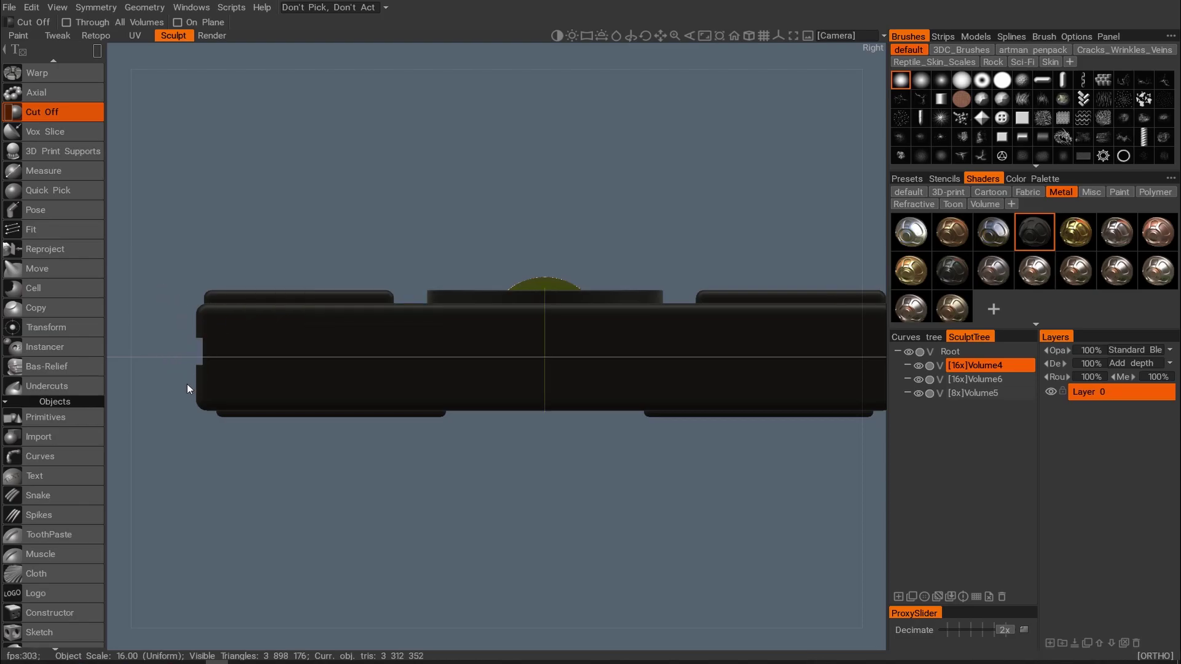
Undo the notch in the slab's short end and show the slab in an orthographic front view.
left_click_drag(182, 266, 240, 319)
mouse_move(342, 274)
left_mouse_down("alt")
mouse_move(361, 311)
mouse_move(678, 238)
mouse_move(503, 286)
mouse_move(462, 264)
mouse_move(559, 248)
mouse_move(549, 237)
mouse_move(466, 277)
mouse_move(431, 259)
mouse_move(475, 238)
mouse_move(395, 275)
mouse_move(464, 281)
mouse_move(382, 283)
mouse_move(382, 271)
mouse_move(433, 302)
mouse_move(659, 362)
mouse_move(582, 501)
left_mouse_up("alt")
key("KP_5")
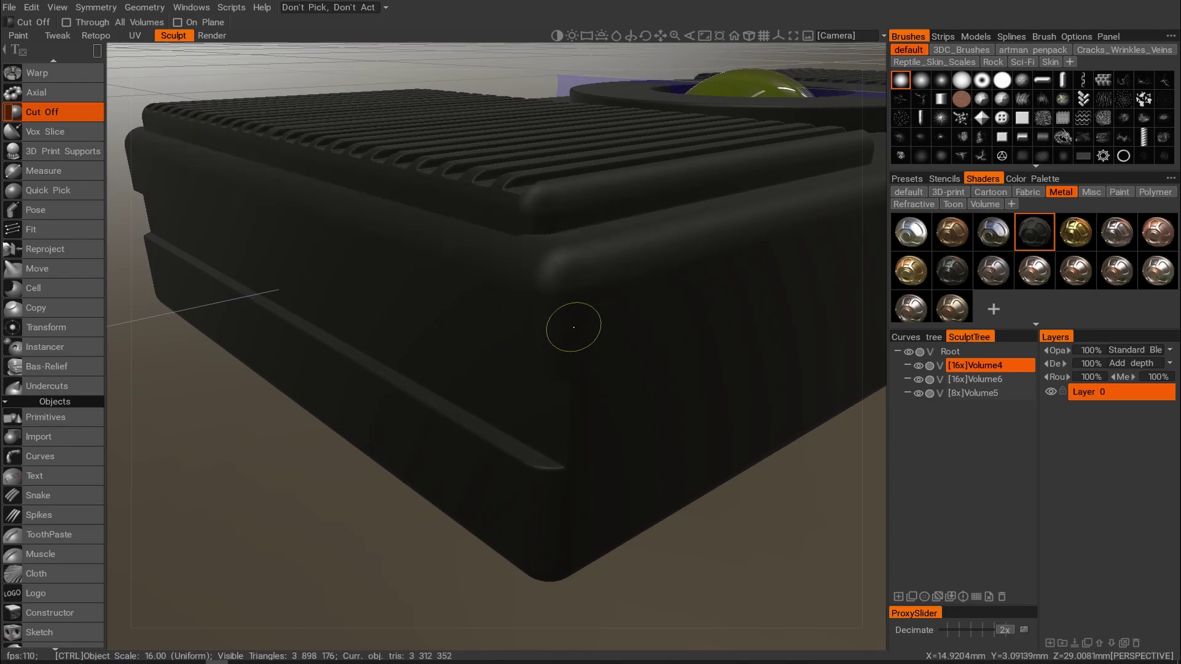
left_click_drag(584, 336, 644, 323, "alt")
middle_click_drag(645, 322, 653, 262, "alt")
key("KP_5")
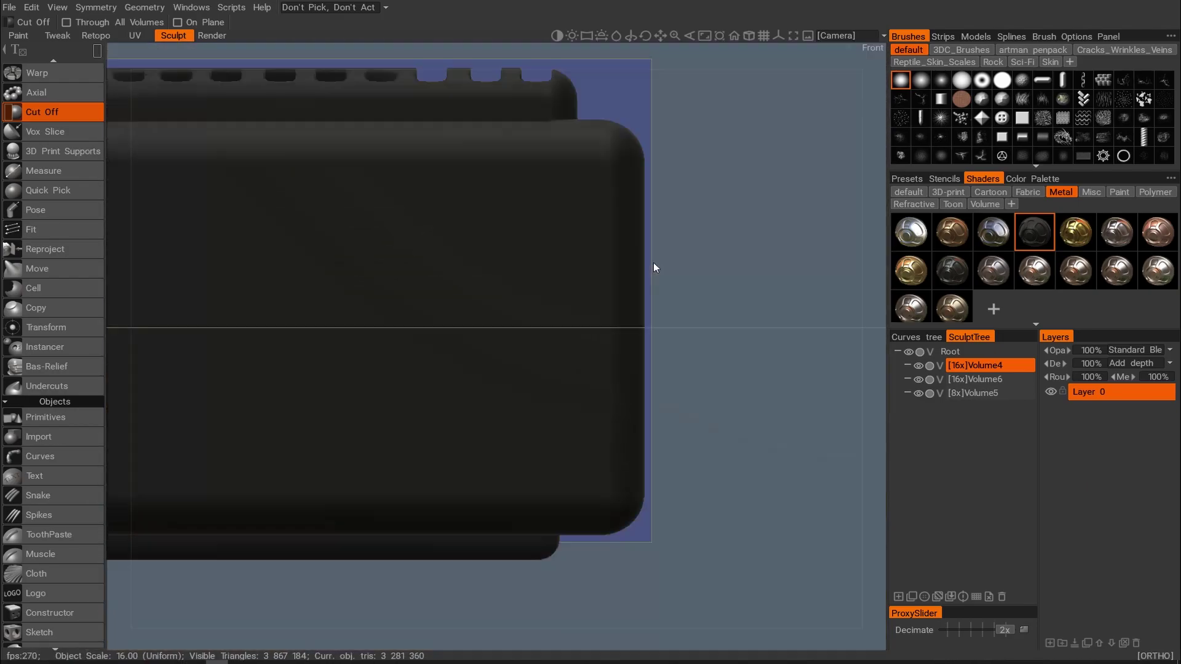
left_click_drag(627, 343, 624, 348)
key("ctrl+z")
Switch the mirror symmetry from the Z axis to the X axis.
middle_click_drag(525, 245, 591, 252, "alt")
key("s")
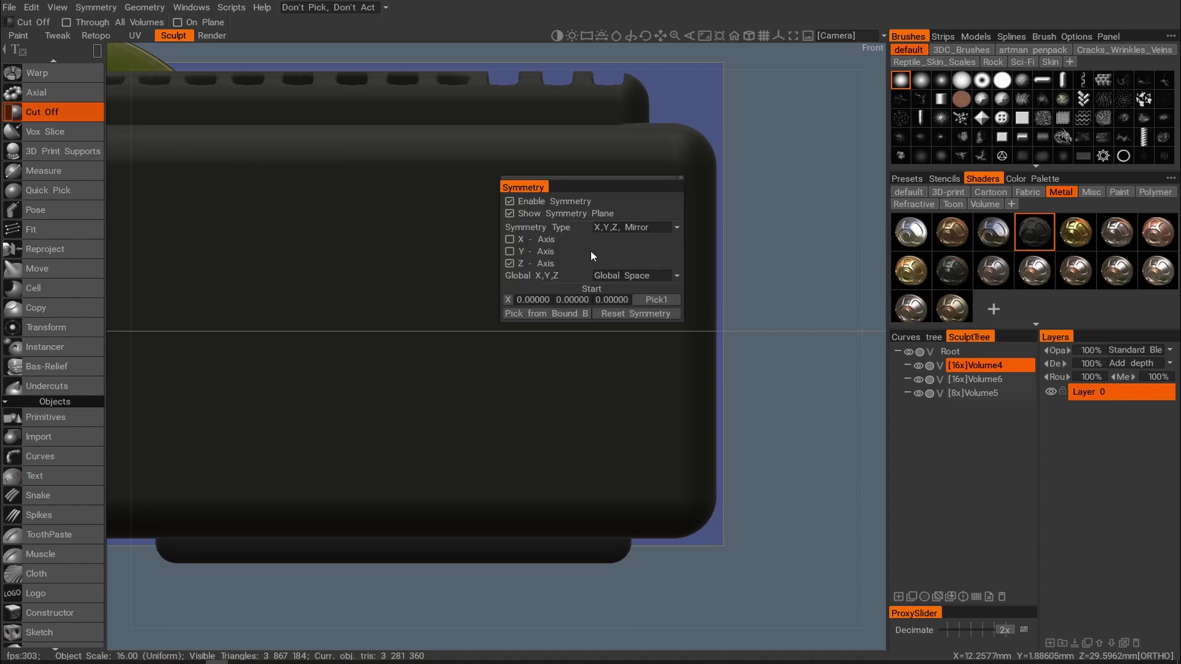
left_click(510, 264)
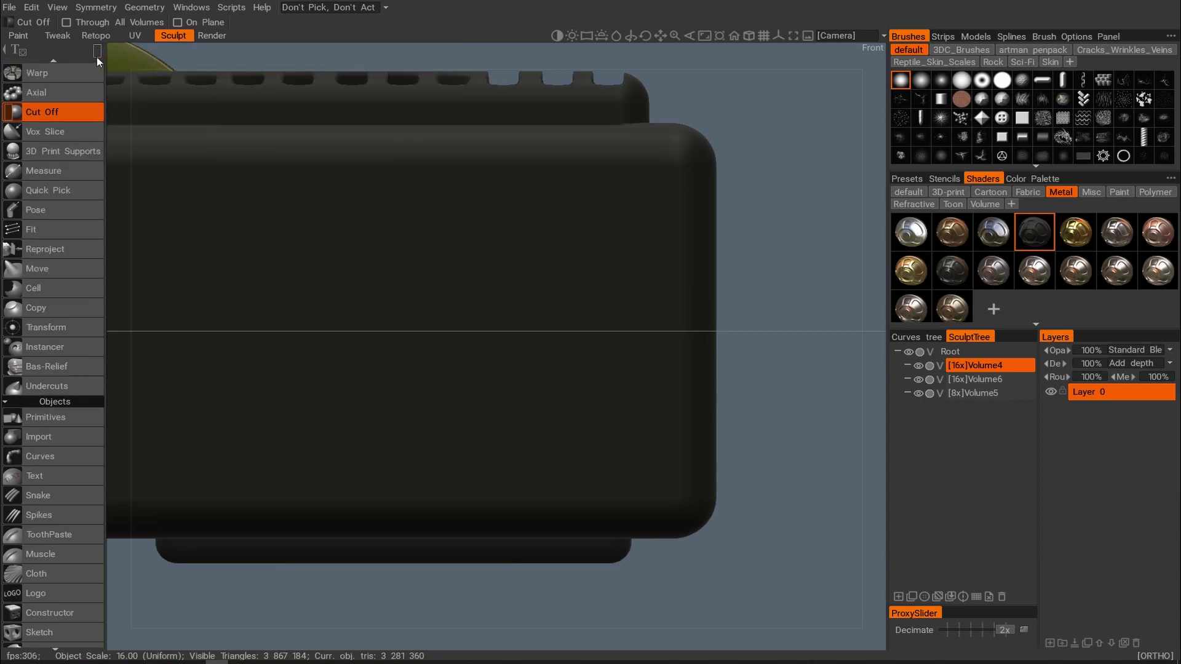
Try cutting a freeform notch into the slab's long side with a closed curve shape.
mouse_move(98, 51)
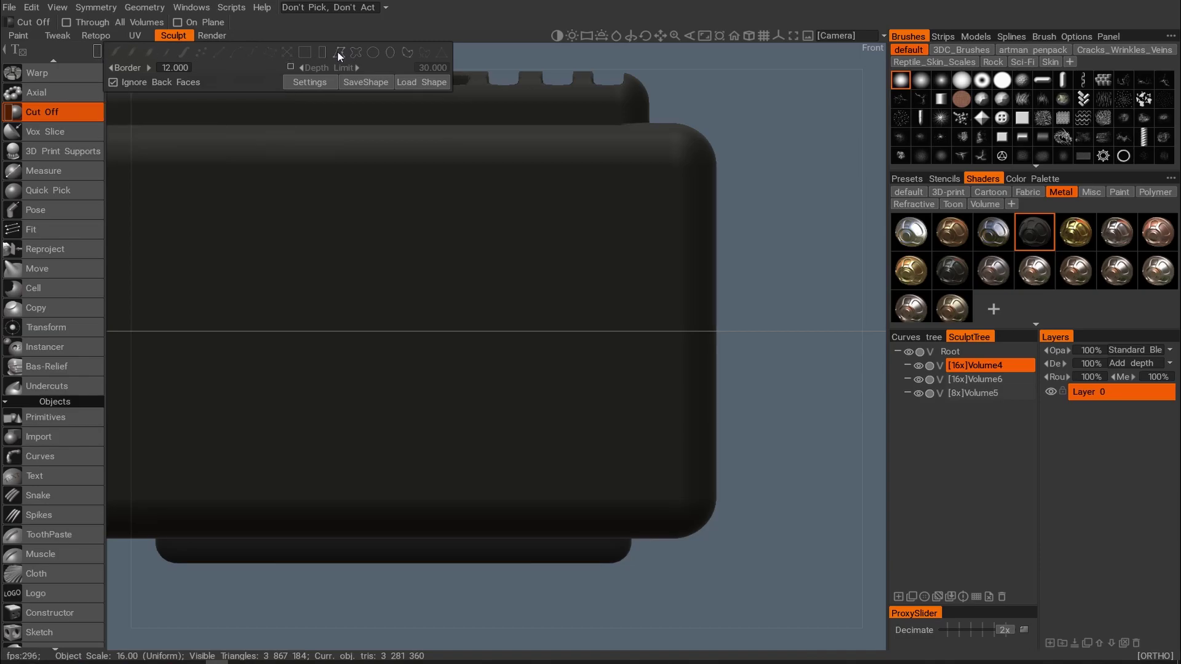
mouse_move(776, 284)
left_mouse_down()
mouse_move(697, 284)
mouse_move(750, 284)
left_mouse_up()
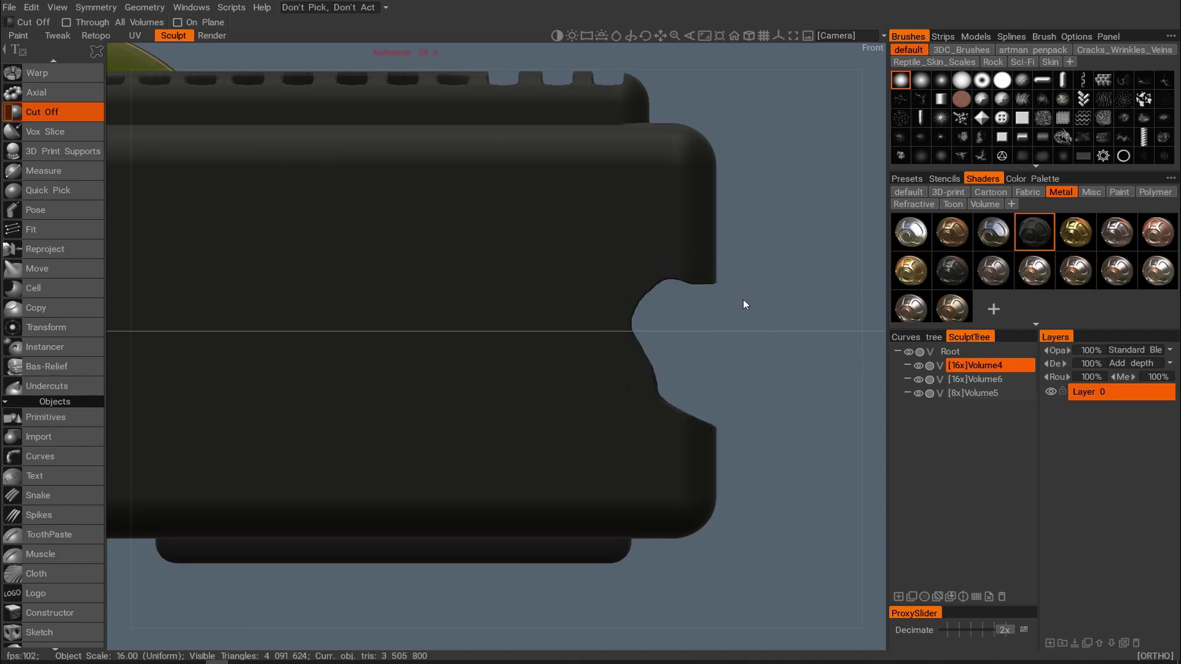
key("ctrl+z")
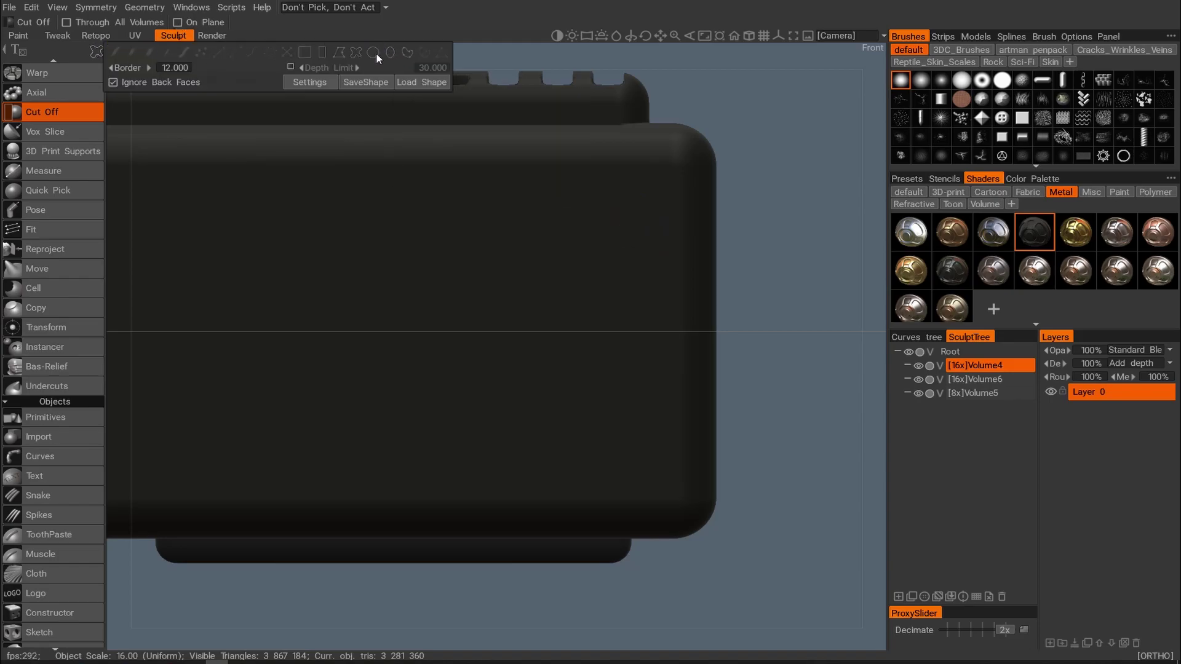
Use Cut Off with a circular shape to cut a concave groove along the middle of the slab's long sides.
left_click(384, 53)
left_click_drag(811, 332, 665, 350)
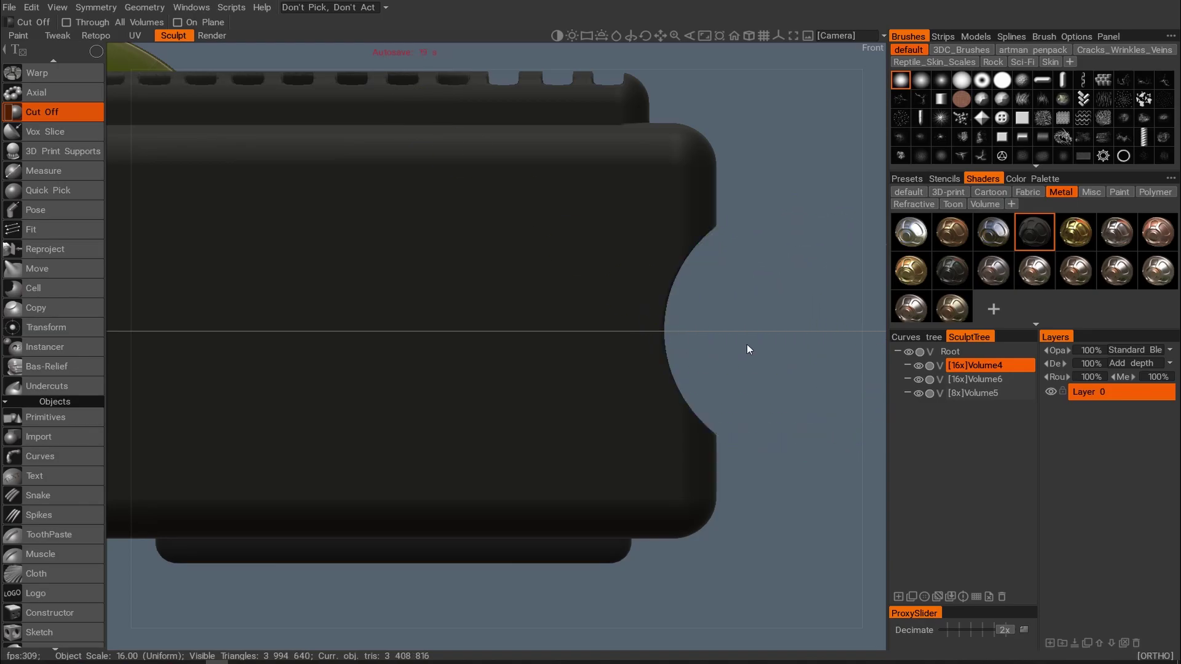
left_click_drag(758, 337, 652, 312, "alt")
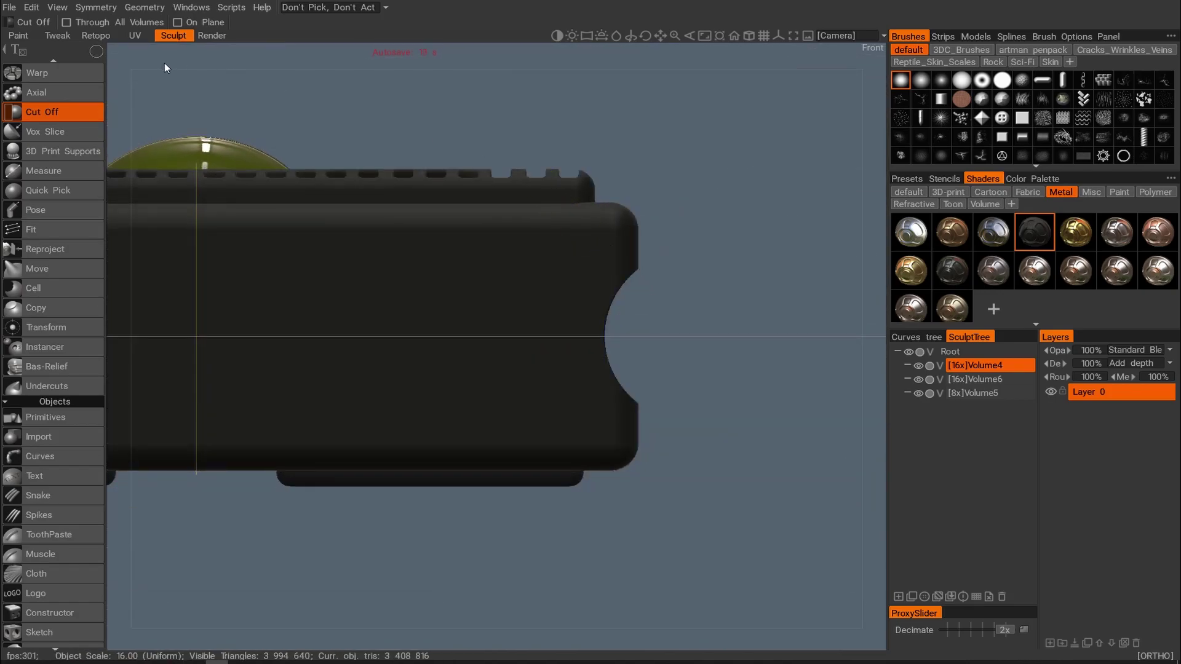
left_click_drag(455, 230, 356, 235, "alt")
key("5")
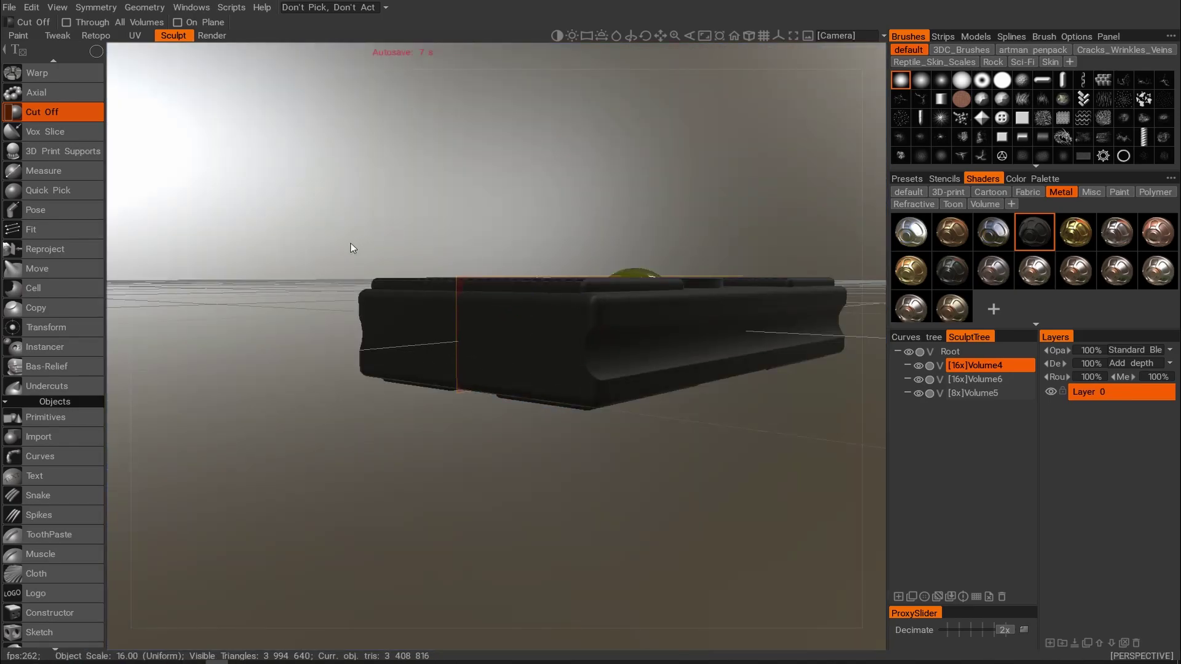
From the top view, cut a circular scallop of about 330 x 330 px into the middle of both long edges.
left_click_drag(359, 248, 624, 338, "alt")
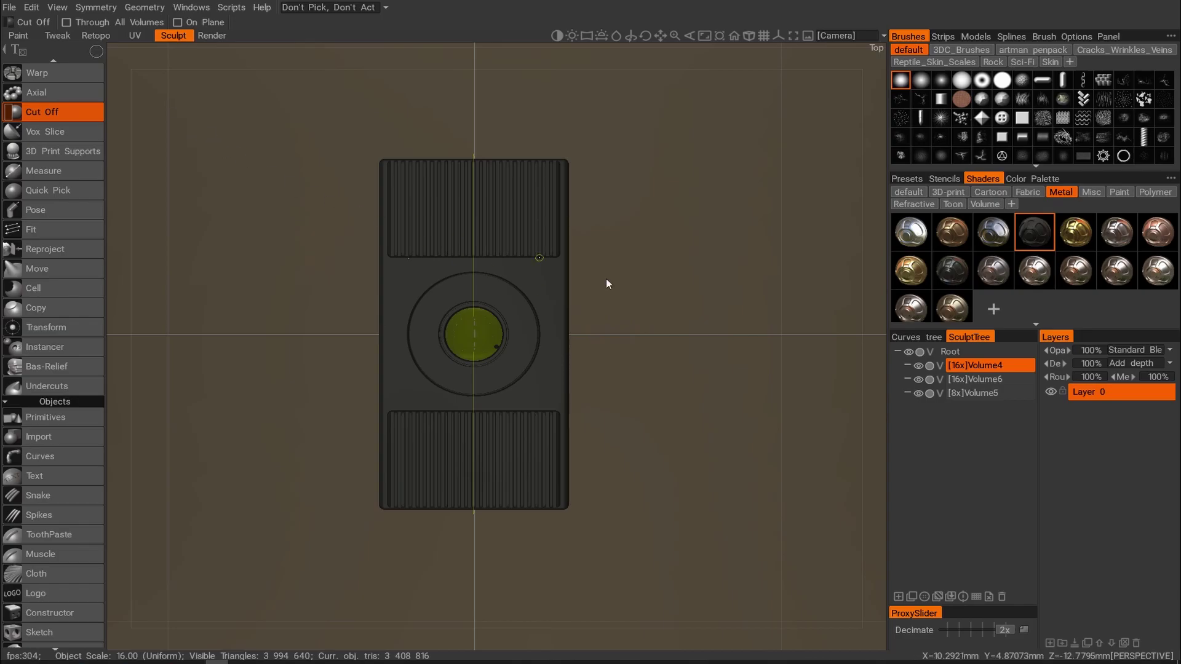
mouse_move(629, 354)
right_mouse_down()
mouse_move(596, 355)
mouse_move(658, 344)
right_mouse_up()
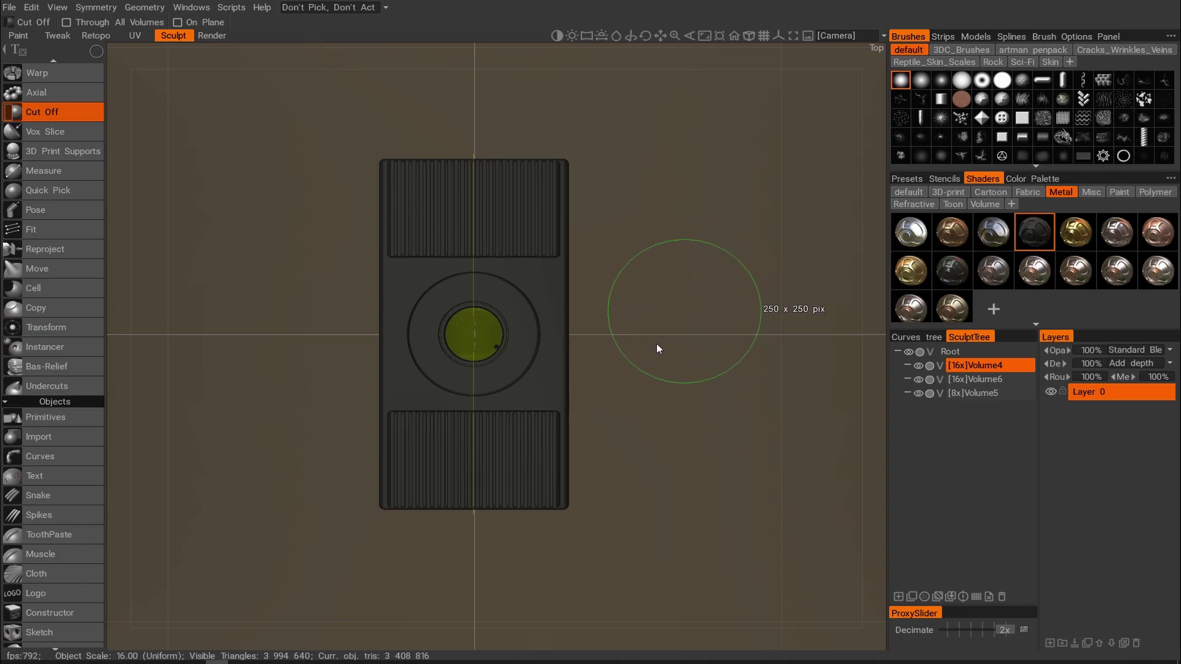
right_click_drag(654, 334, 554, 337)
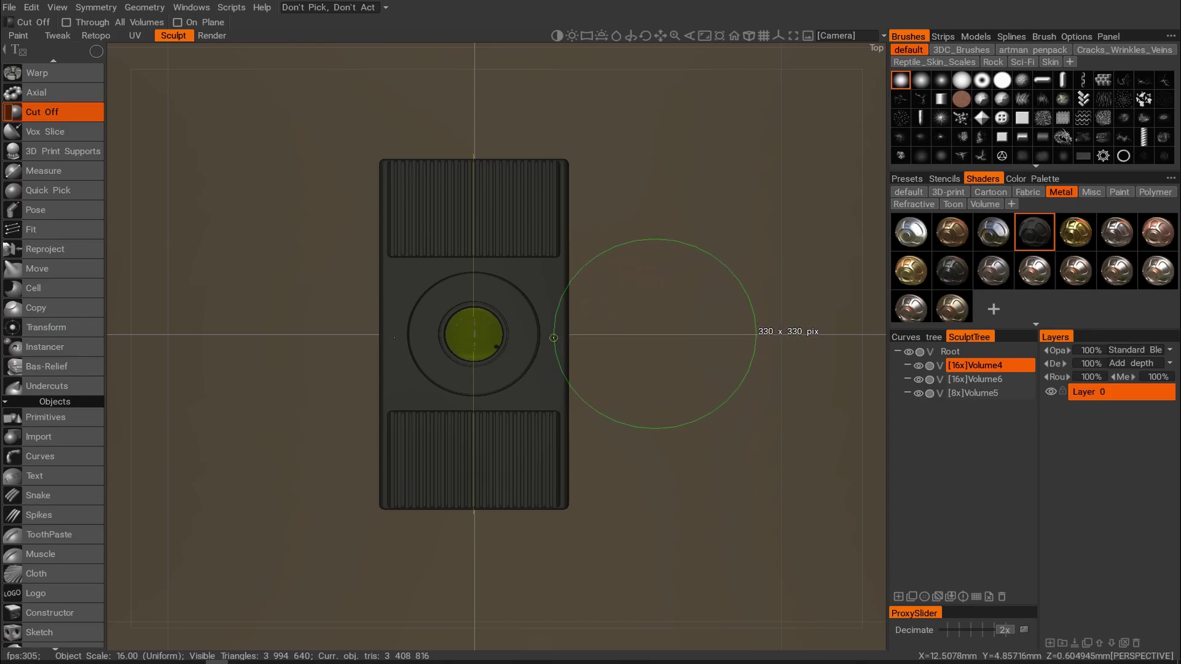
left_click_drag(553, 337, 554, 337)
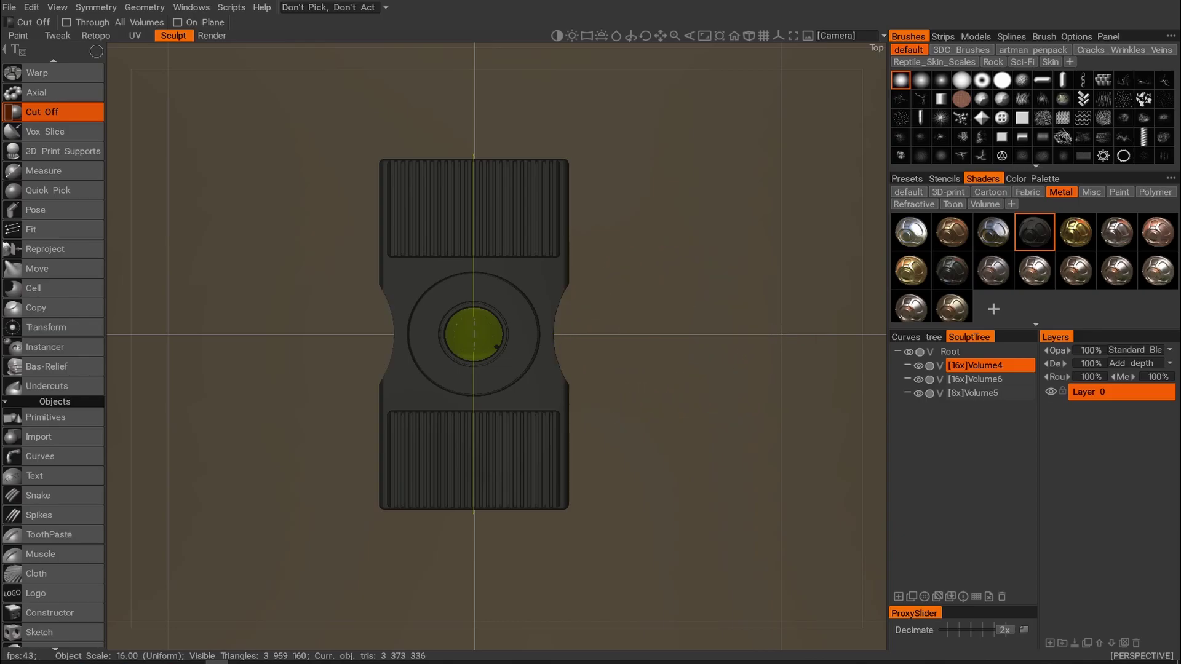
left_click_drag(636, 363, 435, 182, "alt")
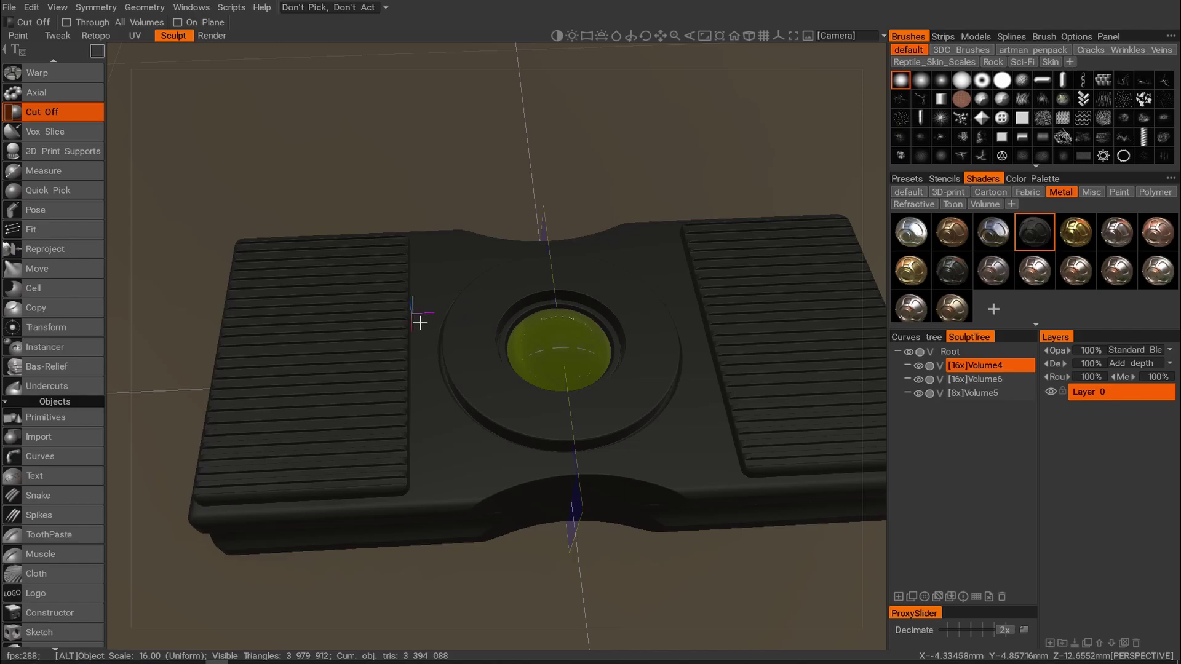
From the orthographic right view, use a rectangular Cut Off to cut a narrow channel across the middle of the raised ring.
left_click_drag(419, 322, 398, 227, "alt")
left_click_drag(434, 296, 437, 315, "alt")
key("KP_5")
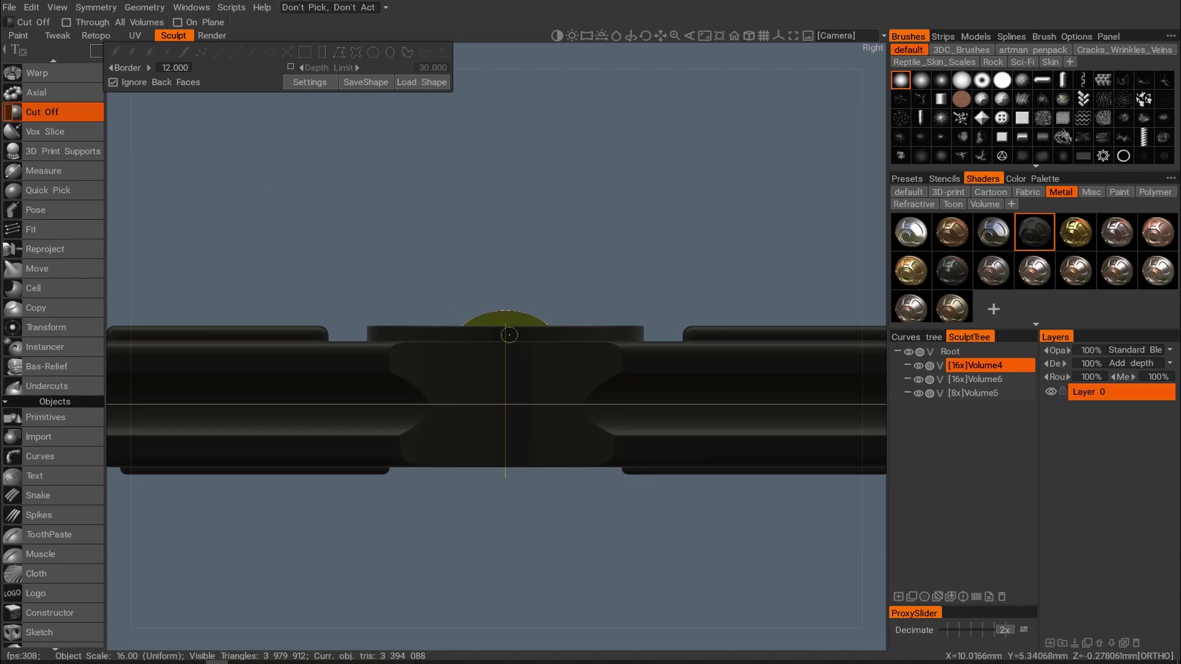
mouse_move(109, 55)
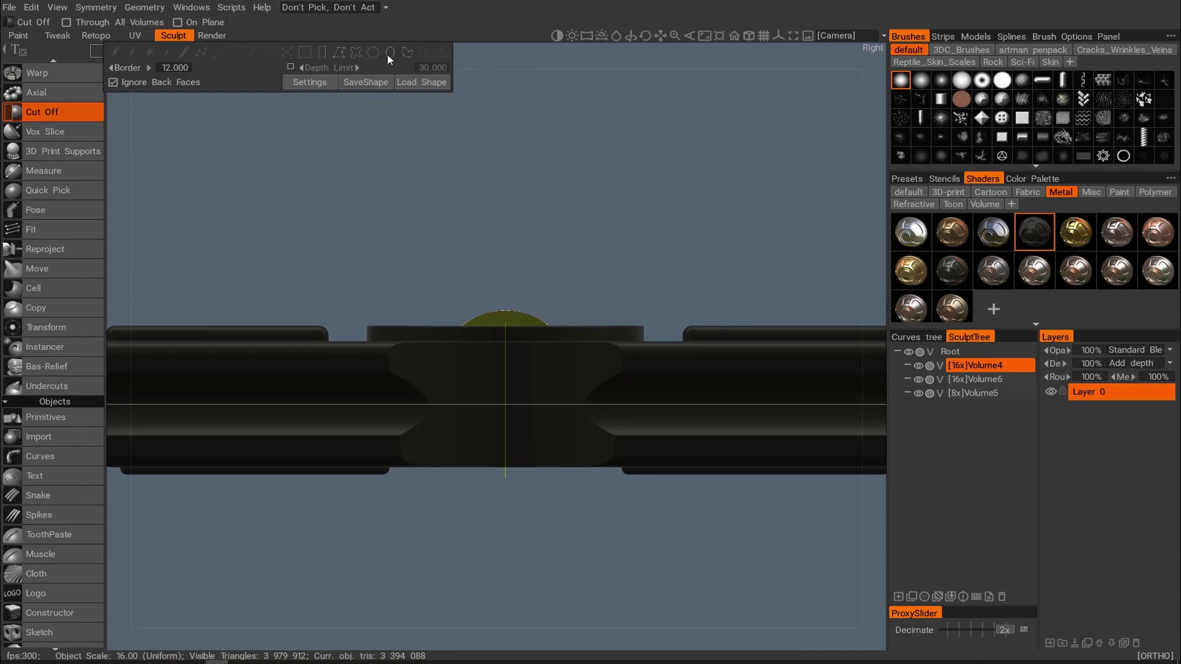
left_click(322, 52)
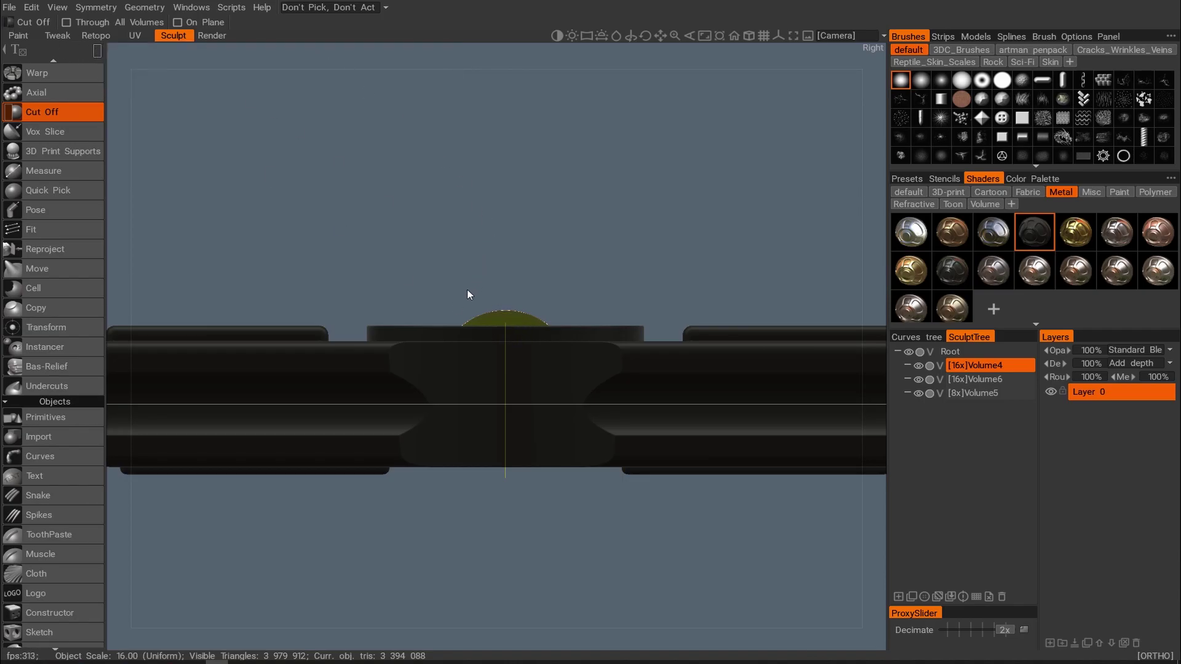
mouse_move(489, 291)
left_mouse_down()
mouse_move(496, 339)
mouse_move(506, 337)
mouse_move(496, 407)
mouse_move(522, 445)
mouse_move(509, 338)
mouse_move(493, 409)
mouse_move(532, 411)
mouse_move(522, 406)
mouse_move(593, 508)
mouse_move(700, 504)
mouse_move(681, 510)
mouse_move(659, 472)
mouse_move(707, 388)
mouse_move(644, 389)
mouse_move(685, 312)
mouse_move(673, 369)
left_mouse_up()
key("ctrl+z")
middle_click_drag(673, 365, 696, 336, "alt")
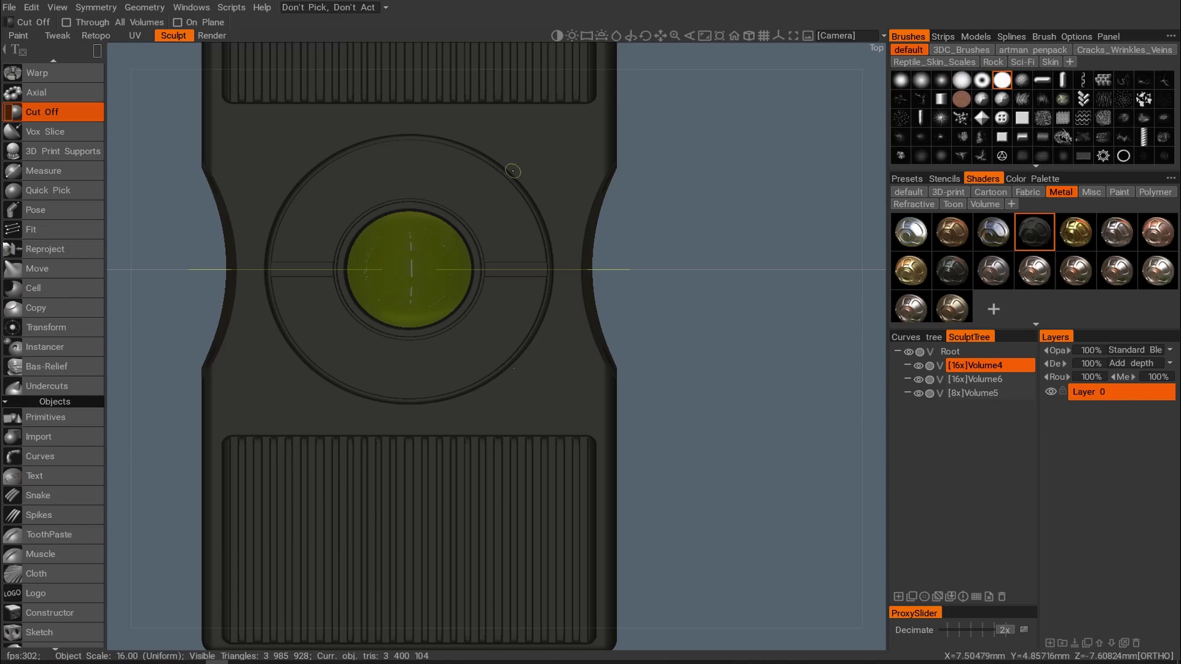
Set up voxel Extrude with the square brush alpha at radius 2.312 and mirror symmetry on the X and Z axes.
scroll(29, 189, "up", 10)
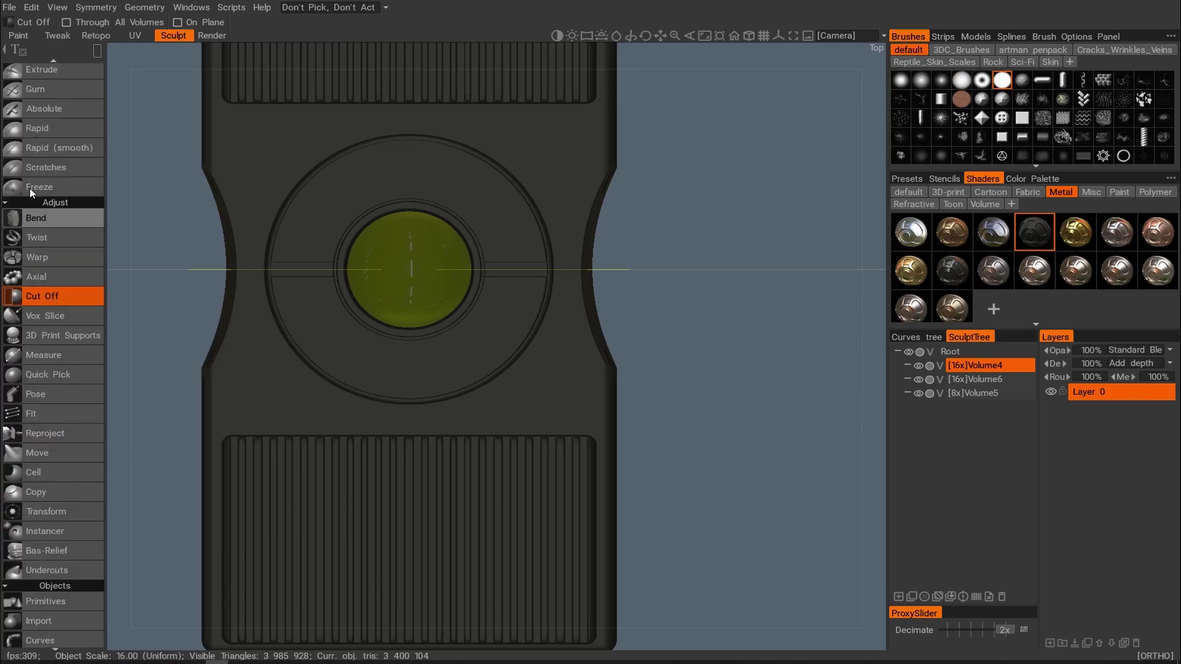
scroll(31, 184, "up", 5)
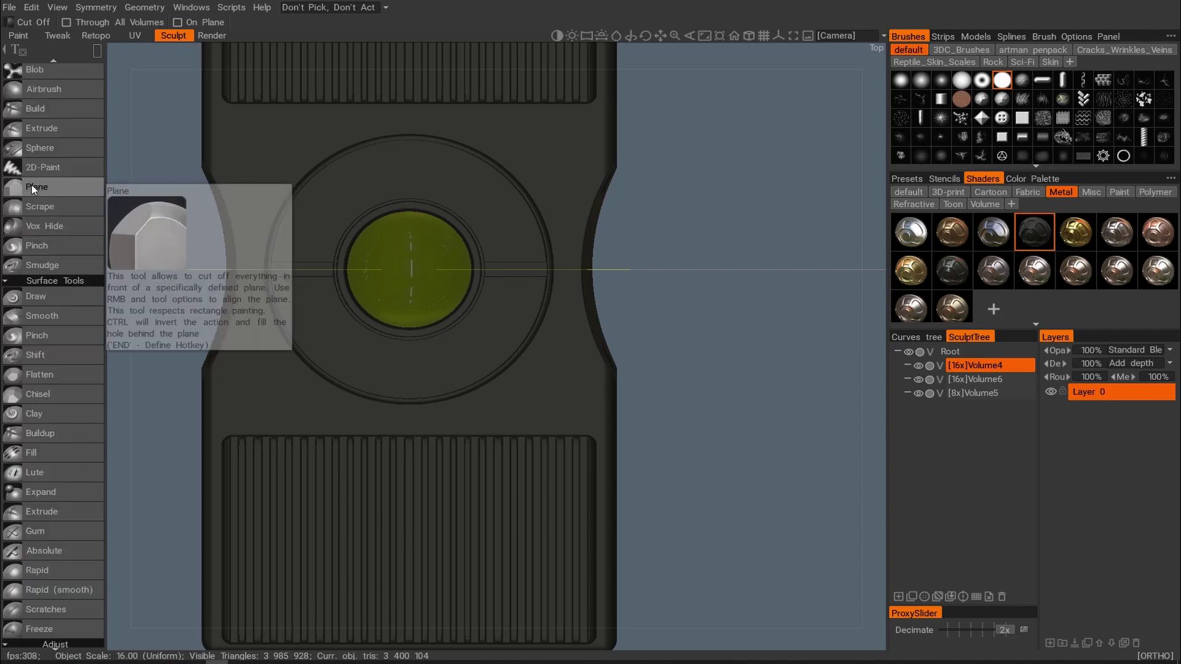
left_click(61, 202)
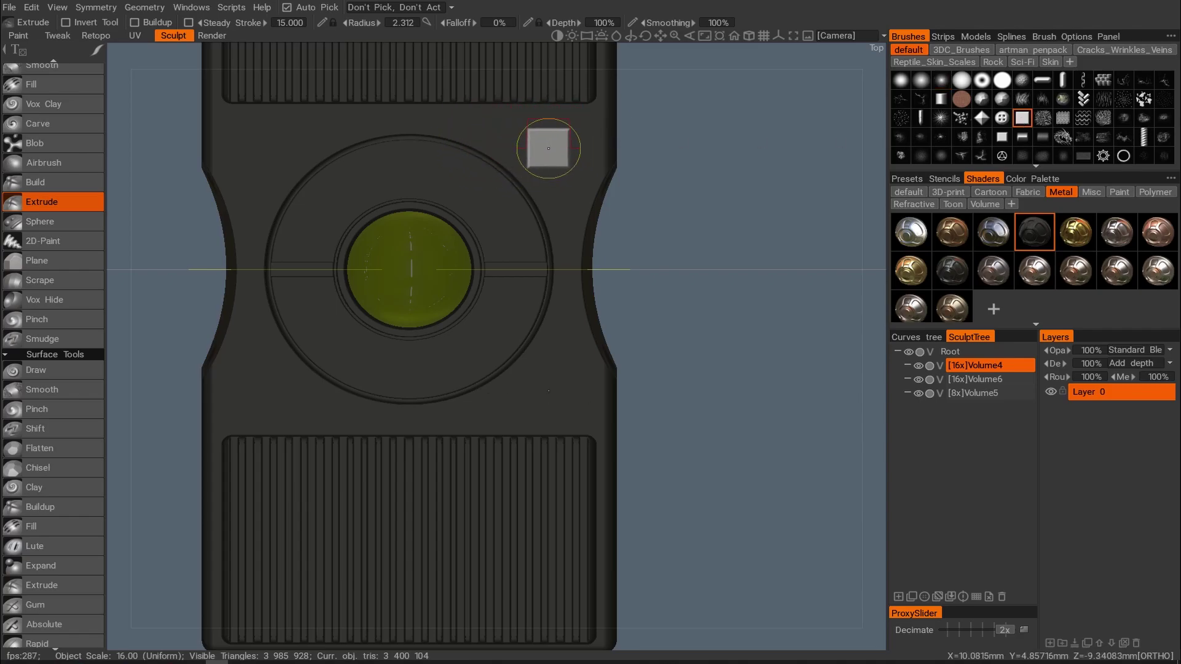
key("s")
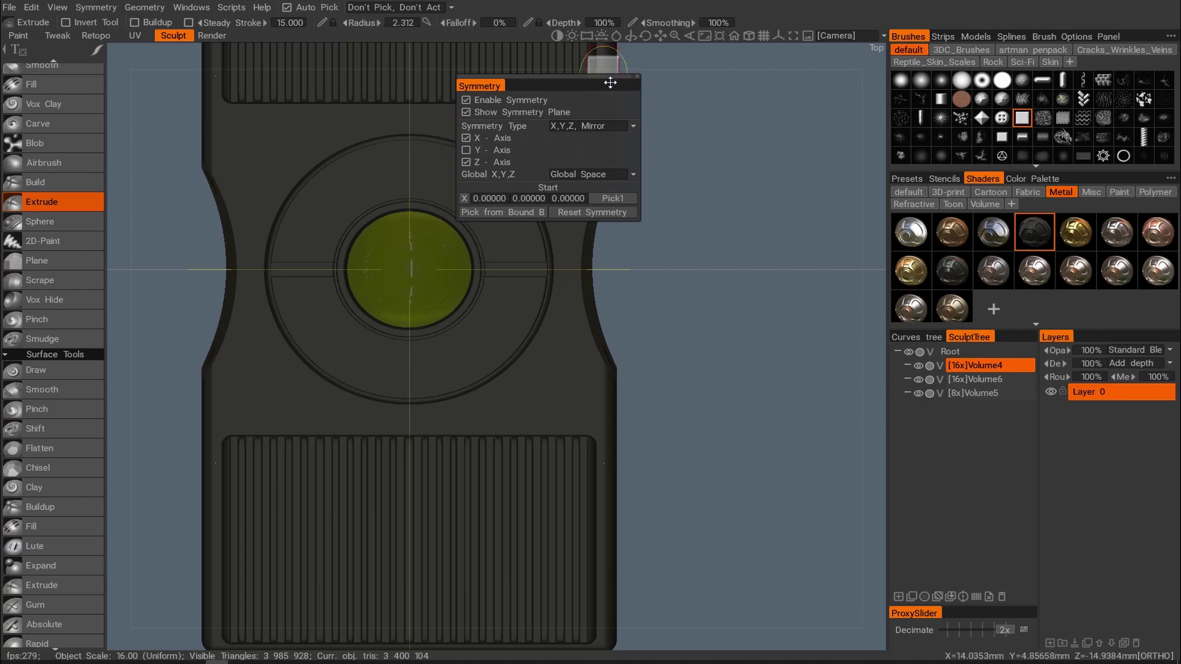
left_click_drag(609, 82, 841, 79)
key("s")
key("ctrl")
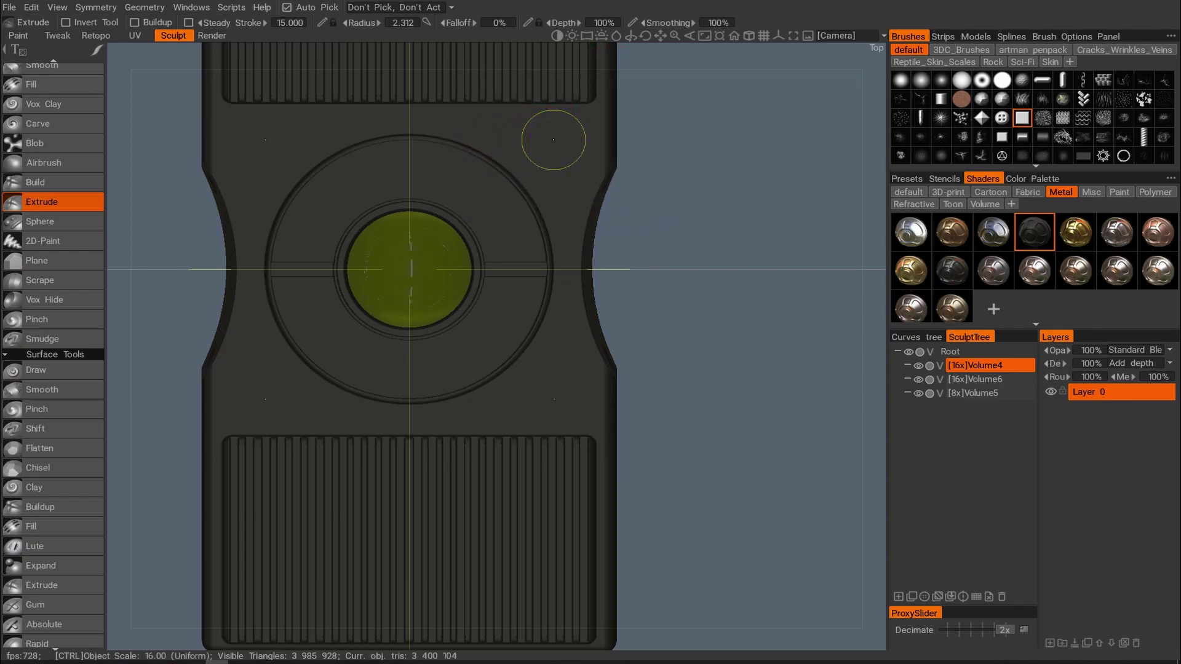
Try stamping square recesses around the ring with Extrude at 100% depth.
left_click(553, 141, "ctrl")
mouse_move(617, 180)
left_mouse_down("alt")
mouse_move(607, 185)
mouse_move(539, 114)
mouse_move(604, 172)
mouse_move(525, 322)
mouse_move(557, 264)
mouse_move(612, 318)
mouse_move(601, 372)
mouse_move(366, 241)
mouse_move(397, 178)
mouse_move(585, 390)
mouse_move(599, 347)
mouse_move(582, 350)
left_mouse_up("alt")
key("ctrl+z")
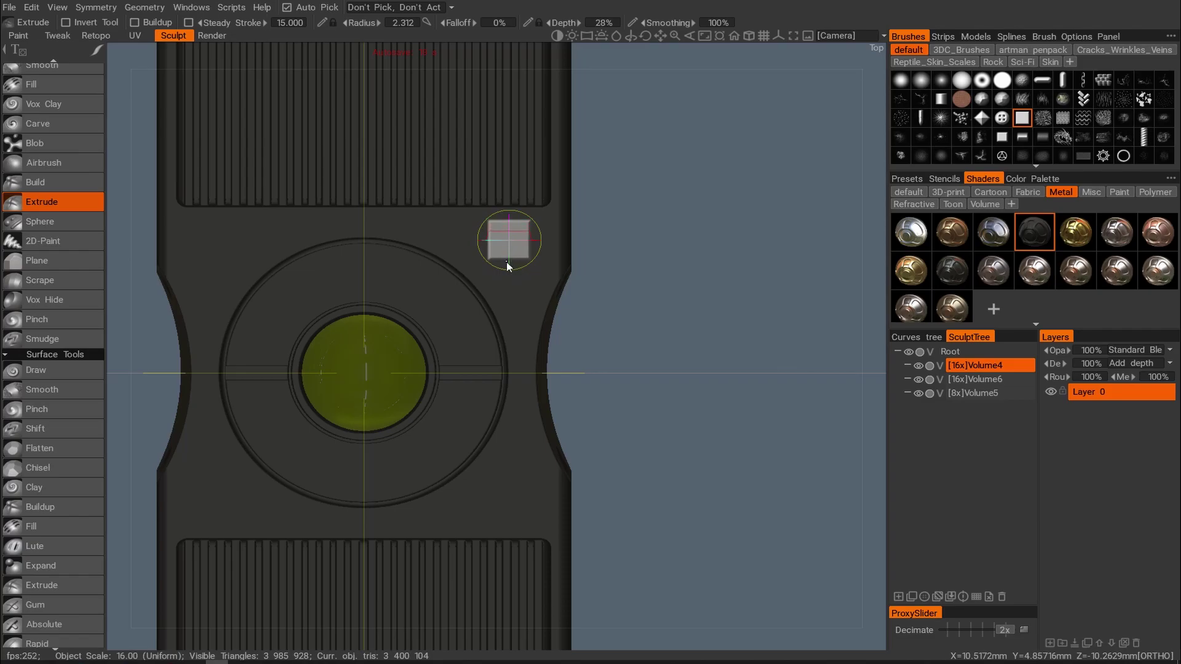
Lower the Extrude depth to 23% and stamp four inverted square recesses between the ring and the grooved pads.
left_click(509, 245)
mouse_move(508, 251)
left_mouse_down("alt")
mouse_move(489, 243)
mouse_move(452, 175)
mouse_move(529, 269)
left_mouse_up("alt")
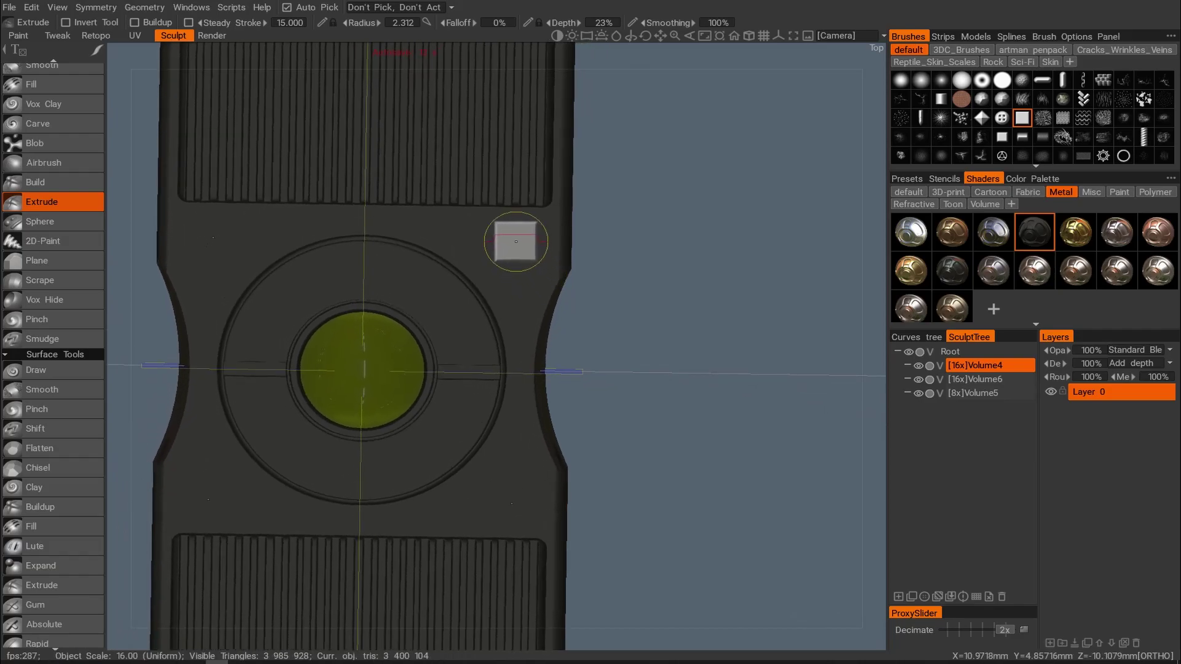
left_click(516, 244)
key("ctrl+z")
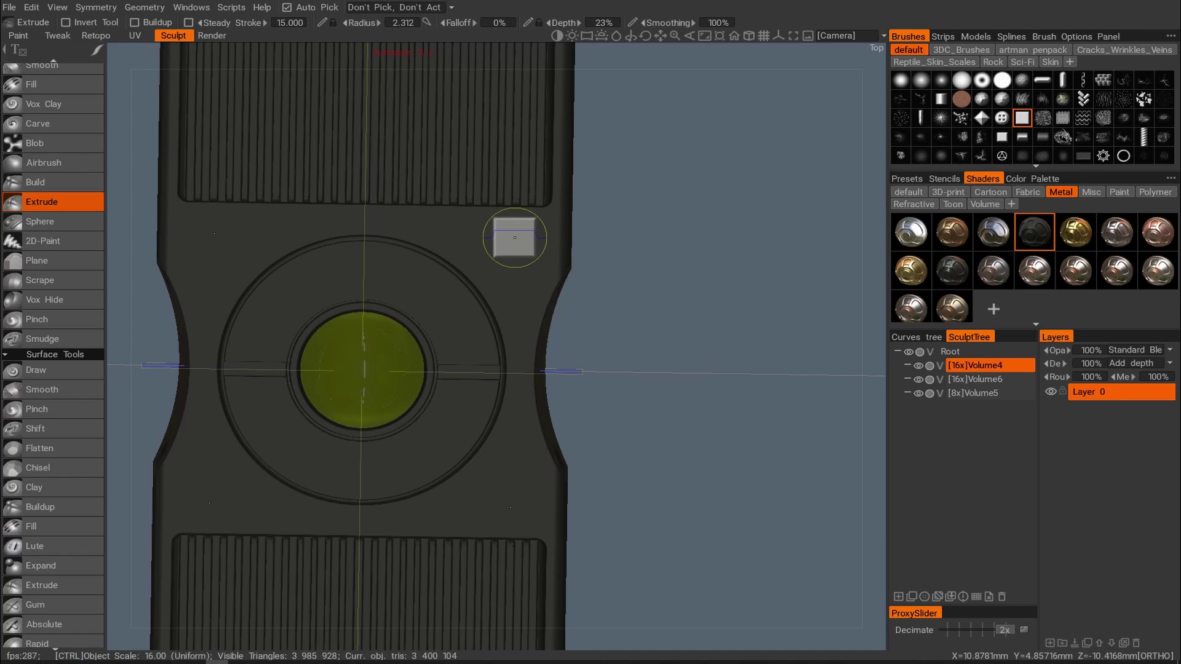
key("ctrl")
left_click(515, 241)
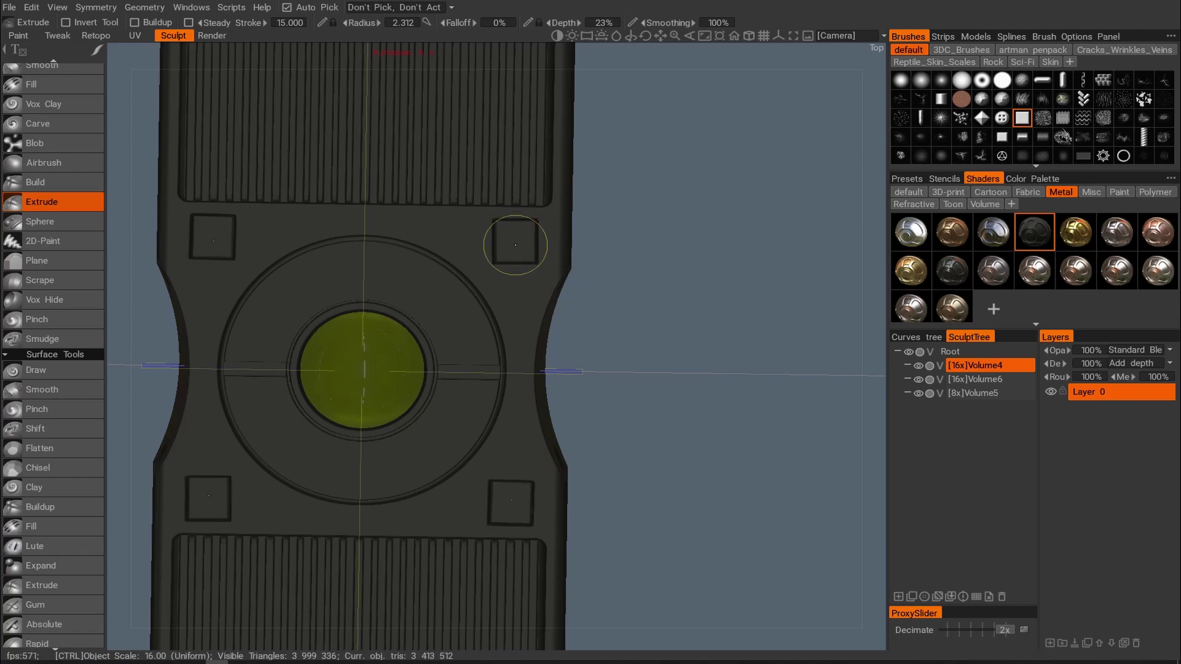
Try carving into the ring's flat surface around the dome with inverted Extrude strokes.
left_click_drag(618, 254, 511, 375, "alt")
left_click_drag(520, 289, 536, 281, "ctrl")
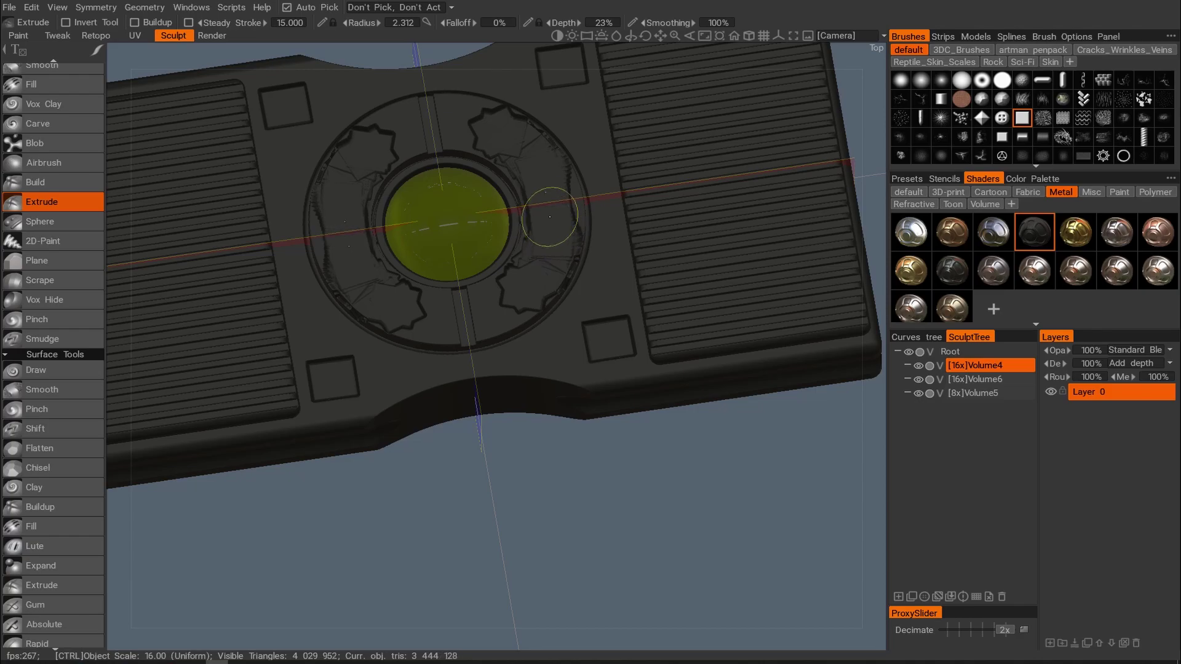
key("ctrl+z")
From the orthographic right view, carve a wide shallow rectangular recess into the middle of the slab's scalloped long side.
left_click_drag(541, 253, 549, 89, "alt")
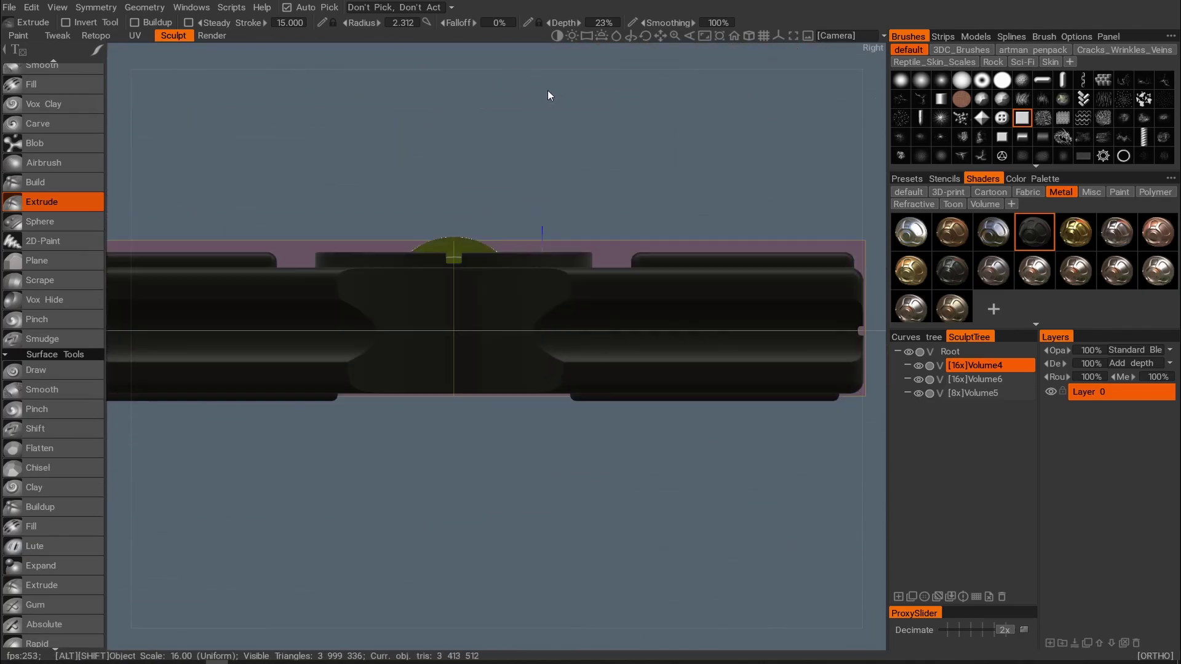
left_click_drag(491, 331, 564, 354, "ctrl")
mouse_move(712, 340)
left_mouse_down("alt")
mouse_move(707, 327)
mouse_move(797, 331)
left_mouse_up("alt")
Try stamping small square recesses into the long side's groove on either side of the middle recess.
key("ctrl+z")
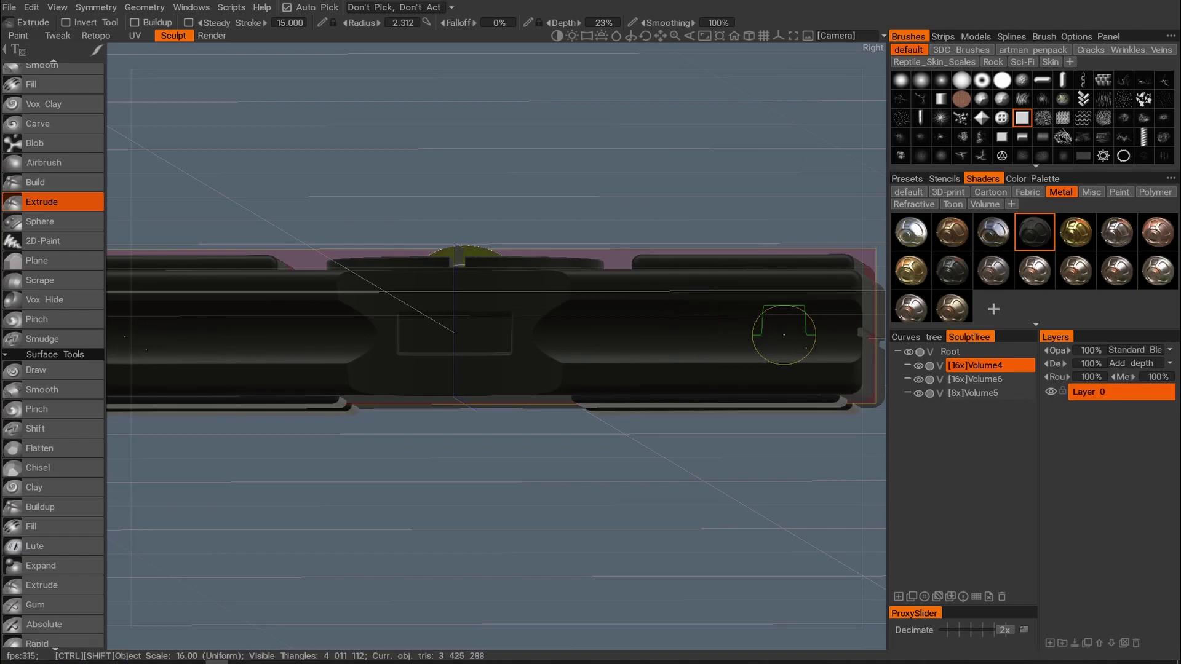
left_click_drag(699, 331, 713, 331, "ctrl")
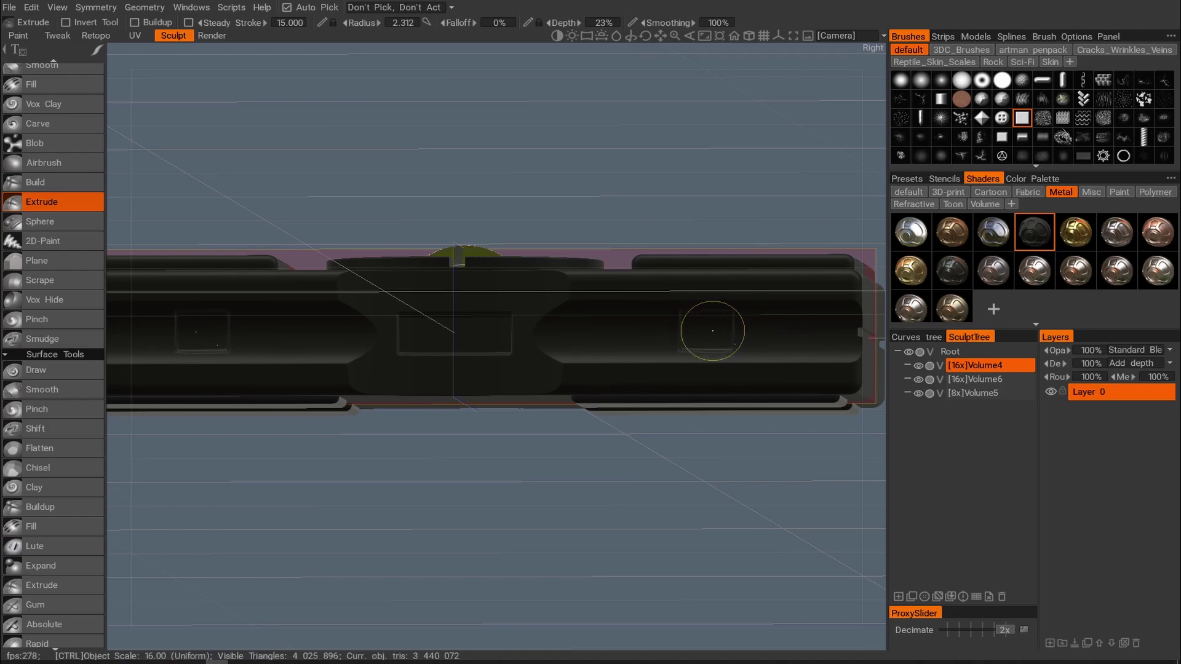
mouse_move(641, 329)
left_mouse_down("alt")
mouse_move(641, 380)
mouse_move(651, 356)
mouse_move(628, 320)
mouse_move(666, 286)
mouse_move(561, 339)
mouse_move(595, 357)
left_mouse_up("alt")
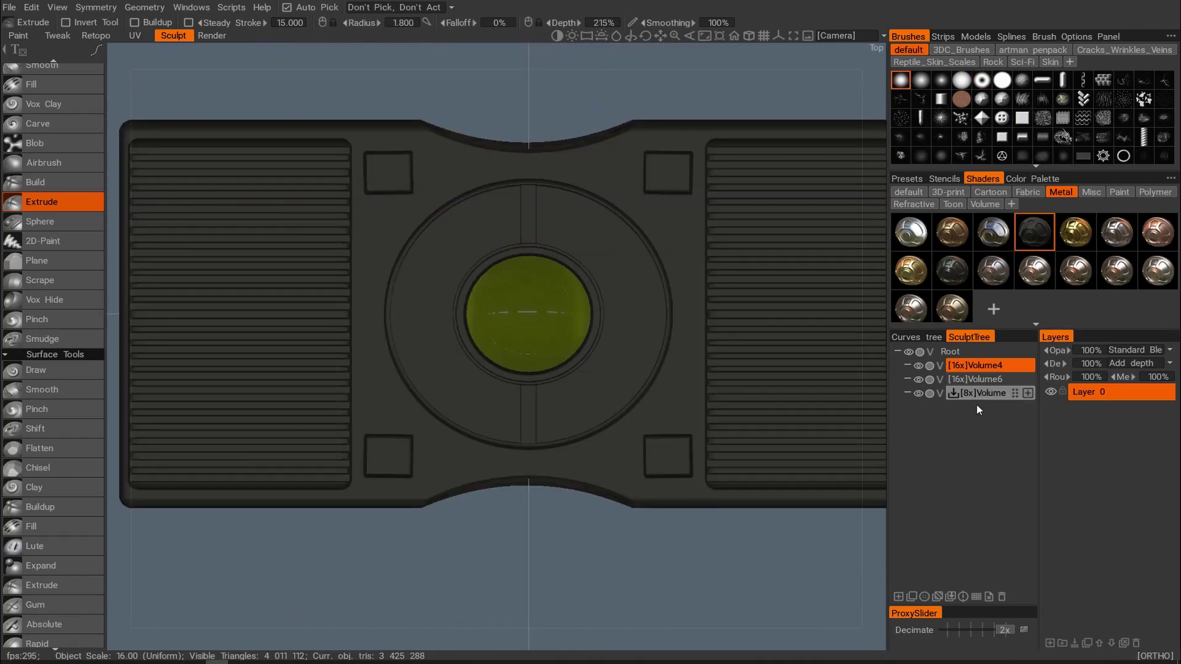
Add a new volume and position a sphere primitive for it over the ring, shifted along Z to about -6.752.
left_click(898, 596)
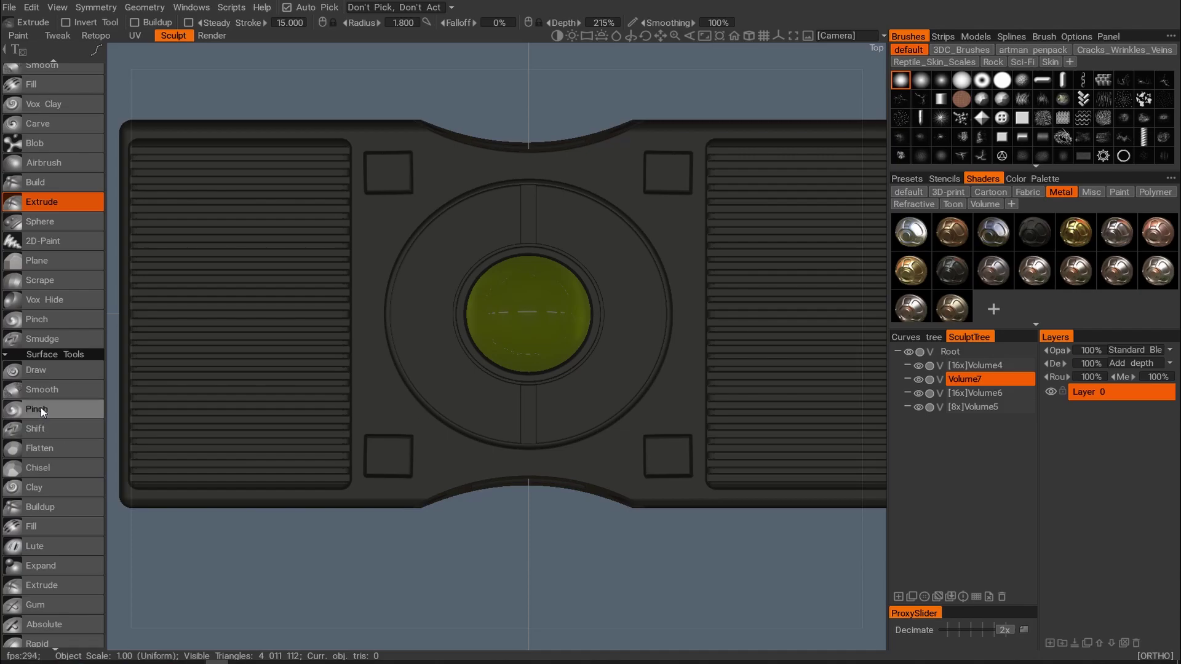
scroll(35, 412, "down", 15)
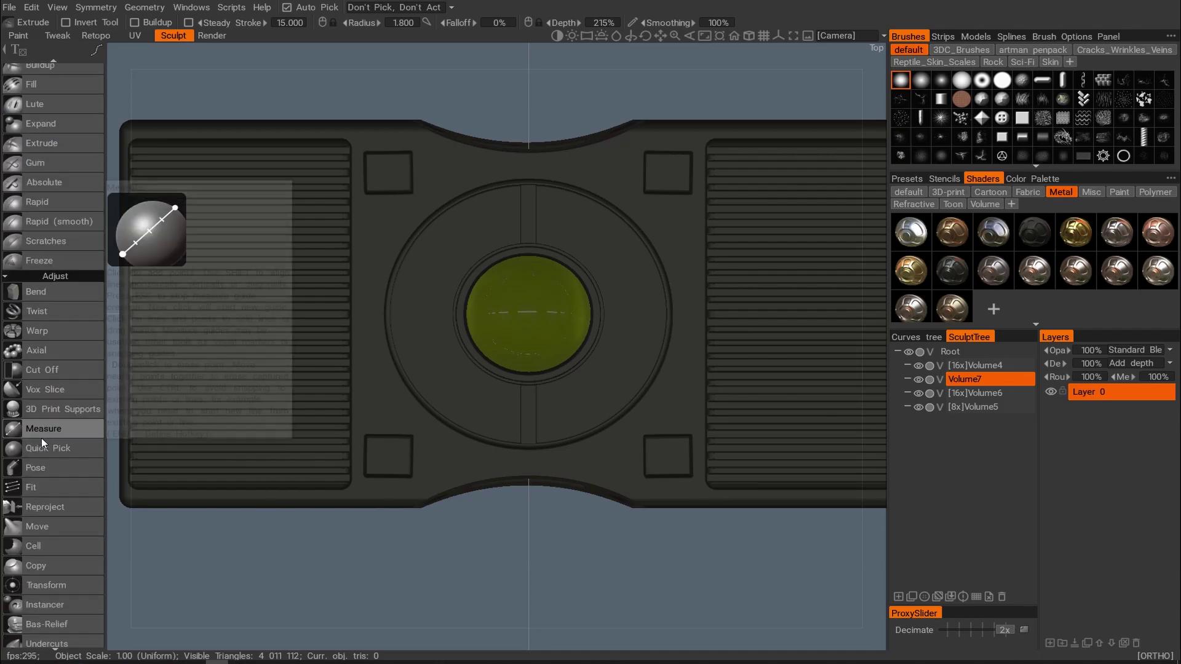
left_click(49, 453)
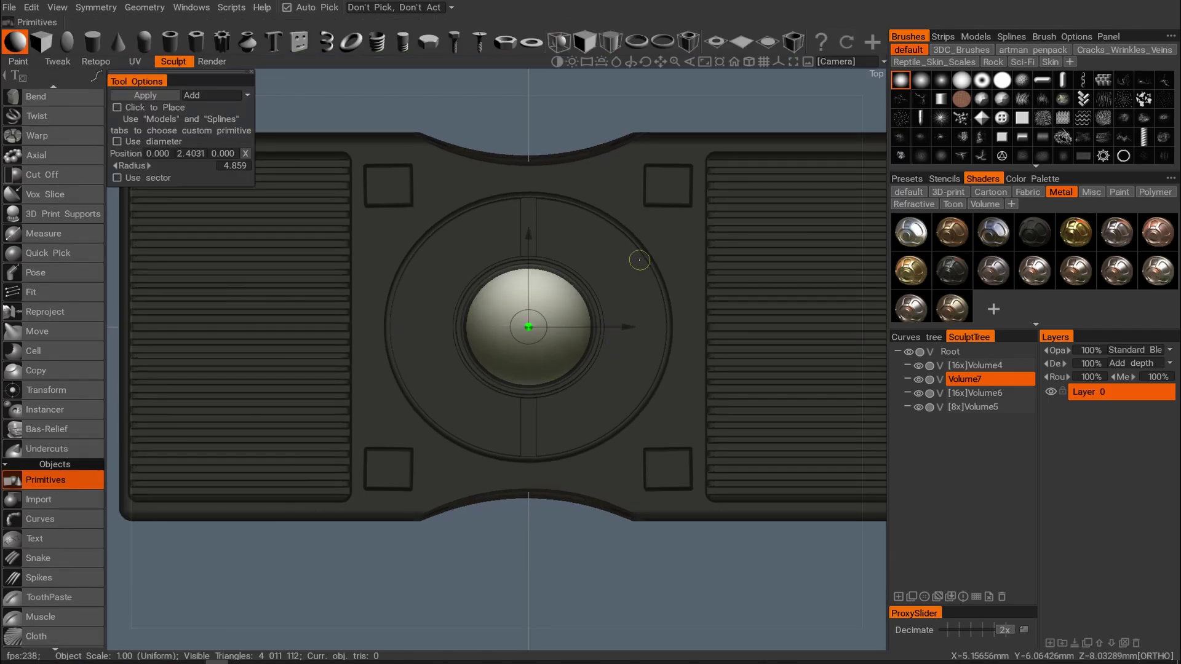
left_click_drag(627, 328, 534, 306)
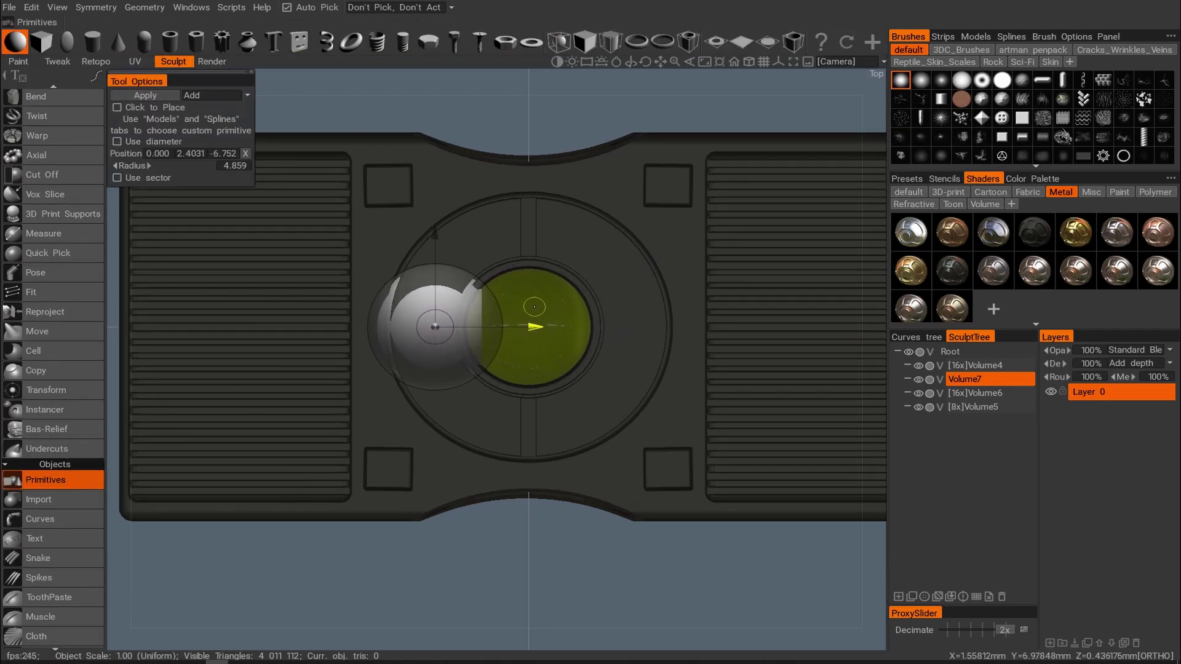
Shrink the sphere primitive to a radius of 2.800 and raise it to Y 5.735 above the disc.
left_click_drag(458, 271, 469, 315)
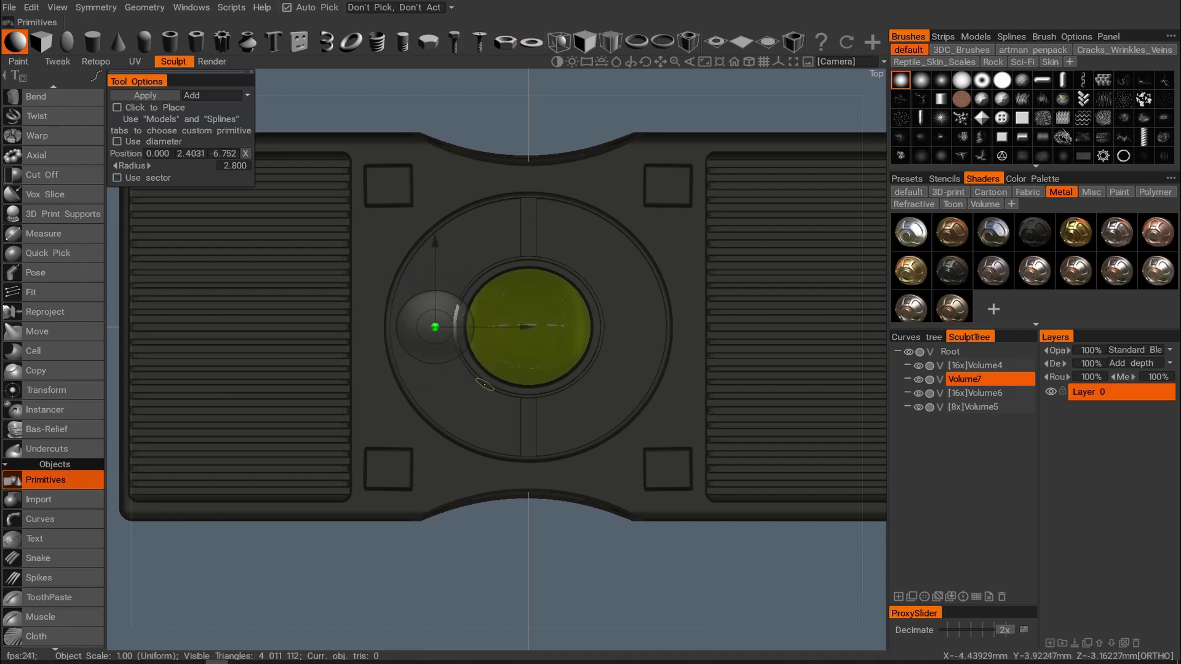
left_click_drag(489, 413, 471, 266, "alt")
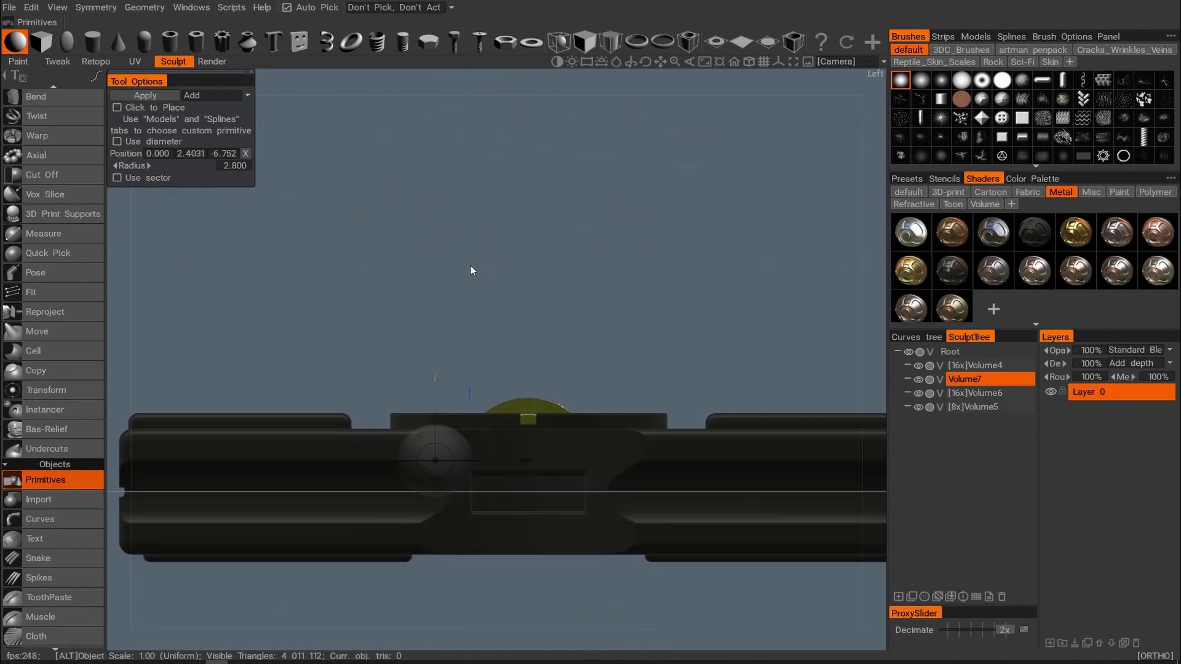
left_click_drag(435, 374, 418, 533)
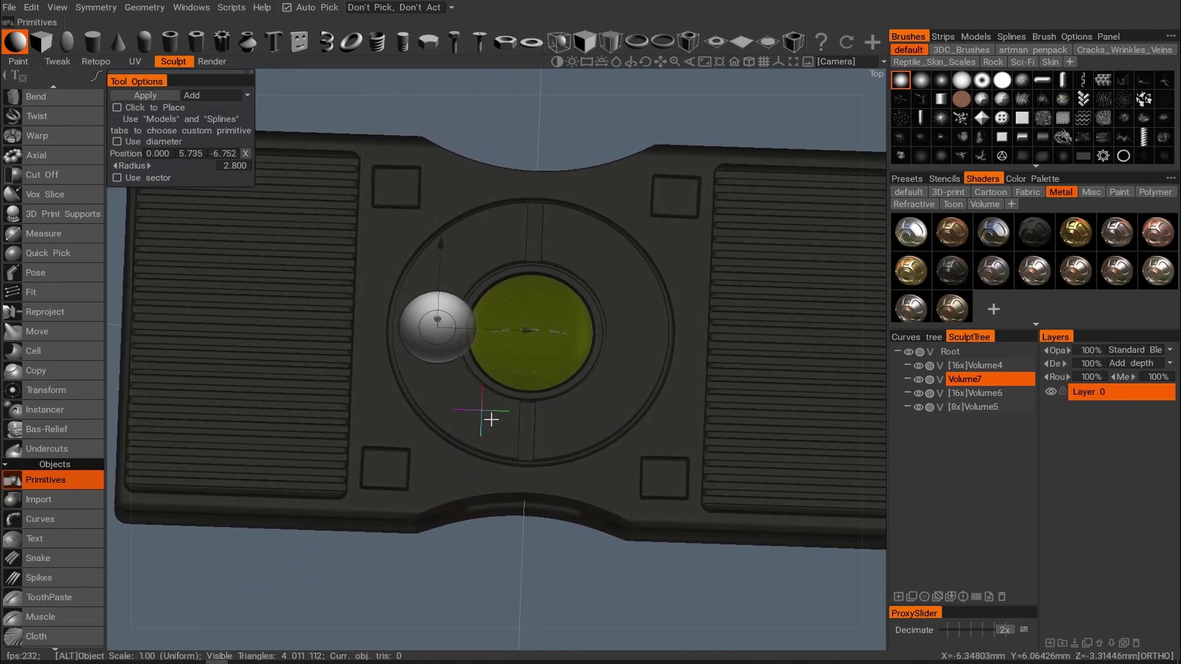
Shift the sphere outward to Z -7.801, reduce its radius to 1.388 and add it to the empty volume.
right_click_drag(480, 411, 507, 411, "alt")
left_click_drag(507, 411, 511, 422, "alt")
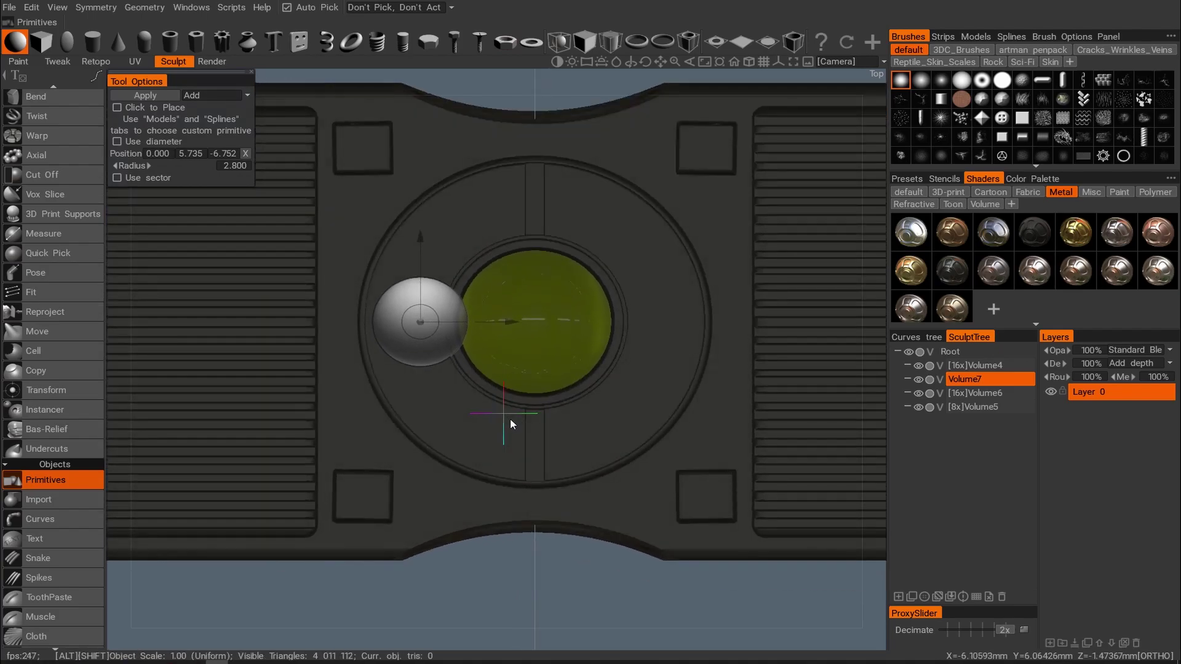
left_click_drag(509, 321, 428, 317)
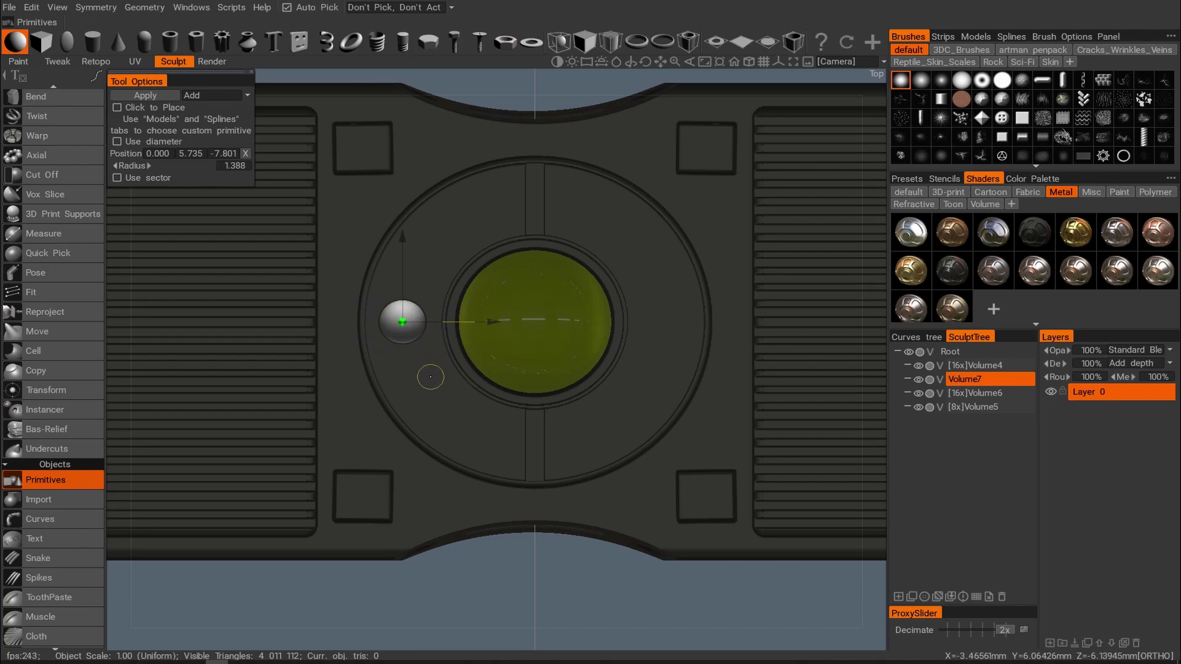
scroll(432, 375, "down", 2)
left_click(143, 94)
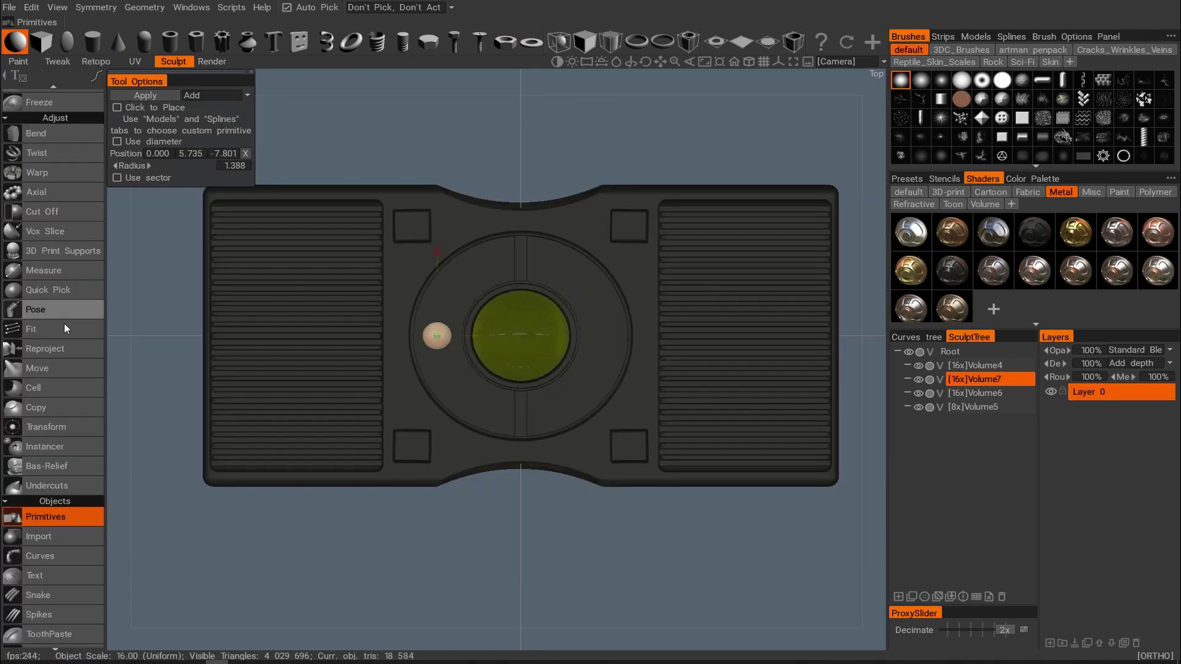
Set up an axial array of 16 sphere instances, centring its axis on the green dome at about X -0.024, Z 0.043.
scroll(48, 338, "up", 2)
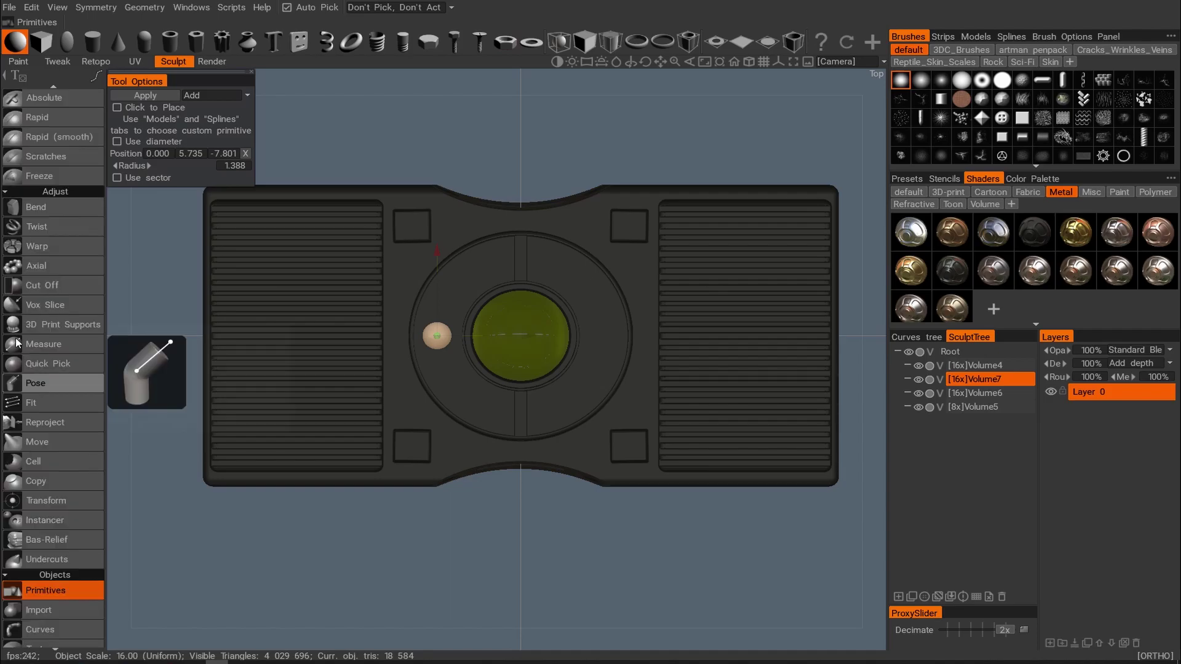
left_click(47, 263)
scroll(539, 349, "down", 4)
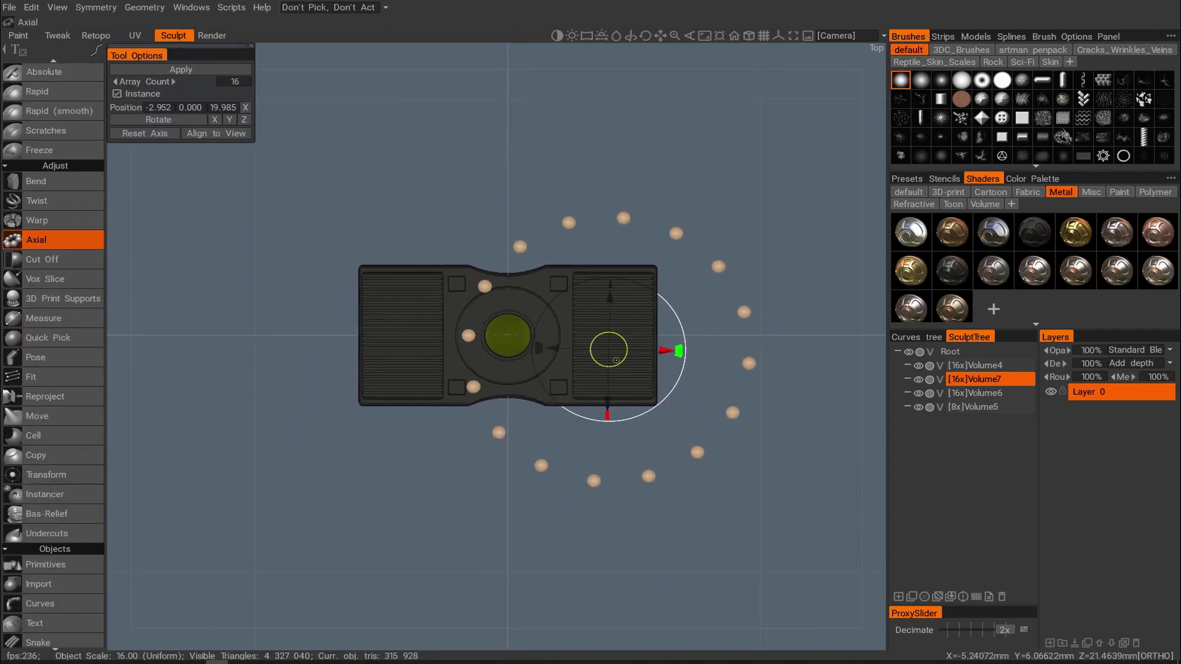
left_click_drag(665, 354, 563, 346)
right_click_drag(567, 360, 728, 422, "alt")
left_click_drag(539, 292, 523, 269)
left_click_drag(592, 320, 547, 202)
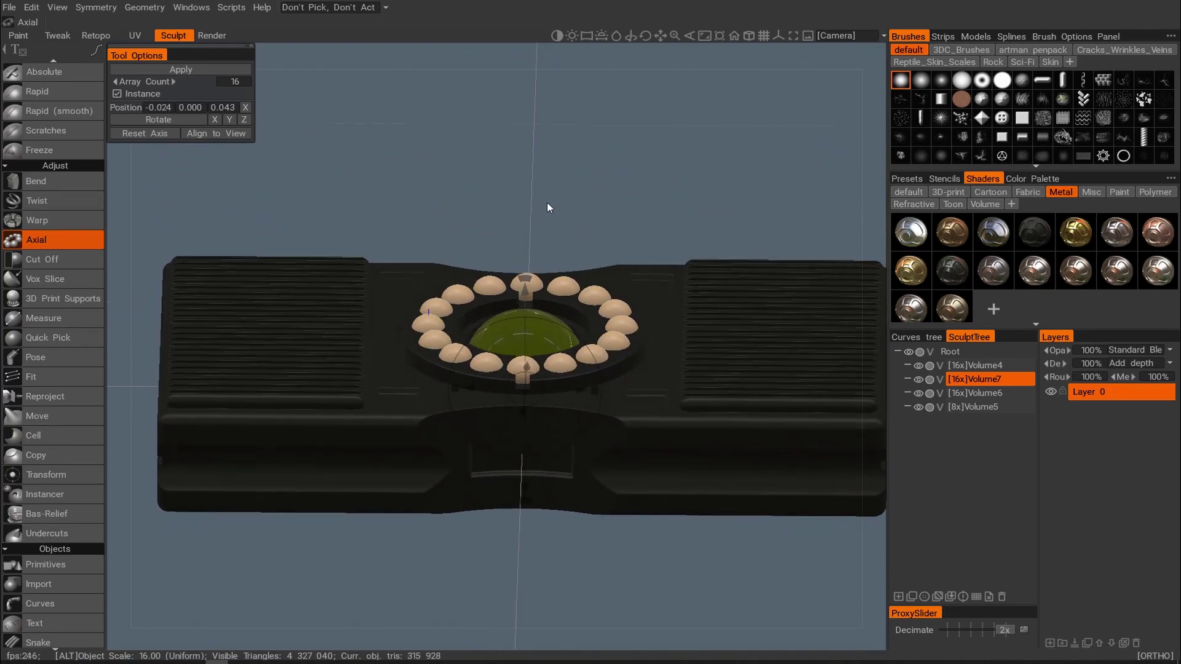
Inspect the ring of spheres from the side and above, and apply the 16-instance axial array.
left_click_drag(553, 304, 555, 297, "alt+shift")
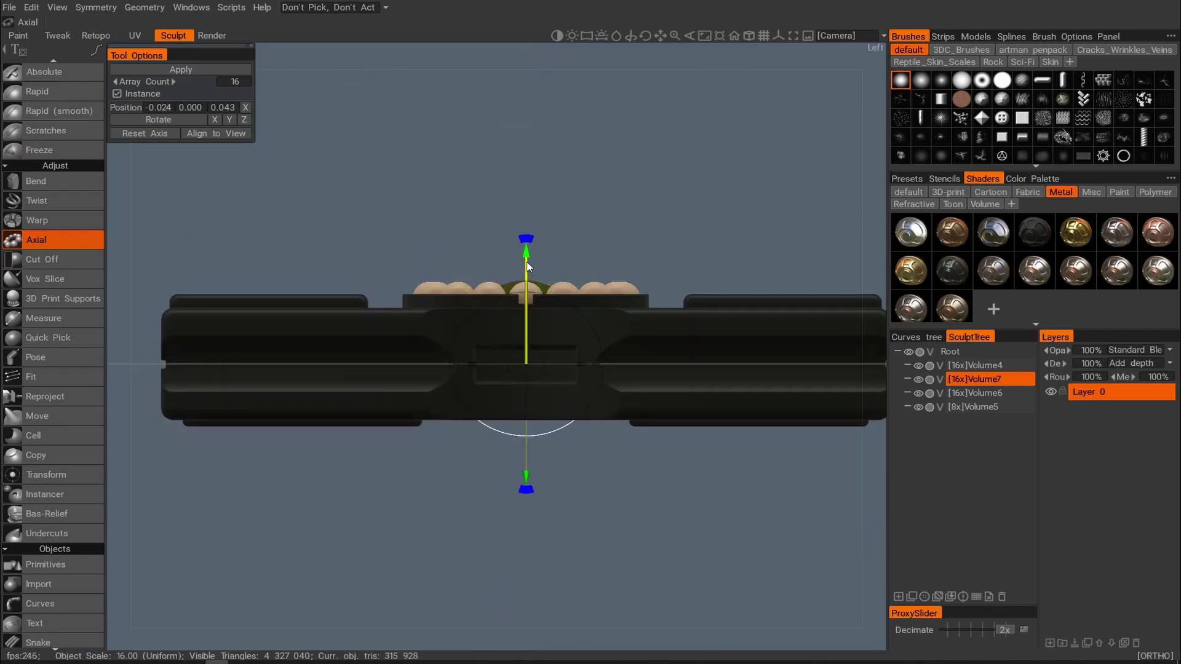
left_click_drag(527, 271, 517, 125)
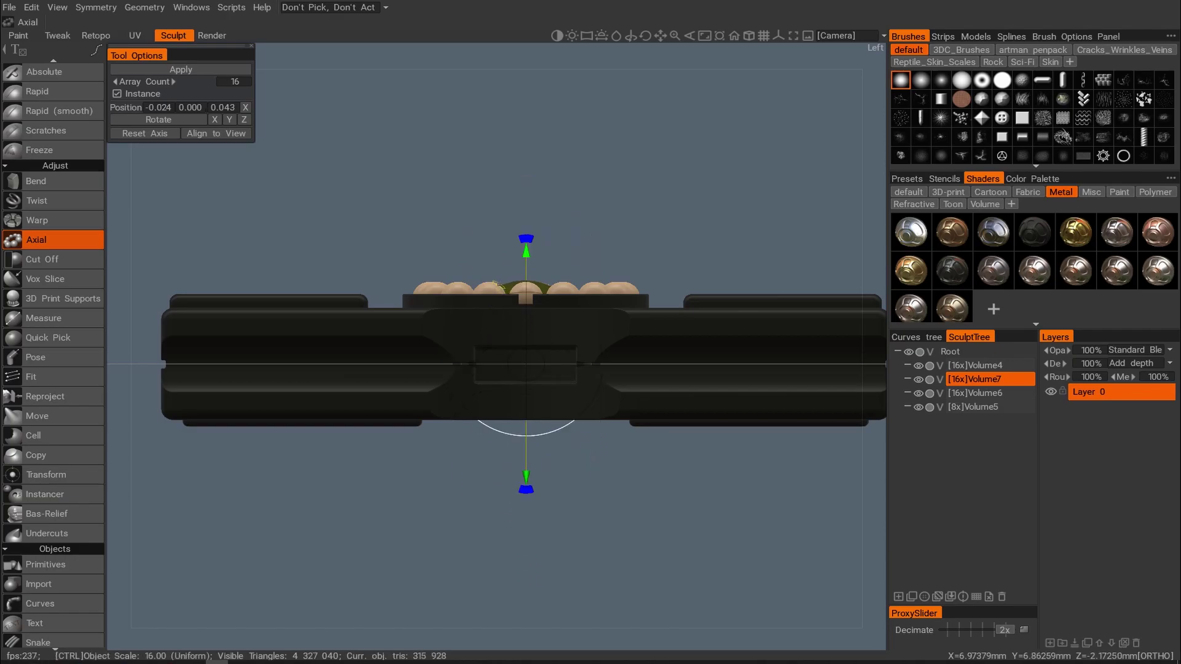
left_click_drag(477, 273, 474, 448, "alt")
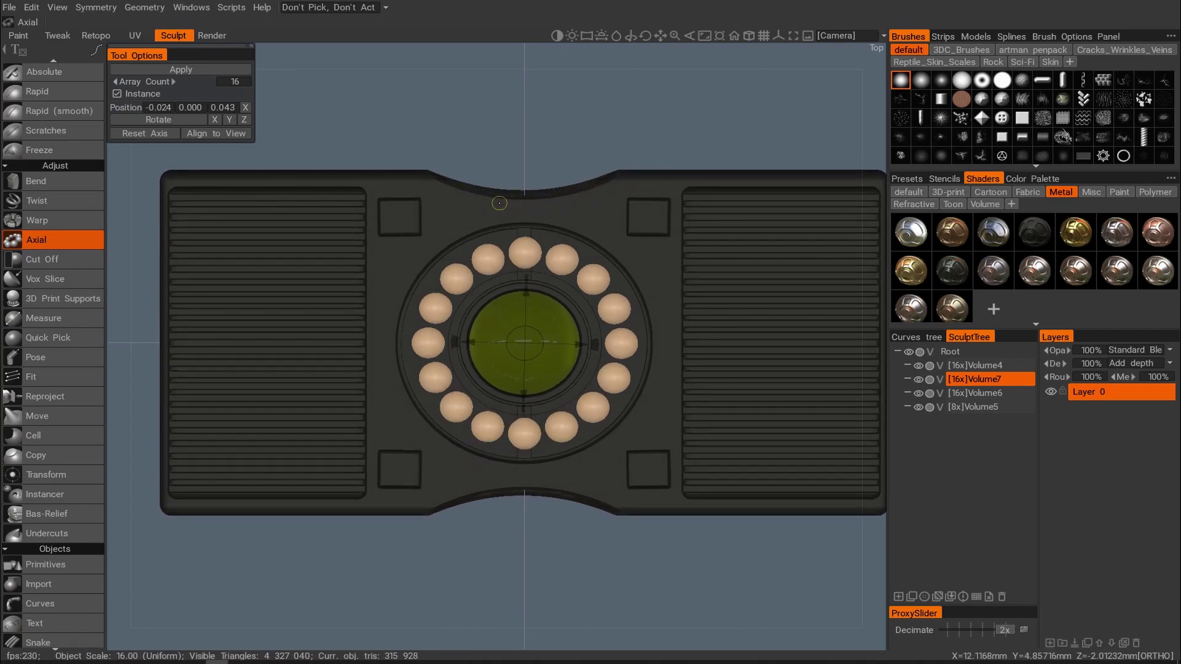
left_click(197, 69)
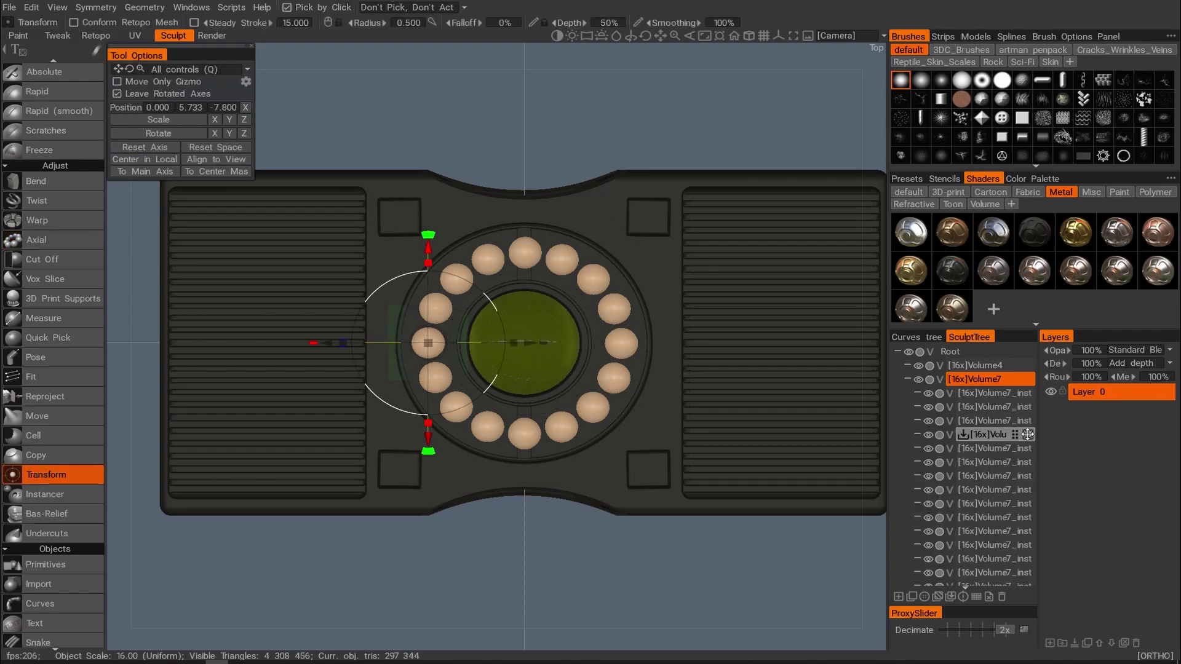
Assign a dark brushed metal shader to the ring of spheres.
left_click(994, 271)
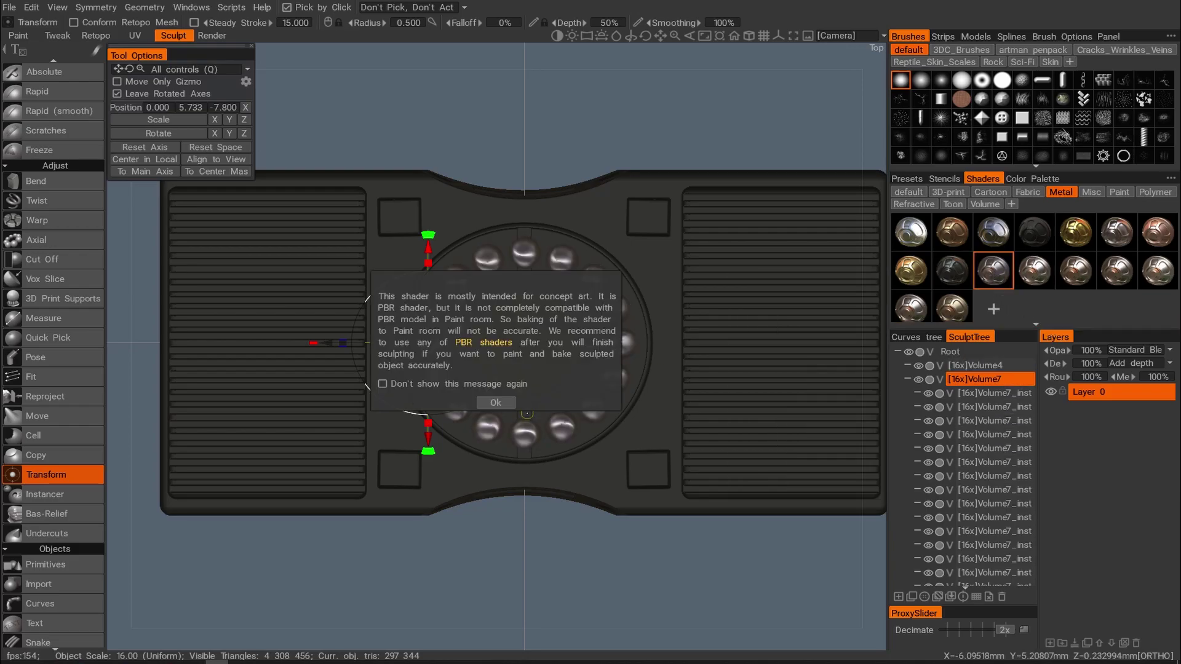
left_click_drag(555, 503, 622, 382, "alt")
right_click_drag(434, 395, 599, 422, "alt")
middle_click_drag(599, 422, 775, 441, "alt")
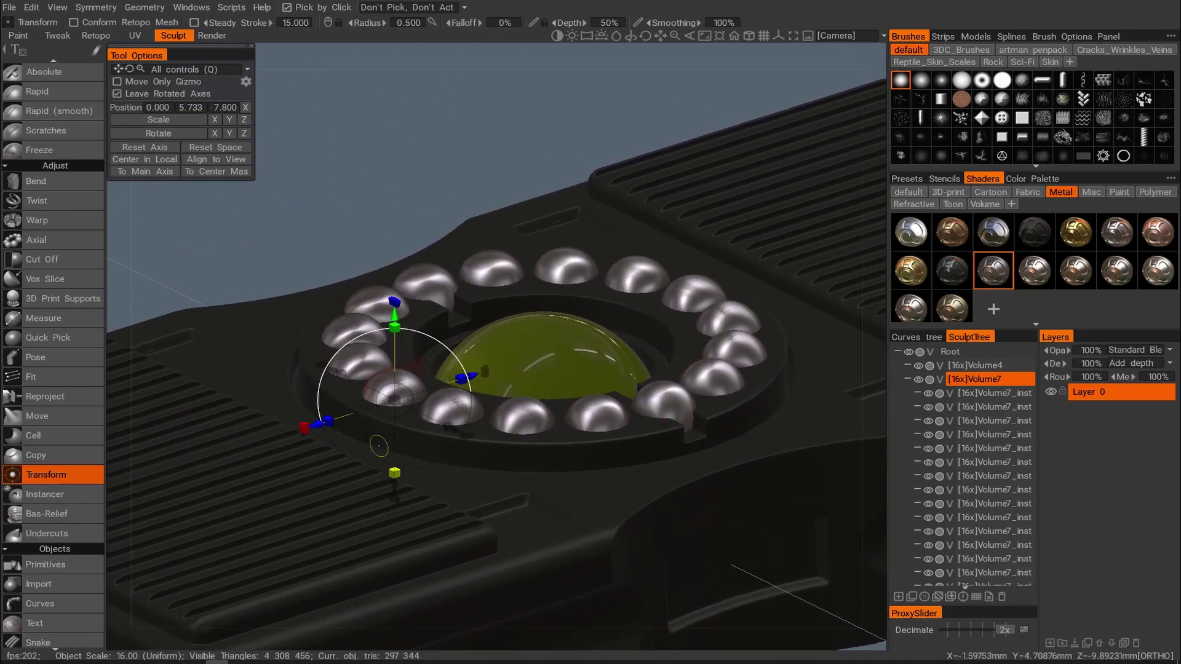
Lower the instanced spheres into the disc with the Transform gizmo, ending at Y 5.020.
left_click_drag(395, 317, 420, 364)
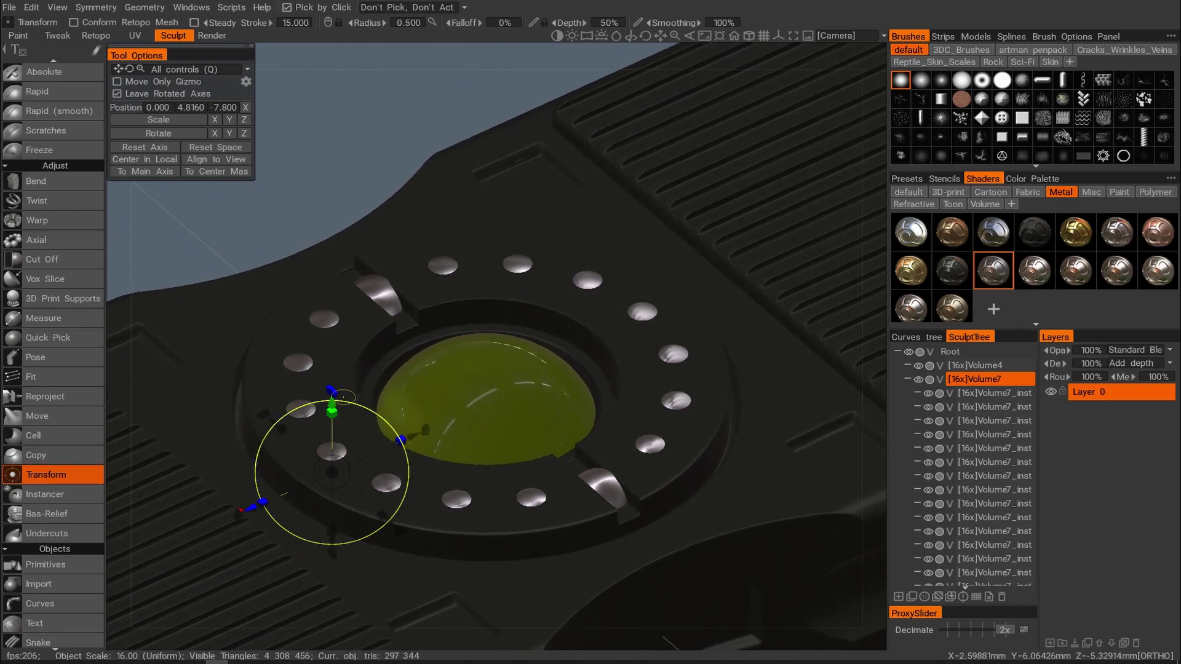
left_click_drag(332, 406, 332, 404)
left_click_drag(520, 412, 449, 453, "alt")
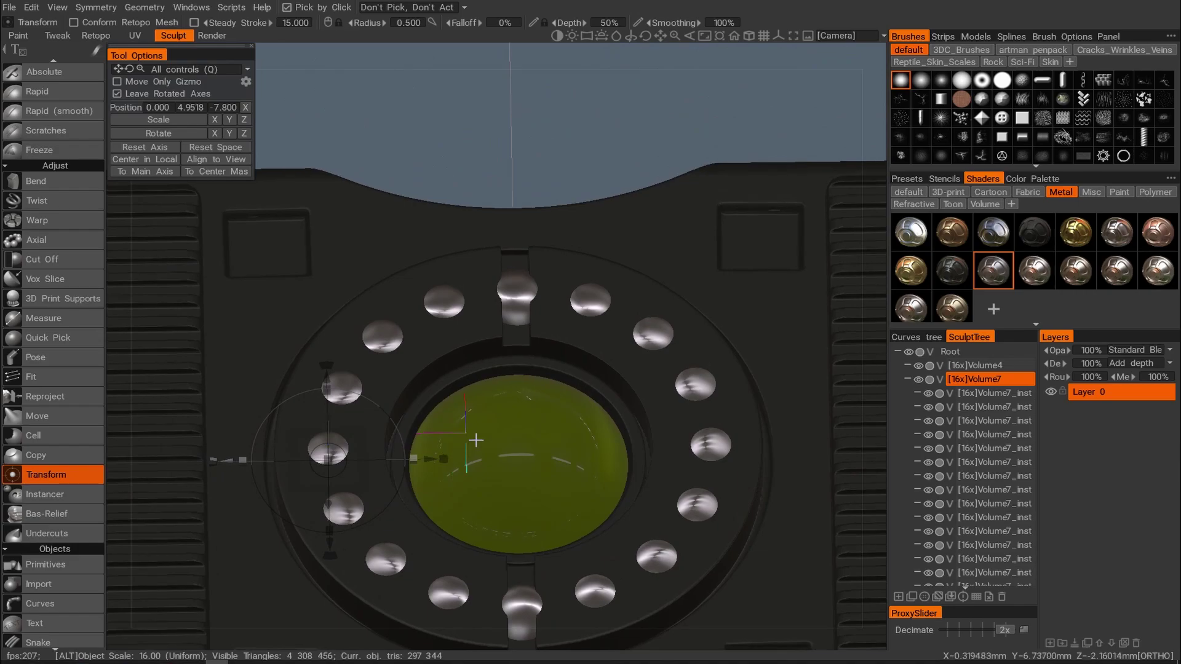
middle_click_drag(537, 448, 536, 398, "alt")
left_click_drag(537, 398, 466, 370, "alt")
left_click_drag(341, 349, 340, 346)
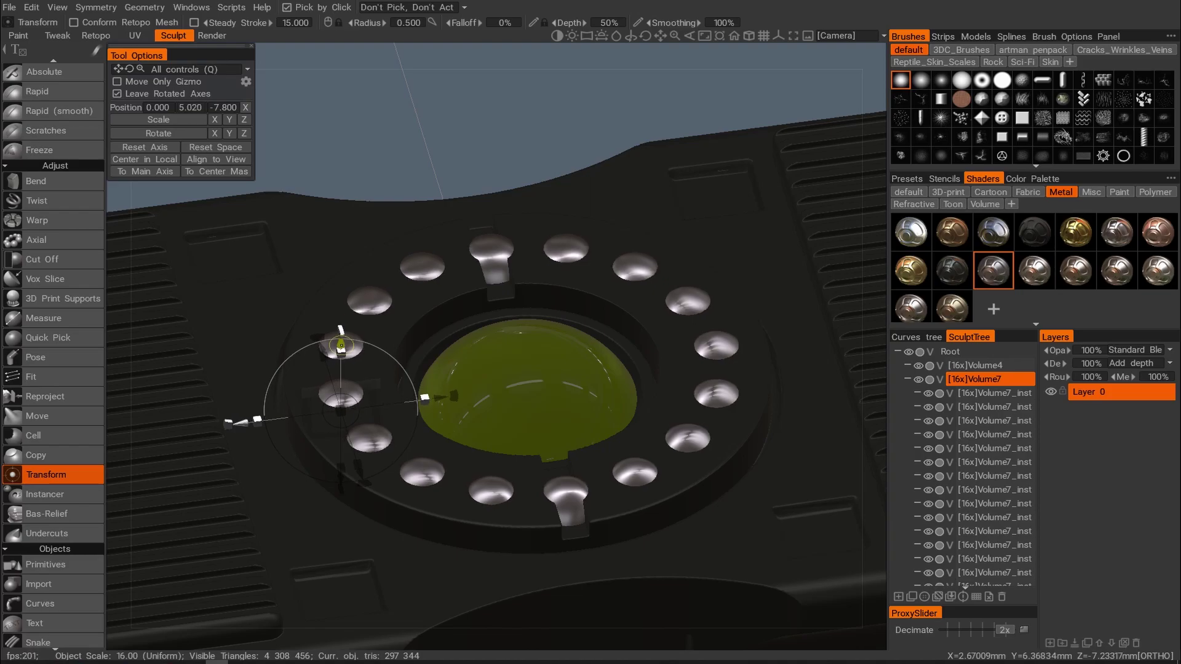
Switch to perspective view and hide the two sphere instances that overlap the disc's slots.
mouse_move(553, 369)
left_mouse_down("alt")
mouse_move(533, 453)
mouse_move(532, 400)
mouse_move(548, 442)
mouse_move(579, 375)
mouse_move(699, 348)
mouse_move(712, 306)
mouse_move(588, 361)
mouse_move(590, 423)
mouse_move(563, 434)
left_mouse_up("alt")
key("KP_5")
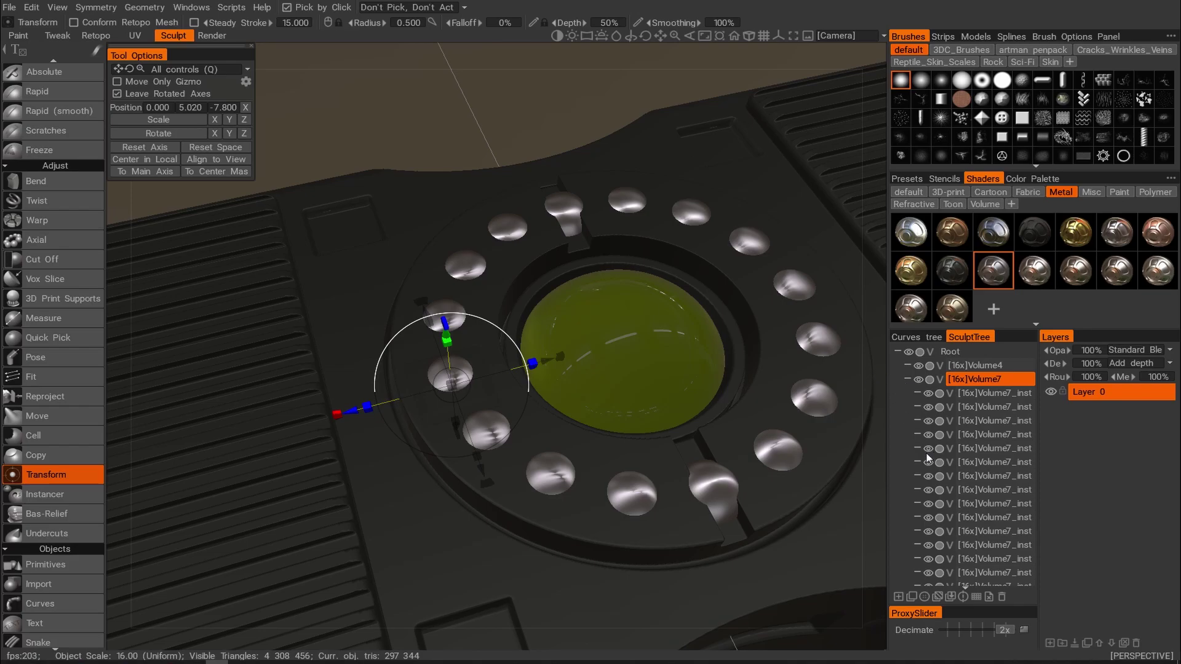
mouse_move(979, 489)
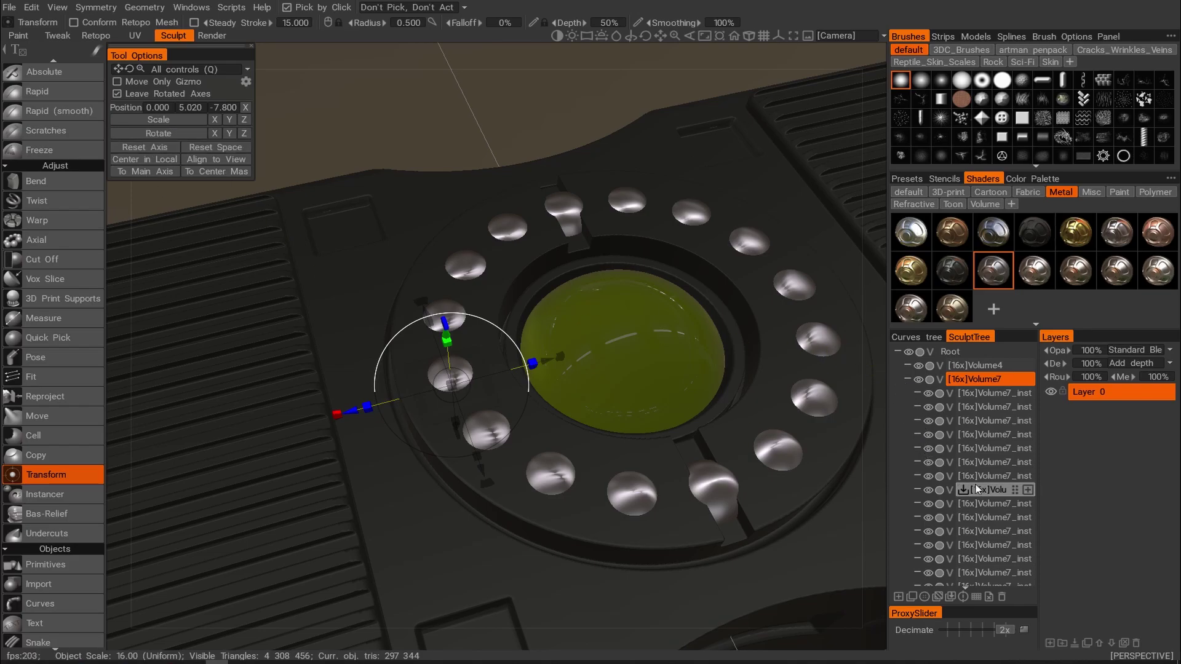
left_click(928, 421)
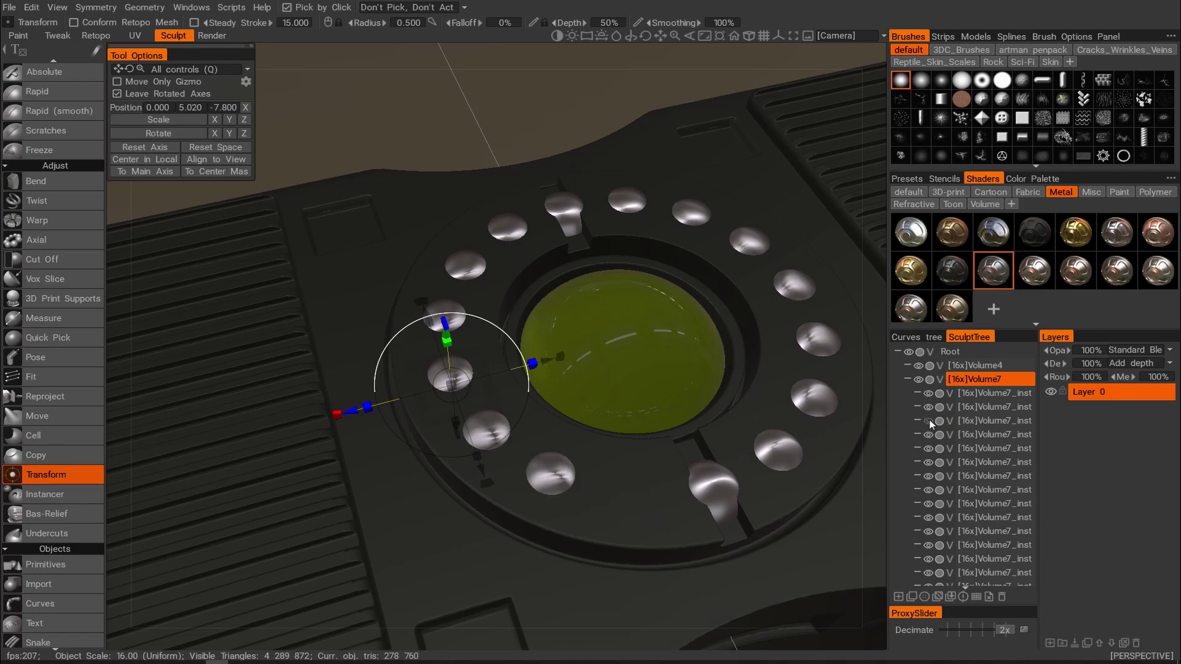
left_click(929, 420)
left_click(928, 435)
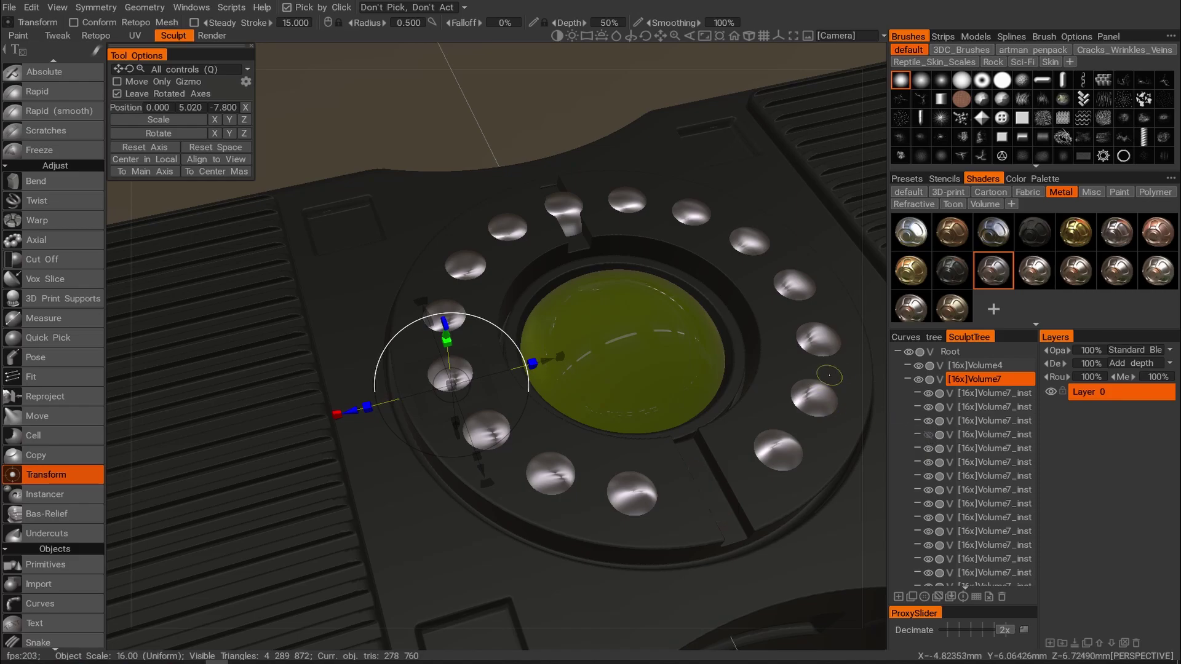
left_click(928, 573)
left_click(928, 573)
left_click(929, 559)
left_click(928, 558)
left_click(929, 545)
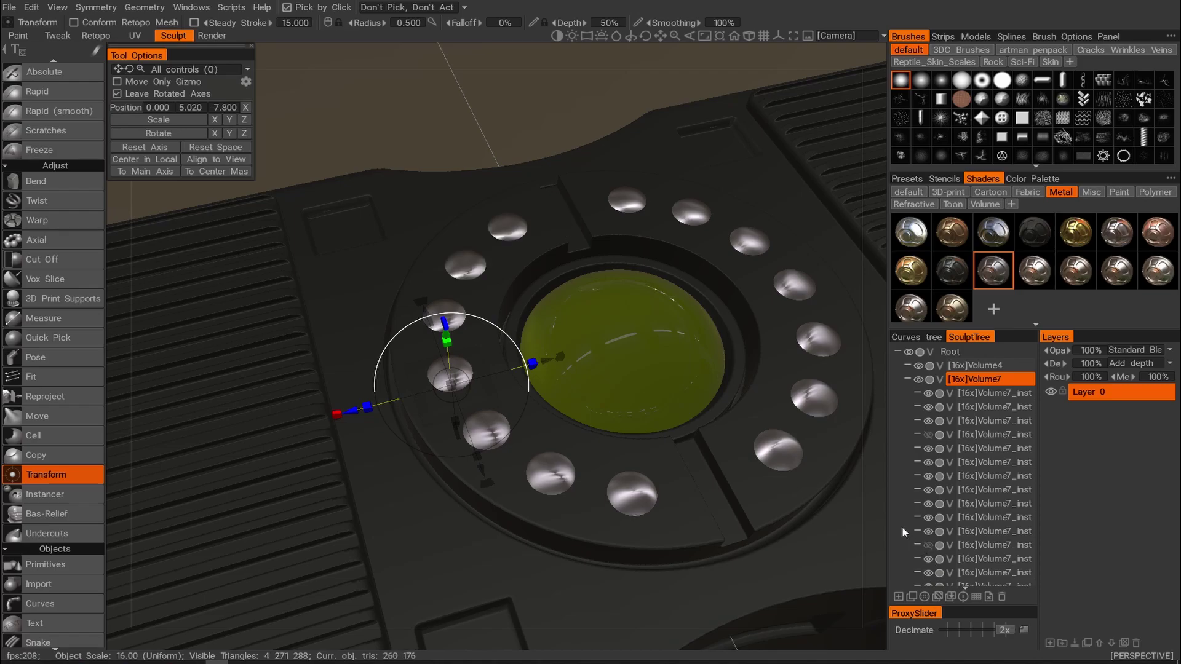
Raise the ring of spheres to Y 5.3177 so they protrude more from the disc.
left_click_drag(740, 383, 491, 291, "alt")
key("ctrl+z")
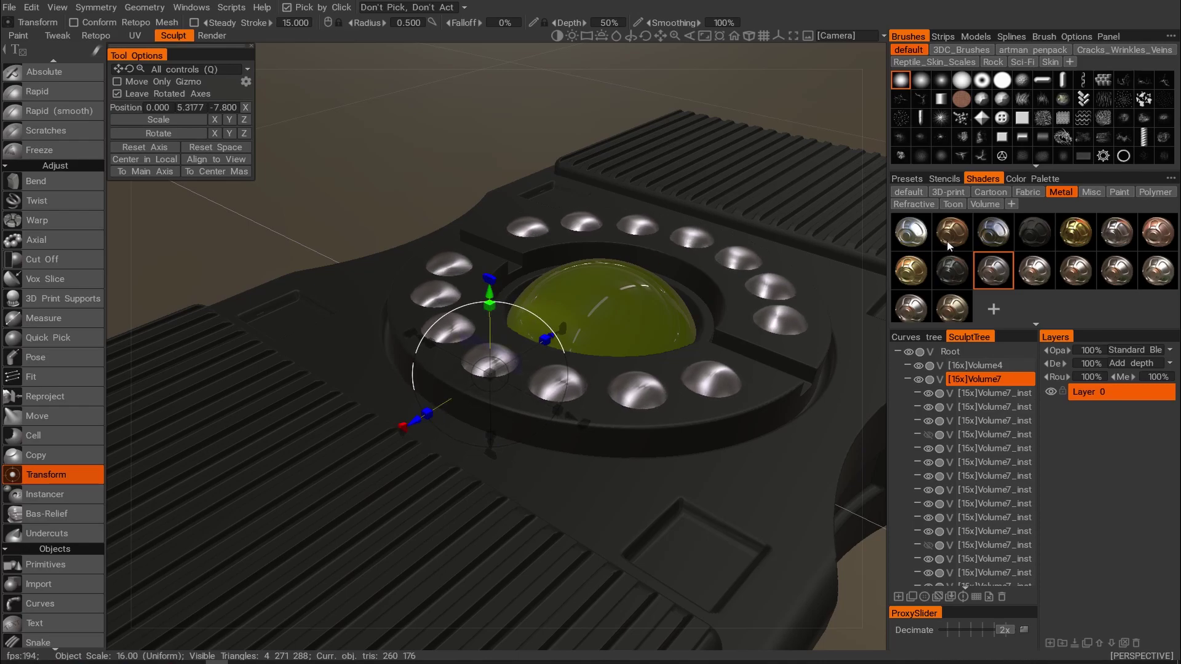
Try the Anisotropic and other dark Metal shaders on the ring of spheres.
left_click(995, 234)
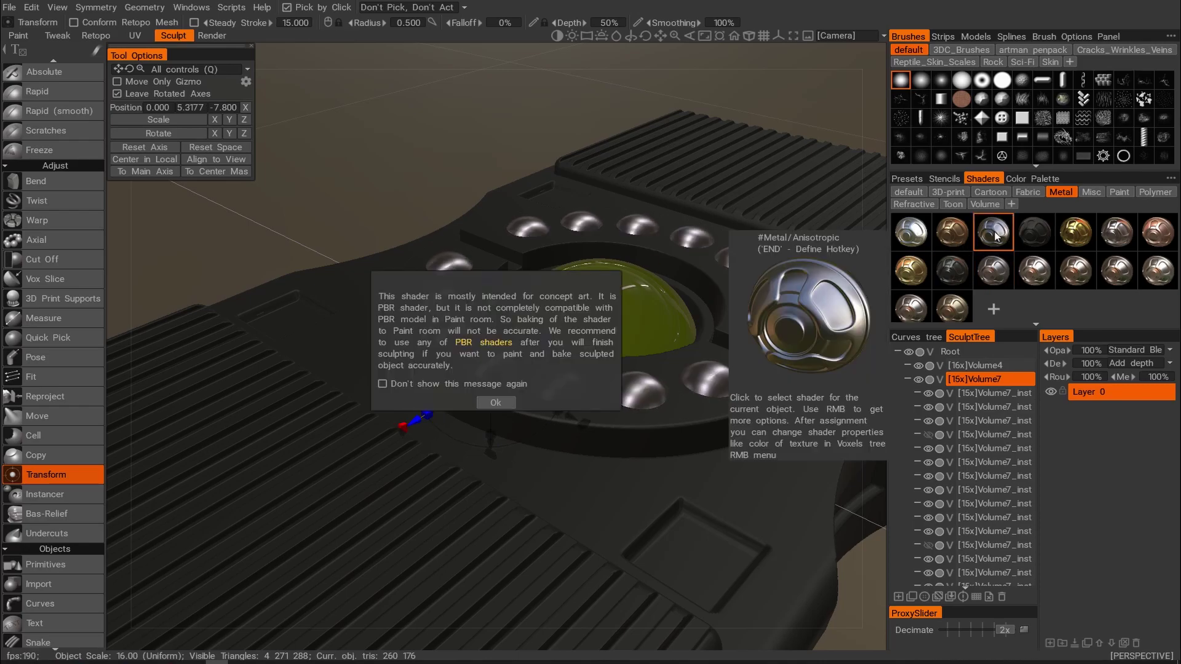
left_click(495, 402)
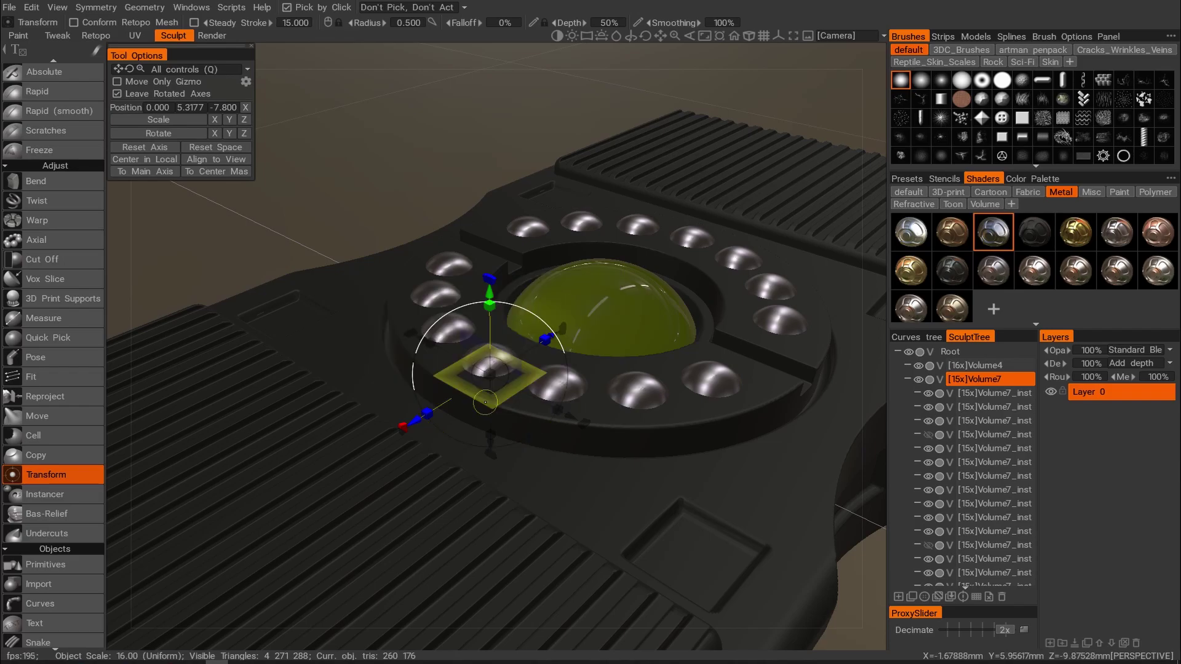
left_click(993, 271)
left_click(963, 278)
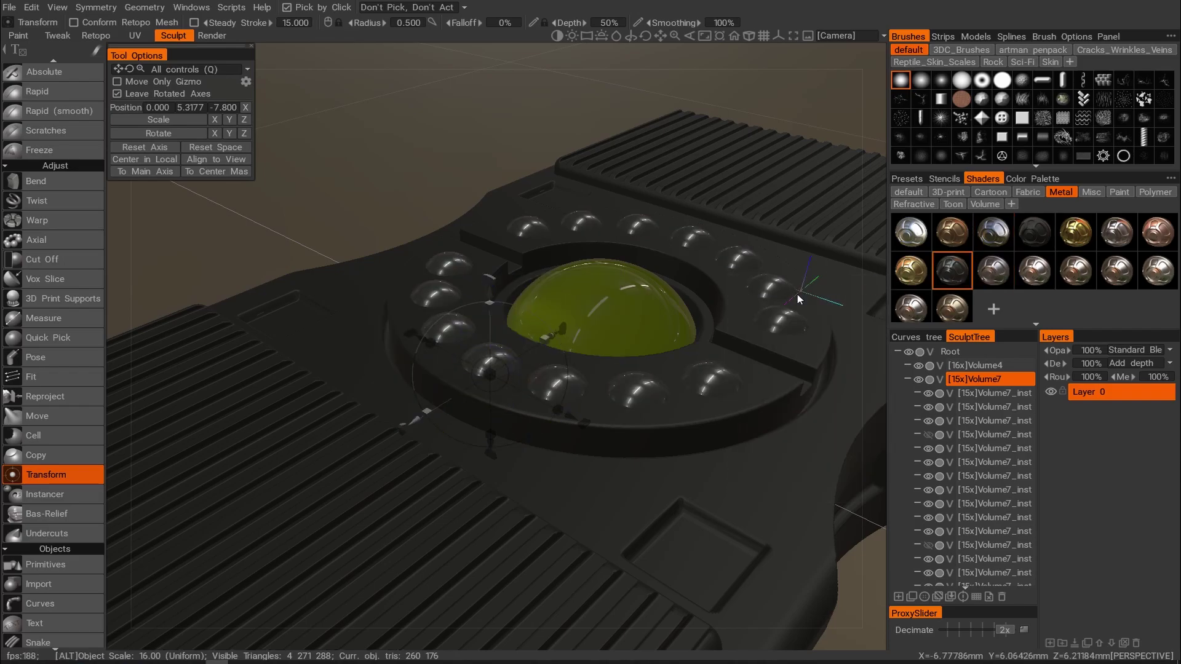
left_click_drag(812, 298, 780, 350, "alt")
left_click(995, 274)
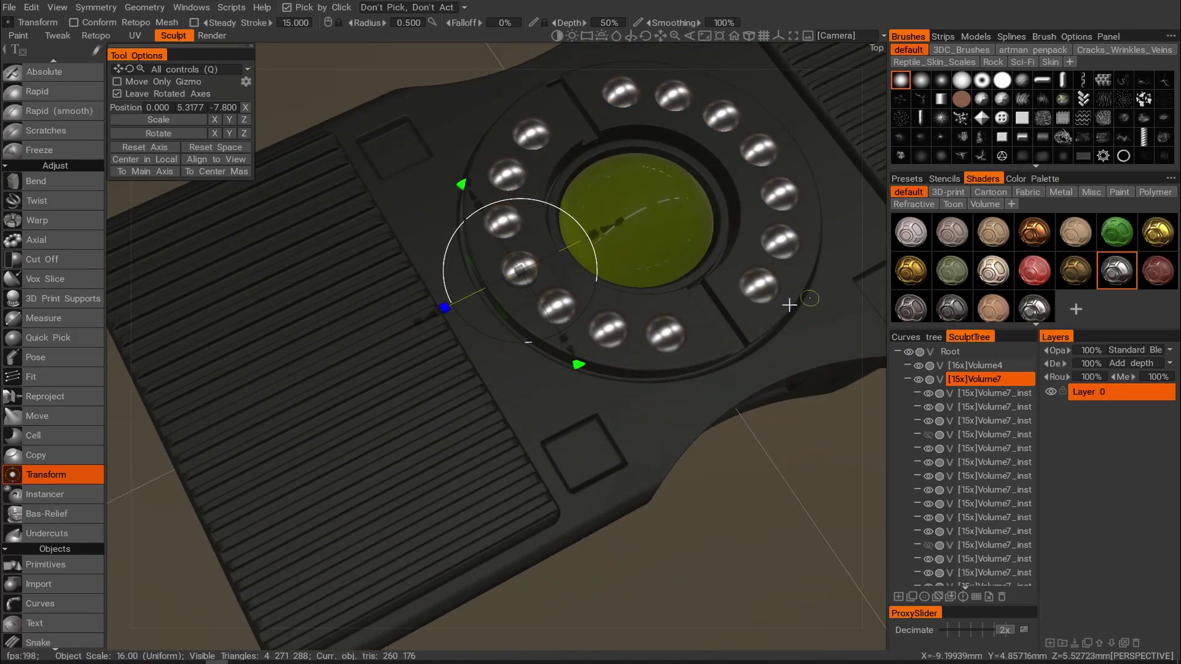
Try shaders from the Misc category, including the glossy black one, on the ring of spheres.
left_click(1027, 191)
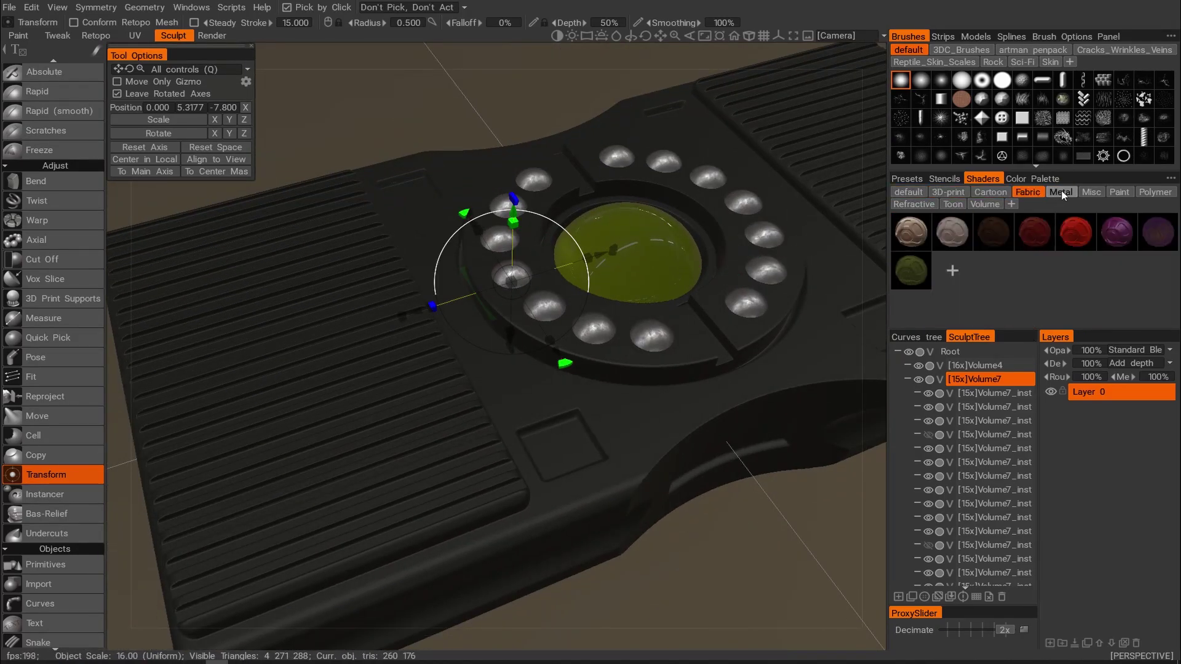
left_click(1063, 194)
left_click(1092, 193)
left_click(952, 233)
left_click(912, 270)
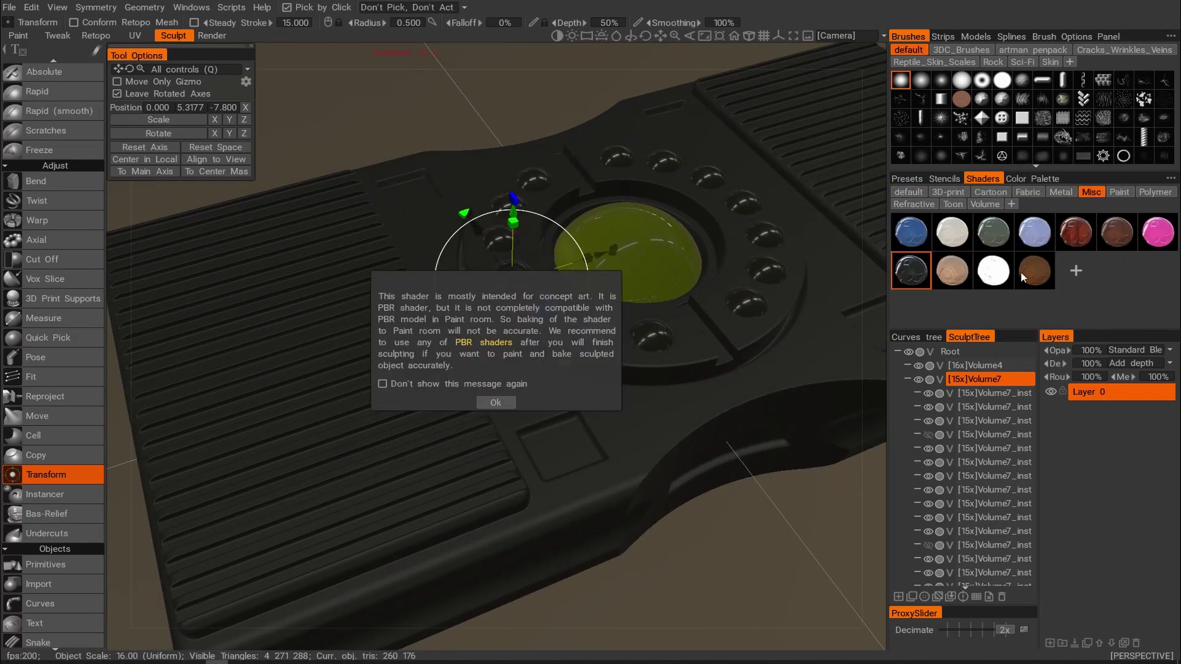
left_click(993, 271)
Assign the glossy black Polymer shader to the ring of spheres.
left_click(1147, 193)
left_click(911, 234)
left_click(993, 234)
left_click(1075, 232)
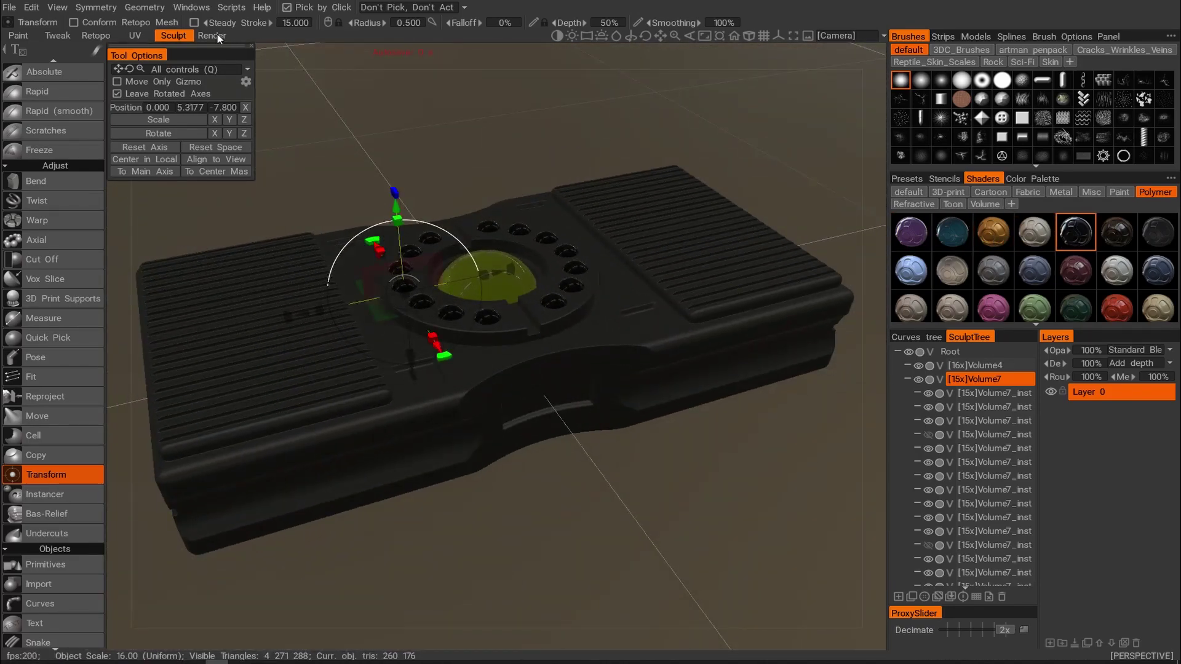
Open the Render room and inspect the lit model from different angles and distances.
left_click(216, 35)
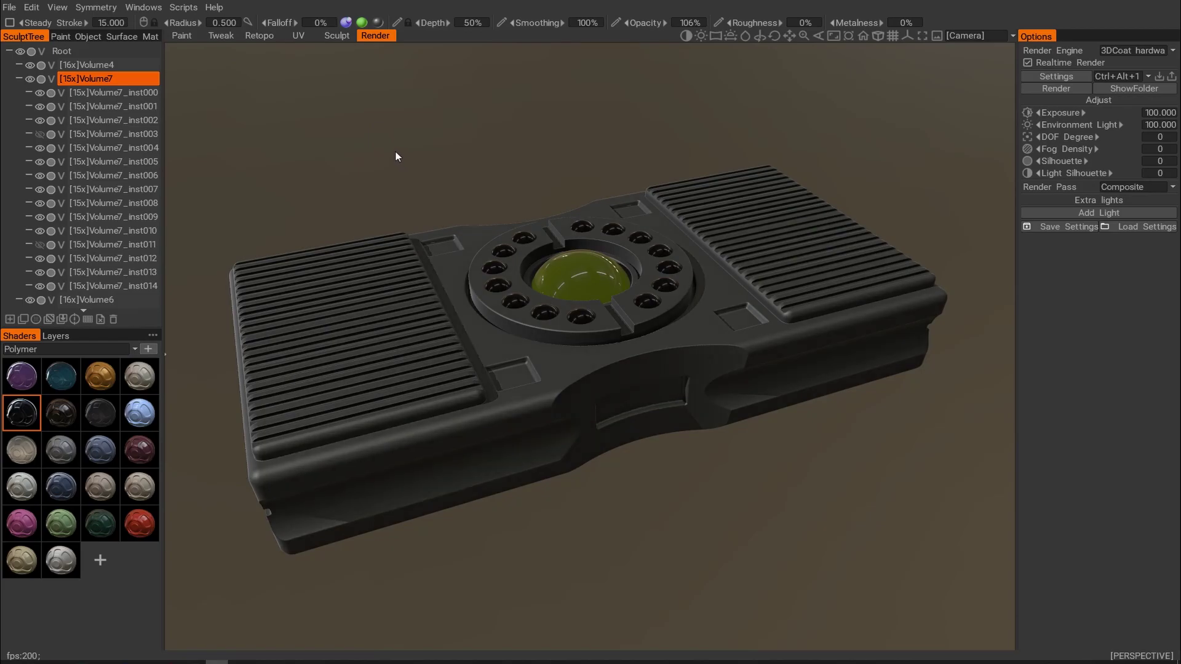
mouse_move(406, 156)
left_mouse_down()
mouse_move(443, 148)
mouse_move(594, 170)
mouse_move(535, 165)
mouse_move(585, 166)
mouse_move(615, 132)
mouse_move(601, 150)
mouse_move(577, 149)
mouse_move(551, 203)
mouse_move(390, 174)
mouse_move(393, 153)
mouse_move(430, 179)
mouse_move(475, 105)
mouse_move(504, 120)
left_mouse_up()
scroll(541, 165, "up", 3, "alt")
scroll(553, 164, "down", 3)
scroll(546, 179, "up", 3)
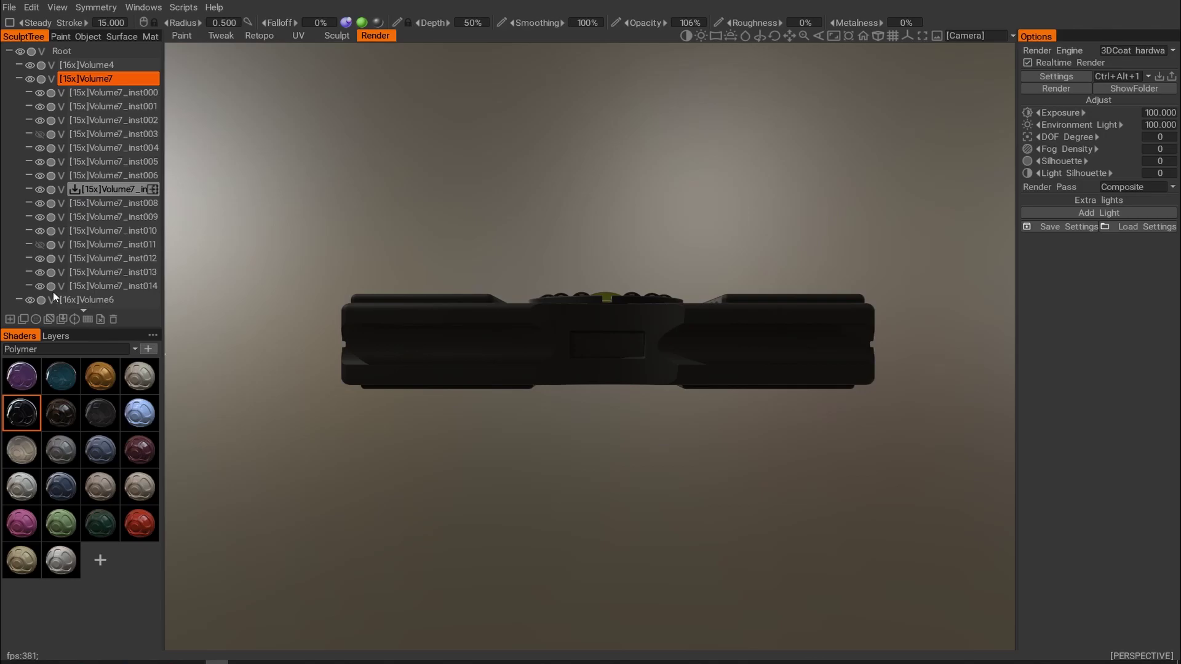
Return to the Sculpt room and switch the side view to orthographic projection.
left_click(336, 36)
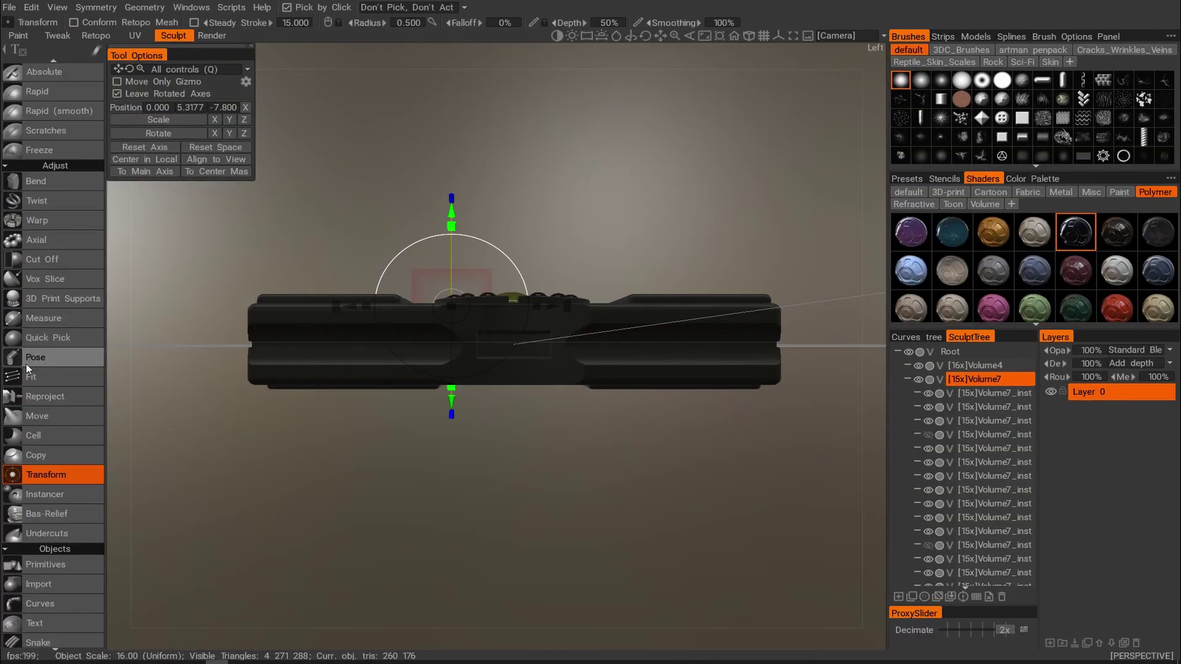
key("KP_5")
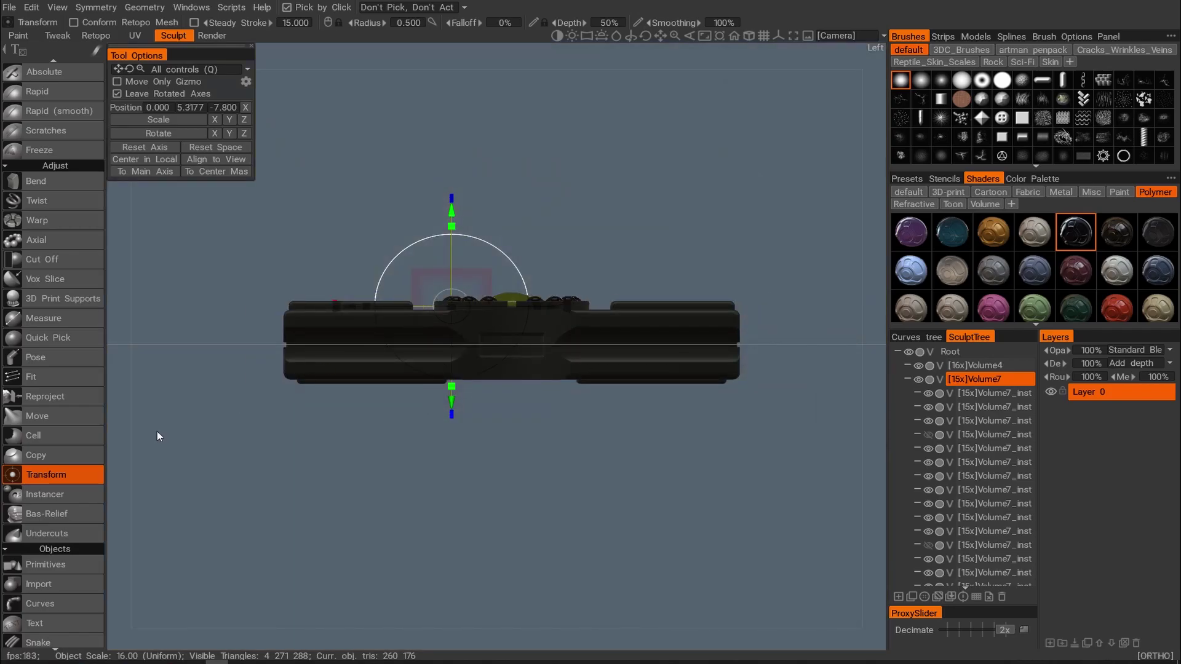
Try to cut a small rectangular notch into the lower edge of the main body, Volume4, using Cut Off.
left_click(65, 259)
scroll(431, 419, "up", 3)
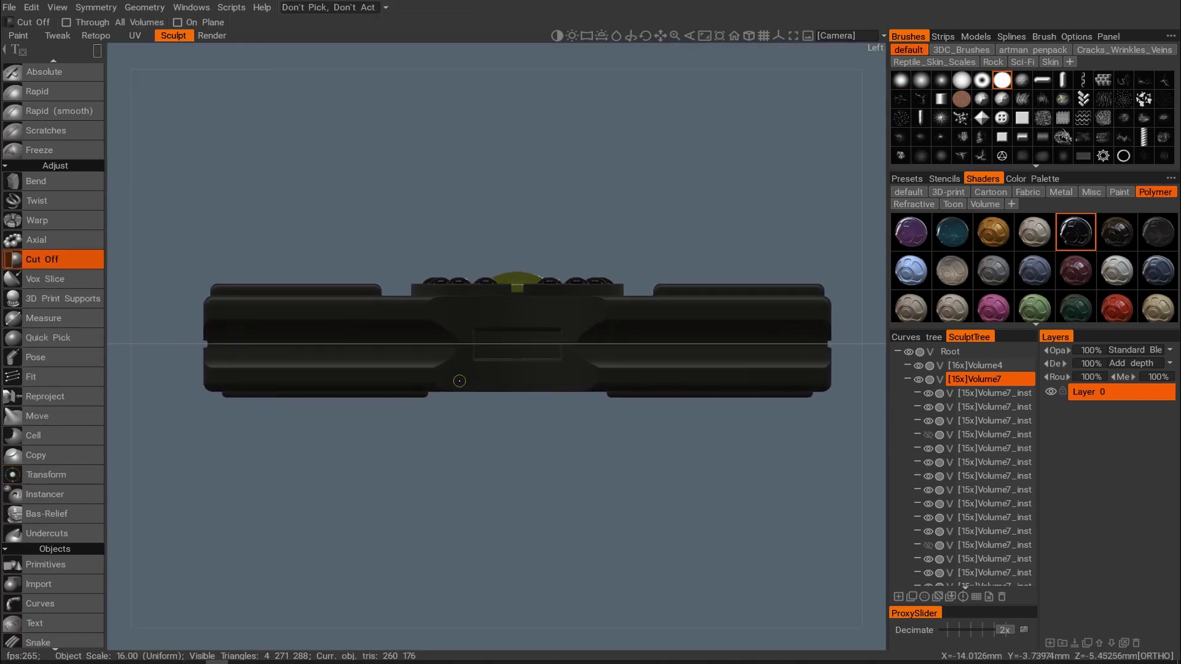
key("s")
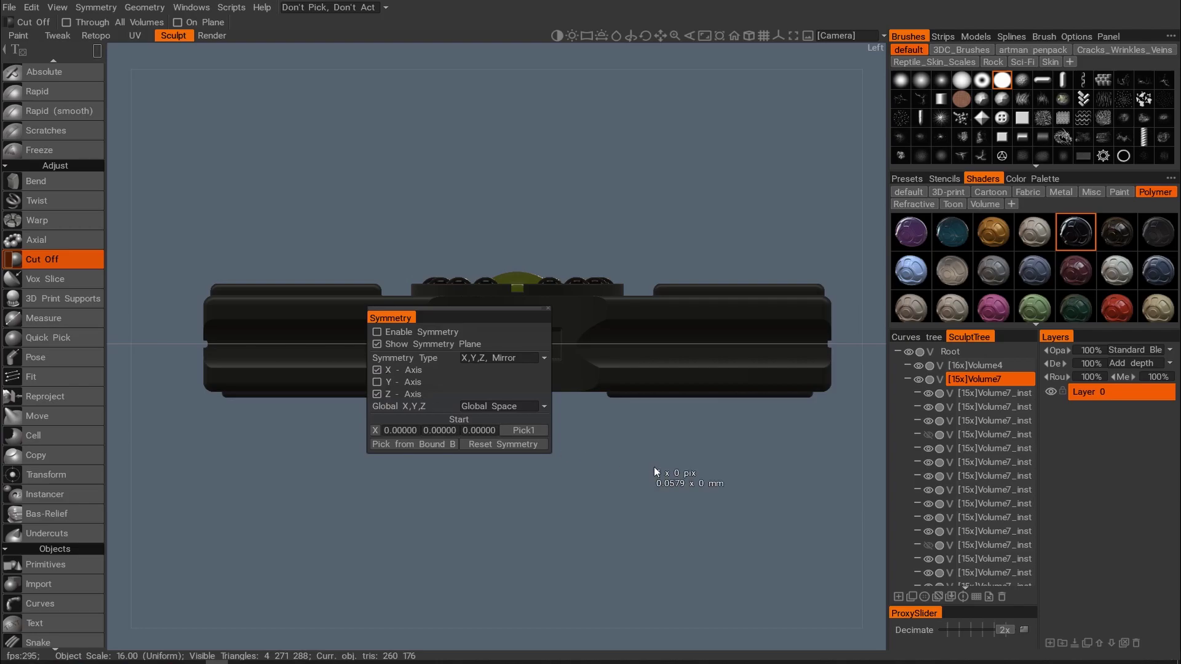
left_click_drag(504, 384, 522, 415)
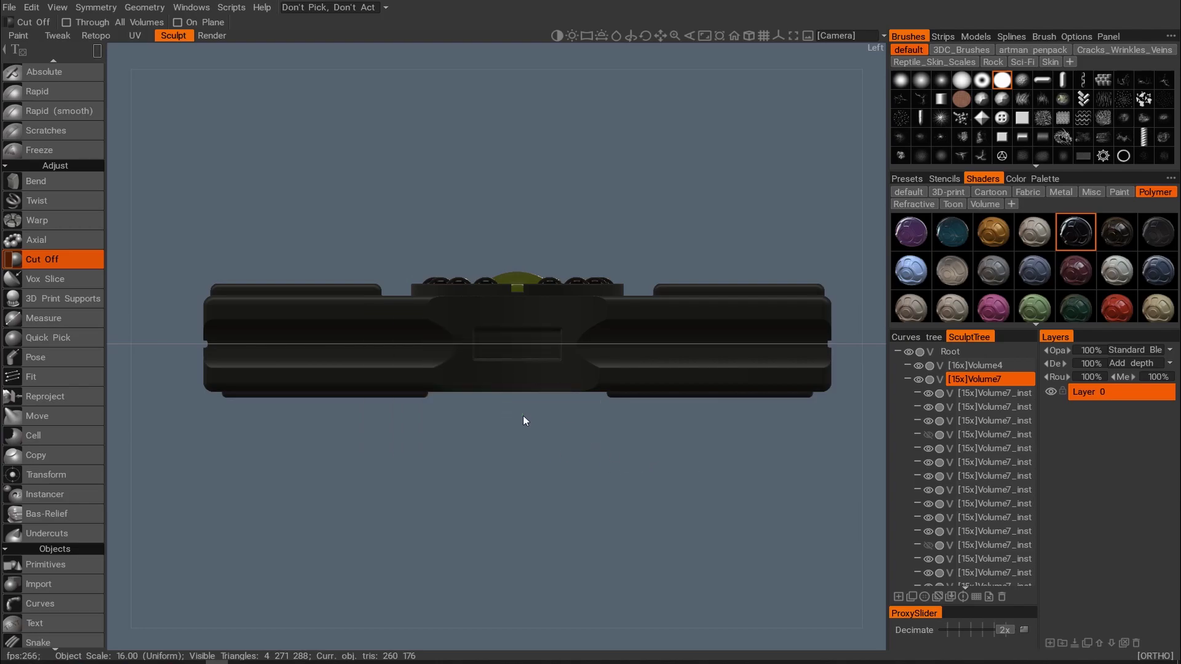
left_click(987, 367)
left_click_drag(520, 418, 523, 419)
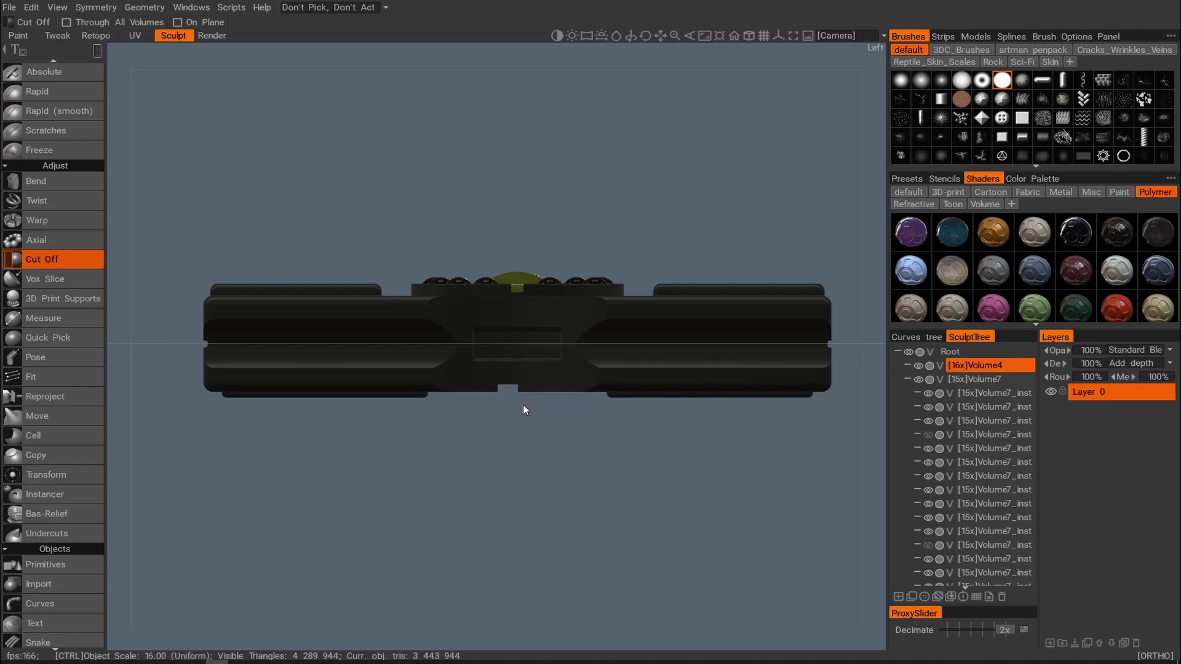
Limit the mirror symmetry to the Z axis and cut an elliptical recess into the middle of the body's lower edge.
key("s")
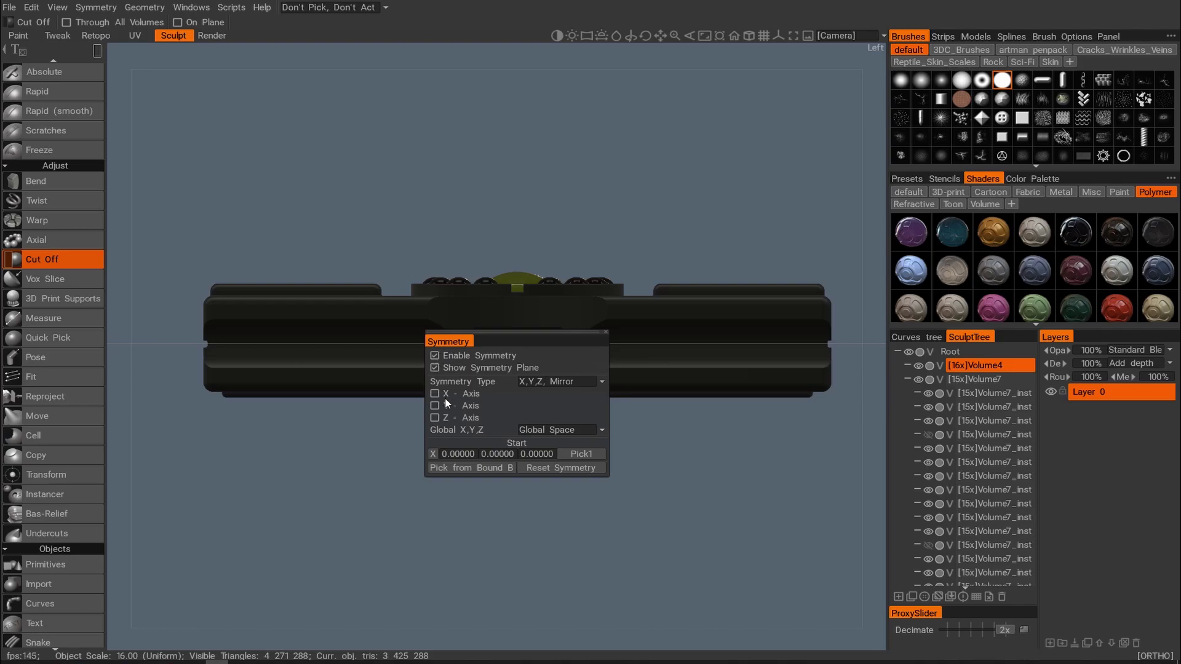
left_click(435, 395)
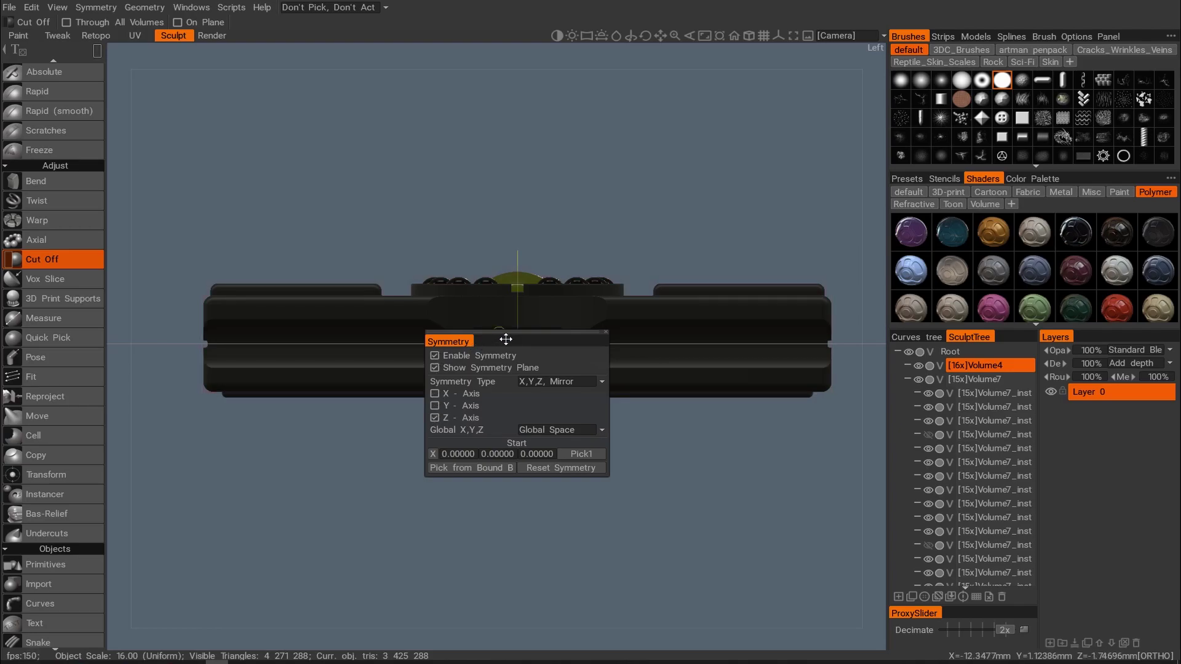
left_click_drag(506, 339, 644, 110)
left_click_drag(507, 387, 526, 416)
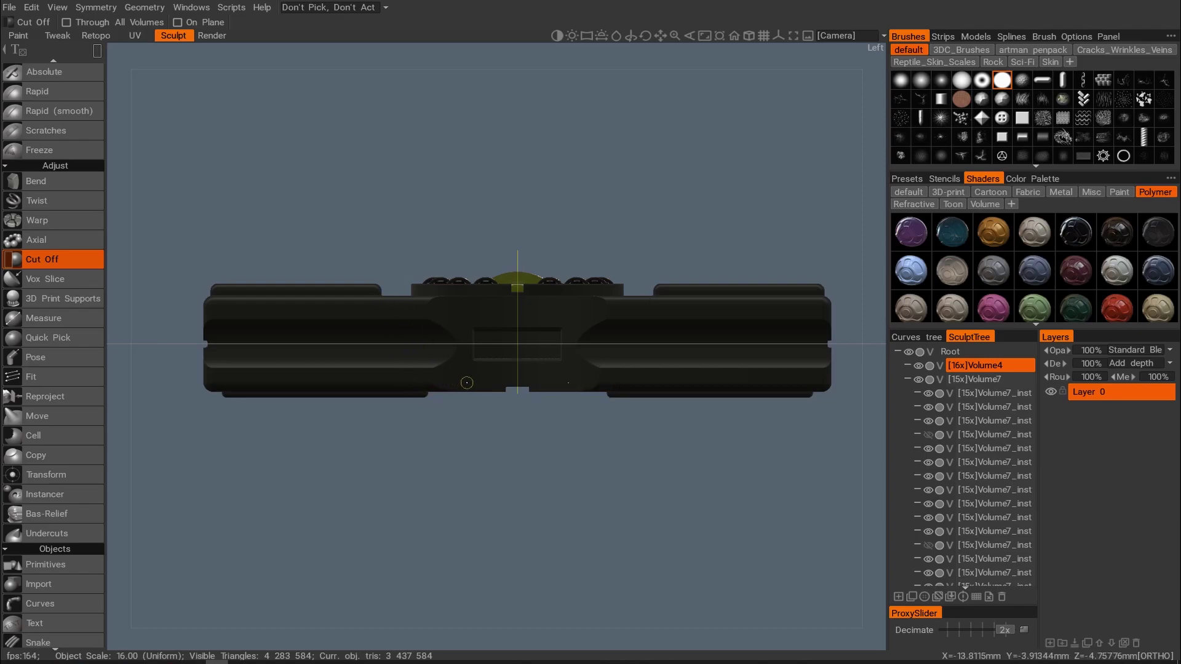
mouse_move(93, 48)
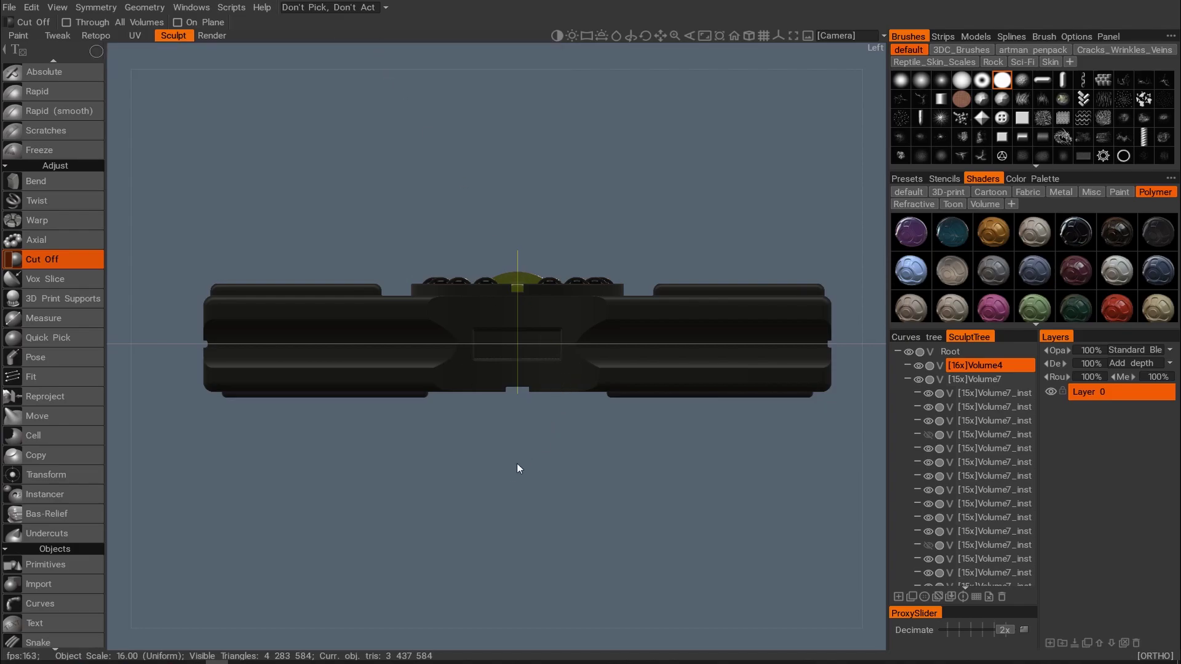
left_click_drag(515, 457, 493, 381)
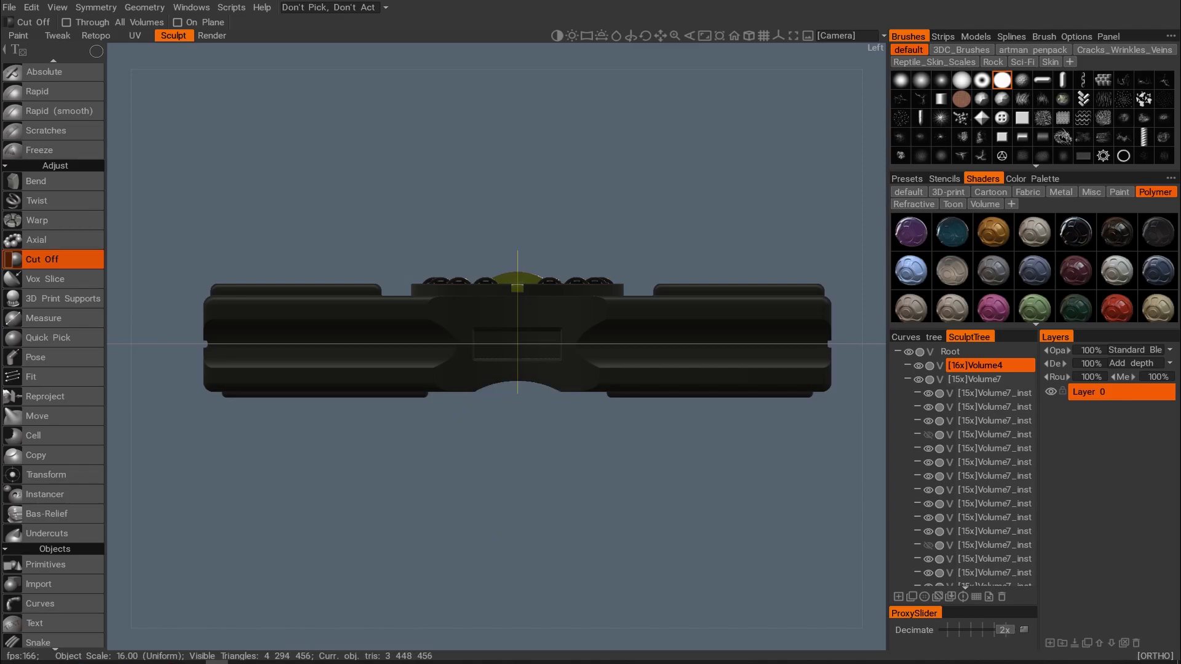
Inspect the recess on the body from the front, from above and in perspective projection.
left_click_drag(512, 421, 464, 371, "alt")
left_click_drag(615, 382, 423, 379, "alt")
middle_click_drag(615, 381, 392, 355, "alt")
right_click_drag(418, 381, 515, 404, "alt")
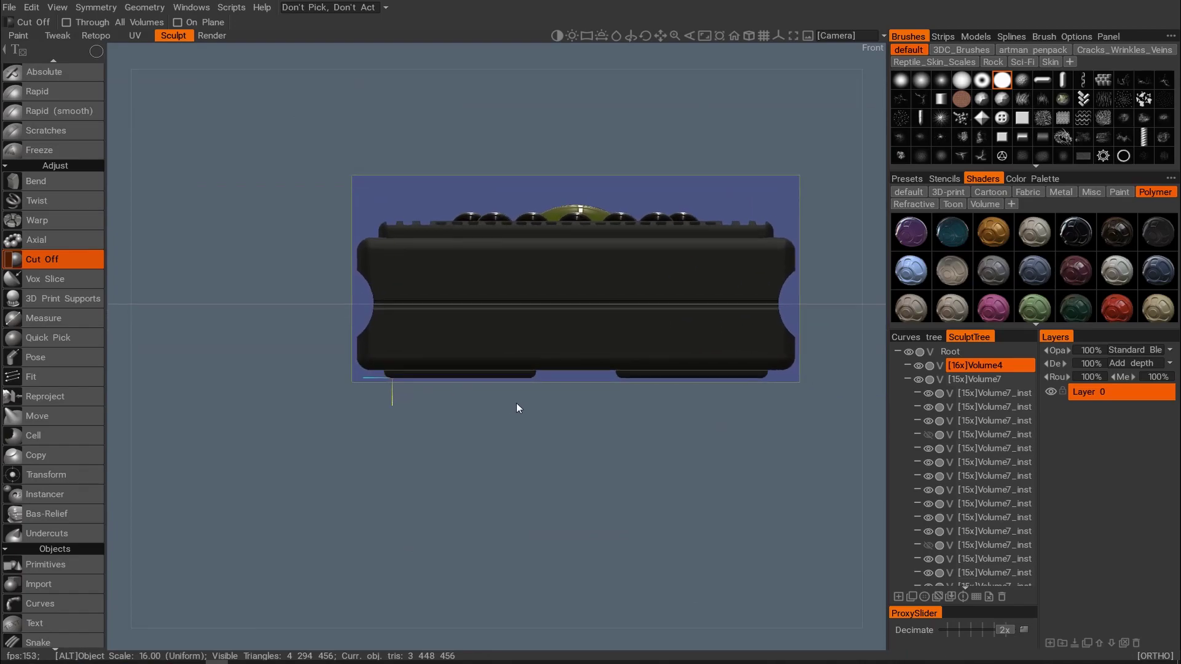
left_click_drag(209, 163, 593, 274, "alt")
key("KP_5")
middle_click_drag(593, 274, 592, 309, "alt")
mouse_move(592, 308)
right_mouse_down("alt")
mouse_move(573, 283)
mouse_move(610, 285)
right_mouse_up("alt")
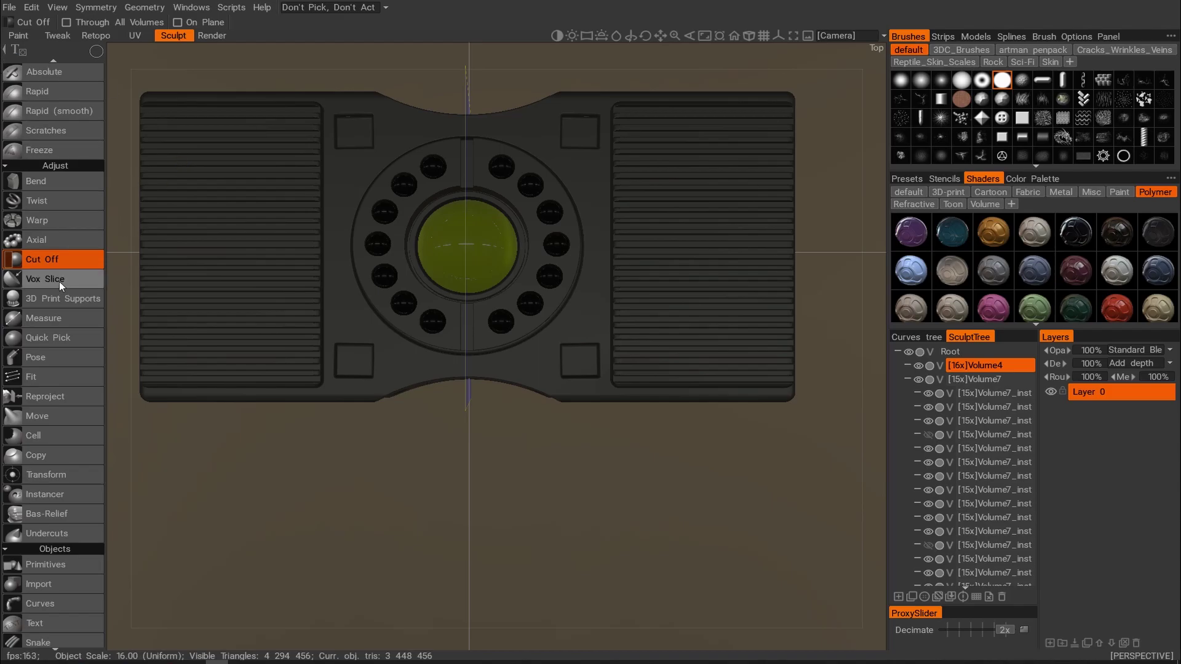
Start a filleted cube primitive at the origin with a size of 1 × 1 × 1.
scroll(46, 312, "down", 5)
left_click(58, 342)
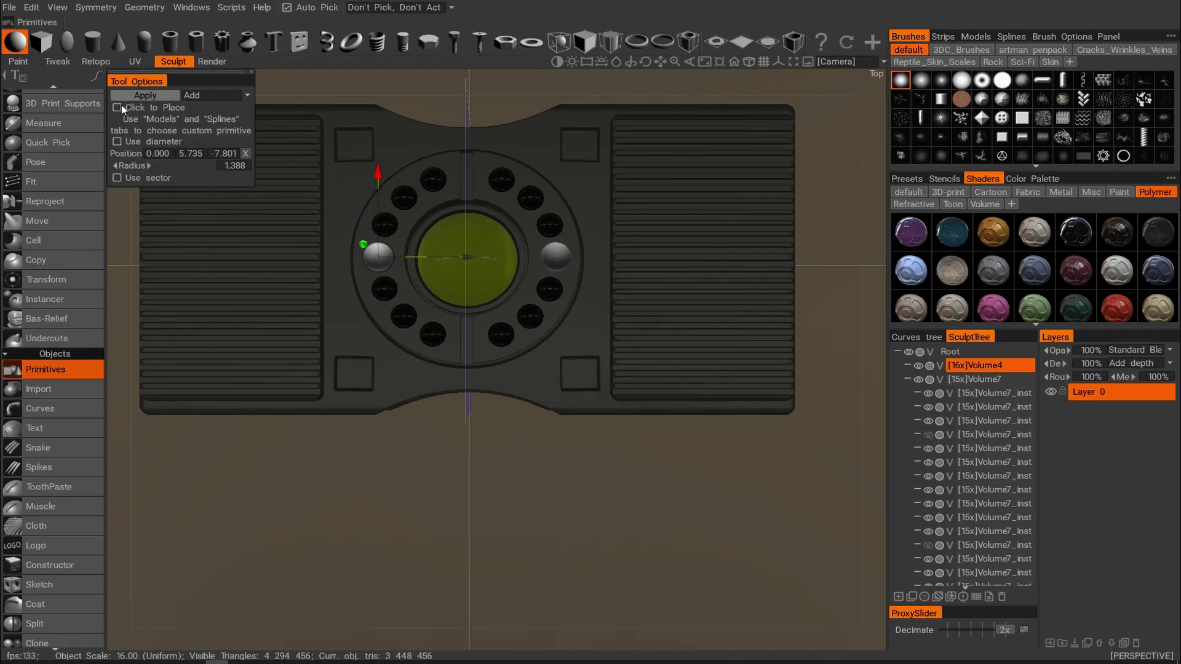
left_click(41, 42)
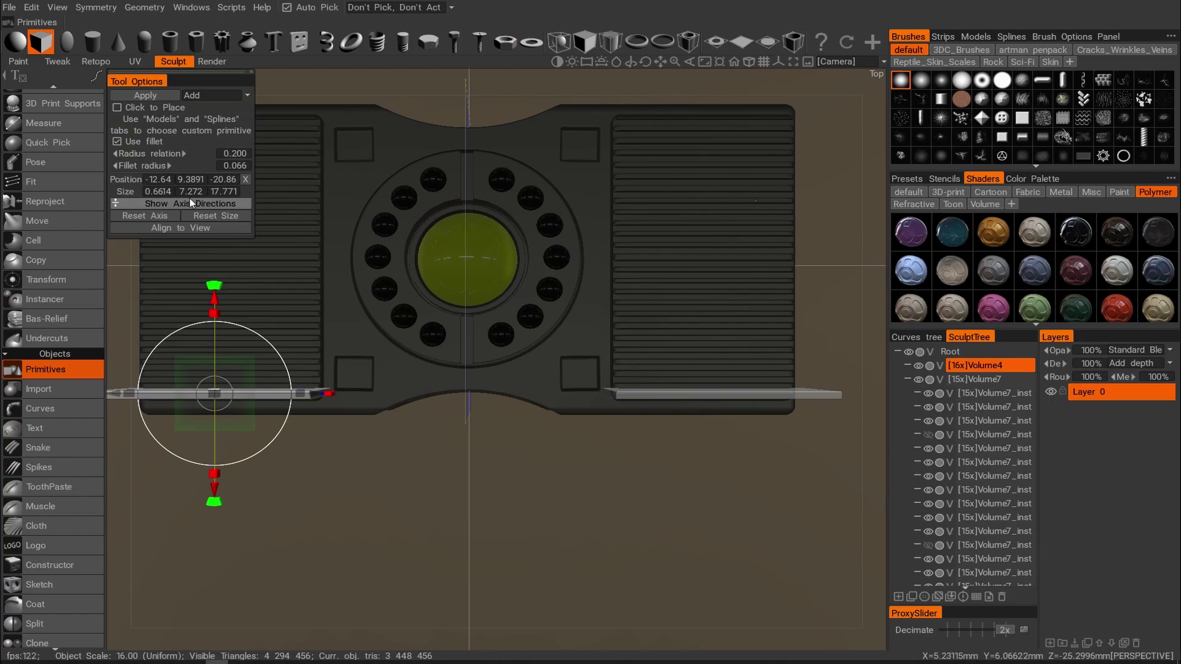
left_click(245, 179)
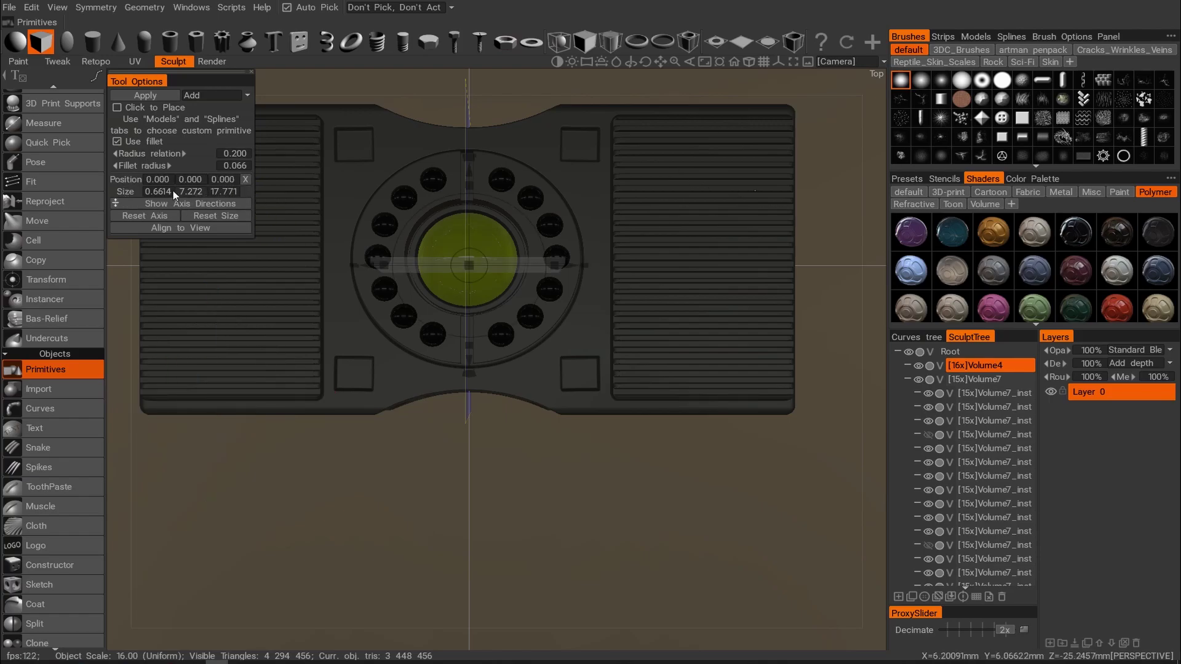
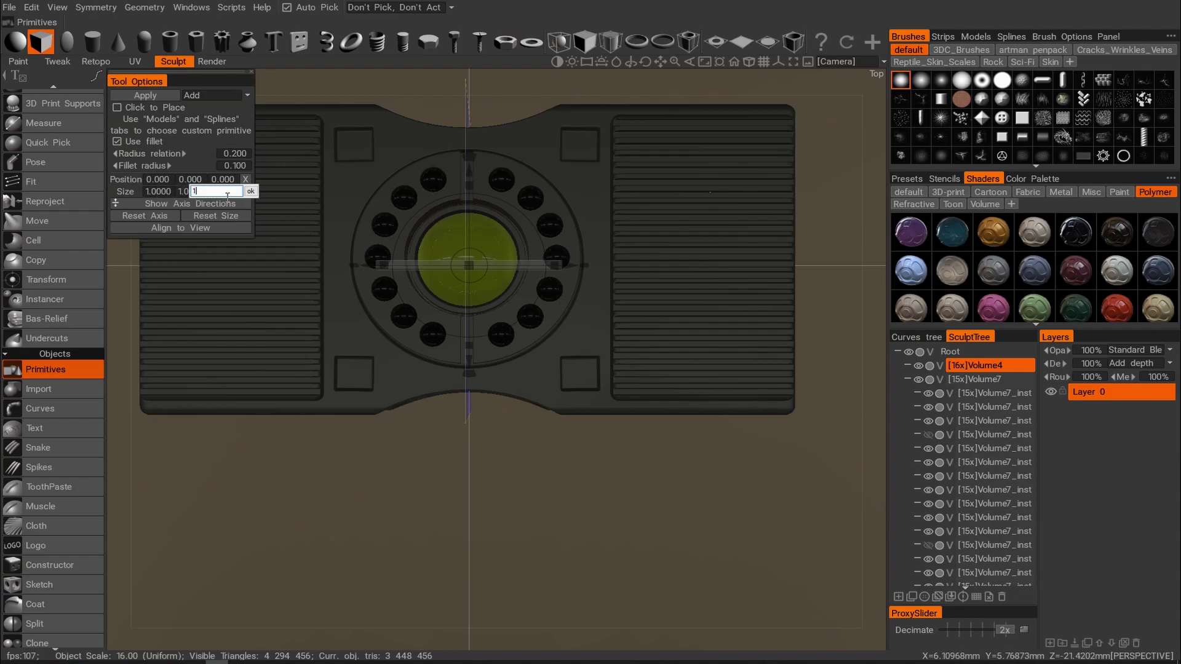
key("Return")
Move the cube above the body towards a square corner recess, to about X 7.96, Y 9.38, Z -9.25.
left_click_drag(435, 265, 456, 228)
right_click_drag(456, 228, 469, 249, "alt")
middle_click_drag(470, 249, 476, 306, "alt")
left_click_drag(557, 239, 603, 91)
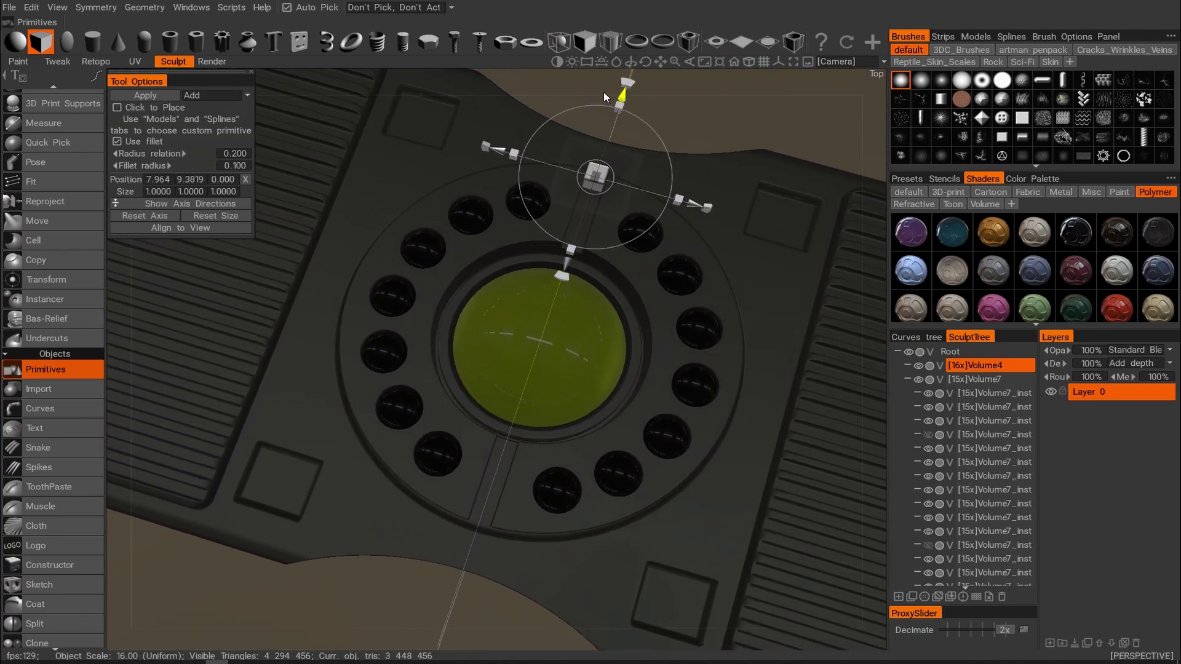
left_click_drag(501, 150, 297, 73)
middle_click_drag(325, 128, 534, 140, "alt")
right_click_drag(516, 143, 320, 132, "alt")
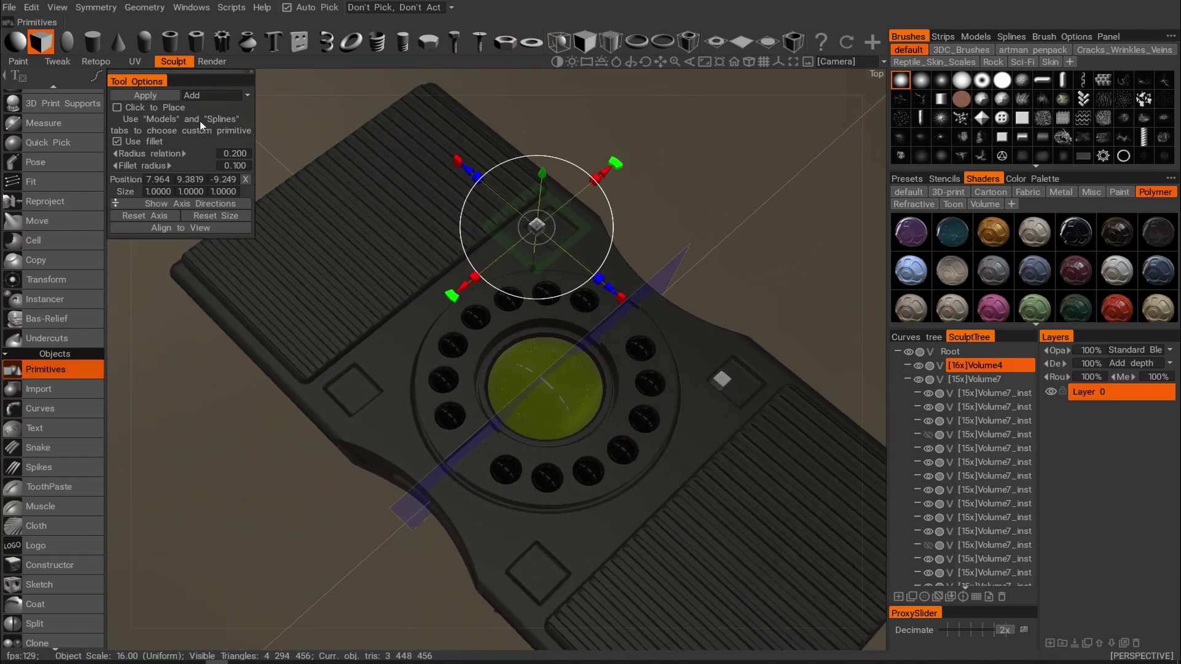
Add X-axis mirroring and center the cube over the corner recess at about X 10.69, Z -10.07.
key("s")
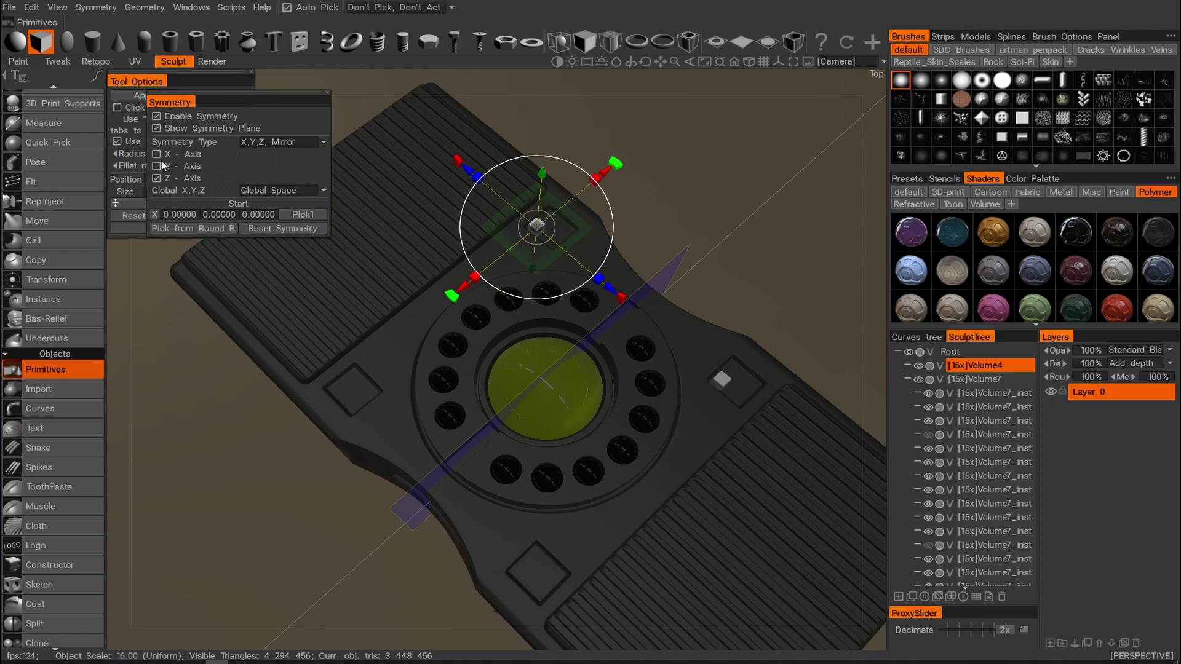
left_click_drag(427, 225, 480, 315, "alt")
key("KP_5")
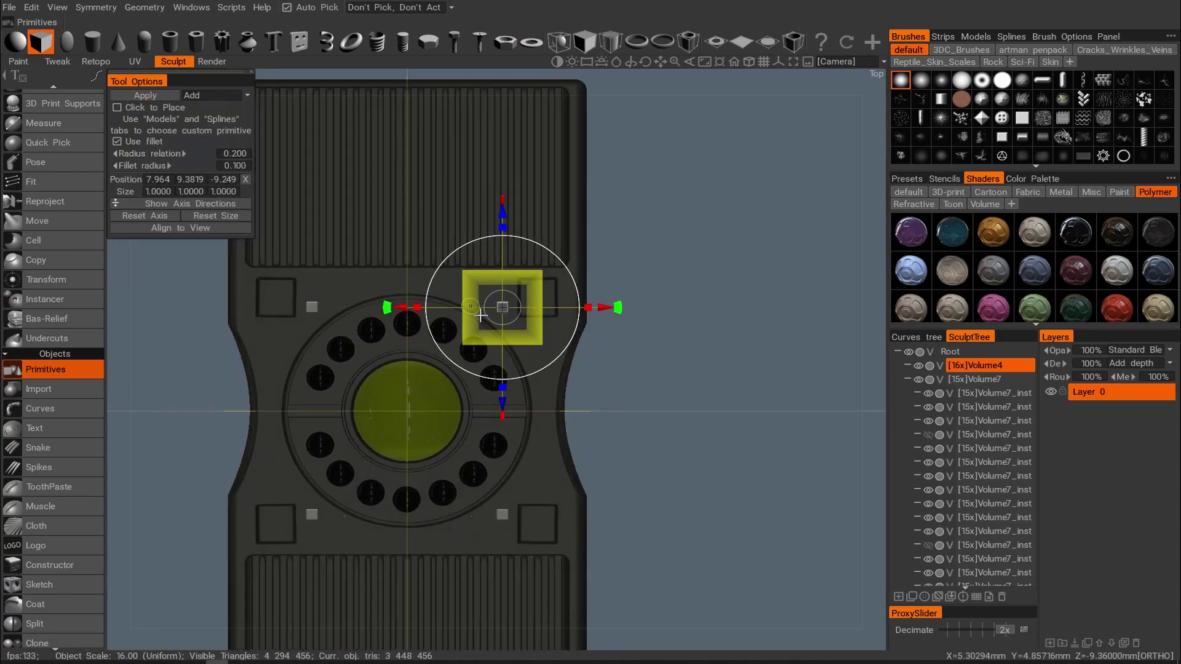
left_click_drag(602, 314, 637, 311)
left_click_drag(535, 213, 535, 204)
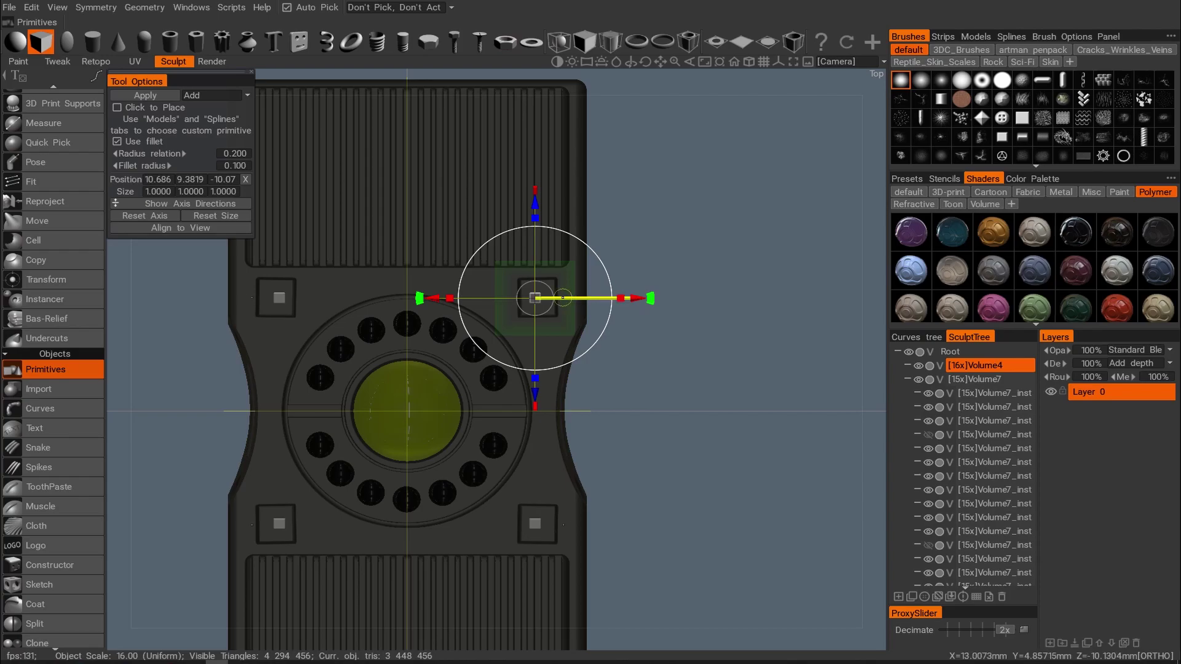
Enlarge the cube to about 3.03 × 3.03 × 3.27 and lower it into the recess at about X 10.89, Y 4.45.
left_click_drag(677, 281, 667, 307)
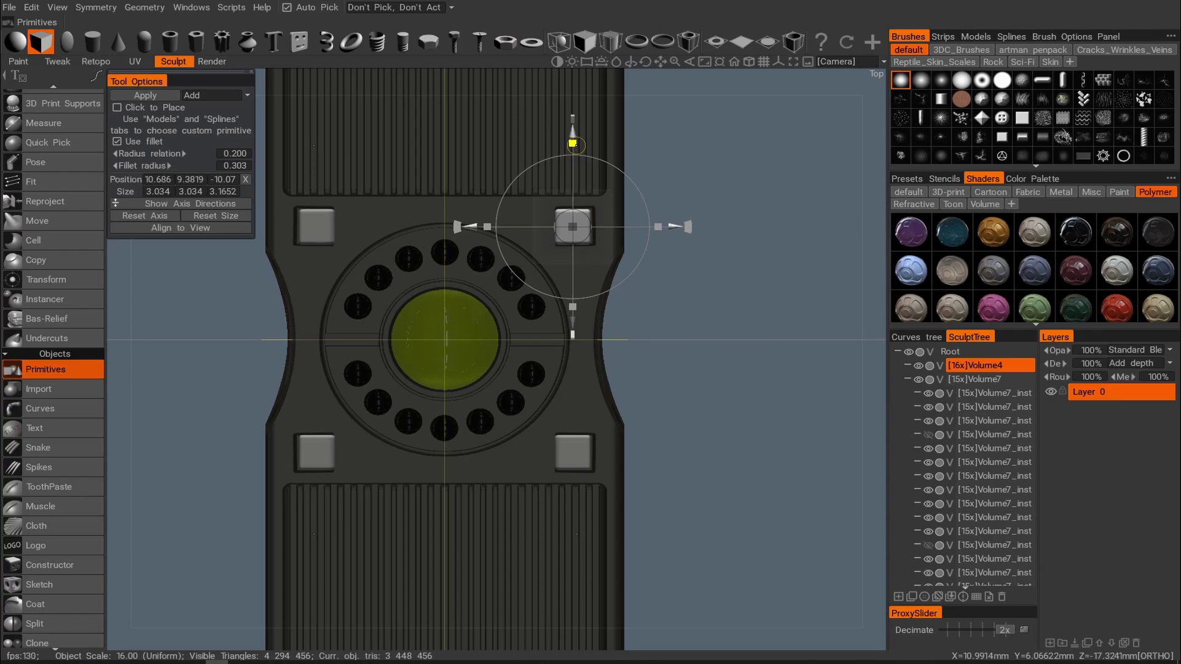
left_click_drag(730, 216, 521, 64, "alt+shift")
middle_click_drag(549, 163, 574, 279, "alt")
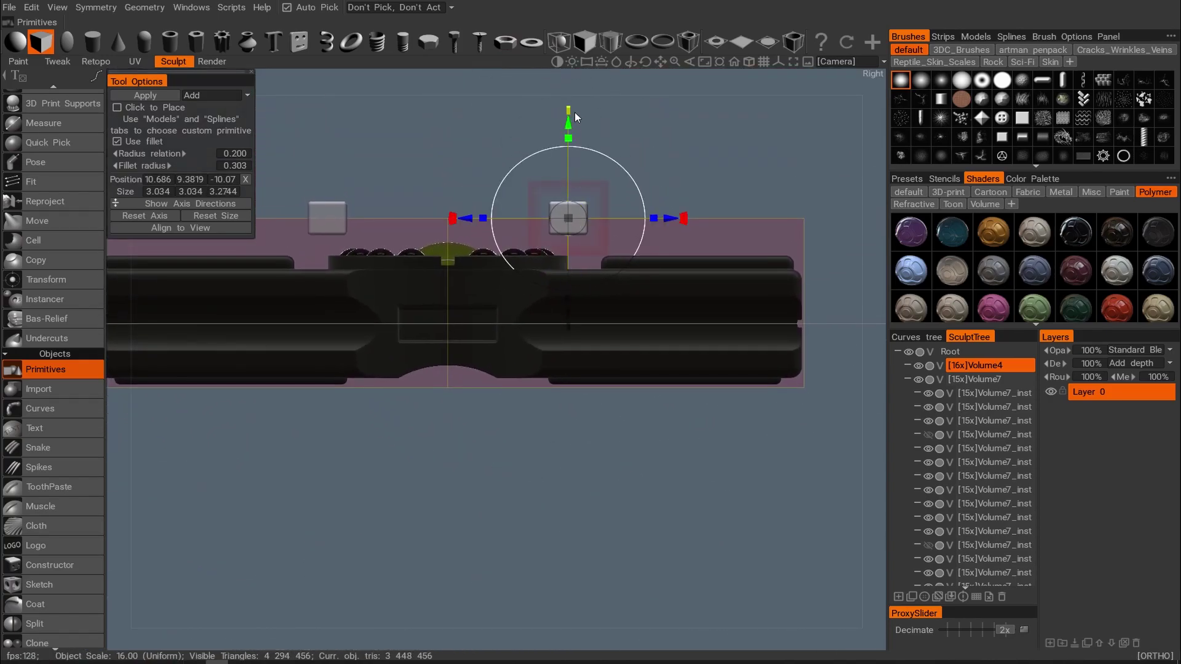
left_click_drag(569, 125, 614, 321)
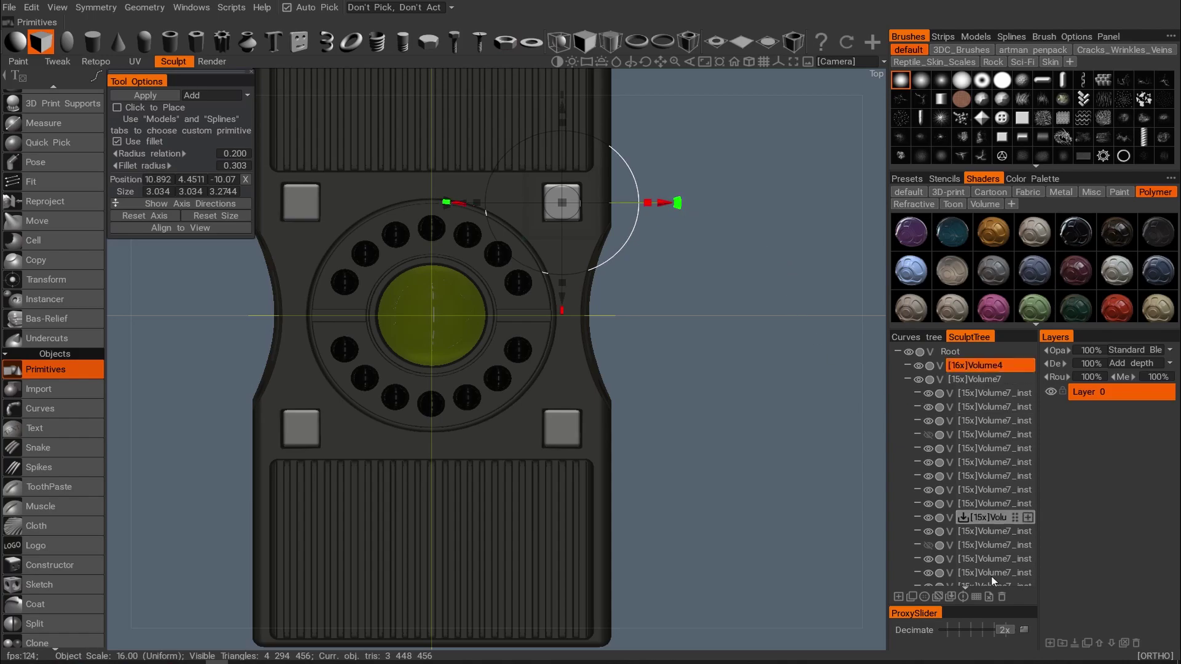
Create a new volume in the sculpt tree and raise its resolution to 16x.
left_click(898, 597)
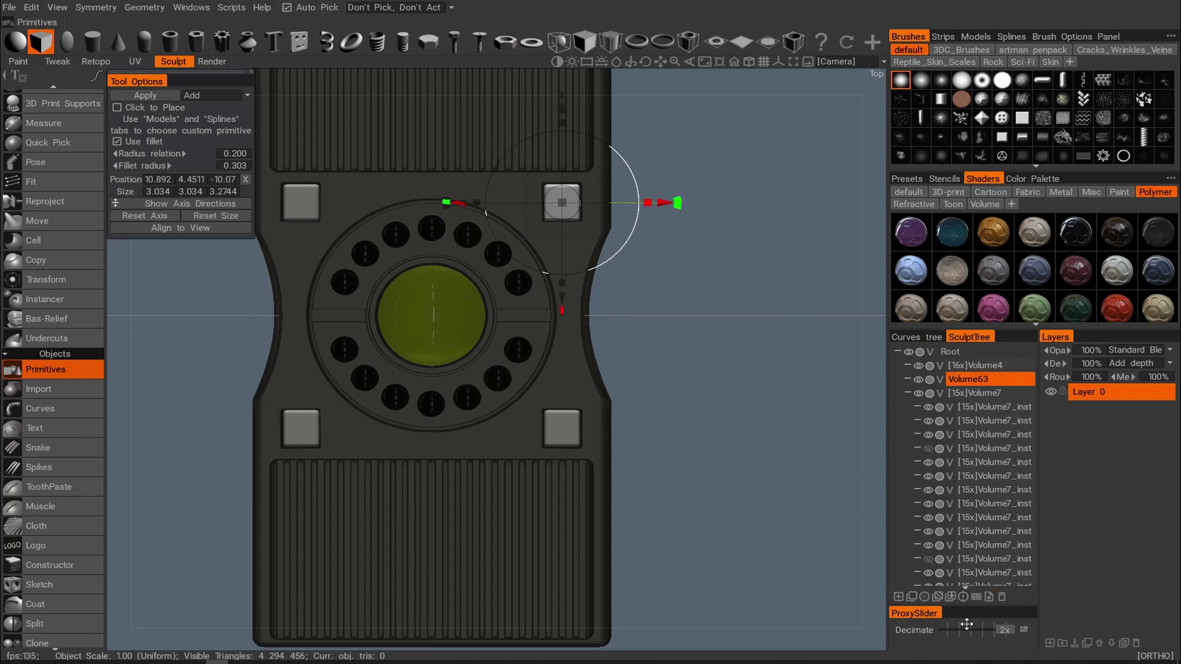
left_click(976, 598)
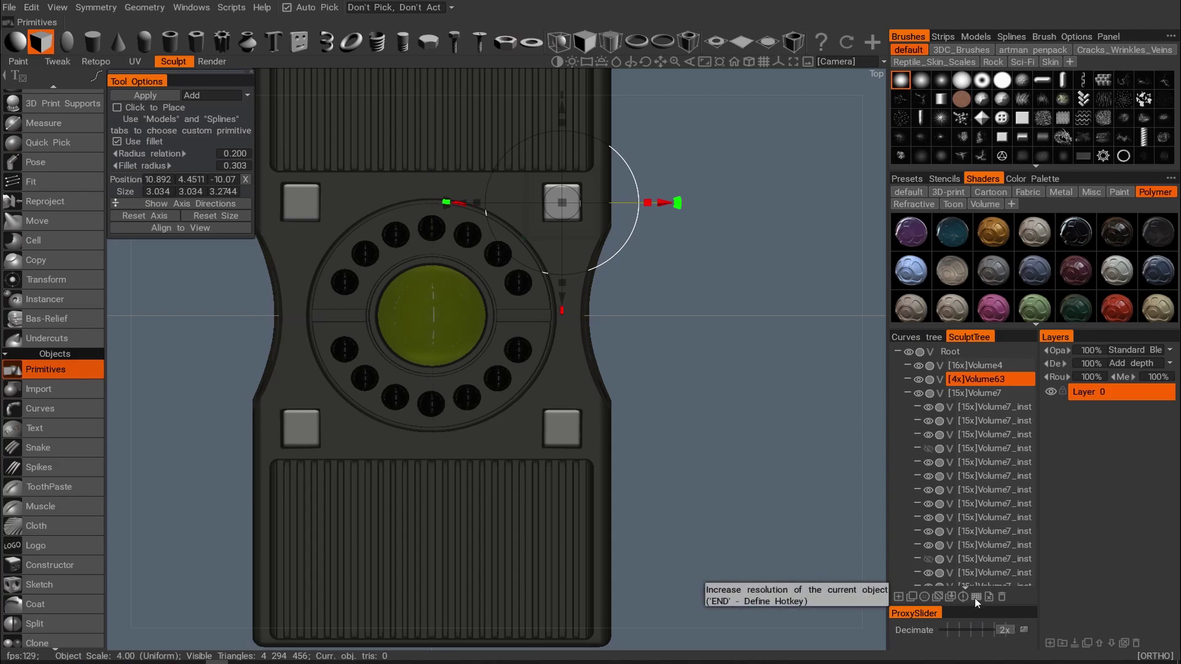
left_click(977, 598)
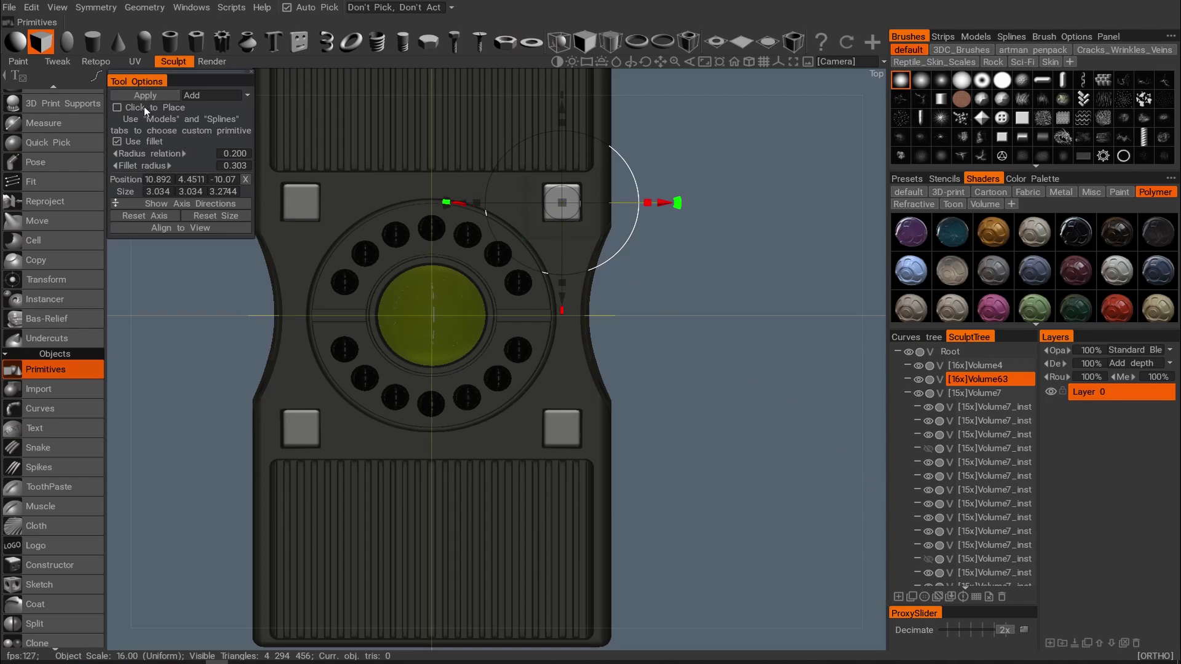
Lower the four mirrored cubes to about Y 3.83 and add them to the new volume.
left_click_drag(634, 337, 611, 346, "alt")
left_click_drag(519, 162, 518, 170)
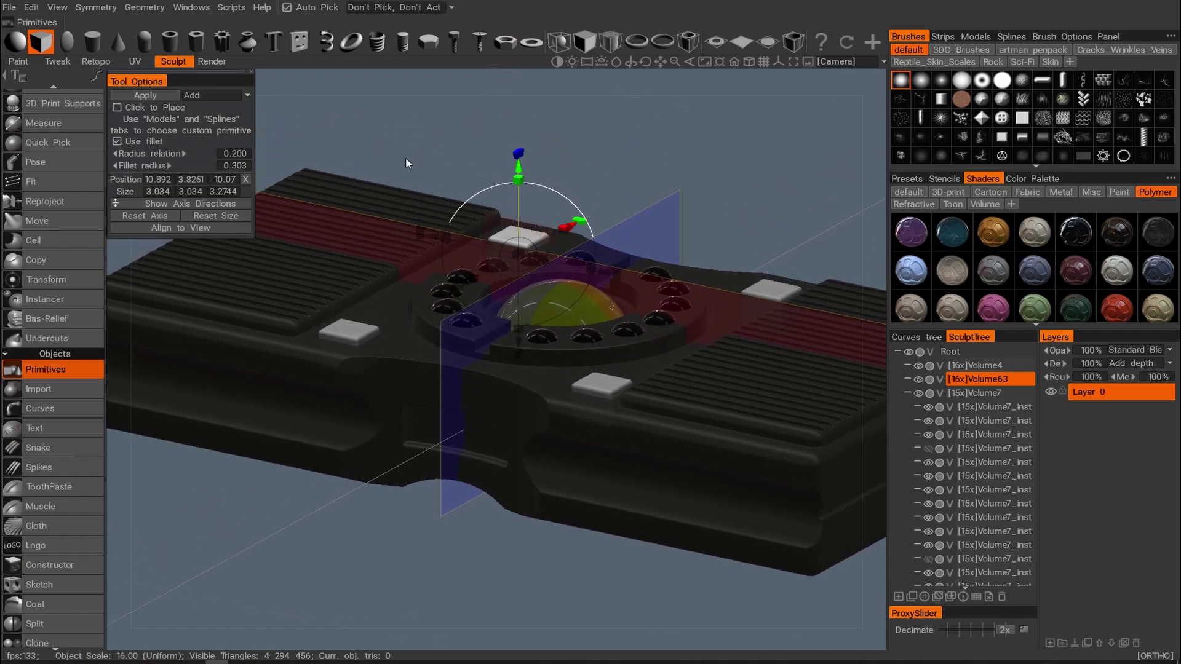
left_click(146, 95)
Try the blue acrylic2 shader on the four corner blocks and settle on the glossy black Polymer shader.
left_click(949, 233)
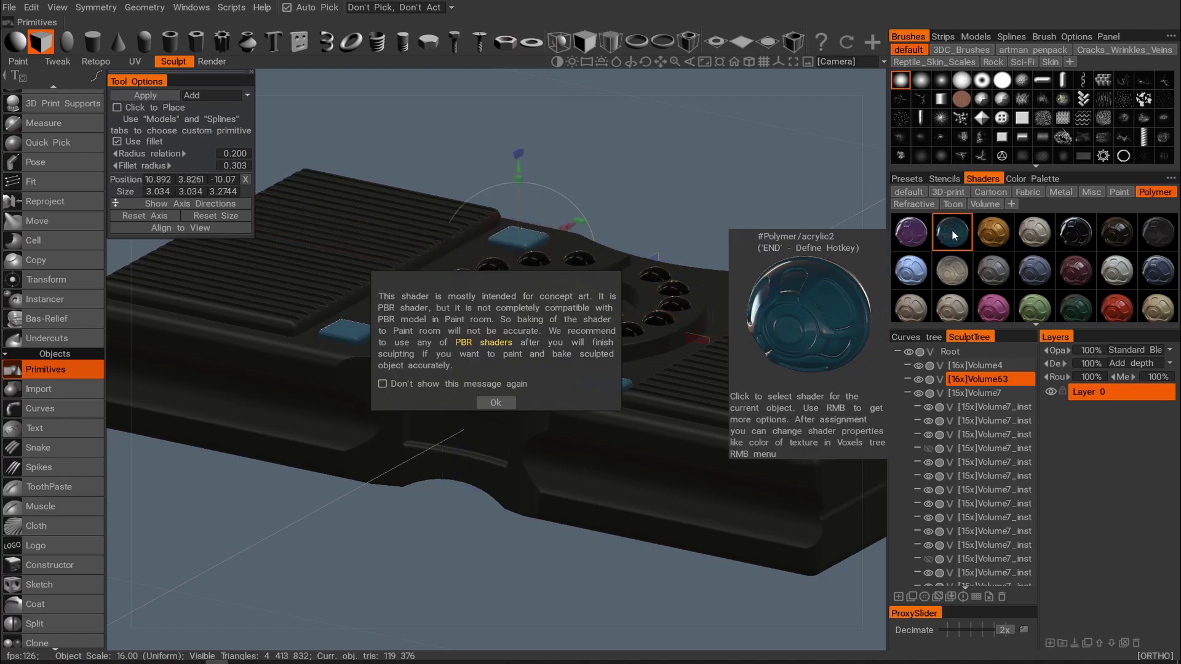
left_click(496, 403)
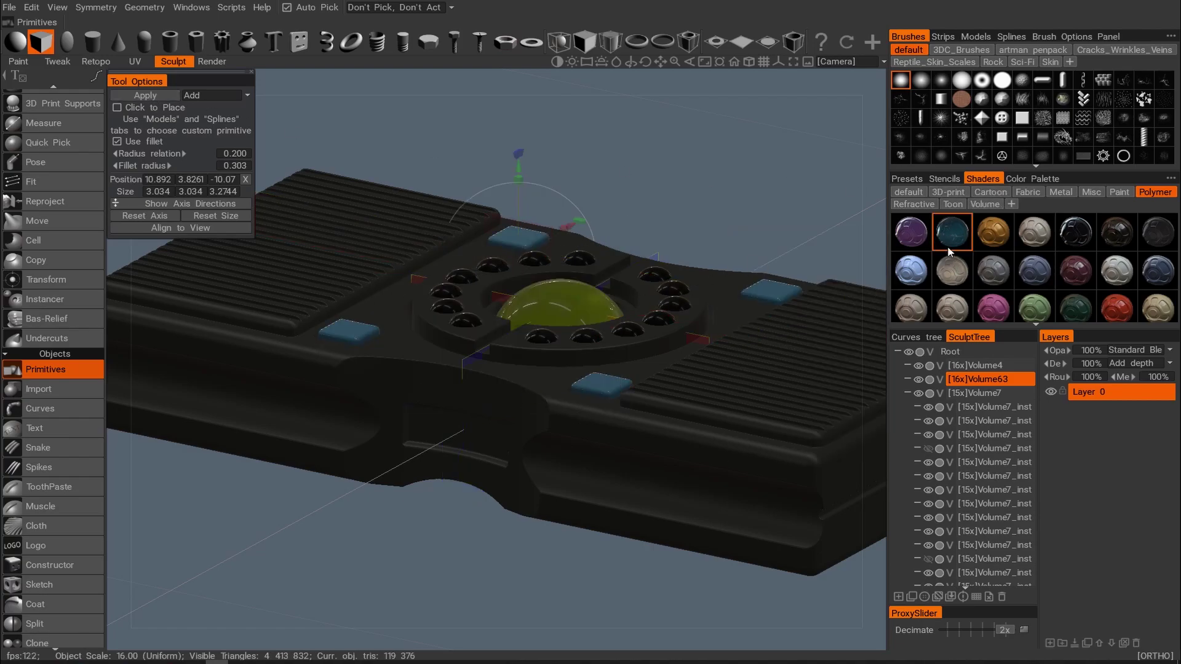
left_click(1077, 236)
mouse_move(730, 221)
left_mouse_down("alt")
mouse_move(784, 360)
mouse_move(795, 309)
mouse_move(832, 255)
mouse_move(681, 308)
mouse_move(704, 312)
left_mouse_up("alt")
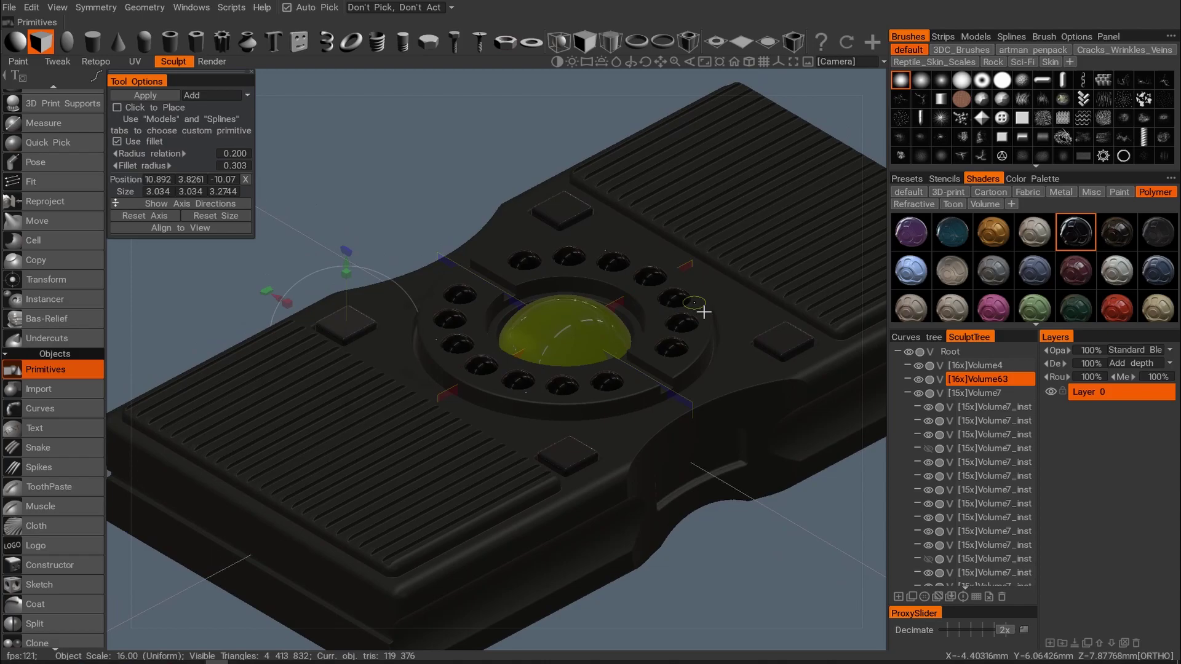
key("KP_5")
middle_click_drag(701, 283, 686, 182, "alt")
right_click_drag(685, 182, 639, 196, "alt")
left_click_drag(638, 195, 599, 235, "alt")
Browse the brush packs and the model library categories up to Greebles for parts to add to the device.
scroll(649, 214, "up", 5)
left_click(964, 52)
left_click(1035, 54)
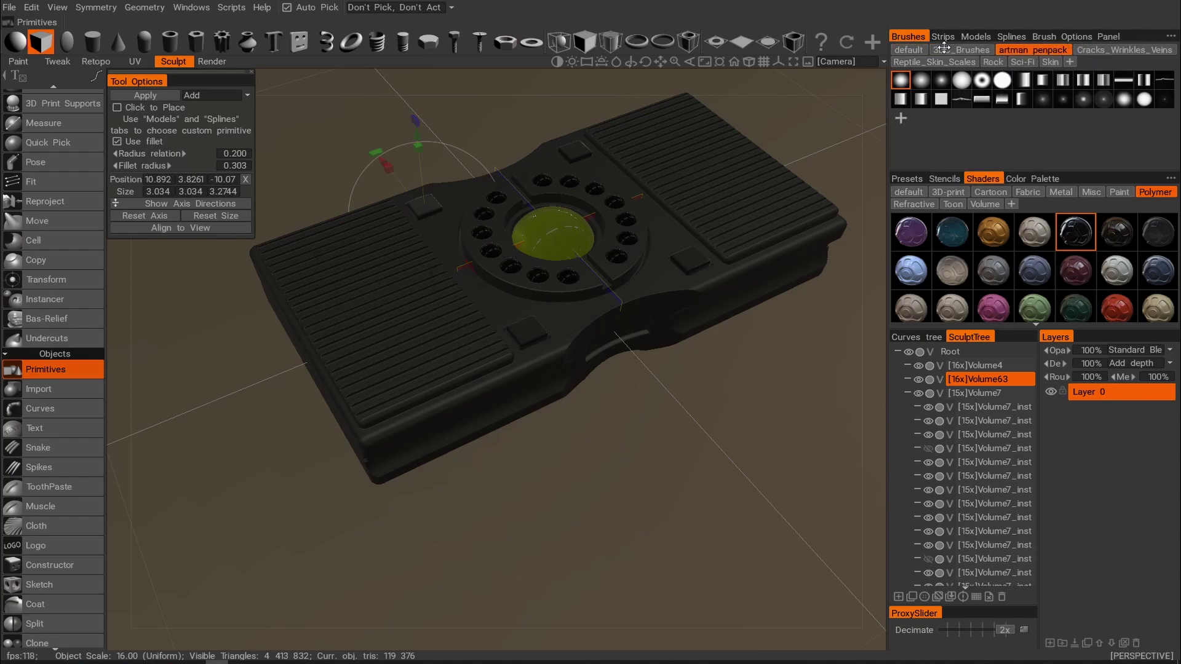
left_click(986, 38)
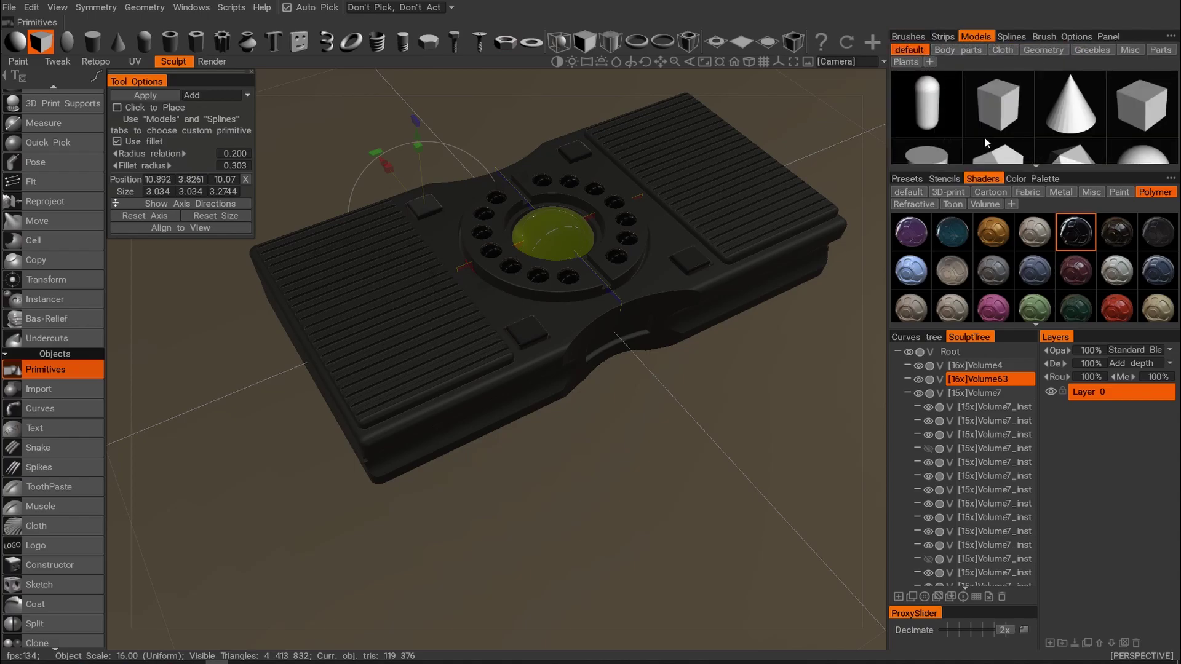
scroll(980, 139, "down", 3)
left_click(956, 54)
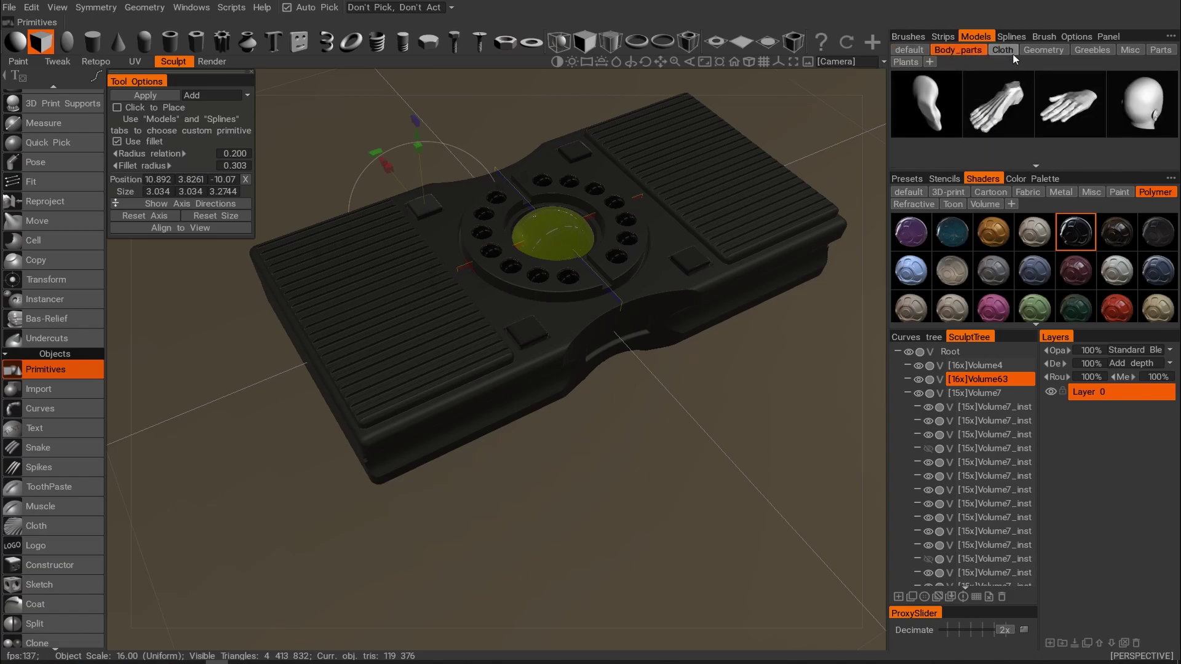
left_click(1002, 52)
left_click(1044, 51)
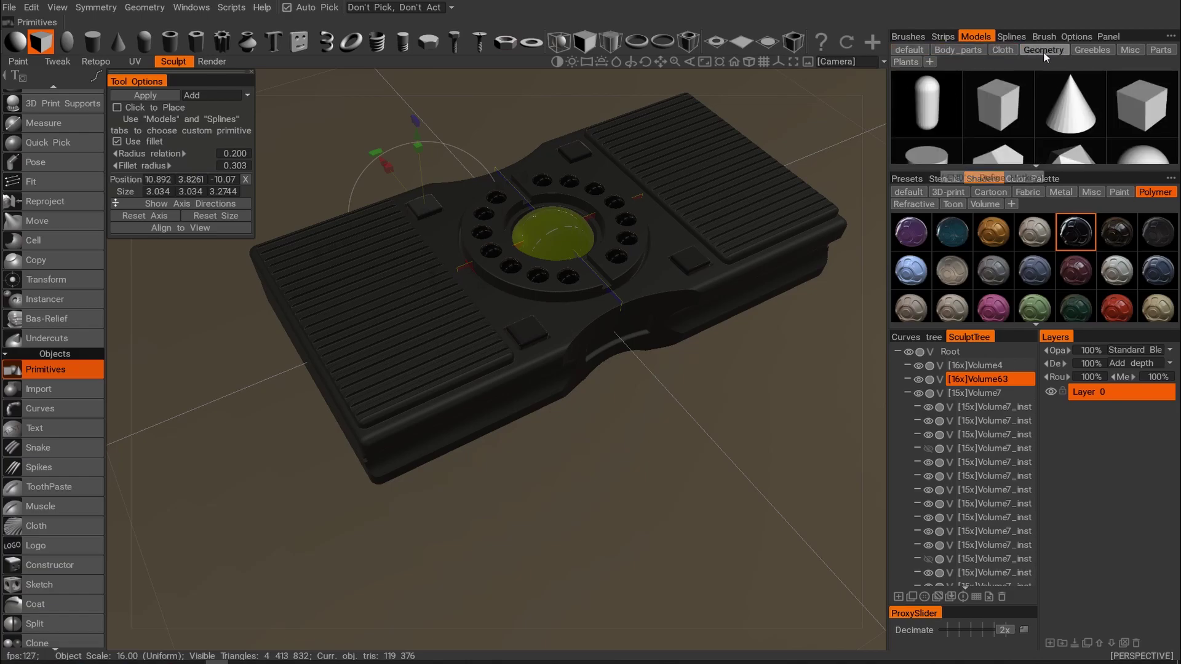
left_click(1086, 51)
left_click_drag(589, 217, 637, 172, "alt")
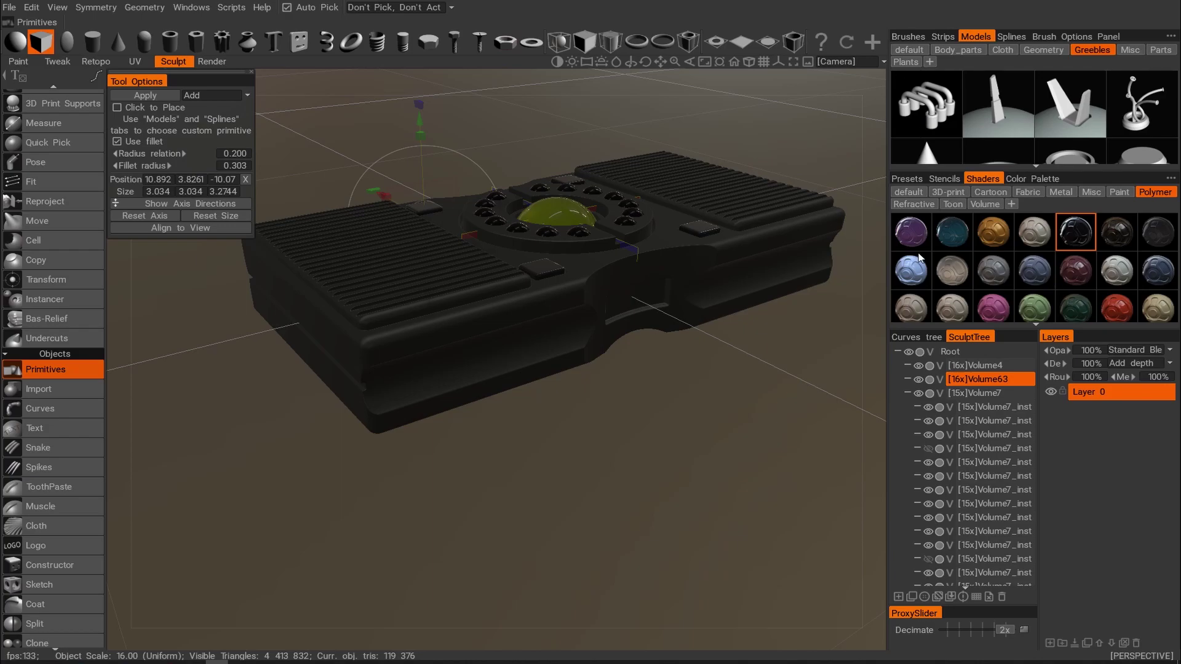
left_click(934, 109)
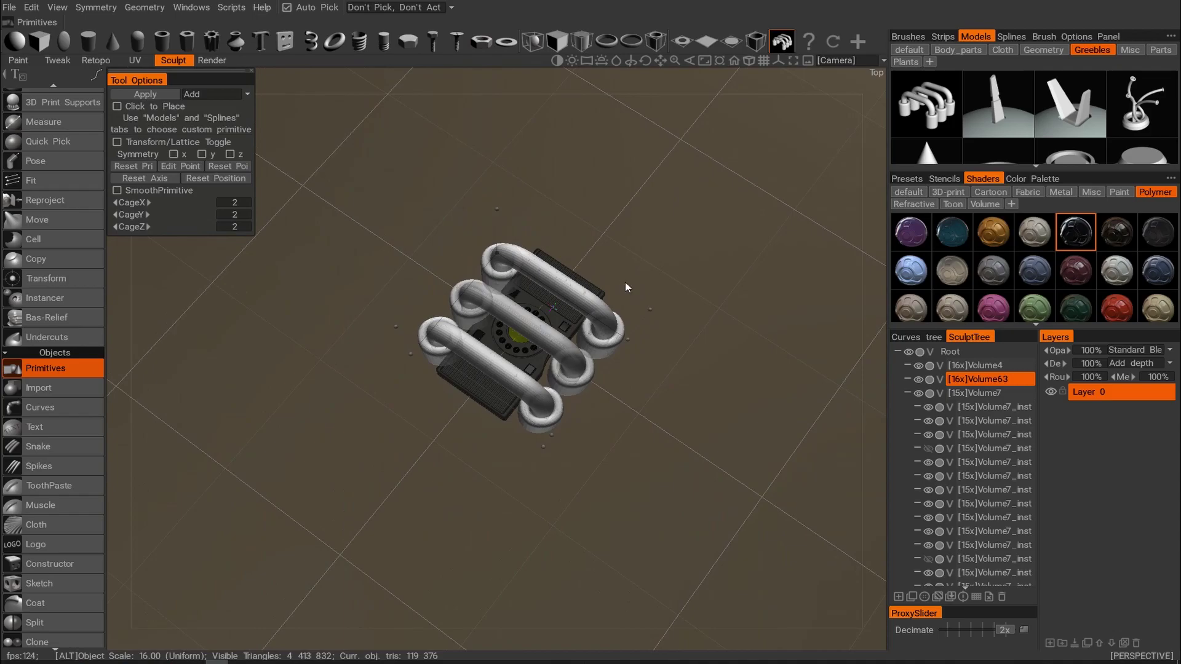
right_click_drag(631, 289, 657, 291, "alt")
left_click_drag(656, 291, 730, 194, "alt")
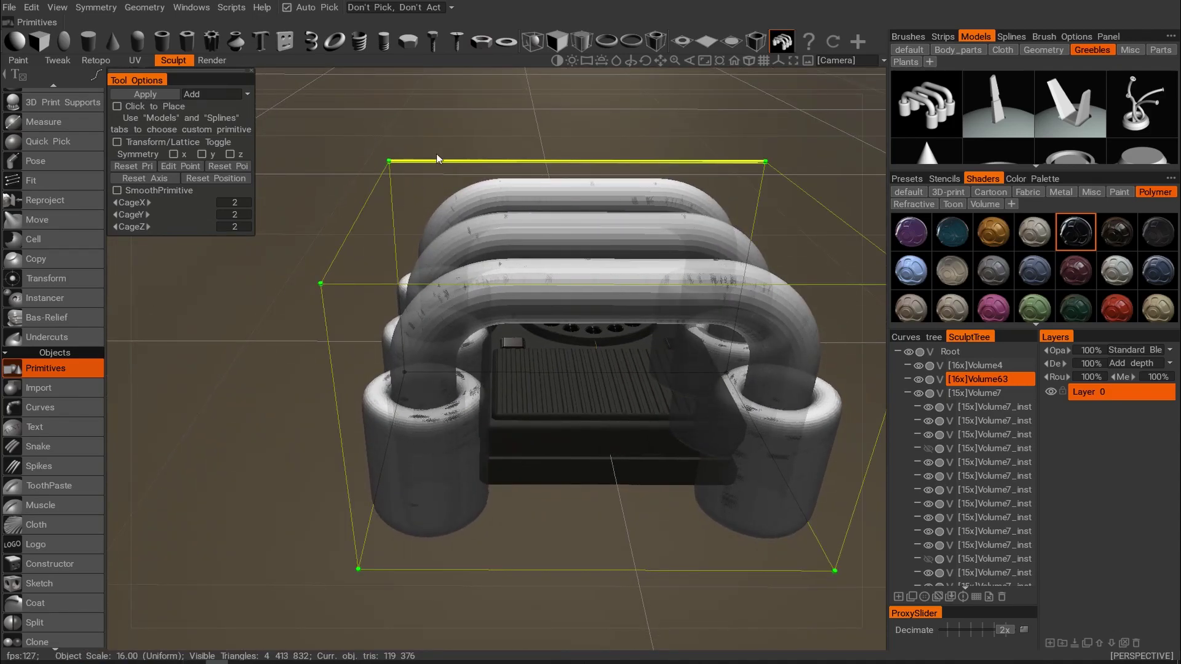
Import the single bent-pipe handle model from Greebles, scale it down and rotate it 90 degrees so it lies flat.
scroll(1107, 153, "down", 2)
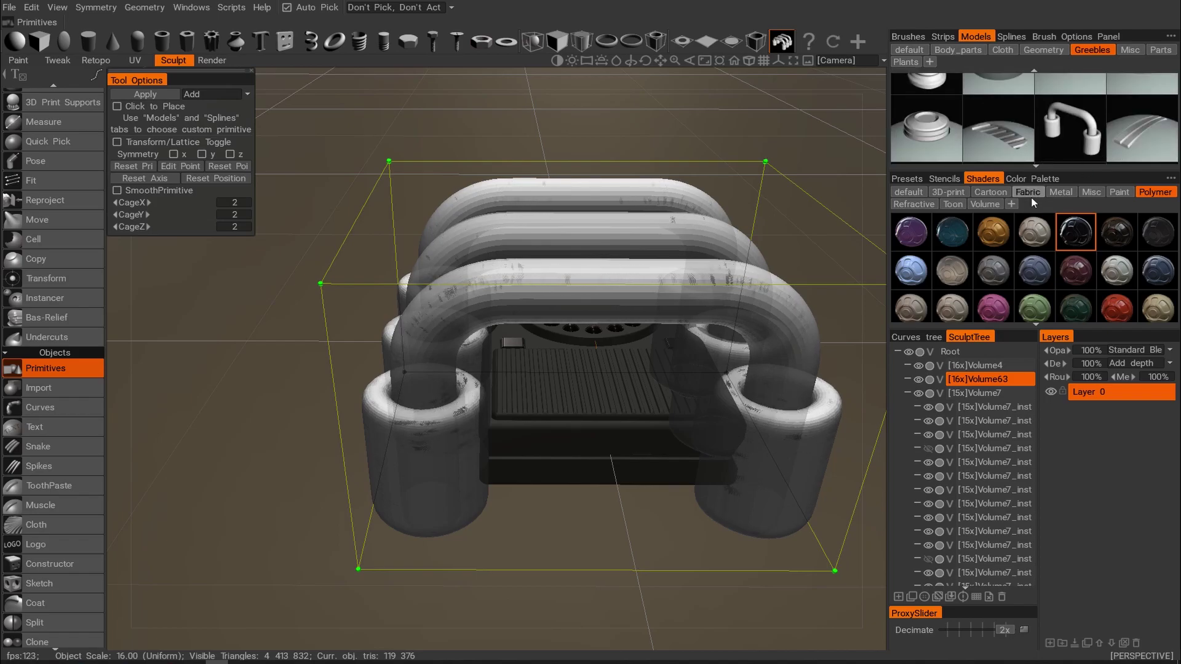
scroll(1030, 147, "down", 3)
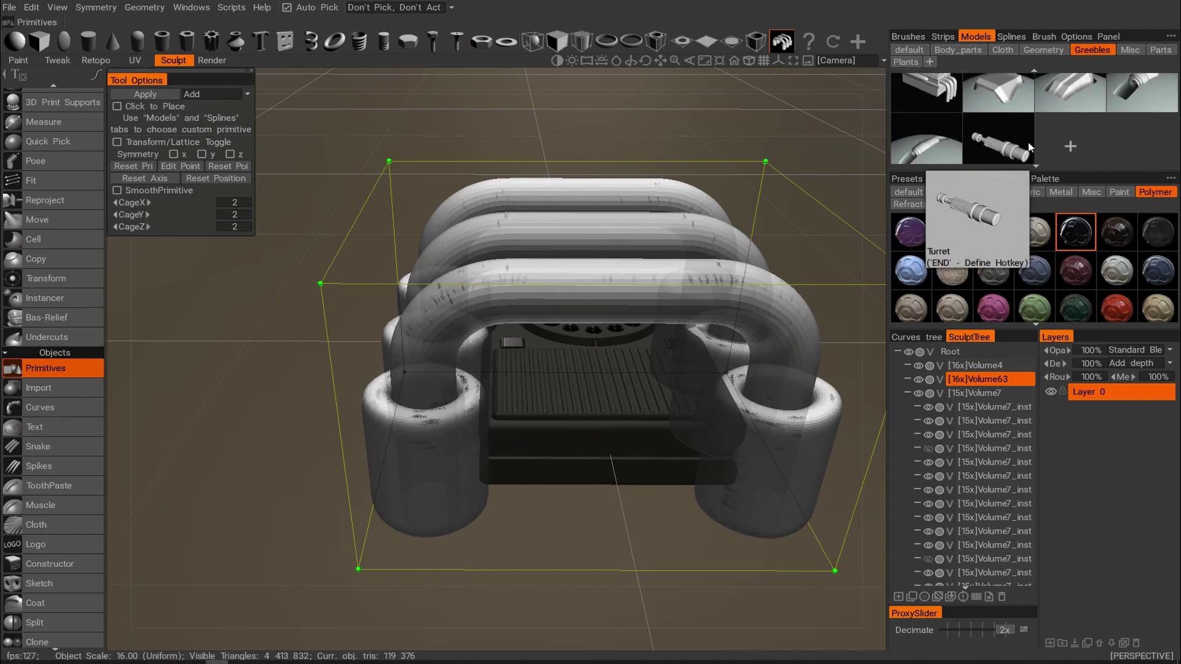
left_click(986, 148)
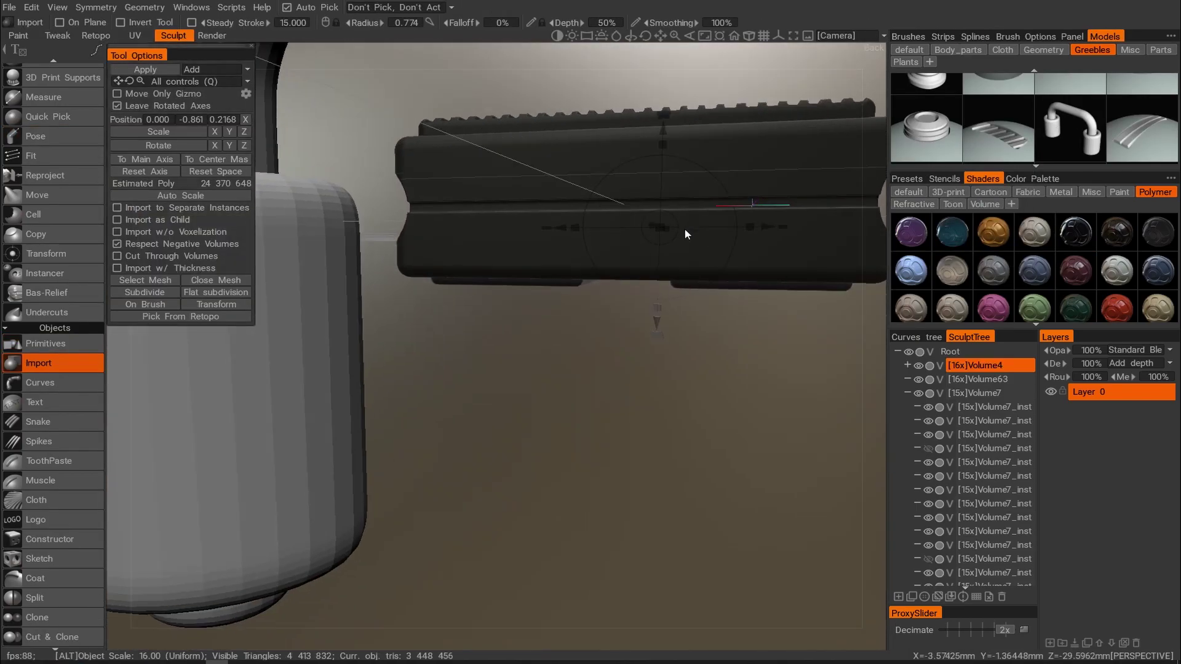
right_click_drag(684, 228, 580, 209, "alt")
left_click_drag(581, 209, 454, 283, "alt")
right_click_drag(454, 283, 523, 298, "alt")
left_click_drag(523, 297, 583, 232, "alt")
left_click_drag(563, 307, 396, 289)
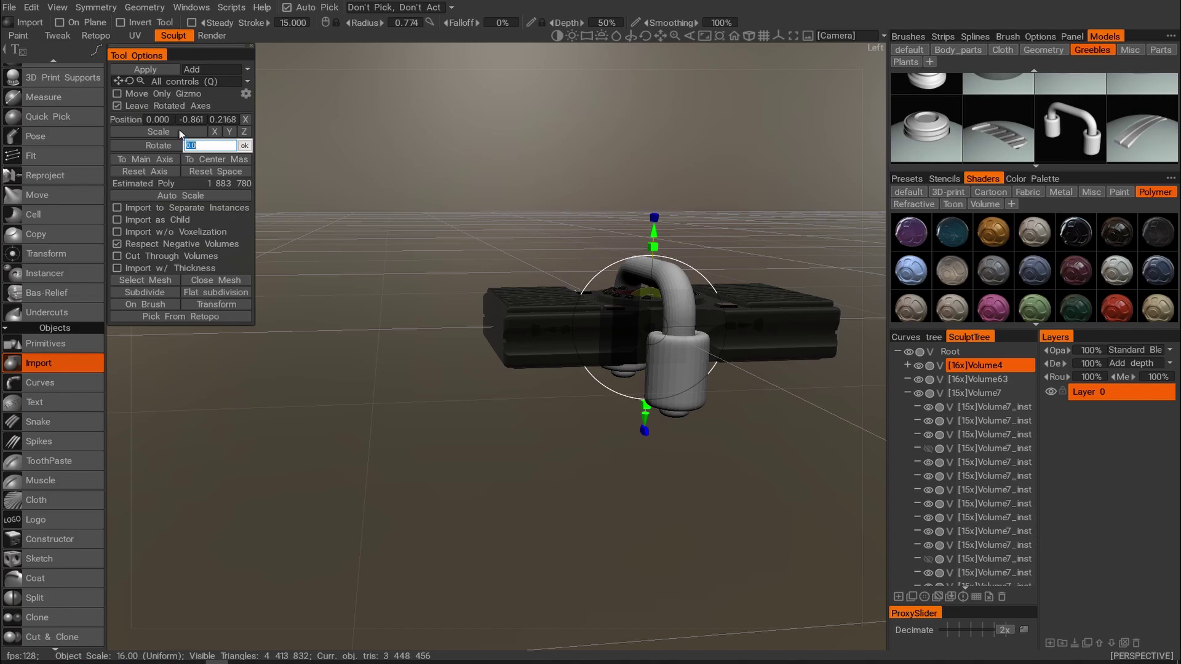
left_click(175, 146)
type("90")
key("Return")
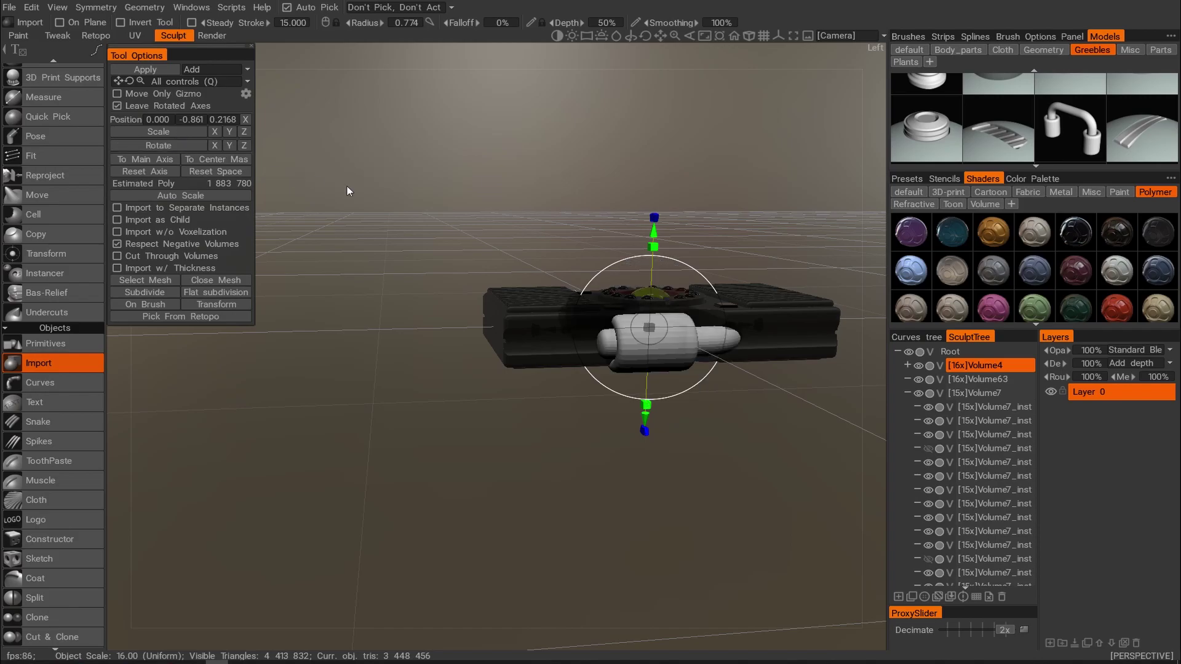
Move the handle out to the device's short end at about Z 32.94 and adjust its size.
left_click_drag(600, 323, 471, 383, "alt")
left_click_drag(517, 340, 710, 434)
left_click_drag(634, 452, 614, 447)
left_click_drag(695, 453, 651, 354, "alt")
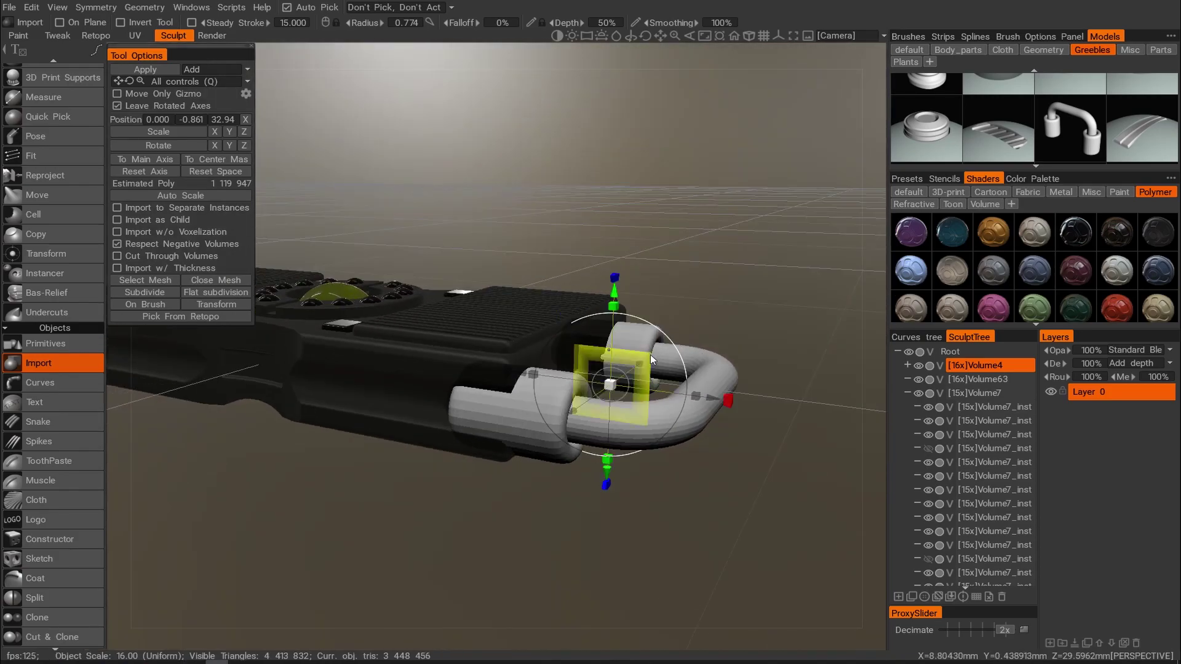
Add the handle to the main body volume, keeping its initial scale and position for export.
left_click(152, 72)
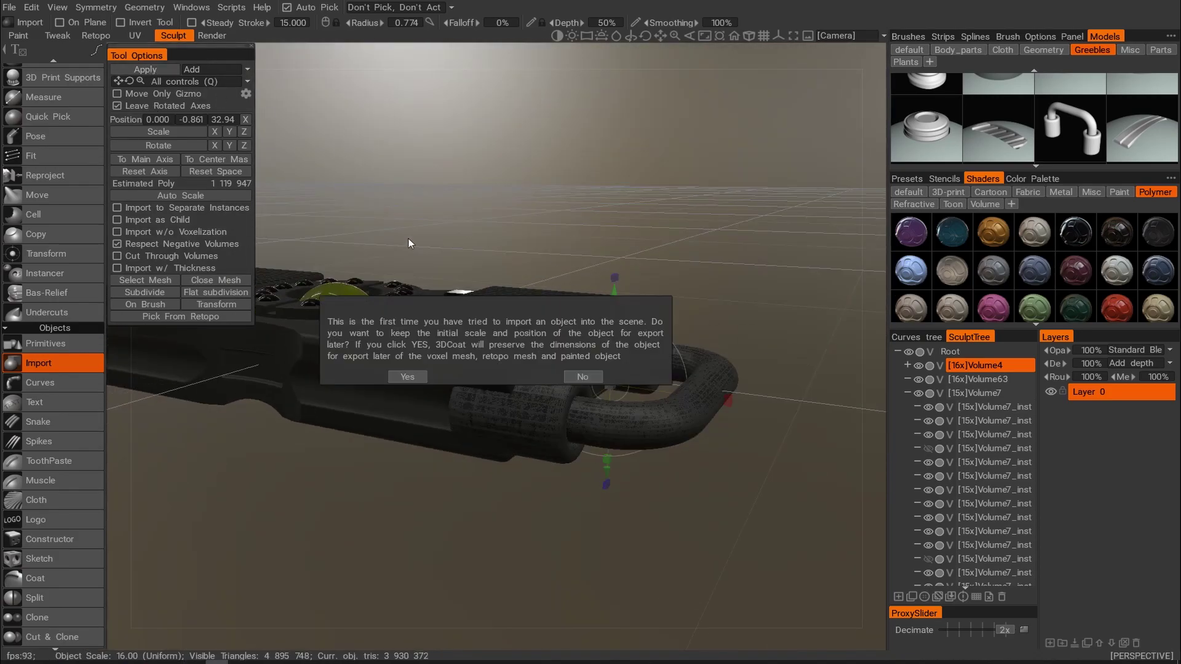
left_click(415, 379)
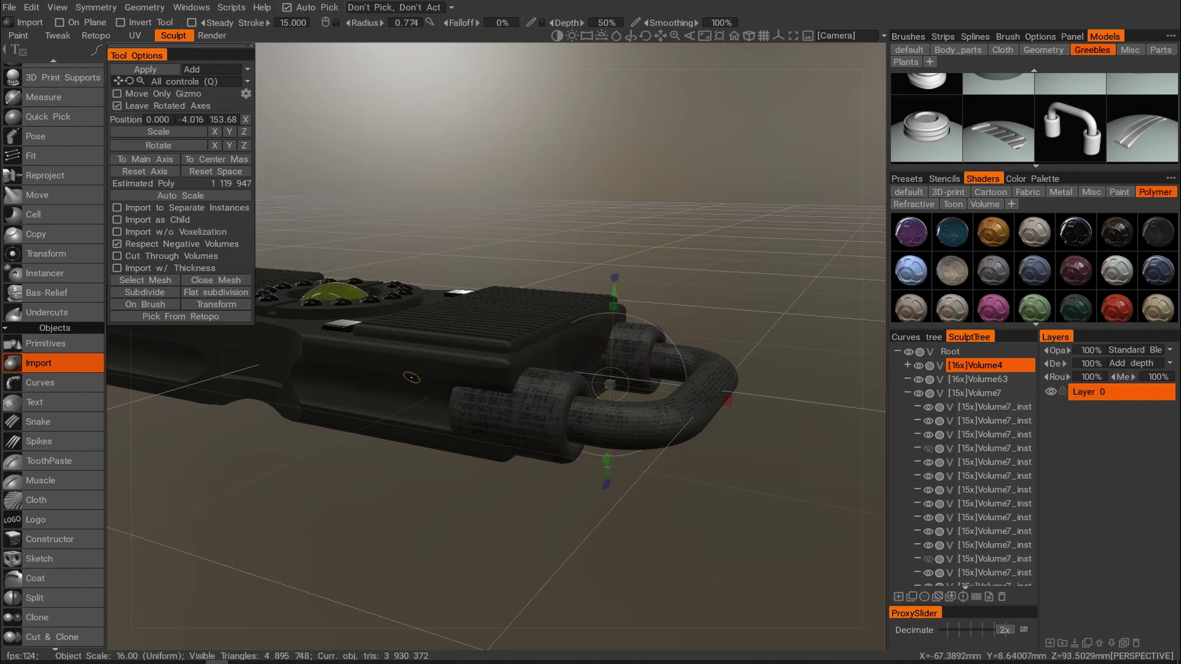
left_click_drag(303, 230, 619, 305, "alt")
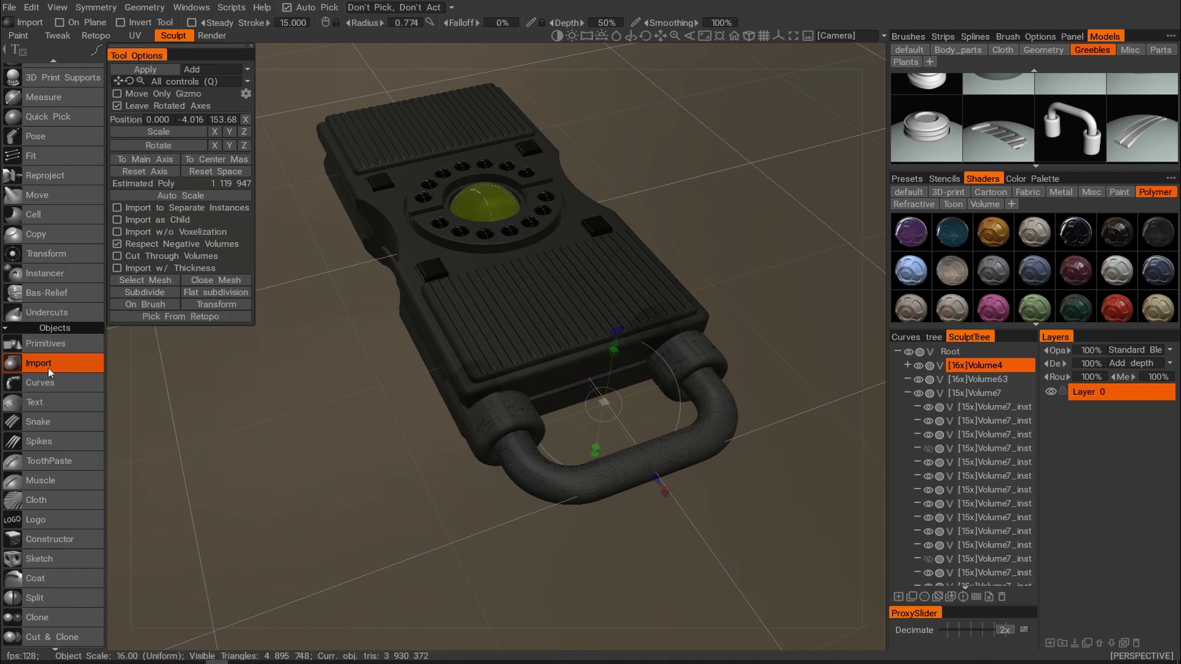
Activate the Snake tool and examine the handle and its joints with the body from several angles.
left_click(50, 425)
left_click_drag(301, 418, 542, 458, "alt")
right_click_drag(542, 458, 530, 435, "alt")
middle_click_drag(530, 436, 603, 382, "alt")
left_click_drag(603, 381, 515, 415, "alt")
right_click_drag(515, 416, 561, 427, "alt")
middle_click_drag(561, 427, 527, 461, "alt")
left_click_drag(528, 461, 477, 422, "alt")
middle_click_drag(477, 423, 319, 367, "alt")
left_click_drag(444, 379, 460, 443, "alt")
left_click_drag(463, 434, 511, 382)
scroll(512, 385, "up", 5)
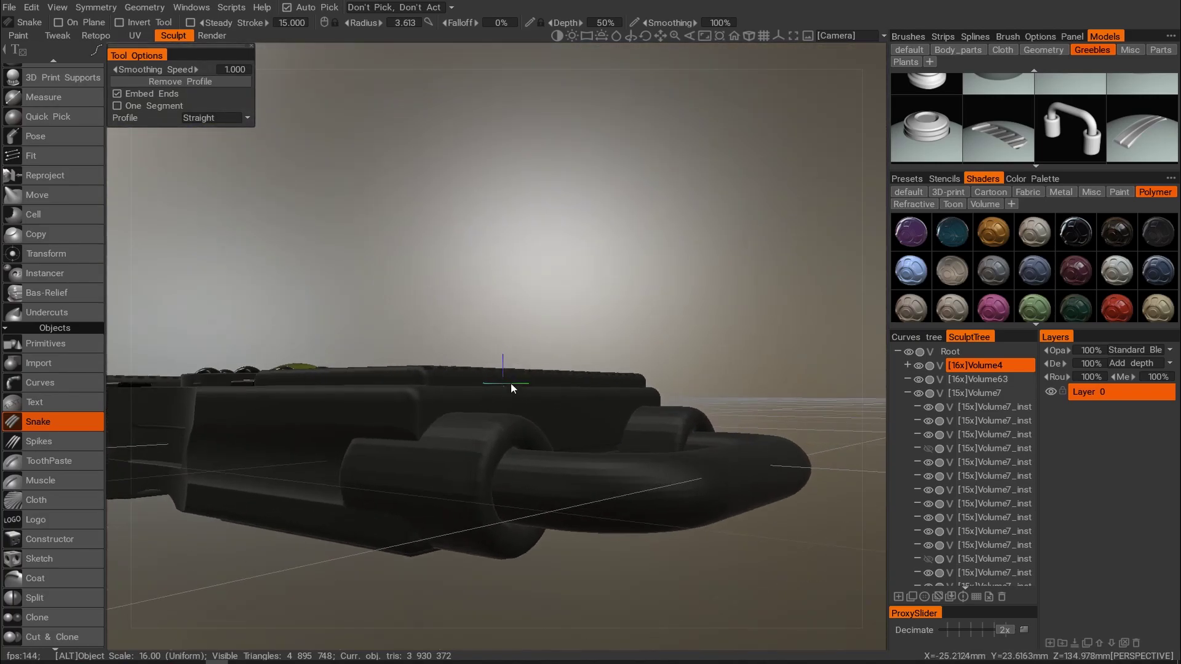
middle_click_drag(535, 396, 501, 317, "alt")
left_click_drag(501, 317, 438, 405, "alt")
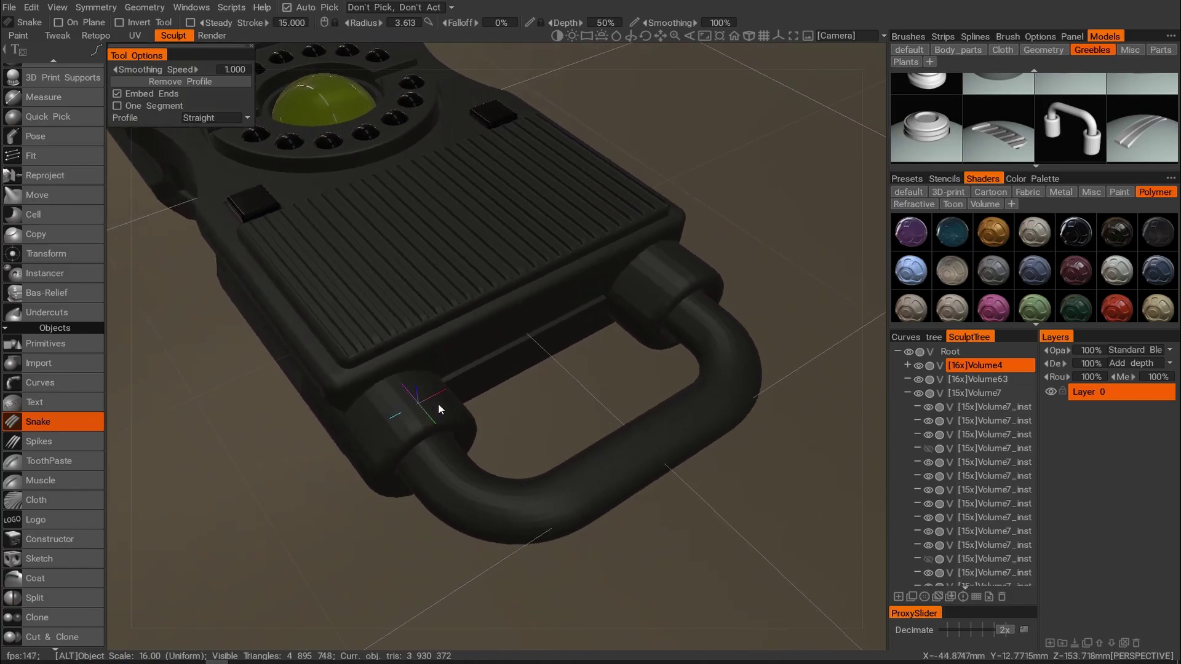
Undo adding the handle to the body, rescale the handle and pull it in to about Z 29.59.
key("ctrl+z")
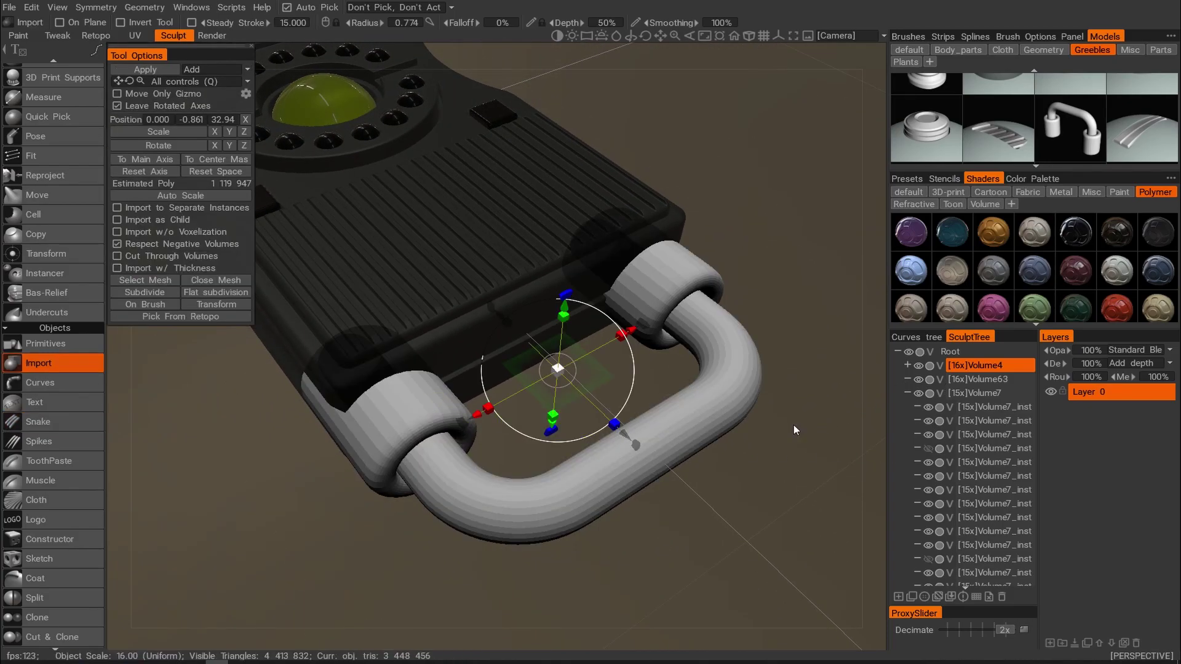
left_click_drag(548, 369, 496, 314)
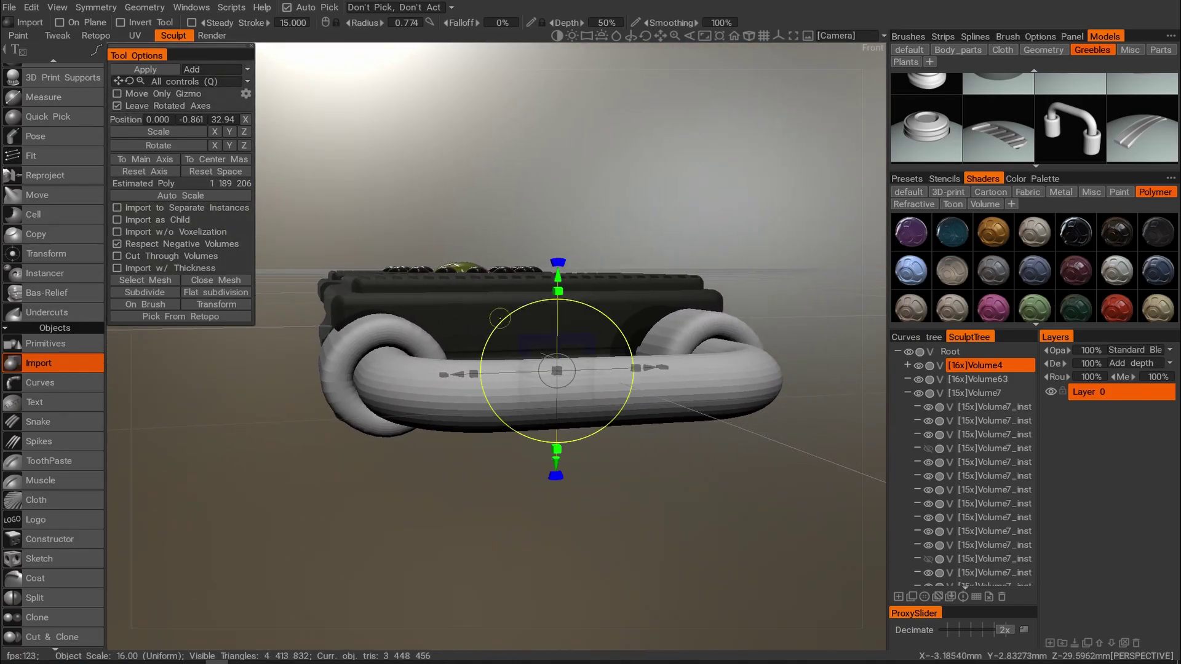
left_click_drag(560, 371, 535, 400)
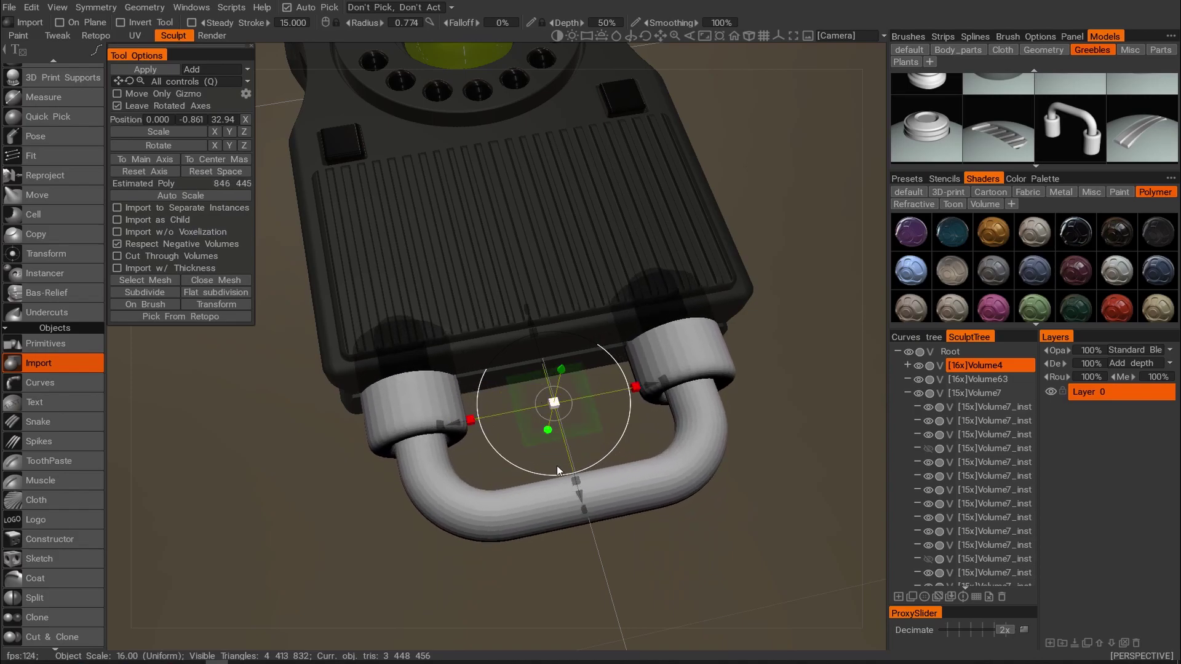
left_click_drag(577, 488, 567, 454)
middle_click_drag(567, 454, 492, 328)
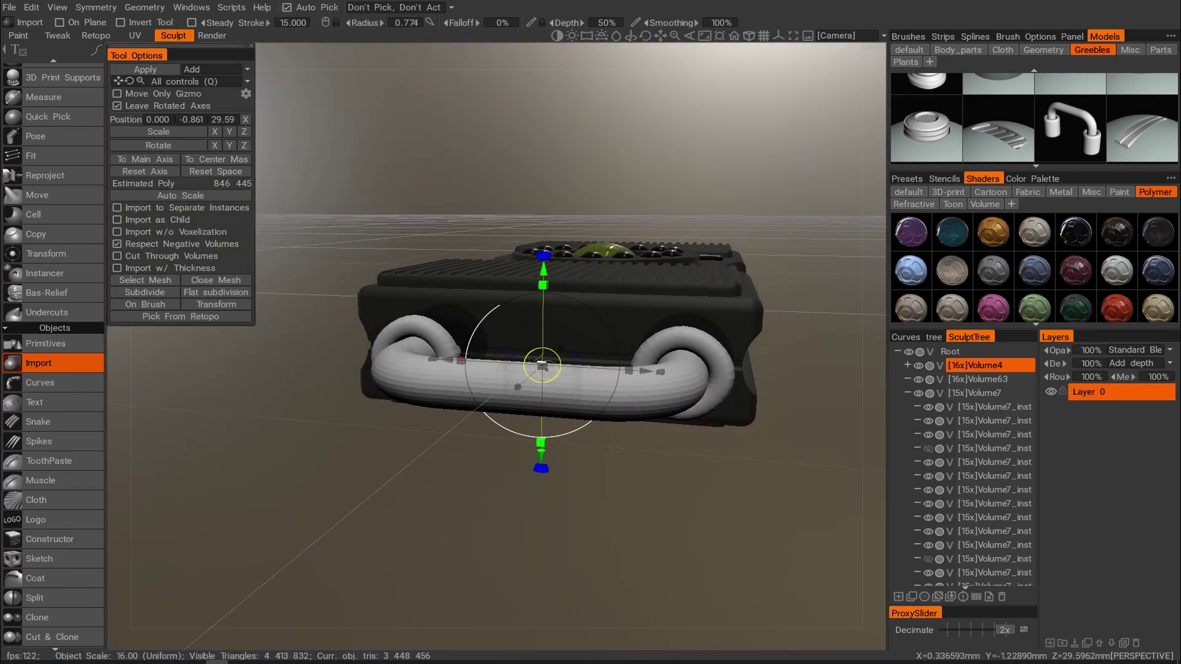
Thicken the handle's shape and raise it to about Y -0.629 at the device's end.
left_click_drag(542, 367, 319, 340)
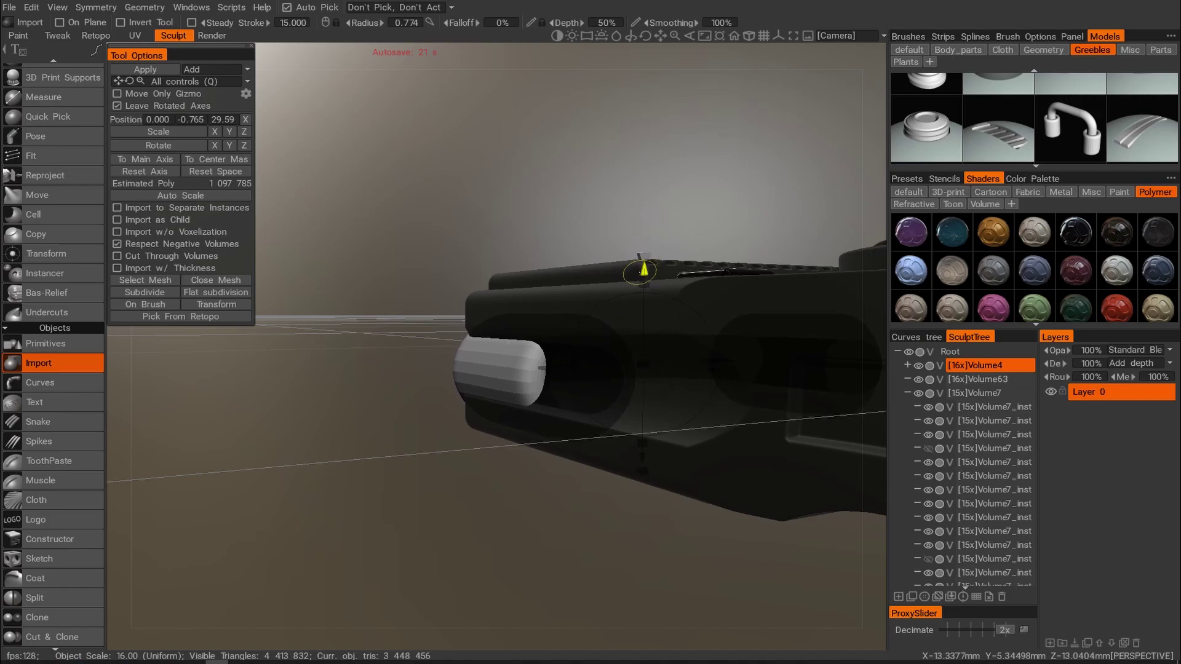
left_click_drag(639, 271, 781, 321, "alt")
left_click_drag(501, 334, 640, 332, "alt")
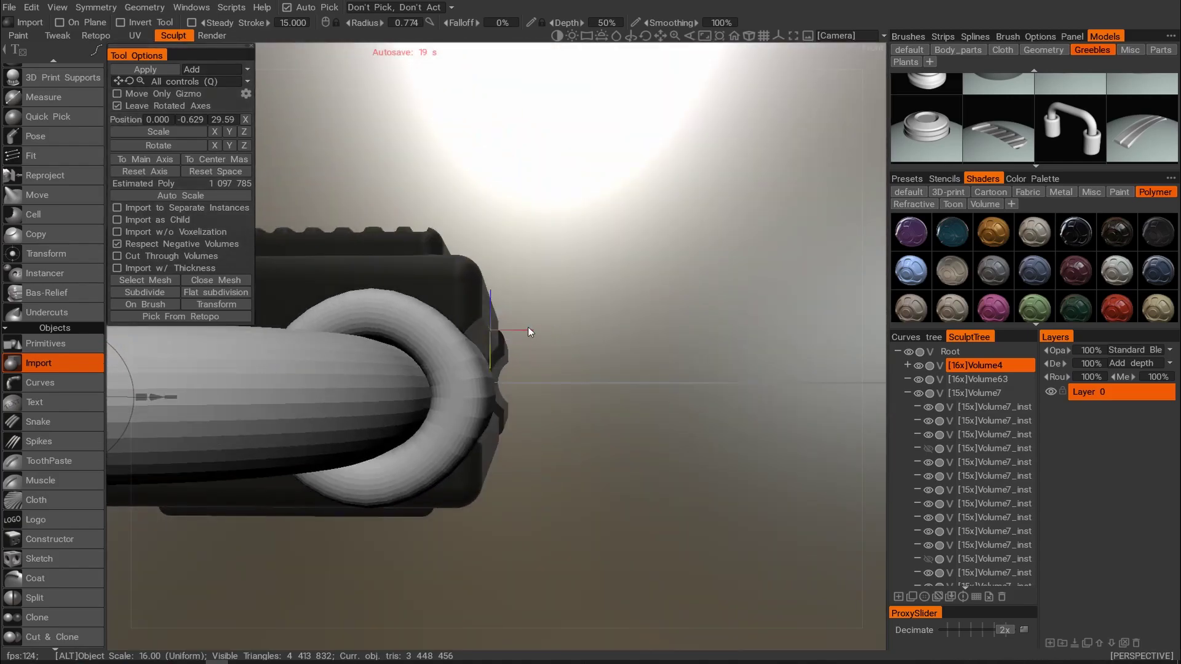
middle_click_drag(528, 330, 763, 318, "alt")
right_click_drag(763, 317, 534, 319, "alt")
left_click_drag(534, 319, 454, 407, "alt")
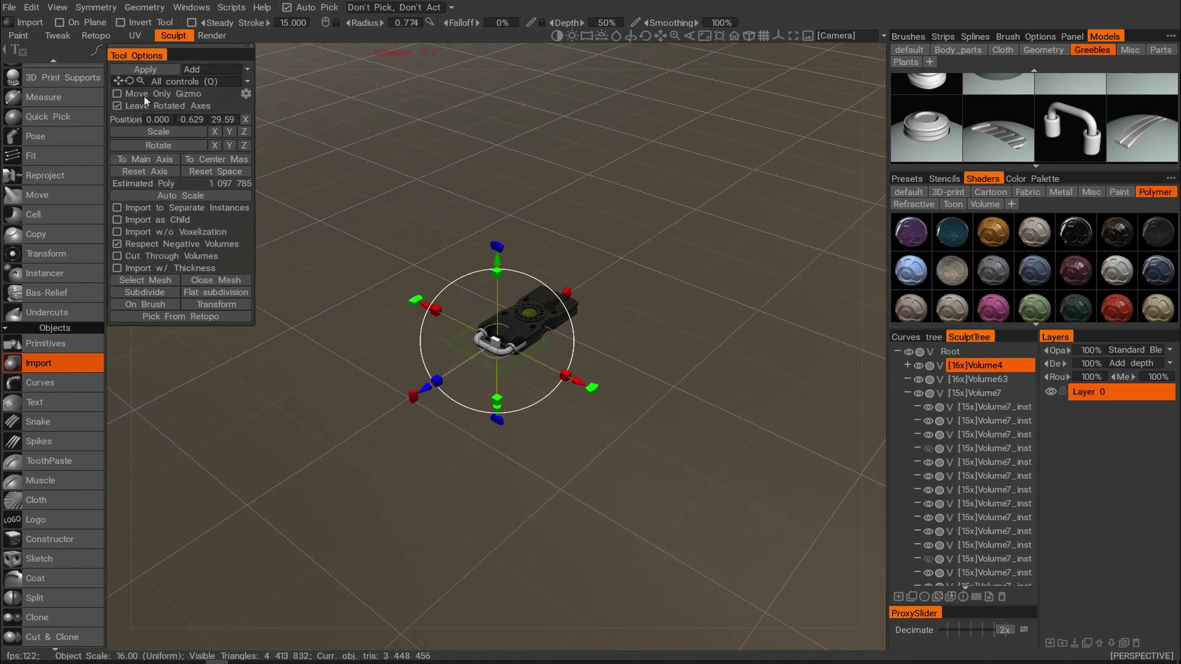
Add the adjusted handle to the body volume and keep the object's initial scale and position for export.
left_click(157, 69)
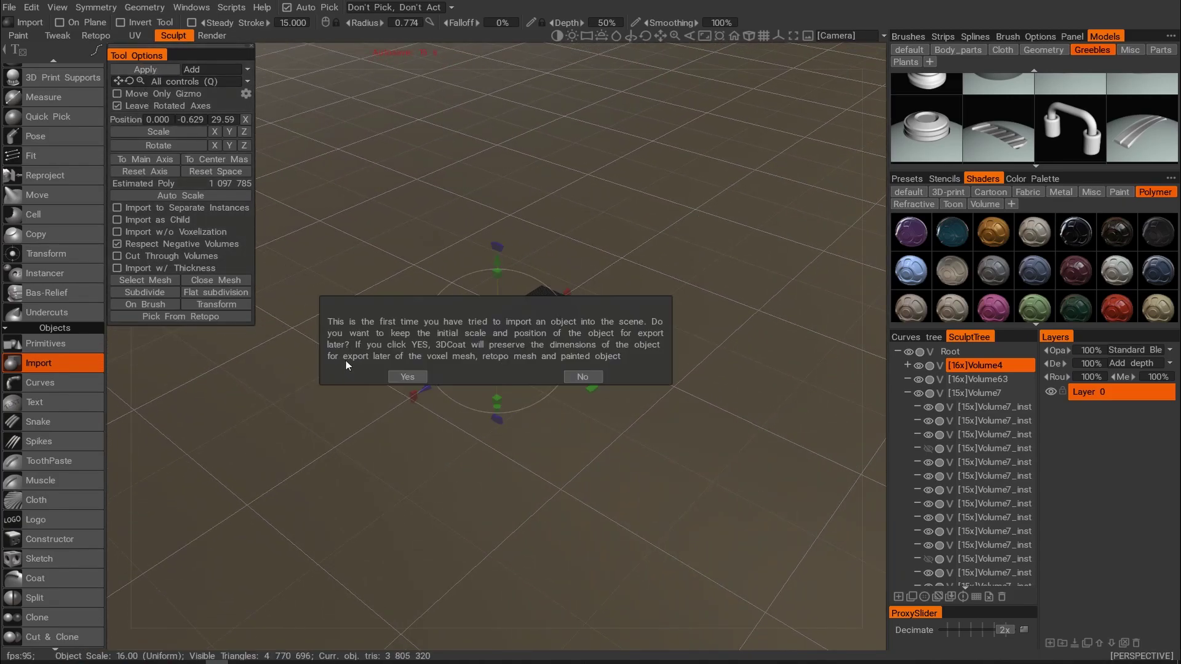
left_click(404, 376)
right_click_drag(325, 371, 388, 394, "alt")
left_click_drag(387, 393, 385, 396, "alt")
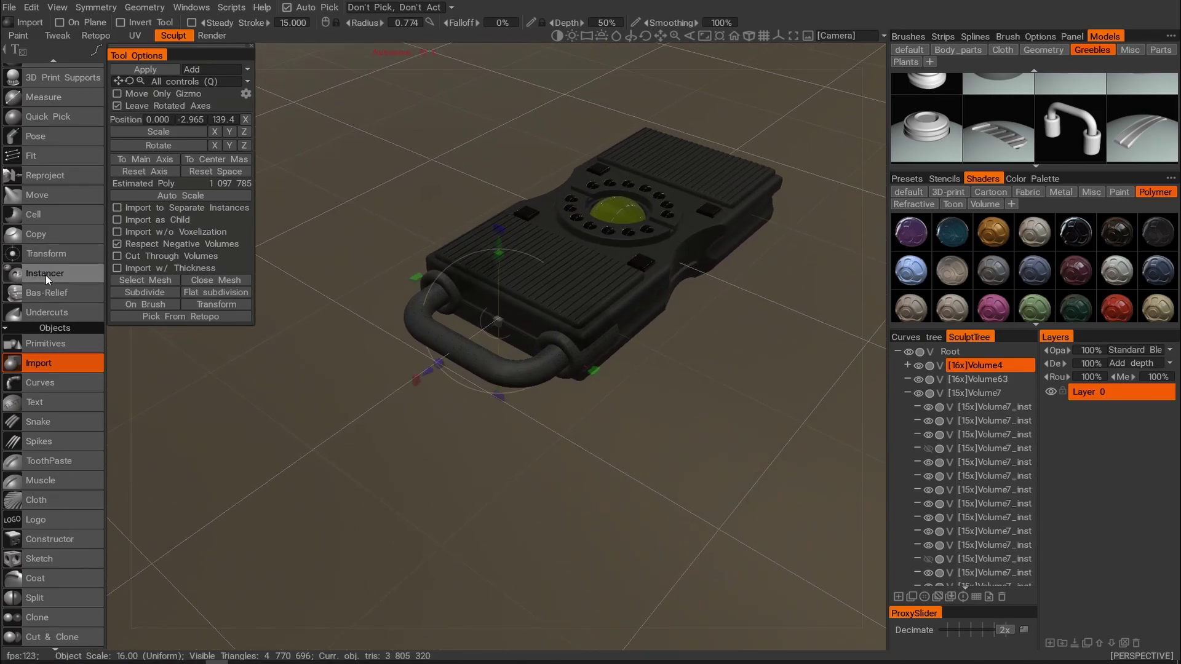
left_click_drag(437, 386, 138, 373, "alt")
mouse_move(422, 409)
left_mouse_down("alt")
mouse_move(429, 296)
mouse_move(417, 406)
left_mouse_up("alt")
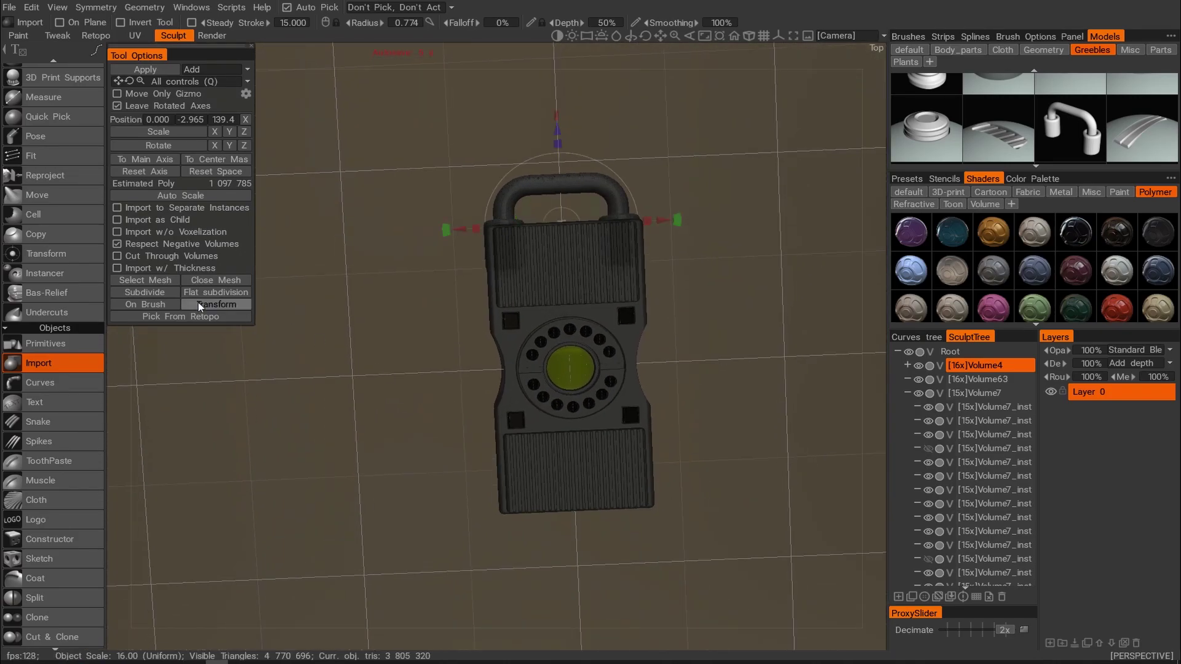
left_click_drag(342, 377, 567, 322, "alt")
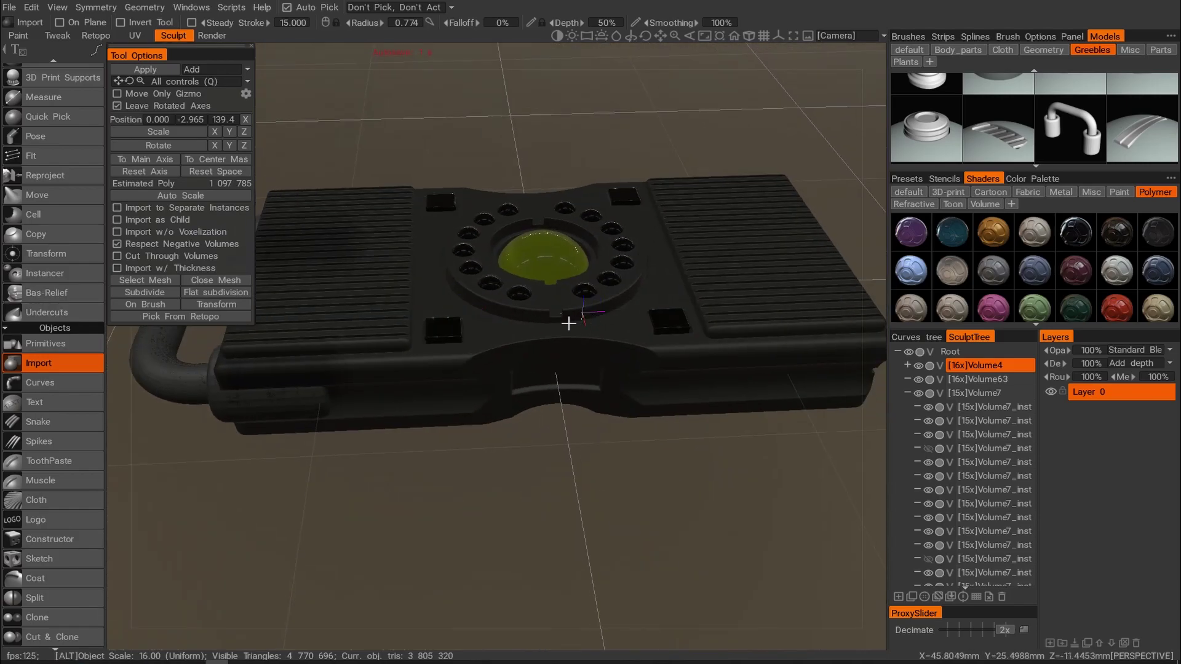
left_click(44, 97)
left_click_drag(467, 320, 320, 114, "alt")
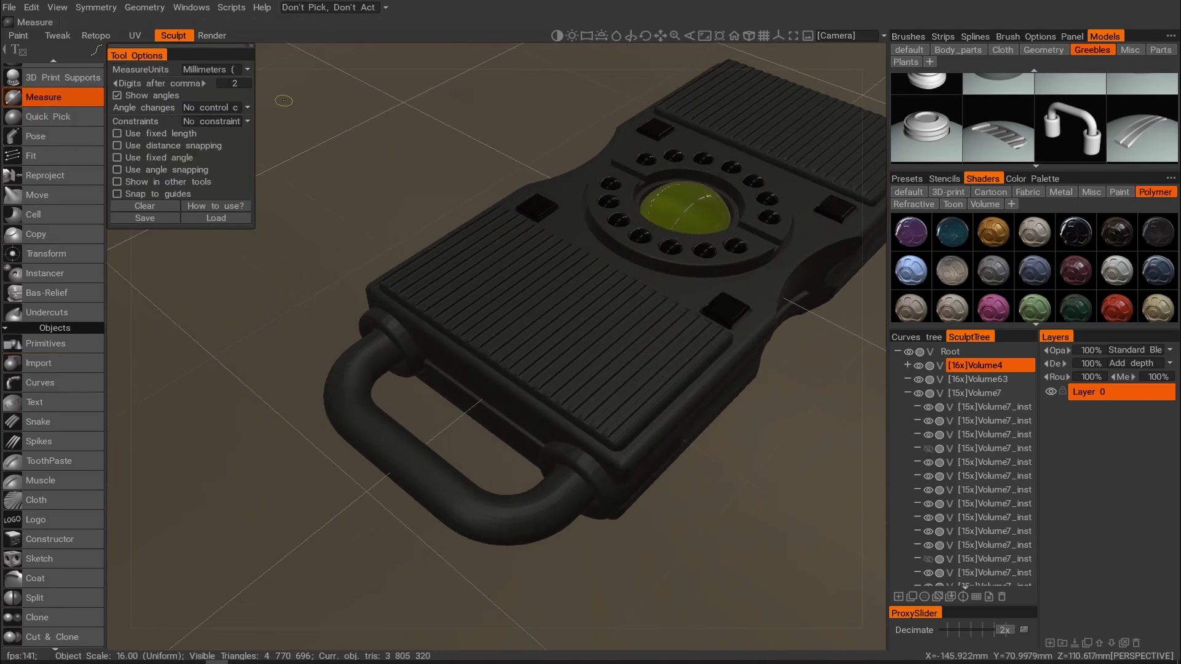
Render the device from a three-quarter view in the Render workspace and stop the rendering.
left_click(205, 38)
mouse_move(529, 271)
left_mouse_down("alt")
mouse_move(666, 286)
mouse_move(936, 408)
mouse_move(941, 369)
left_mouse_up("alt")
left_click(1054, 90)
left_click(492, 324)
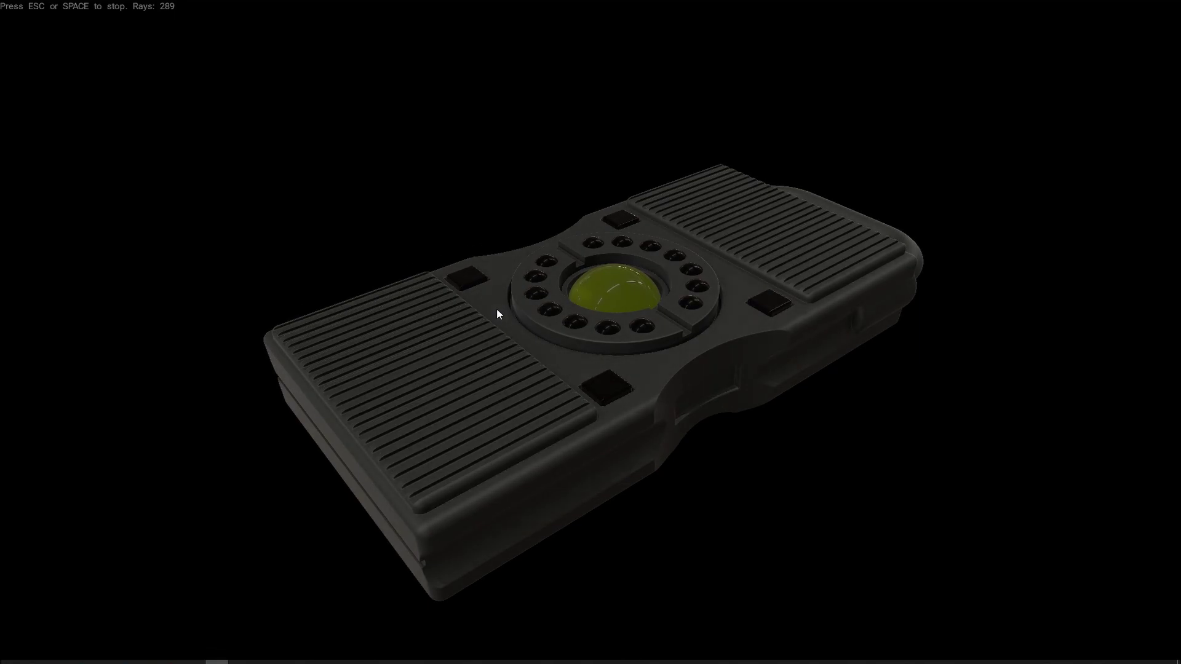
key("Escape")
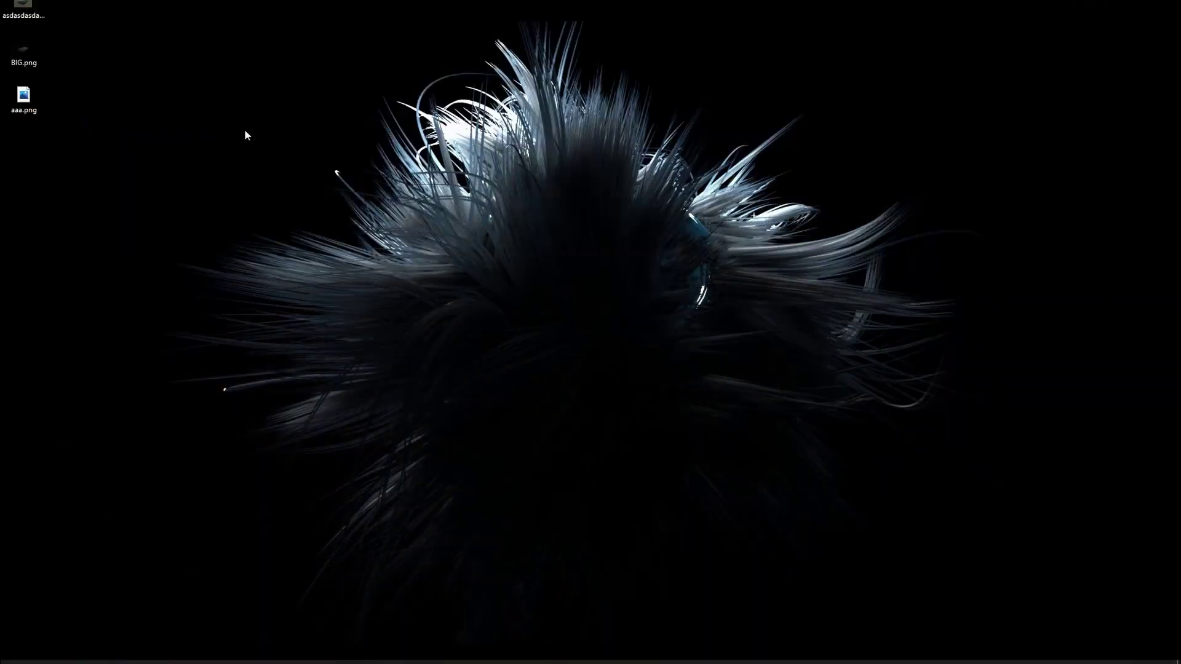
Switch to the desktop, open the image aaa.png in the photo viewer and view it at actual size.
double_click(23, 97)
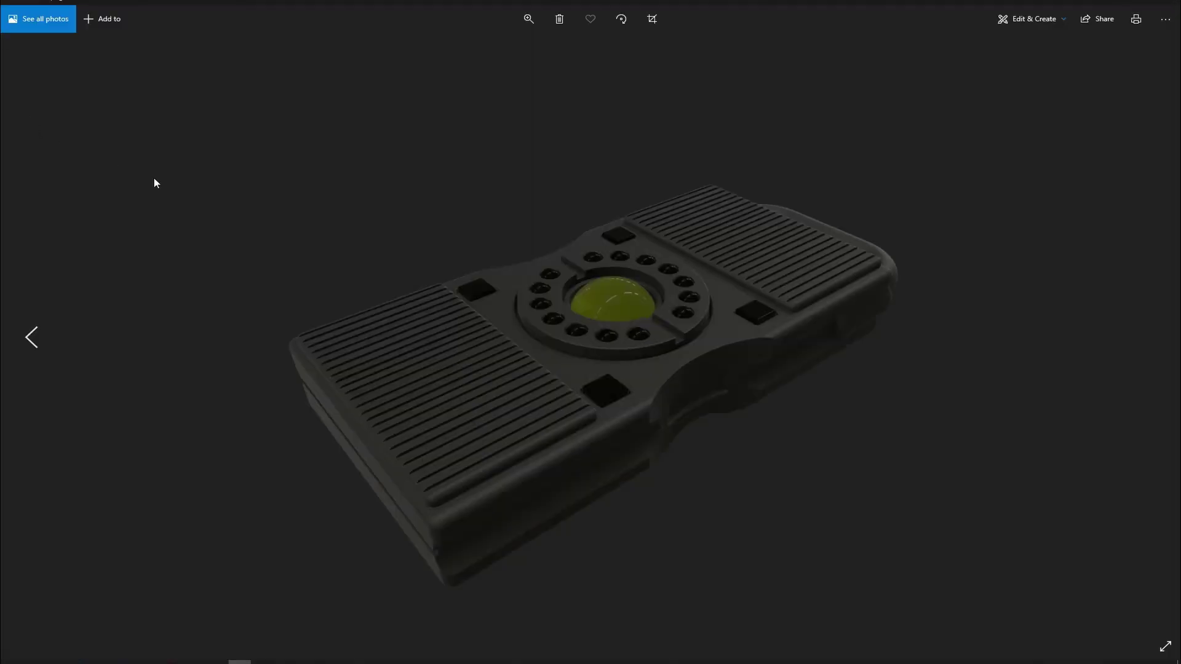
right_click(411, 134)
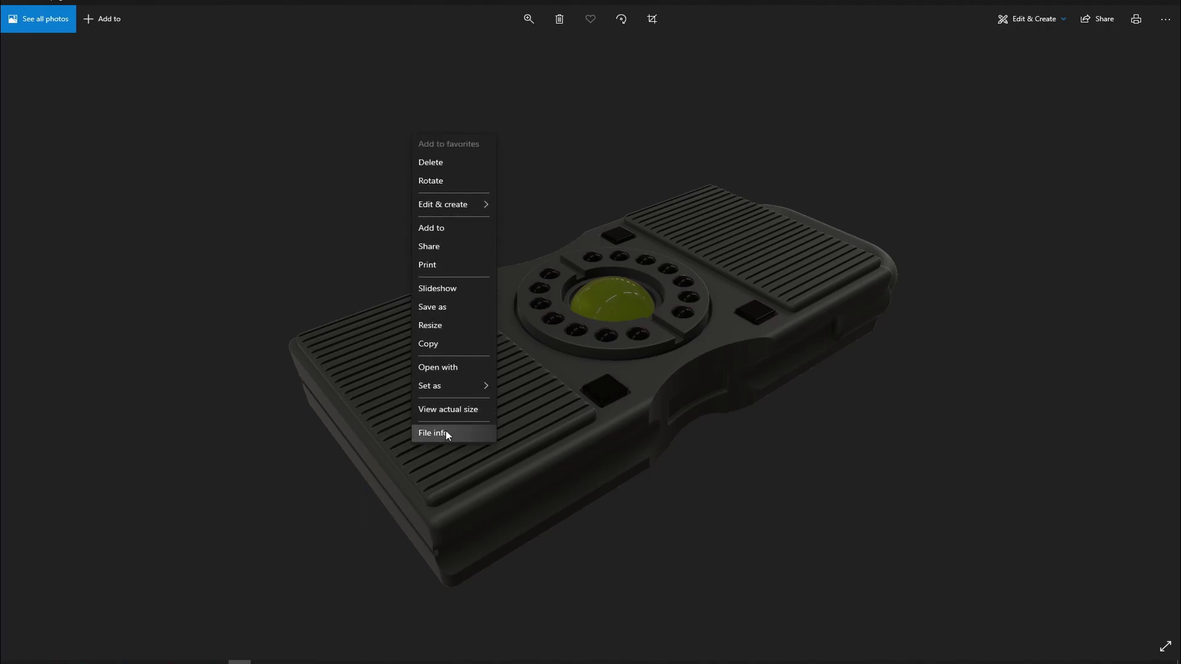
left_click(463, 410)
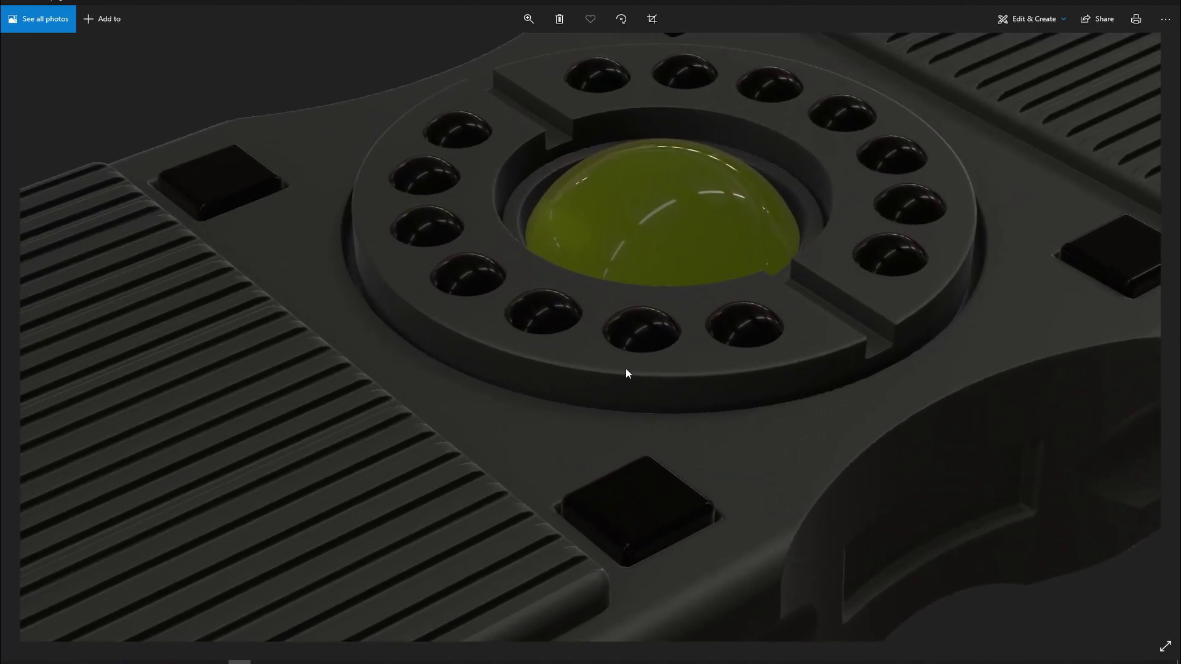
Examine the rendered dome, sphere ring, corner buttons, grooves and side recess up close, and zoom out to the whole image.
left_click_drag(658, 354, 369, 297)
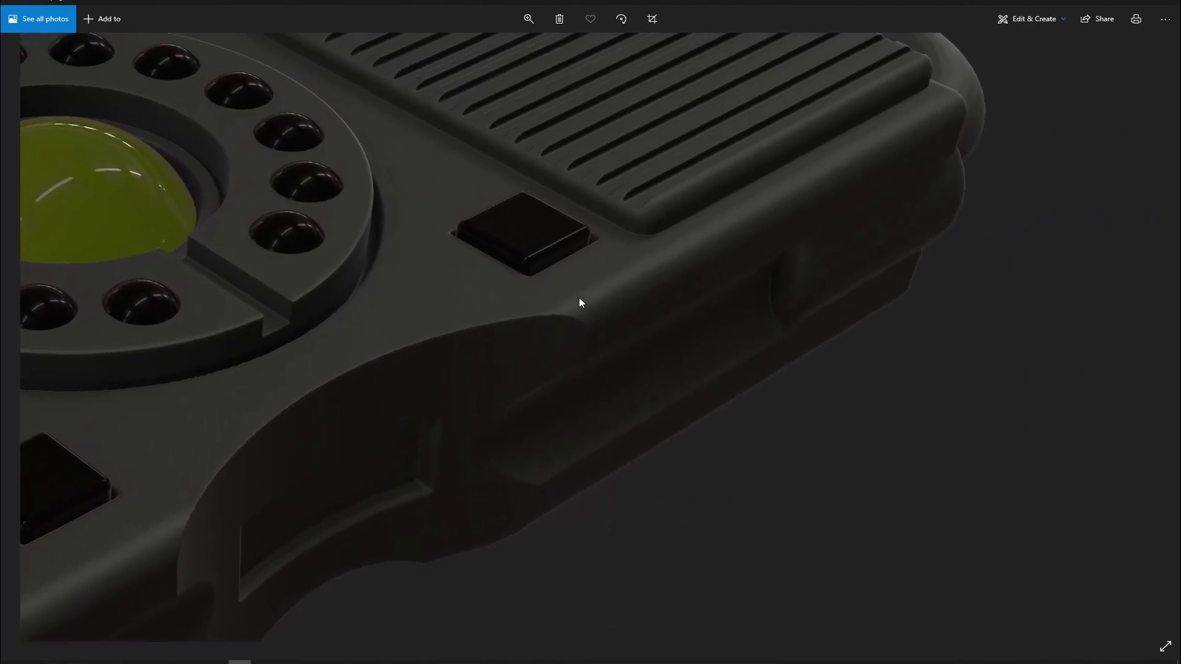
left_click_drag(578, 297, 689, 448)
left_click_drag(541, 333, 759, 315)
left_click_drag(438, 418, 691, 264)
left_click_drag(530, 404, 548, 416)
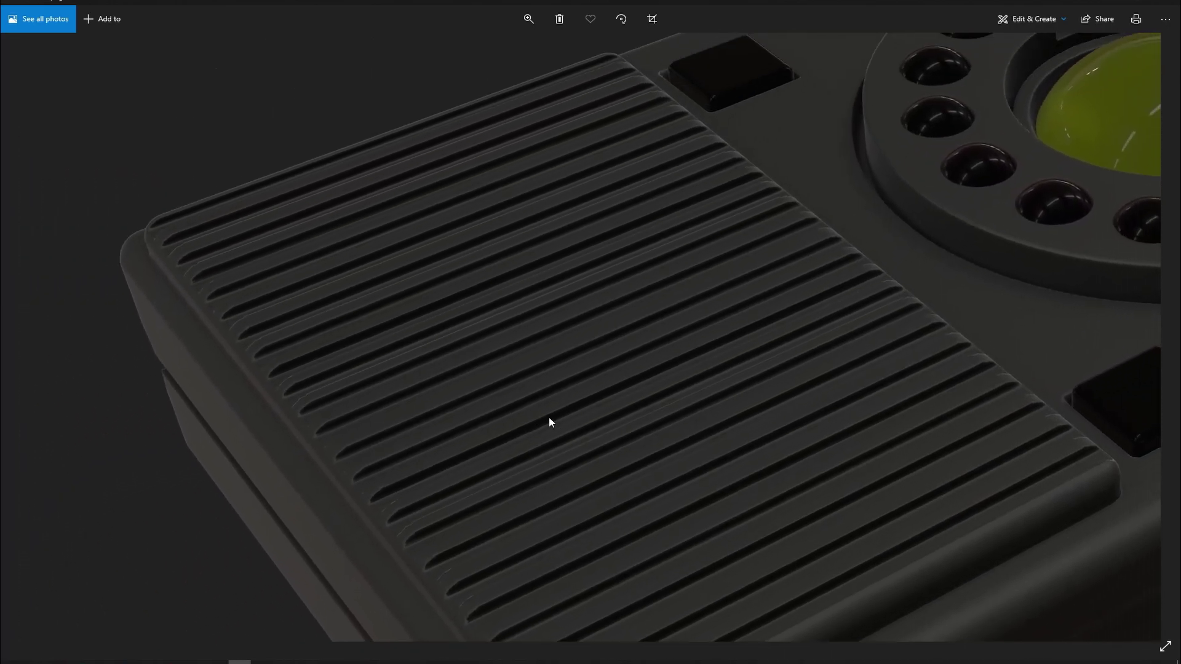
left_click_drag(653, 280, 364, 345)
left_click_drag(759, 307, 608, 389)
left_click_drag(660, 313, 649, 362)
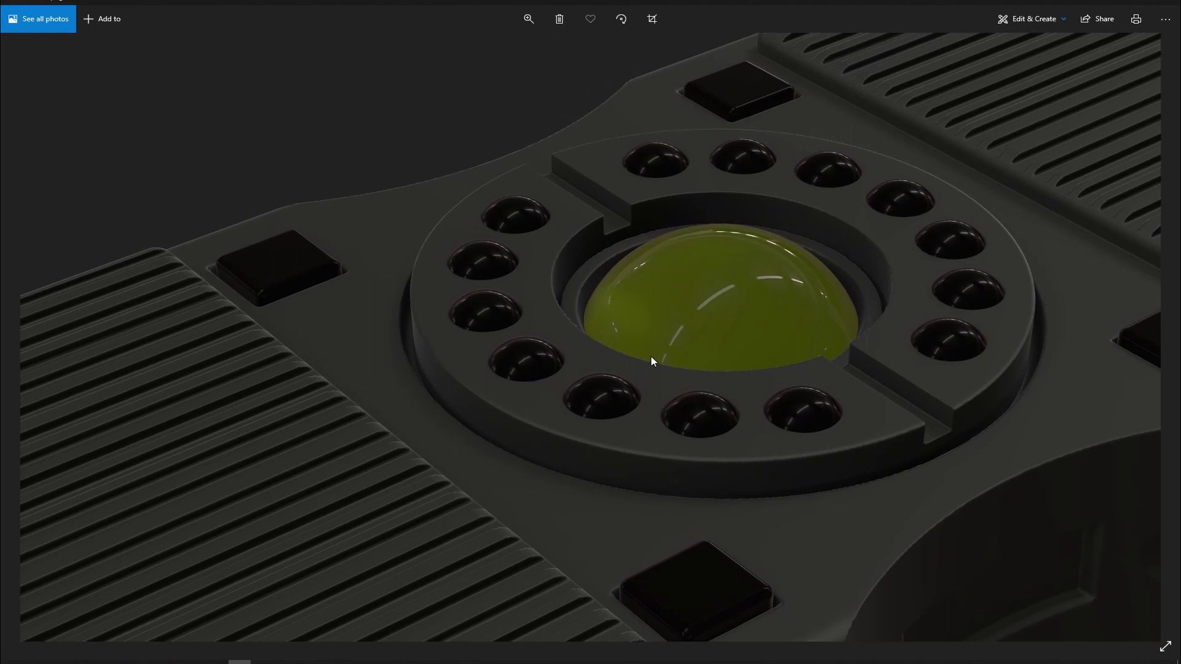
mouse_move(622, 297)
left_mouse_down()
mouse_move(533, 375)
mouse_move(389, 267)
mouse_move(408, 282)
mouse_move(351, 261)
mouse_move(590, 356)
mouse_move(638, 298)
left_mouse_up()
left_click_drag(495, 211, 456, 191)
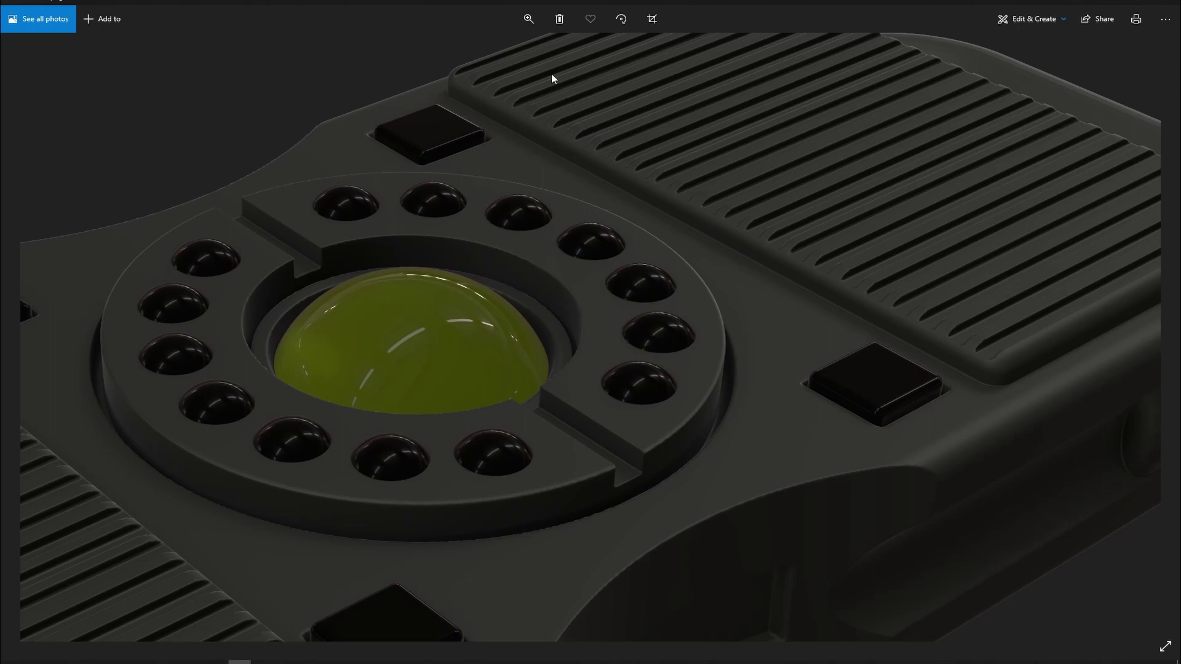
left_click(528, 18)
left_click_drag(494, 48, 411, 57)
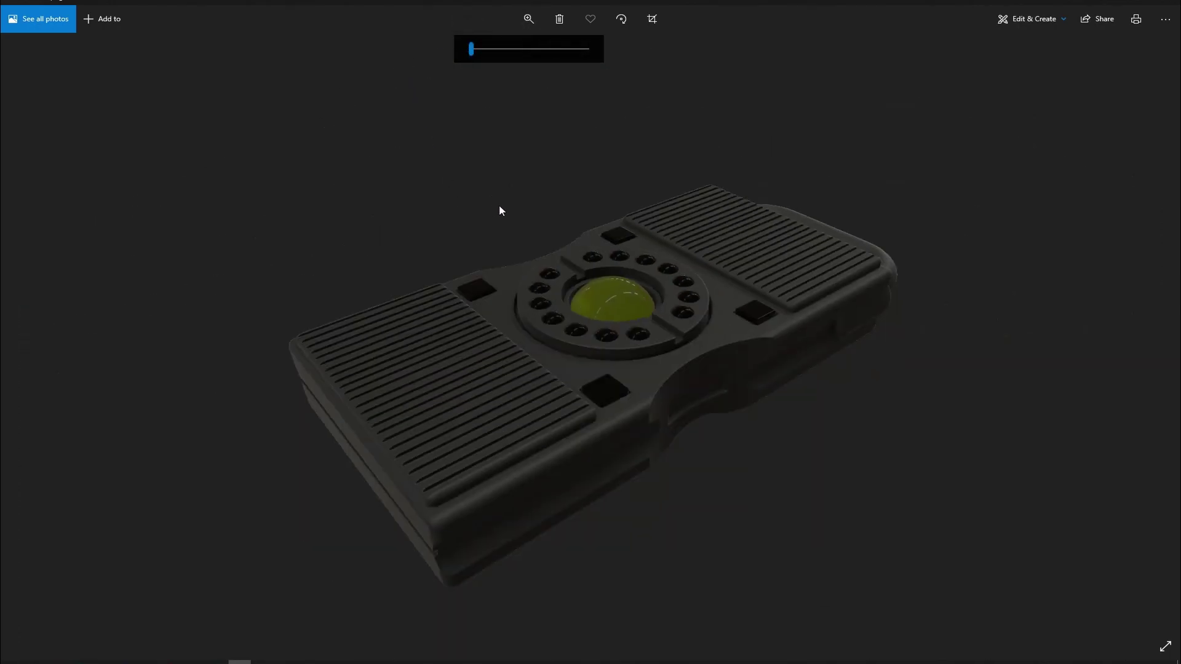
Close the photo viewer, return to 3DCoat and switch to the Sculpt workspace.
left_click(1165, 2)
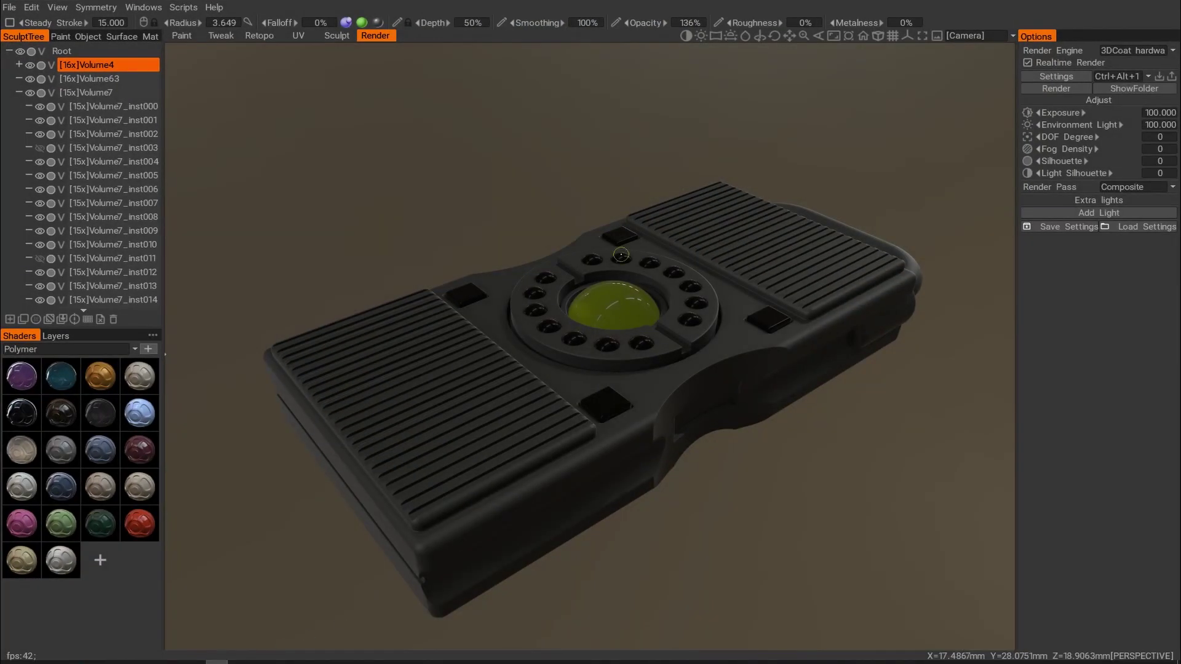
mouse_move(622, 254)
left_mouse_down("alt")
mouse_move(389, 274)
mouse_move(364, 231)
mouse_move(371, 260)
mouse_move(535, 272)
mouse_move(580, 338)
mouse_move(385, 105)
mouse_move(421, 235)
mouse_move(361, 184)
mouse_move(424, 224)
mouse_move(515, 222)
left_mouse_up("alt")
left_click(334, 35)
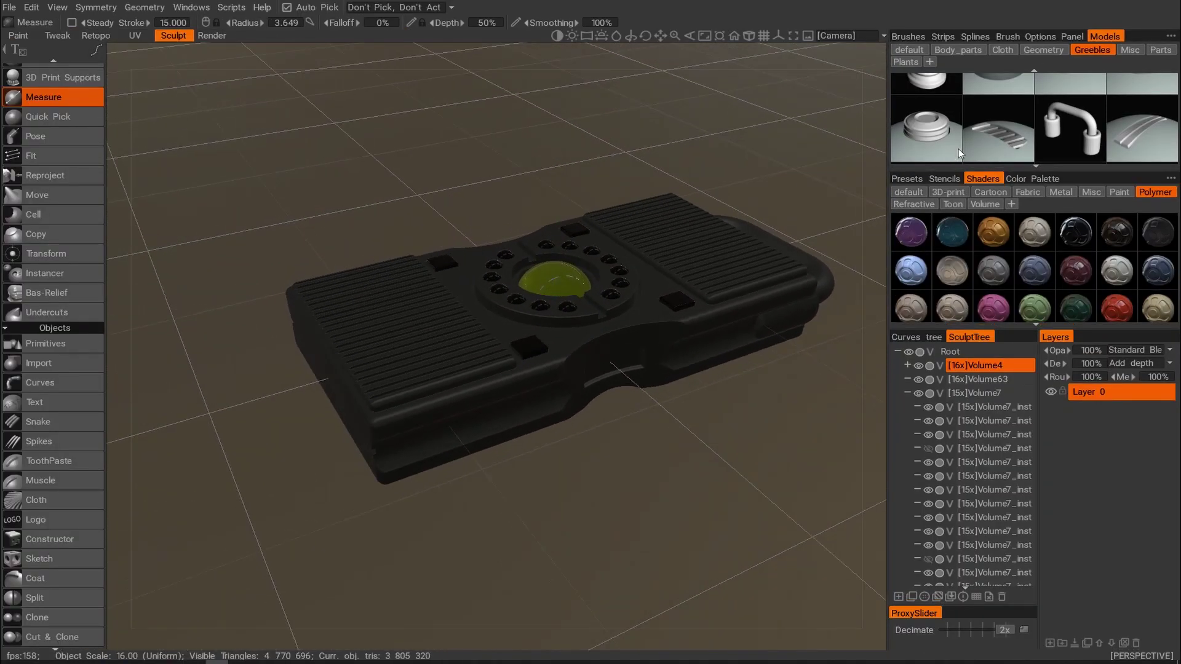
Load the slanted-slats greeble for import and reset its axis.
left_click(1005, 140)
left_click_drag(699, 272, 286, 167, "alt")
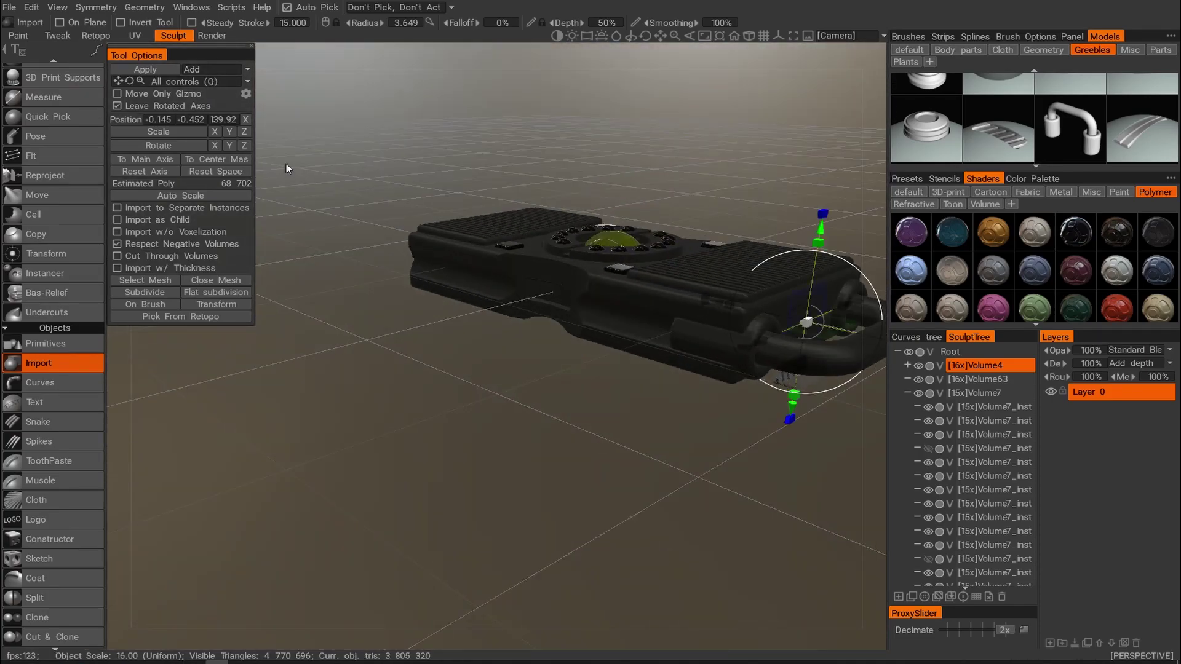
left_click(155, 171)
left_click_drag(562, 258, 673, 283, "alt")
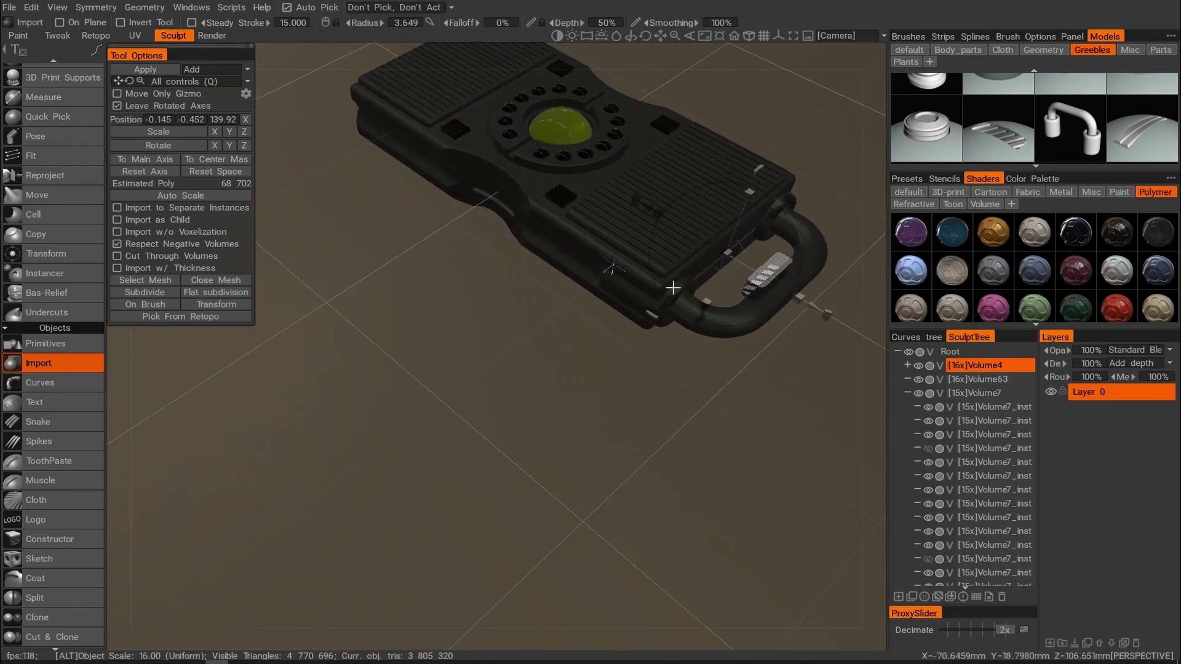
Fit the slats across the end face opposite the handle and place them in a new volume with a metal shader.
left_click_drag(818, 310, 517, 221)
left_click_drag(534, 283, 632, 376)
left_click(204, 172)
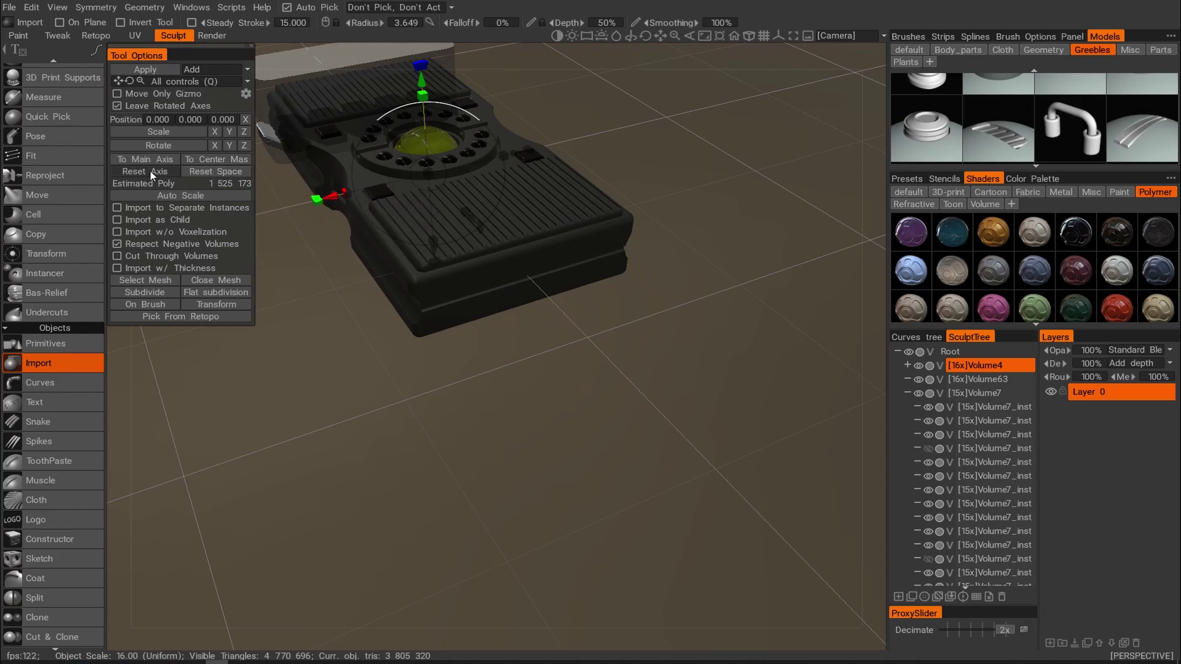
left_click_drag(529, 246, 507, 140, "alt")
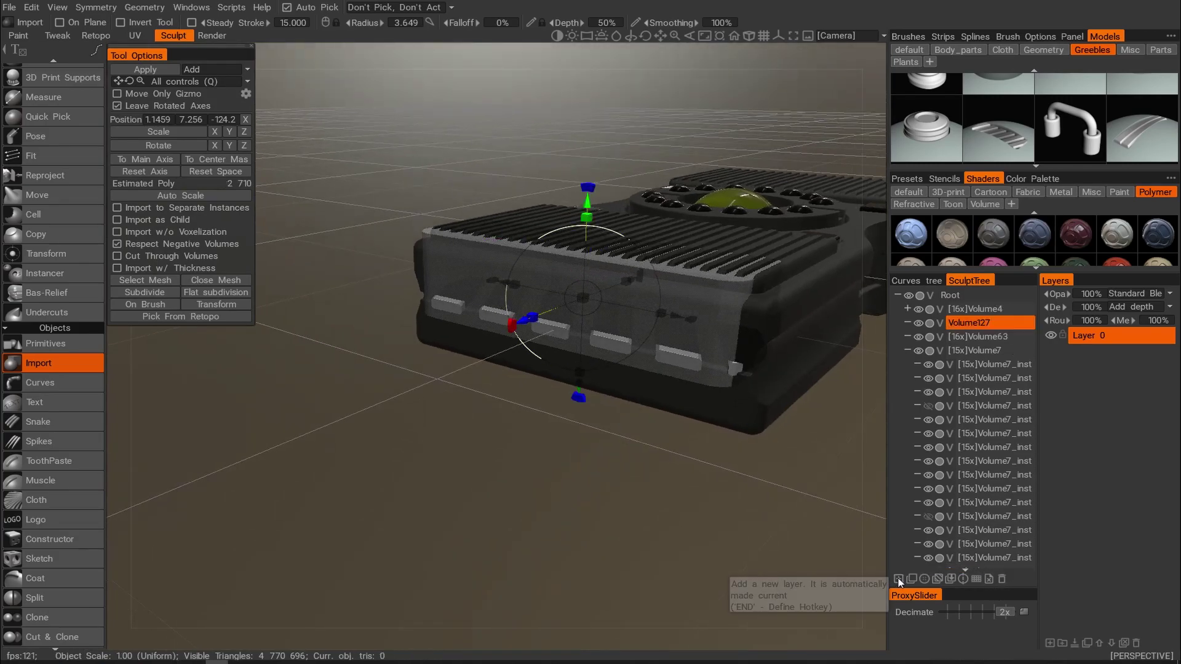
left_click(977, 579)
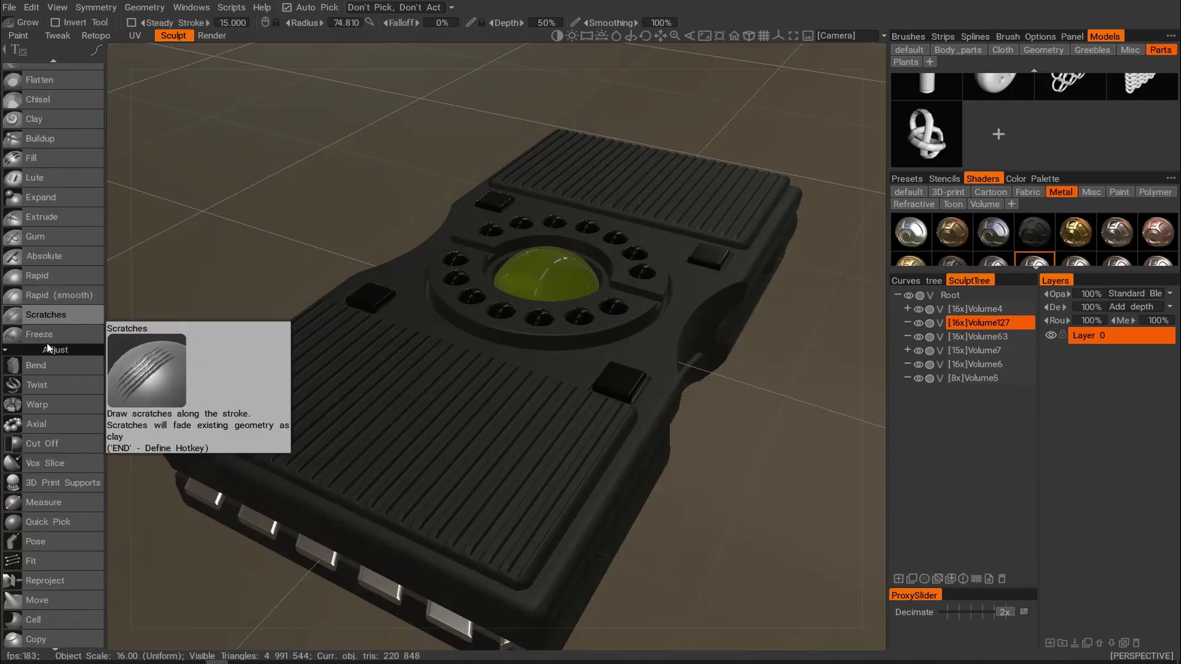
Push the slats further into the end face with the Transform tool, to about -121 on Z.
scroll(46, 343, "up", 3)
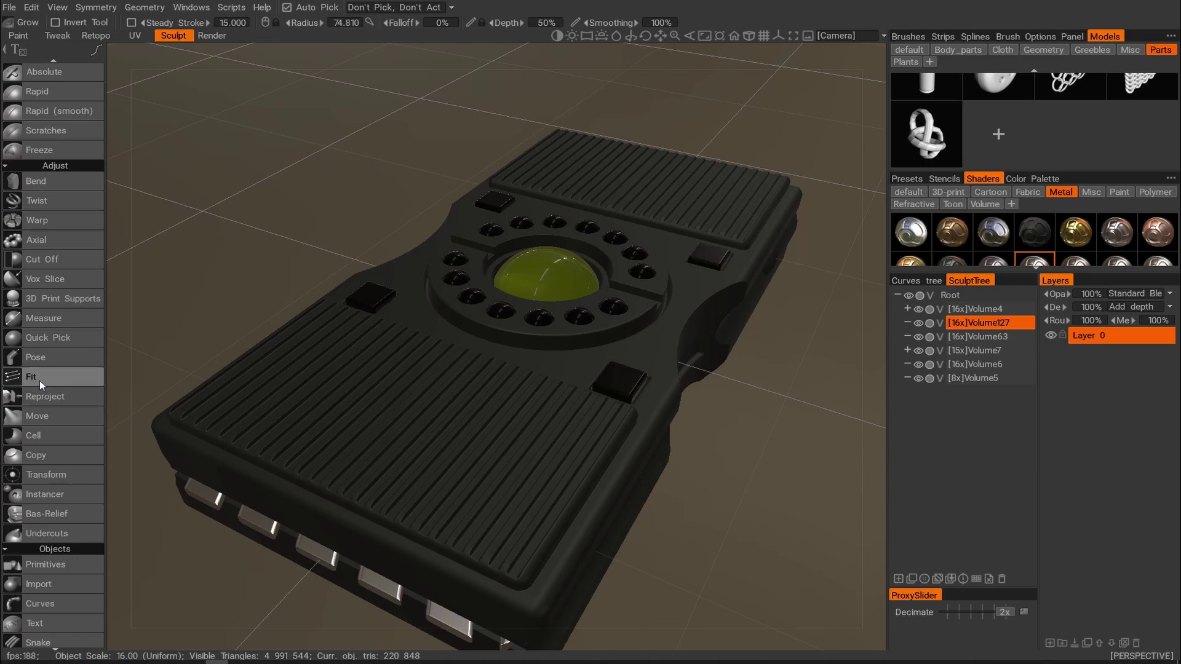
scroll(32, 380, "down", 3)
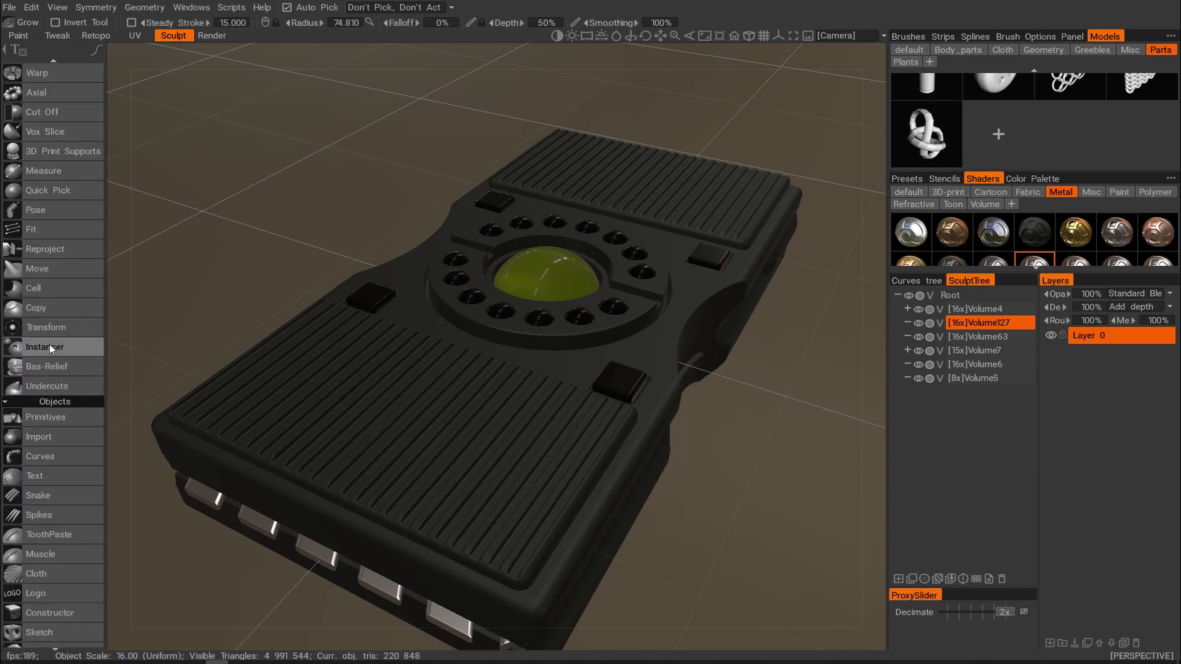
left_click(61, 268)
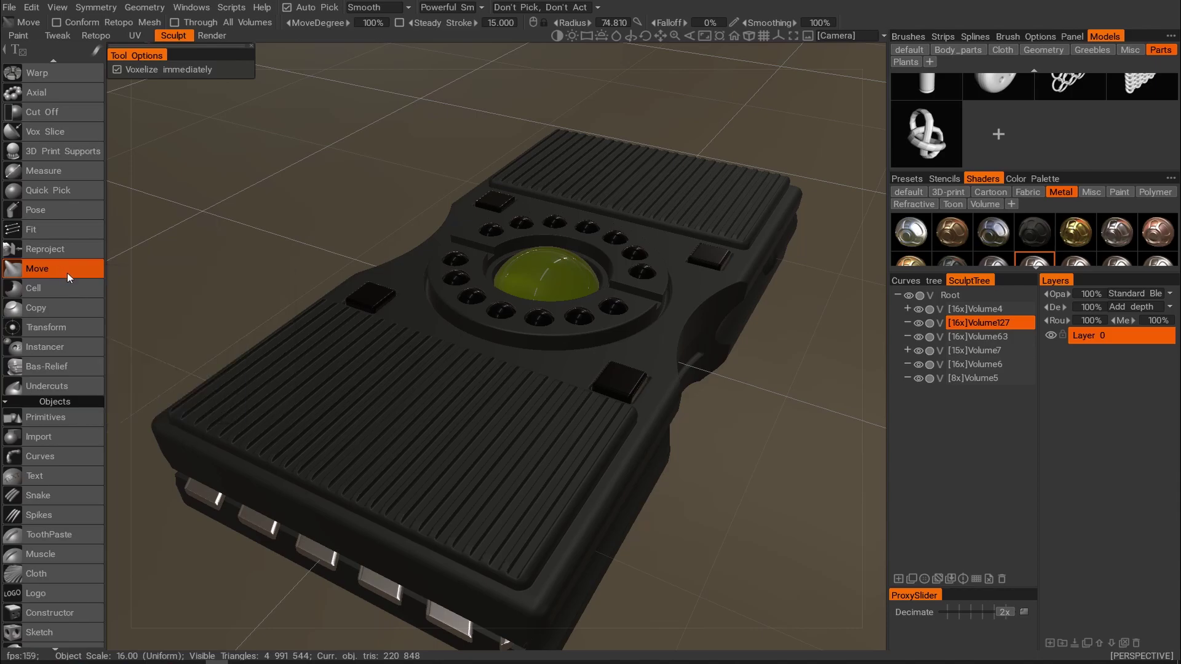
scroll(29, 331, "down", 3)
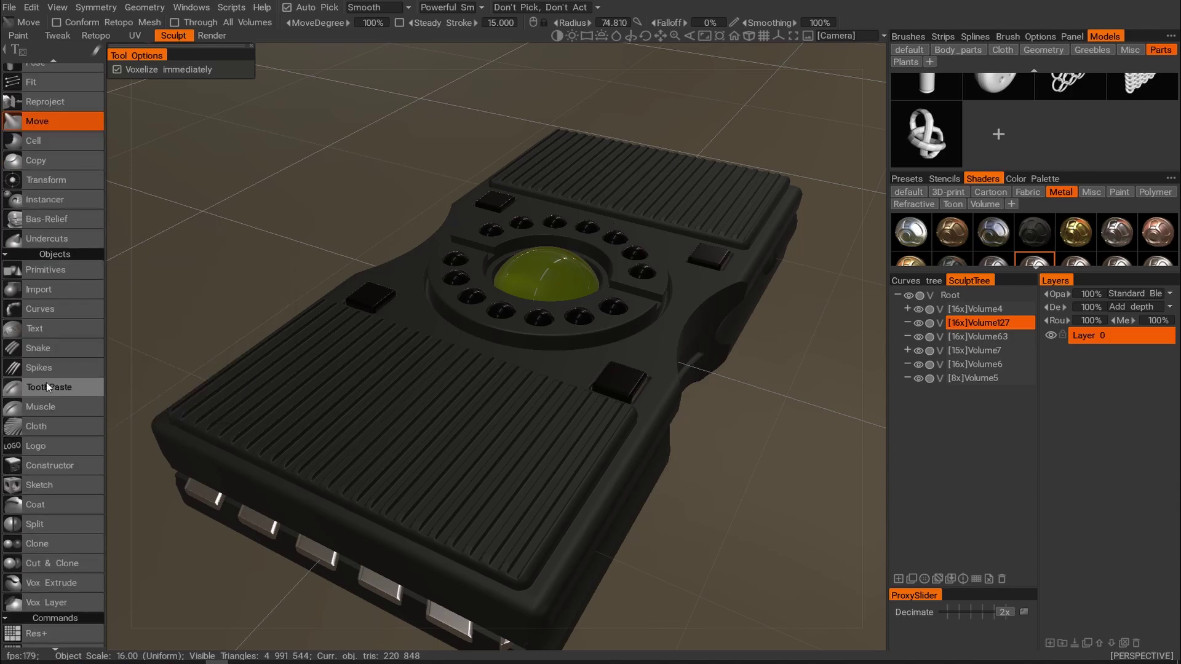
scroll(46, 386, "down", 1)
scroll(51, 431, "up", 4)
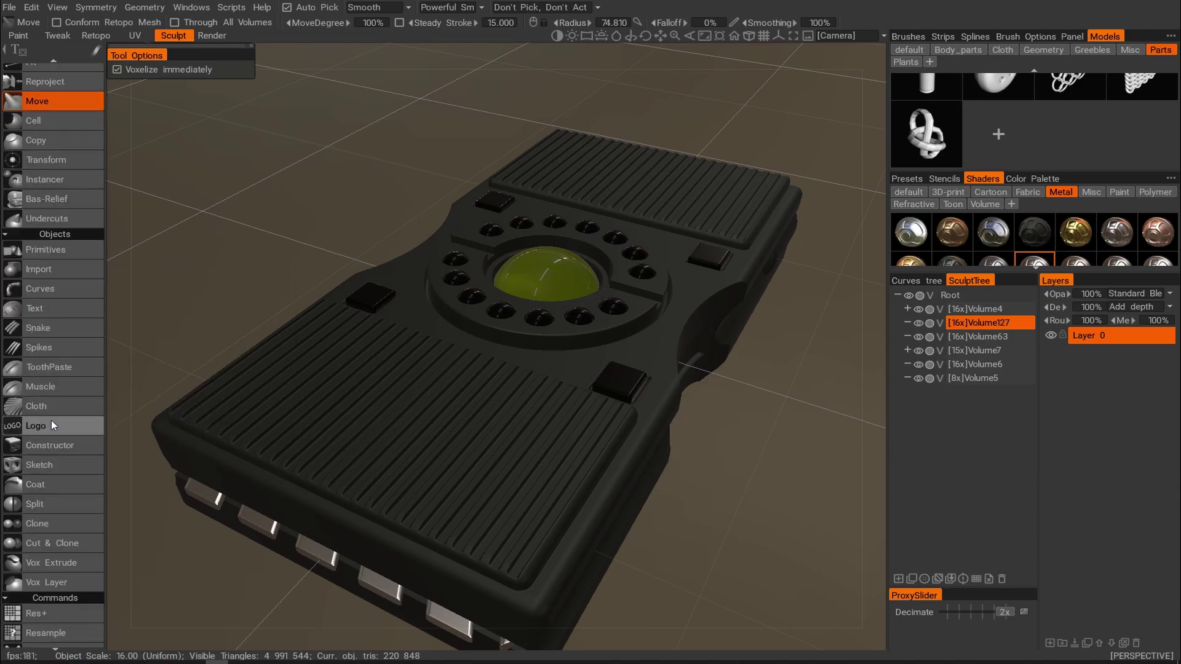
scroll(57, 403, "up", 2)
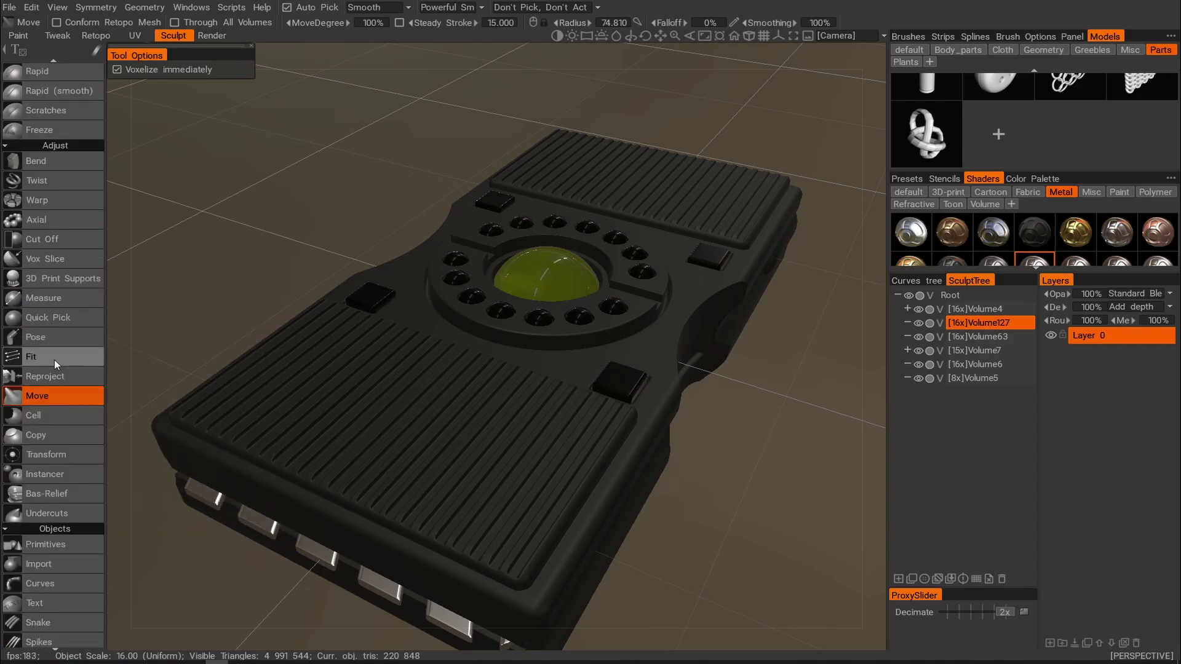
left_click(46, 455)
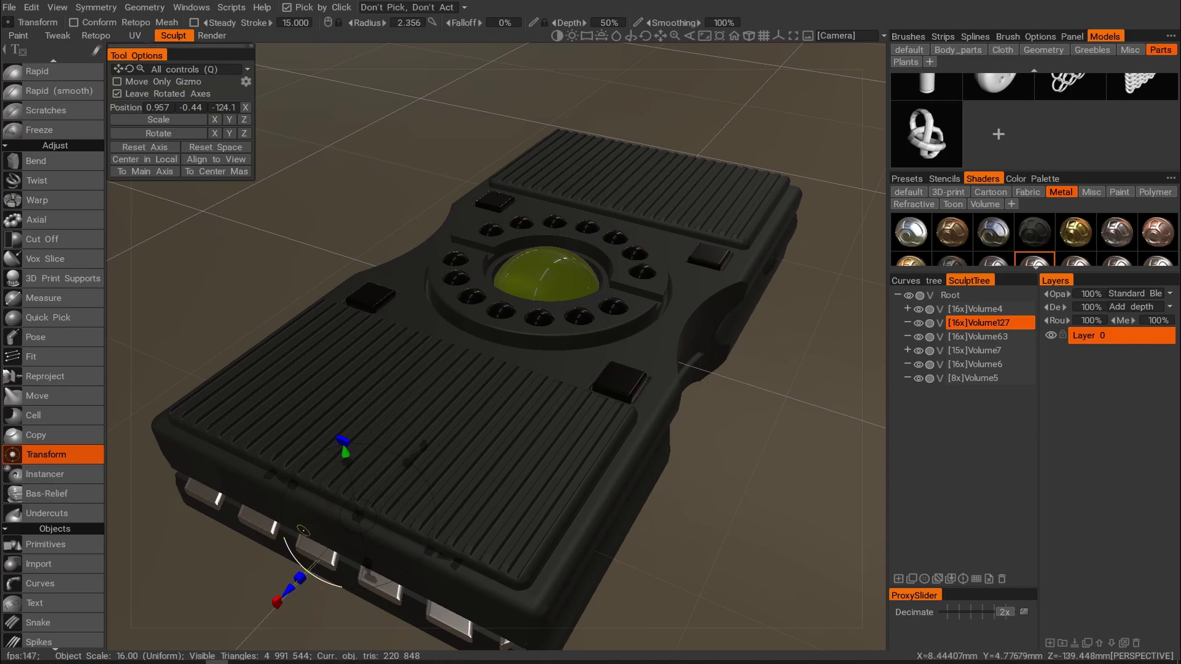
left_click_drag(286, 592, 296, 585)
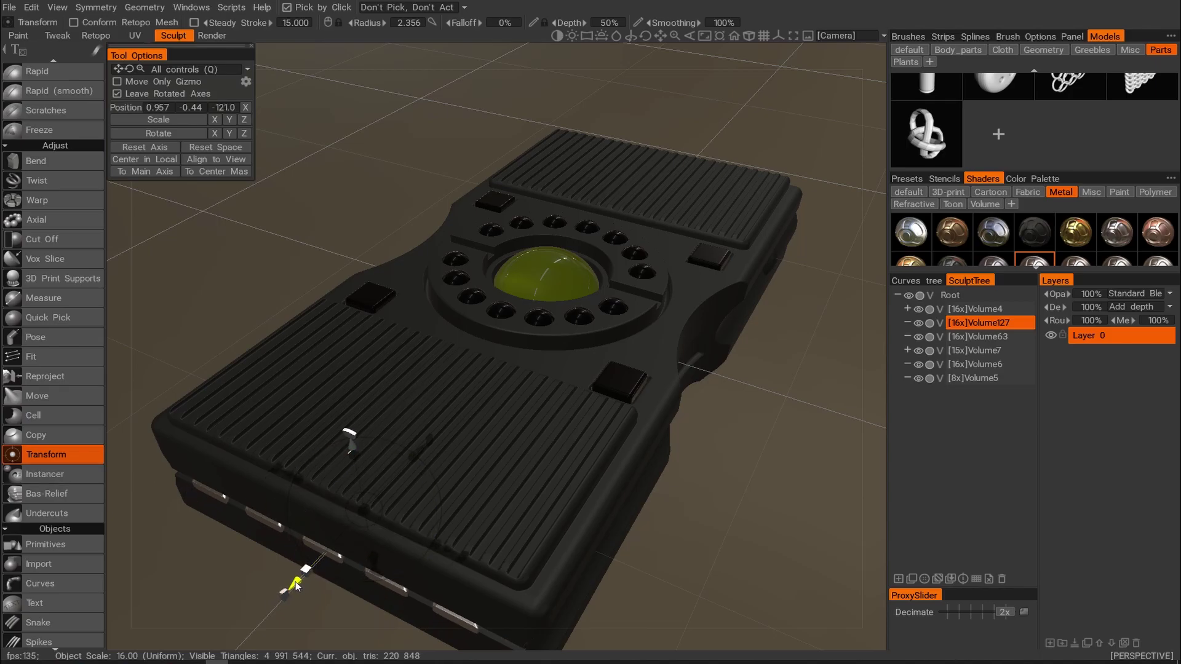
Flatten the slats vertically and pull them out of the end face to about -132.2 on Z.
left_click_drag(412, 456, 473, 394, "alt")
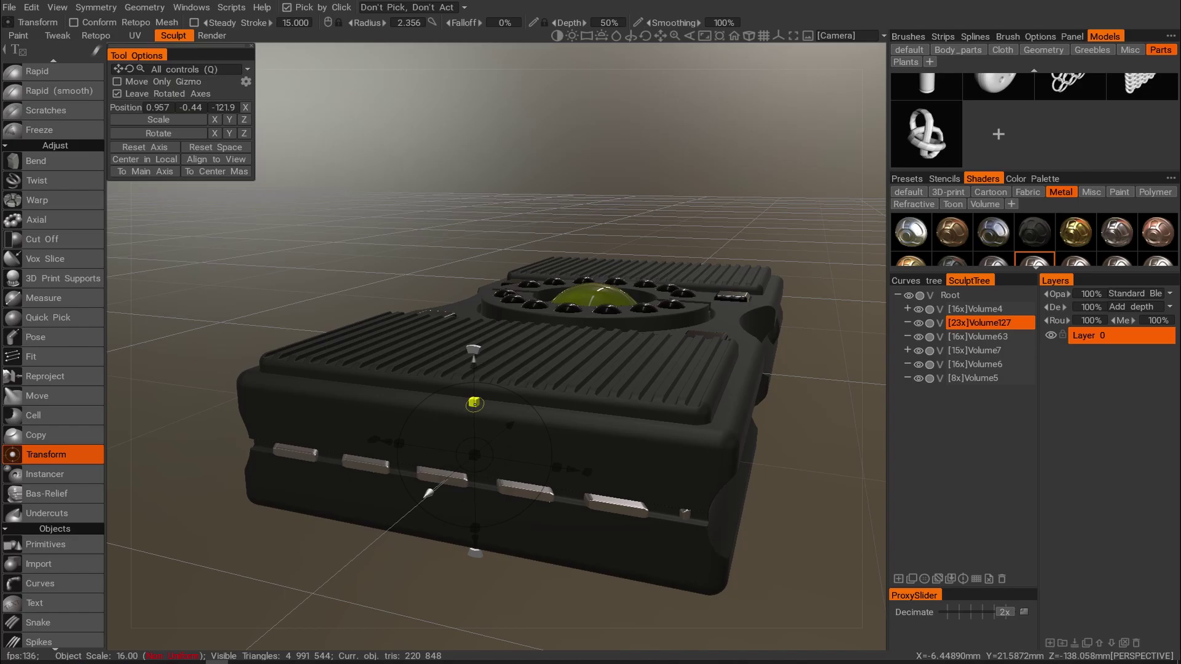
left_click_drag(378, 350, 439, 400, "alt")
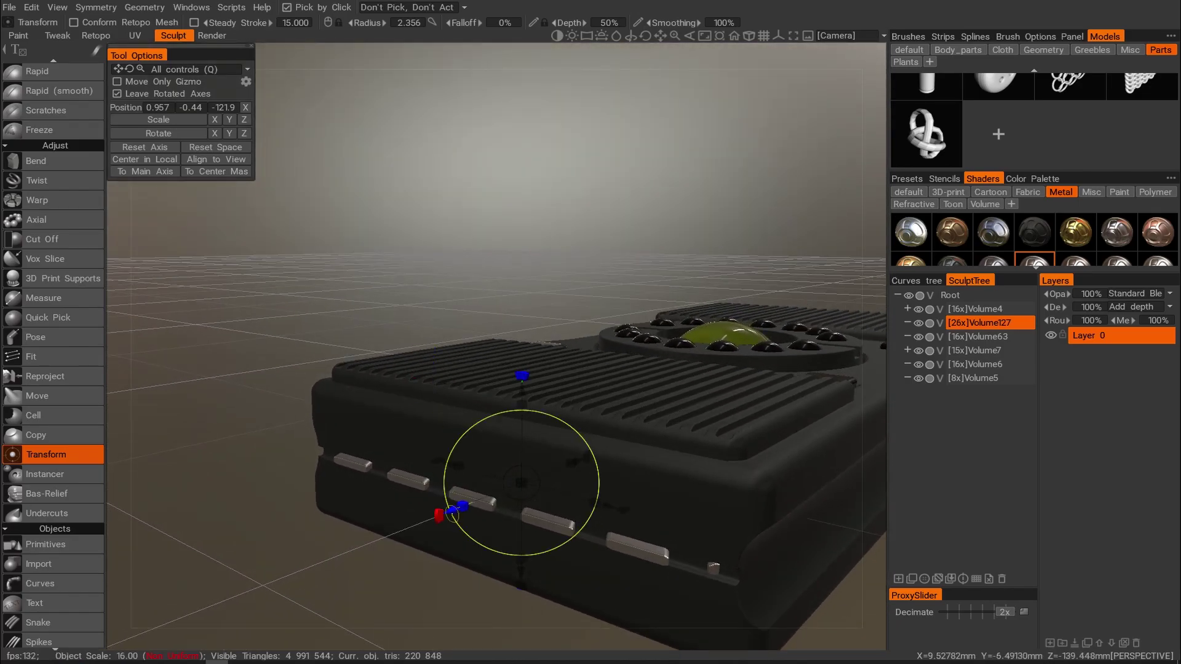
left_click_drag(449, 511, 524, 363)
left_click_drag(666, 272, 662, 355, "alt")
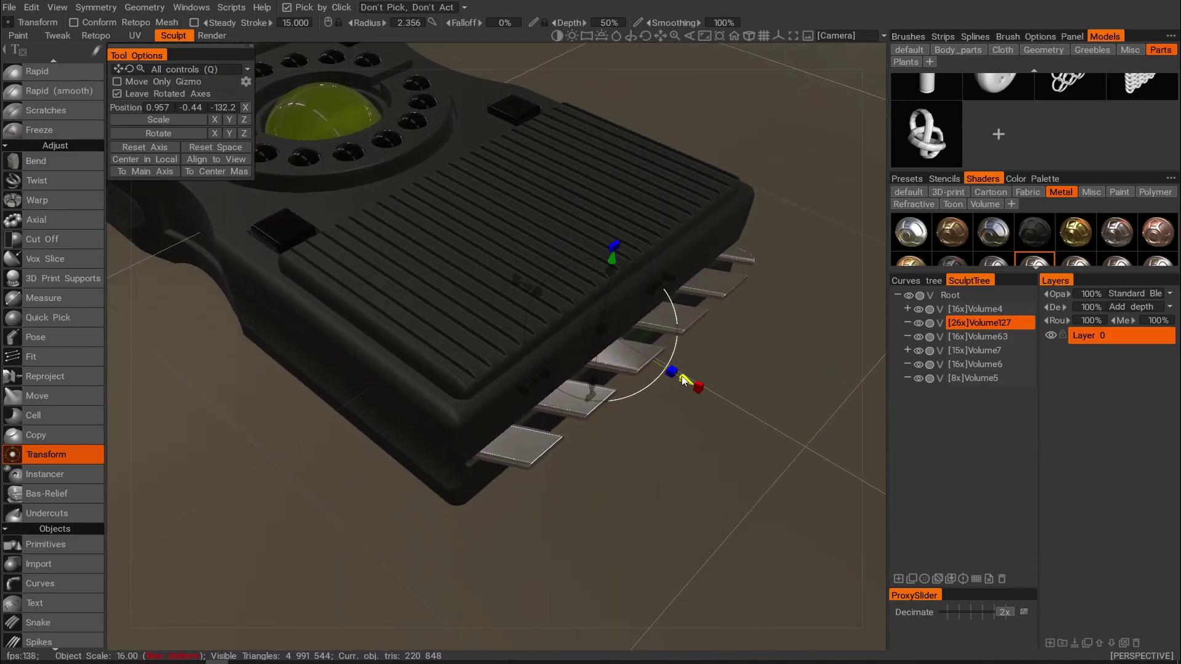
left_click_drag(642, 360, 601, 334, "alt")
left_click_drag(690, 447, 482, 612)
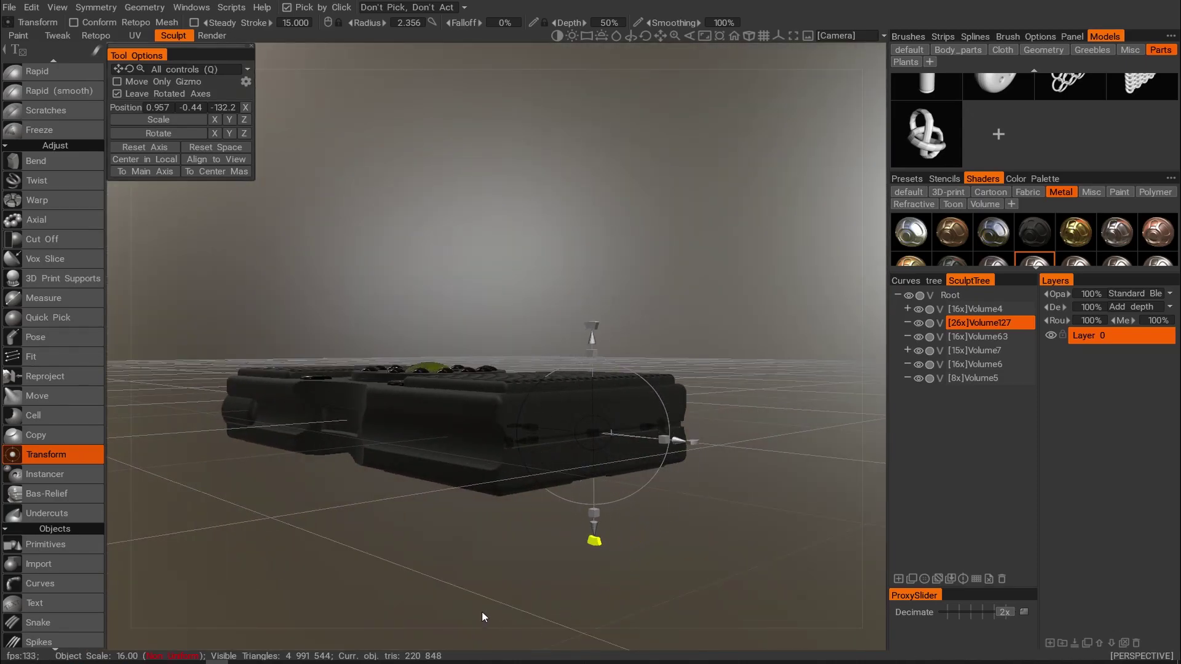
Duplicate the slats volume and rotate the copy so its slats stand upright.
left_click_drag(671, 349, 906, 352, "alt")
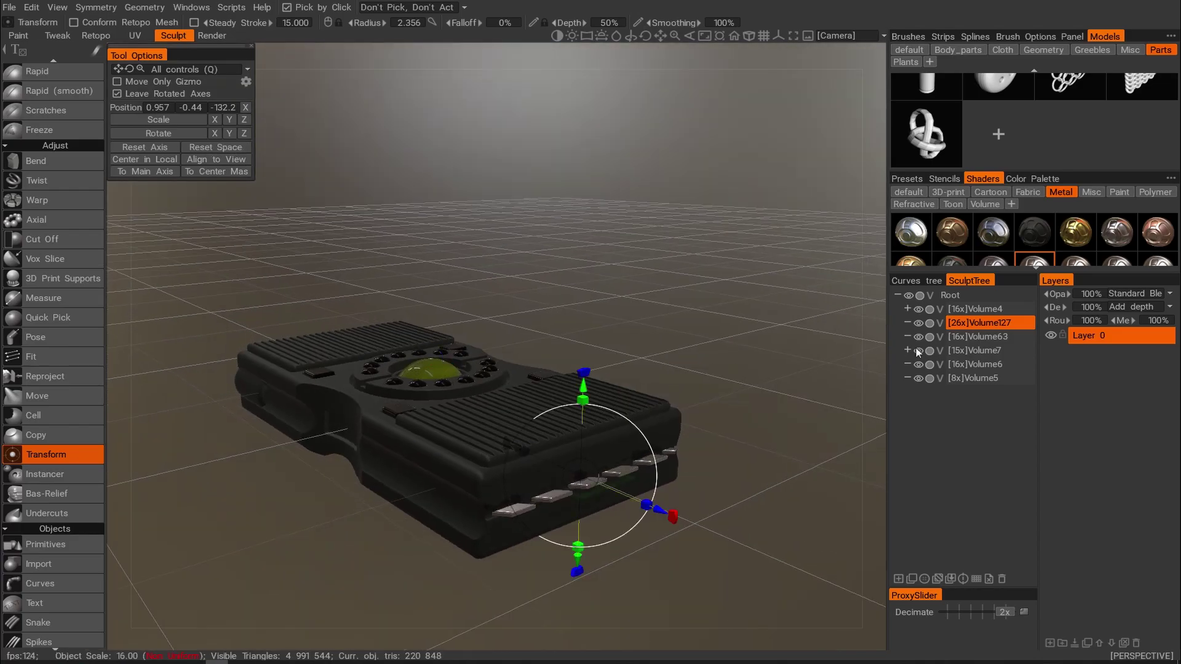
left_click(912, 575)
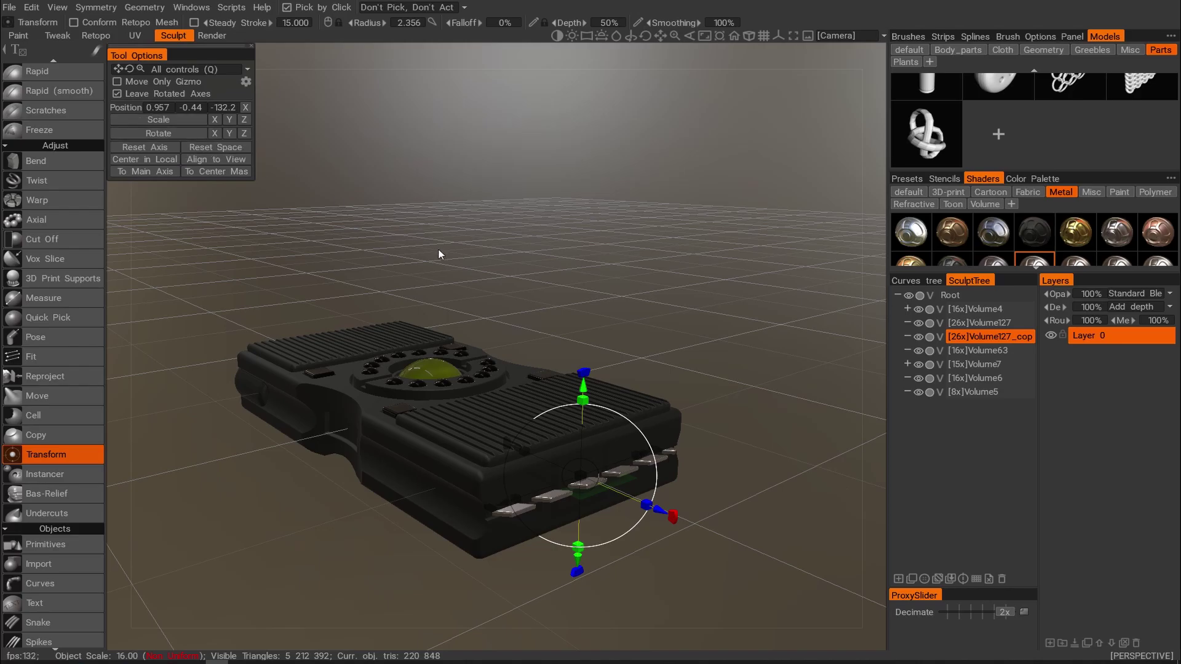
left_click_drag(673, 517, 633, 567)
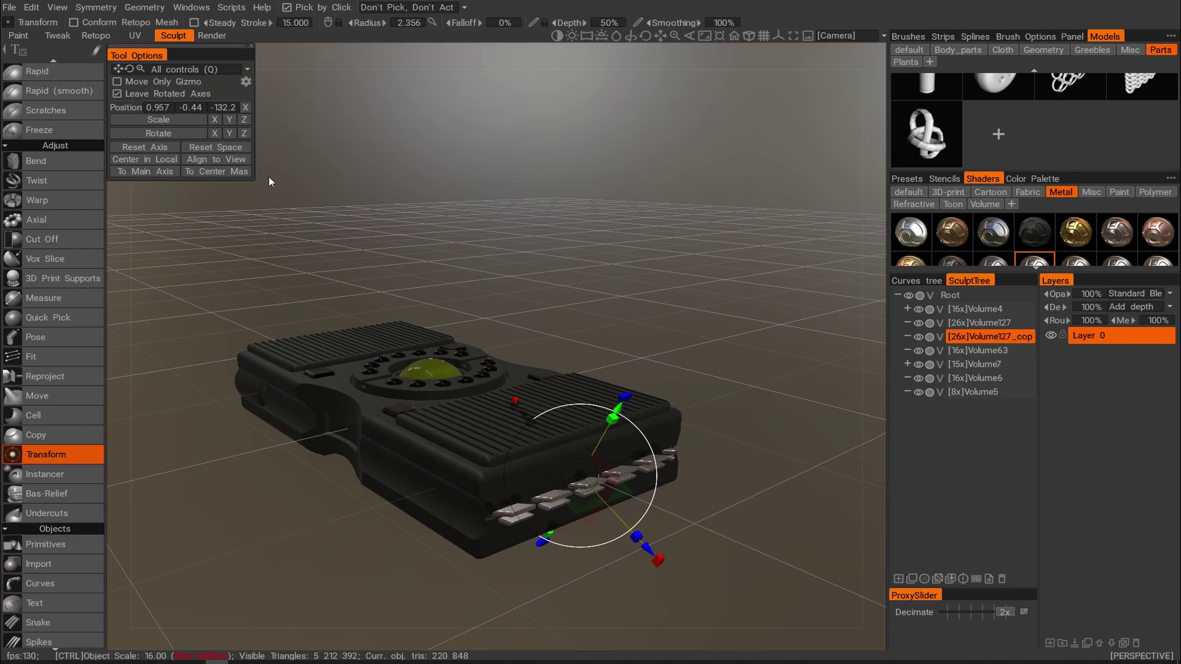
left_click(228, 148)
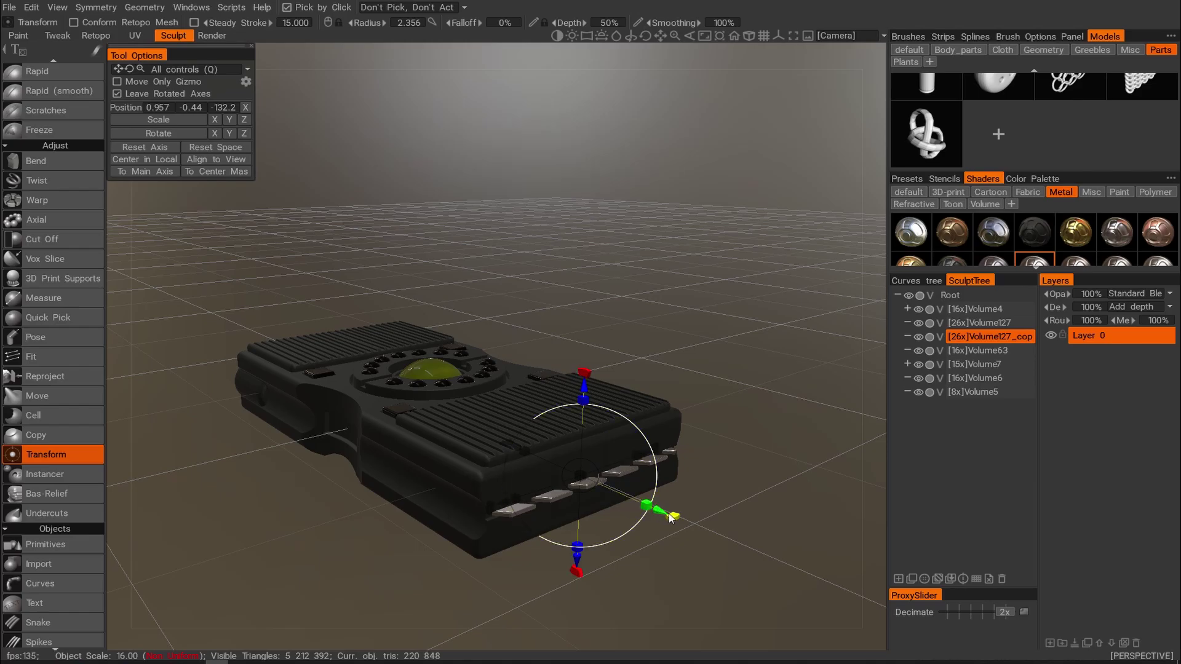
Pull the upright slats copy outward to about -138.6 on Z and hide the original slats volume.
left_click_drag(666, 515, 722, 452)
right_click_drag(722, 452, 734, 462, "alt")
left_click_drag(736, 466, 621, 360, "alt")
left_click(918, 322)
left_click_drag(849, 345, 557, 379, "alt")
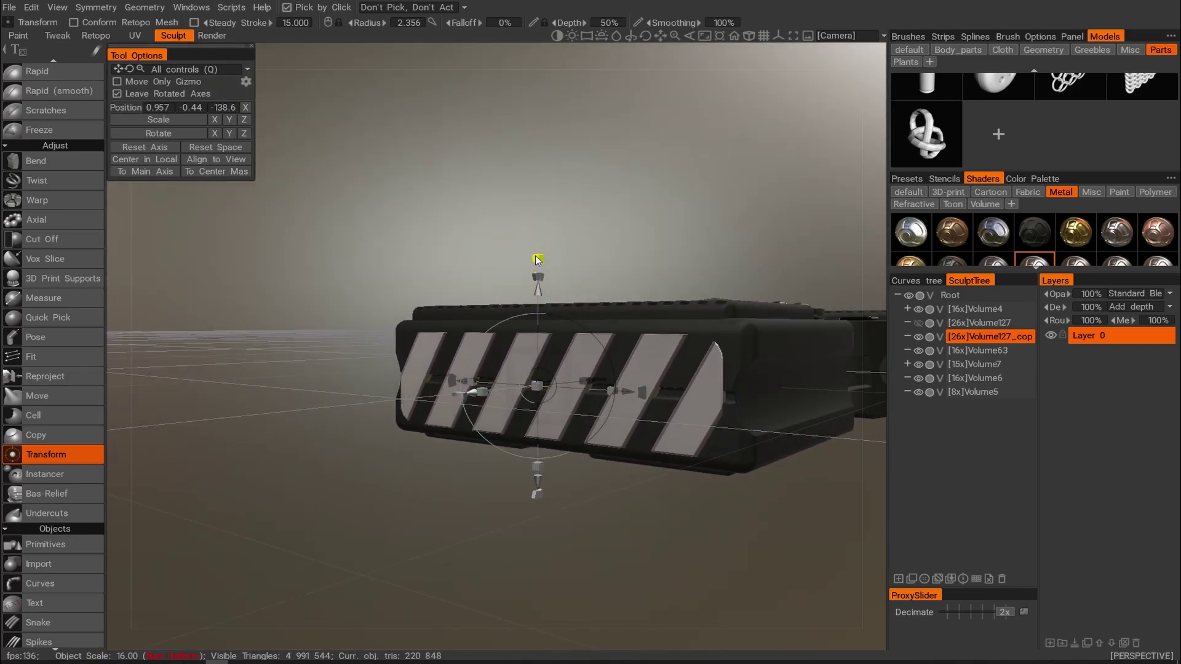
Sink the upright slats into the end groove at about 0.73 on X and -137.4 on Z, and show the original slats again.
left_click_drag(538, 271, 607, 282, "alt")
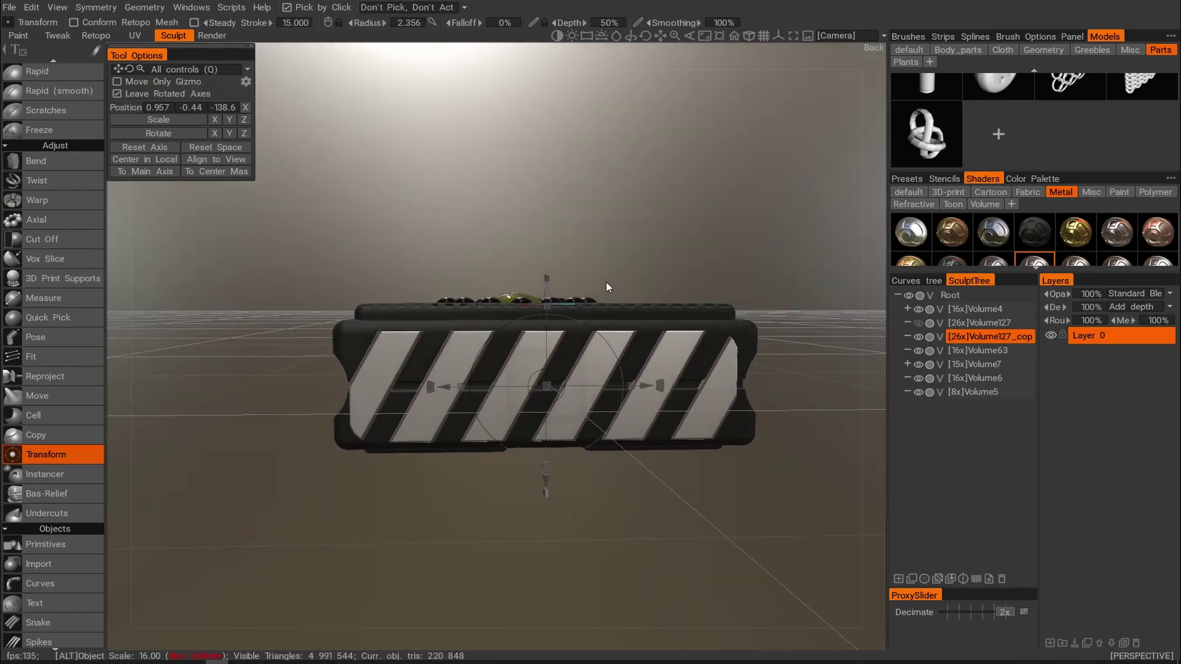
left_click_drag(641, 361, 495, 387, "alt")
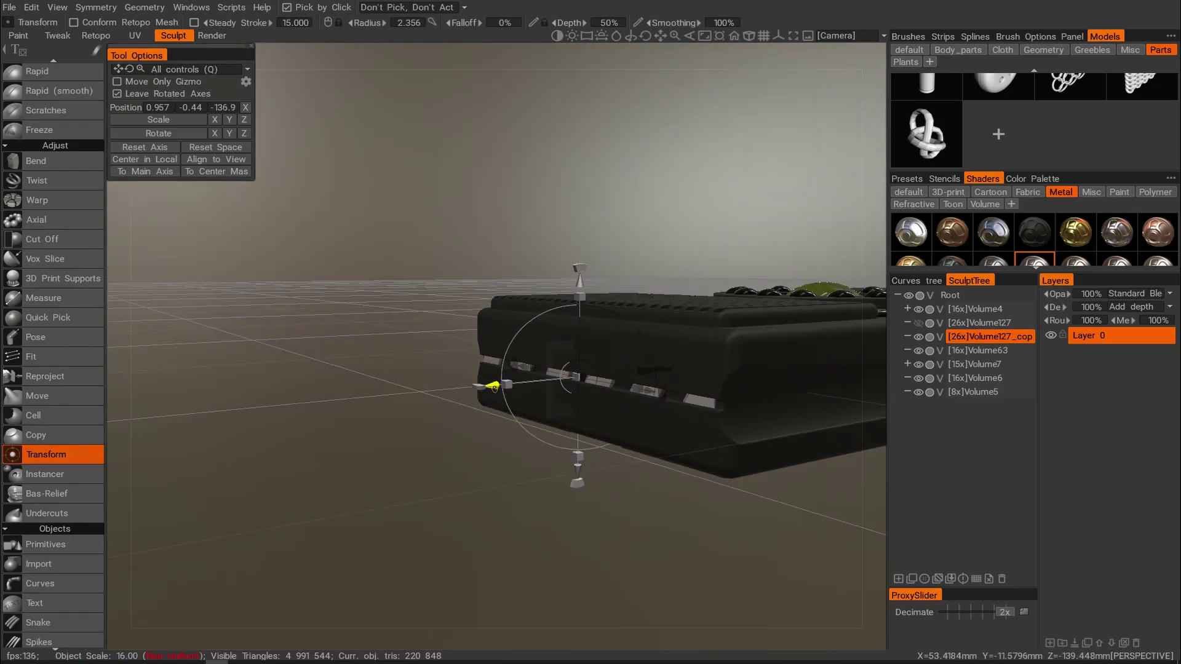
left_click_drag(501, 396, 601, 390, "alt")
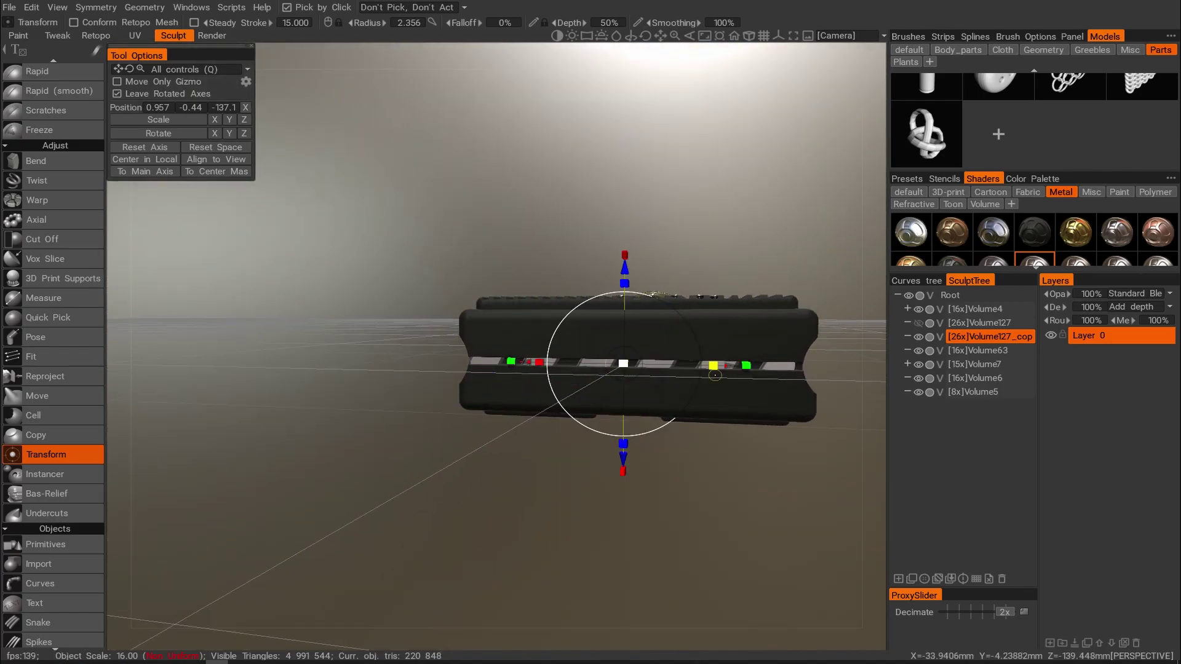
left_click_drag(731, 366, 733, 366)
left_click_drag(809, 361, 448, 316, "alt")
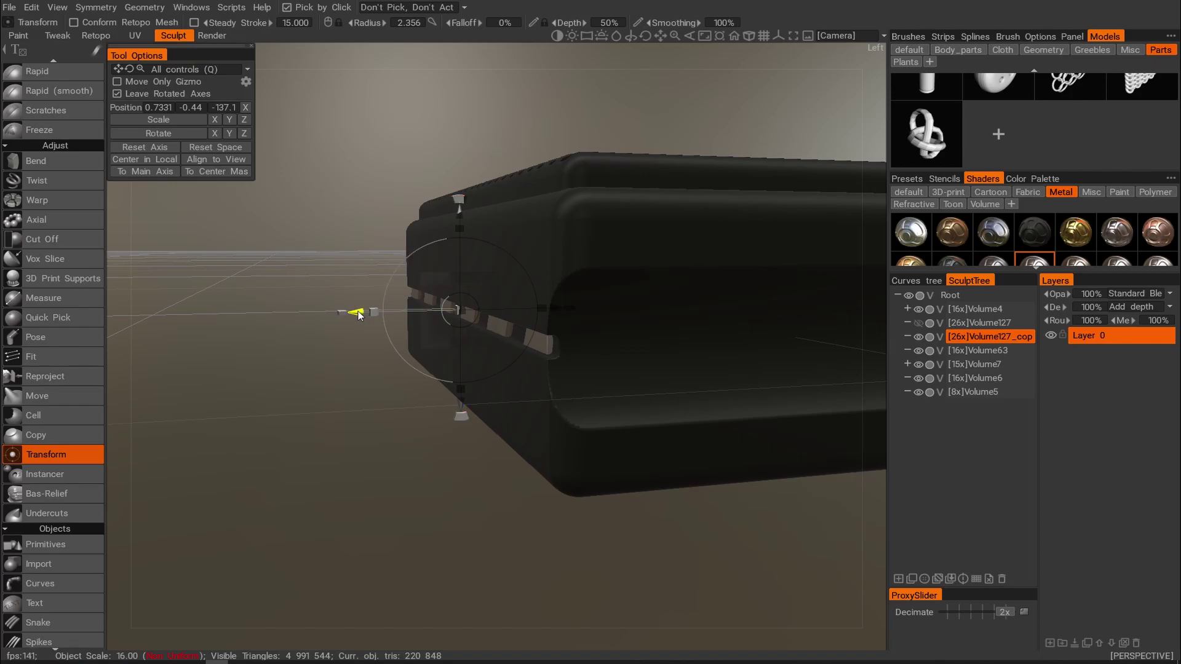
left_click_drag(358, 315, 620, 374, "alt")
middle_click_drag(619, 373, 675, 426, "alt")
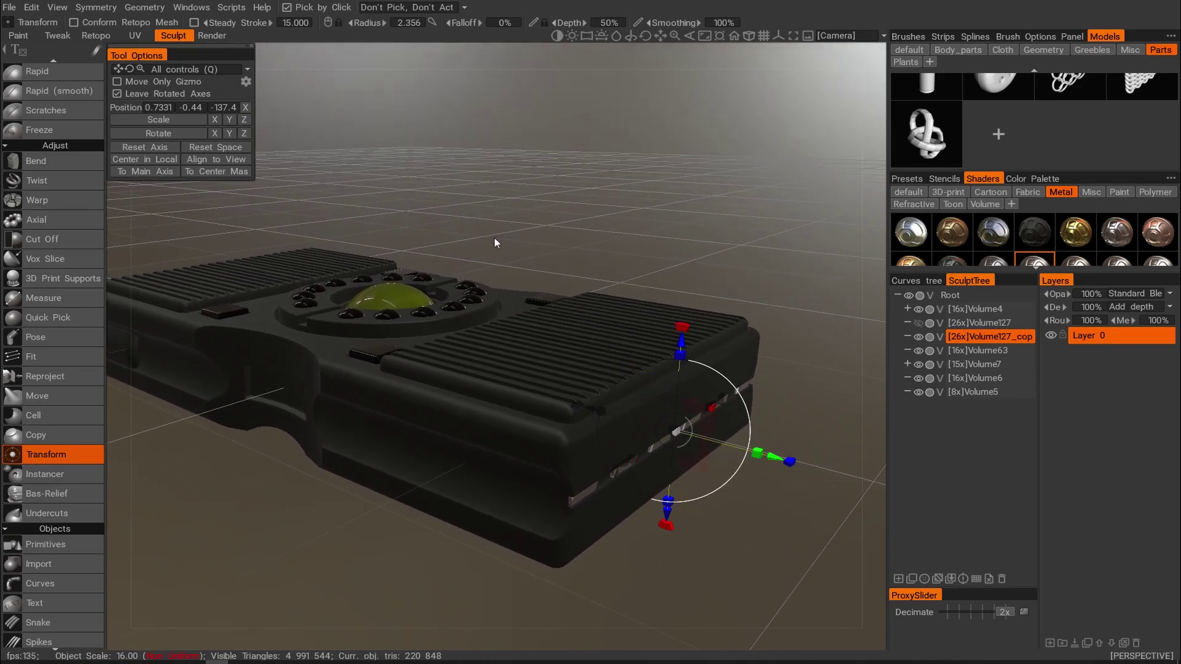
left_click(918, 324)
Try raising the copied slats and the original slats above the end of the body, and undo the moves.
left_click_drag(735, 358, 649, 256, "alt")
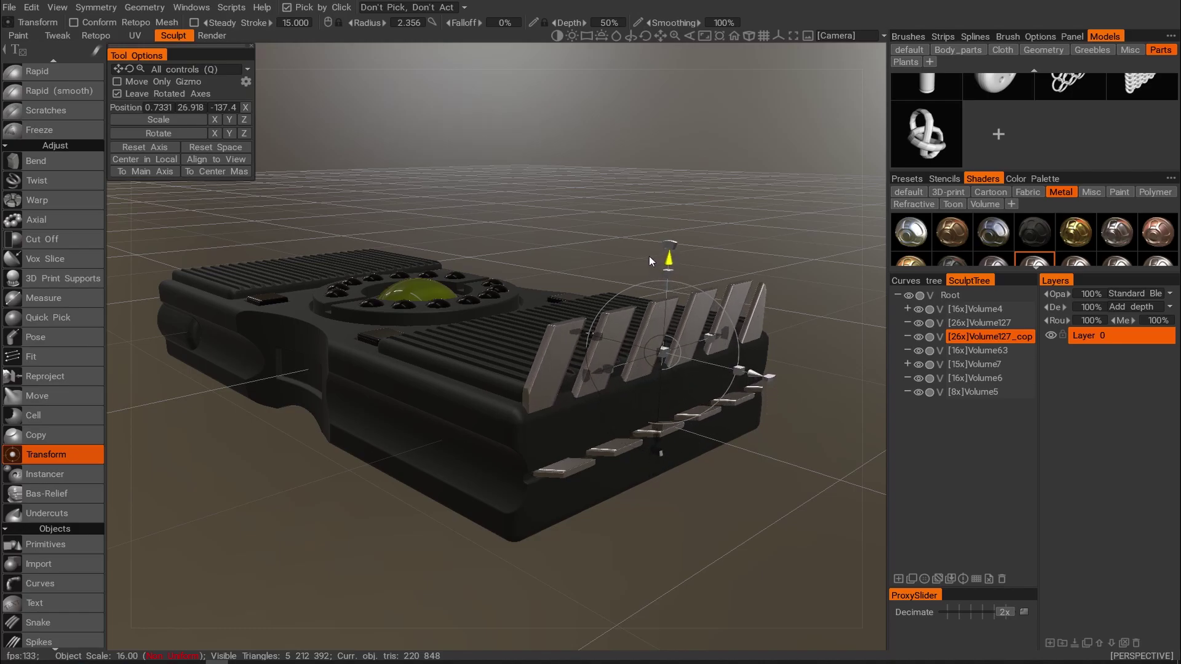
key("ctrl+y")
left_click(974, 322)
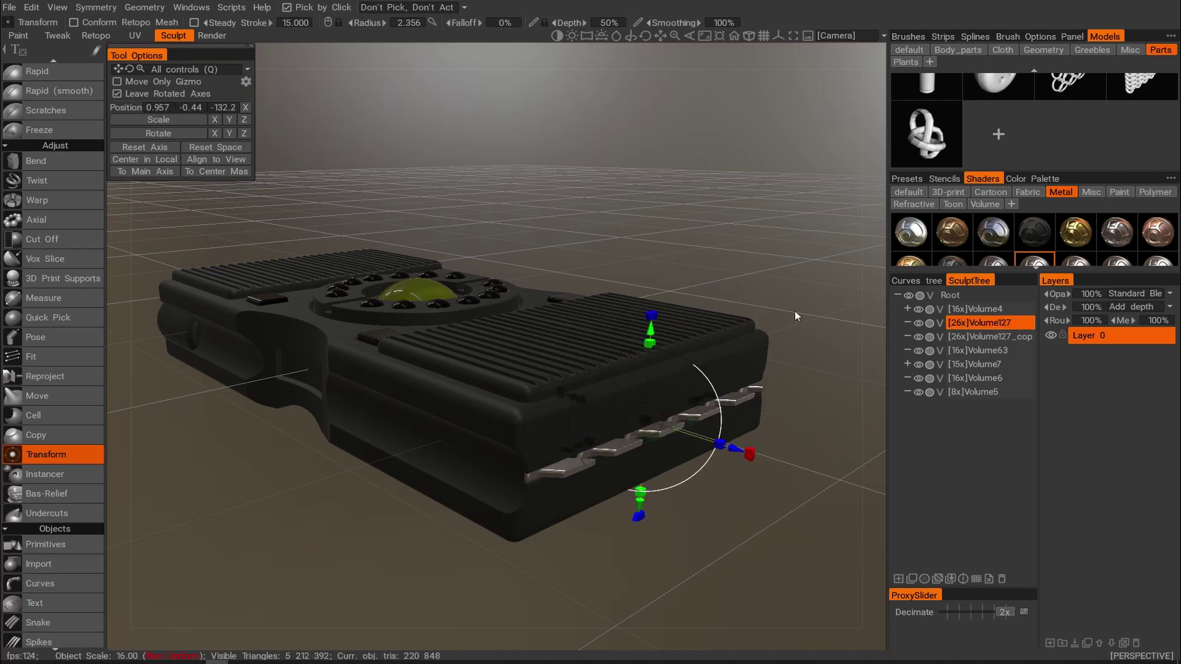
left_click_drag(650, 332, 602, 387)
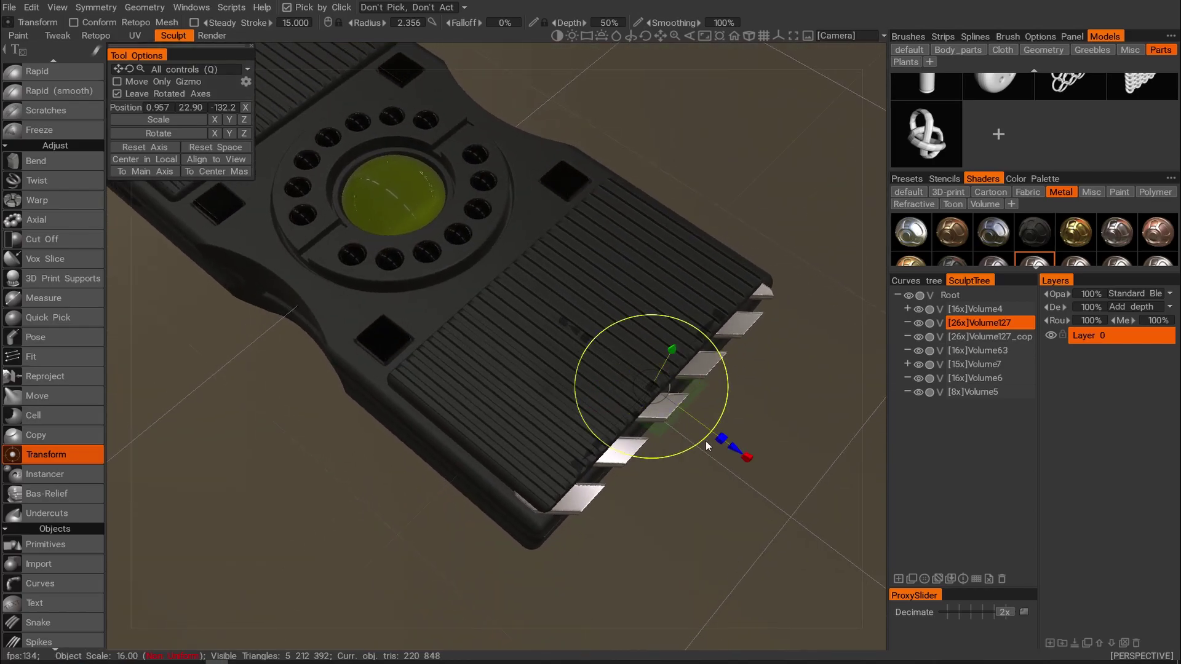
left_click_drag(733, 451, 521, 315)
left_click_drag(523, 326, 554, 286, "alt")
key("ctrl+z")
Rotate the original slats about the X and Y axes so they stand upright and run along the device's long side.
middle_click_drag(419, 326, 581, 278, "alt")
left_click(215, 133)
left_click_drag(580, 278, 419, 308, "alt")
key("Return")
left_click_drag(492, 277, 393, 296)
left_click_drag(393, 344, 492, 308, "alt")
left_click_drag(572, 360, 667, 251)
left_click(230, 133)
key("Return")
Move the original slats to the device's long side and stretch them along its length.
left_click_drag(492, 382, 679, 337, "alt")
left_click_drag(714, 249, 715, 308)
left_click_drag(816, 337, 665, 394)
left_click_drag(668, 341, 689, 348)
left_click_drag(652, 369, 707, 209, "alt")
left_click_drag(469, 341, 155, 280)
Fine-tune the slats within the long side's groove to about 67.3 on X and -21.6 on Z.
left_click_drag(354, 255, 486, 307, "alt")
left_click_drag(486, 335, 600, 342)
left_click_drag(529, 286, 553, 263, "alt")
left_click_drag(548, 264, 451, 283, "alt")
left_click_drag(475, 345, 489, 347)
left_click_drag(523, 369, 689, 388, "alt")
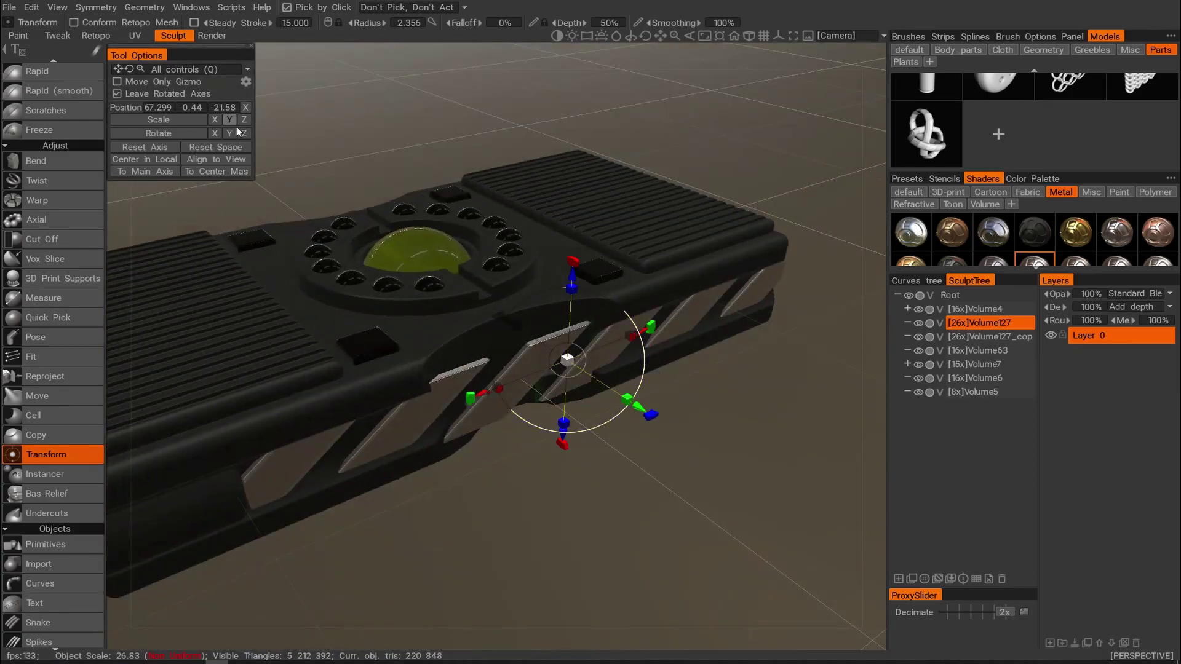
Duplicate the side slats and move the copy into the opposite side's groove at about -65.8 on X and -21.3 on Z.
left_click(913, 578)
left_click_drag(756, 502, 549, 289, "alt")
middle_click_drag(514, 307, 609, 318, "alt")
left_click_drag(609, 318, 633, 327, "alt")
left_click_drag(617, 221, 654, 291)
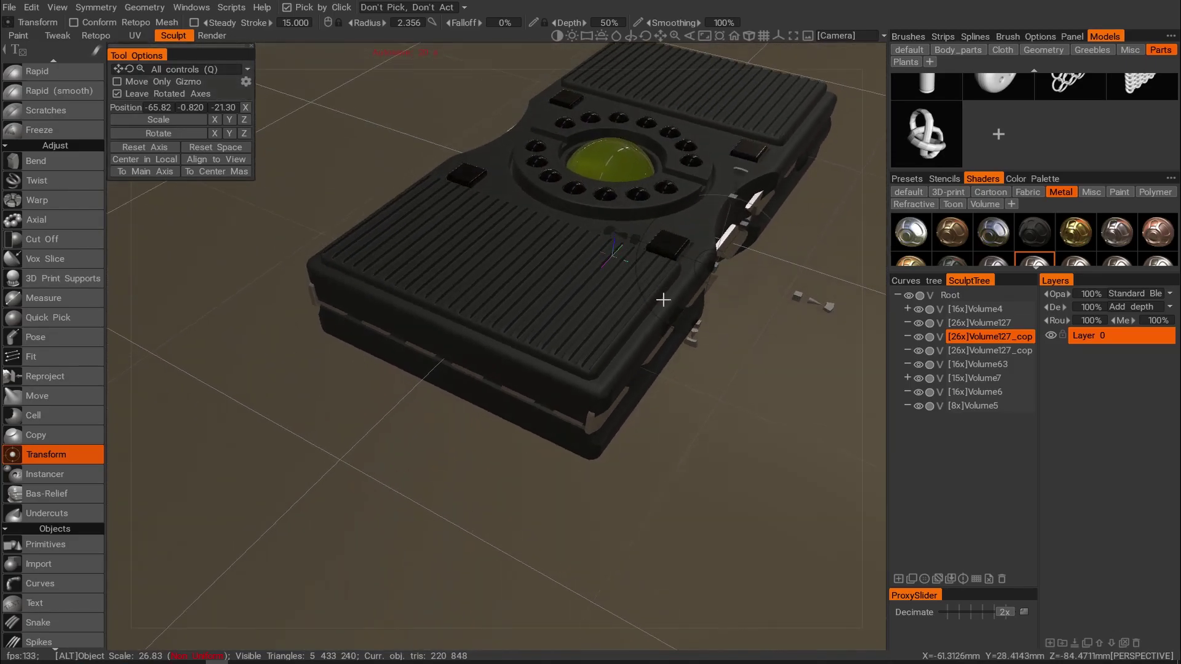
Examine the placed slats around the device's long sides and end from several angles.
middle_click_drag(686, 277, 765, 291, "alt")
left_click_drag(752, 281, 605, 310, "alt")
scroll(704, 264, "down", 8)
scroll(640, 317, "up", 8)
left_click_drag(676, 326, 567, 283, "alt")
scroll(583, 287, "up", 4)
middle_click_drag(584, 287, 592, 343, "alt")
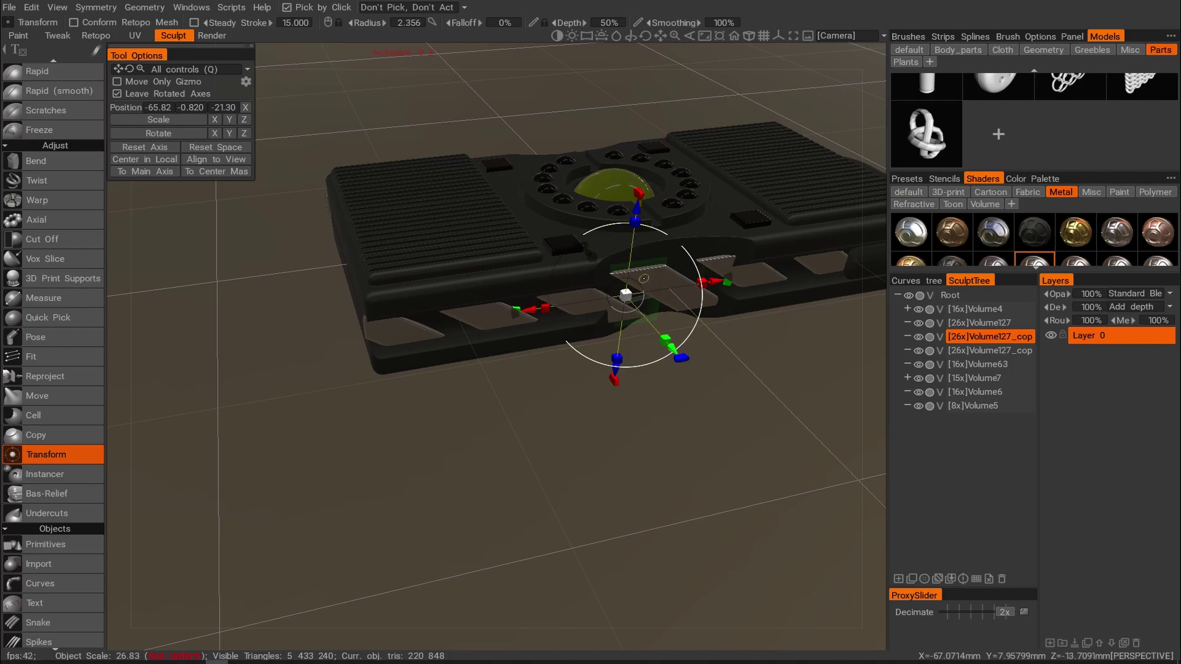
Add a new empty volume to the sculpt tree and raise its resolution to 16x.
left_click_drag(673, 350, 700, 319, "alt")
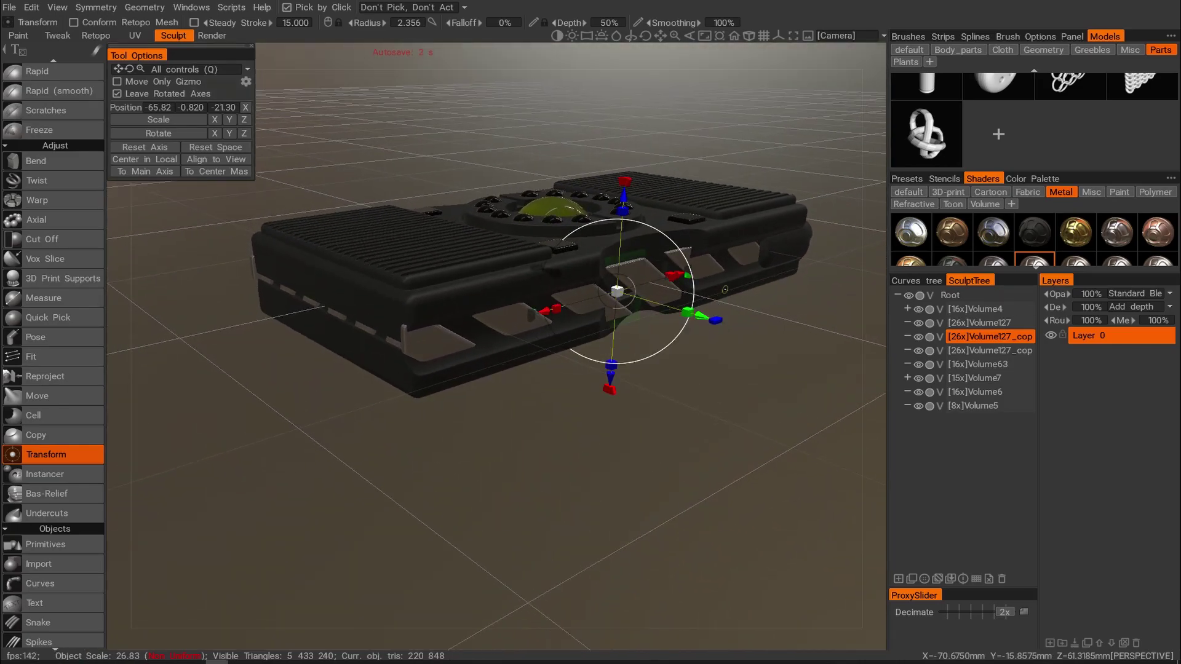
left_click_drag(661, 196, 494, 194, "alt")
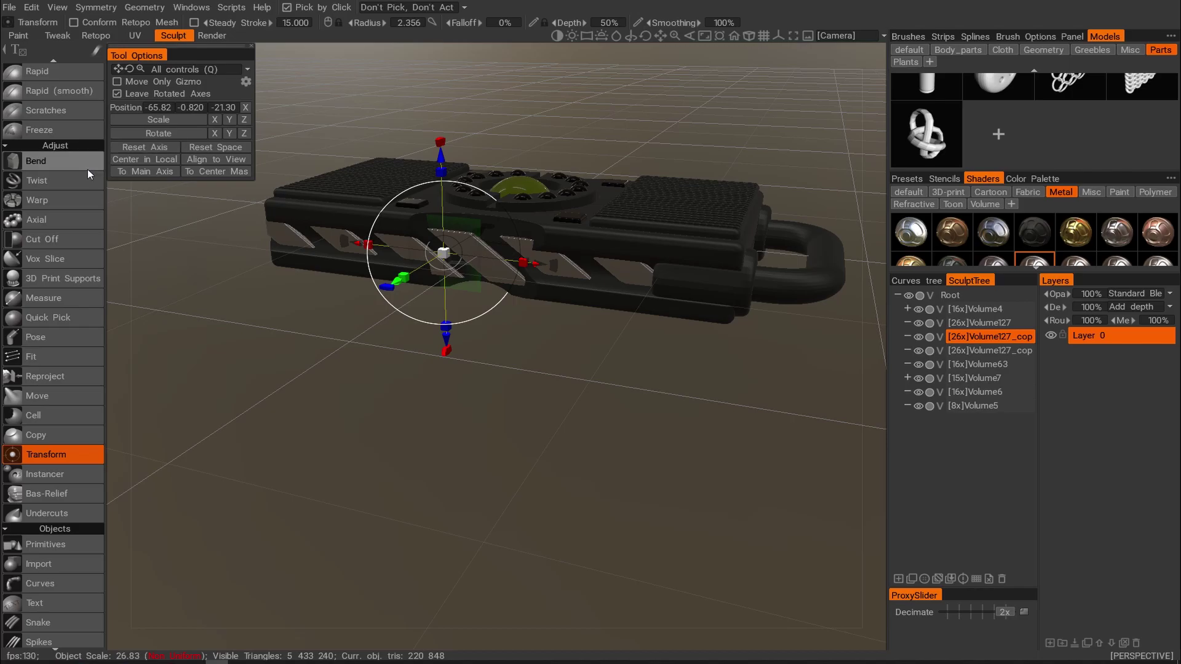
scroll(56, 188, "down", 4)
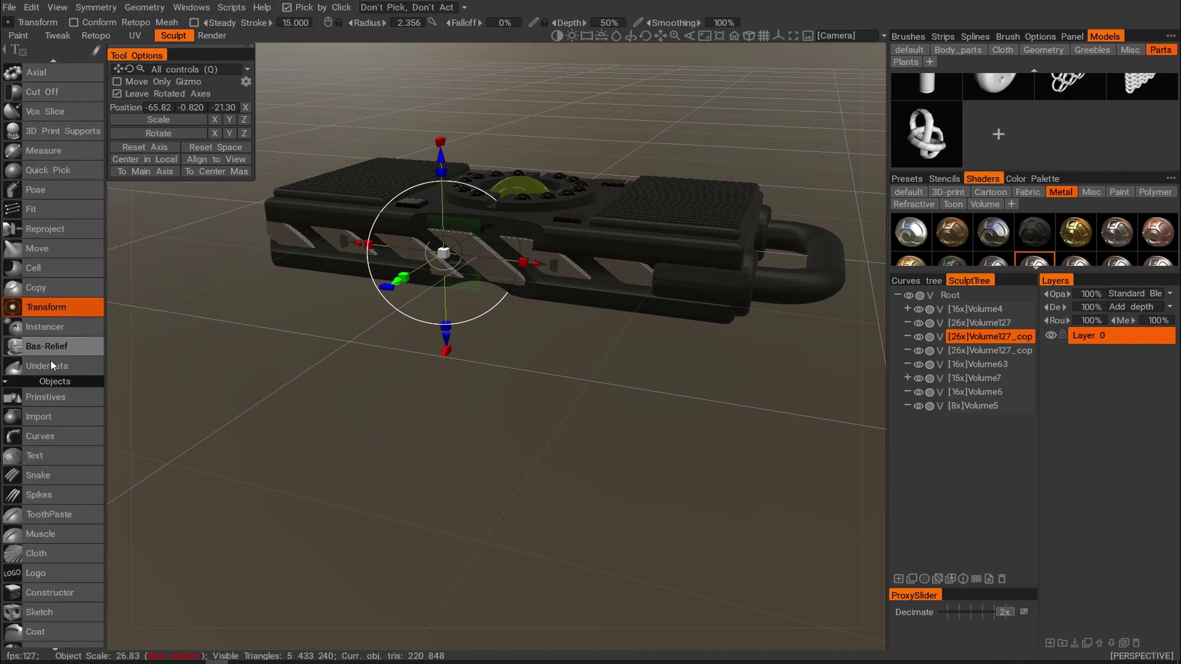
left_click(899, 579)
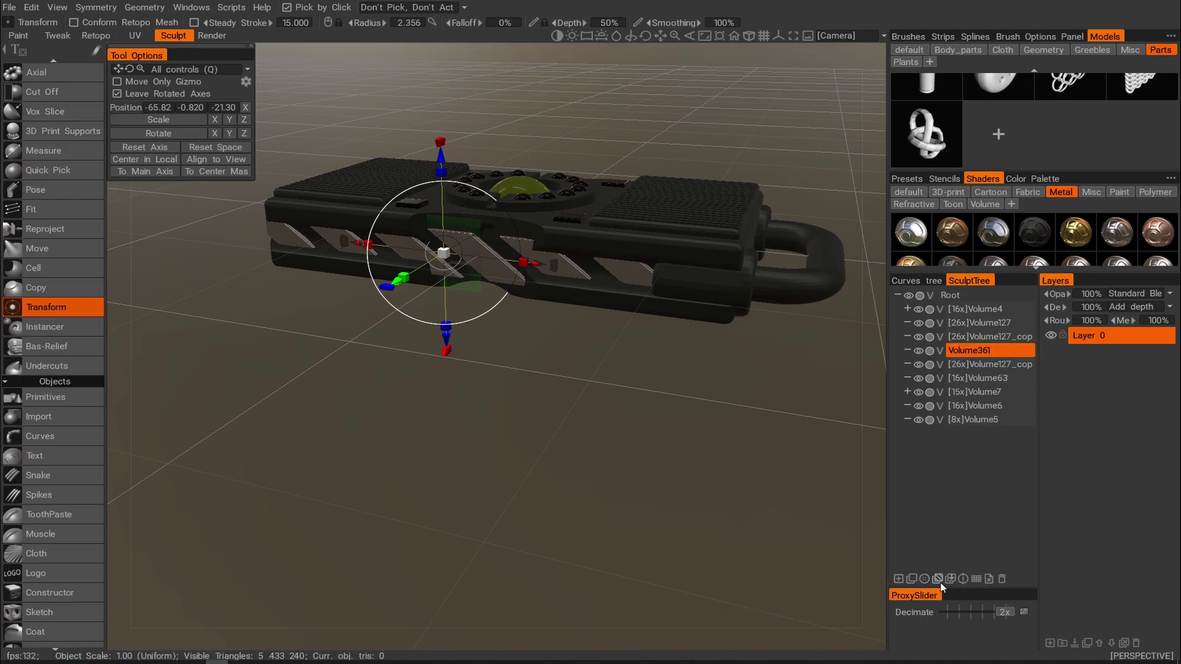
left_click(978, 581)
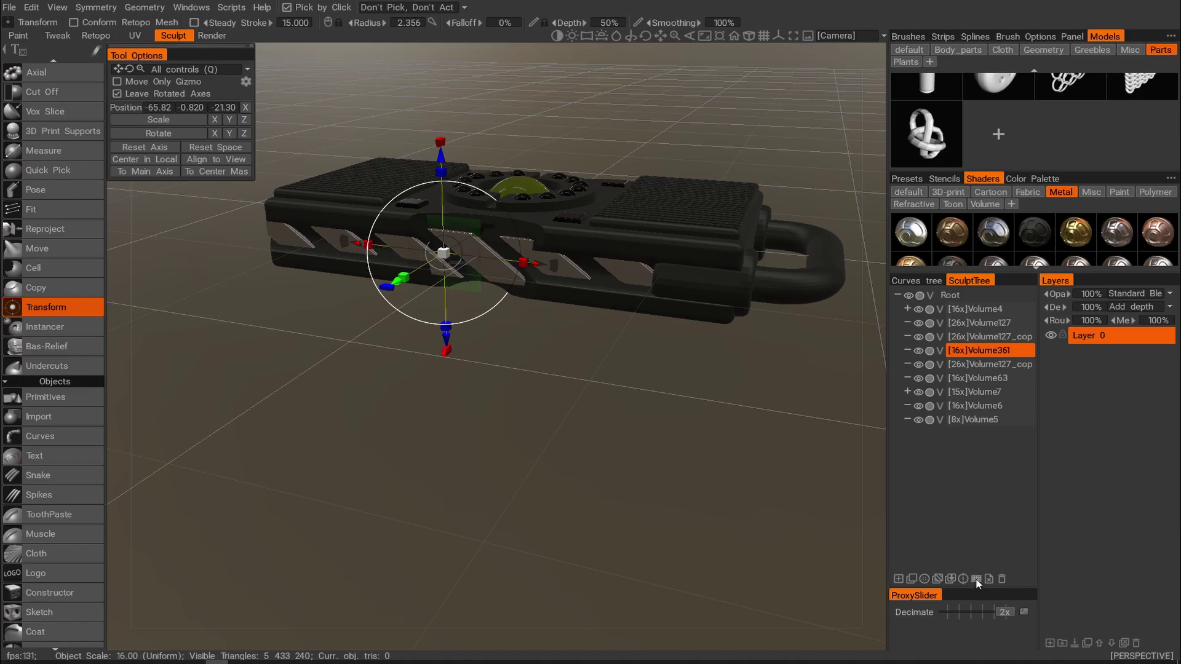
Start a cylinder primitive in the new volume and narrow its radius to about 6.6.
left_click(52, 395)
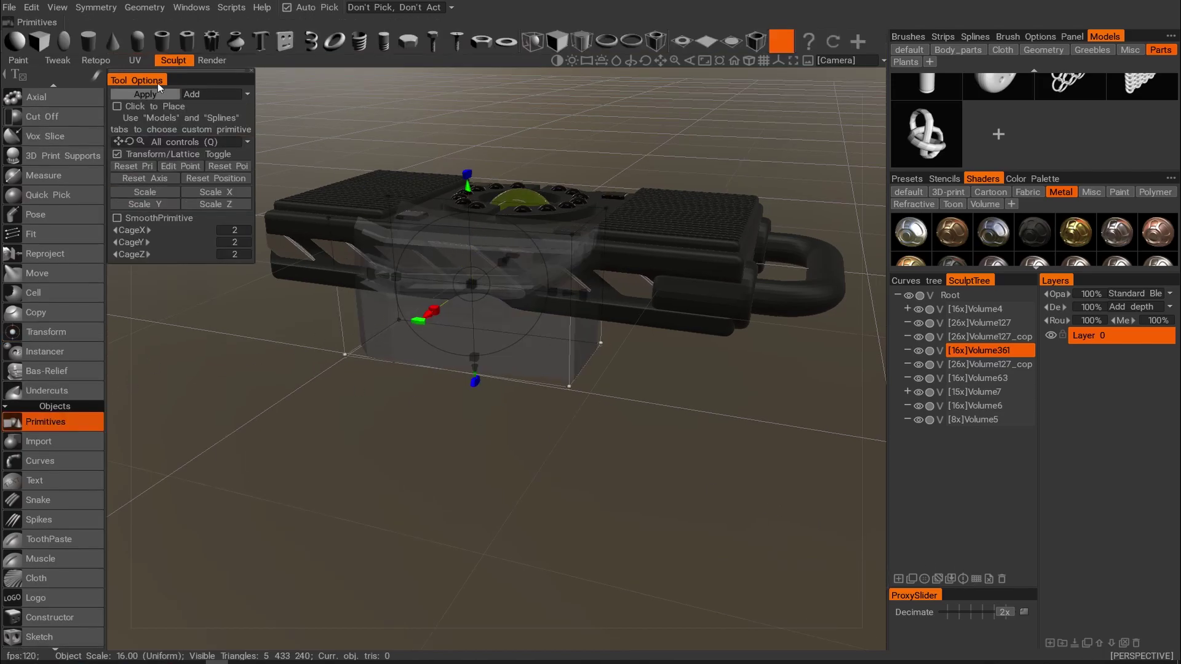
left_click(88, 42)
left_click_drag(337, 130, 374, 199, "alt")
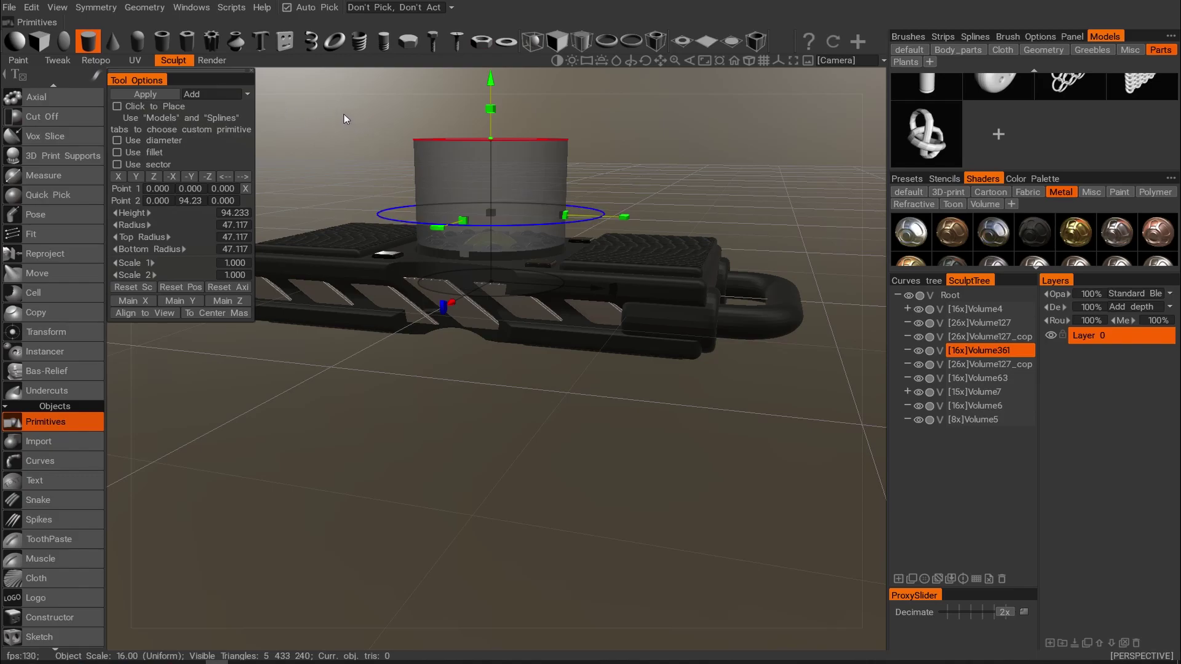
key("s")
left_click_drag(655, 199, 543, 322, "alt")
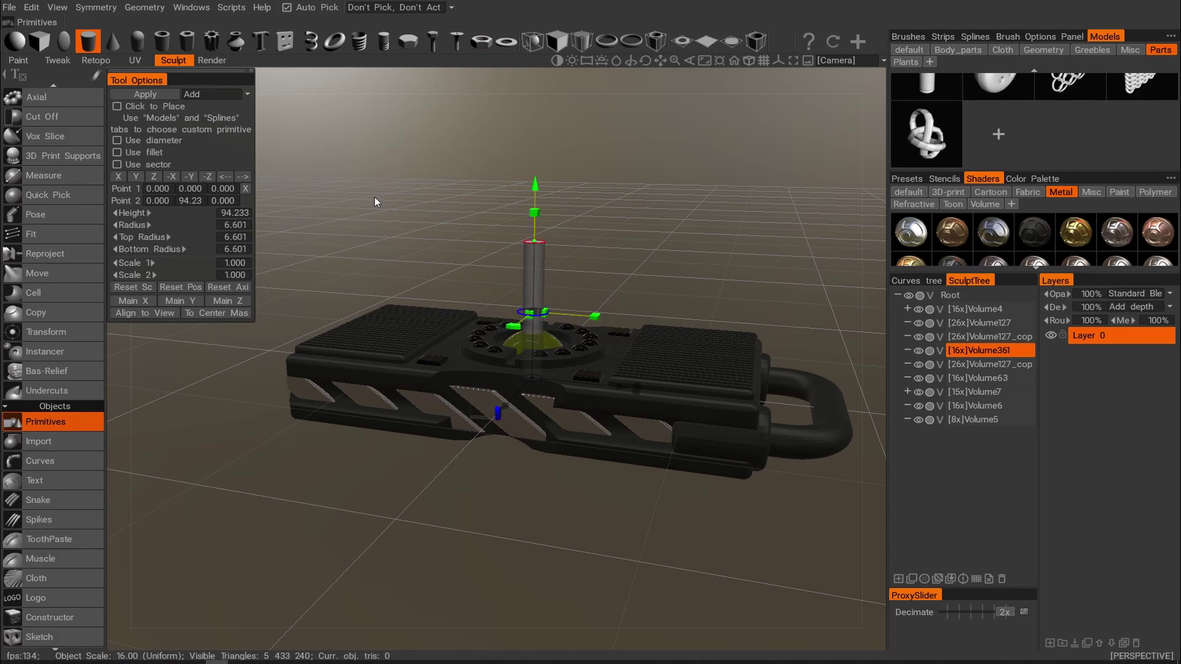
Orient the cylinder along -Z and move it towards the device's long side, to about -49.7 on X.
left_click(171, 177)
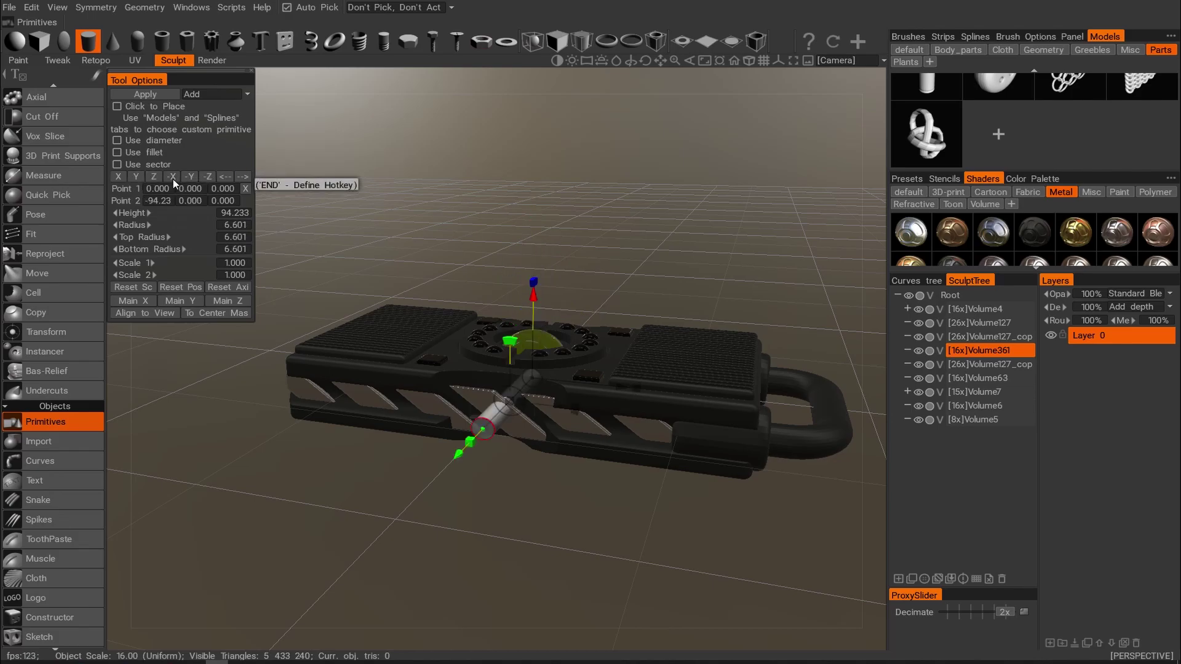
left_click_drag(274, 187, 581, 253, "alt")
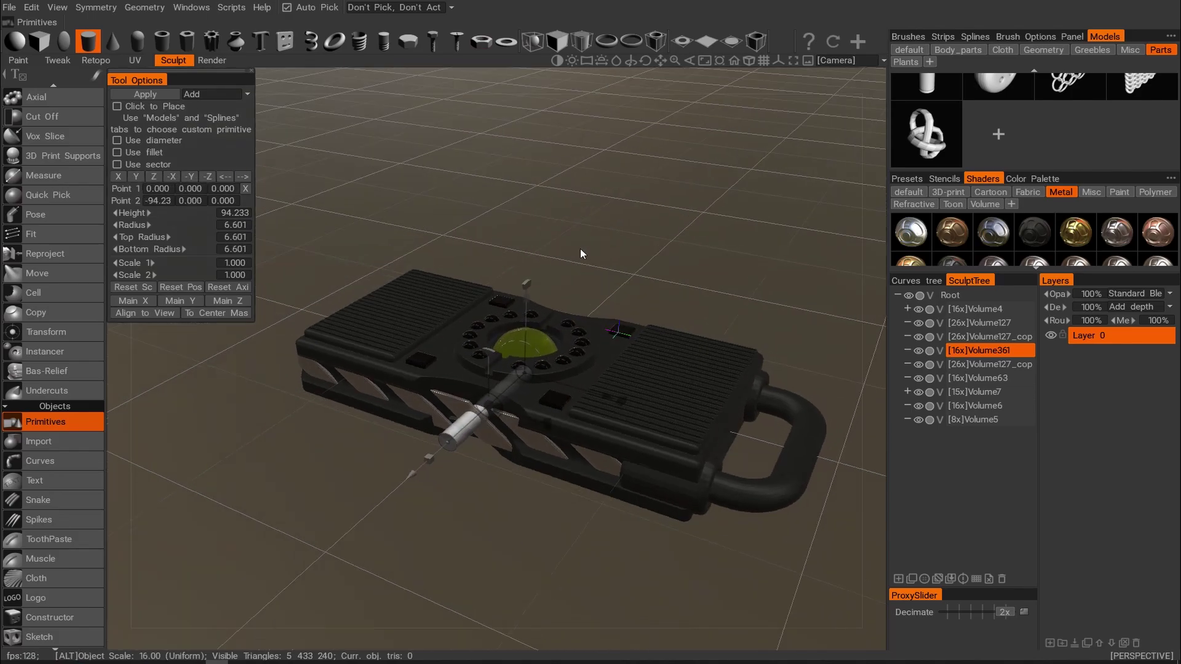
left_click(206, 178)
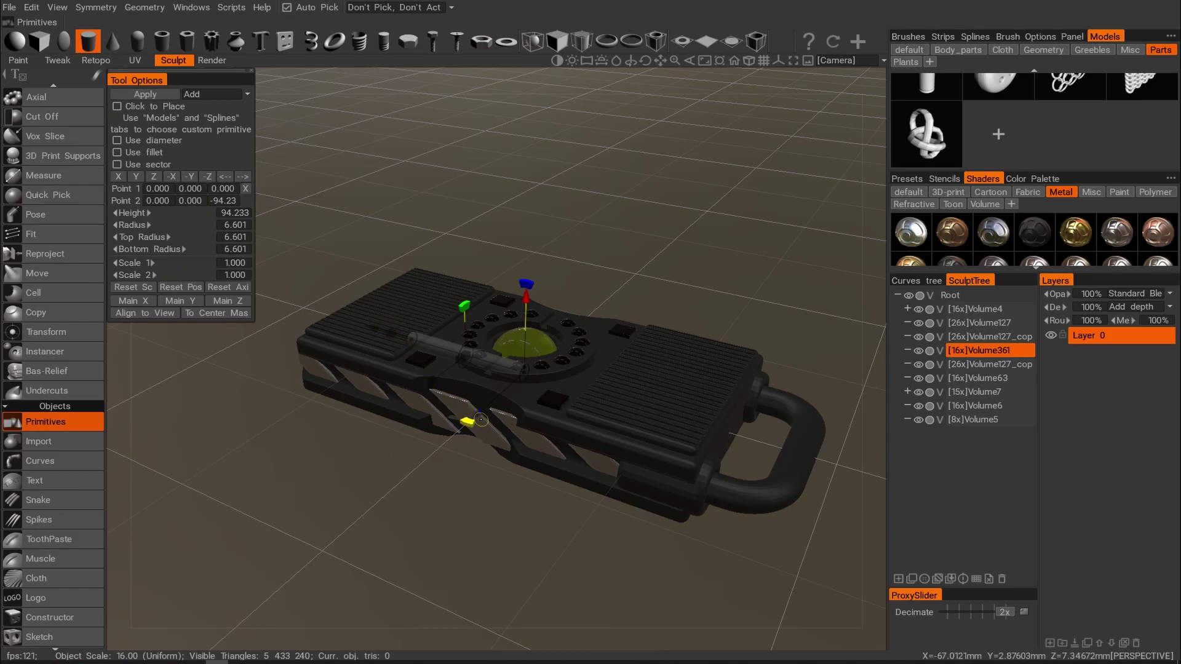
left_click_drag(478, 415, 729, 426)
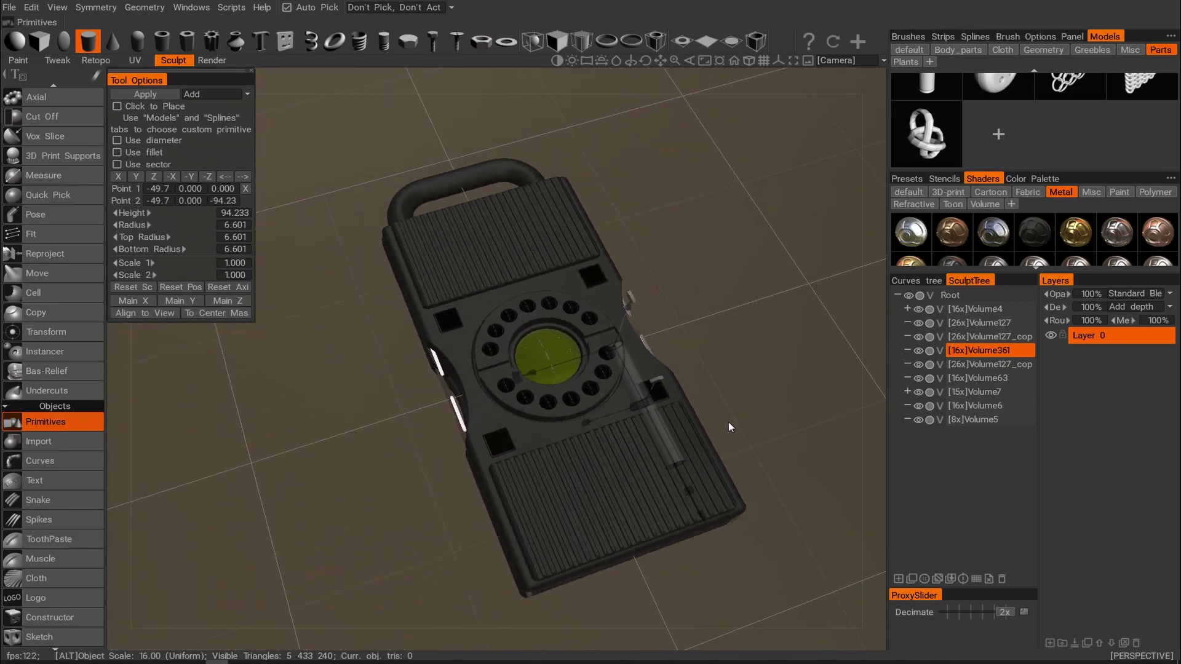
Enable mirror symmetry on the X, Y and Z axes in global space.
key("s")
left_click_drag(732, 362, 616, 278, "alt")
middle_click_drag(616, 279, 509, 135, "alt")
left_click_drag(510, 136, 570, 179, "alt")
key("s")
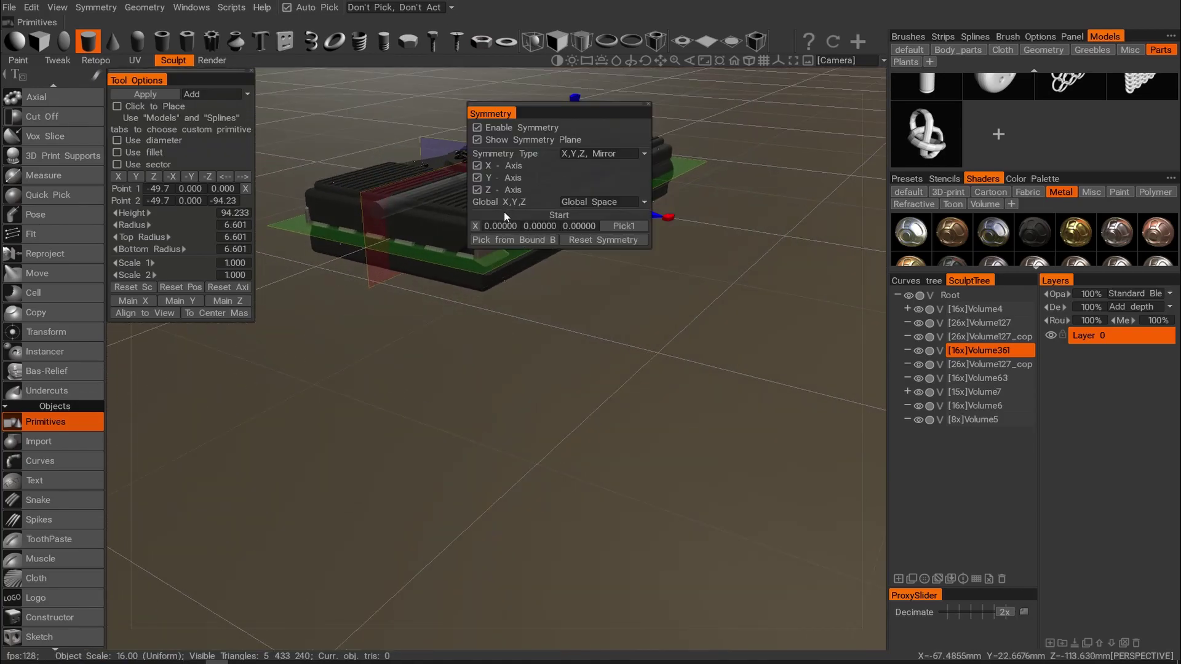
Move the cylinder onto the long side's edge at about -69.4 on X and 13.4 on Y, and lengthen it to 133.
left_click_drag(776, 249, 564, 215, "alt")
left_click_drag(649, 280, 530, 259)
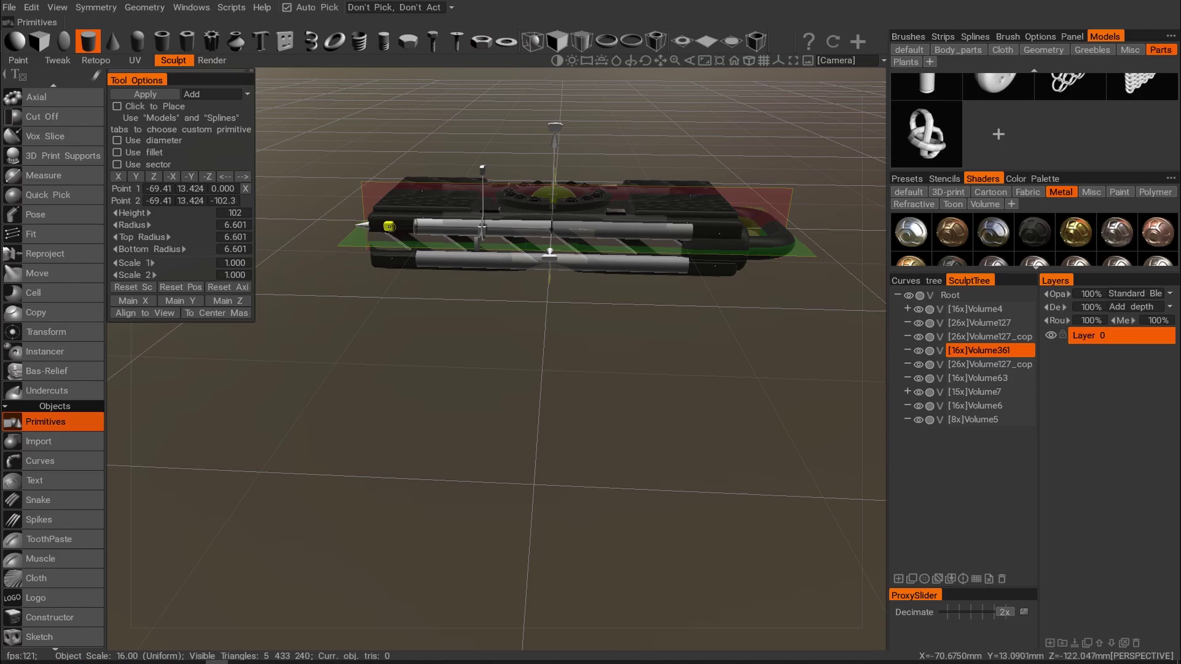
left_click_drag(342, 225, 564, 283, "alt")
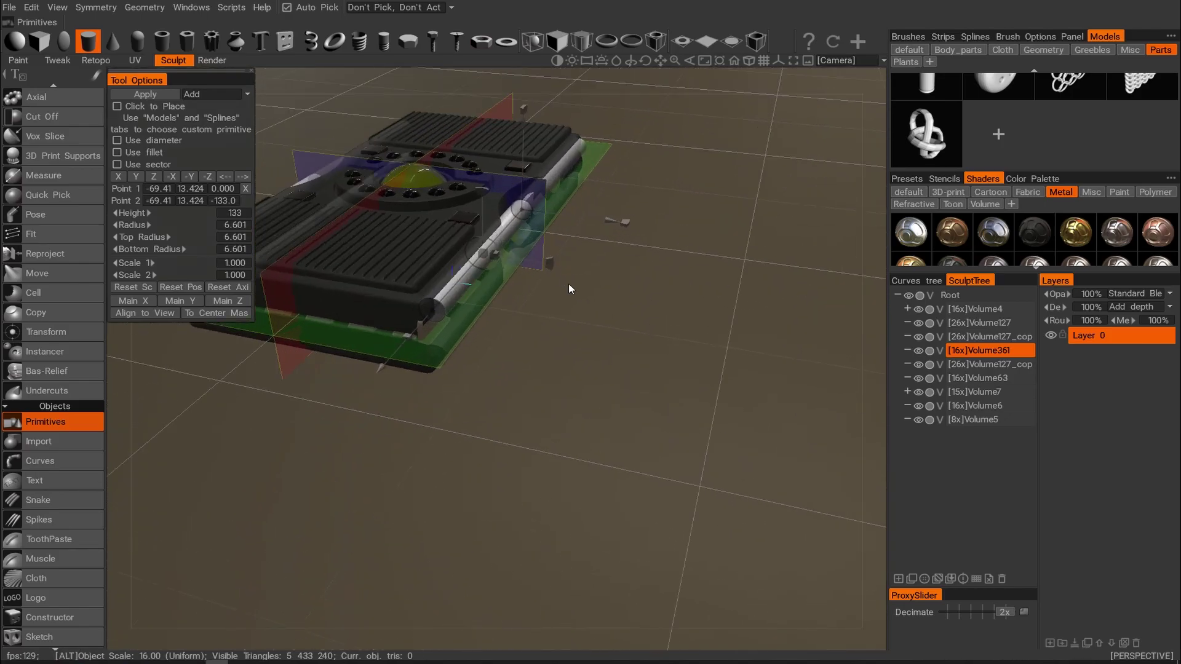
Thin the cylinder to a radius of about 2.97 and shift it to about -66.3 on X and 13.9 on Y.
right_click_drag(564, 283, 606, 291, "alt")
middle_click_drag(606, 291, 627, 394, "alt")
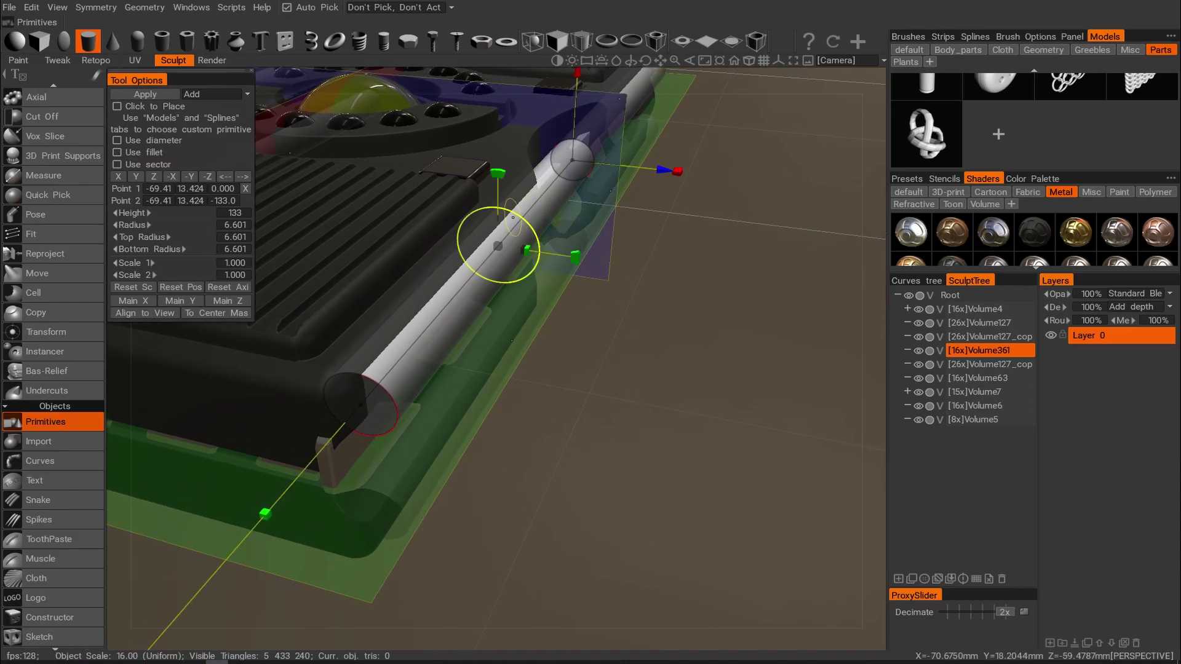
left_click_drag(510, 213, 497, 223)
mouse_move(497, 246)
right_mouse_down()
mouse_move(486, 248)
mouse_move(498, 246)
right_mouse_up()
left_click_drag(498, 235, 498, 228)
left_click_drag(578, 217, 597, 264, "alt")
left_click_drag(675, 231, 589, 278)
left_click_drag(596, 189, 608, 202)
Check how the mirrored rods sit in the side cutouts and apply the cylinder primitive in Add mode.
right_click_drag(608, 202, 587, 187, "alt")
left_click_drag(587, 188, 852, 184, "alt")
scroll(591, 168, "up", 6)
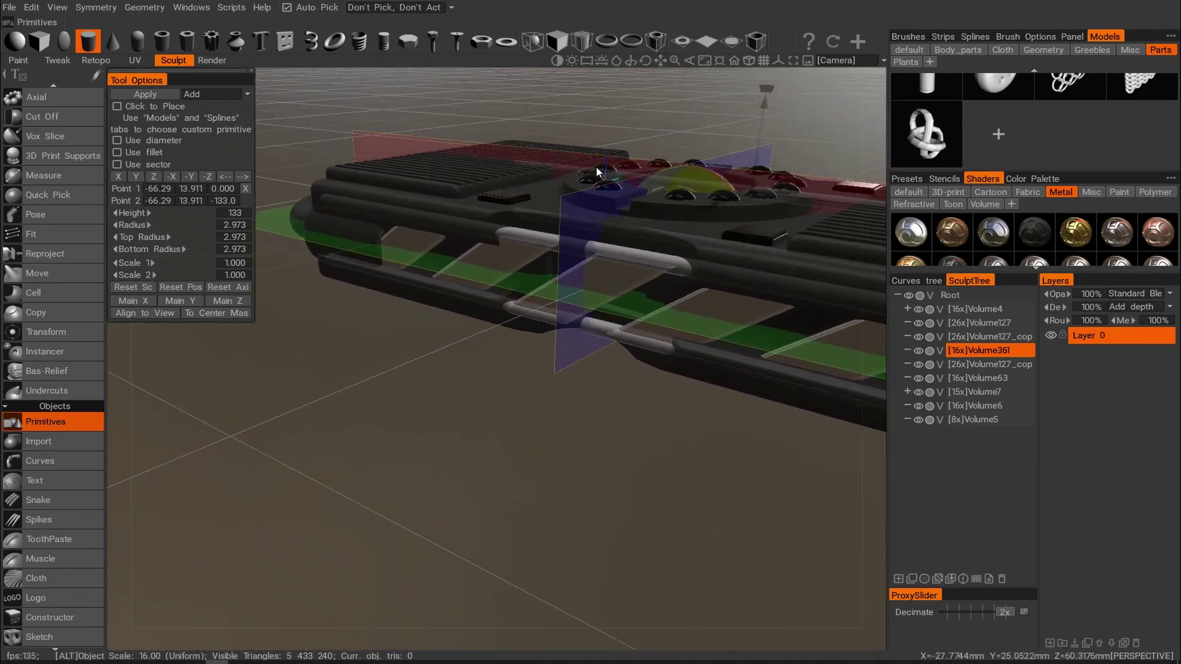
middle_click_drag(591, 183, 581, 186, "alt")
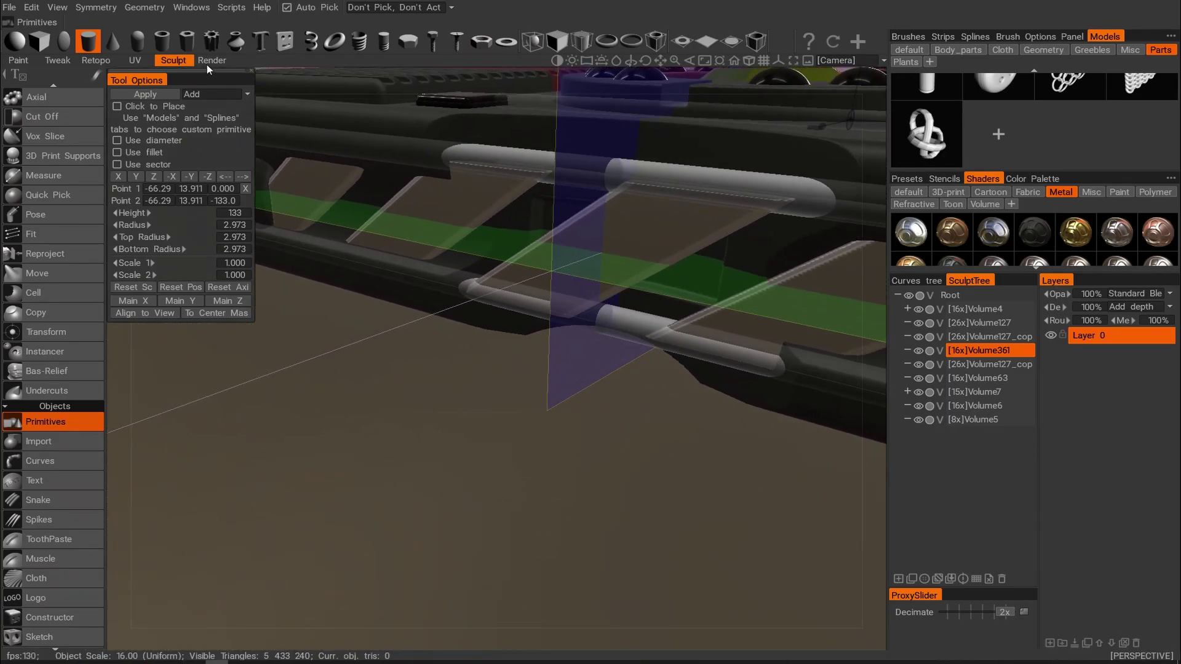
left_click(142, 94)
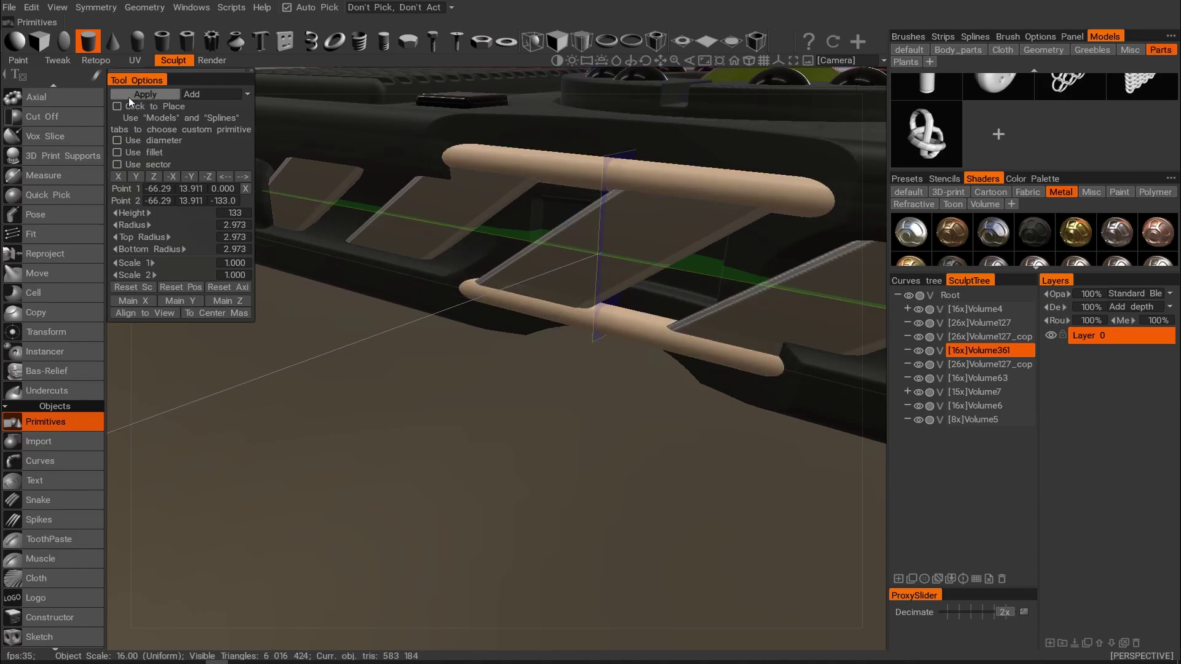
Try the silver Metal shader, then the pink and dark blue Paint shaders, on the new side rods.
scroll(573, 192, "down", 3, "alt")
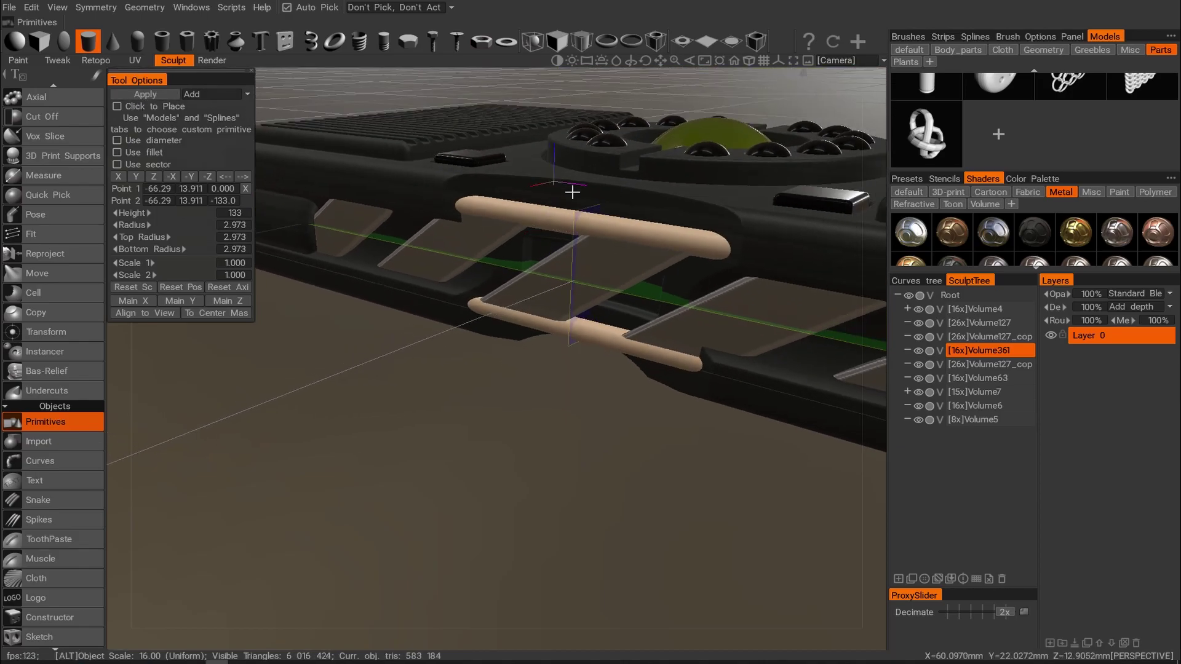
left_click(911, 232)
left_click(495, 402)
mouse_move(493, 397)
left_mouse_down("alt")
mouse_move(674, 329)
mouse_move(762, 326)
left_mouse_up("alt")
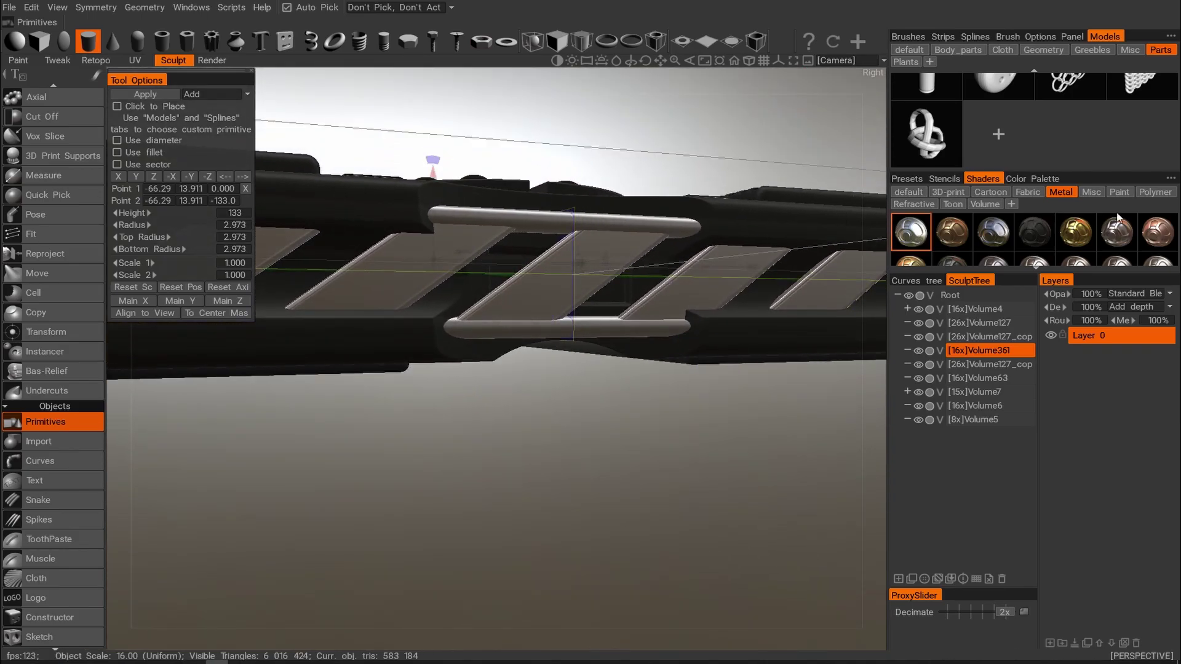
left_click(1119, 192)
left_click(1158, 232)
left_click_drag(717, 213, 728, 239, "alt")
left_click(953, 235)
mouse_move(662, 202)
left_mouse_down("alt")
mouse_move(670, 225)
mouse_move(707, 237)
left_mouse_up("alt")
middle_click_drag(706, 237, 738, 211, "alt")
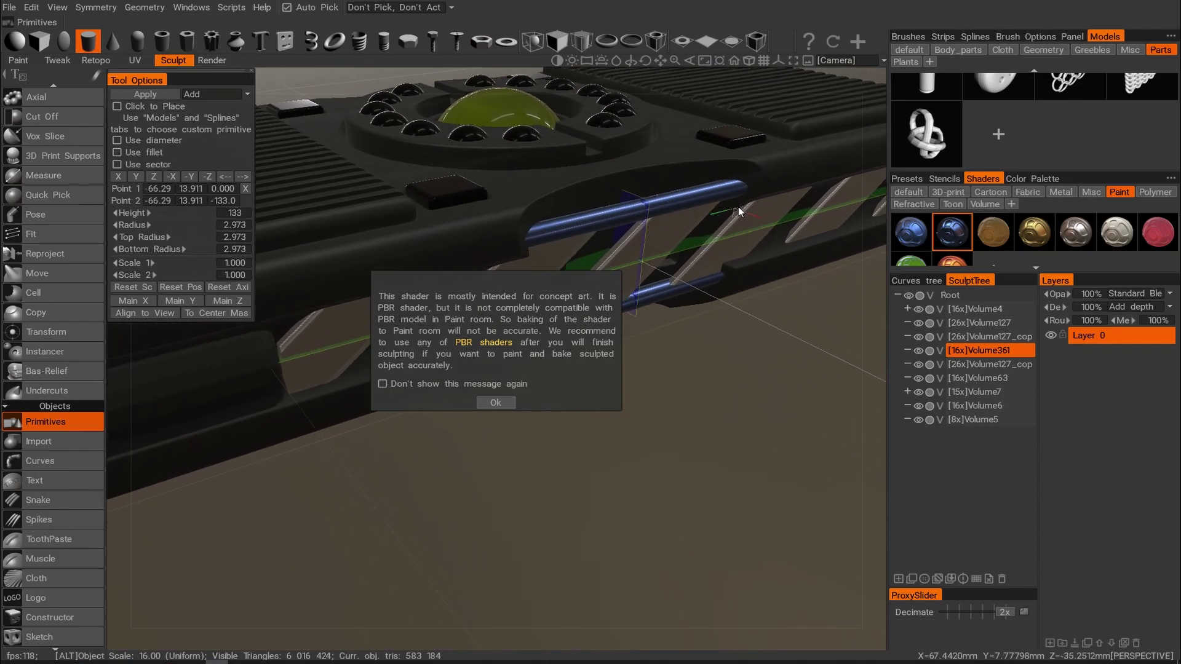
Assign the orange Paint shader to the side rods and turn off symmetry.
left_click(915, 241)
left_click(948, 264)
left_click_drag(713, 216, 447, 301, "alt")
left_click(507, 402)
key("s")
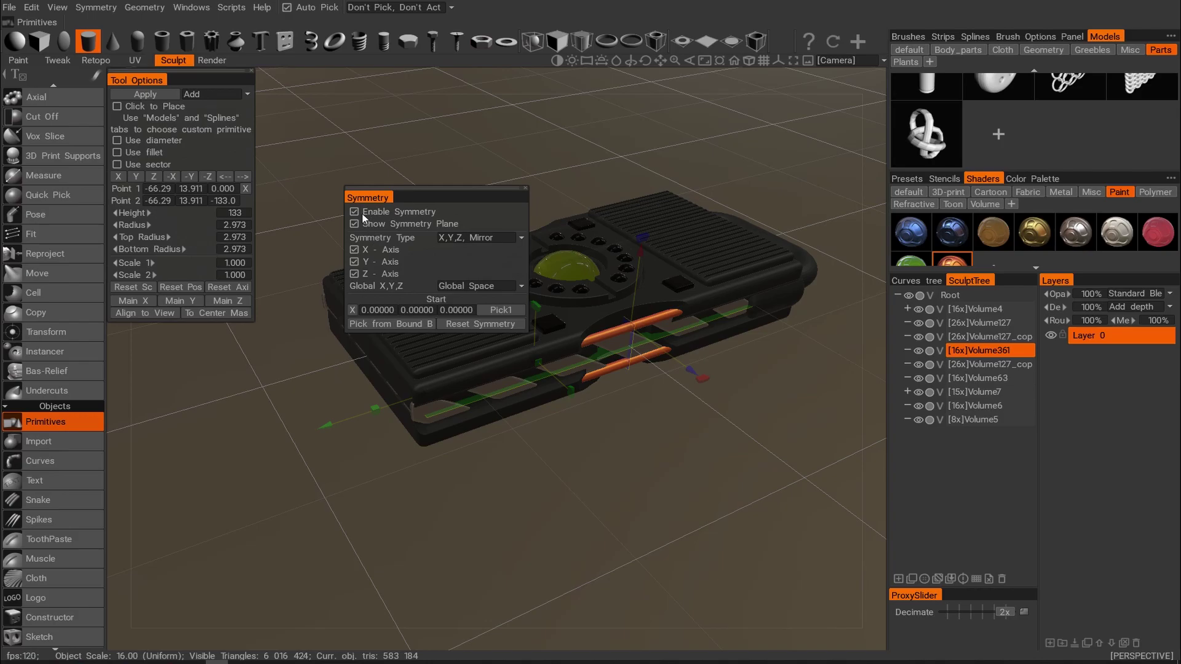
Examine the orange side rods, the device body and the handle from several angles.
left_click_drag(578, 307, 783, 328, "alt")
left_click_drag(610, 334, 469, 352, "alt")
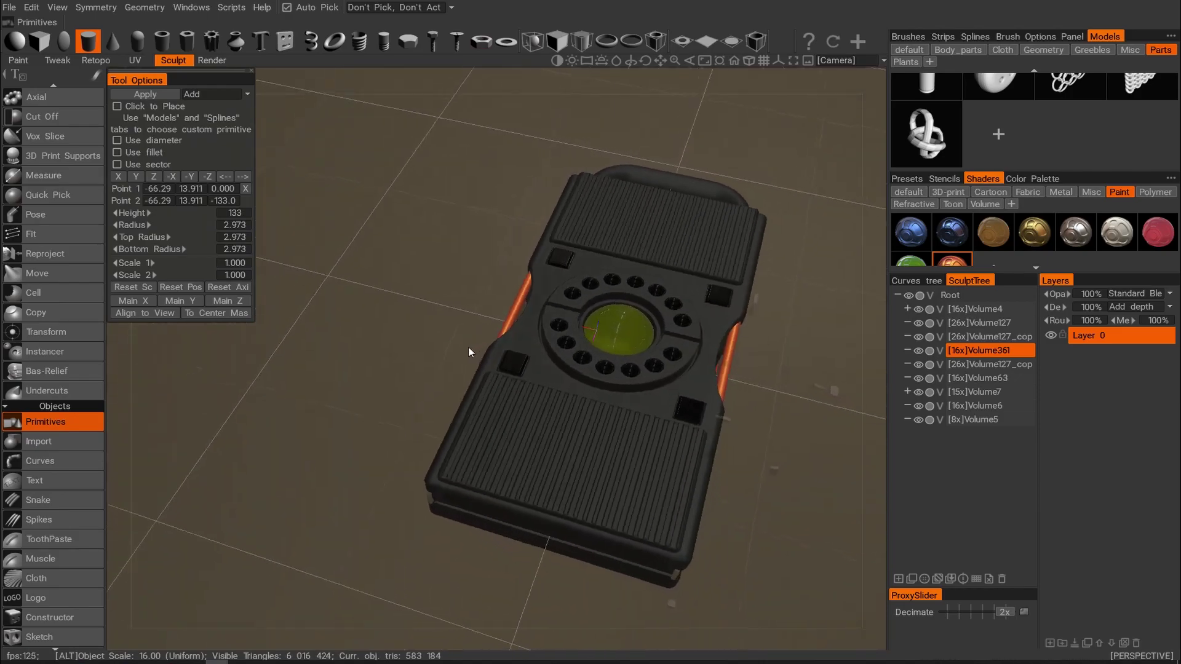
scroll(494, 351, "up", 5)
middle_click_drag(507, 353, 380, 341, "alt")
scroll(608, 326, "down", 1)
scroll(608, 326, "down", 4)
left_click_drag(607, 326, 514, 333, "alt")
left_click_drag(602, 259, 388, 184, "alt")
scroll(459, 214, "up", 4)
left_click_drag(453, 208, 424, 291, "alt")
Inspect the whole device from the top in perspective and orthographic projection, and again in a perspective overview.
left_click_drag(675, 364, 678, 362, "alt+shift")
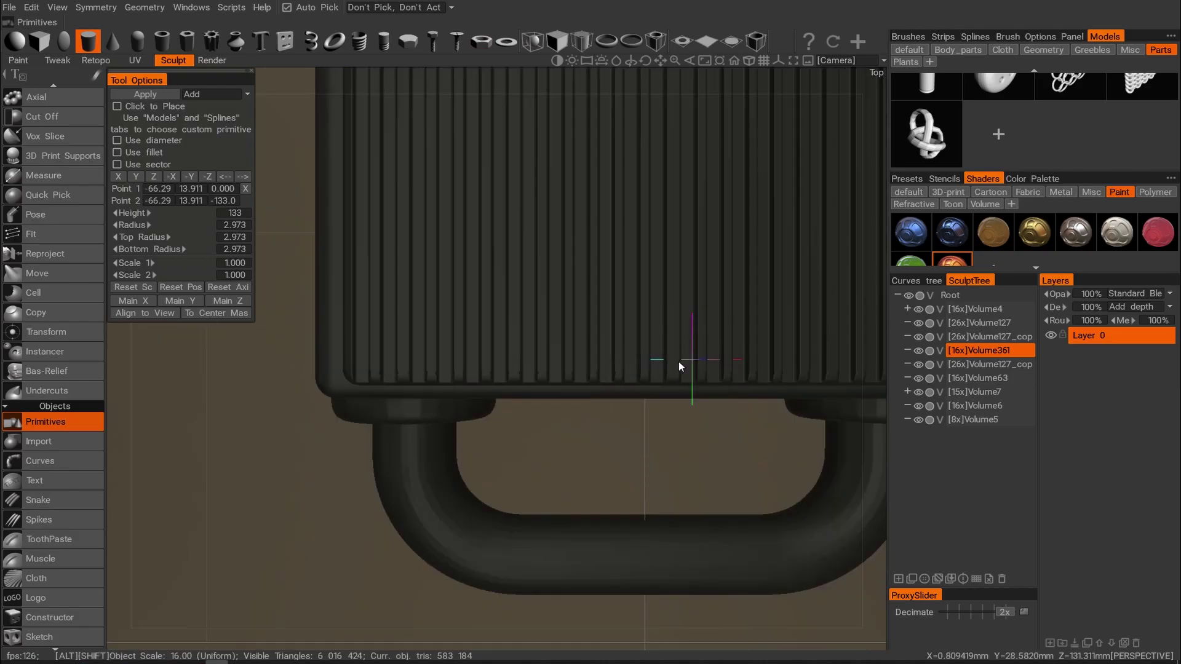
right_click_drag(679, 361, 618, 319, "alt")
middle_click_drag(618, 319, 620, 394, "alt")
right_click_drag(629, 359, 657, 360, "alt")
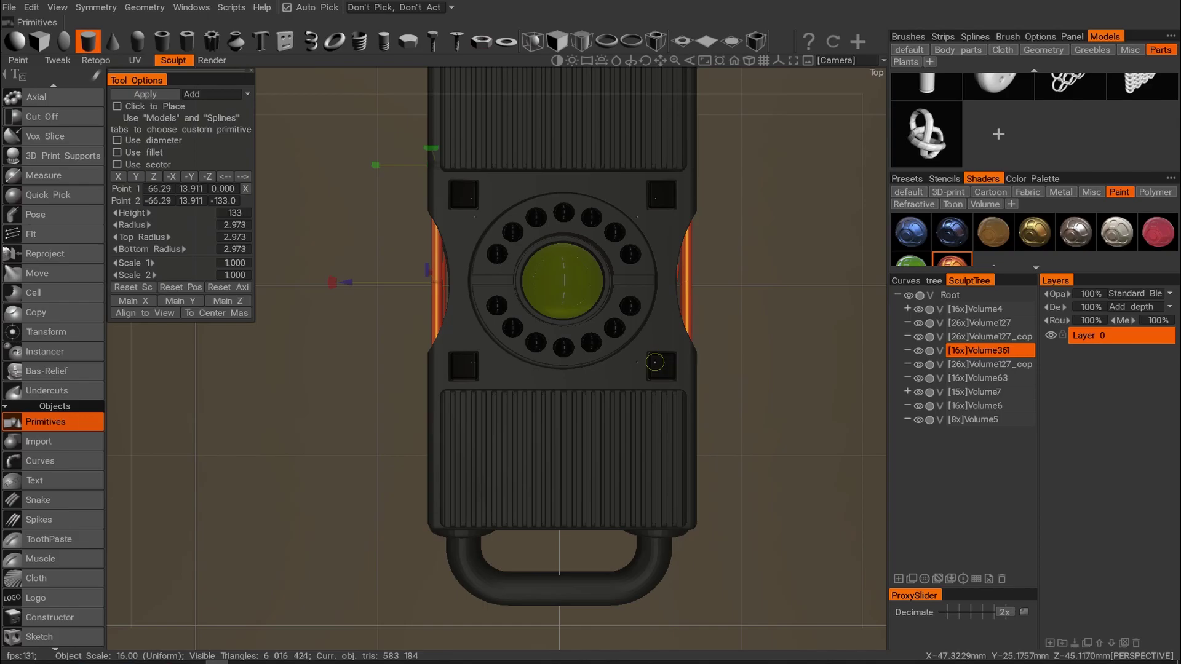
key("KP_5")
middle_click_drag(740, 297, 718, 353, "alt")
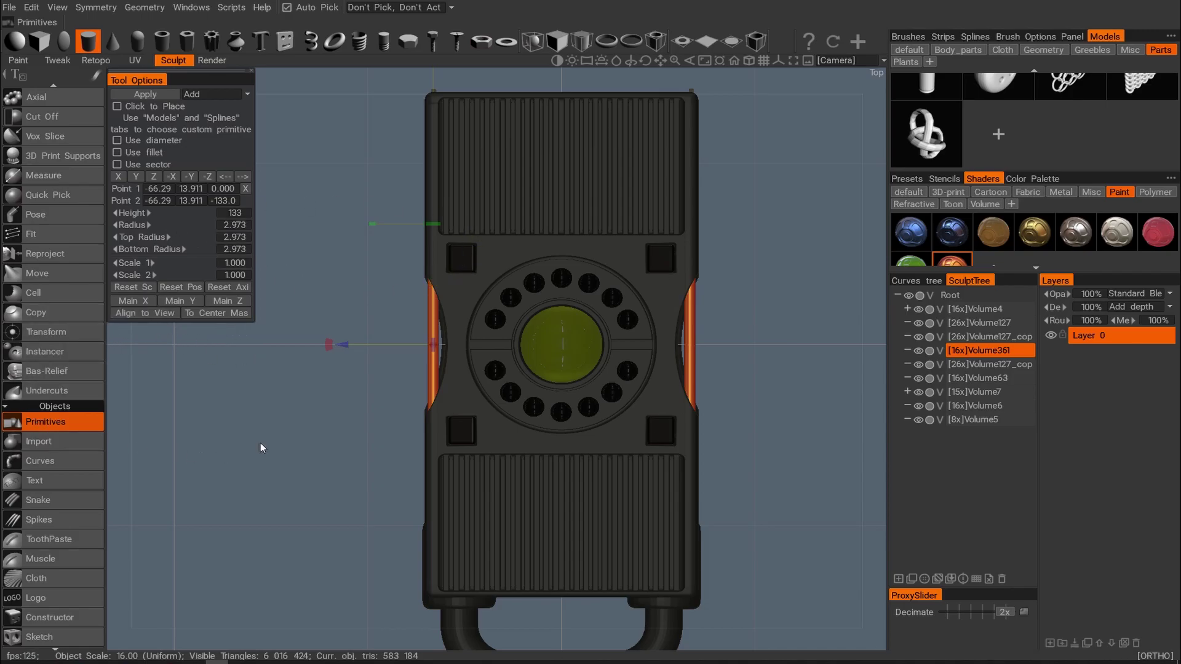
left_click_drag(496, 371, 674, 320, "alt")
key("KP_5")
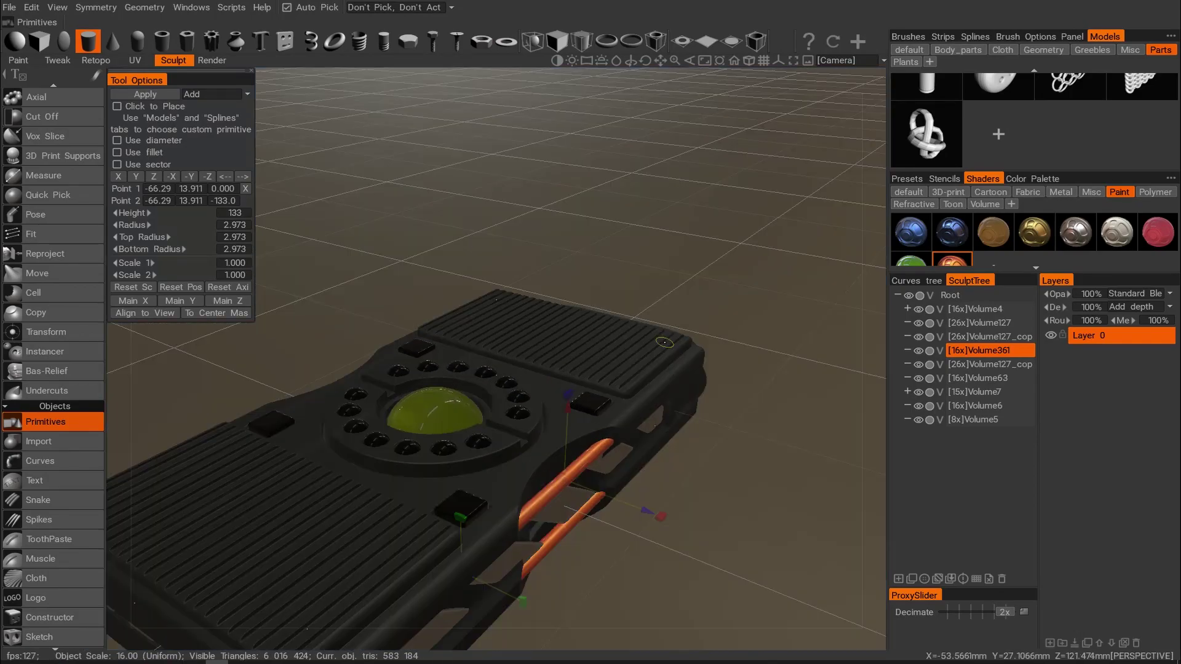
left_click_drag(772, 388, 841, 261, "alt")
right_click_drag(841, 261, 752, 258, "alt")
left_click_drag(752, 258, 748, 289, "alt")
right_click_drag(748, 288, 706, 281, "alt")
left_click_drag(703, 282, 716, 313, "alt")
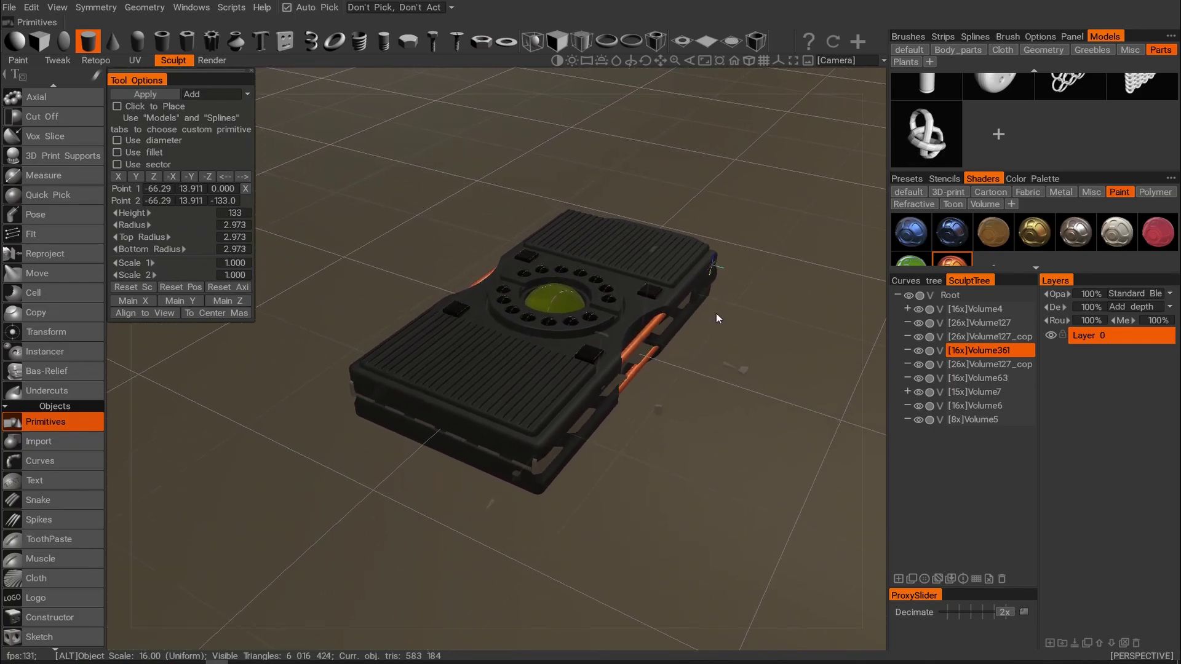
Switch to the Render workspace and inspect the device and its handle from several angles.
left_click(213, 61)
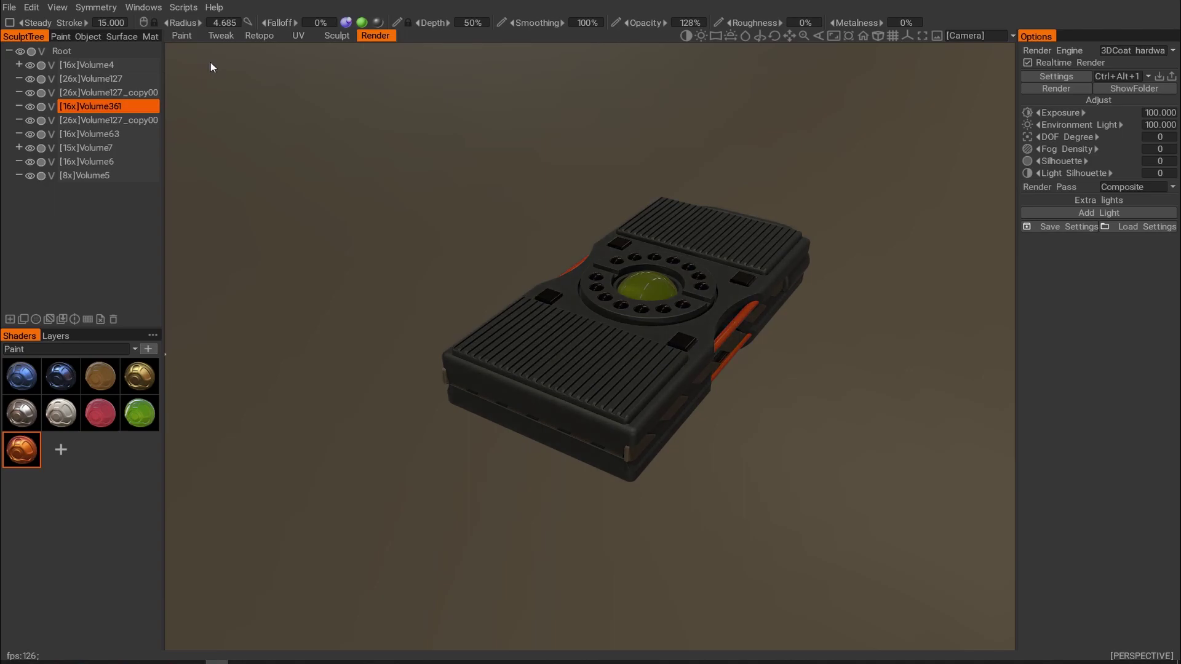
left_click_drag(366, 142, 480, 203, "alt")
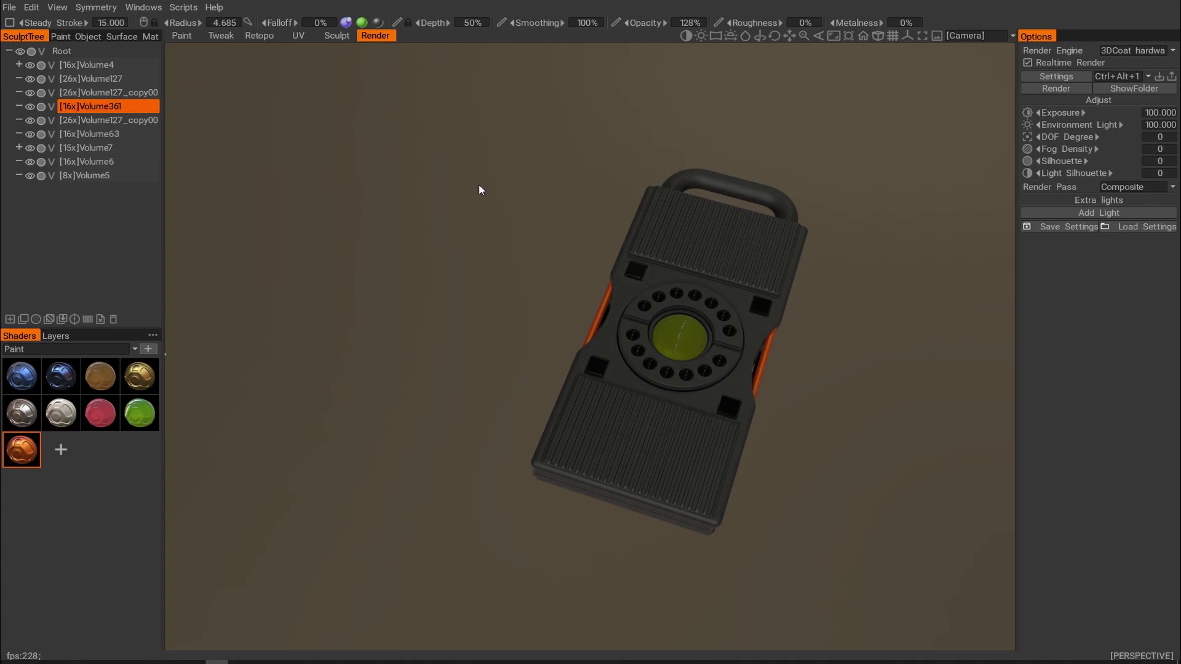
left_click_drag(485, 187, 687, 274, "alt")
right_click_drag(685, 271, 683, 298, "alt")
middle_click_drag(682, 299, 703, 377, "alt")
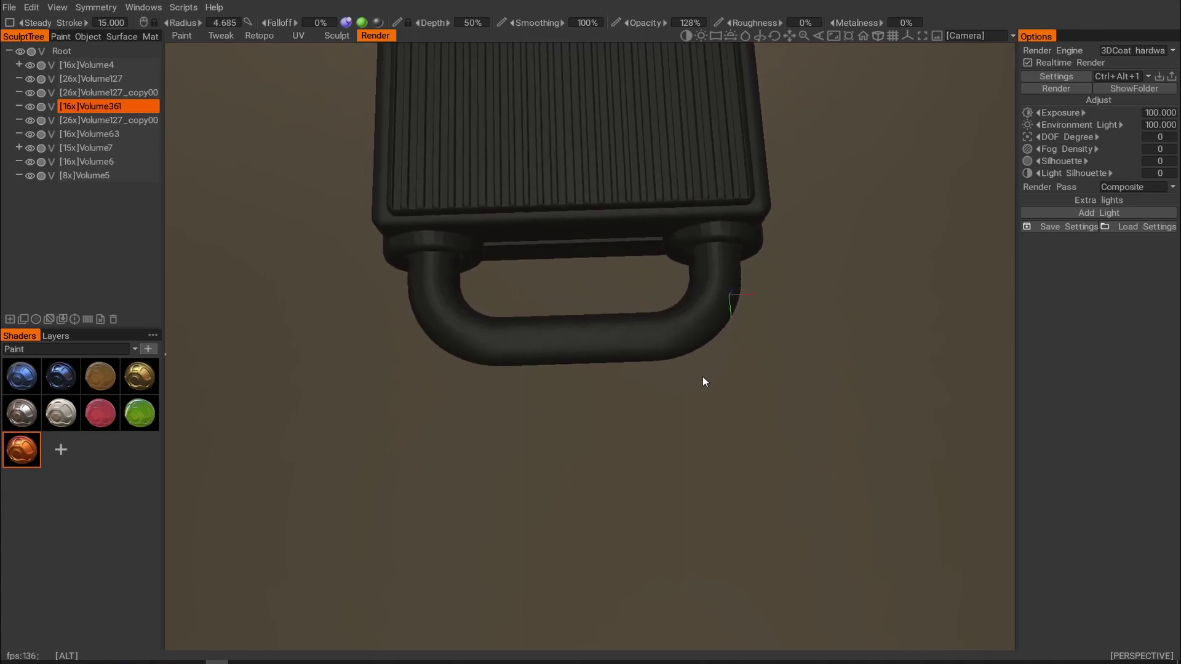
left_click_drag(463, 285, 619, 284, "alt")
scroll(580, 275, "down", 5)
scroll(628, 286, "up", 6)
Return to the Sculpt workspace and activate the Vox Layer tool.
left_click(336, 35)
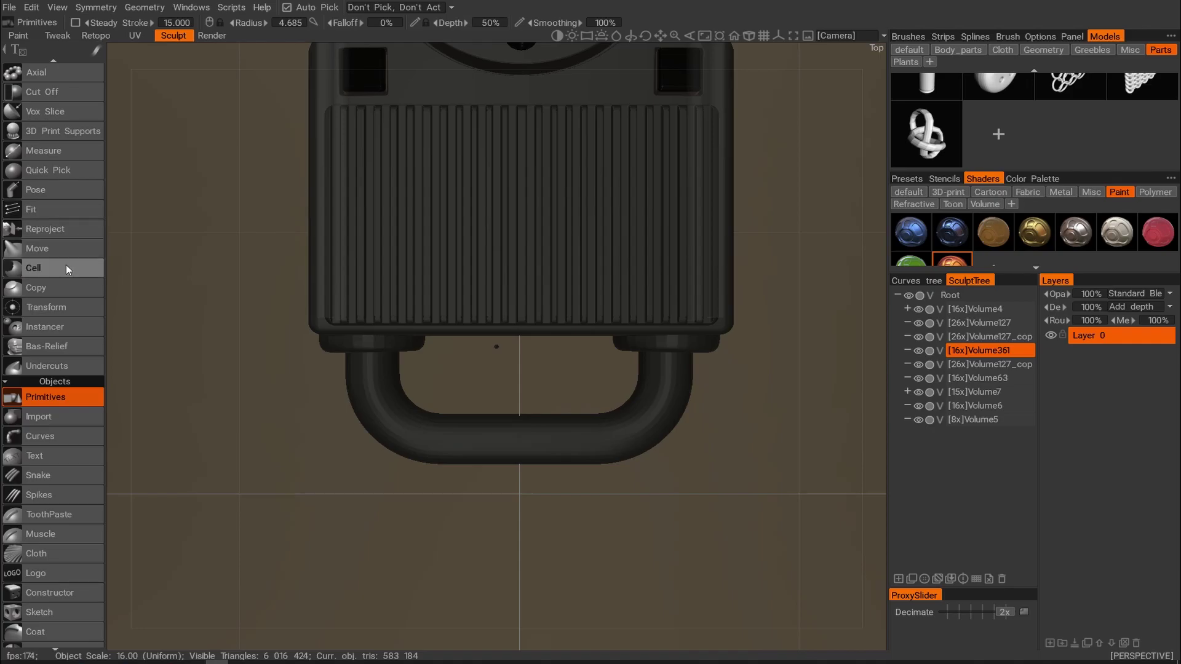
scroll(38, 273, "down", 3)
scroll(43, 272, "down", 1)
scroll(49, 258, "down", 1)
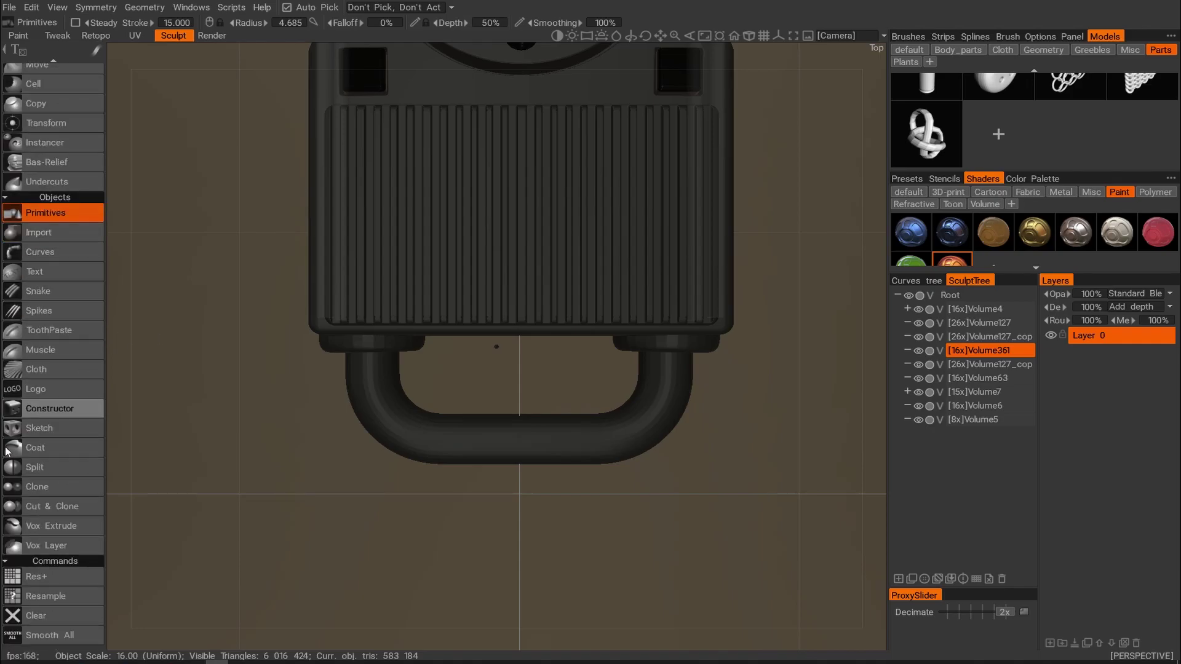
left_click(43, 547)
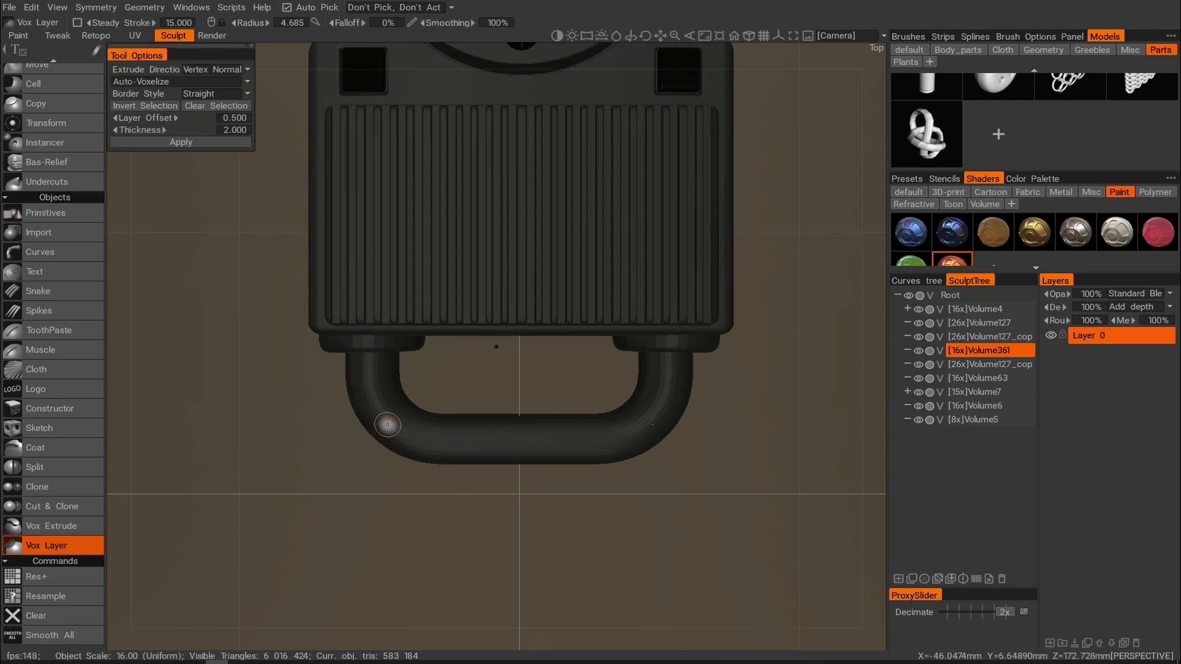
Switch off the Y and Z mirror axes so that symmetry is limited to the X axis.
key("s")
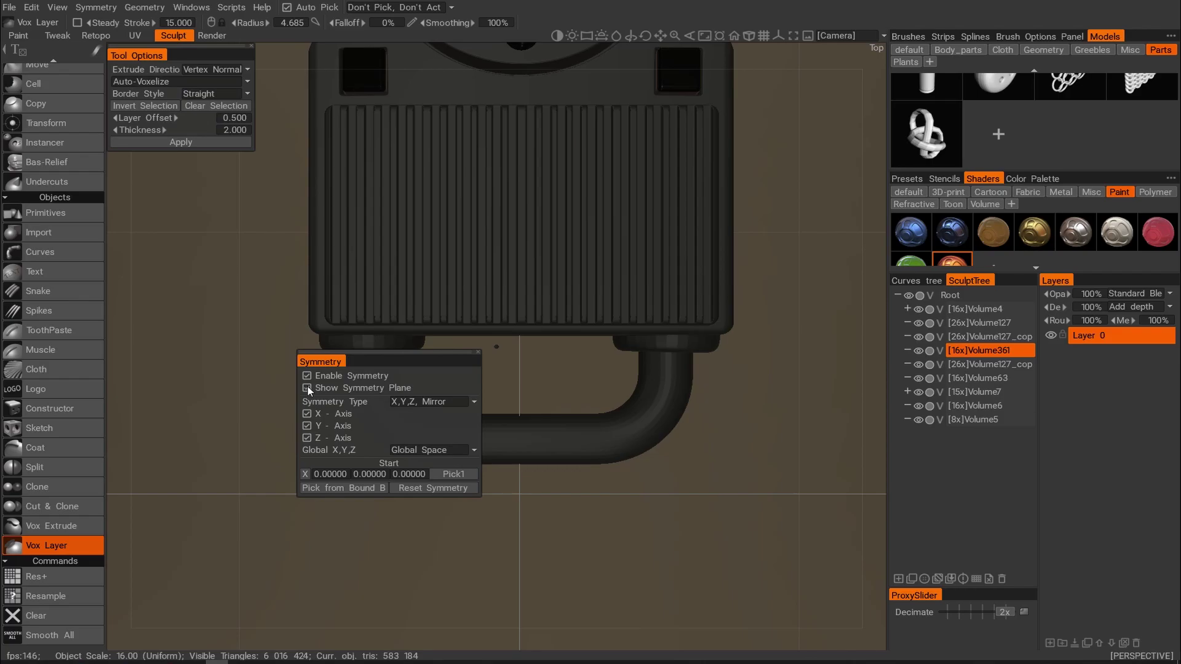
left_click(307, 425)
left_click(308, 438)
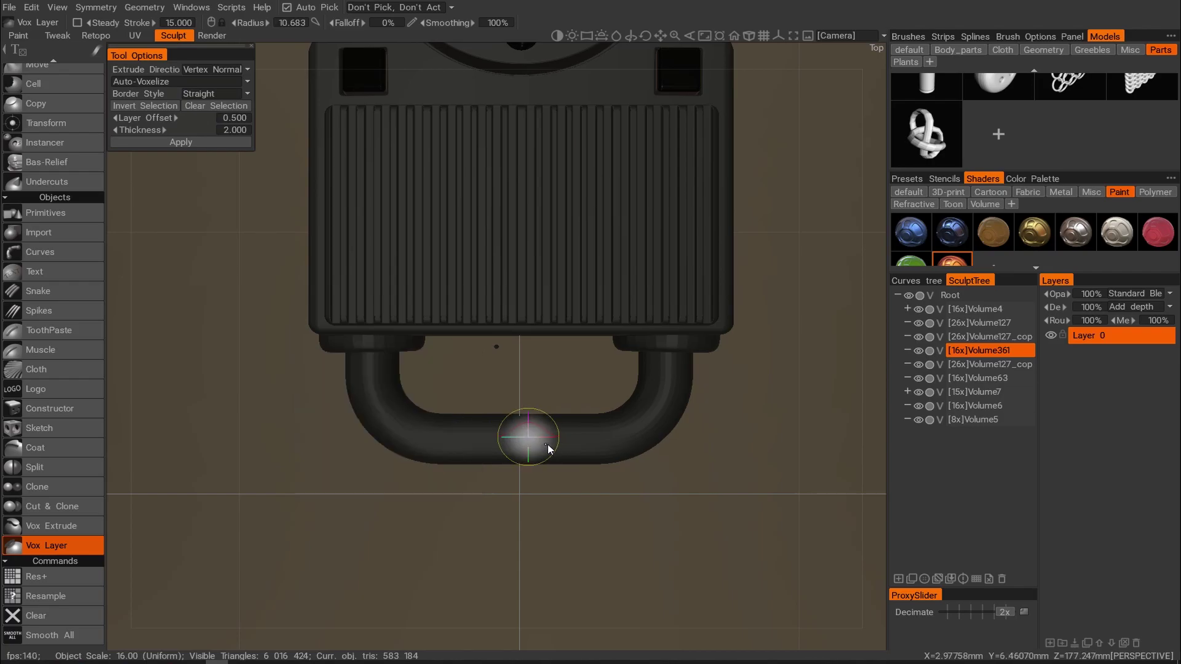
left_click_drag(554, 440, 551, 338, "alt")
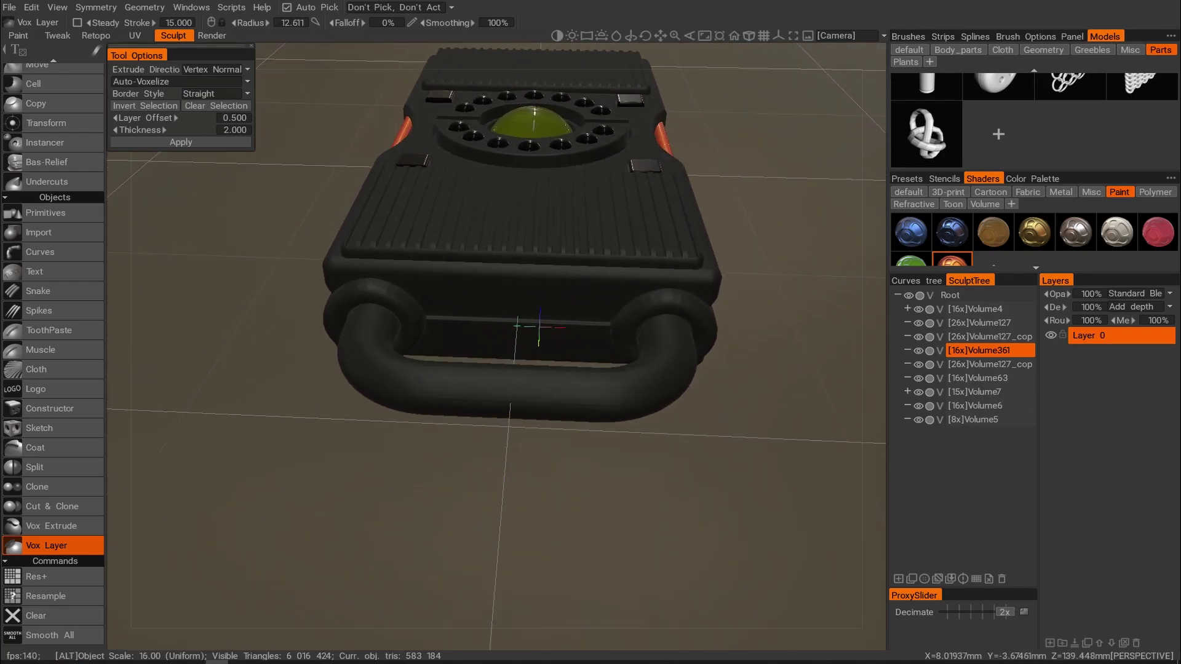
key("s")
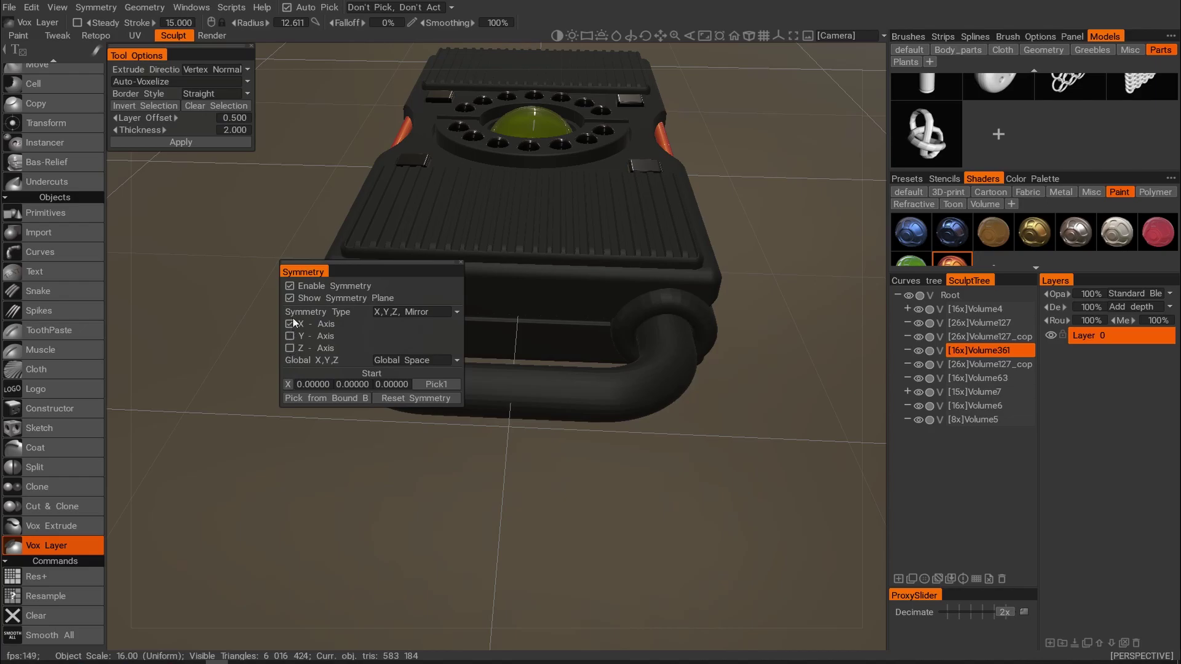
Try to brush a Vox Layer selection onto the middle of the handle's crossbar and undo it.
left_click_drag(582, 301, 588, 336, "alt")
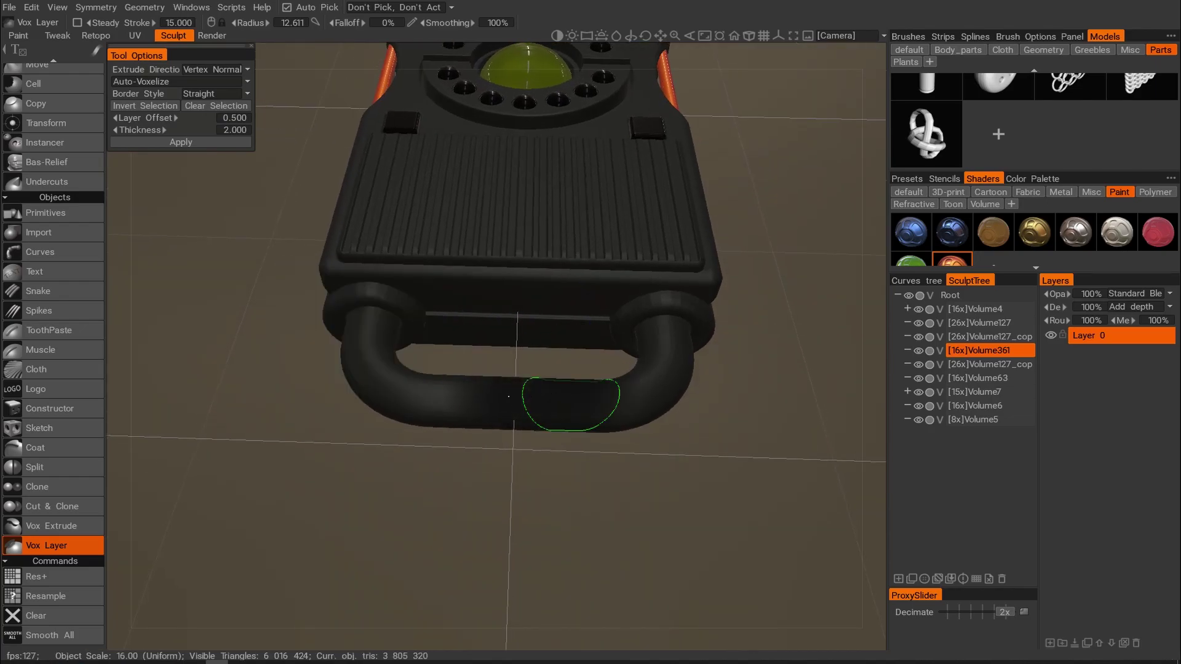
left_click_drag(400, 386, 403, 462, "alt+shift")
key("ctrl+z")
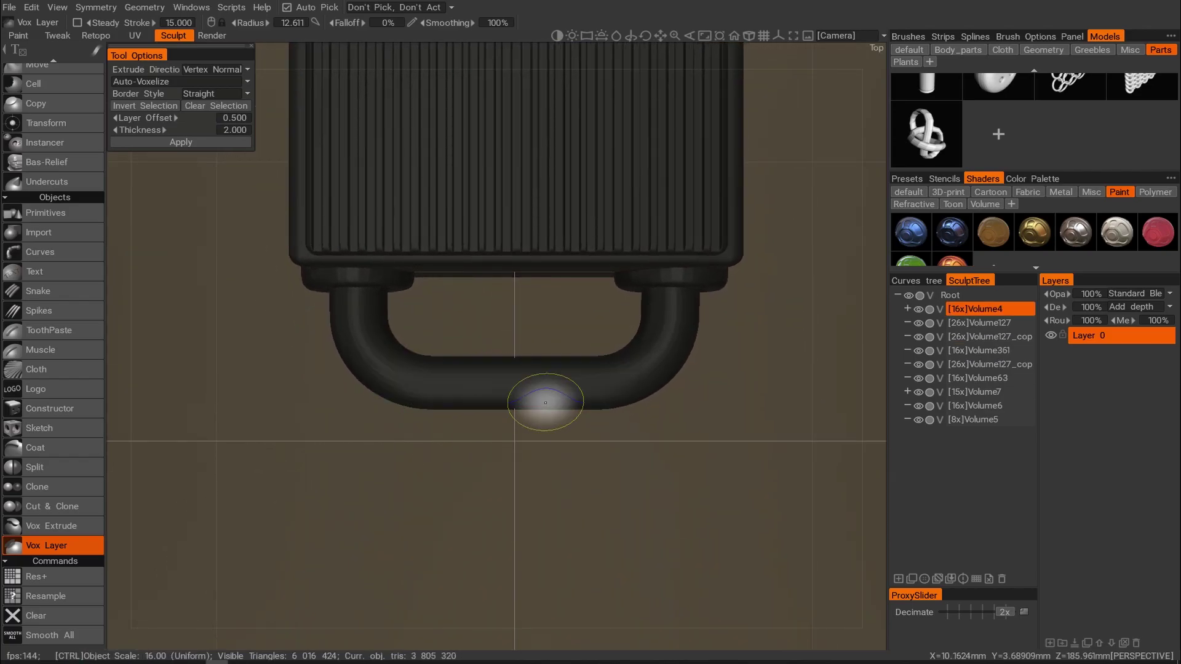
Turn X symmetry back on and enlarge the brush radius to 17.631.
key("s")
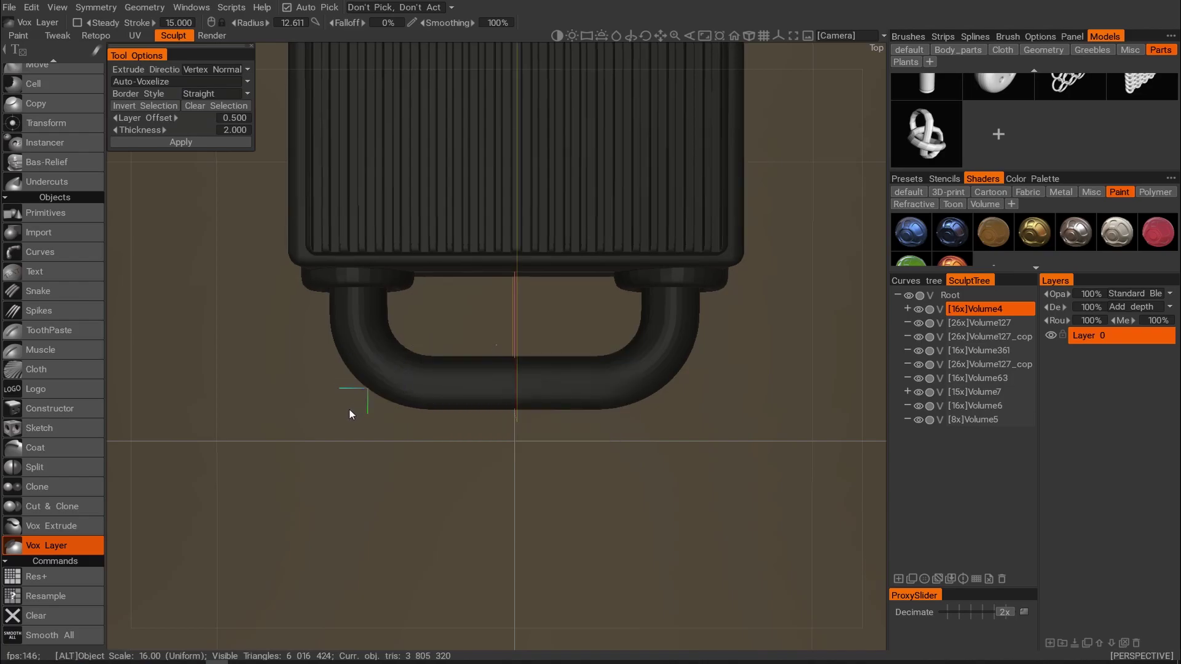
left_click_drag(348, 408, 363, 409, "alt")
right_click_drag(518, 387, 534, 390)
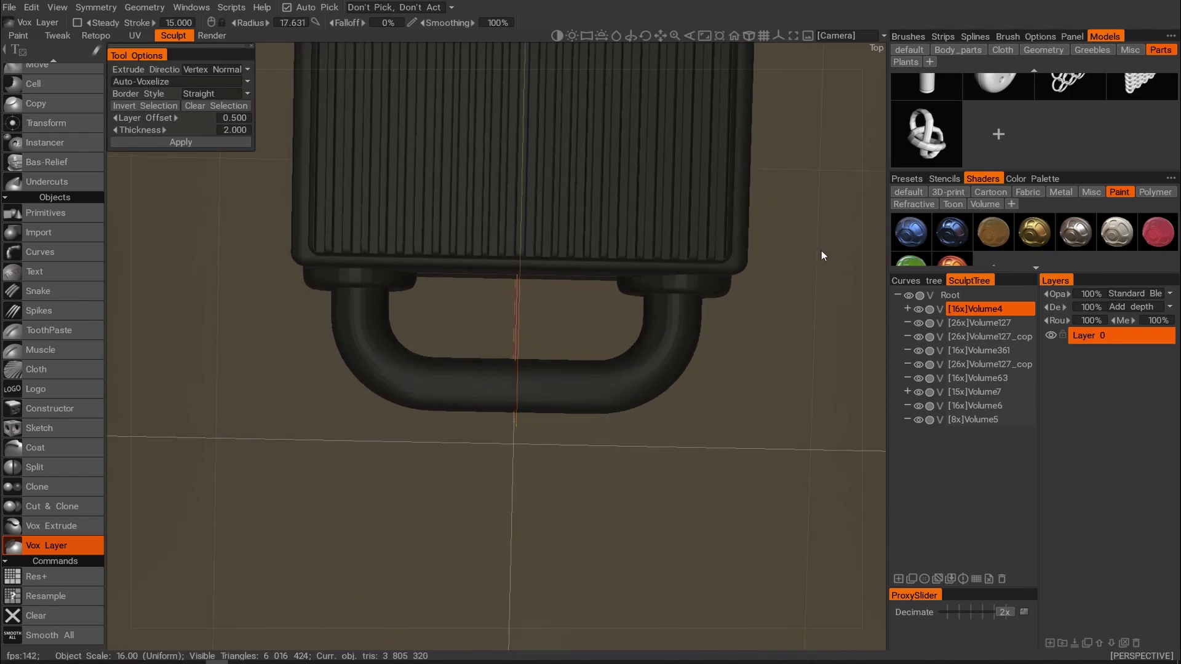
Try to brush the Vox Layer selection along the handle's crossbar and bends with a hard round alpha and undo the strokes.
left_click(908, 37)
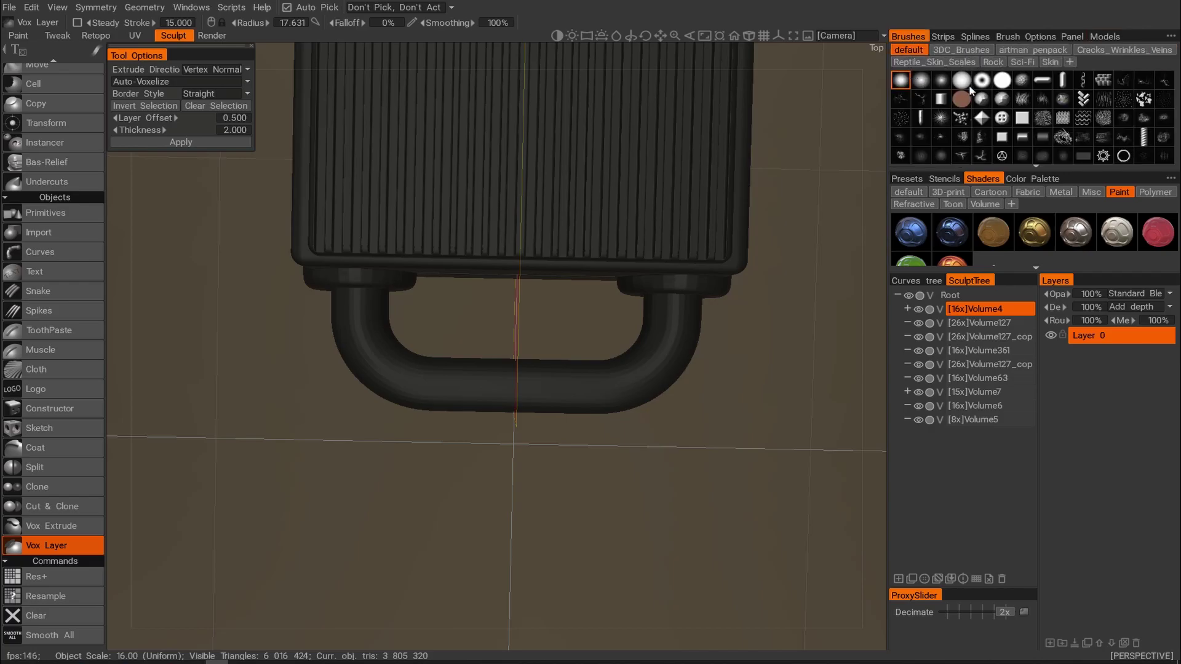
mouse_move(554, 382)
left_mouse_down()
mouse_move(475, 371)
mouse_move(486, 379)
left_mouse_up()
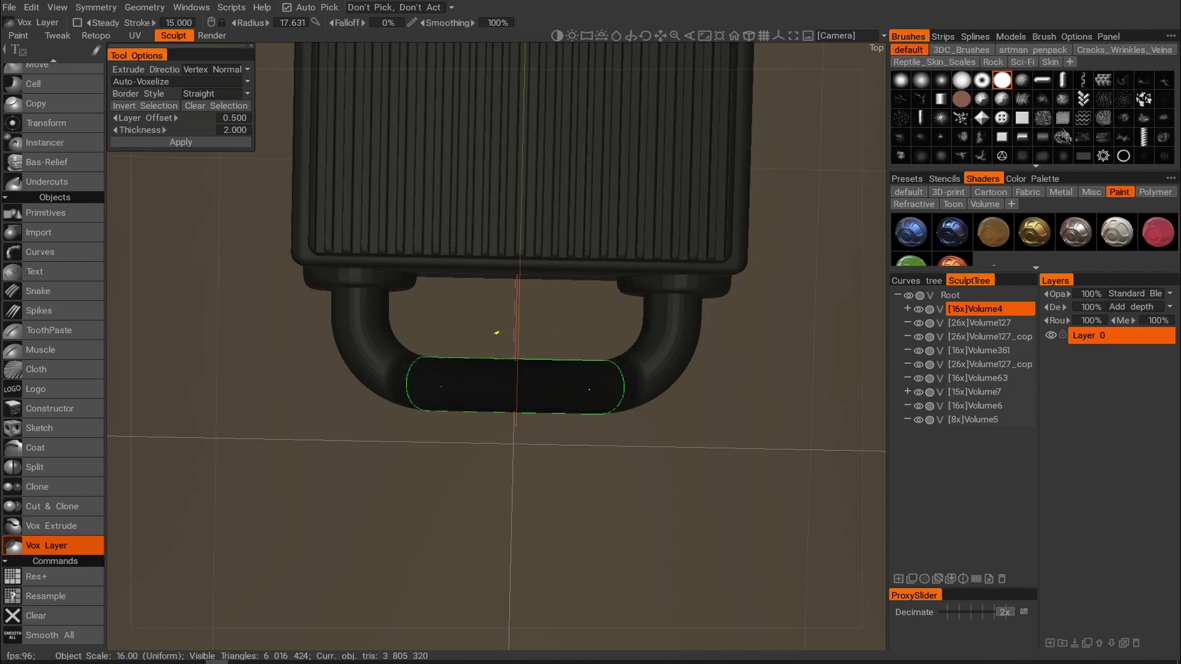
mouse_move(621, 416)
left_mouse_down("alt")
mouse_move(622, 286)
mouse_move(606, 311)
mouse_move(600, 383)
mouse_move(643, 379)
left_mouse_up("alt")
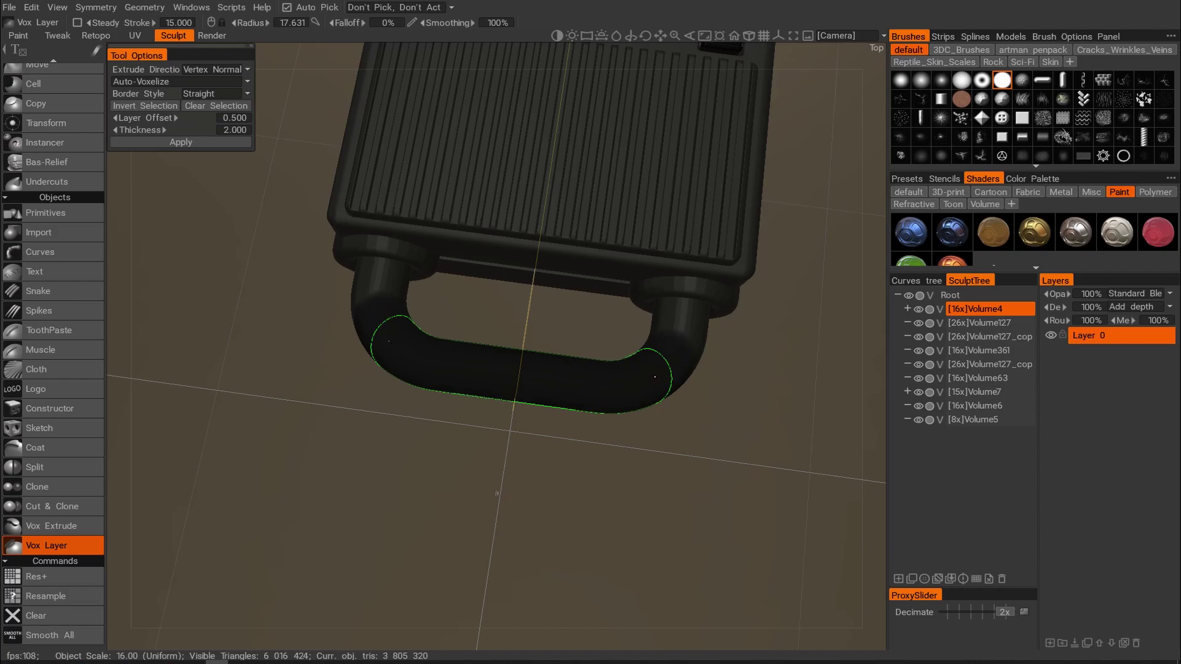
left_click_drag(627, 402, 643, 262, "alt")
left_click_drag(547, 352, 459, 411, "alt")
mouse_move(447, 475)
left_mouse_down("alt")
mouse_move(503, 474)
mouse_move(513, 448)
left_mouse_up("alt")
key("ctrl+z")
key("ctrl+z")
Set the mirror symmetry to the X and Y axes for the handle.
key("s")
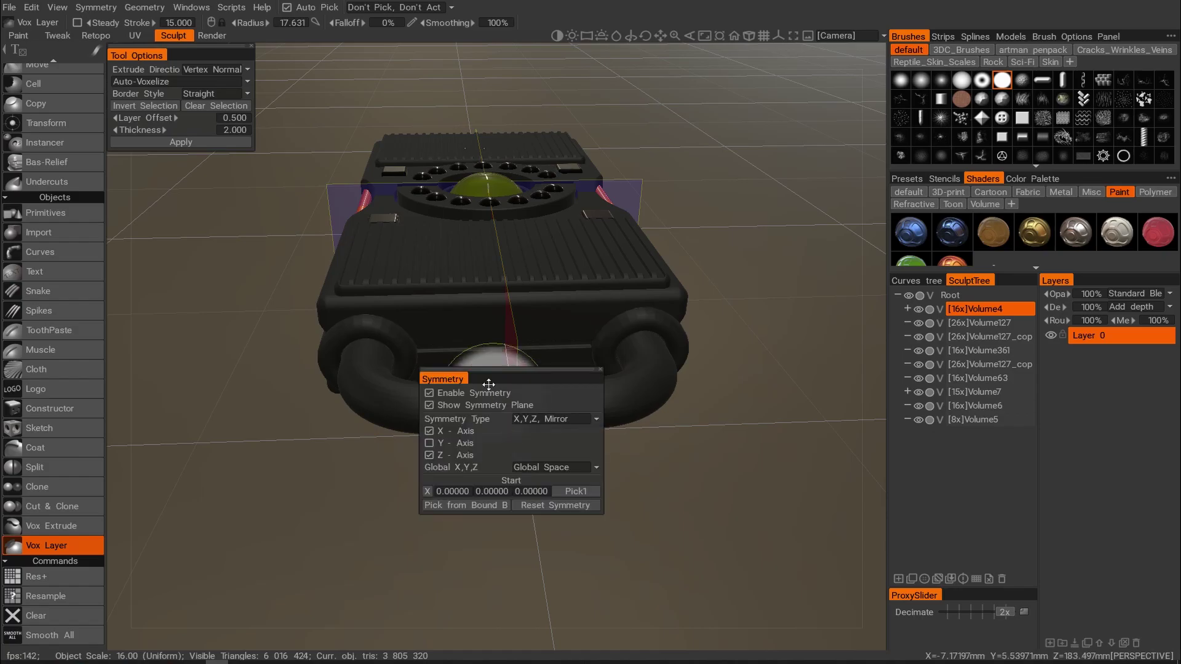
left_click(430, 444)
left_click_drag(367, 431, 362, 471, "alt")
Try to paint the selection around the whole handle bend with X and Y symmetry and undo the strokes.
mouse_move(480, 422)
left_mouse_down()
mouse_move(510, 406)
mouse_move(469, 357)
mouse_move(436, 430)
mouse_move(426, 424)
mouse_move(402, 466)
left_mouse_up()
left_click_drag(413, 411, 414, 422)
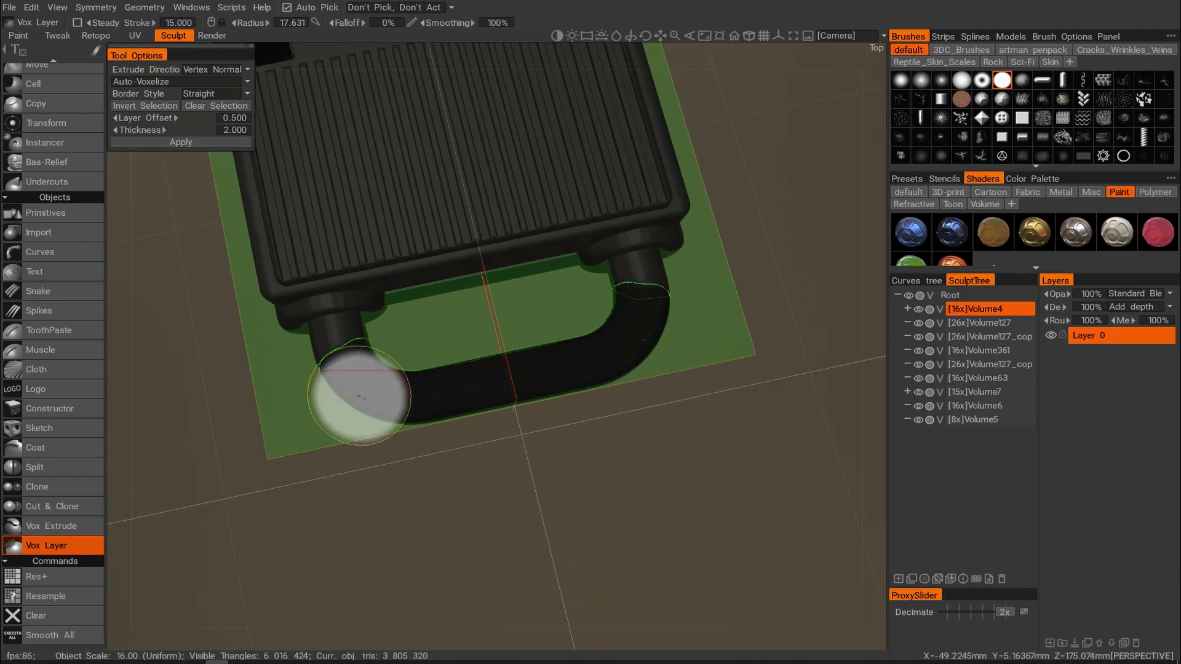
key("ctrl+z")
key("ctrl+z")
key("ctrl+z")
key("ctrl+z")
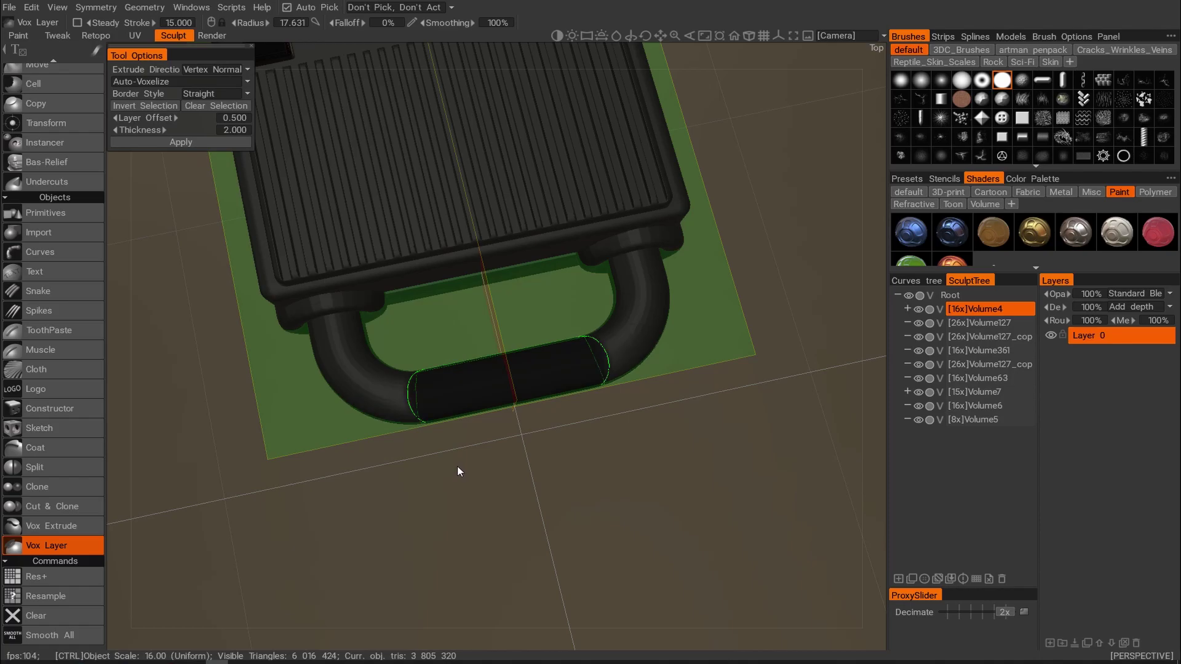
Select the handle's crossbar and bends with rectangular selections in the orthographic top and right views.
mouse_move(97, 47)
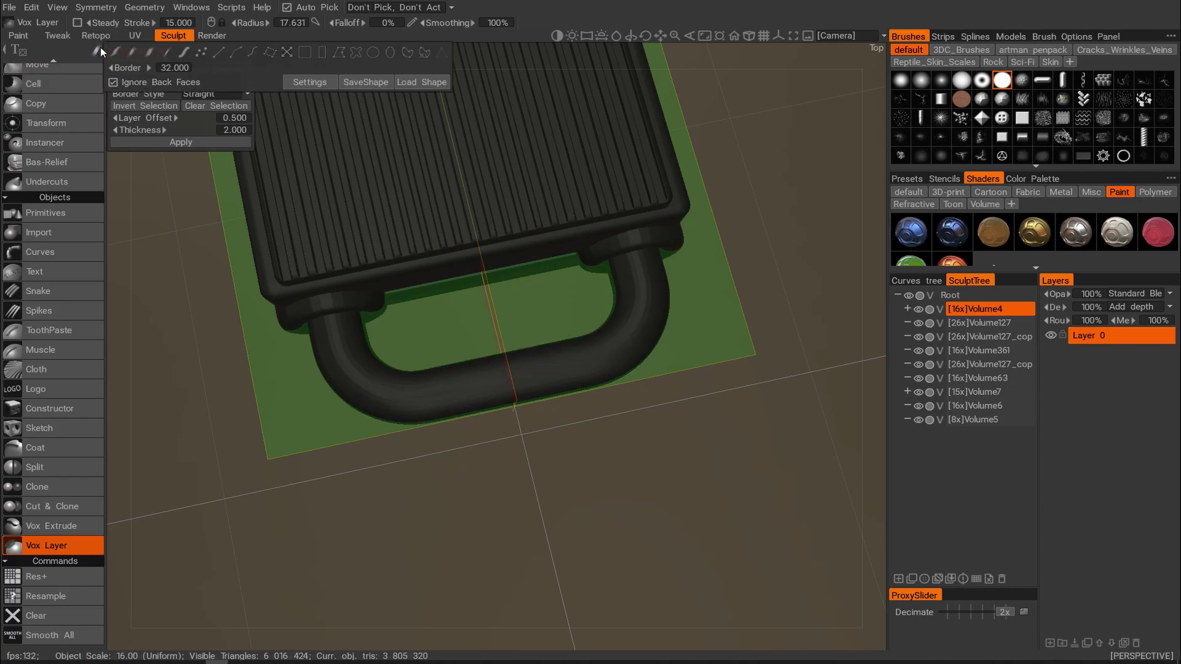
left_click(324, 51)
mouse_move(496, 347)
left_mouse_down("alt")
mouse_move(451, 361)
mouse_move(395, 356)
mouse_move(537, 457)
mouse_move(575, 459)
left_mouse_up("alt")
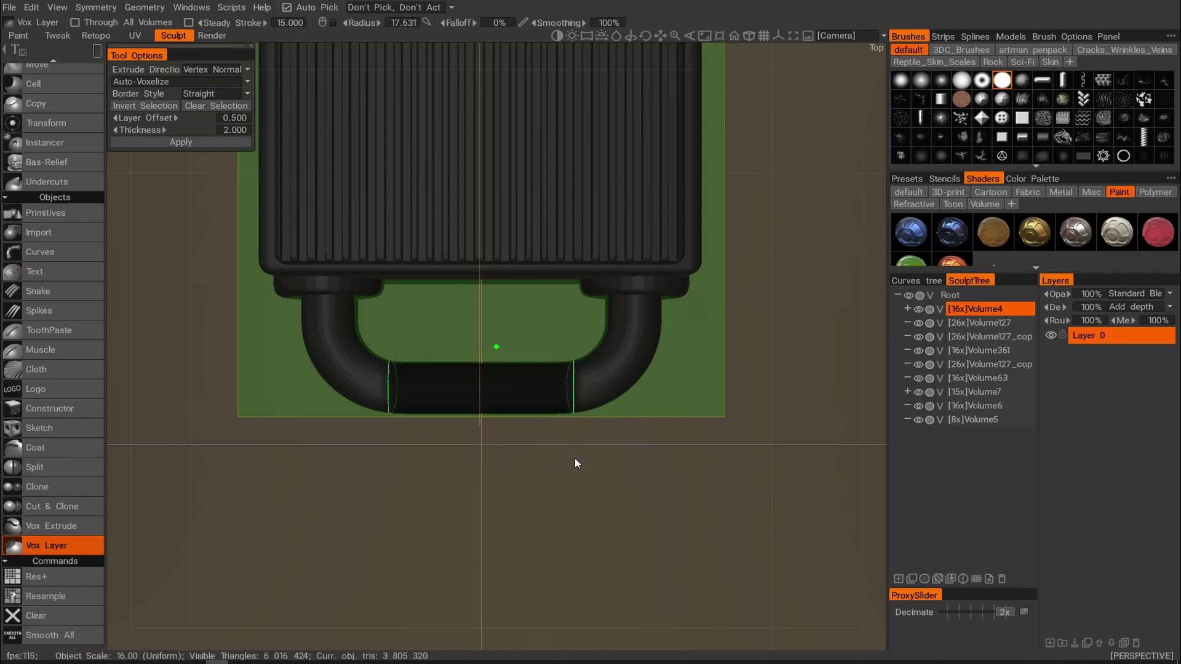
key("KP_5")
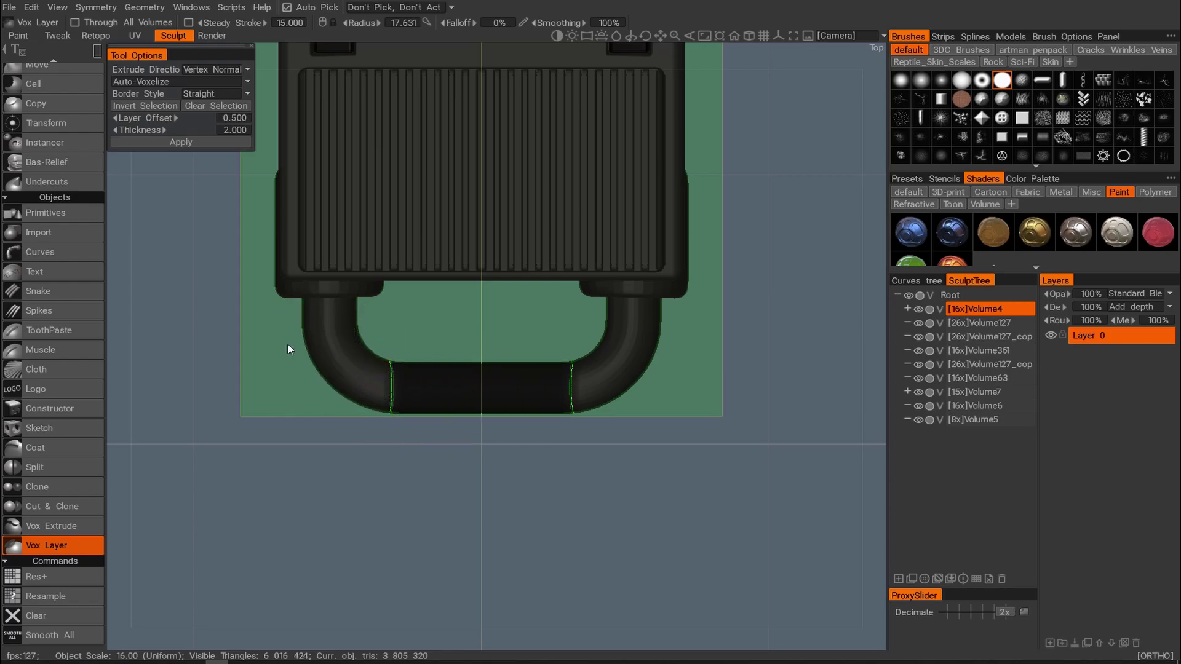
left_click_drag(282, 334, 527, 314)
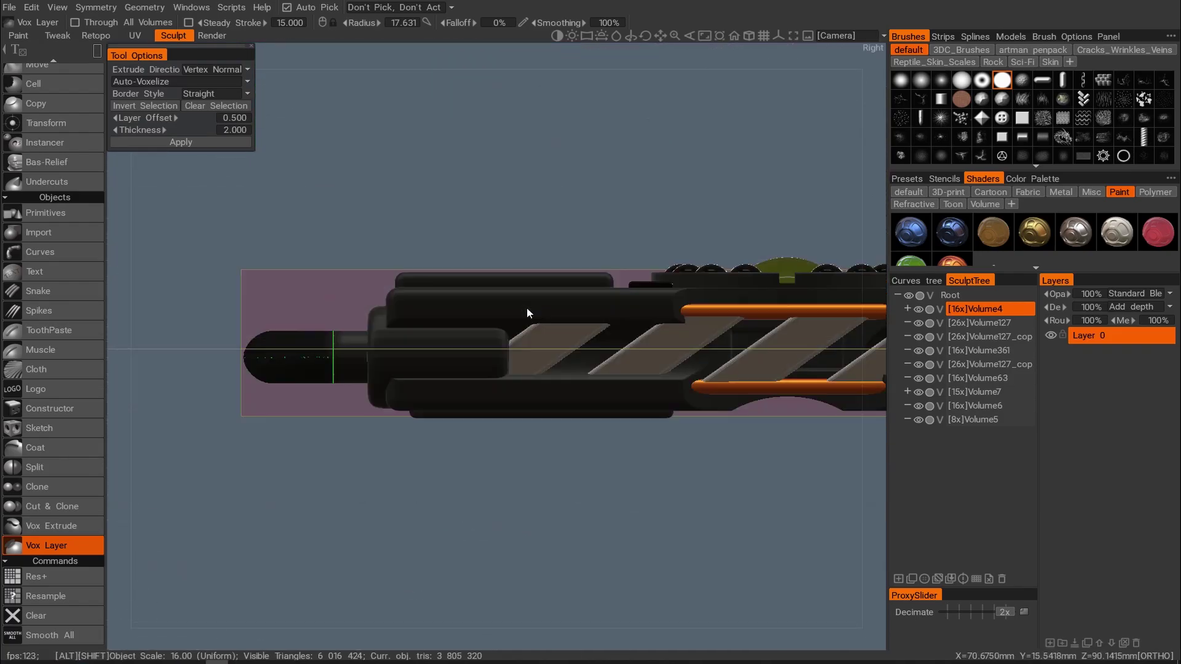
left_click_drag(214, 320, 430, 430)
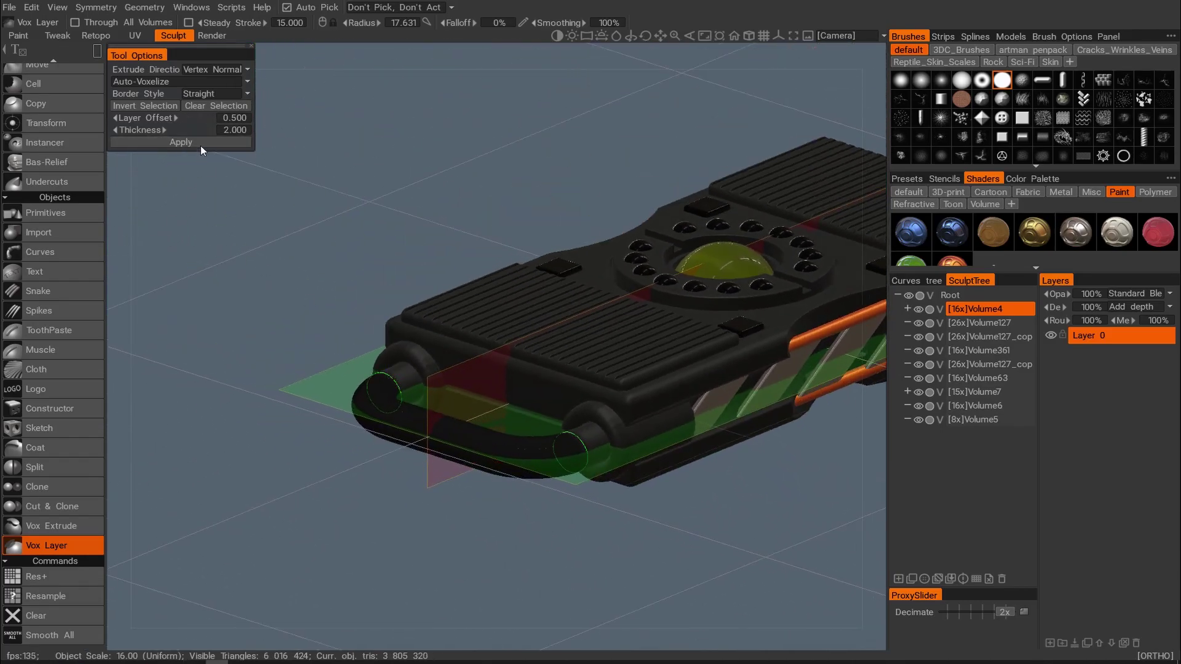
Set the Vox Layer thickness to 0.5 and generate the grip layer over the selected handle area.
mouse_move(264, 239)
left_mouse_down("alt")
mouse_move(290, 330)
mouse_move(325, 333)
mouse_move(272, 305)
left_mouse_up("alt")
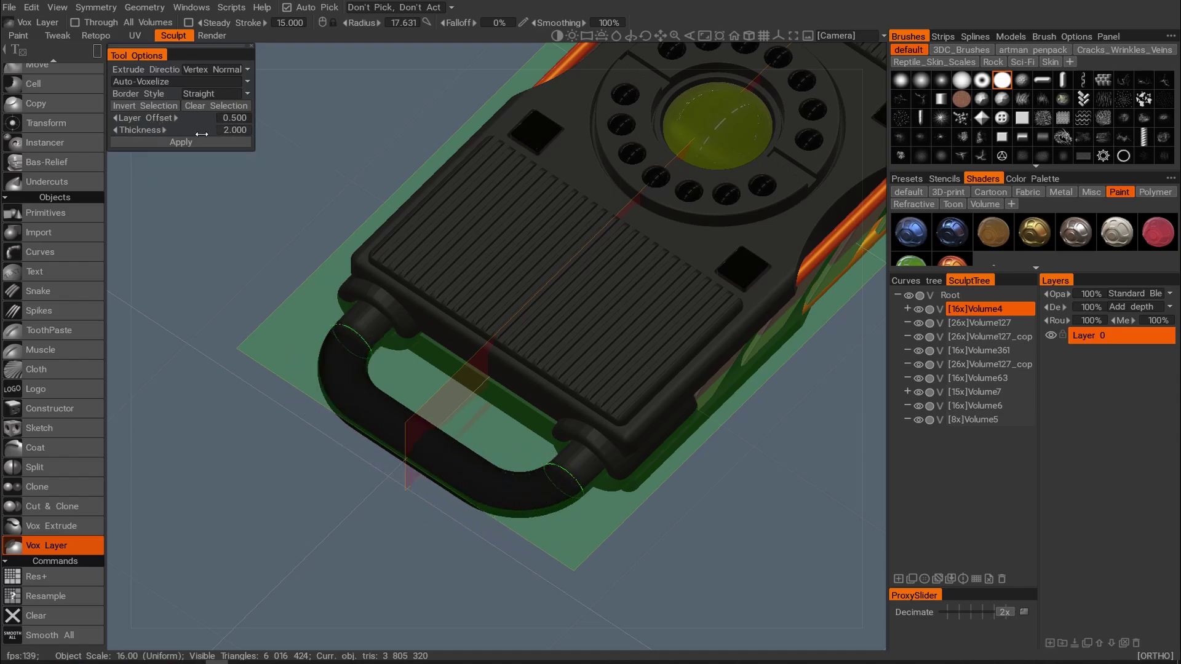
left_click(236, 133)
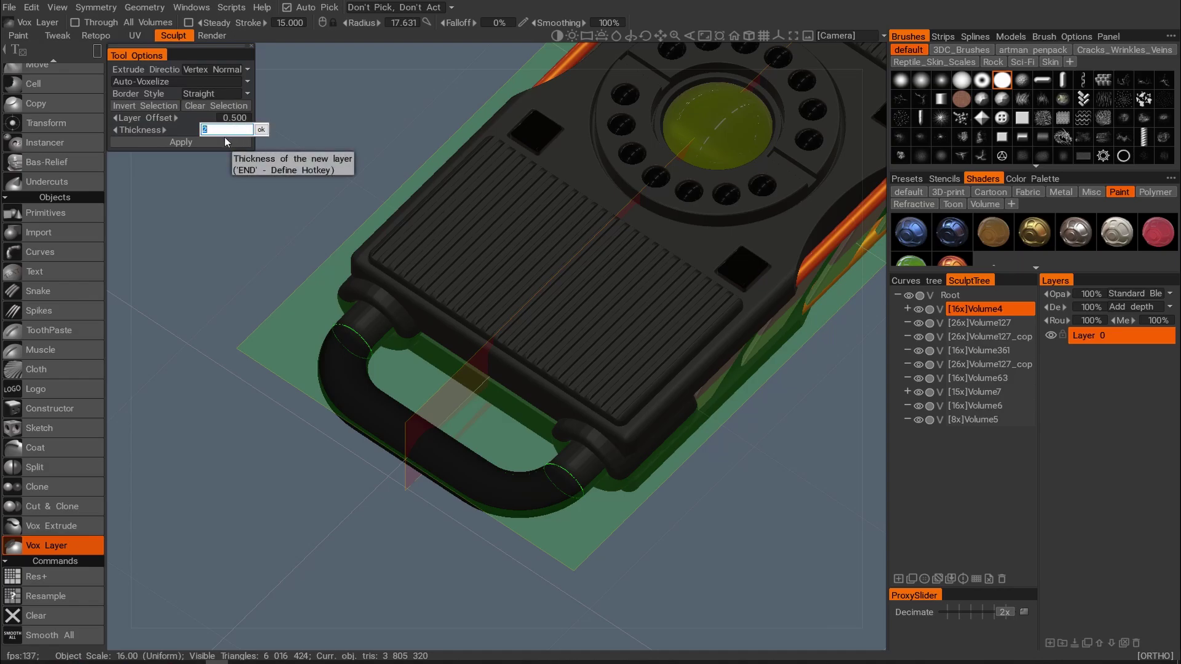
type("0.5")
key("Return")
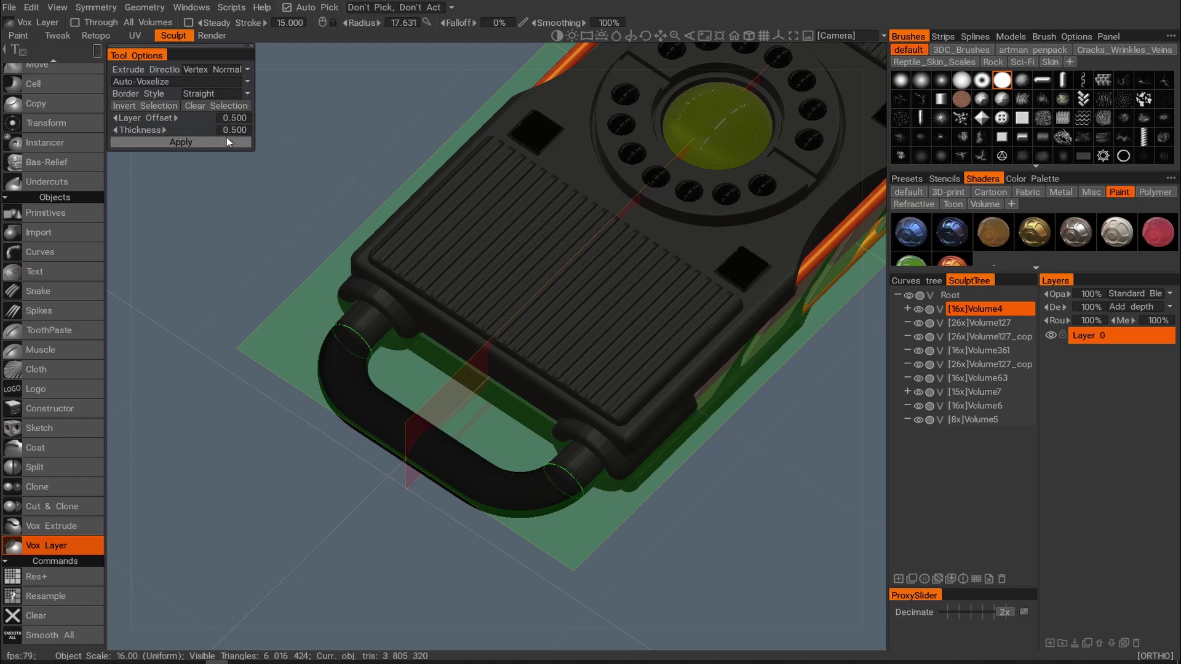
left_click(181, 143)
left_click(191, 140)
left_click(197, 142)
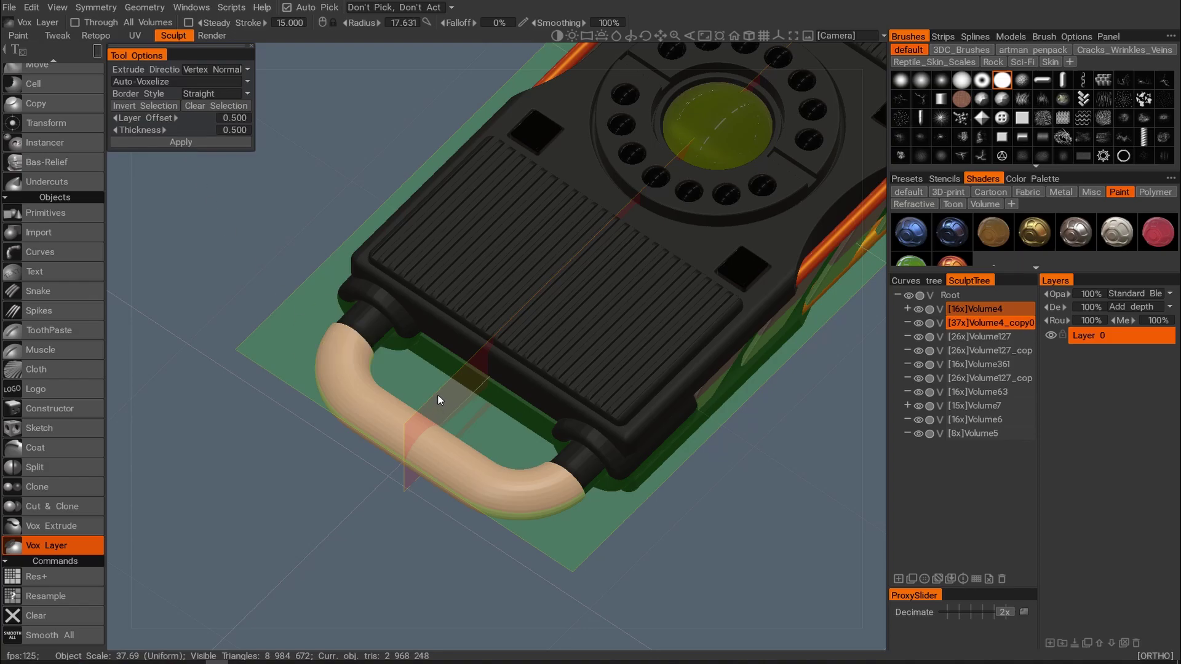
Toggle the new grip volume's visibility to check it and assign it the orange Paint shader.
left_click(918, 323)
left_click(917, 323)
left_click(950, 259)
left_click_drag(691, 290, 713, 259, "alt")
left_click(496, 403)
mouse_move(691, 378)
left_mouse_down("alt")
mouse_move(766, 326)
mouse_move(782, 295)
mouse_move(744, 221)
mouse_move(745, 282)
mouse_move(549, 345)
mouse_move(702, 386)
left_mouse_up("alt")
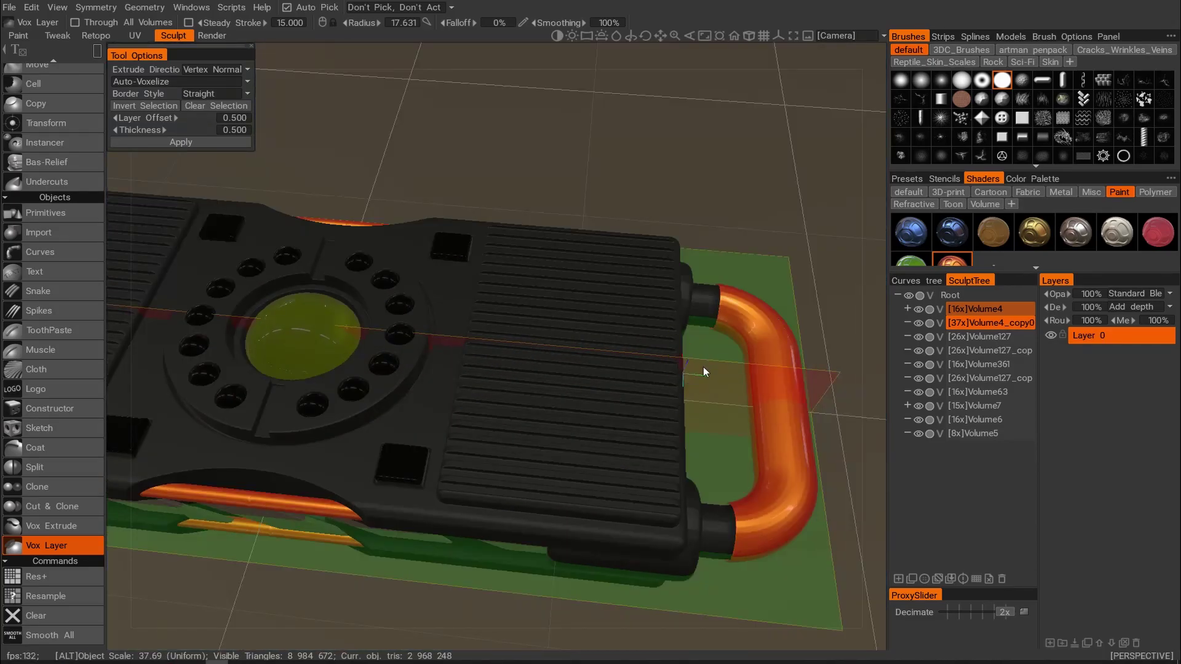
Examine the orange handle grip against the rest of the device from several angles.
left_click_drag(699, 369, 746, 362, "alt")
right_click_drag(746, 362, 610, 347, "alt")
left_click_drag(610, 347, 564, 335, "alt")
right_click_drag(564, 335, 630, 364, "alt")
middle_click_drag(630, 364, 571, 362, "alt")
mouse_move(571, 361)
right_mouse_down("alt")
mouse_move(583, 365)
mouse_move(573, 367)
right_mouse_up("alt")
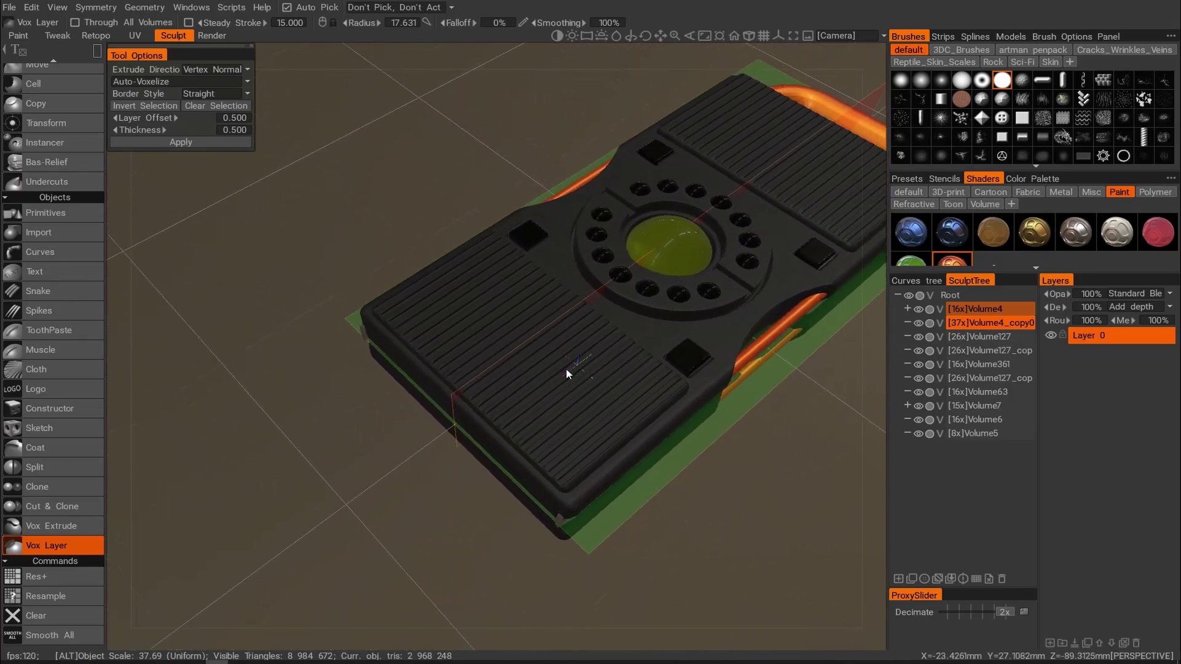
middle_click_drag(572, 366, 534, 361, "alt")
left_click_drag(533, 362, 553, 297, "alt")
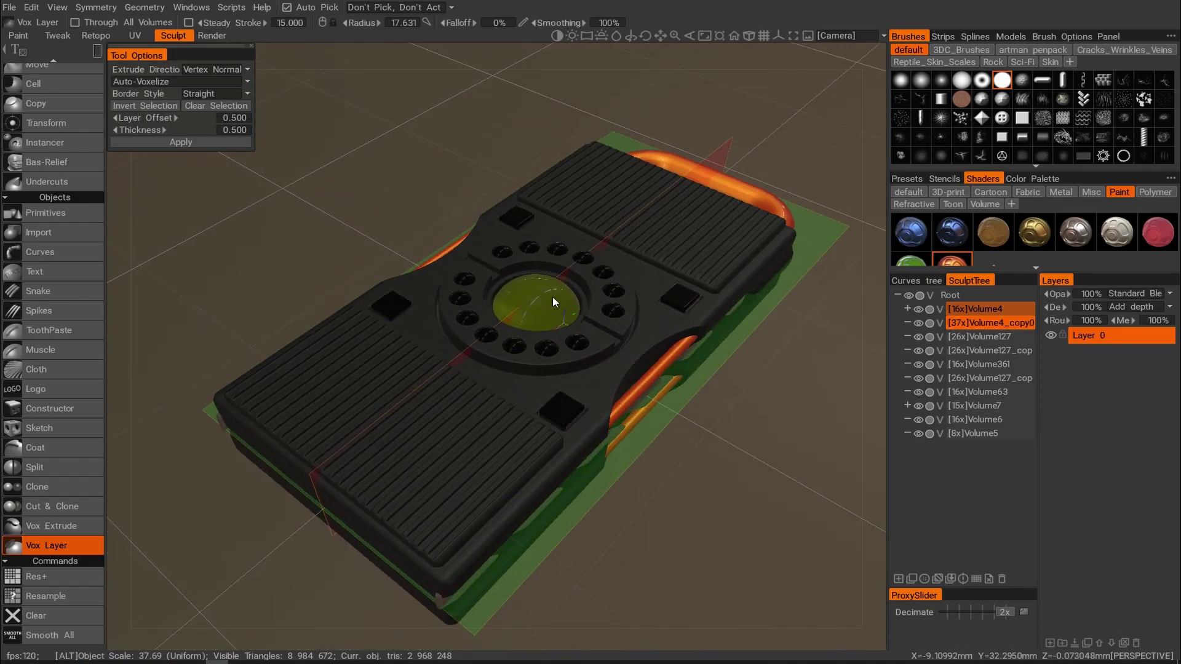
Preview the device in the Render workspace and return to the Sculpt workspace.
left_click(213, 35)
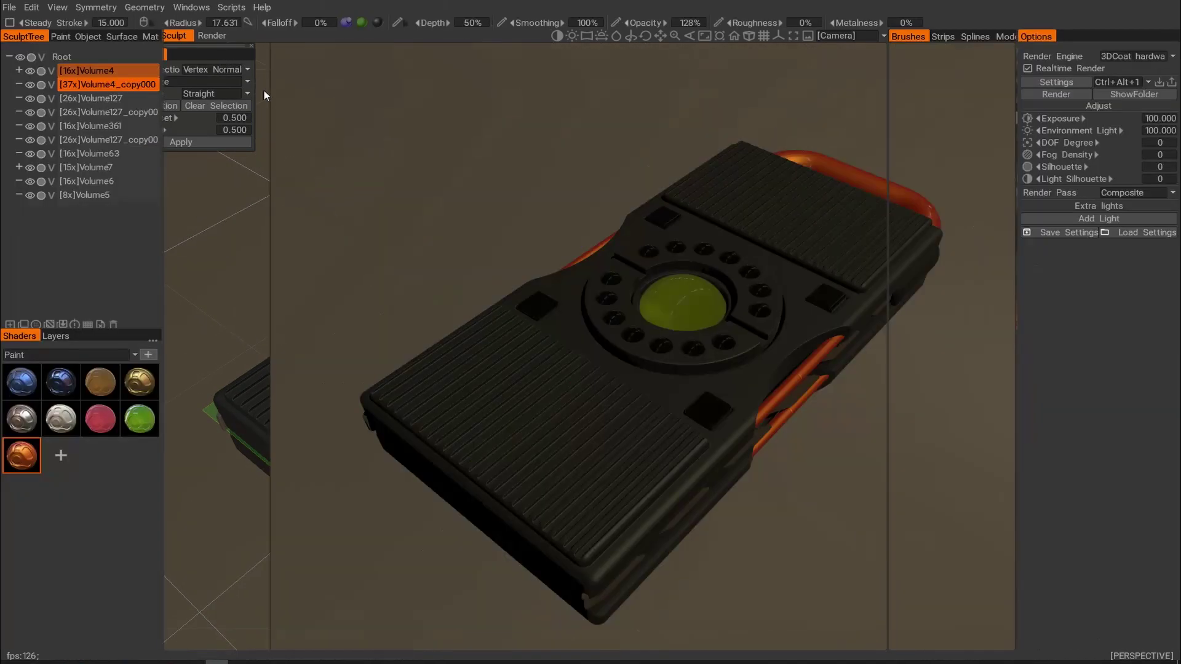
mouse_move(866, 393)
left_mouse_down("alt")
mouse_move(825, 353)
mouse_move(854, 353)
mouse_move(794, 336)
left_mouse_up("alt")
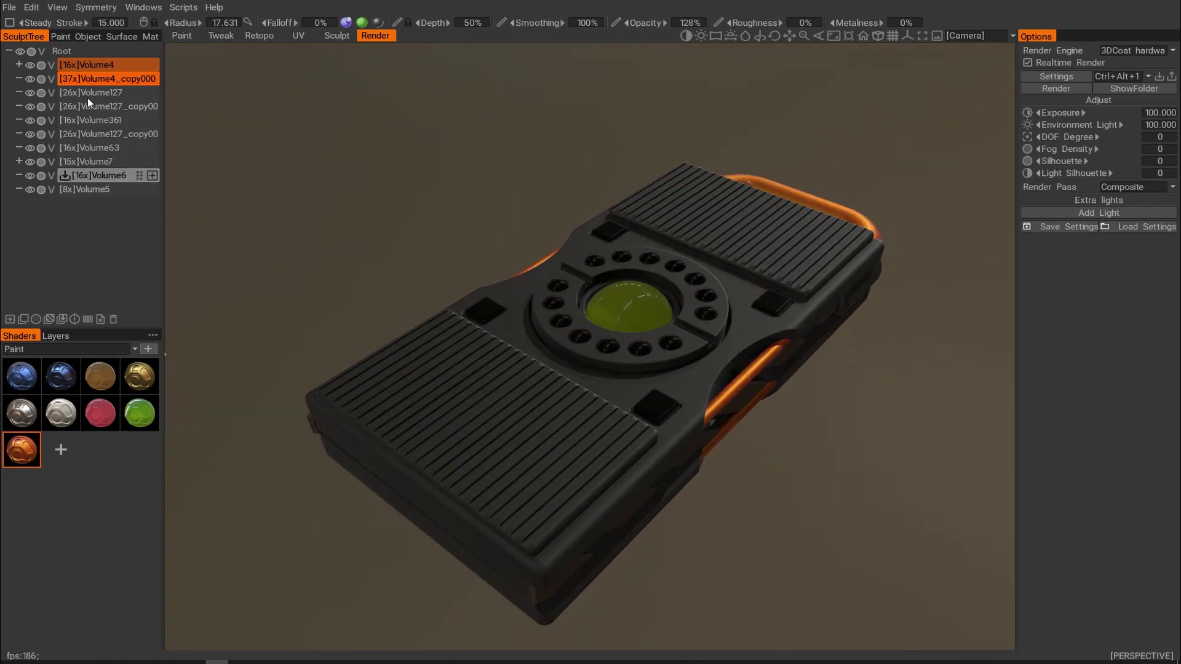
left_click(337, 36)
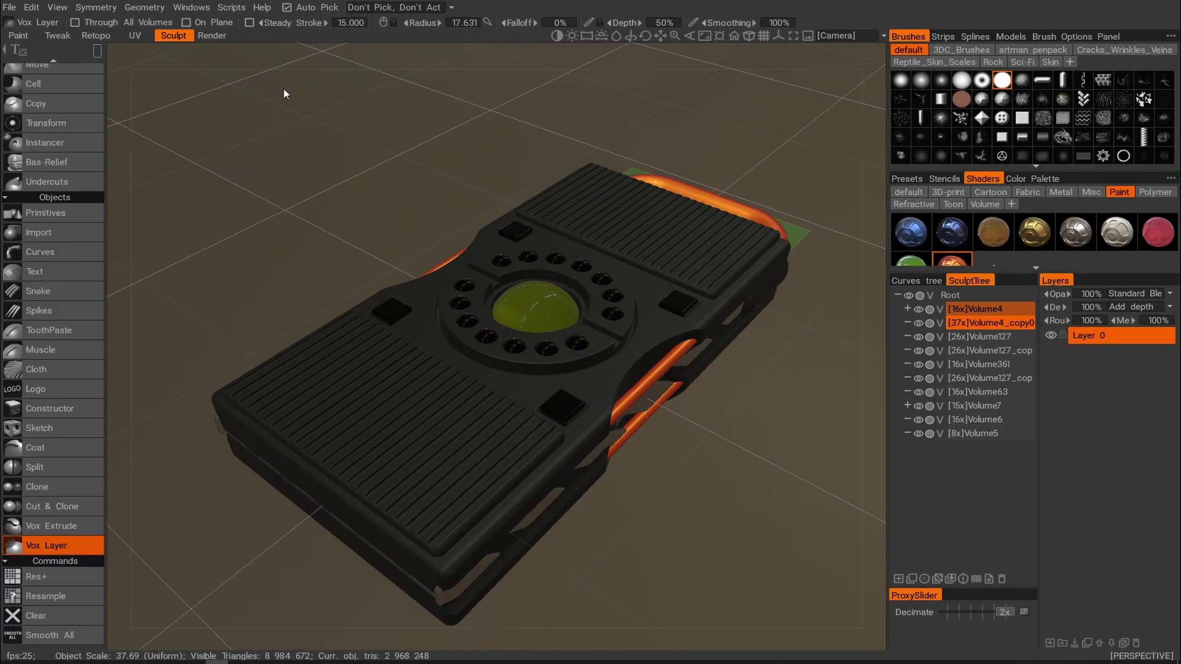
Add two empty volumes under Root in the sculpt tree.
left_click_drag(493, 160, 606, 301, "alt")
middle_click_drag(606, 301, 633, 338, "alt")
mouse_move(632, 334)
left_mouse_down("alt")
mouse_move(644, 314)
mouse_move(621, 266)
left_mouse_up("alt")
left_click(961, 306)
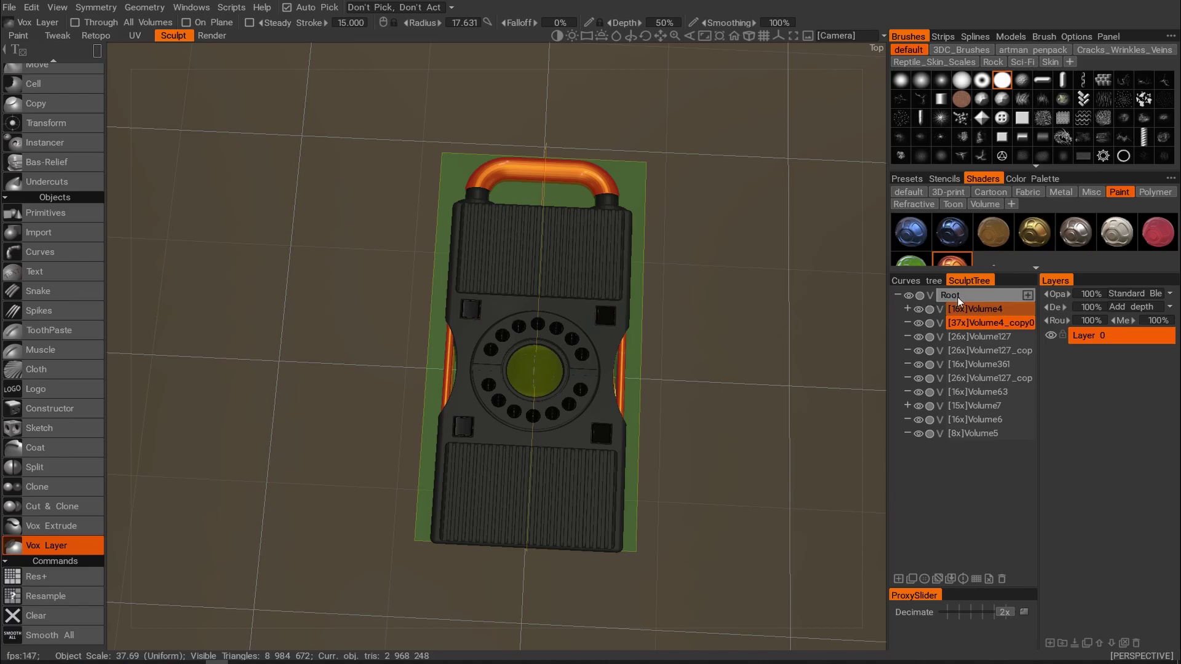
left_click(1027, 295)
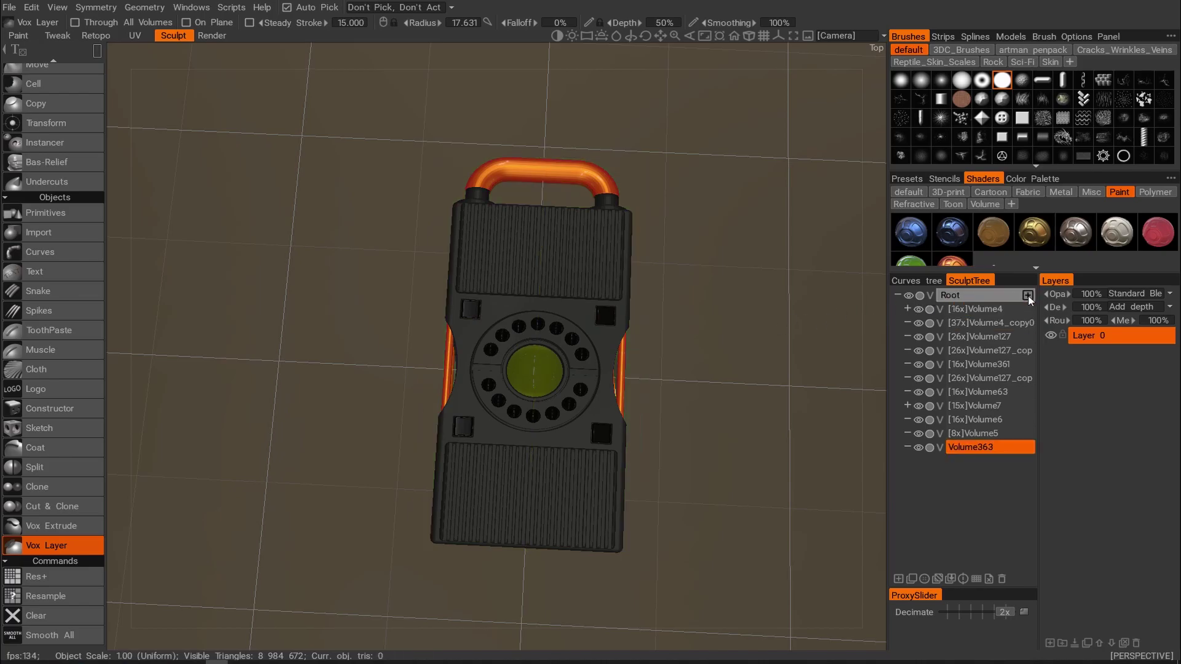
left_click(1027, 296)
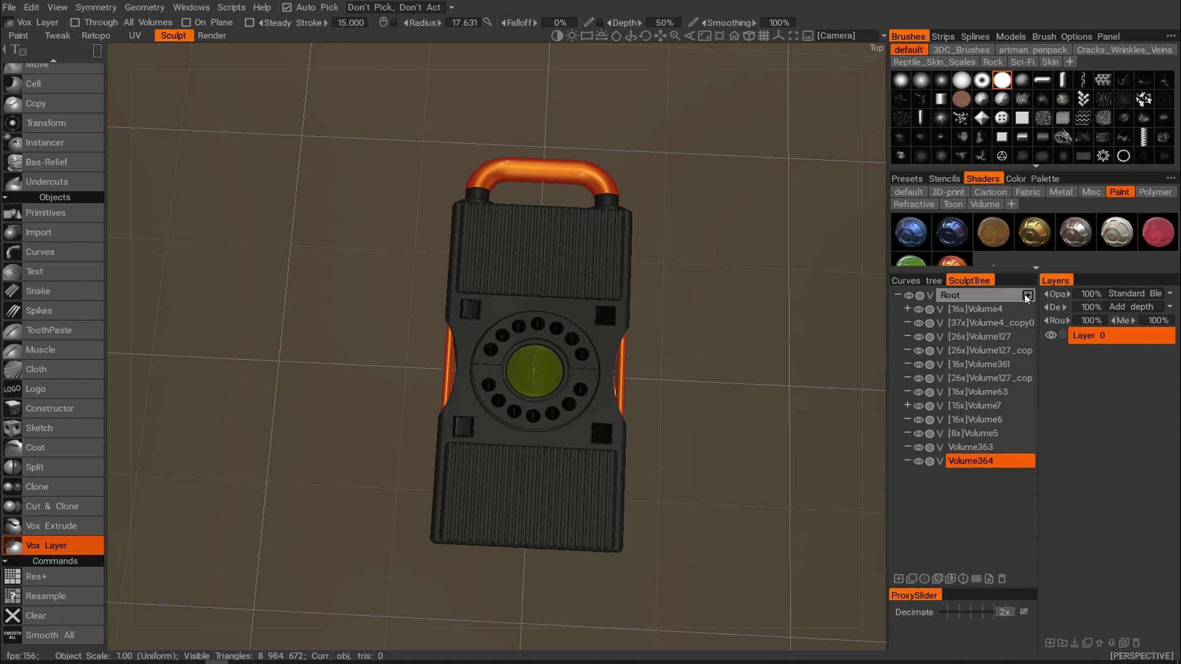
Undo the recent additions back past the handle grip, and redo them to restore the grip and the two empty volumes.
key("ctrl+z")
key("ctrl+z")
key("ctrl+z")
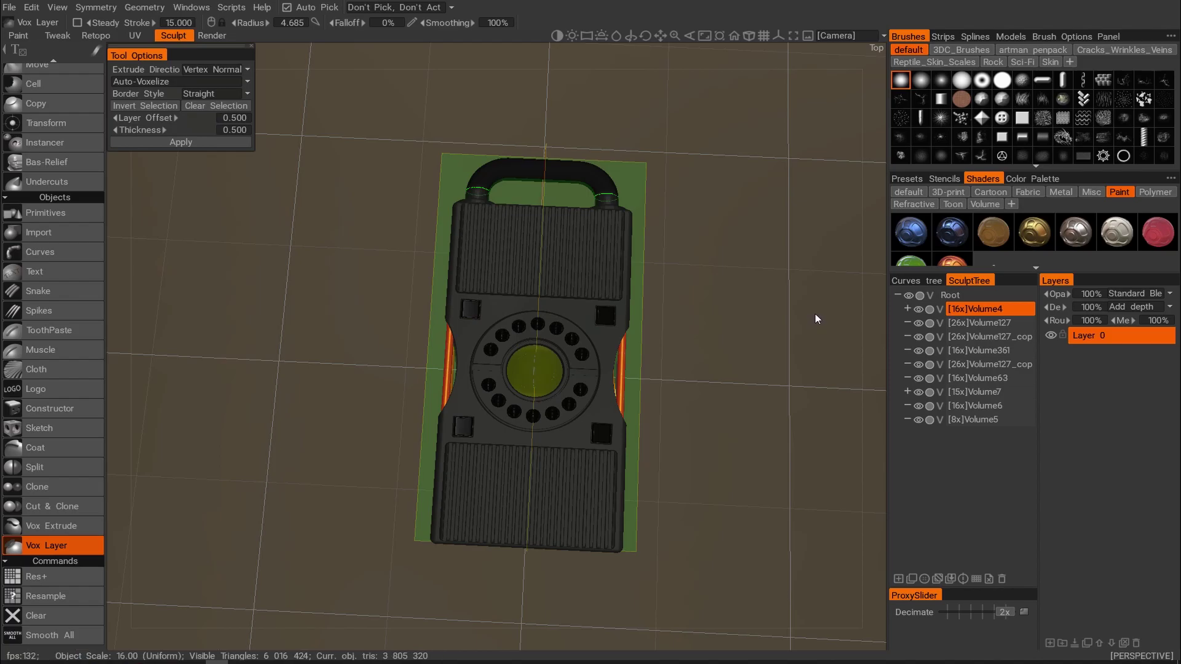
key("ctrl+y")
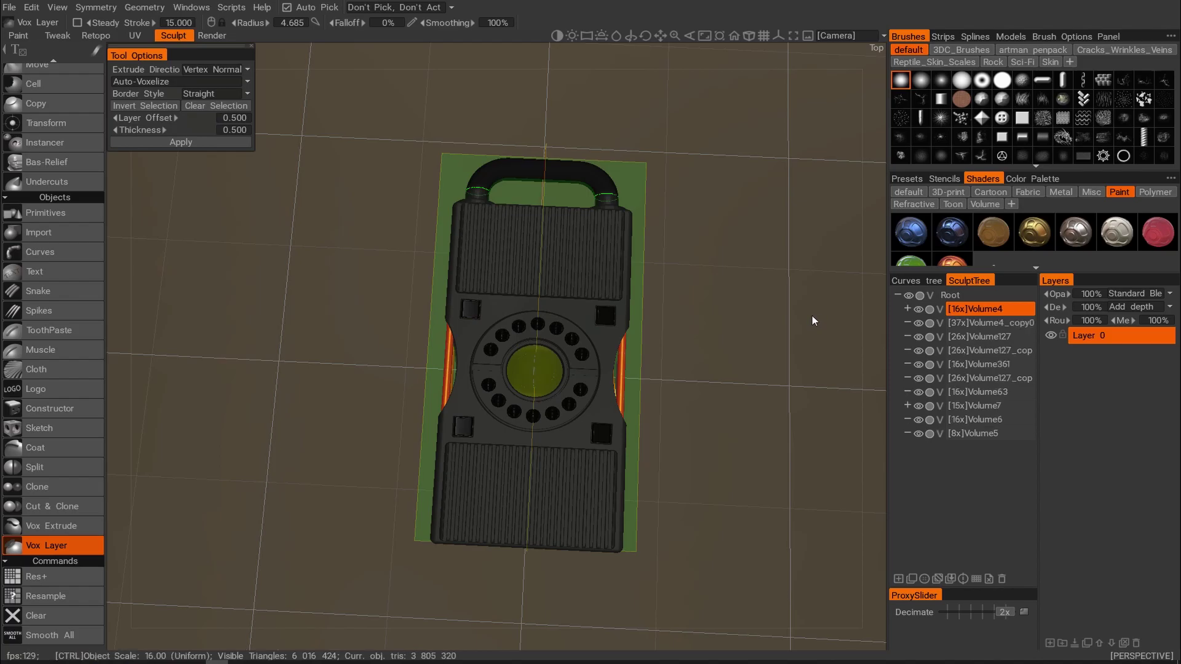
key("ctrl+y")
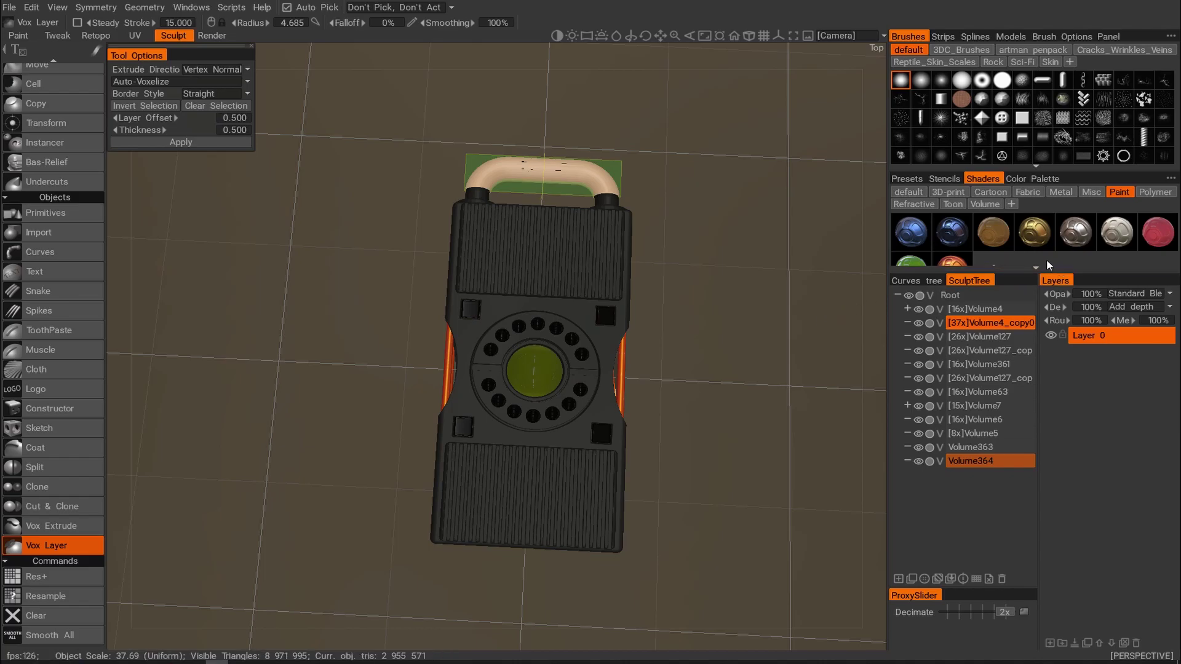
Assign the orange Paint shader to the handle grip volume and dismiss the shader notice.
left_click(963, 262)
left_click_drag(811, 251, 629, 241)
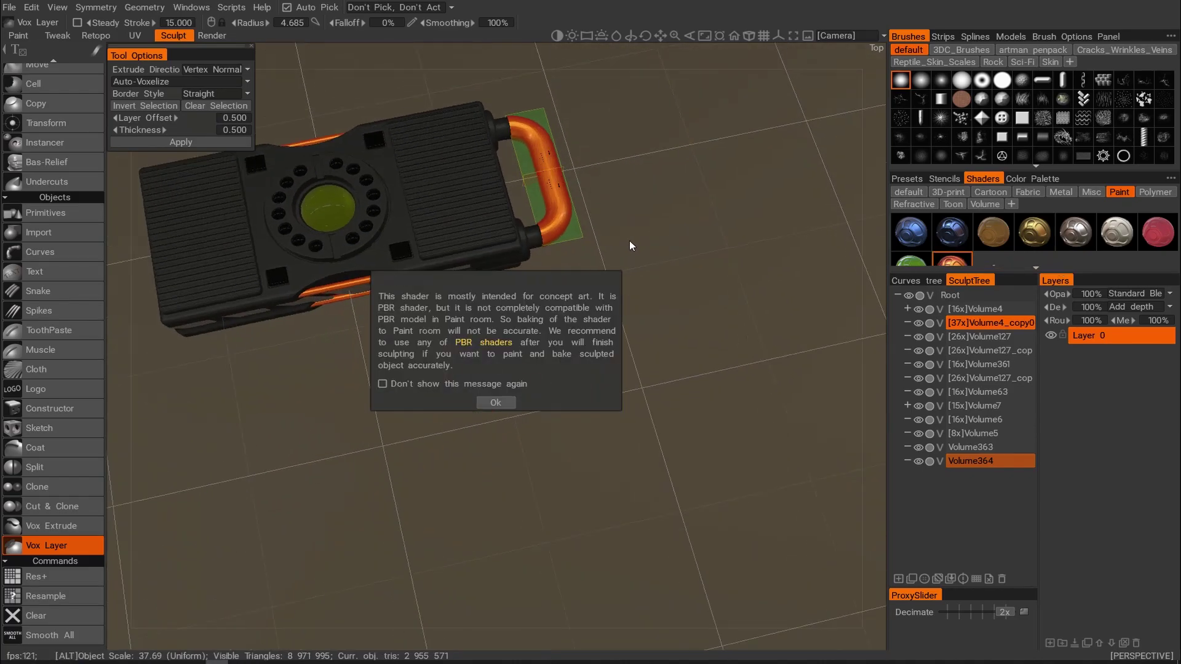
left_click(495, 402)
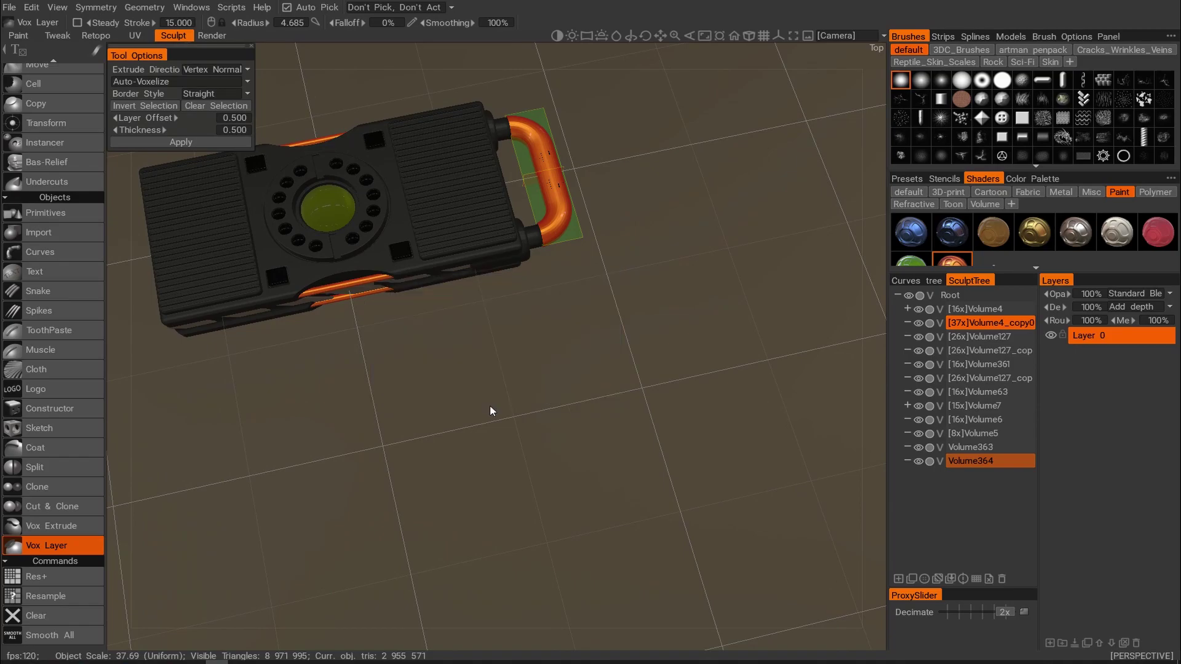
Try to transform the main body volume on its own and undo the change.
right_click(970, 310)
mouse_move(974, 325)
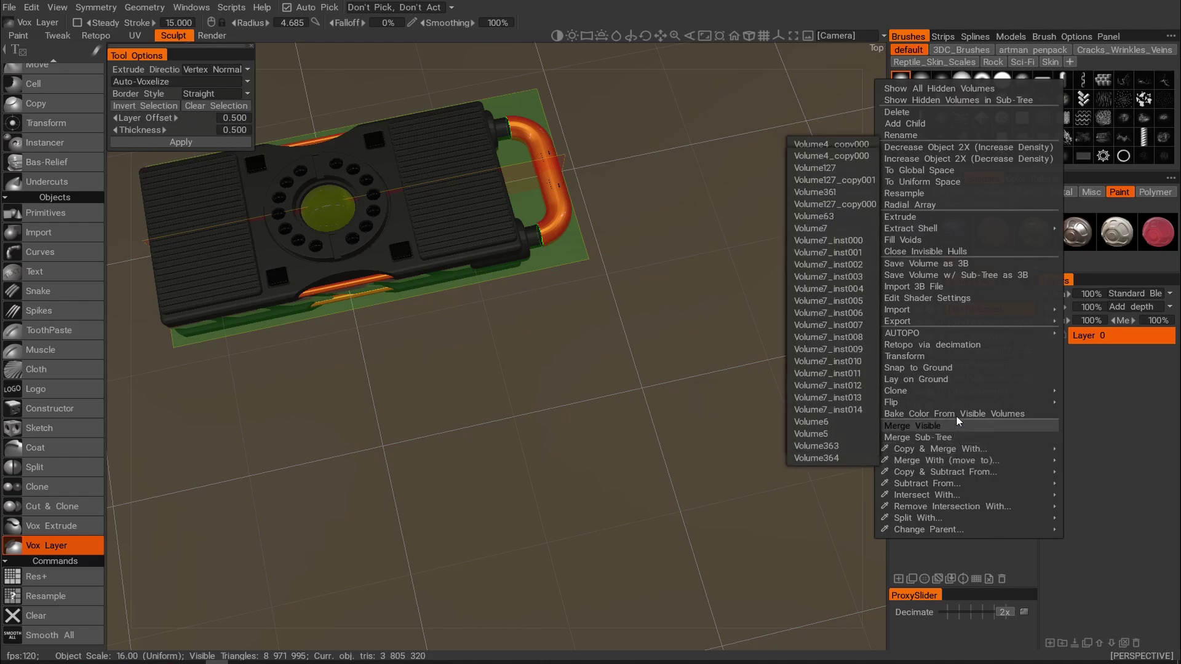
left_click(967, 357)
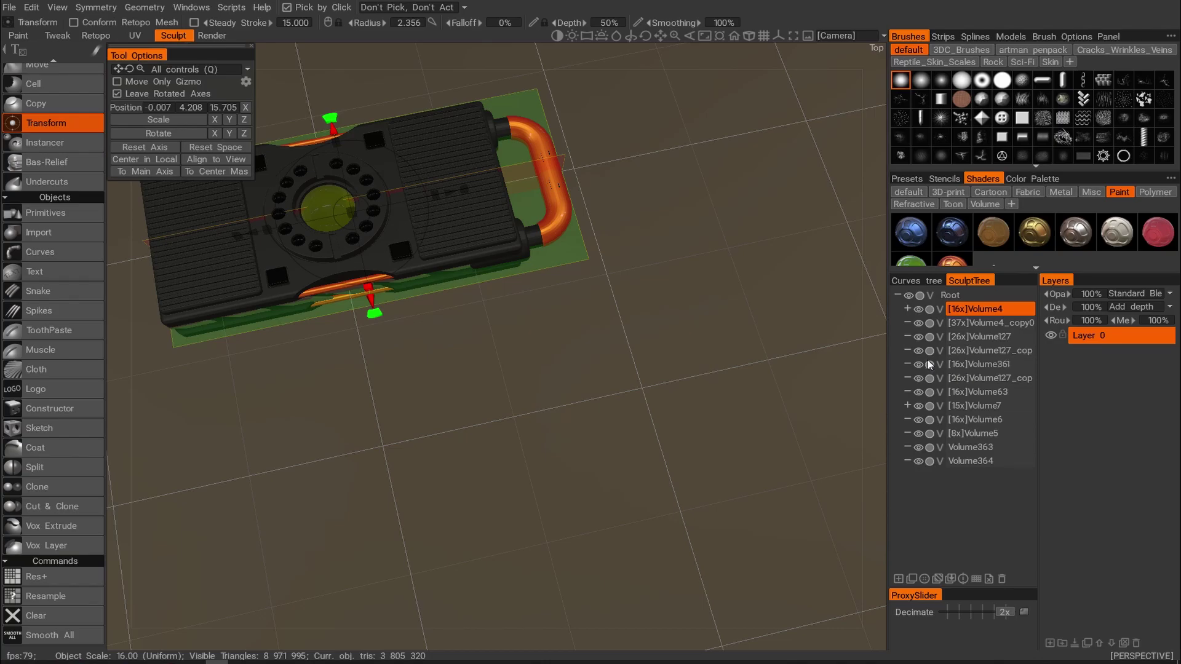
middle_click_drag(544, 353, 678, 352, "alt")
left_click_drag(678, 352, 732, 274, "alt")
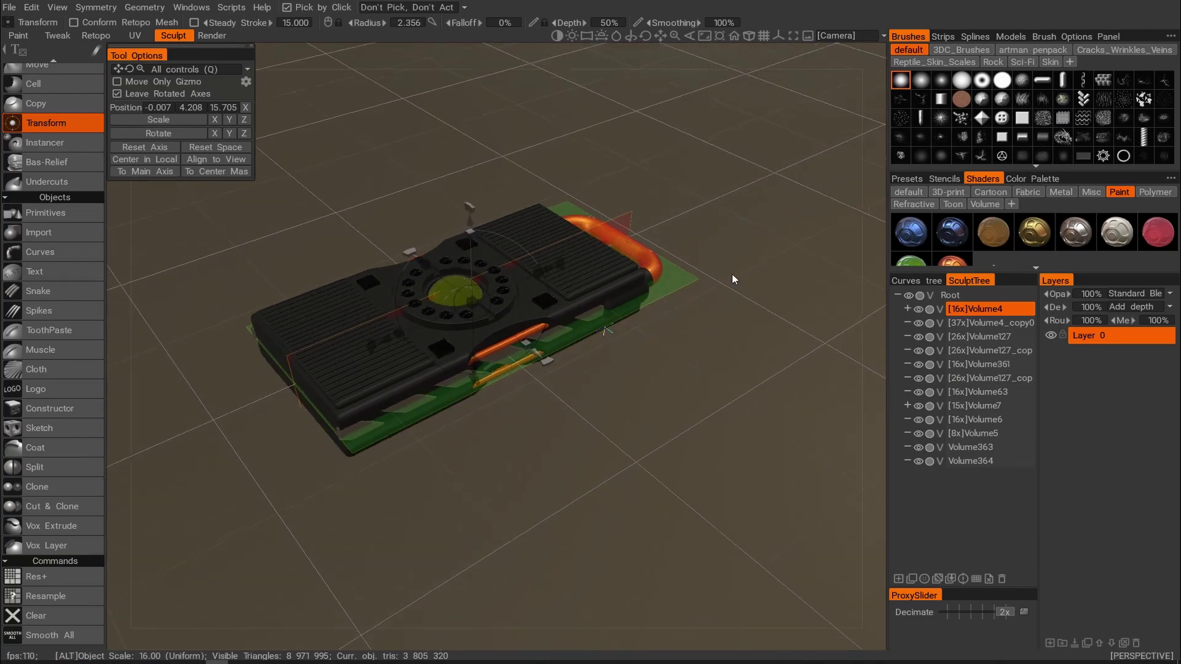
left_click_drag(469, 206, 455, 194)
key("ctrl+z")
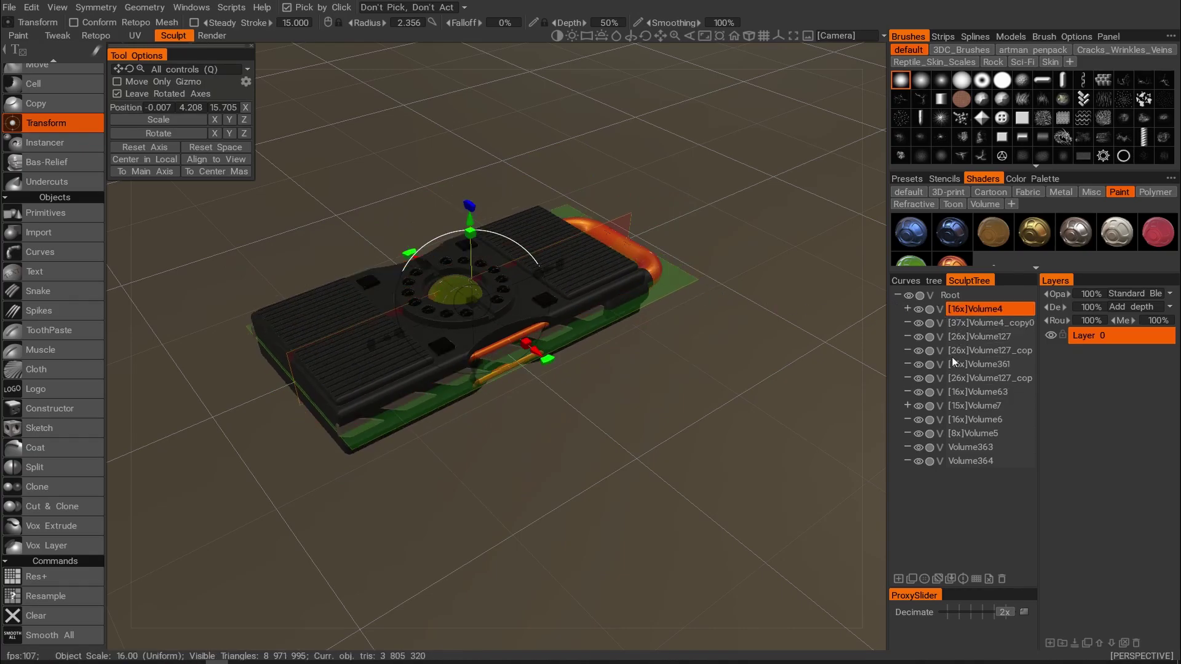
Select every volume under Root, from Volume364 up to Volume4, and set them up for a joint Transform.
left_click(979, 467)
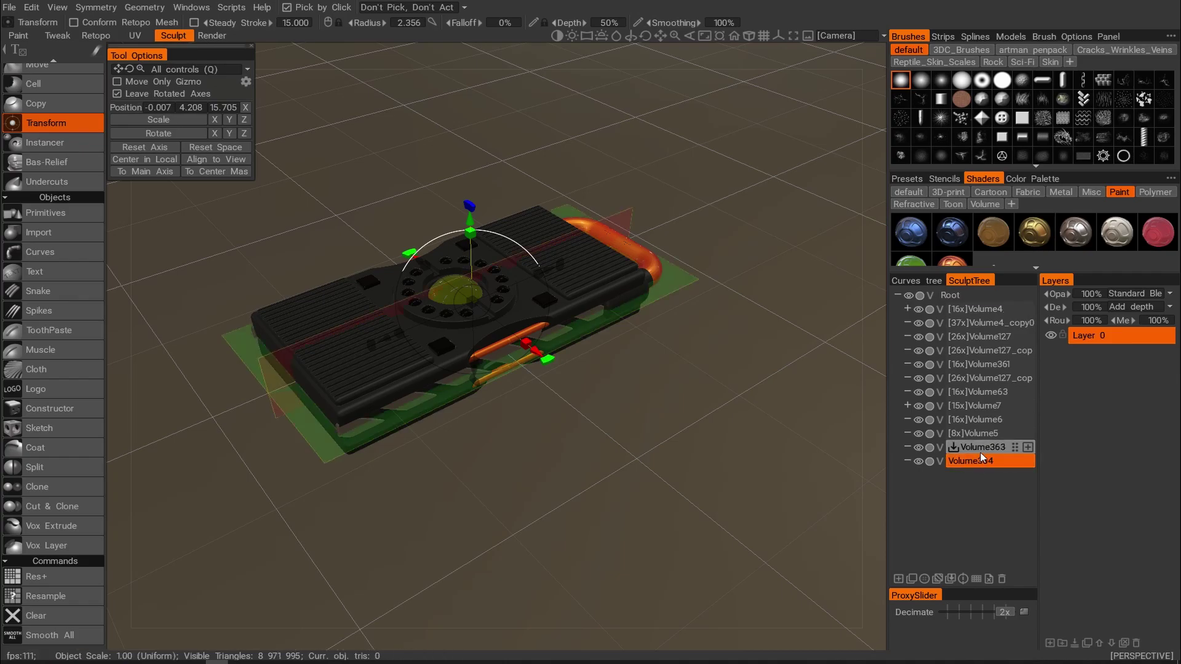
left_click(982, 310, "shift")
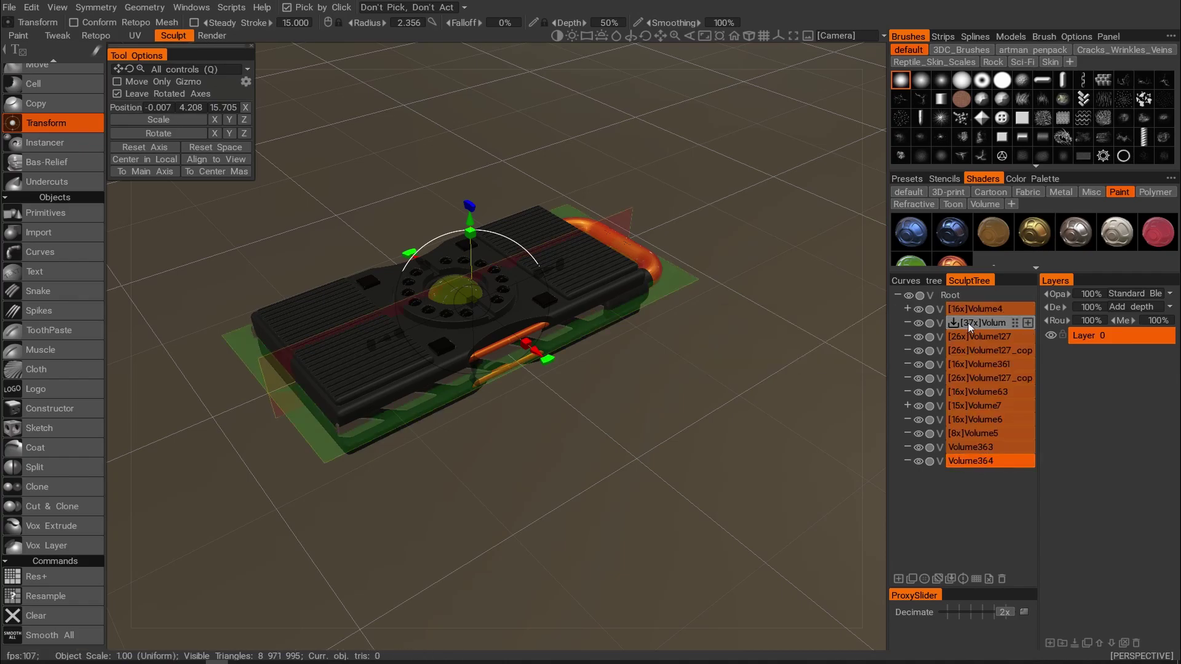
right_click(978, 308)
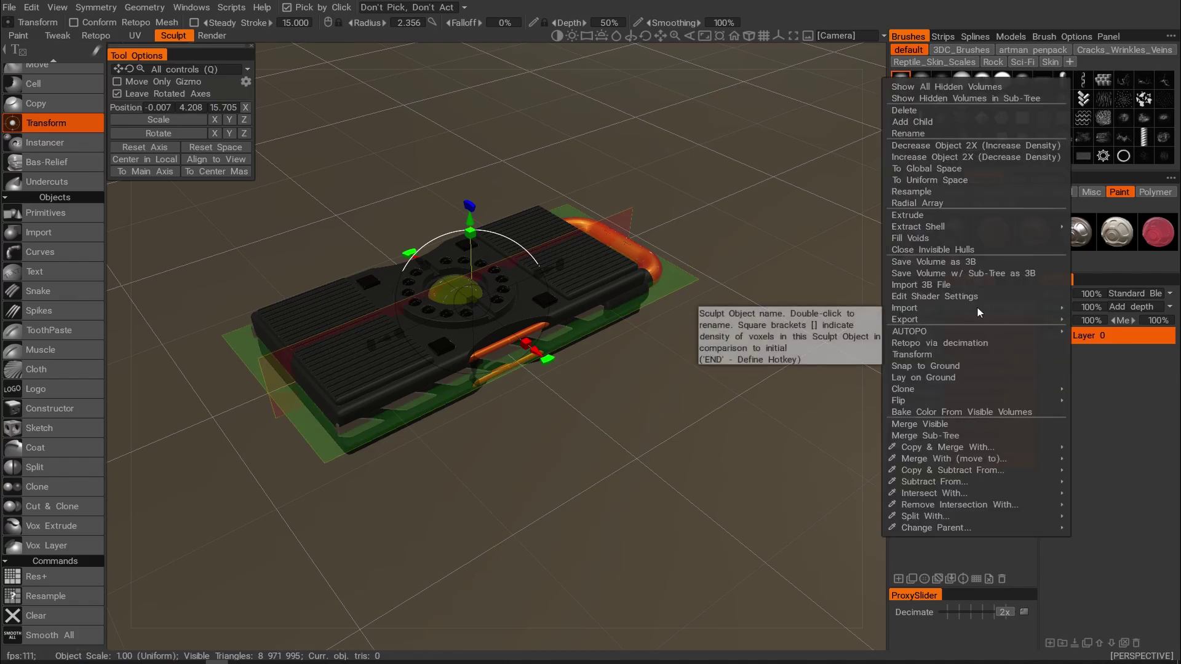
left_click(919, 364)
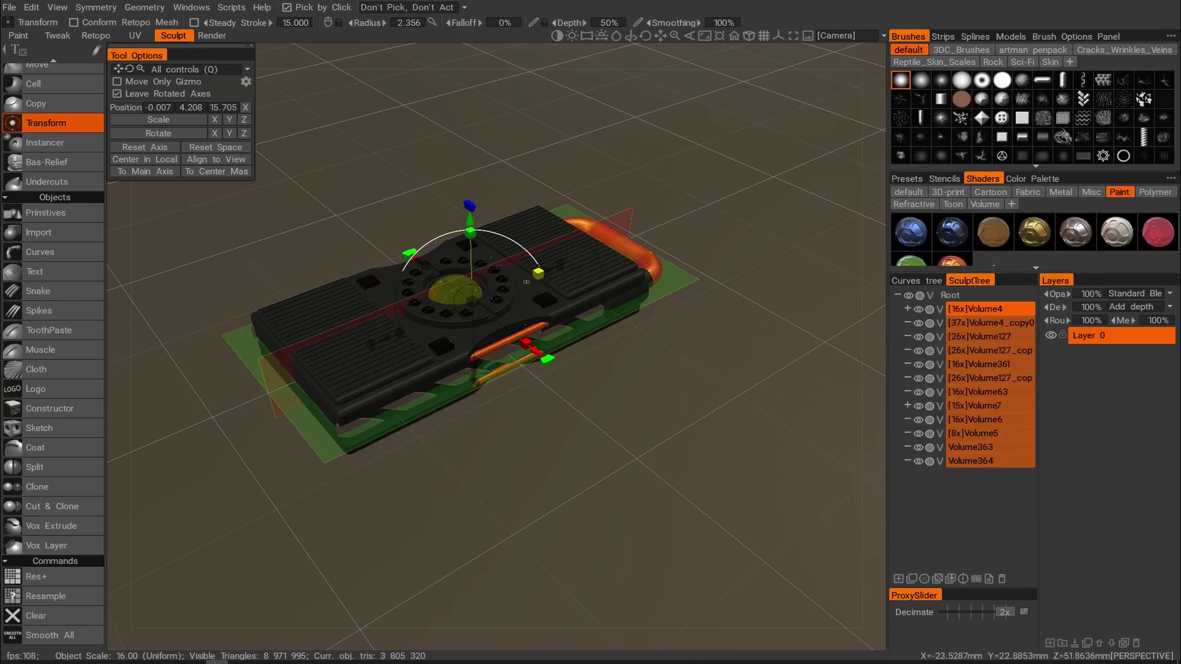
left_click_drag(602, 272, 467, 214, "alt")
left_click(209, 146)
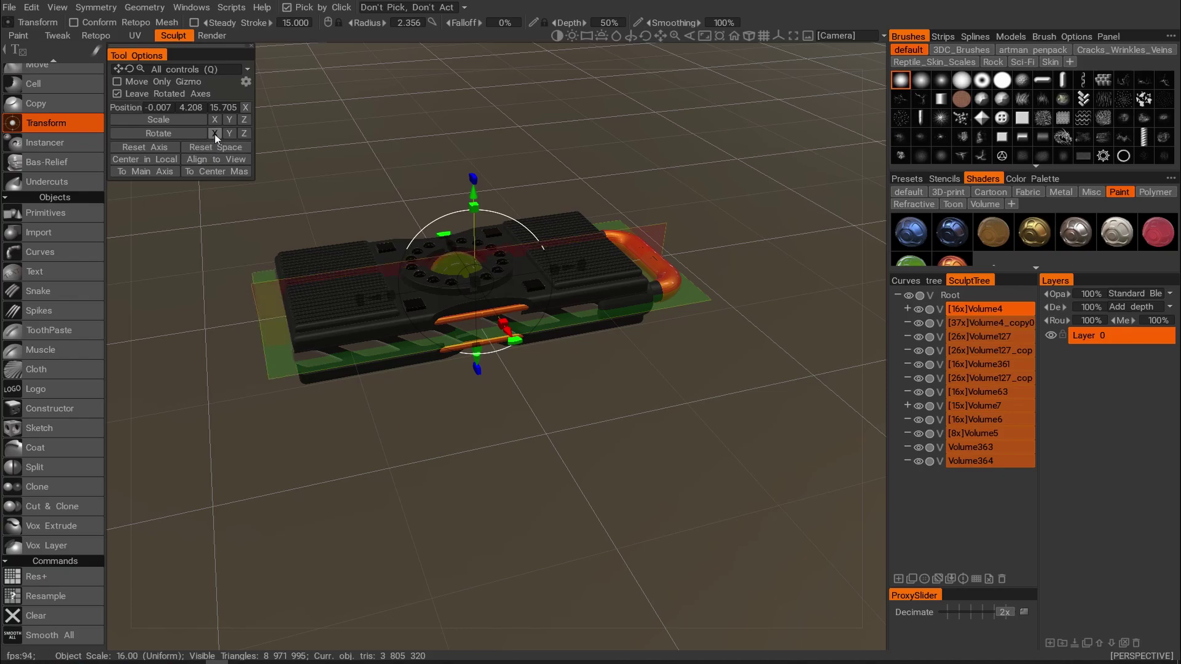
Try rotating all the selected volumes 90 degrees about the X axis and undo the rotation.
left_click(215, 134)
type("90")
key("Return")
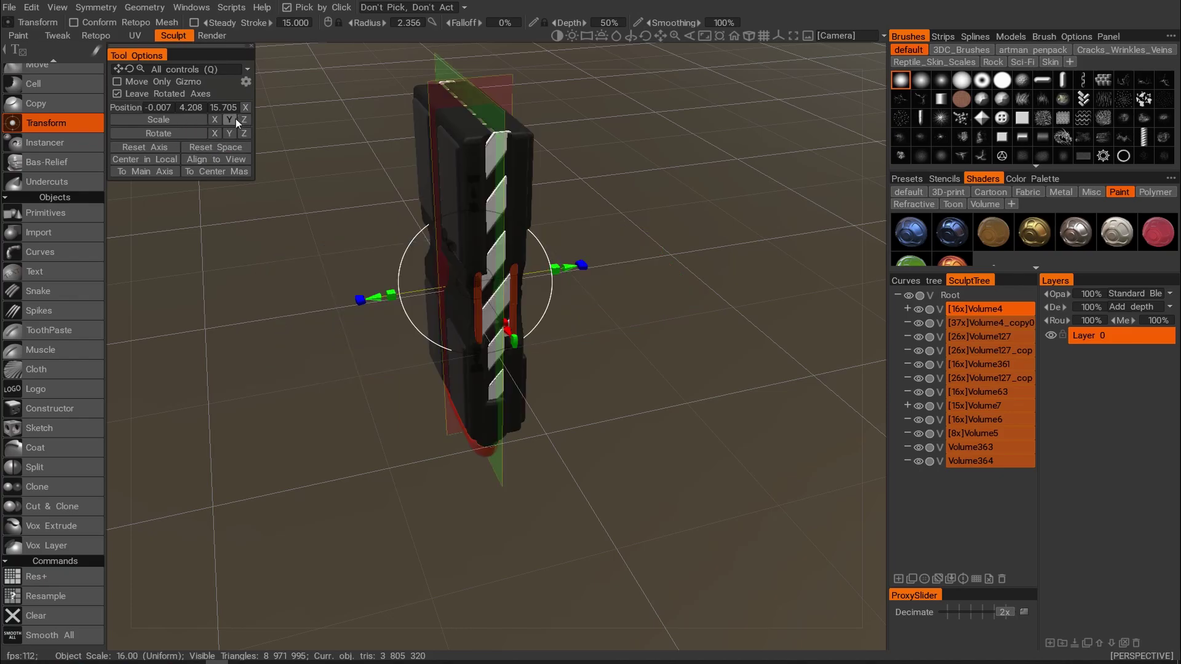
key("ctrl+z")
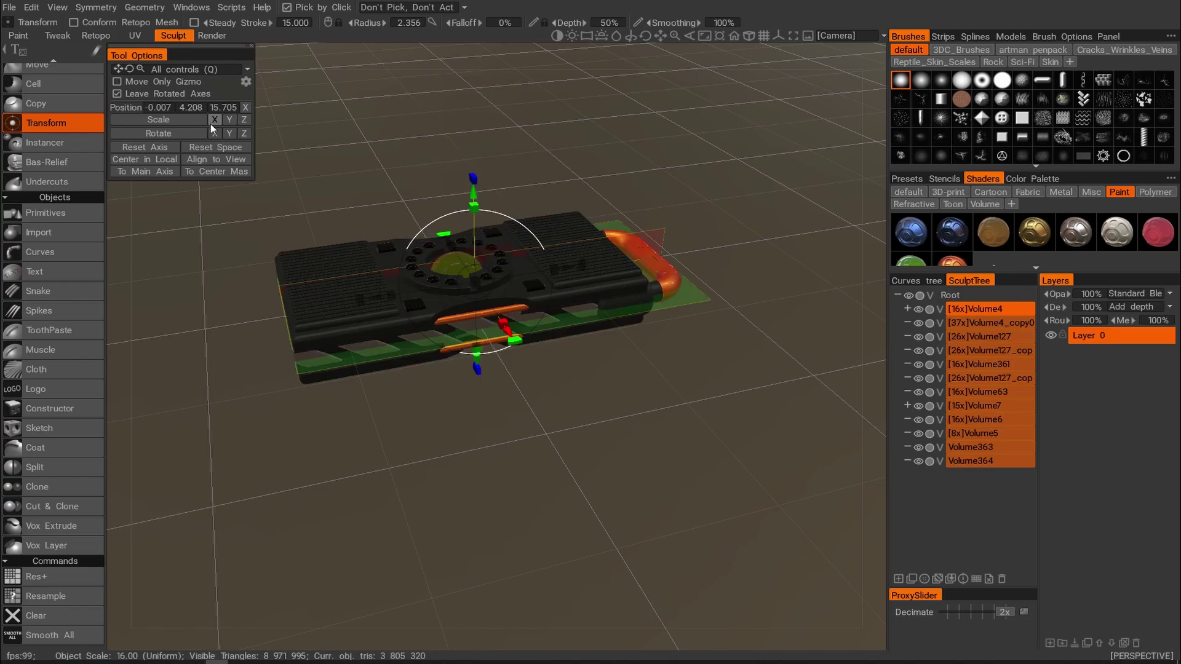
Rotate all the selected volumes 90 degrees about X in the opposite direction, standing the device upright with its handle on top.
left_click(216, 133)
left_click_drag(197, 135, 172, 134)
type("90")
key("Return")
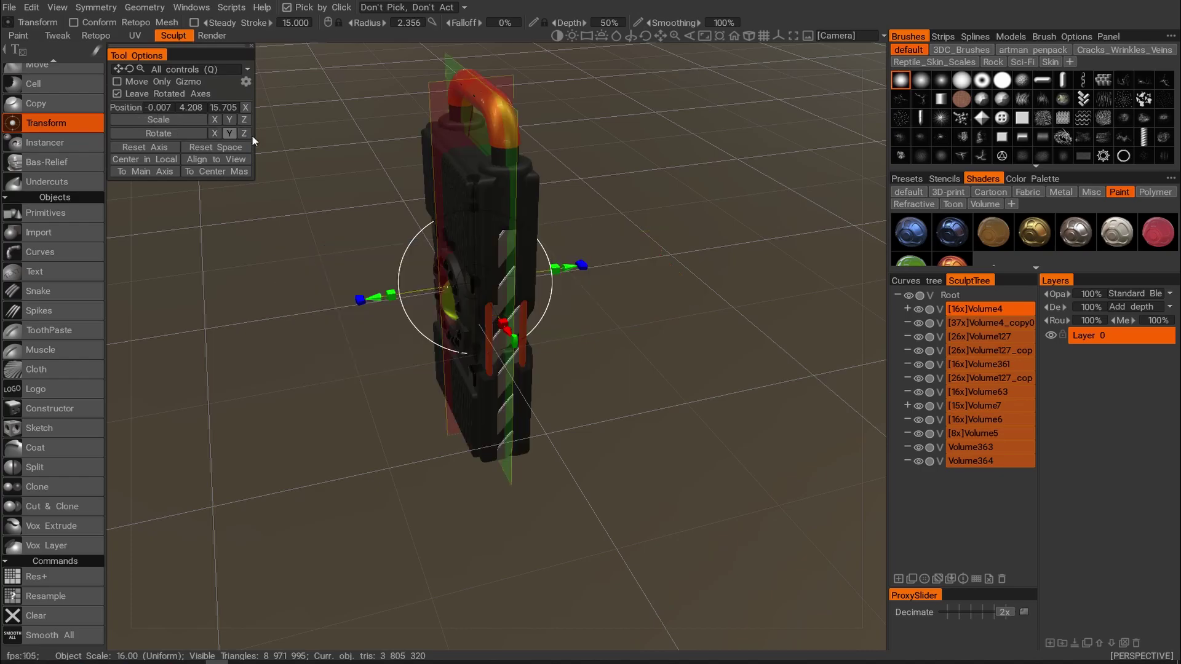
left_click_drag(605, 323, 617, 283, "alt")
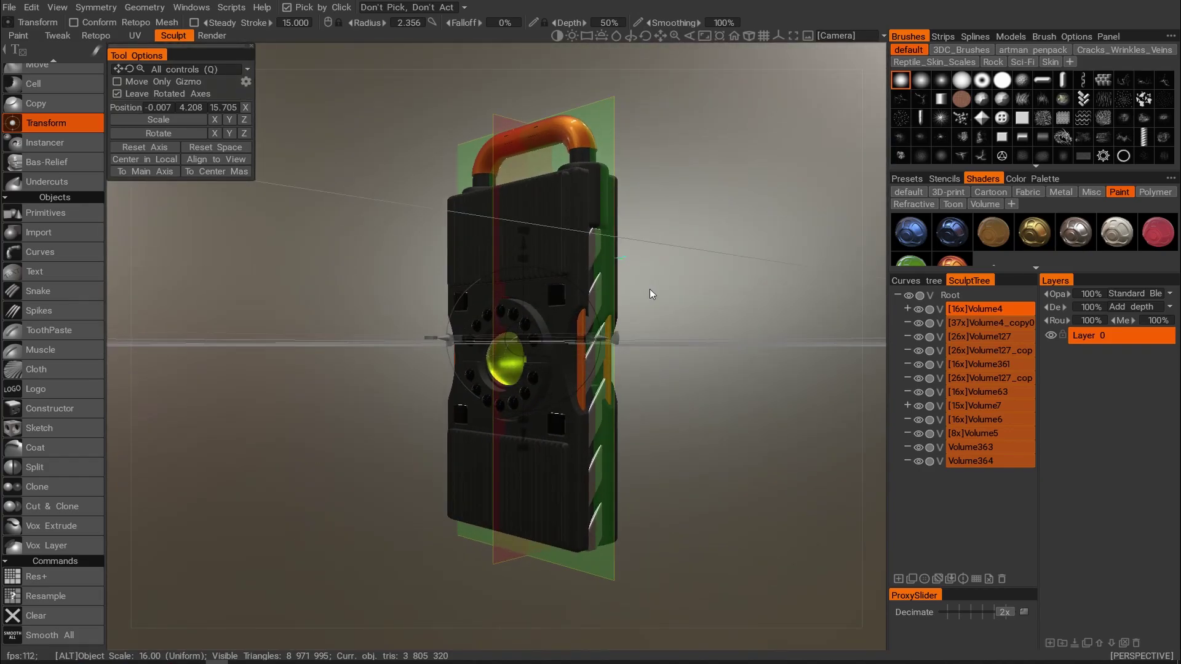
Preview the upright device from several angles in the Render workspace and return to the Sculpt workspace.
left_click(216, 35)
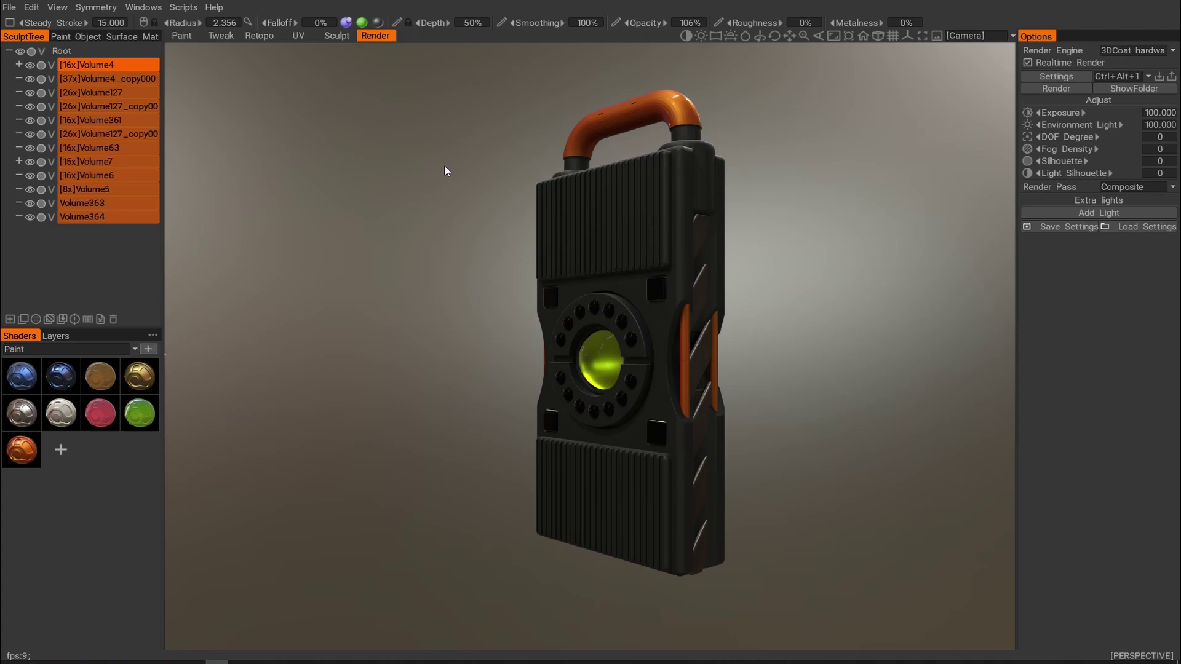
left_click_drag(448, 166, 683, 181, "alt")
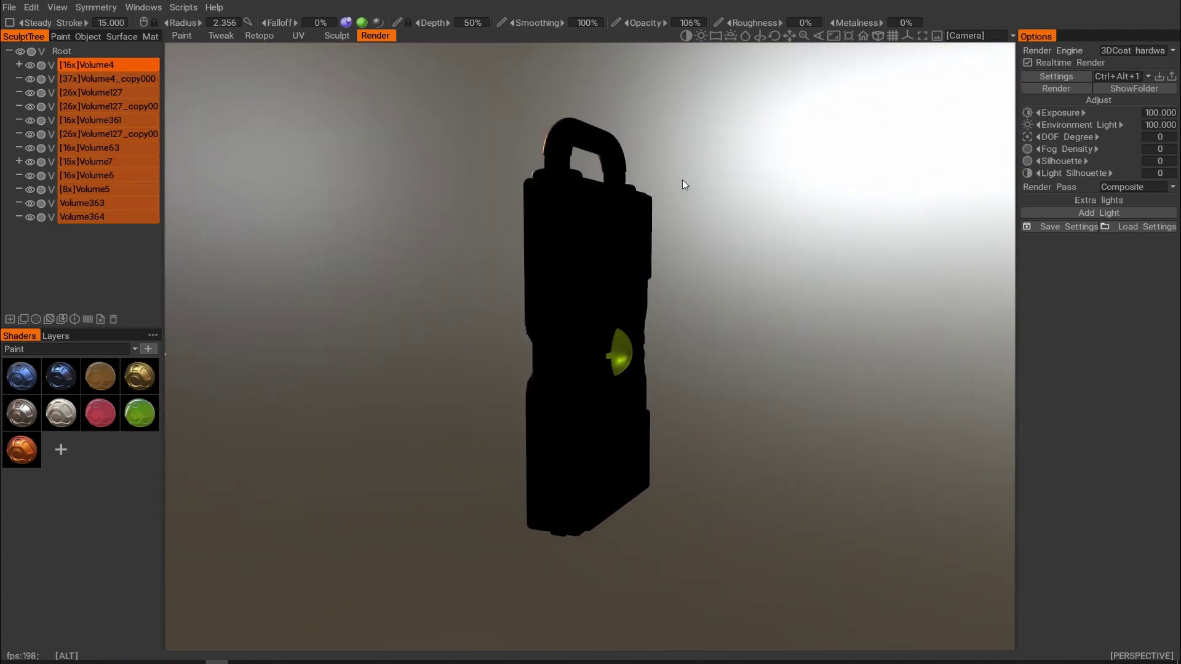
left_click_drag(699, 190, 482, 196, "alt")
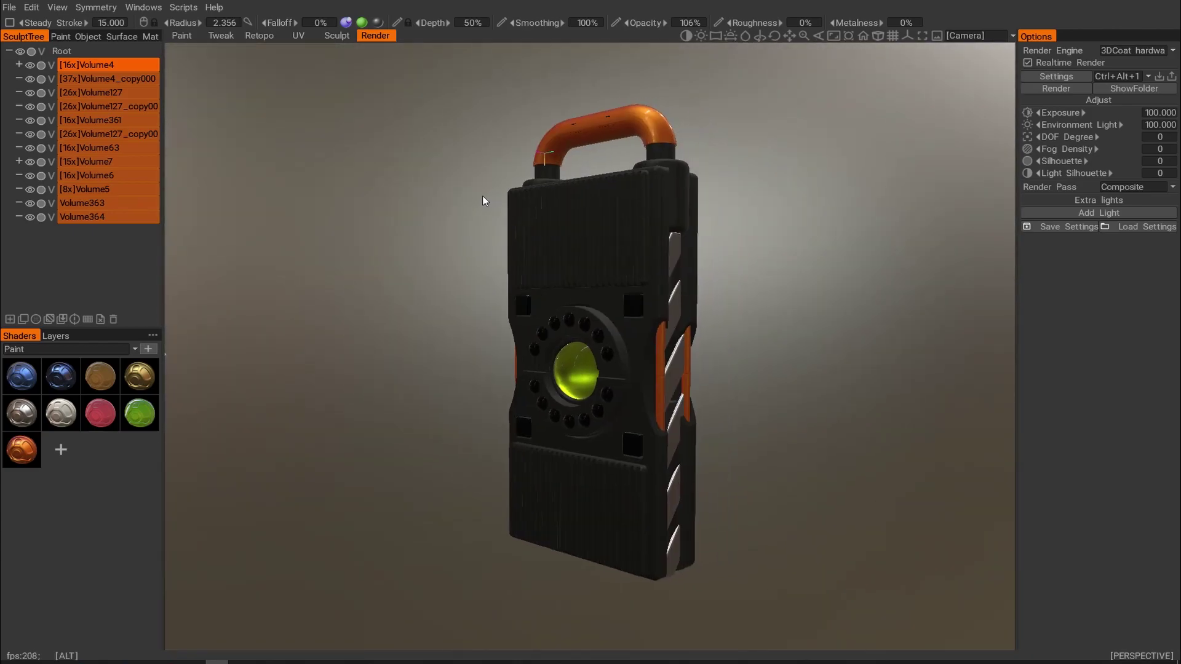
right_click_drag(483, 196, 486, 205, "alt")
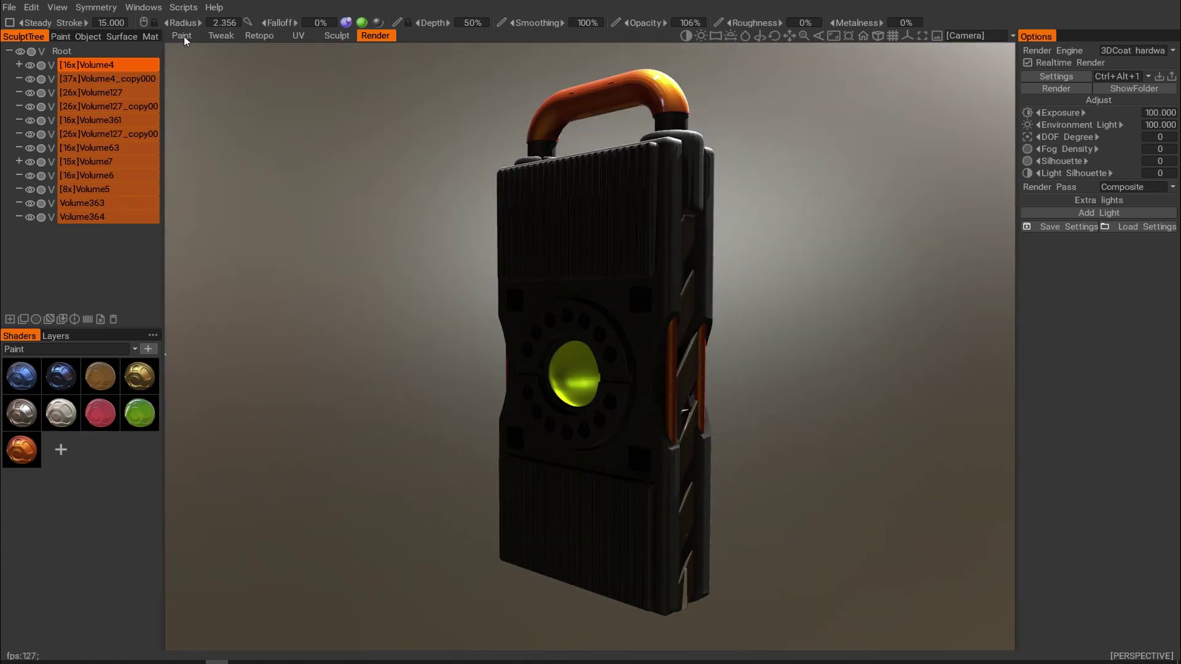
left_click(336, 36)
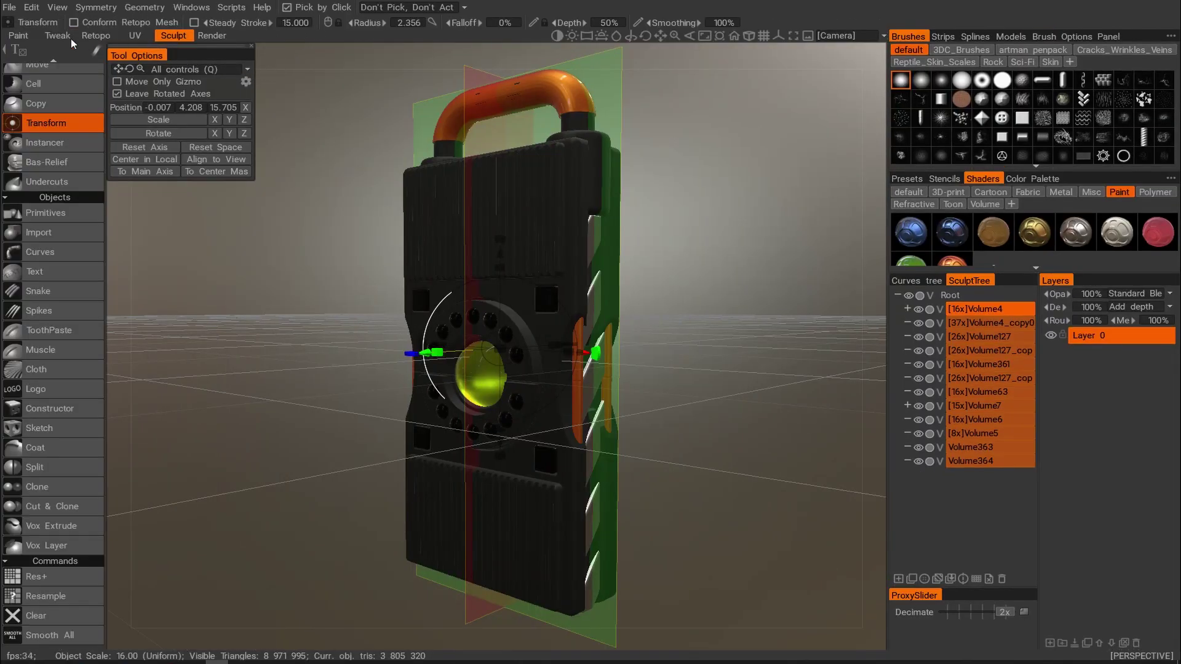
Switch to the Paint workspace and display the default smart materials.
left_click(18, 35)
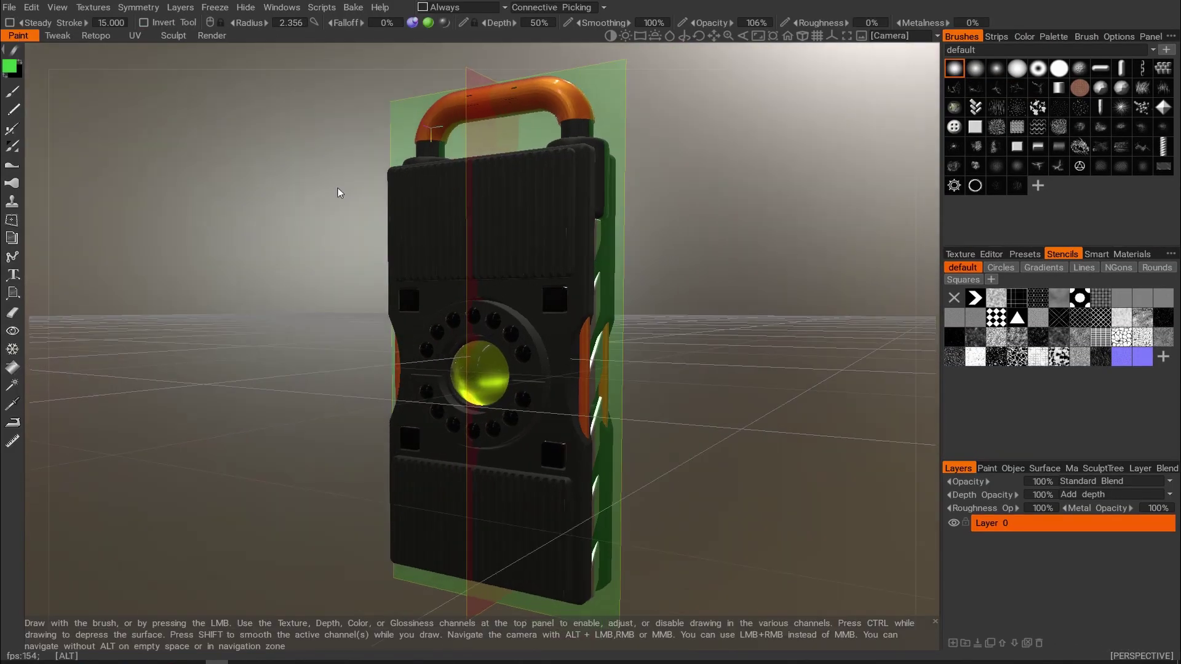
left_click_drag(337, 188, 327, 173, "alt")
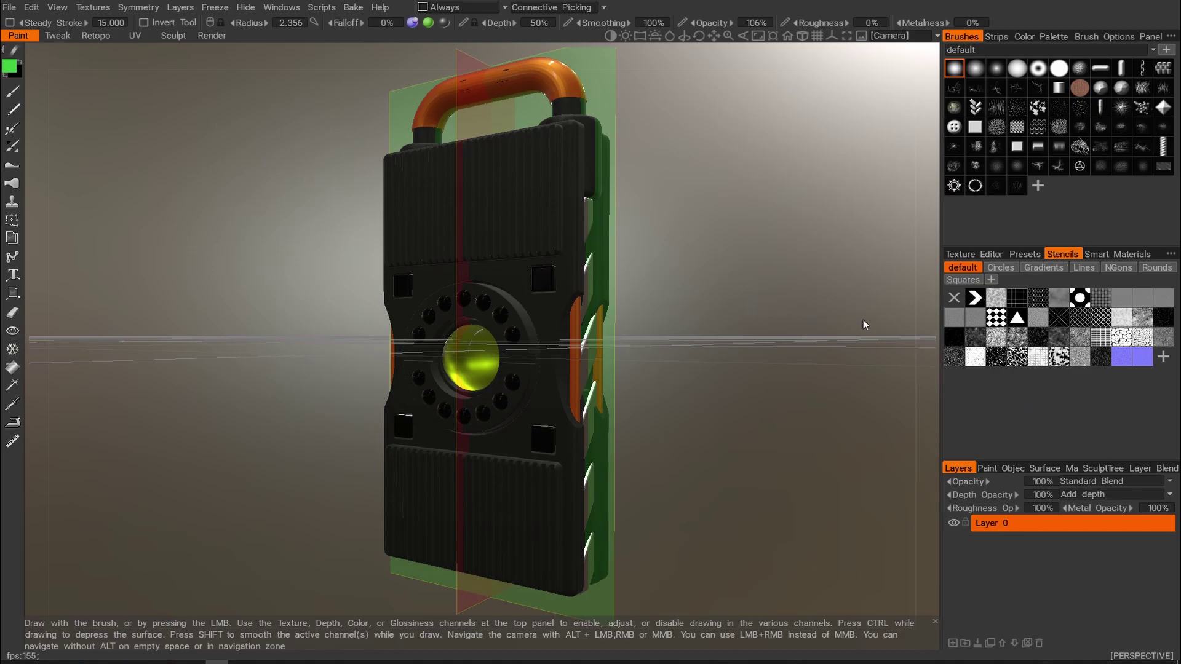
left_click(966, 258)
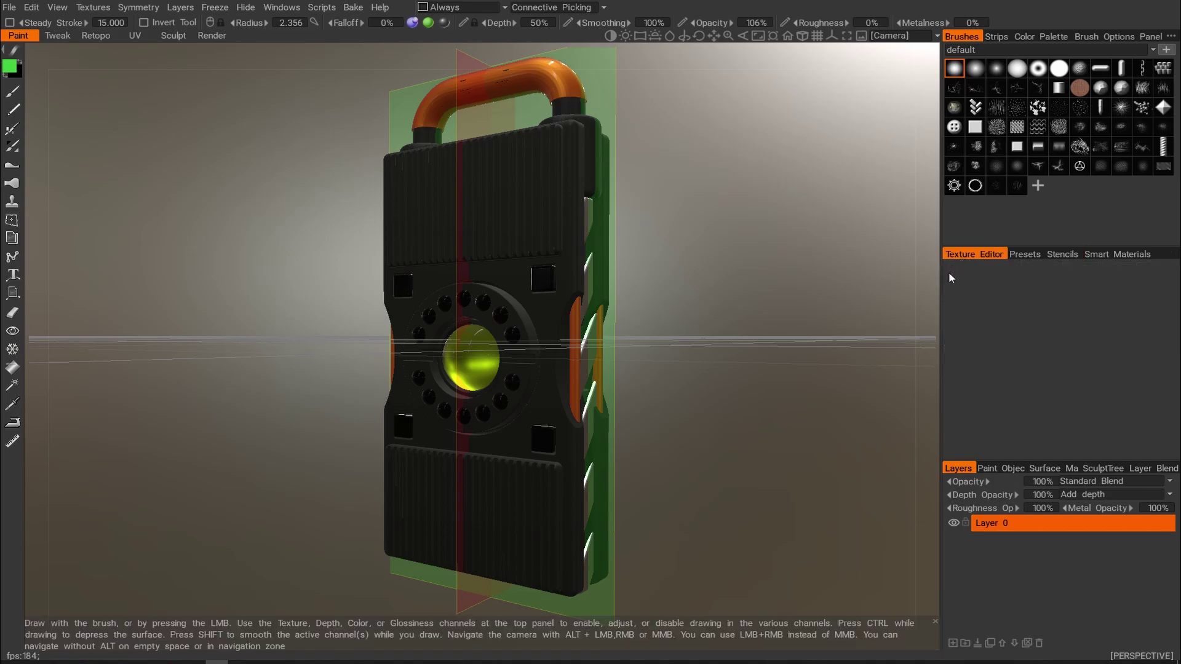
left_click(1132, 258)
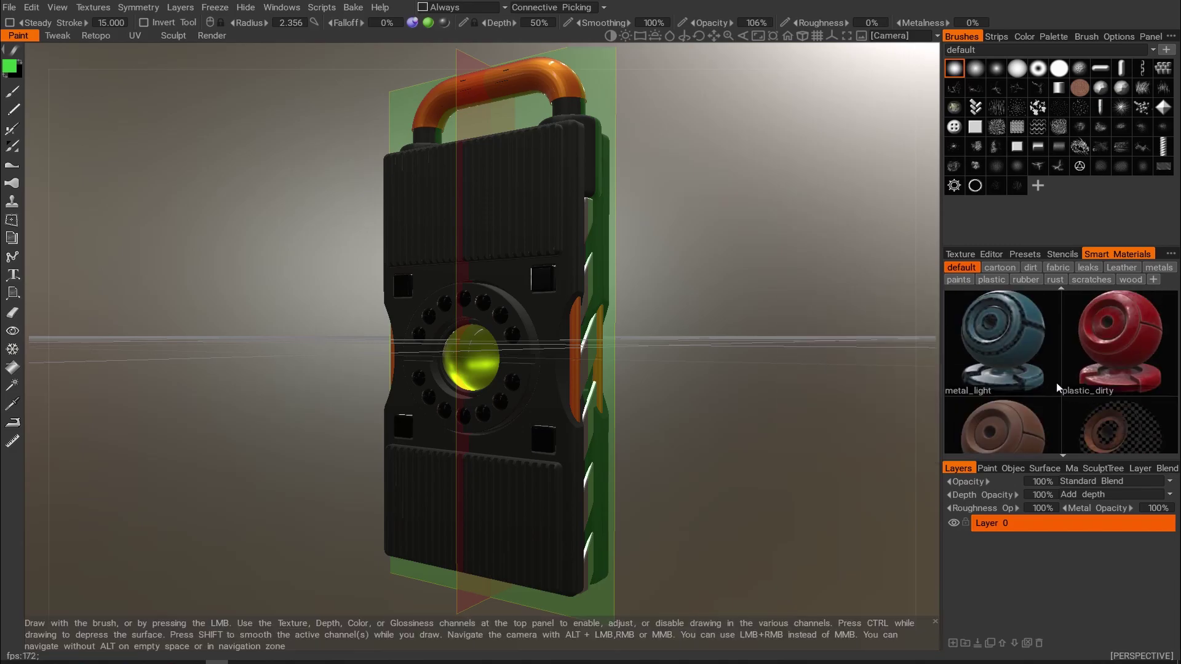
Choose the metal_light smart material and calculate the curvature layer it requires with the preset baking parameters.
left_click(1006, 324)
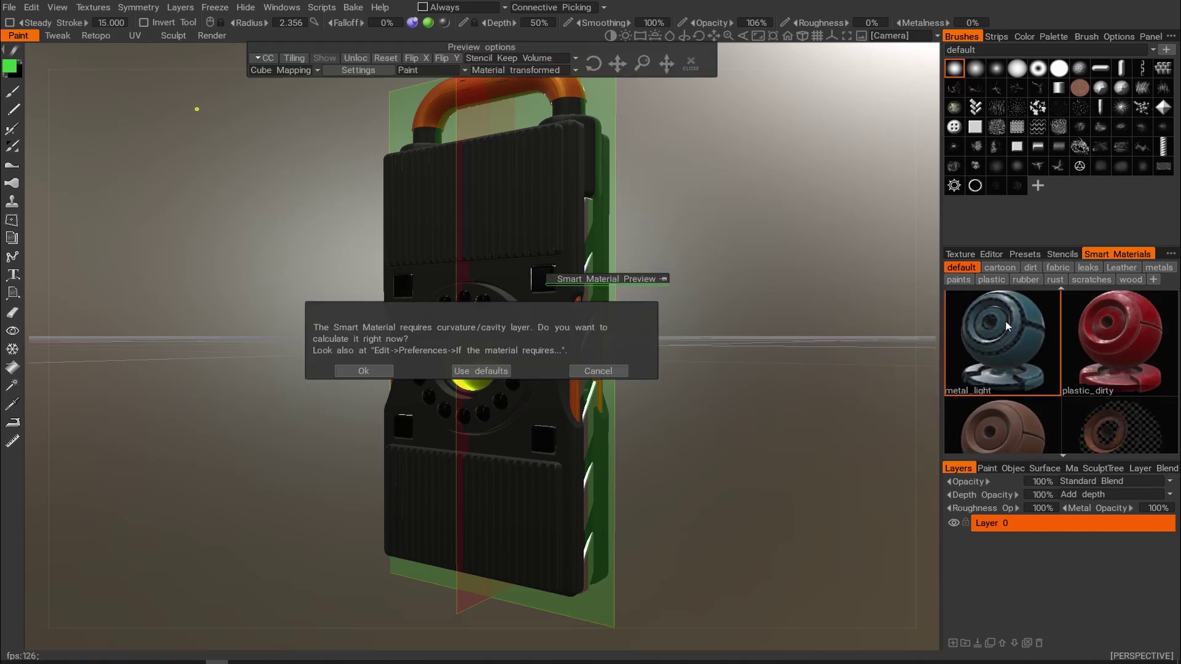
left_click(365, 370)
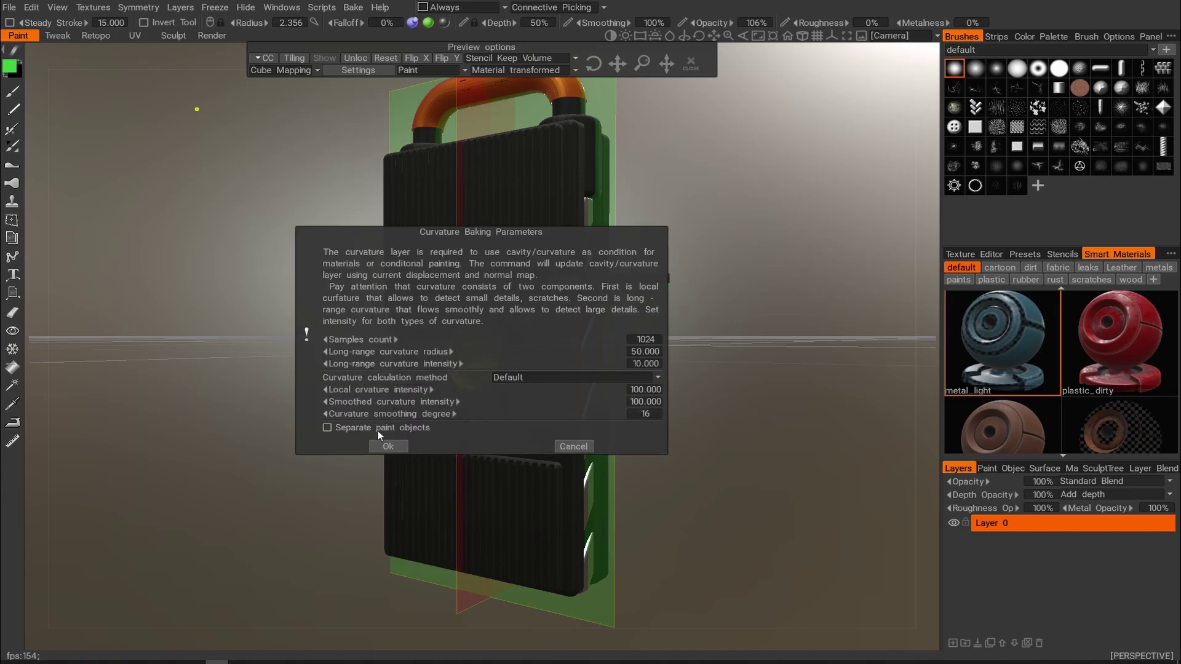
left_click(385, 444)
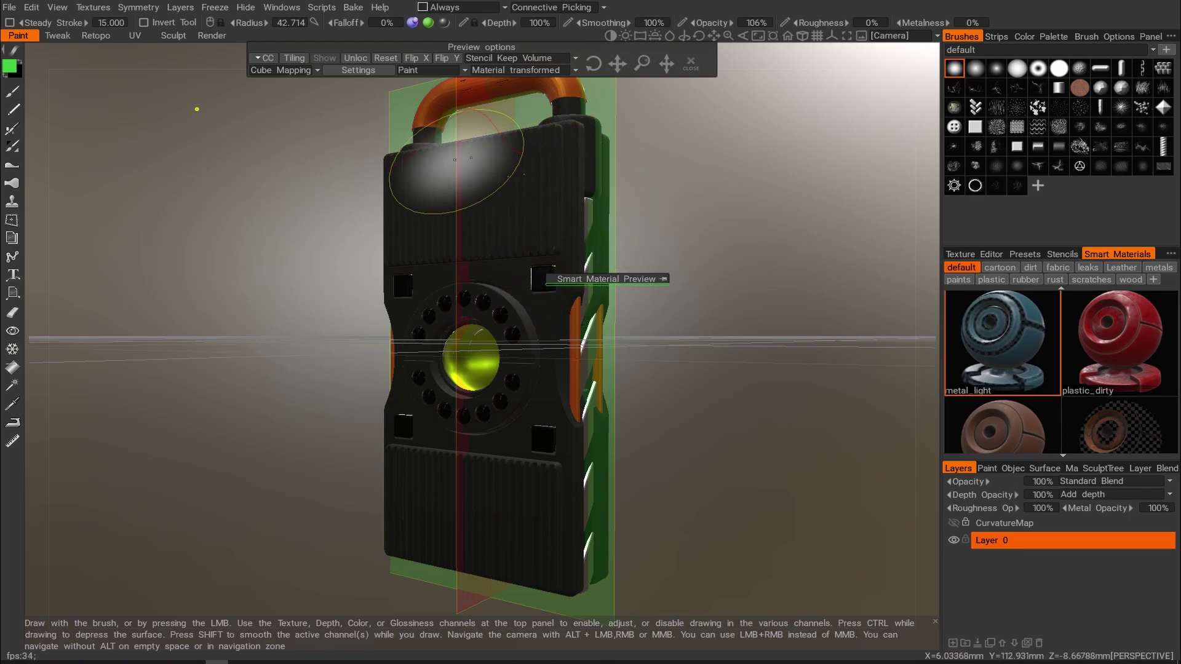
Turn off symmetry and adjust the scale of the metal_light smart material.
key("s")
left_click(370, 128)
left_click(371, 140)
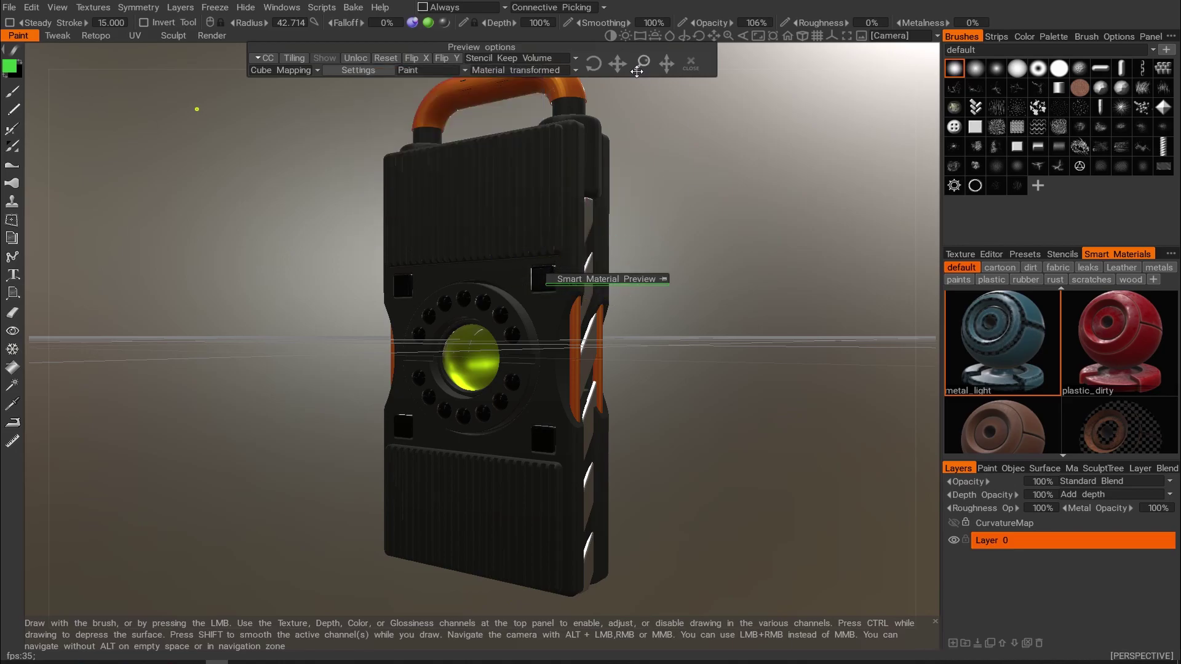
left_click_drag(652, 66, 651, 65)
middle_click_drag(533, 166, 534, 260, "alt")
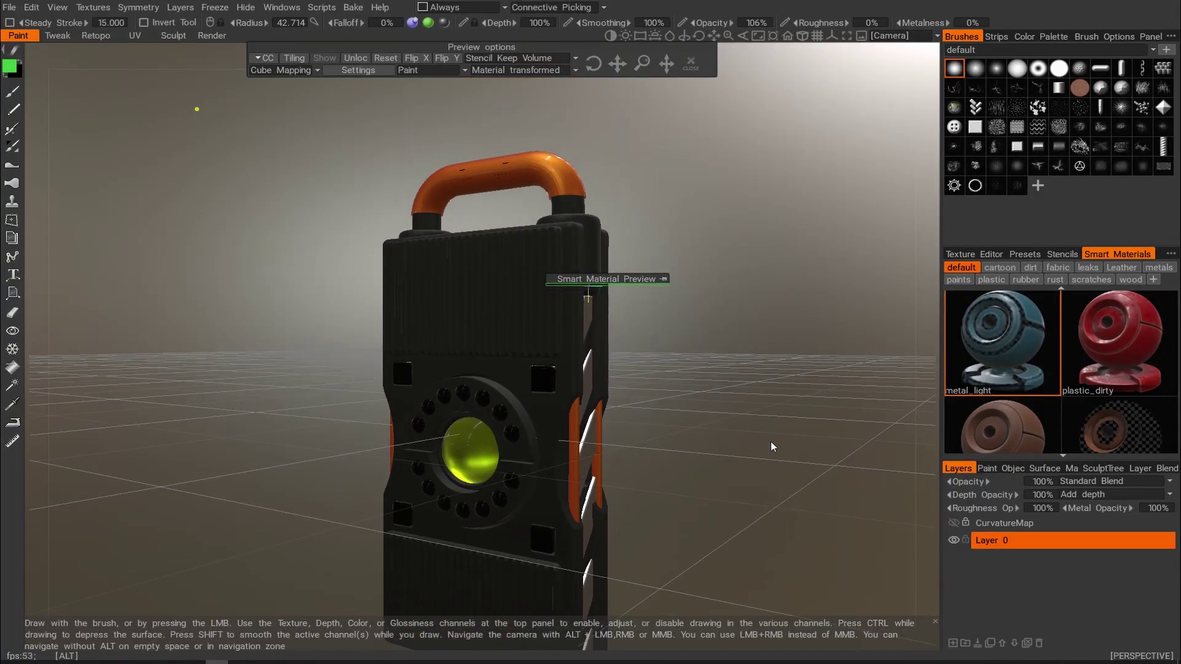
Add a new paint layer above Layer 0 and reduce the brush radius to about 24.4.
left_click(953, 643)
left_click_drag(674, 422, 468, 277)
right_click_drag(421, 224, 397, 231)
Try painting metal_light over the corner of the upper ribbed panel and its square button, and undo the stroke.
mouse_move(398, 213)
left_mouse_down()
mouse_move(400, 315)
mouse_move(392, 257)
mouse_move(478, 257)
left_mouse_up()
middle_click_drag(471, 257, 477, 319, "alt")
right_click_drag(477, 320, 376, 287, "alt")
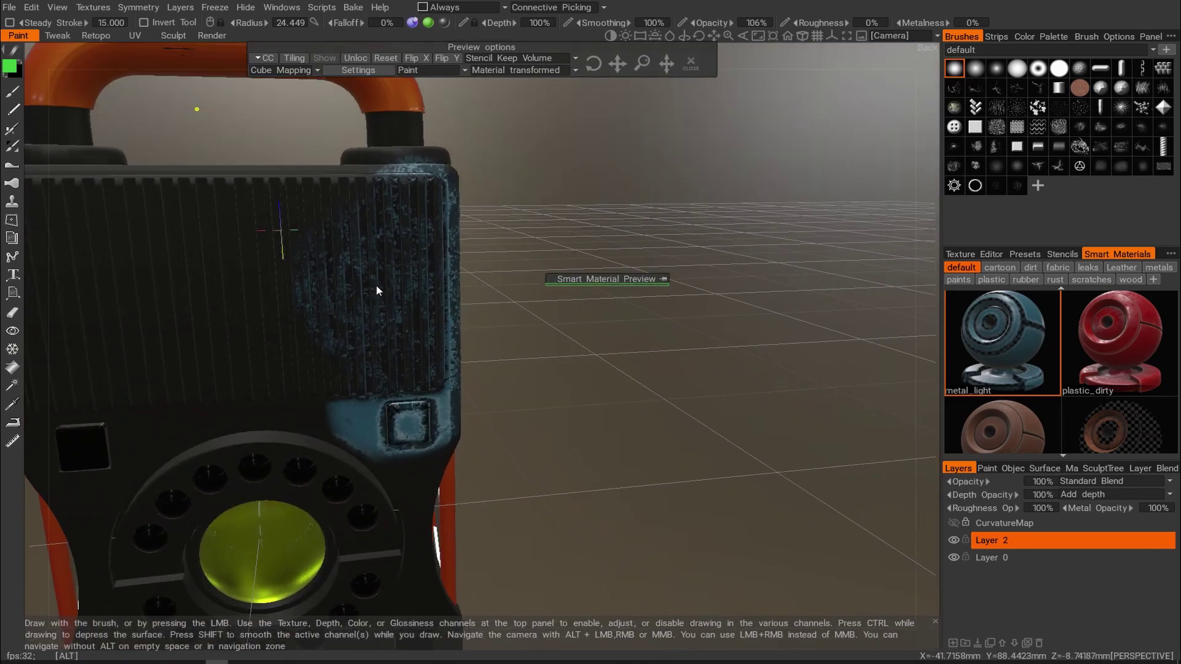
left_click_drag(376, 286, 366, 275, "alt")
middle_click_drag(366, 275, 426, 330, "alt")
mouse_move(426, 331)
left_mouse_down("alt")
mouse_move(390, 310)
mouse_move(369, 316)
mouse_move(395, 311)
left_mouse_up("alt")
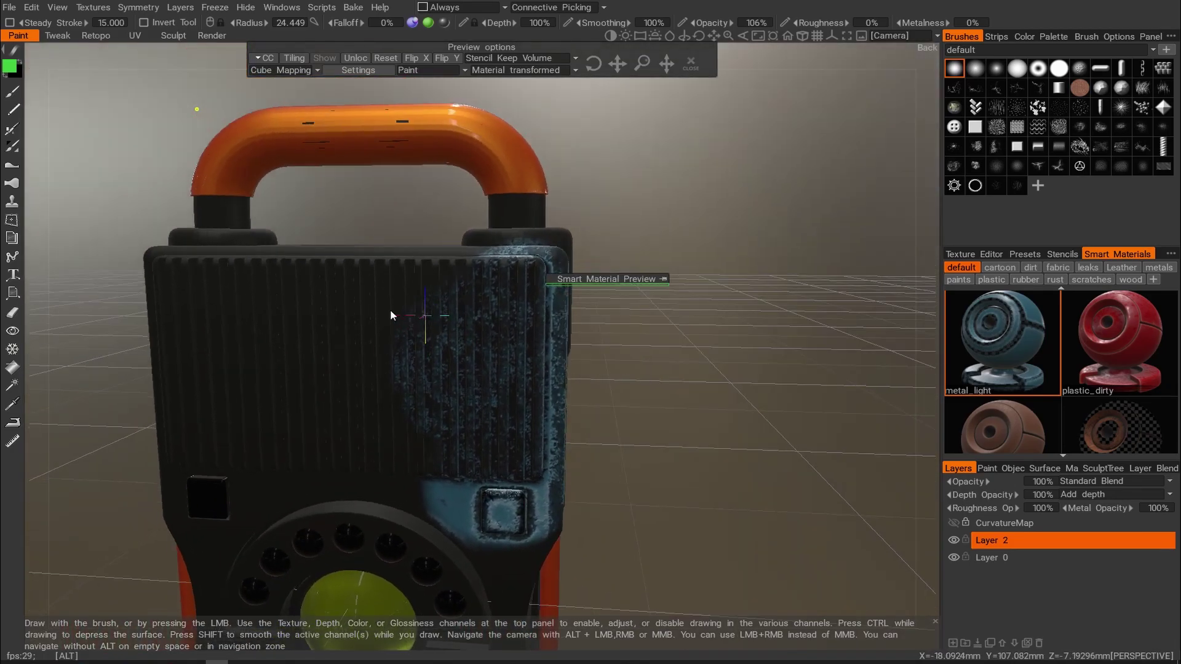
key("ctrl+z")
Rescale the smart material, try painting it over the body's top edge, handle collars and orange grip, and undo the strokes.
left_click_drag(650, 71, 650, 70)
mouse_move(467, 249)
left_mouse_down()
mouse_move(396, 262)
mouse_move(364, 287)
mouse_move(454, 337)
left_mouse_up()
mouse_move(355, 252)
left_mouse_down()
mouse_move(360, 238)
mouse_move(198, 246)
mouse_move(185, 316)
mouse_move(66, 289)
mouse_move(158, 289)
mouse_move(324, 343)
mouse_move(406, 279)
mouse_move(316, 269)
mouse_move(325, 264)
left_mouse_up()
left_click_drag(356, 151, 508, 129)
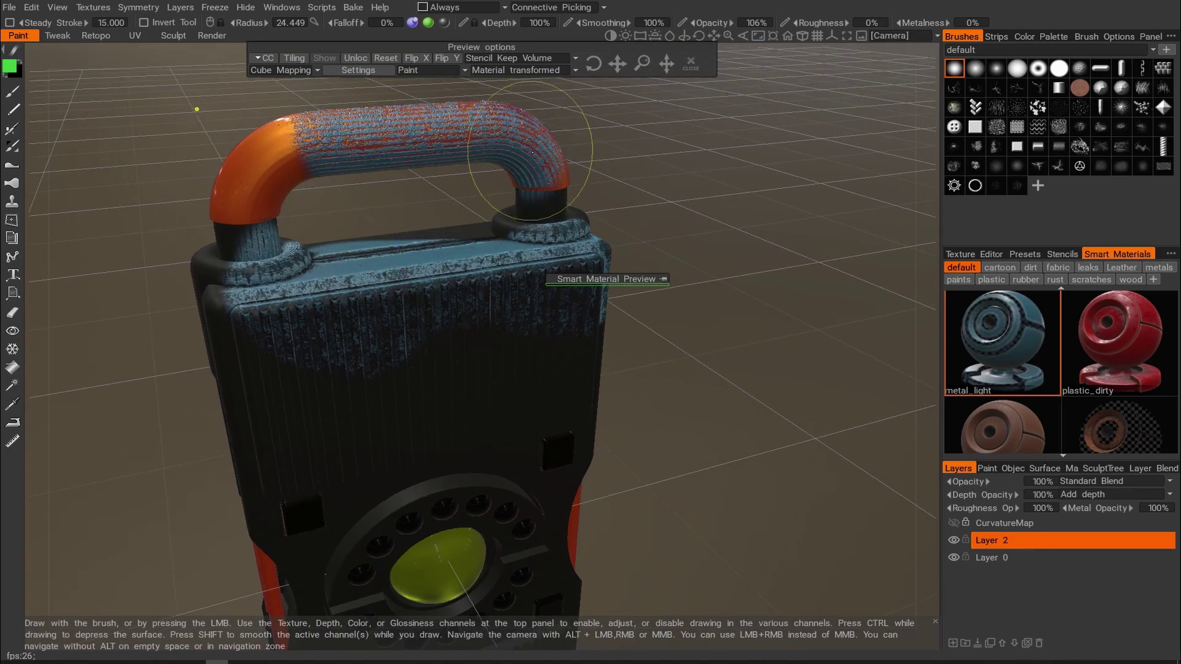
key("ctrl+z")
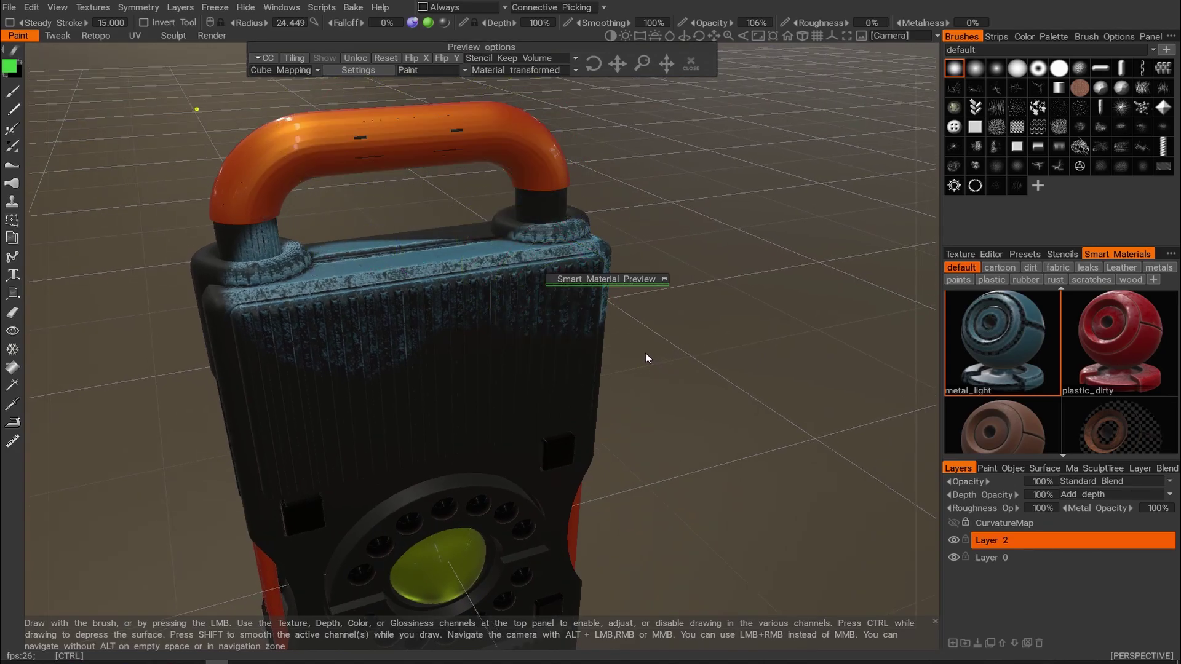
key("ctrl+z")
key("ctrl+z")
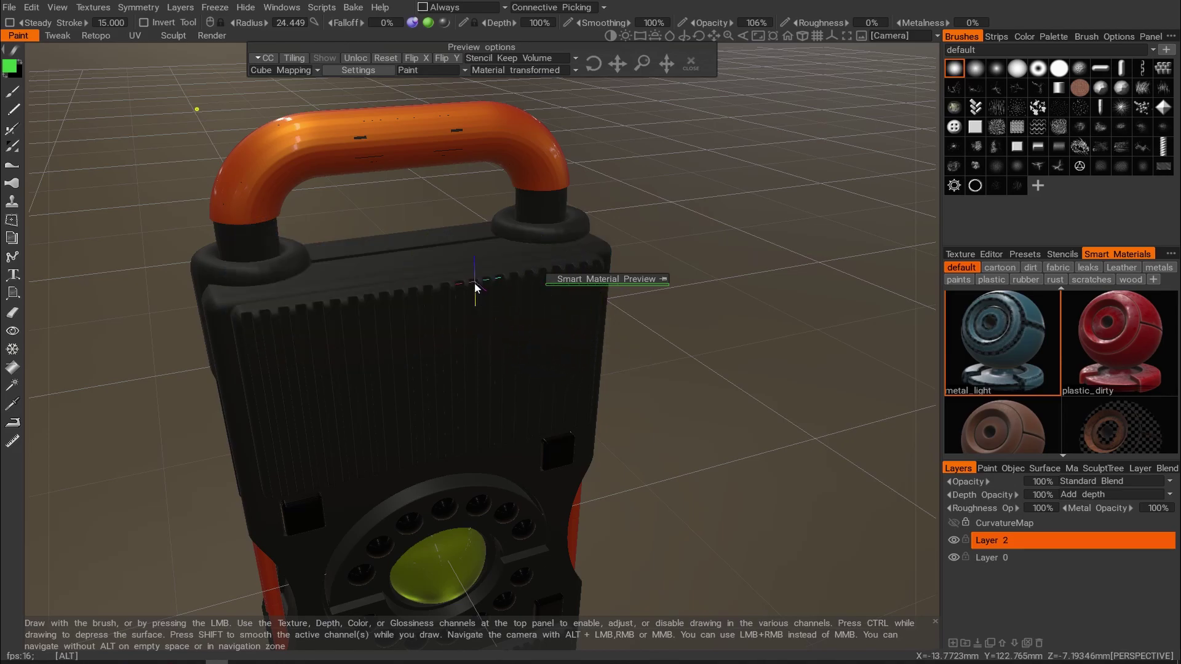
Paint the metal_light smart material along the middle of the orange handle grip on the new layer.
middle_click_drag(475, 287, 552, 472, "alt")
mouse_move(415, 332)
left_mouse_down()
mouse_move(392, 340)
mouse_move(474, 320)
mouse_move(544, 325)
left_mouse_up()
mouse_move(391, 302)
left_mouse_down("alt")
mouse_move(581, 366)
mouse_move(474, 296)
mouse_move(424, 293)
mouse_move(374, 311)
left_mouse_up("alt")
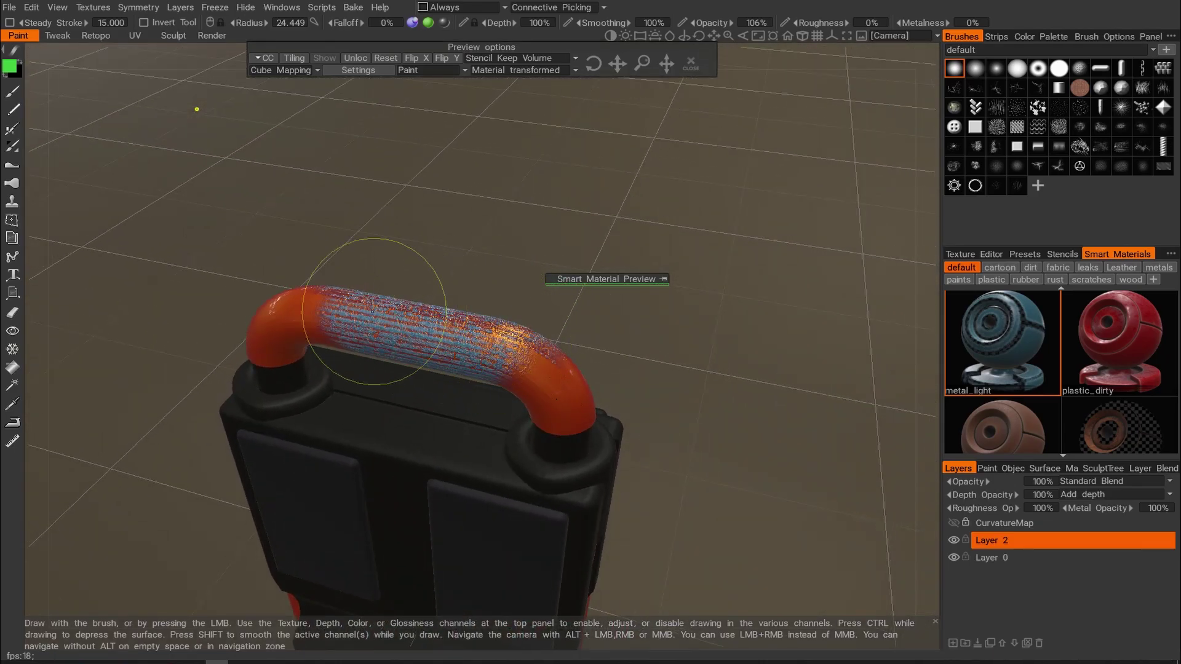
mouse_move(454, 336)
left_mouse_down("alt")
mouse_move(338, 316)
mouse_move(485, 359)
left_mouse_up("alt")
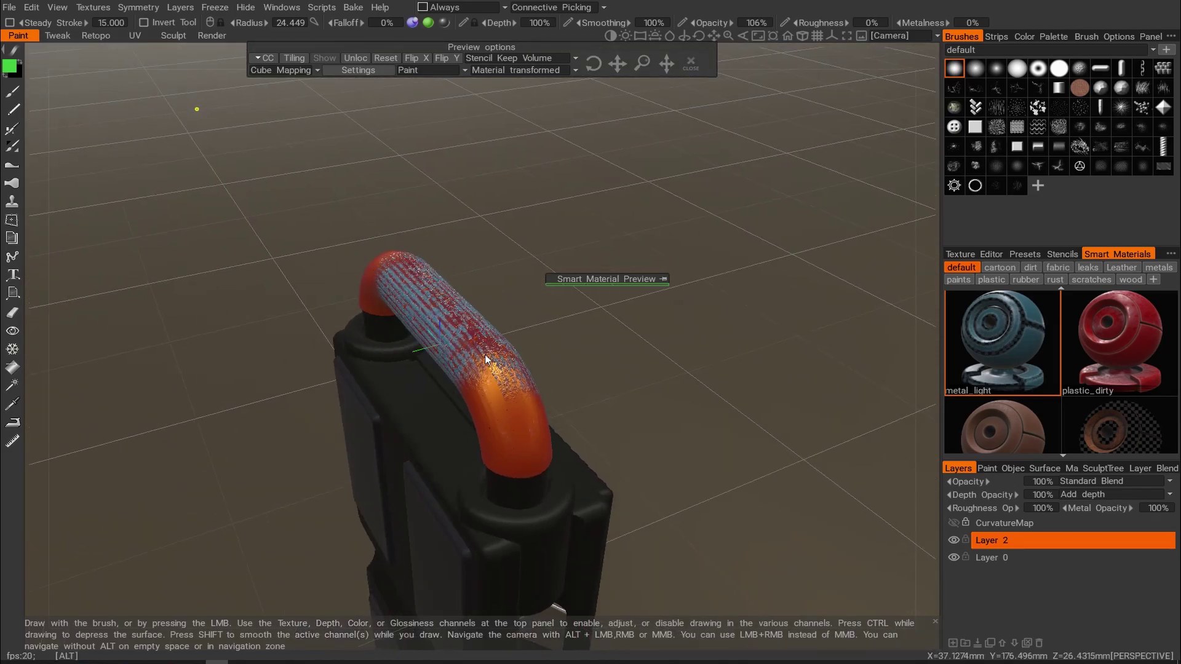